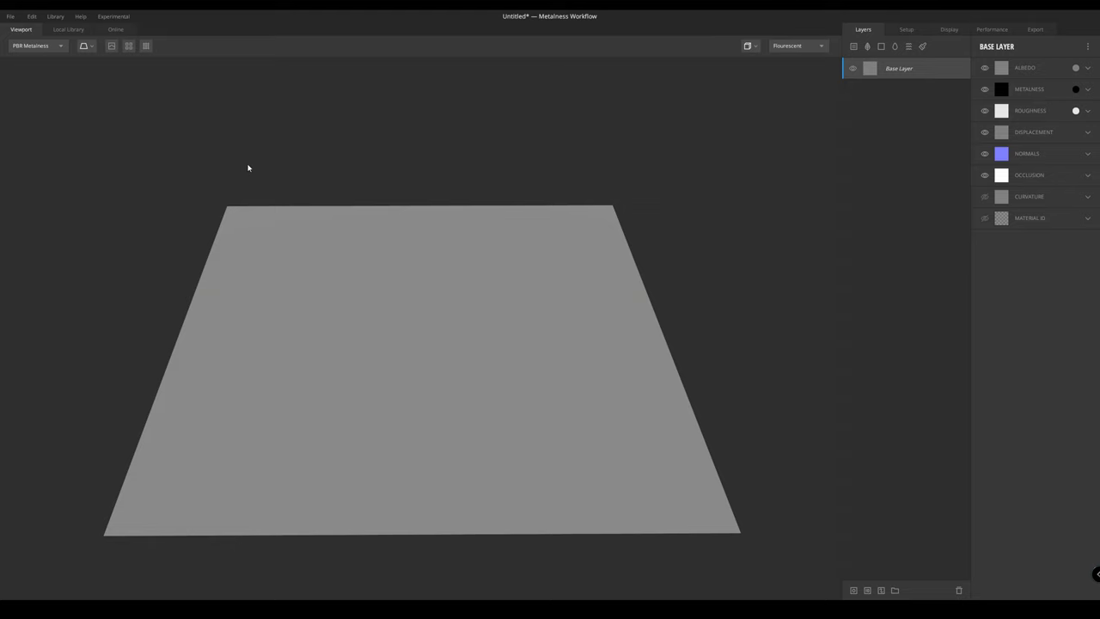
{"action": "key", "text": "XF86AudioLowerVolume"}
{"action": "left_click_drag", "start_coordinate": [379, 180], "coordinate": [375, 177]}
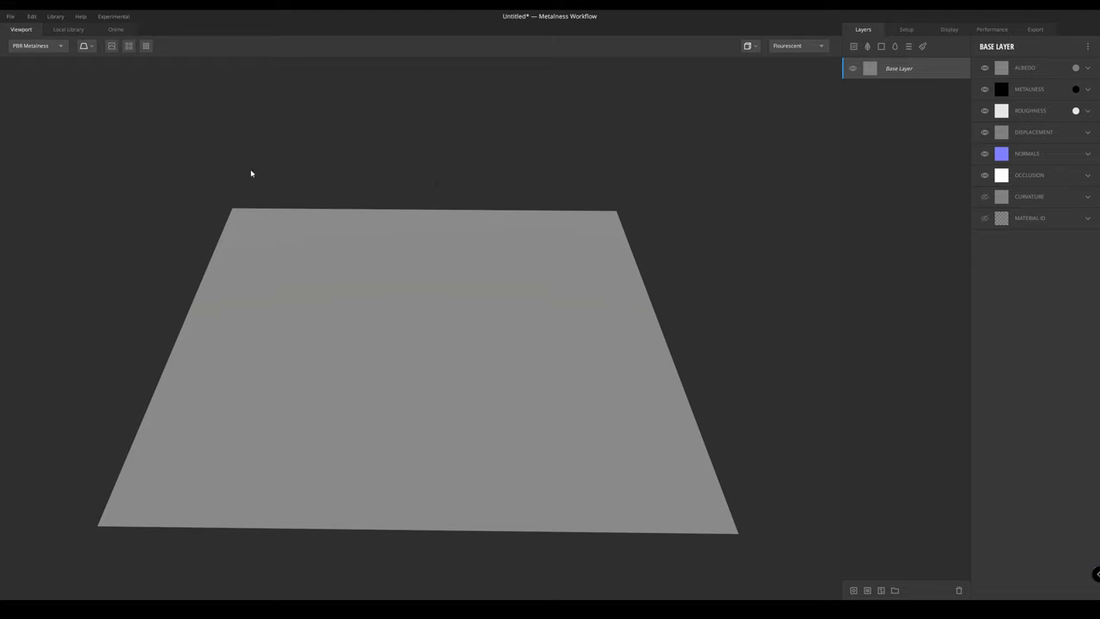
{"action": "mouse_move", "coordinate": [238, 256]}
{"action": "middle_mouse_down"}
{"action": "mouse_move", "coordinate": [263, 231]}
{"action": "mouse_move", "coordinate": [246, 218]}
{"action": "mouse_move", "coordinate": [180, 236]}
{"action": "mouse_move", "coordinate": [239, 223]}
{"action": "mouse_move", "coordinate": [239, 254]}
{"action": "middle_mouse_up"}
{"action": "scroll", "coordinate": [238, 238], "scroll_direction": "up", "scroll_amount": 2}
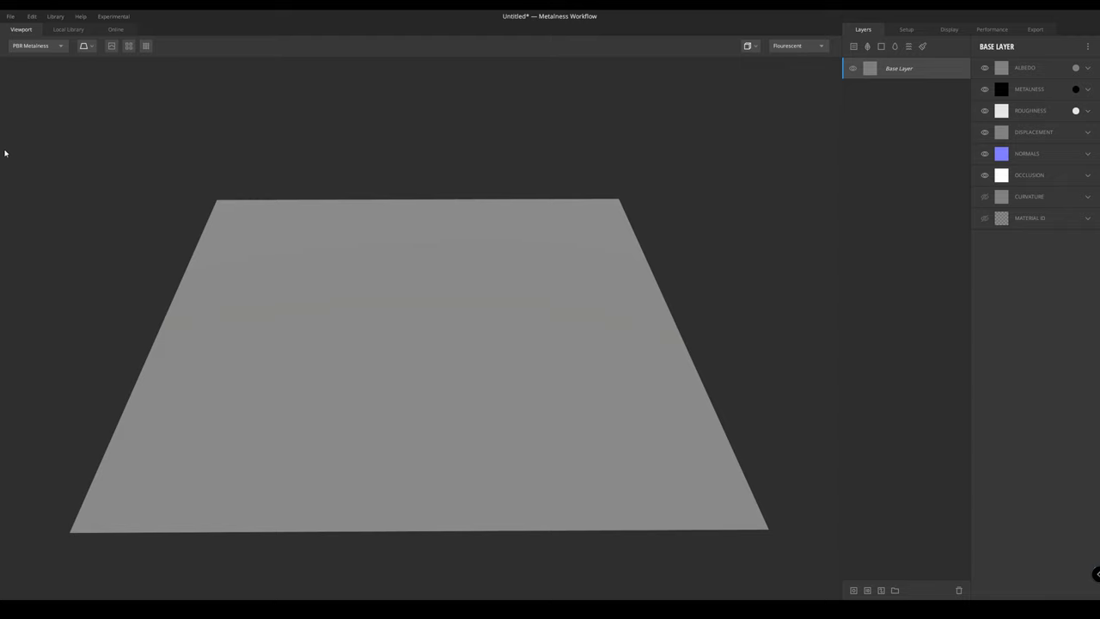
{"action": "middle_click_drag", "start_coordinate": [279, 222], "coordinate": [220, 216]}
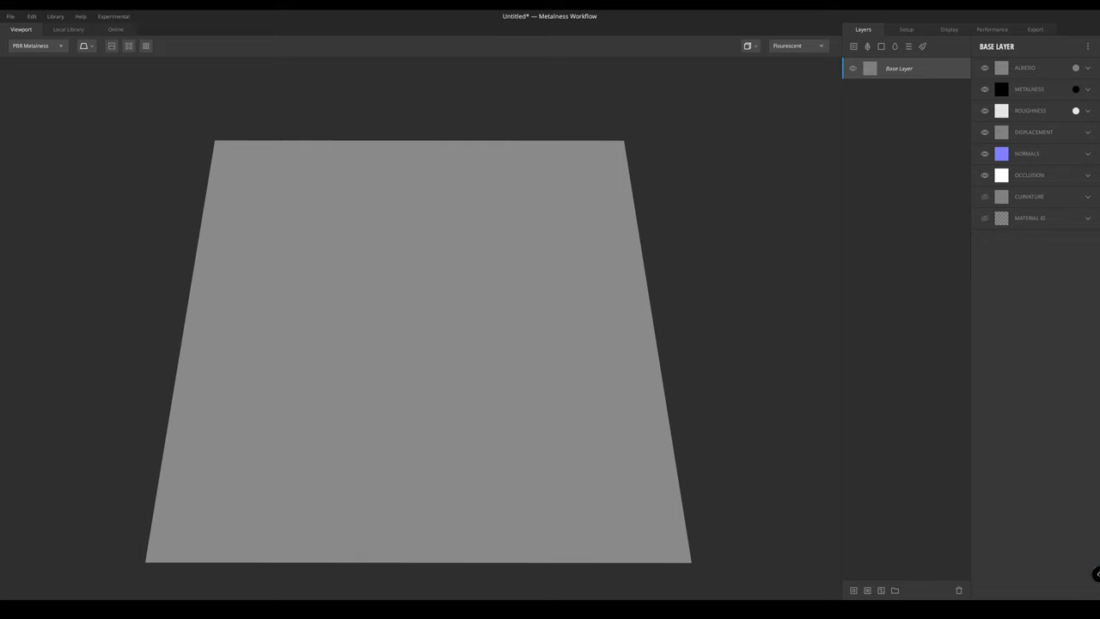
Switch to the Photos viewer and look through the material sphere renders, from weathered stone through metals, paint and fabric to worn wood
{"action": "left_click_drag", "start_coordinate": [0, 93], "coordinate": [571, 133]}
{"action": "double_click", "coordinate": [570, 134]}
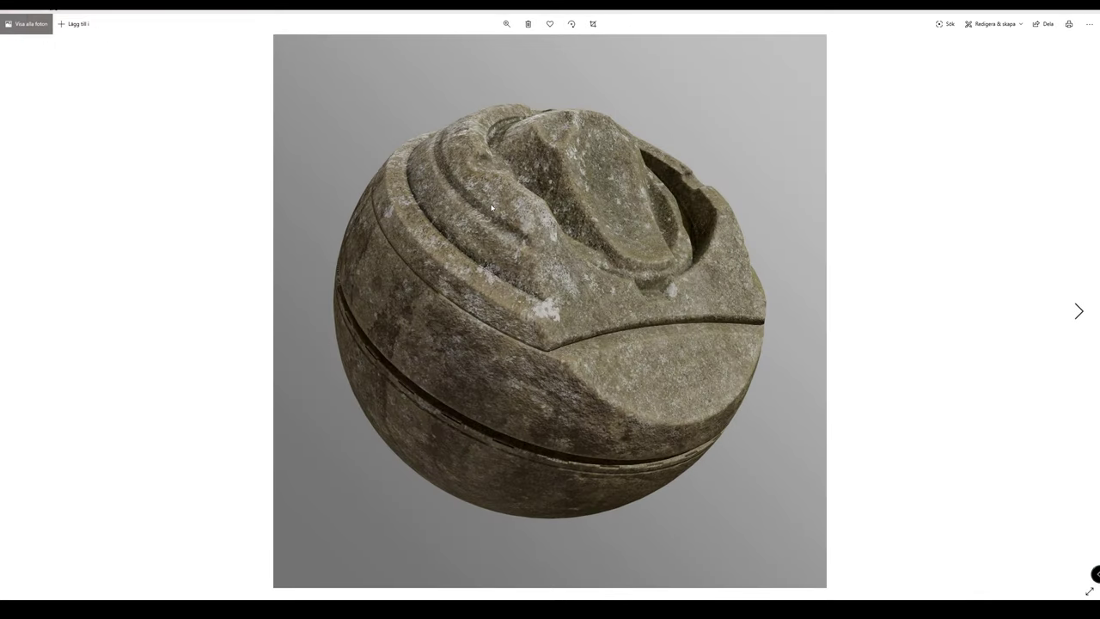
{"action": "key", "text": "Right"}
{"action": "key", "text": "Right"}
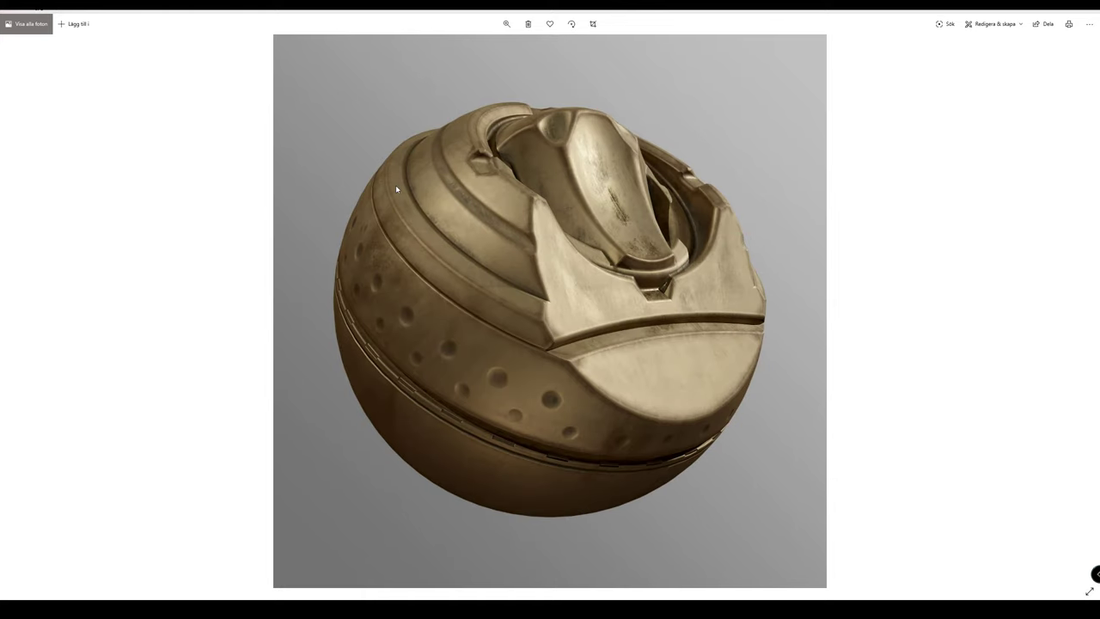
{"action": "key", "text": "Right"}
{"action": "key", "text": "Right"}
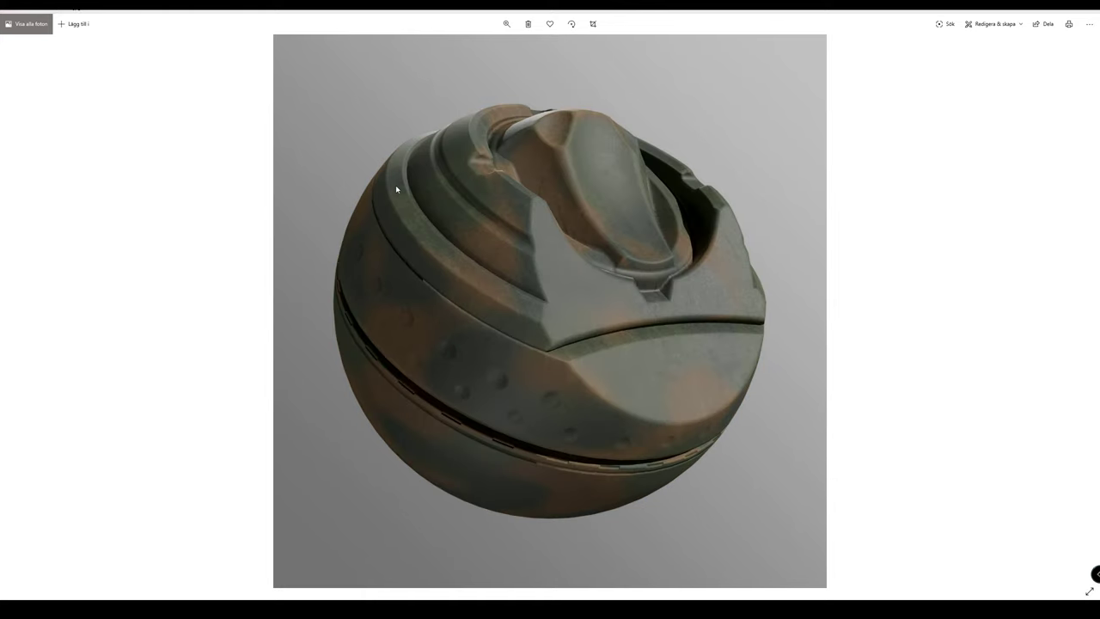
{"action": "key", "text": "Right"}
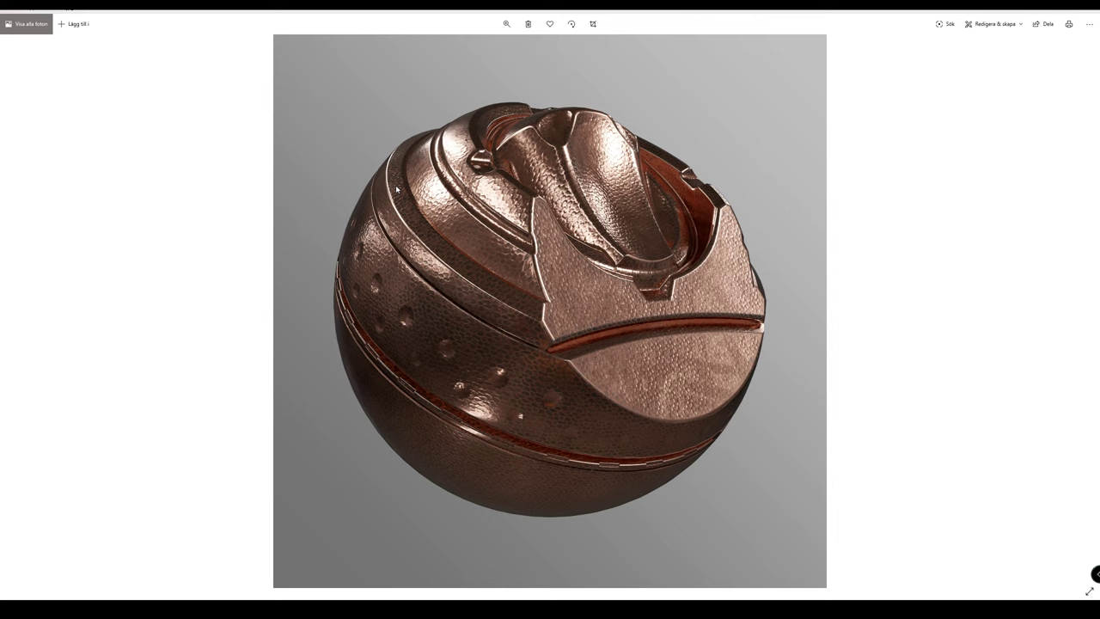
{"action": "key", "text": "Right"}
{"action": "key", "text": "Right"}
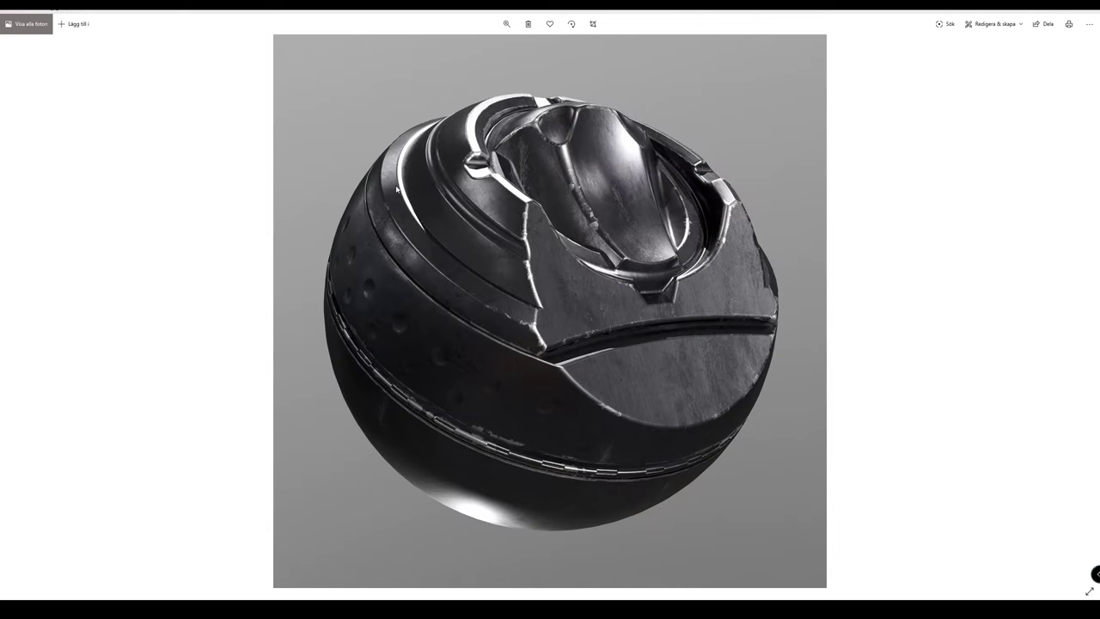
{"action": "key", "text": "Right"}
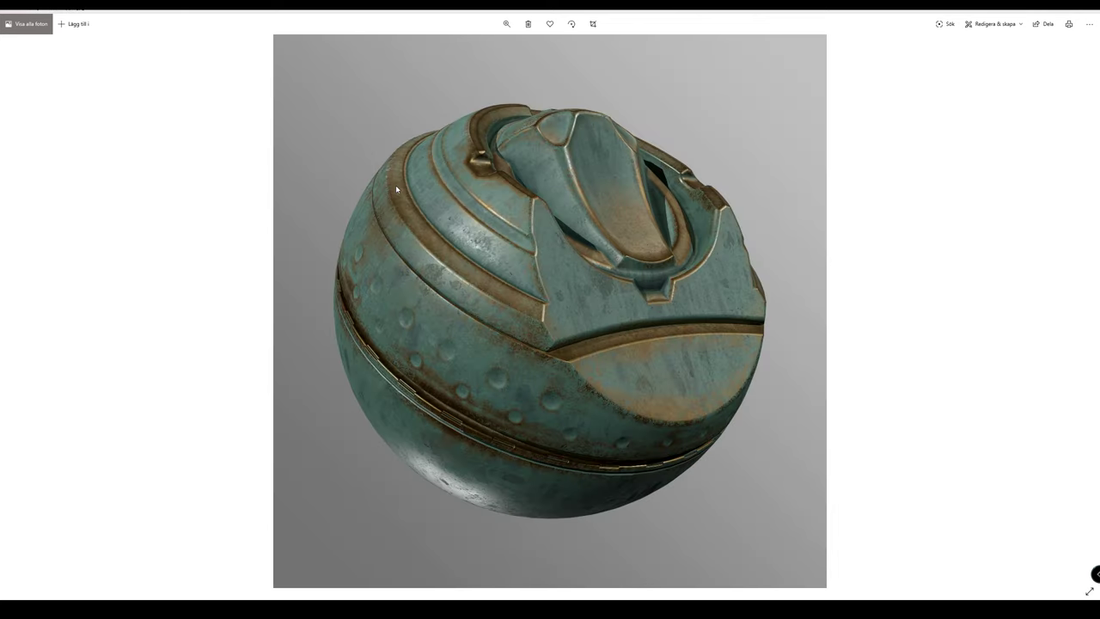
{"action": "key", "text": "Right"}
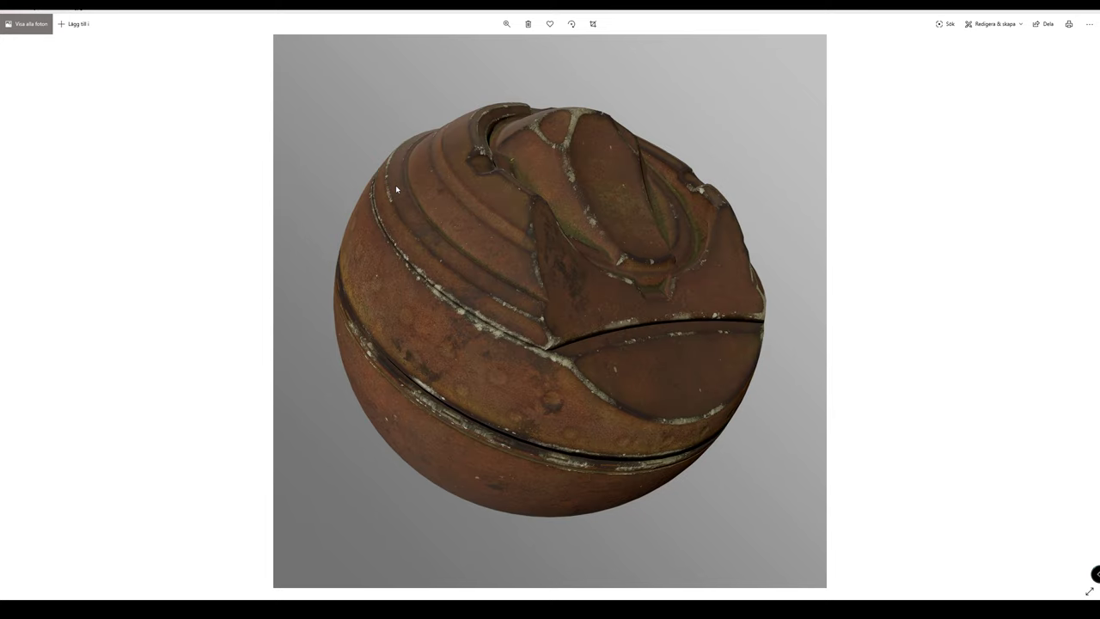
{"action": "key", "text": "Right"}
{"action": "key", "text": "Right"}
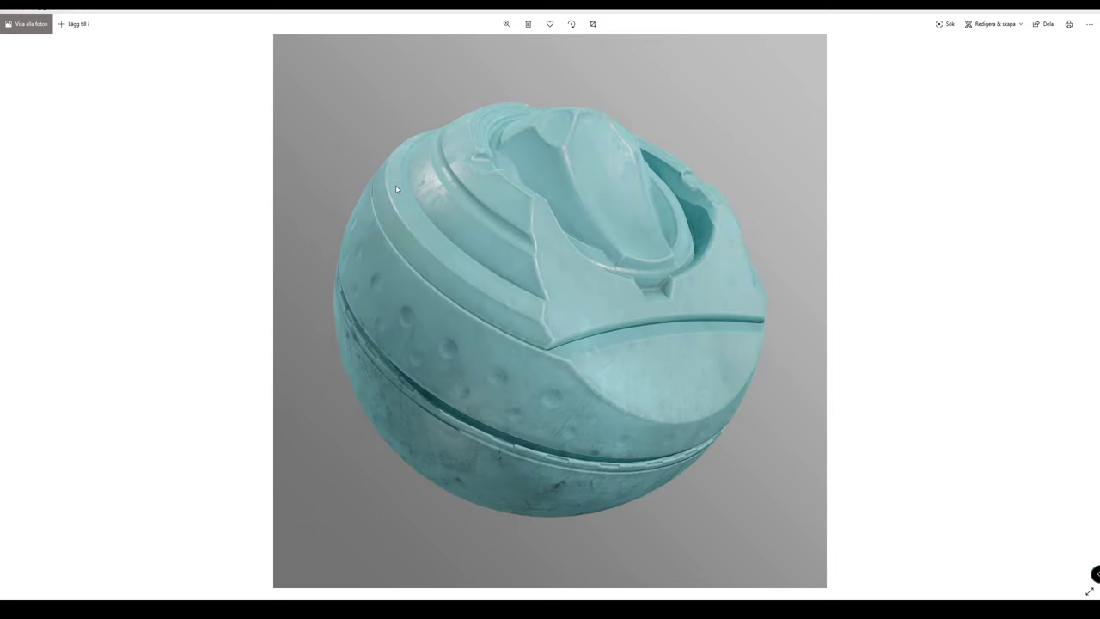
{"action": "key", "text": "Right"}
{"action": "key", "text": "Right"}
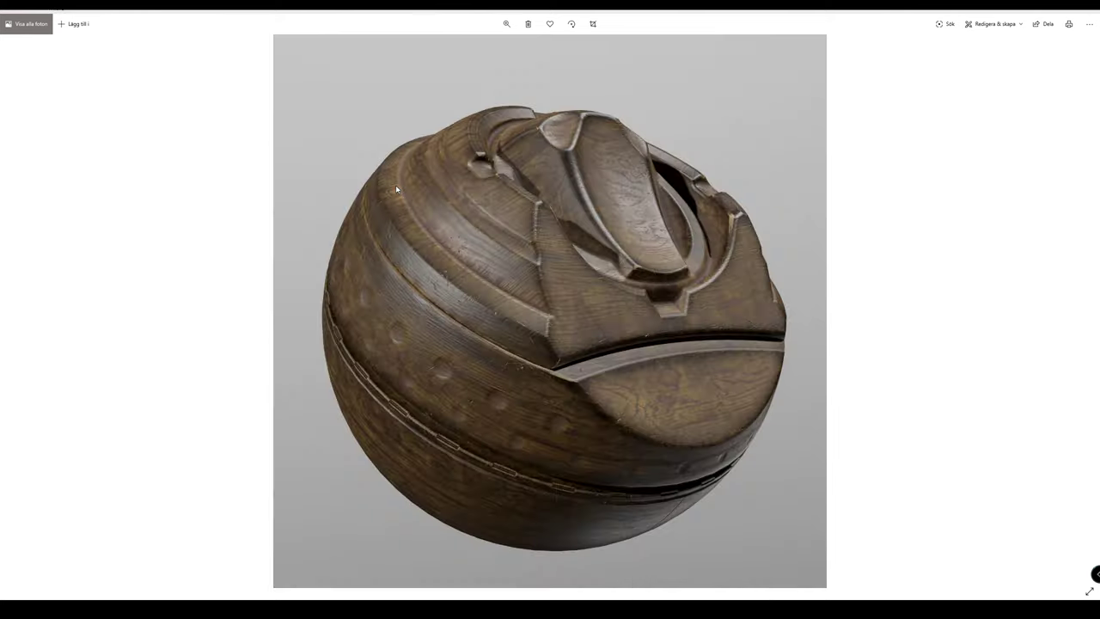
{"action": "key", "text": "Right"}
{"action": "key", "text": "Right"}
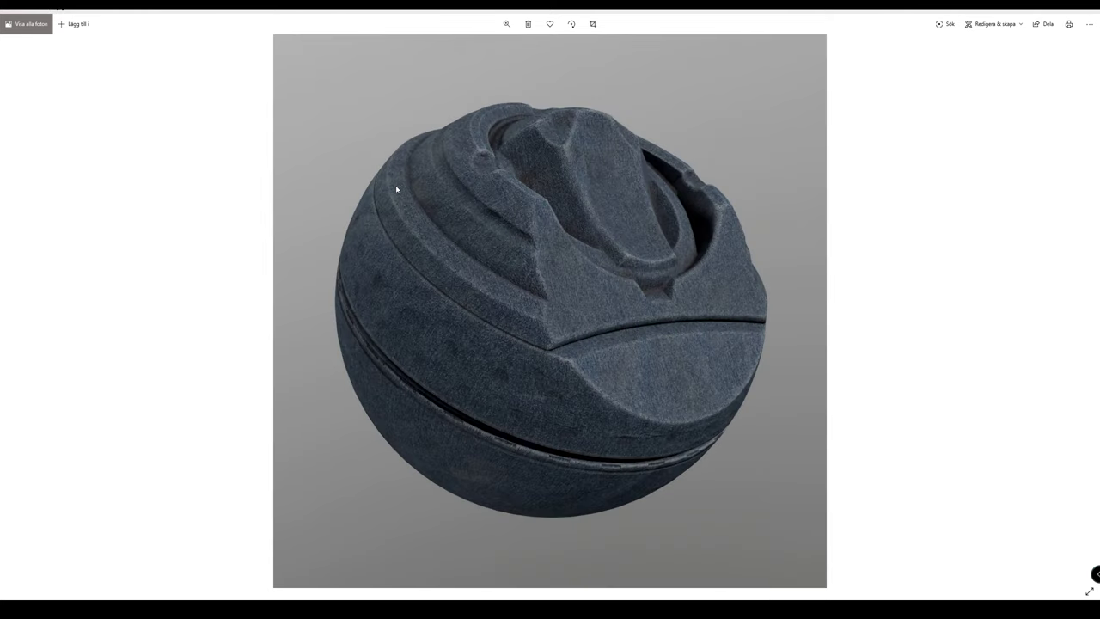
{"action": "key", "text": "Right"}
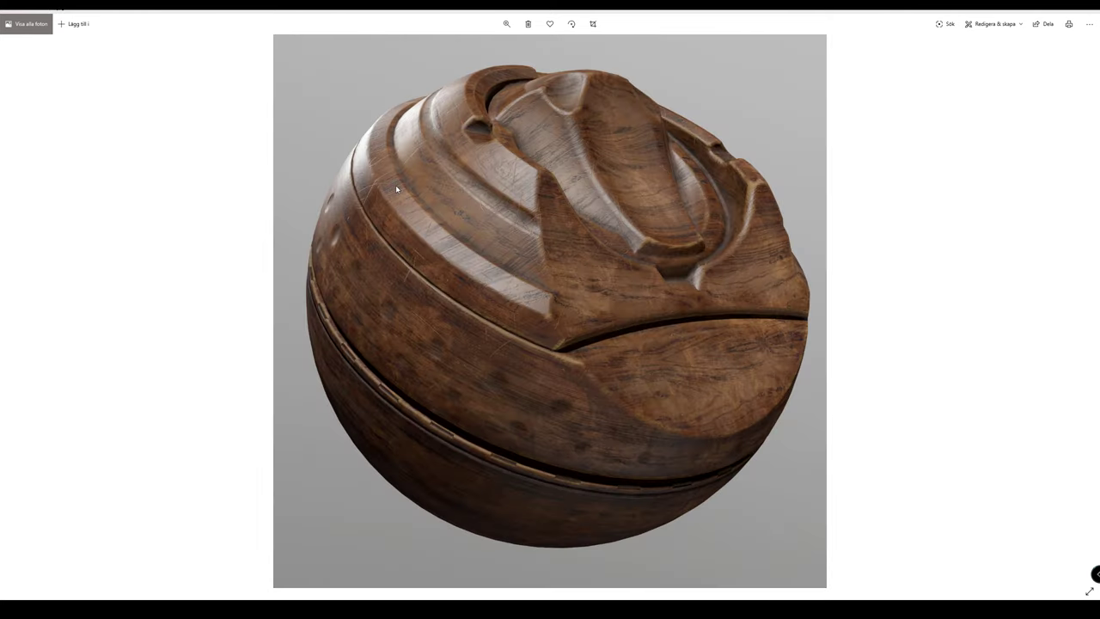
{"action": "key", "text": "Right"}
{"action": "key", "text": "Right"}
{"action": "key", "text": "Right"}
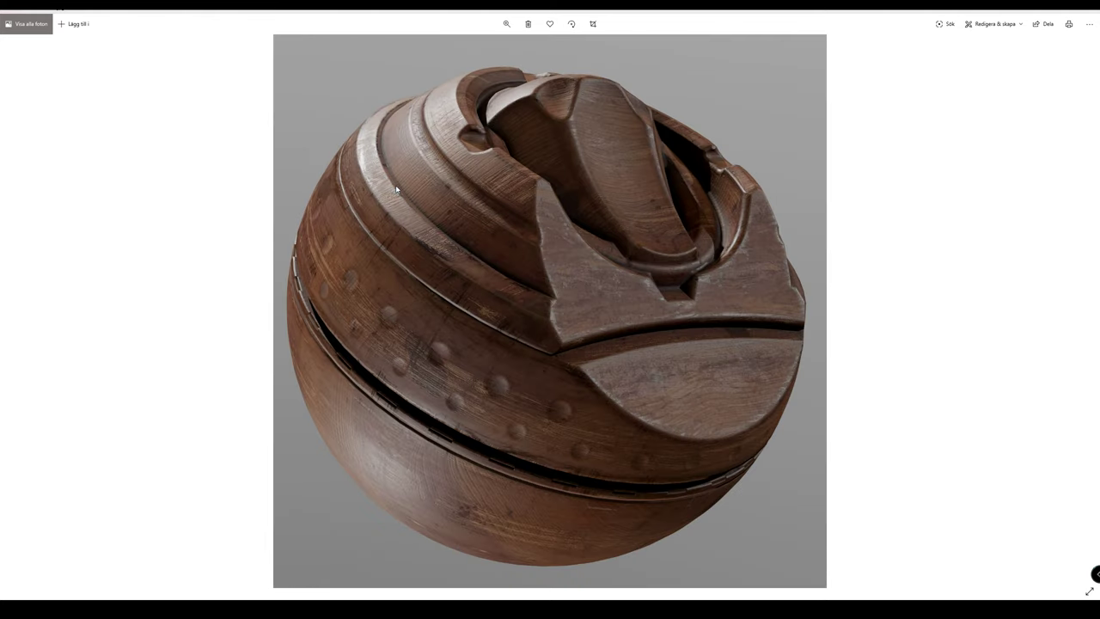
{"action": "key", "text": "Right"}
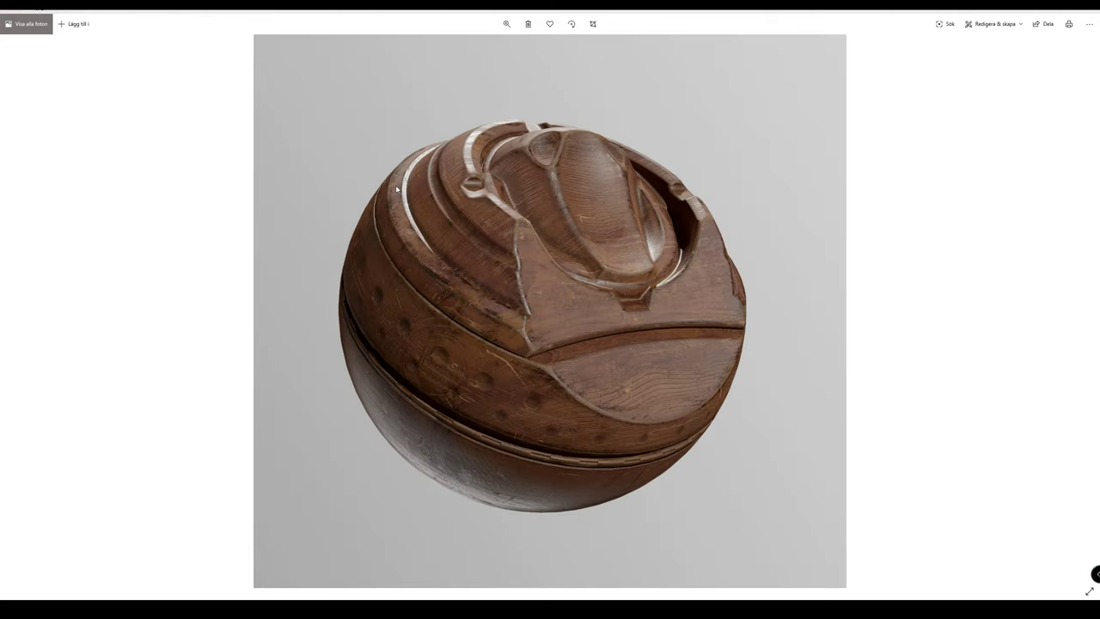
{"action": "key", "text": "Right"}
{"action": "key", "text": "Right"}
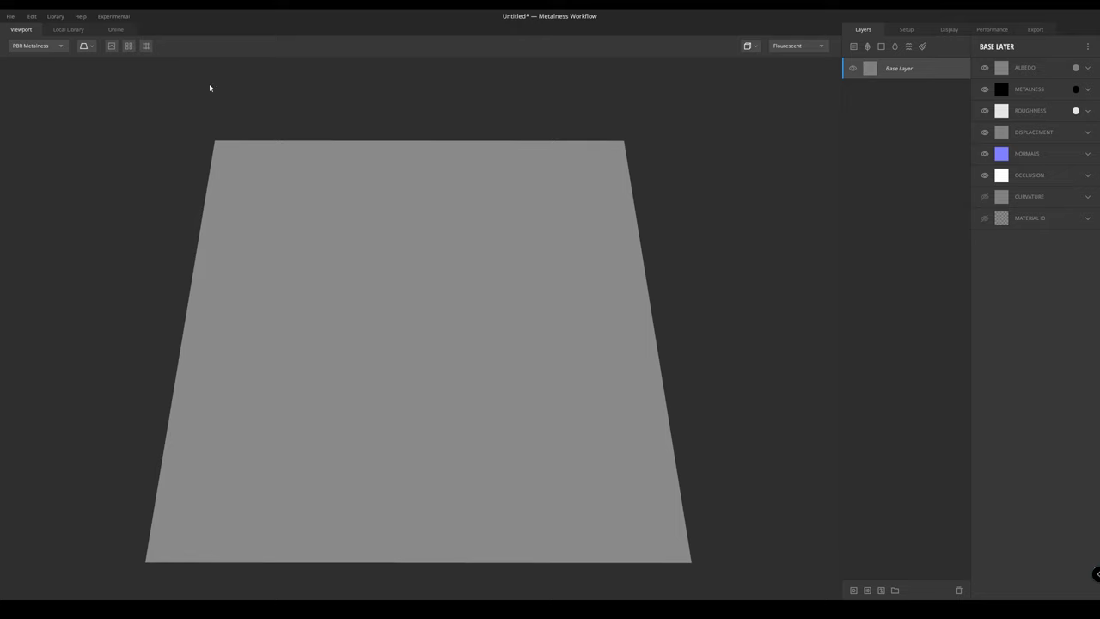
{"action": "left_click_drag", "start_coordinate": [170, 207], "coordinate": [165, 254]}
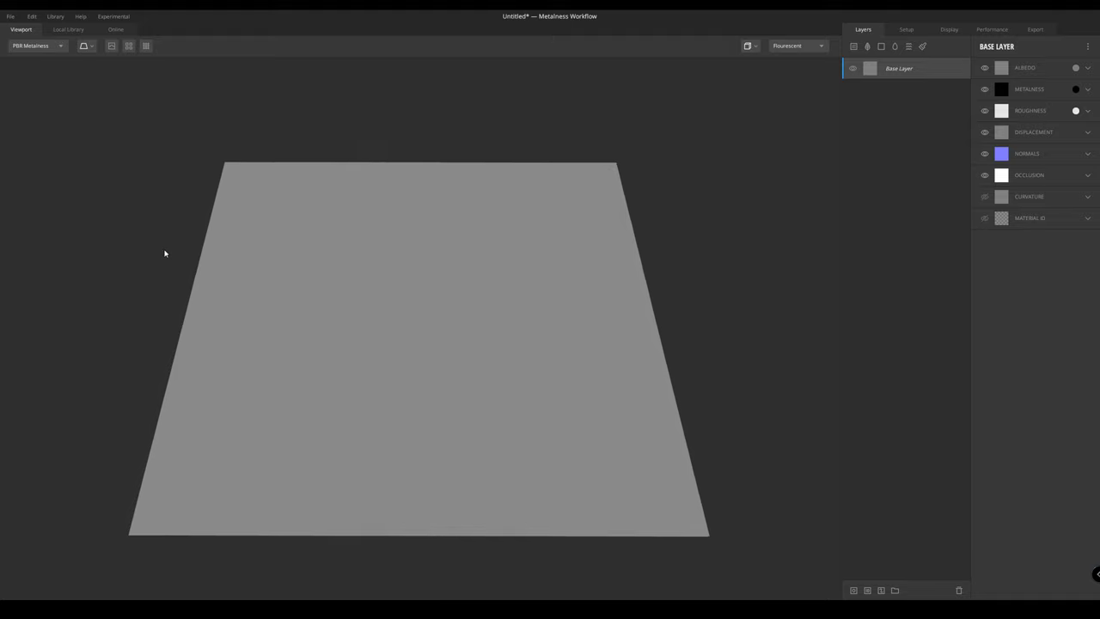
{"action": "scroll", "coordinate": [171, 261], "scroll_direction": "up", "scroll_amount": 2}
{"action": "middle_click_drag", "start_coordinate": [171, 262], "coordinate": [167, 243]}
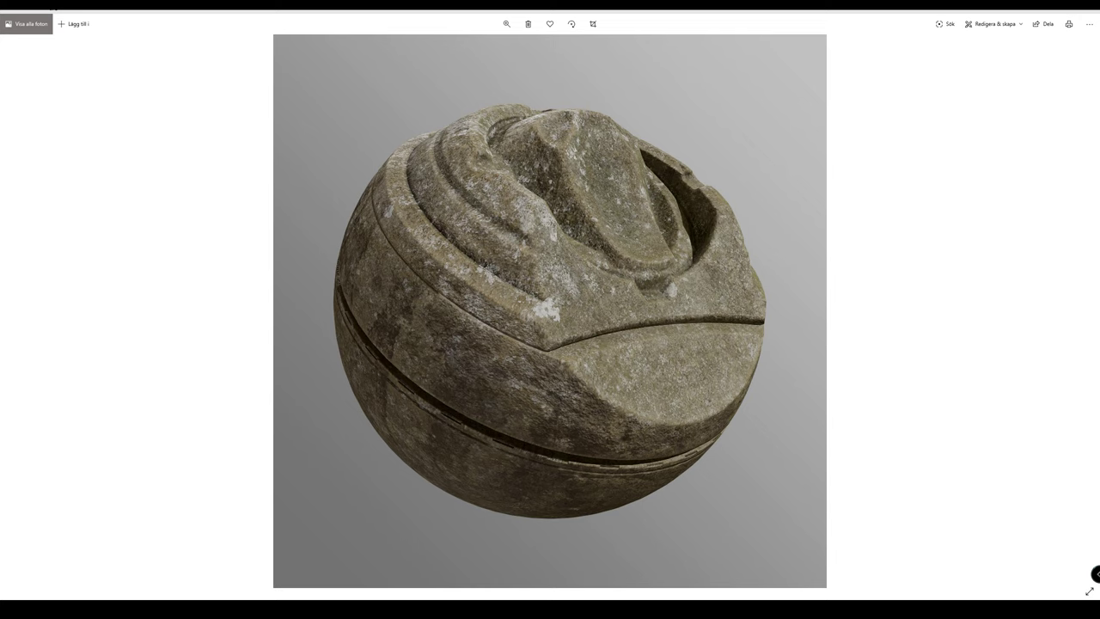
Look through the material sphere renders in Photos again, from weathered stone to the chipped orange paint
{"action": "key", "text": "Right"}
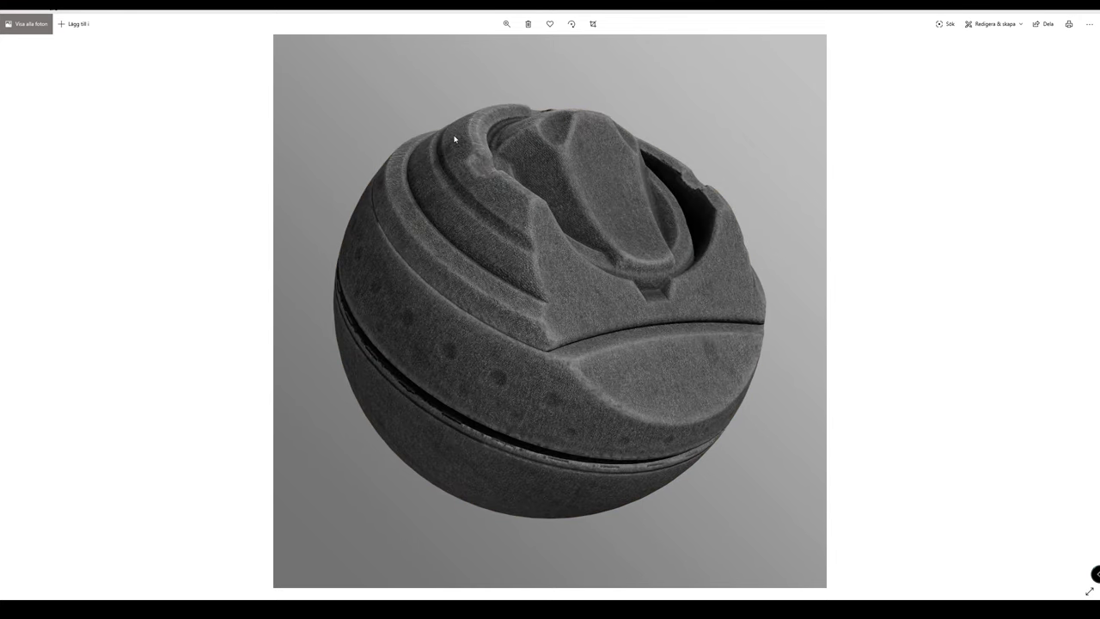
{"action": "key", "text": "Right"}
{"action": "key", "text": "Right"}
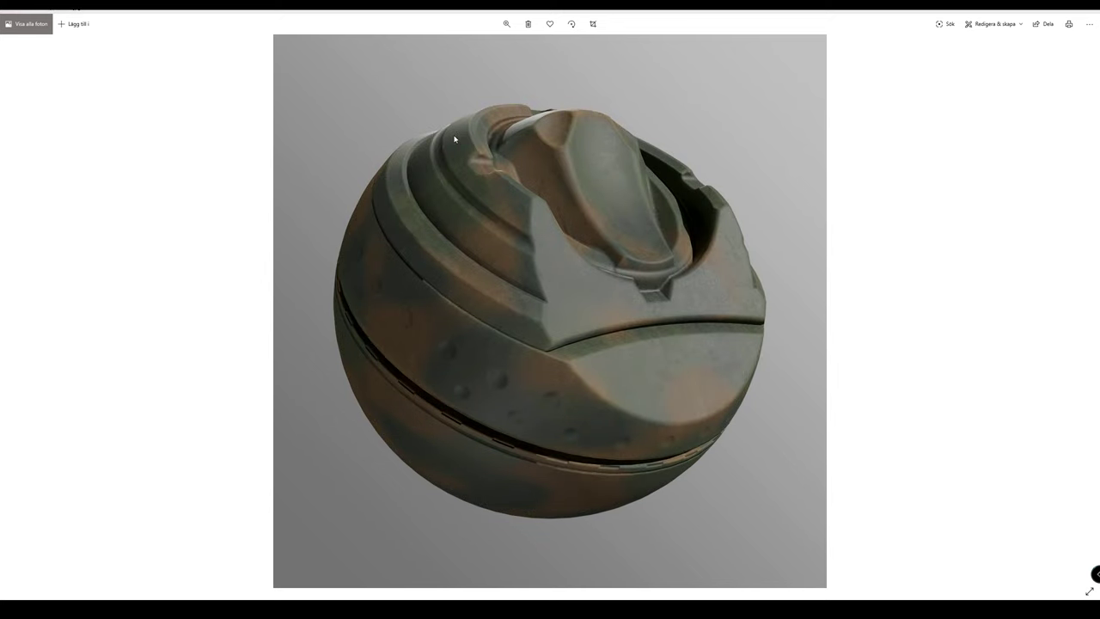
{"action": "key", "text": "Right"}
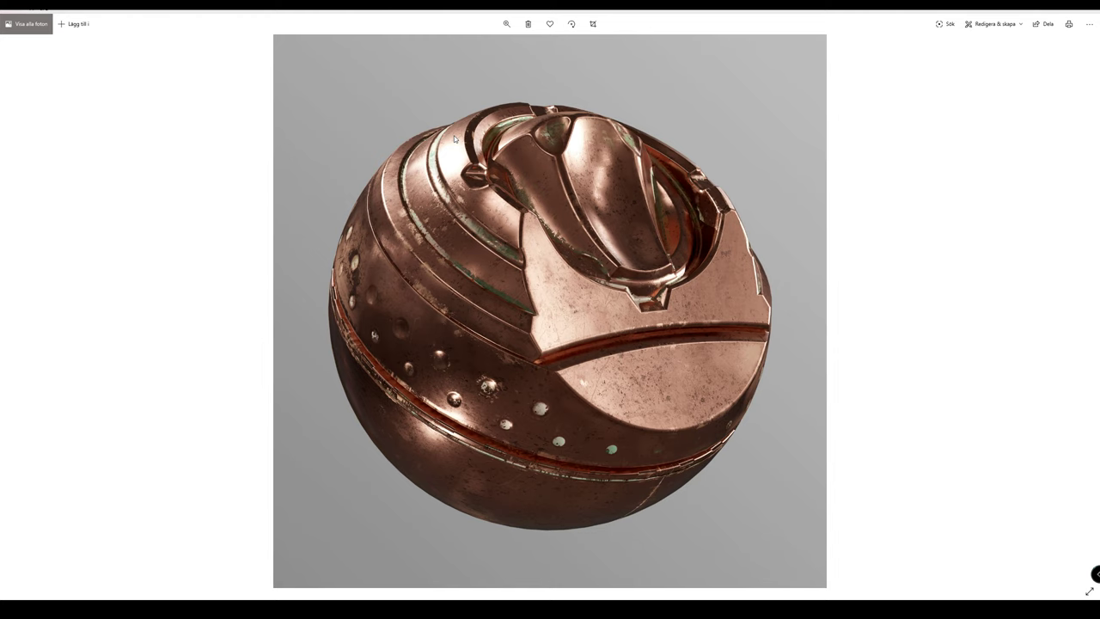
{"action": "key", "text": "Right"}
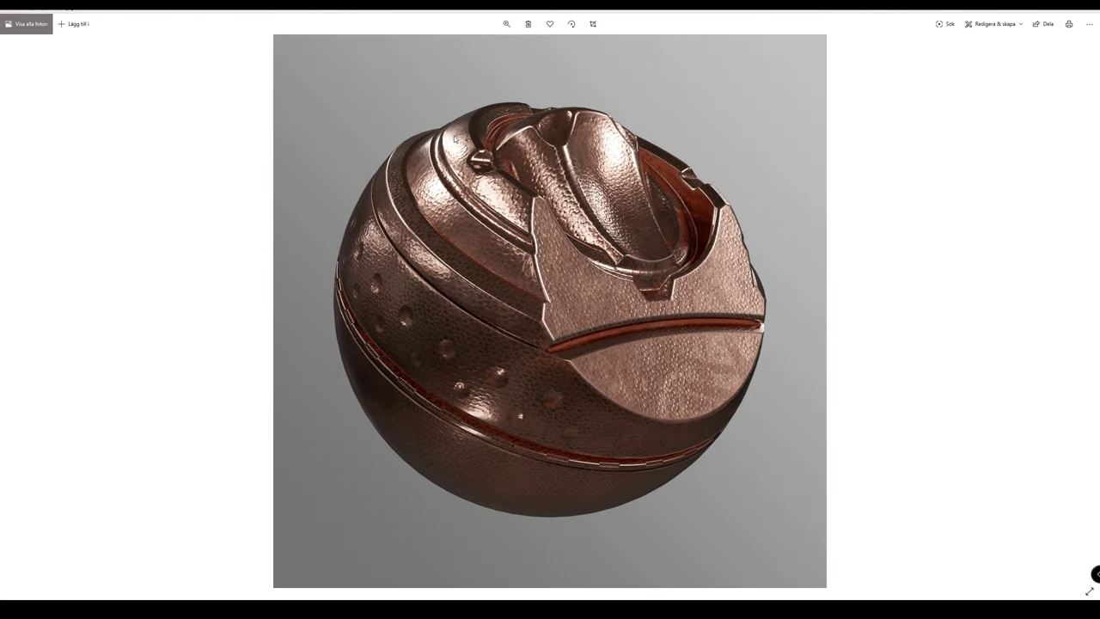
{"action": "key", "text": "Right"}
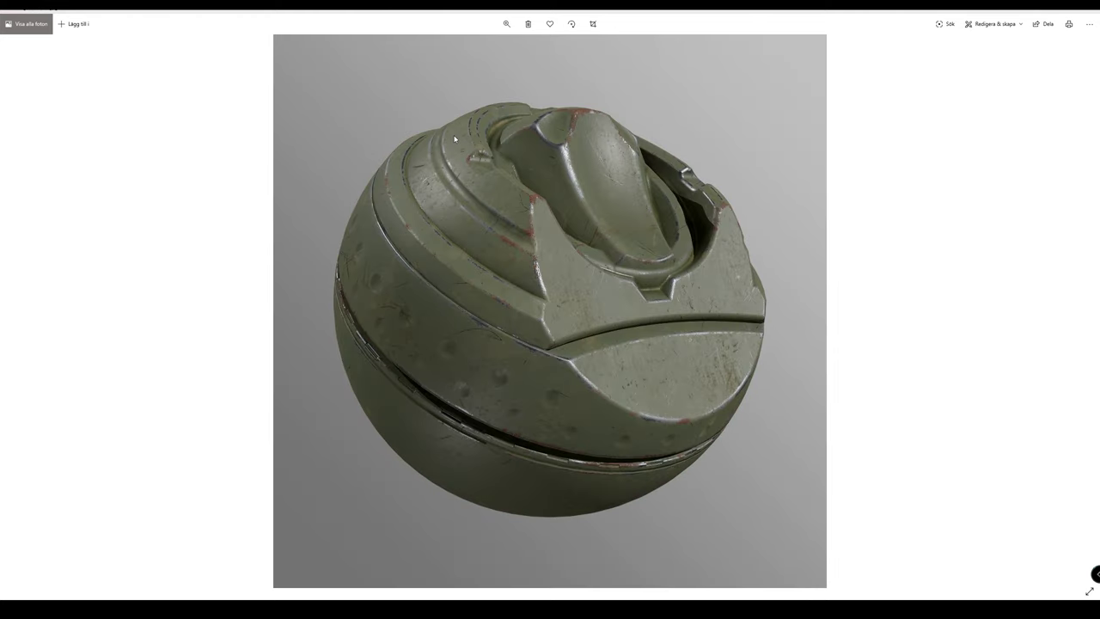
{"action": "key", "text": "Right"}
{"action": "key", "text": "Right"}
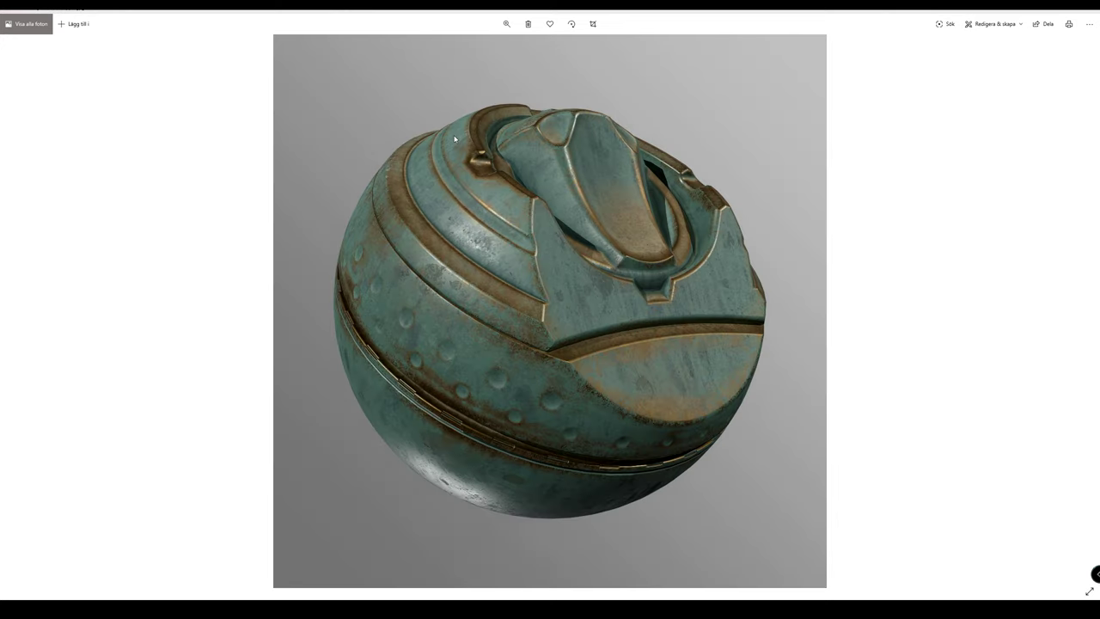
{"action": "key", "text": "Right"}
{"action": "key", "text": "Right"}
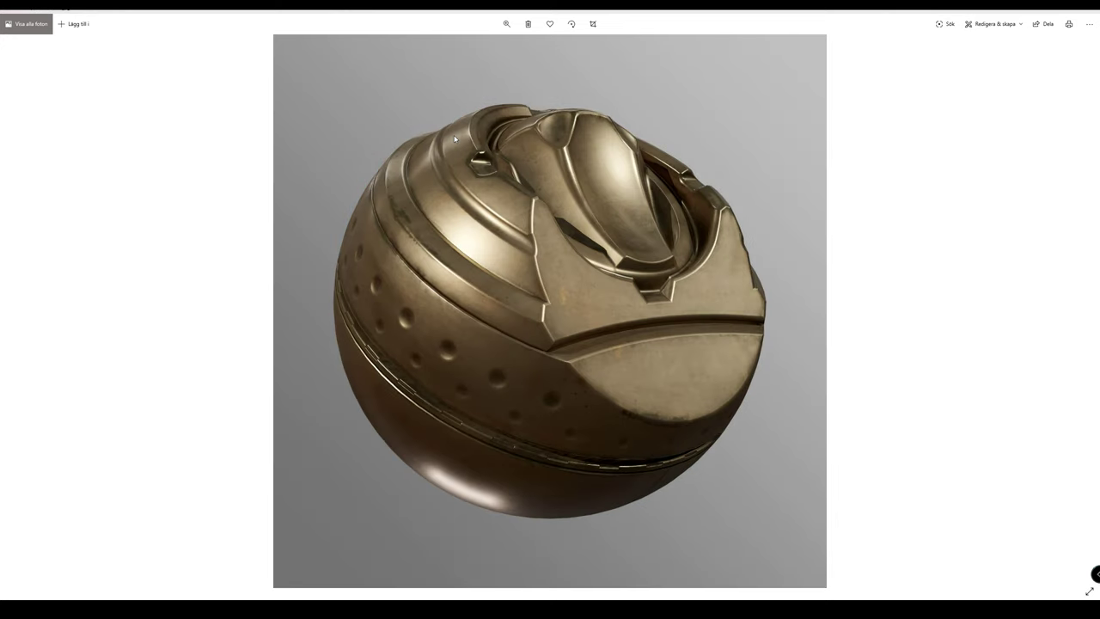
{"action": "key", "text": "Right"}
{"action": "key", "text": "Right"}
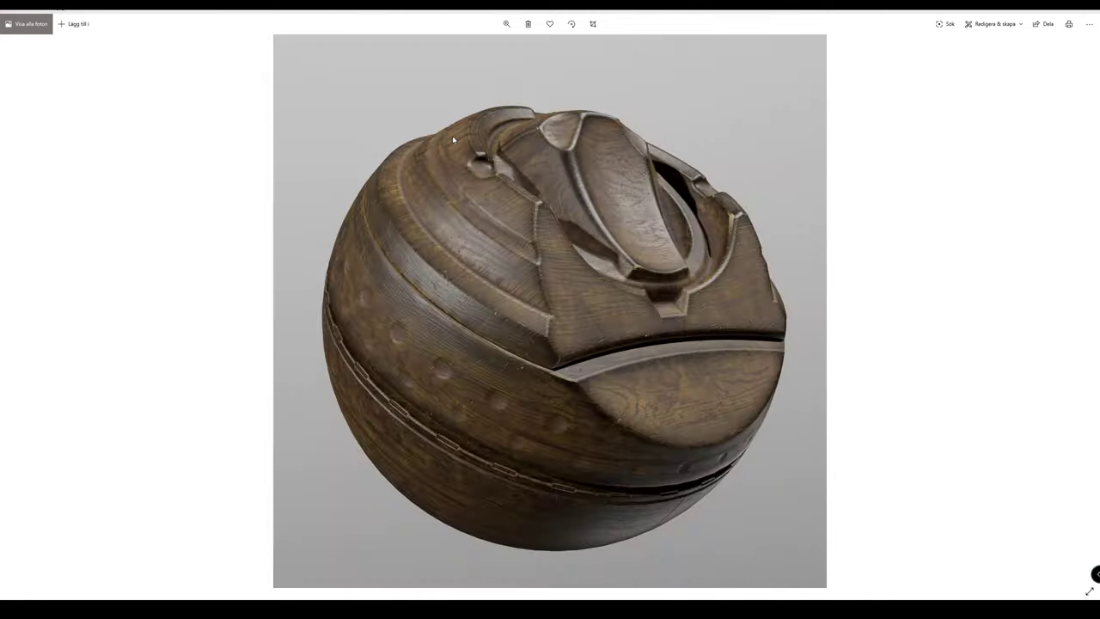
{"action": "key", "text": "Right"}
{"action": "key", "text": "Right"}
{"action": "key", "text": "Right"}
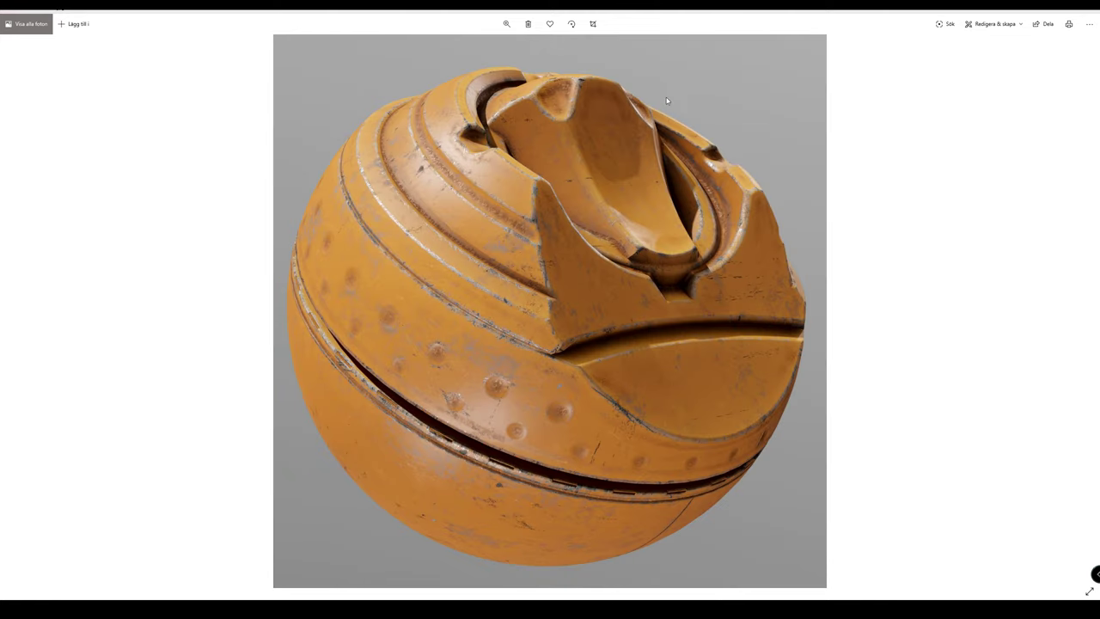
Browse the reference boards of weapons, leather goods and plastic containers, comparing neighbouring boards
{"action": "key", "text": "Left"}
{"action": "key", "text": "Left"}
{"action": "key", "text": "Right"}
{"action": "key", "text": "Right"}
{"action": "key", "text": "Right"}
{"action": "key", "text": "Right"}
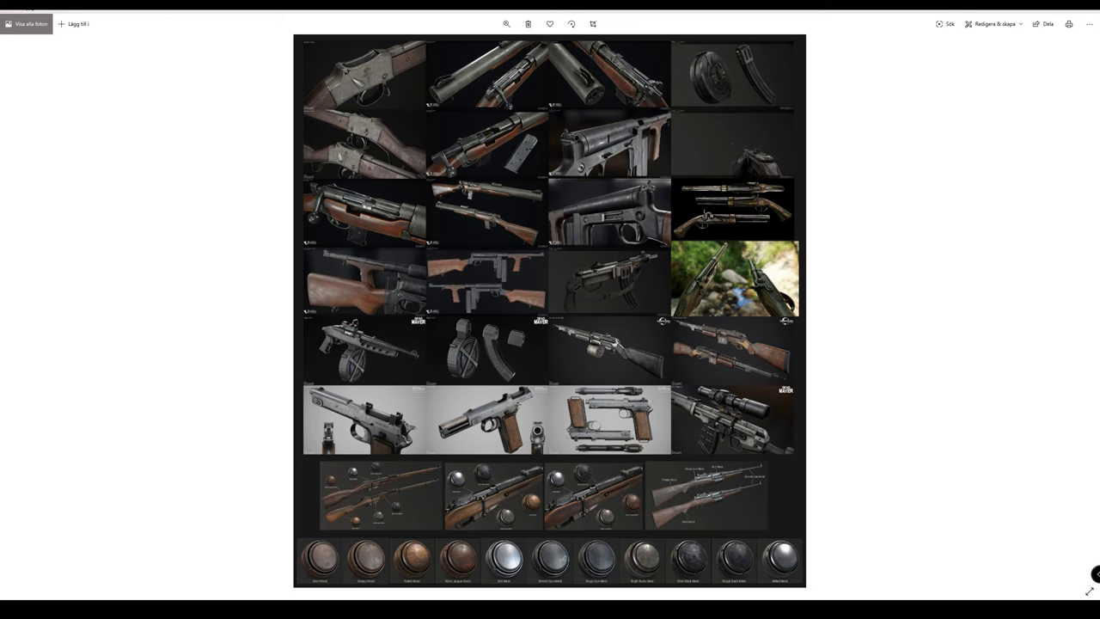
{"action": "key", "text": "Right"}
{"action": "key", "text": "Left"}
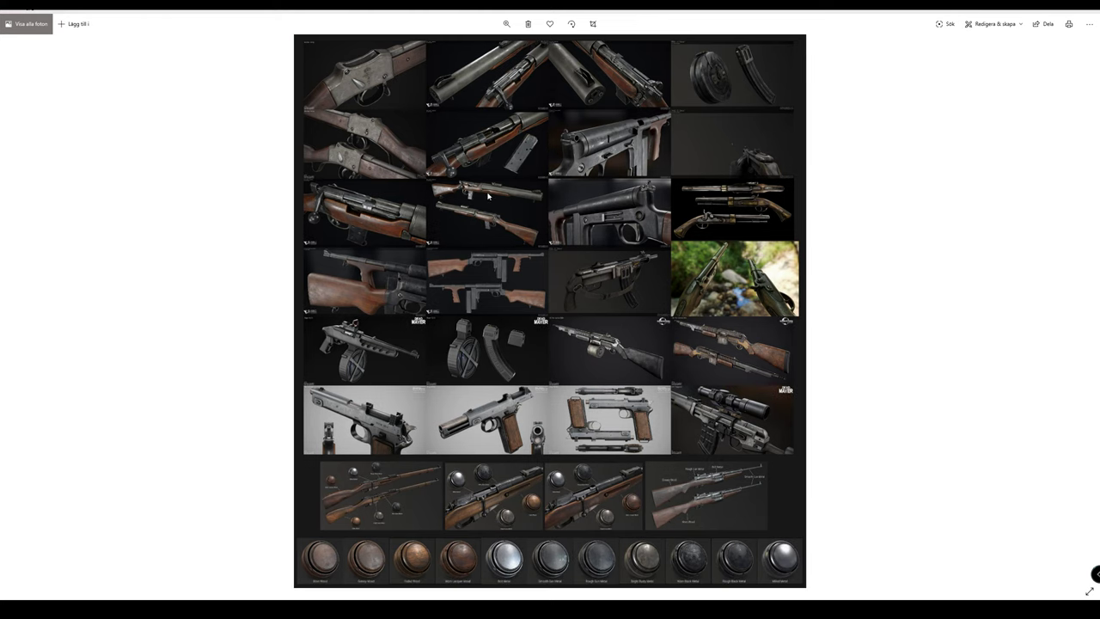
{"action": "key", "text": "Right"}
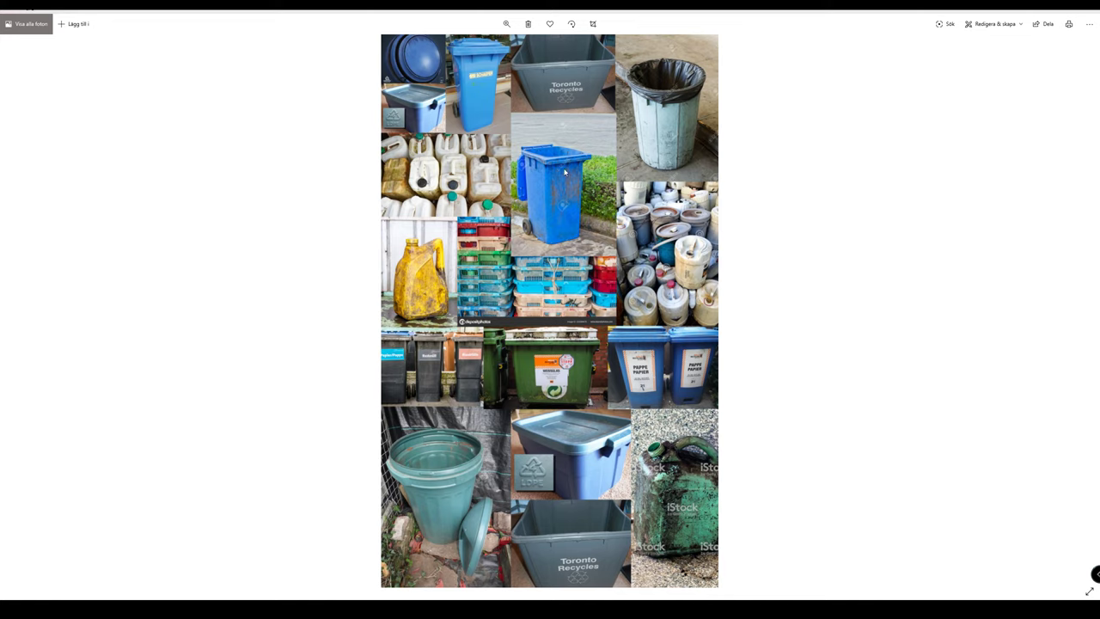
{"action": "key", "text": "Left"}
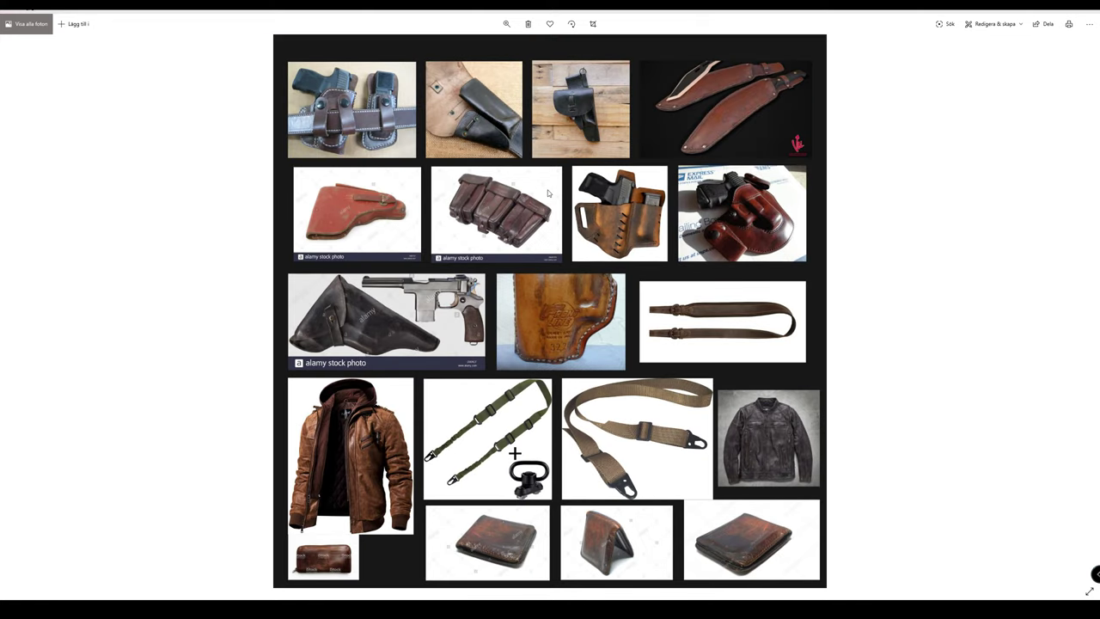
{"action": "key", "text": "Left"}
{"action": "key", "text": "Right"}
{"action": "key", "text": "Left"}
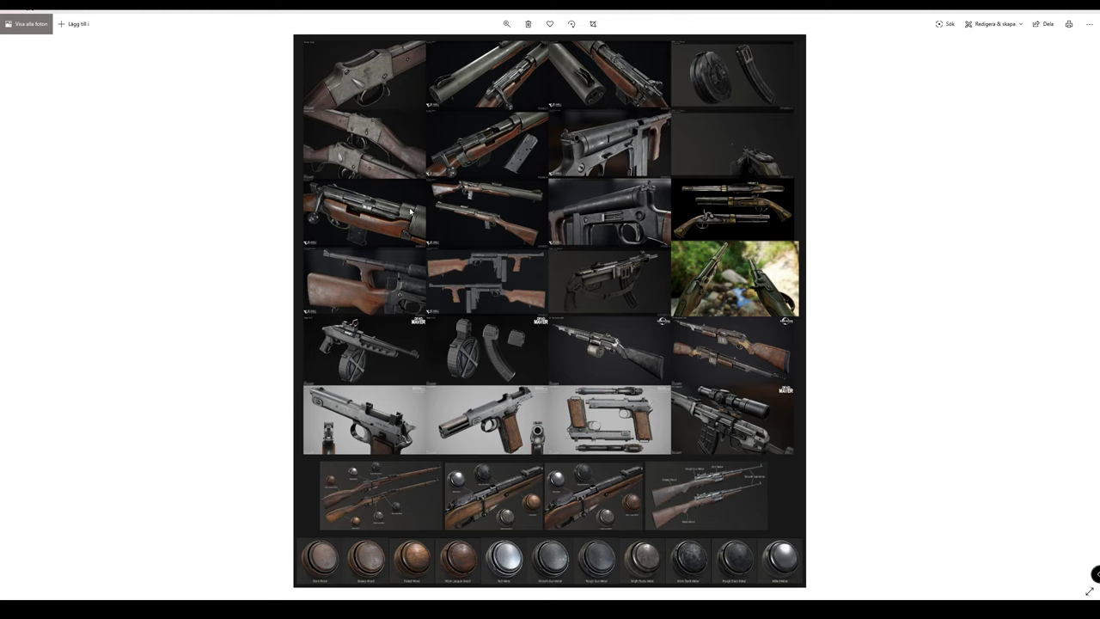
Bring up the annotated rifle board and examine close up the grease and cut marks on the wooden stocks
{"action": "key", "text": "Right"}
{"action": "key", "text": "Right"}
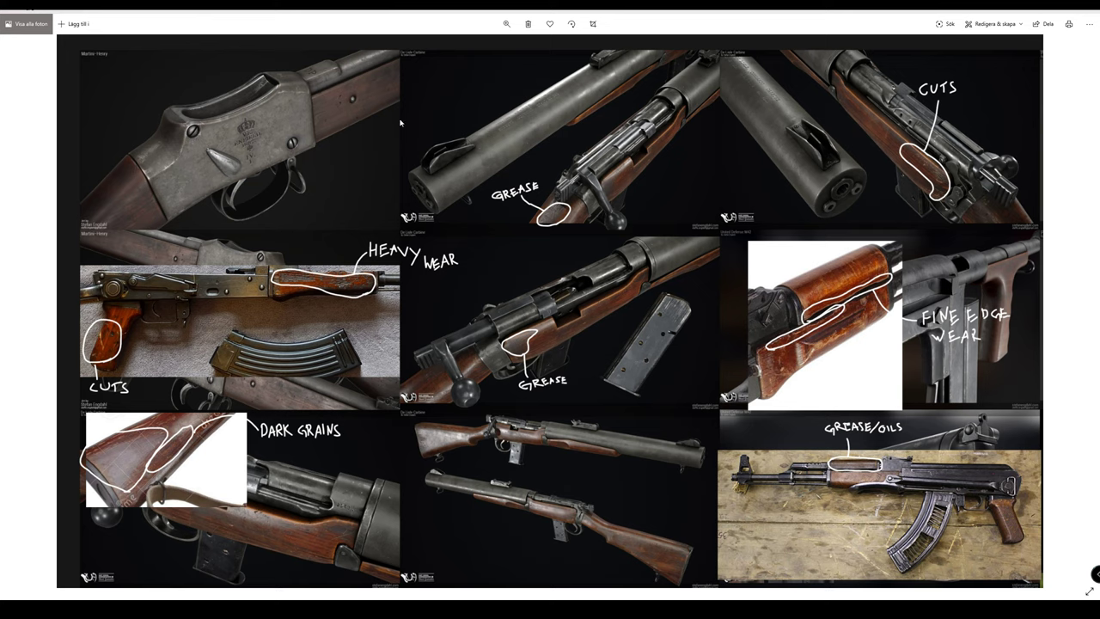
{"action": "left_click", "coordinate": [507, 24]}
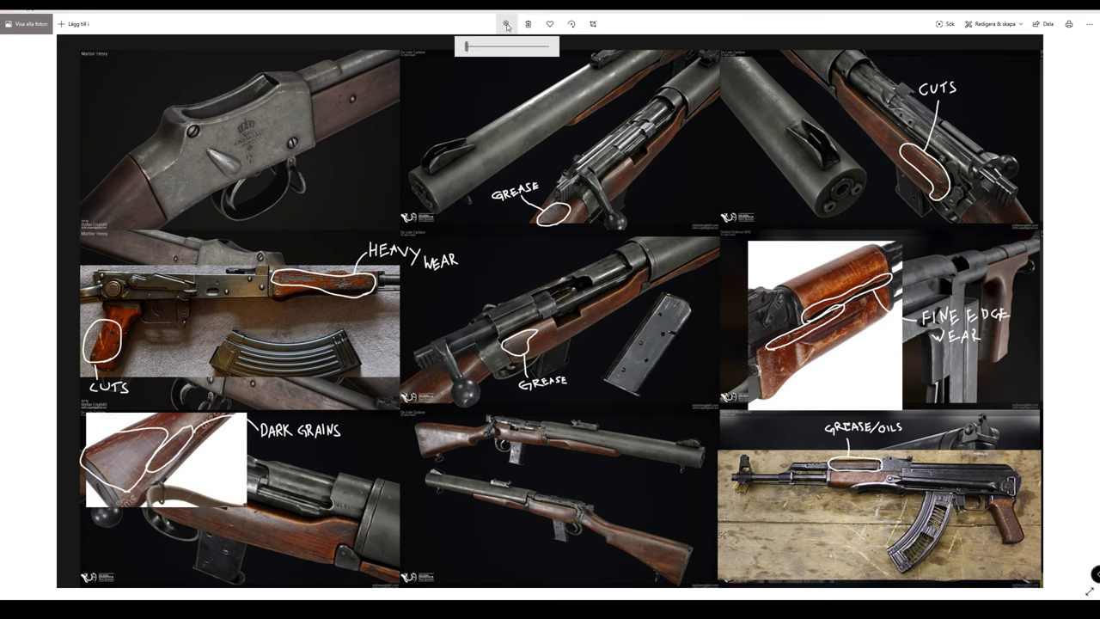
{"action": "left_click_drag", "start_coordinate": [466, 46], "coordinate": [472, 50]}
{"action": "left_click_drag", "start_coordinate": [585, 240], "coordinate": [555, 344]}
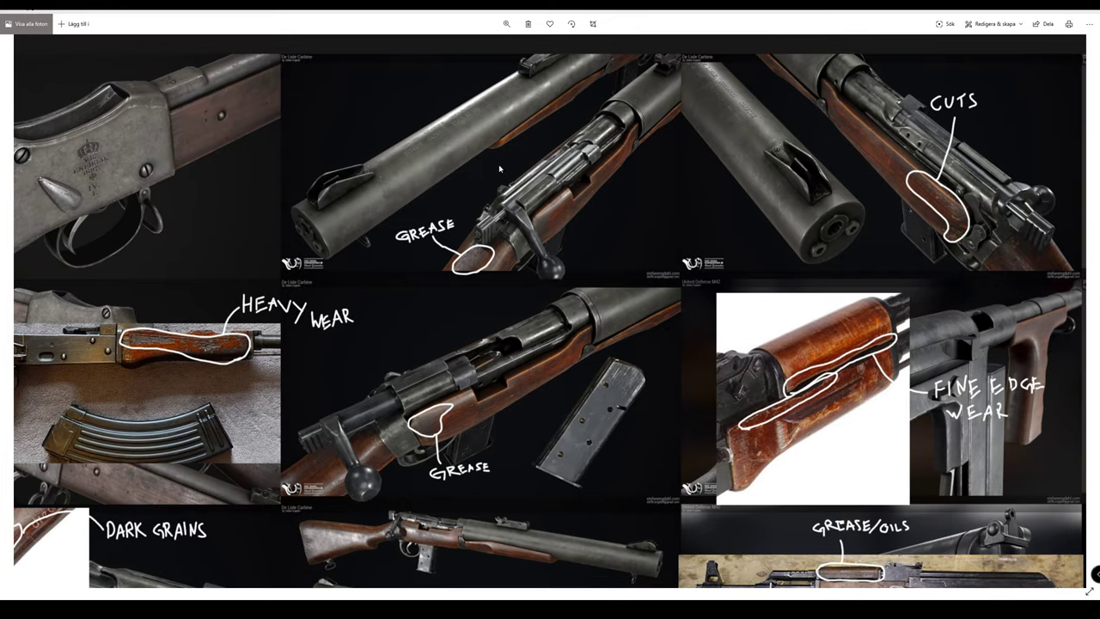
{"action": "left_click", "coordinate": [506, 24]}
{"action": "left_click_drag", "start_coordinate": [472, 46], "coordinate": [479, 46]}
{"action": "left_click_drag", "start_coordinate": [491, 224], "coordinate": [501, 263]}
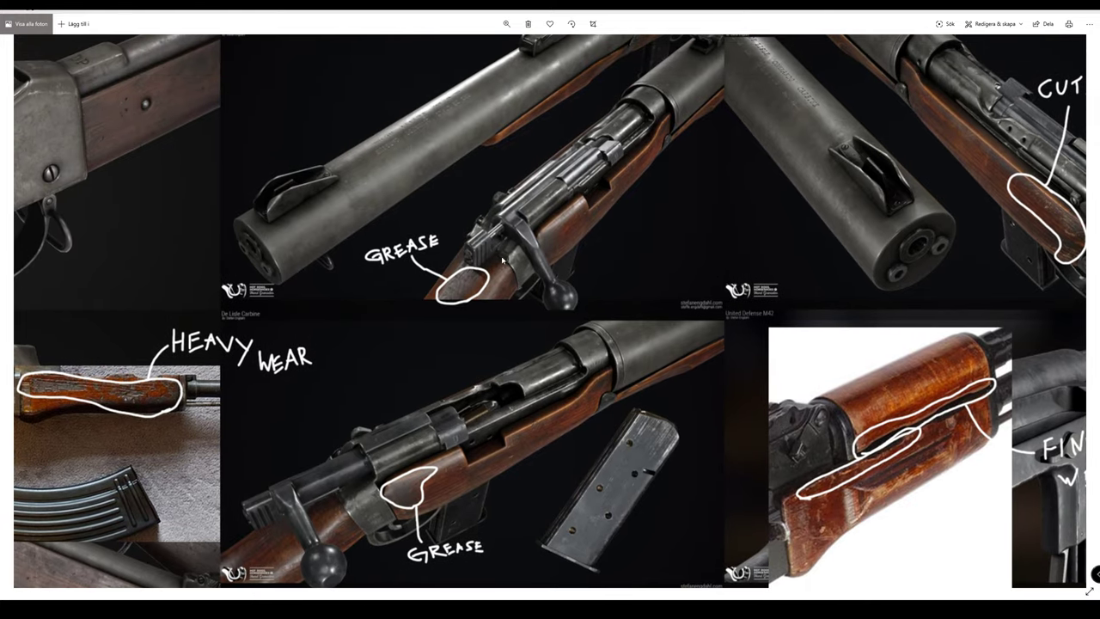
{"action": "left_click_drag", "start_coordinate": [733, 252], "coordinate": [686, 361]}
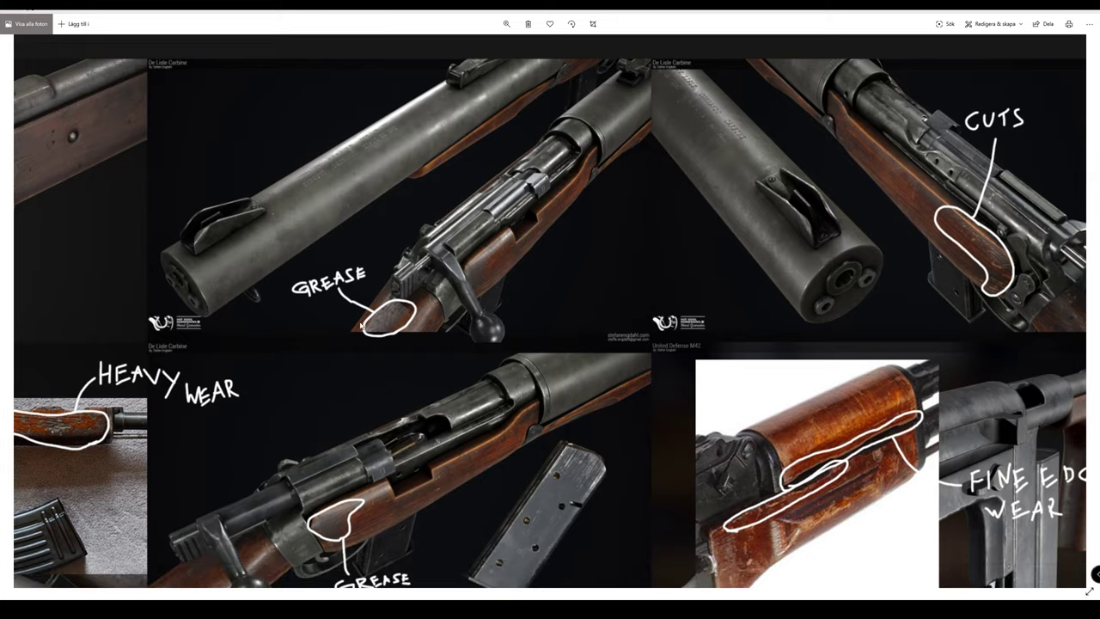
Examine the fine edge wear, heavy wear, dark grains and grease/oils notes across the annotated rifle board
{"action": "scroll", "coordinate": [850, 269], "scroll_direction": "right", "scroll_amount": 2}
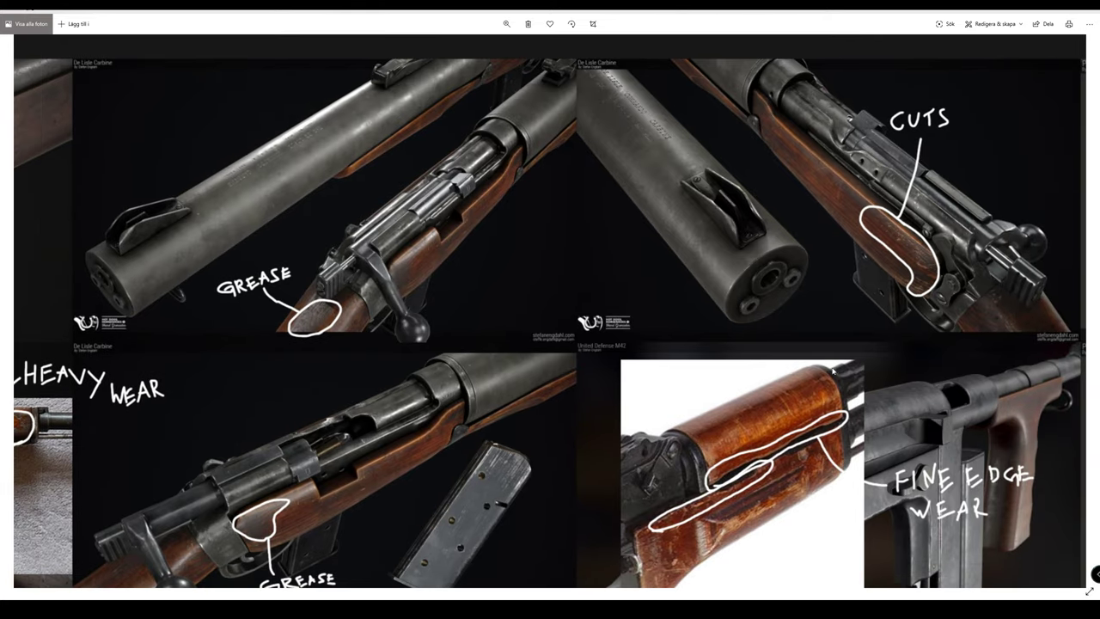
{"action": "scroll", "coordinate": [832, 371], "scroll_direction": "down", "scroll_amount": 3}
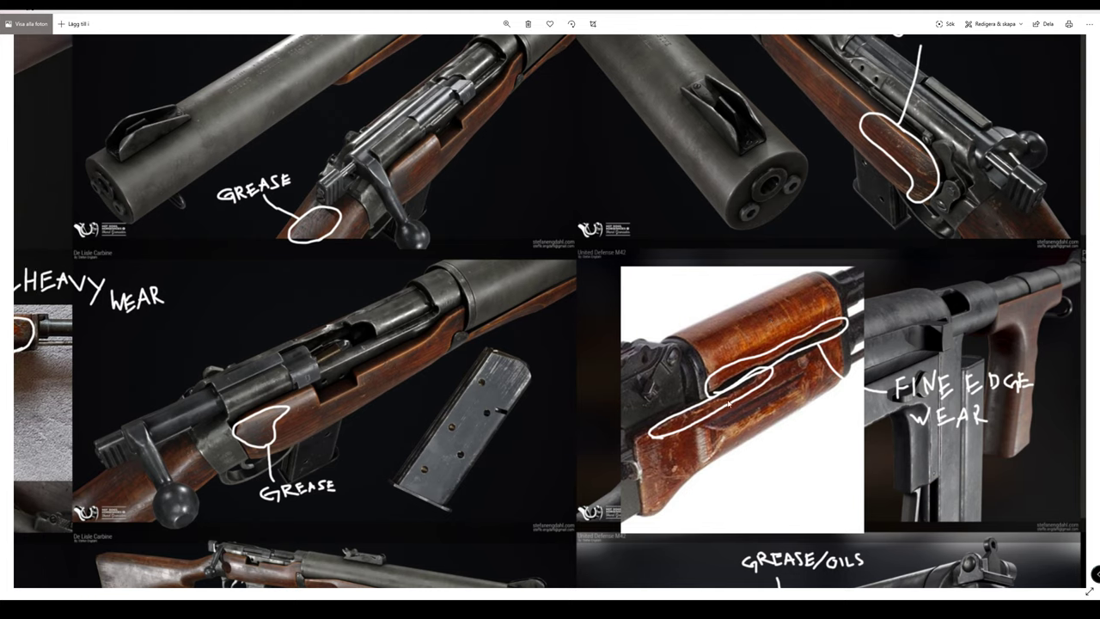
{"action": "left_click_drag", "start_coordinate": [544, 375], "coordinate": [773, 275]}
{"action": "scroll", "coordinate": [445, 269], "scroll_direction": "left", "scroll_amount": 7}
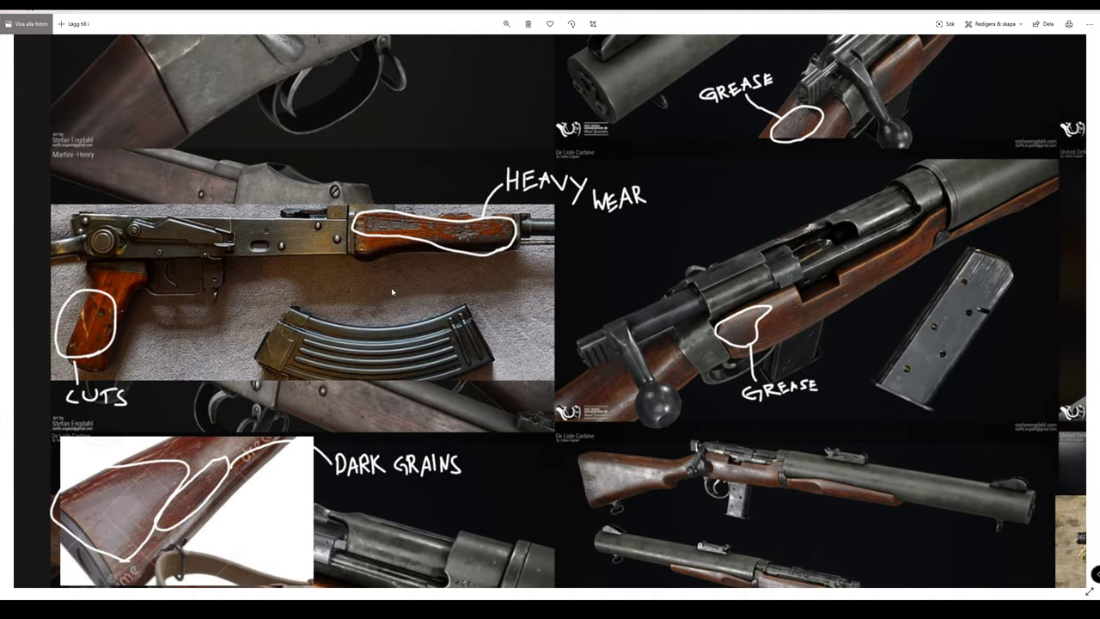
{"action": "scroll", "coordinate": [392, 293], "scroll_direction": "down", "scroll_amount": 4}
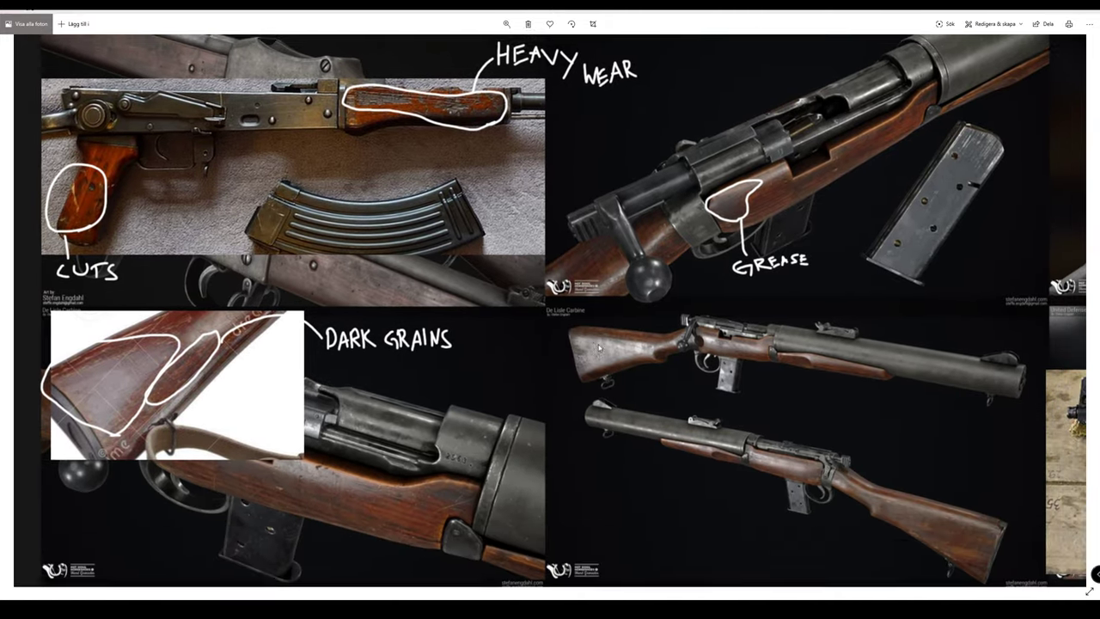
{"action": "scroll", "coordinate": [599, 347], "scroll_direction": "right", "scroll_amount": 14}
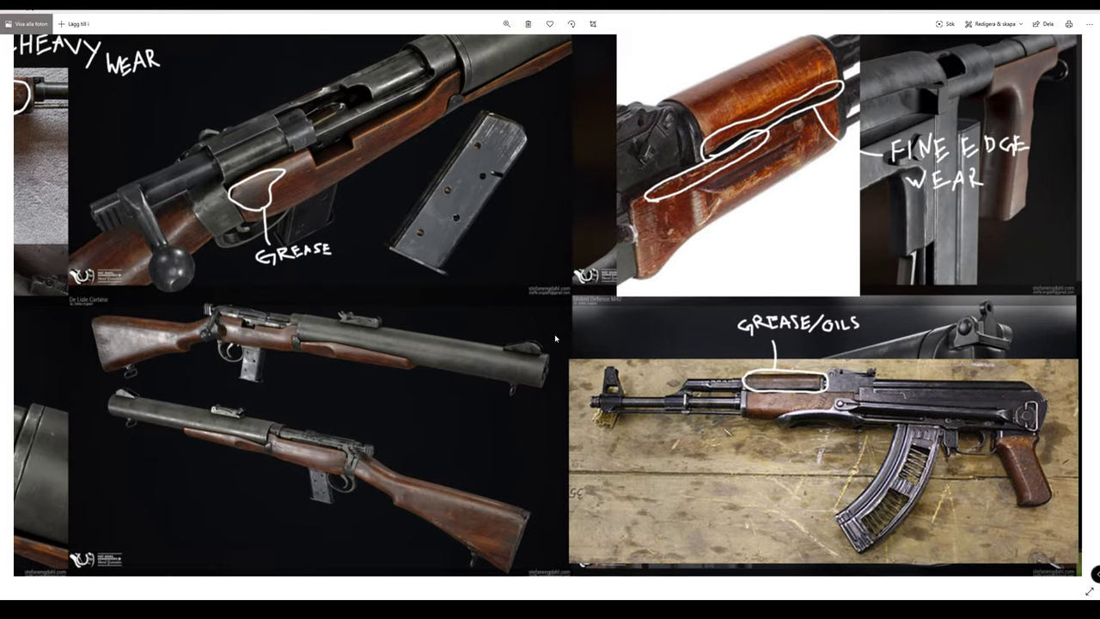
{"action": "left_click_drag", "start_coordinate": [555, 336], "coordinate": [508, 336]}
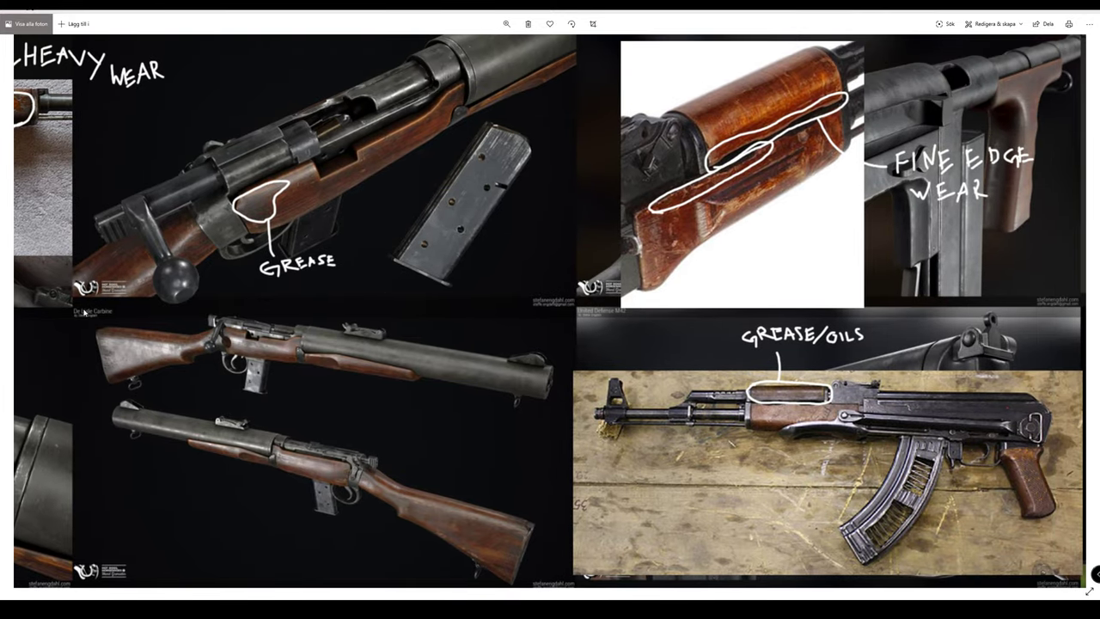
{"action": "scroll", "coordinate": [422, 163], "scroll_direction": "left", "scroll_amount": 4}
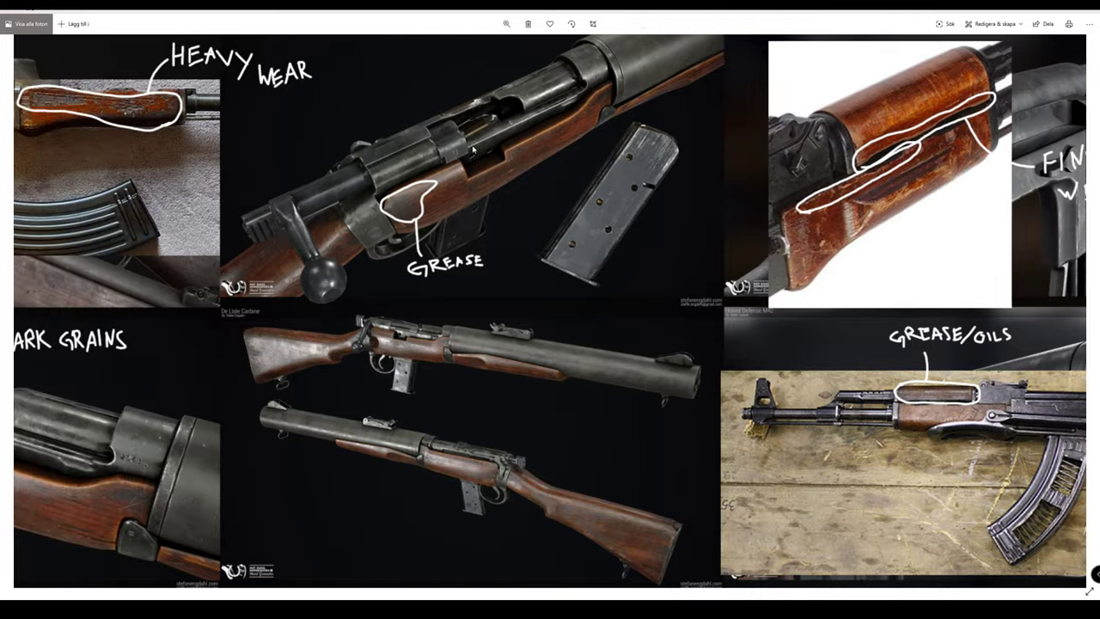
{"action": "scroll", "coordinate": [497, 230], "scroll_direction": "down", "scroll_amount": 3, "text": "ctrl"}
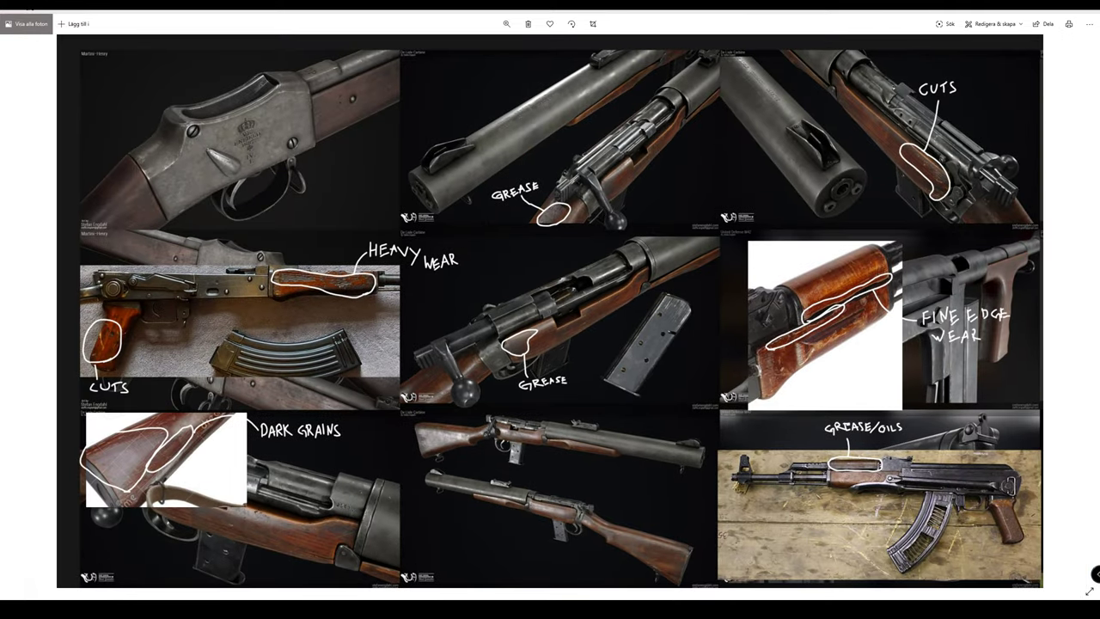
Move the Photos viewer off the screen and return to the plane in Quixel Mixer
{"action": "left_click_drag", "start_coordinate": [729, 12], "coordinate": [376, 232]}
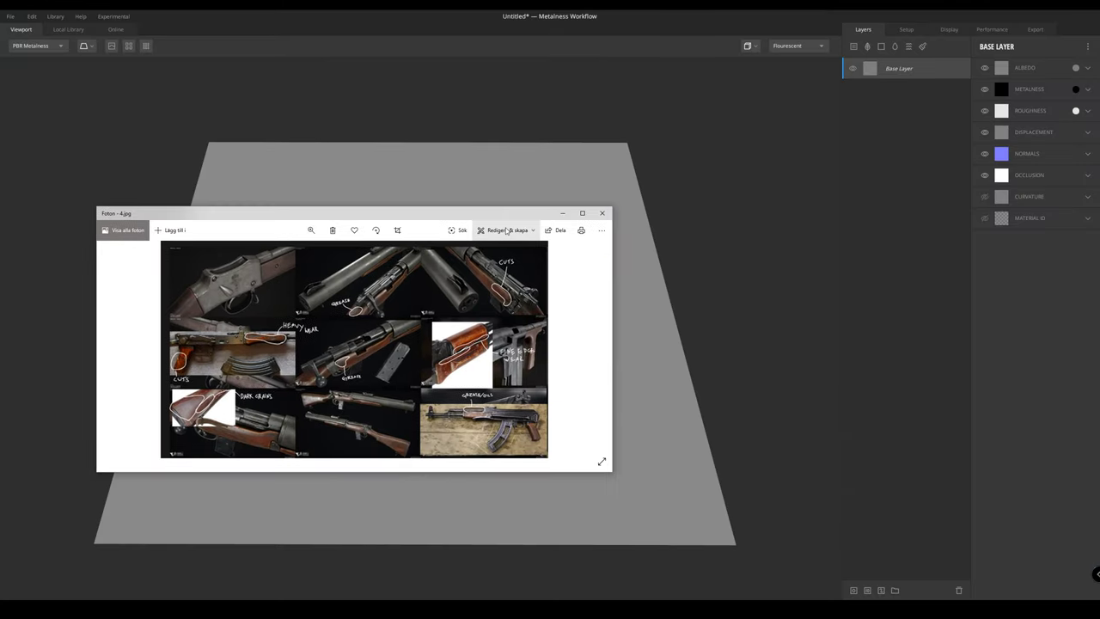
{"action": "left_click_drag", "start_coordinate": [497, 216], "coordinate": [0, 103]}
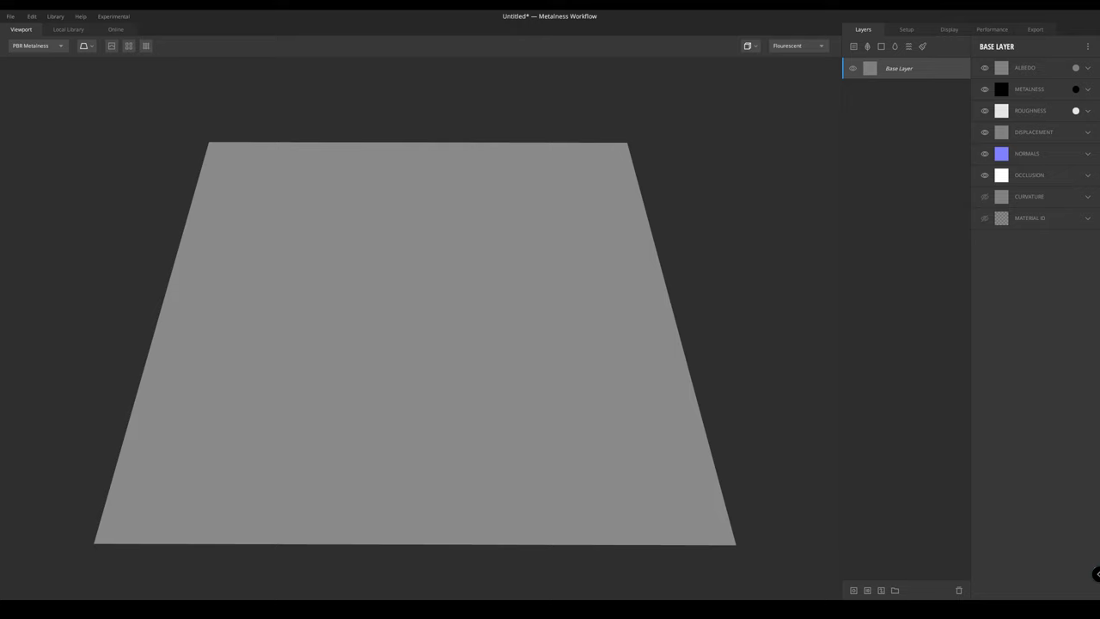
{"action": "left_click_drag", "start_coordinate": [567, 91], "coordinate": [454, 176]}
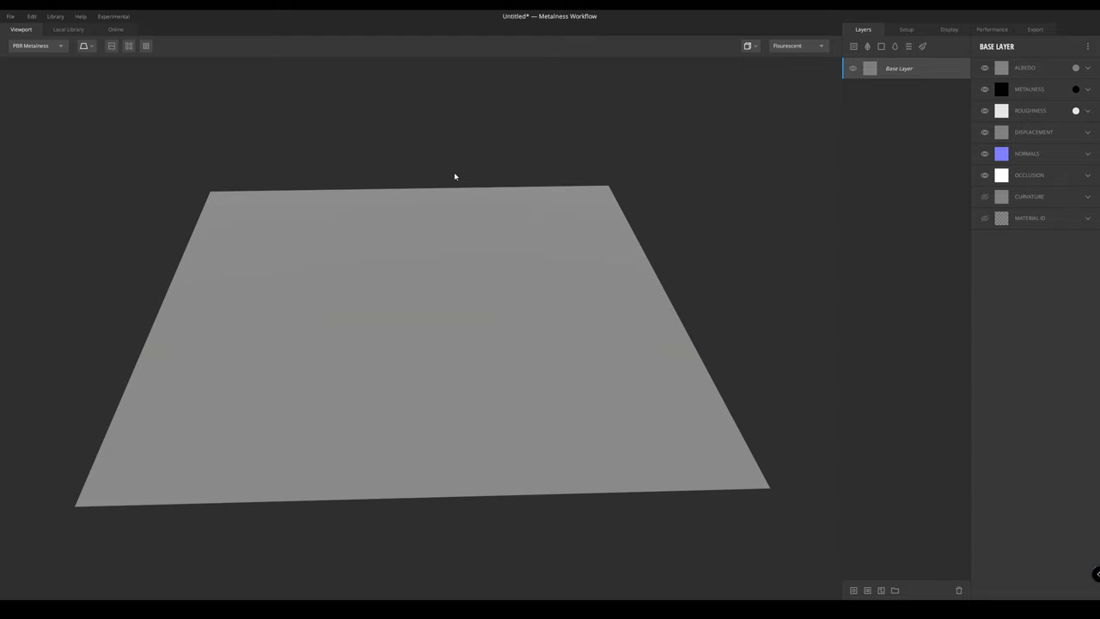
{"action": "mouse_move", "coordinate": [456, 170]}
{"action": "left_mouse_down"}
{"action": "mouse_move", "coordinate": [444, 170]}
{"action": "mouse_move", "coordinate": [448, 158]}
{"action": "mouse_move", "coordinate": [448, 171]}
{"action": "left_mouse_up"}
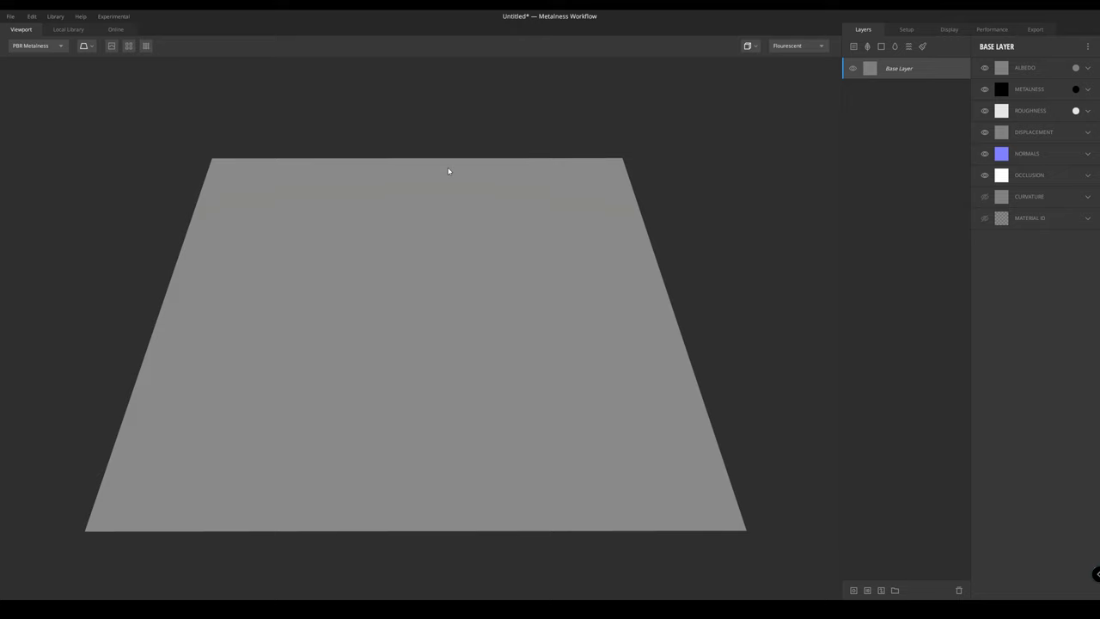
{"action": "left_click_drag", "start_coordinate": [424, 219], "coordinate": [436, 249]}
{"action": "left_click_drag", "start_coordinate": [791, 84], "coordinate": [685, 199]}
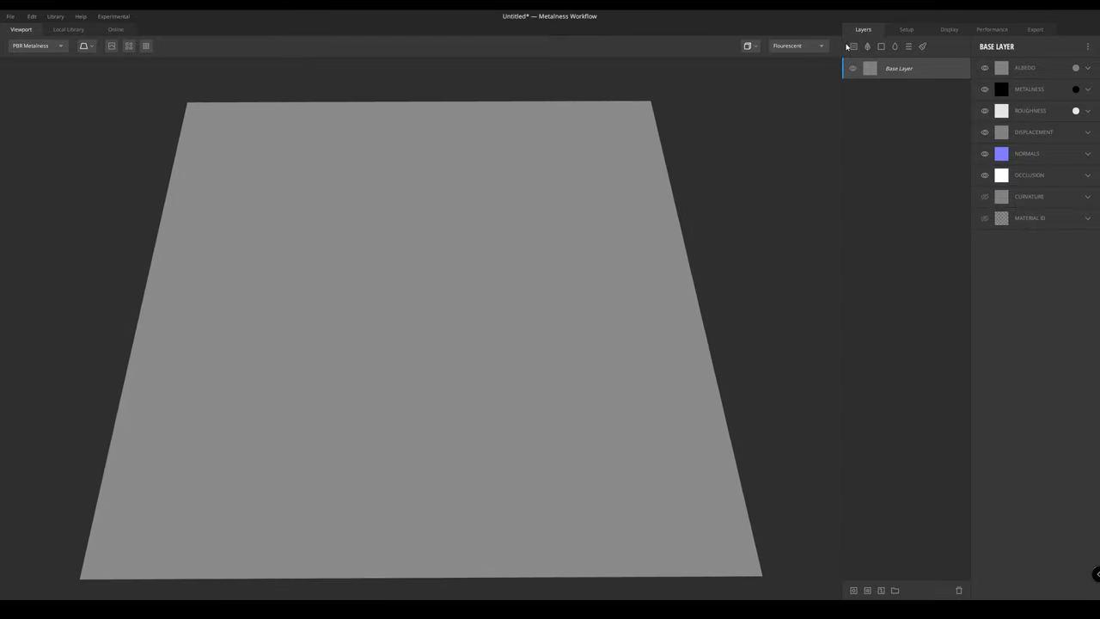
Change the preview model type from the plane to the Shader Ball
{"action": "left_click", "coordinate": [905, 29]}
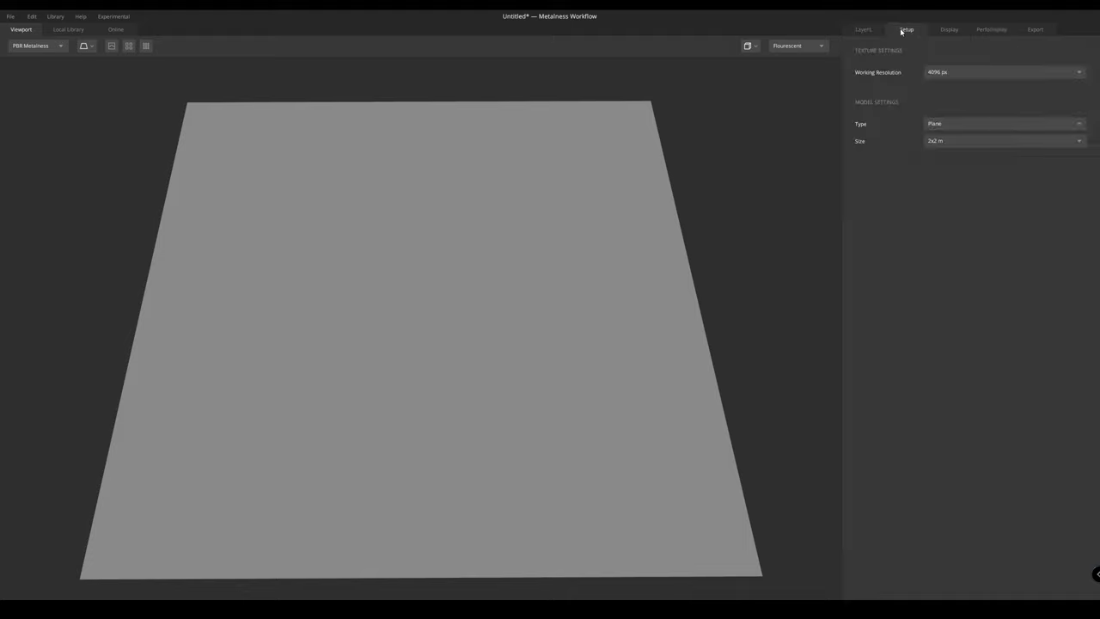
{"action": "left_click", "coordinate": [855, 29]}
{"action": "left_click", "coordinate": [907, 30]}
{"action": "left_click", "coordinate": [948, 124]}
{"action": "left_click", "coordinate": [948, 175]}
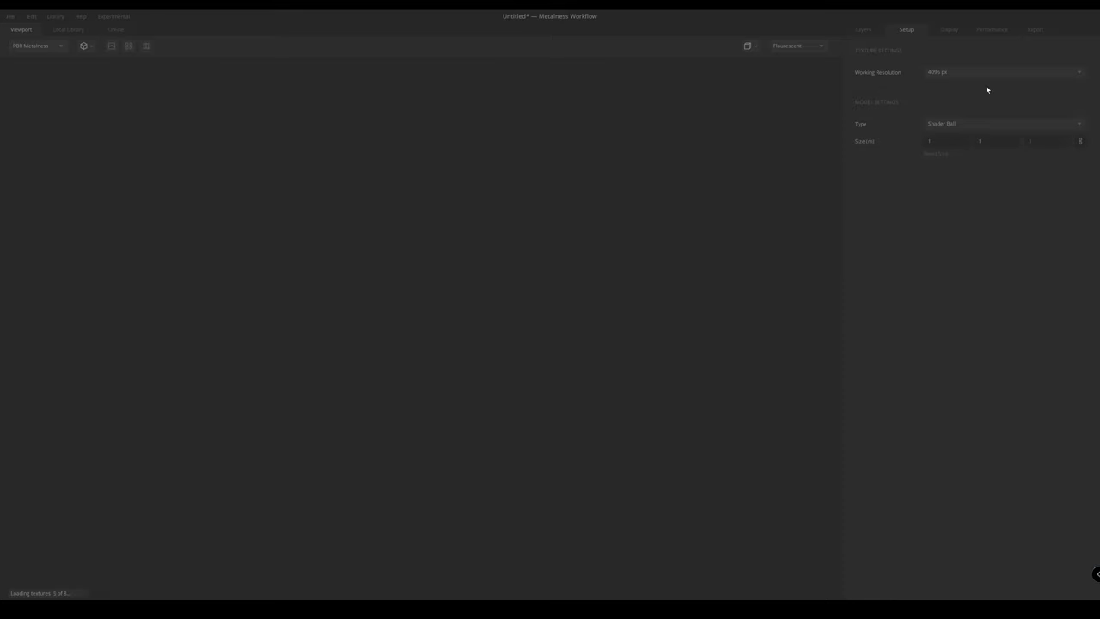
{"action": "left_click_drag", "start_coordinate": [622, 182], "coordinate": [892, 105]}
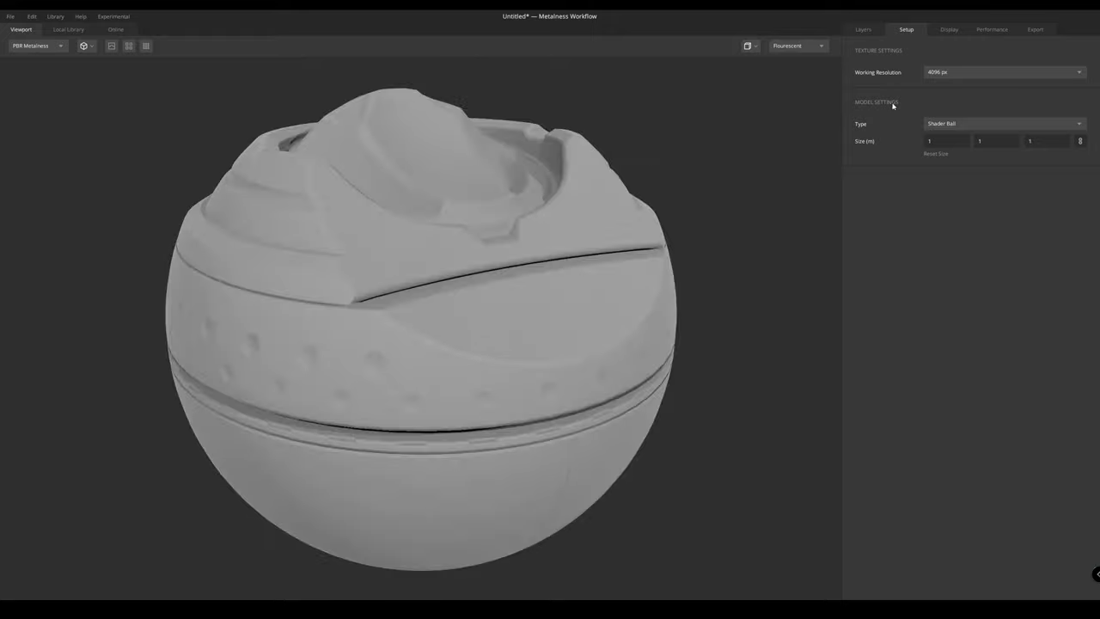
{"action": "left_click", "coordinate": [953, 125]}
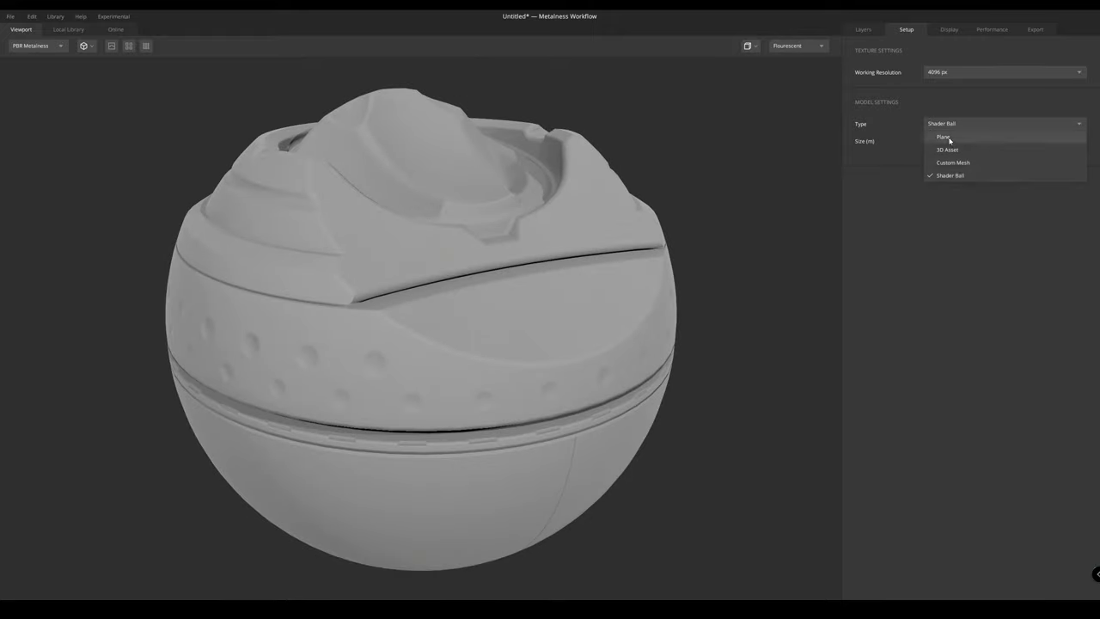
{"action": "left_click", "coordinate": [970, 229]}
{"action": "left_click_drag", "start_coordinate": [550, 249], "coordinate": [544, 195]}
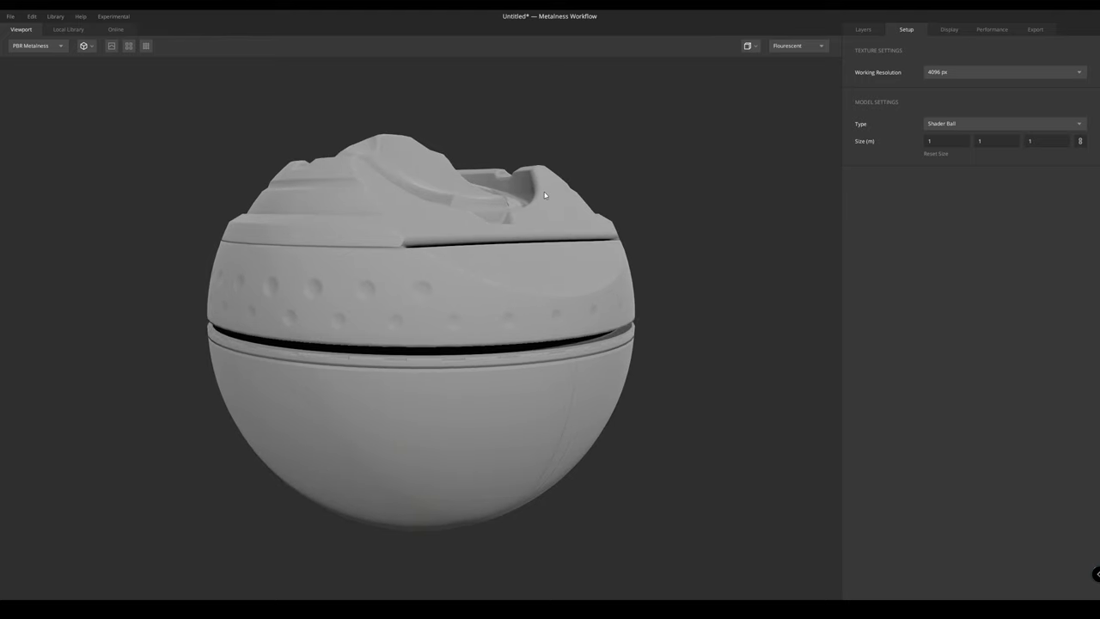
{"action": "left_click_drag", "start_coordinate": [373, 128], "coordinate": [385, 176]}
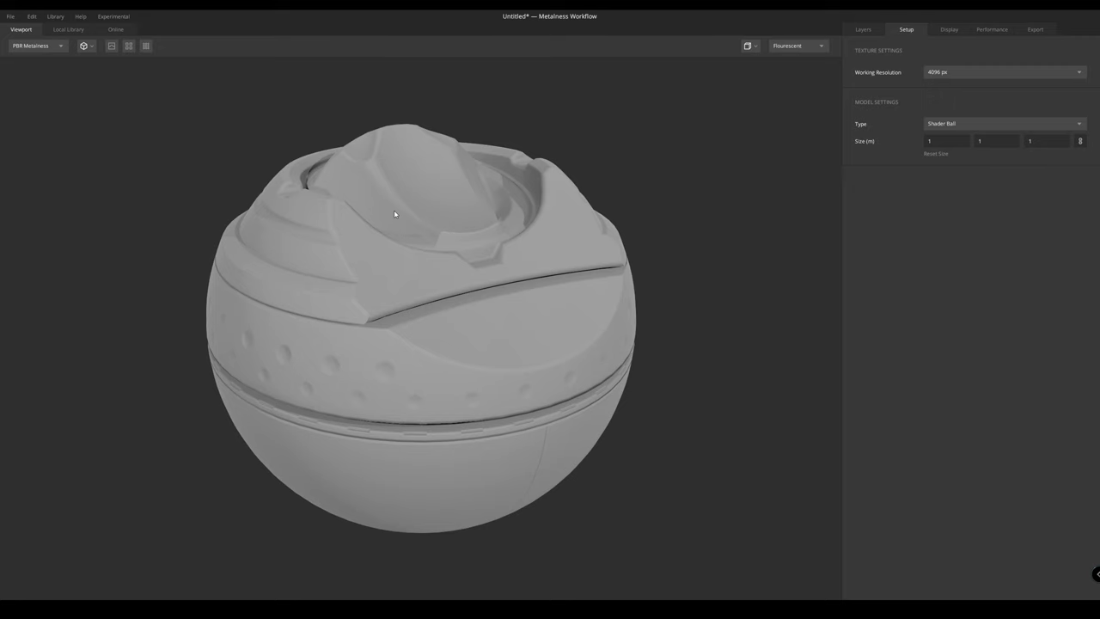
{"action": "left_click_drag", "start_coordinate": [405, 189], "coordinate": [388, 256]}
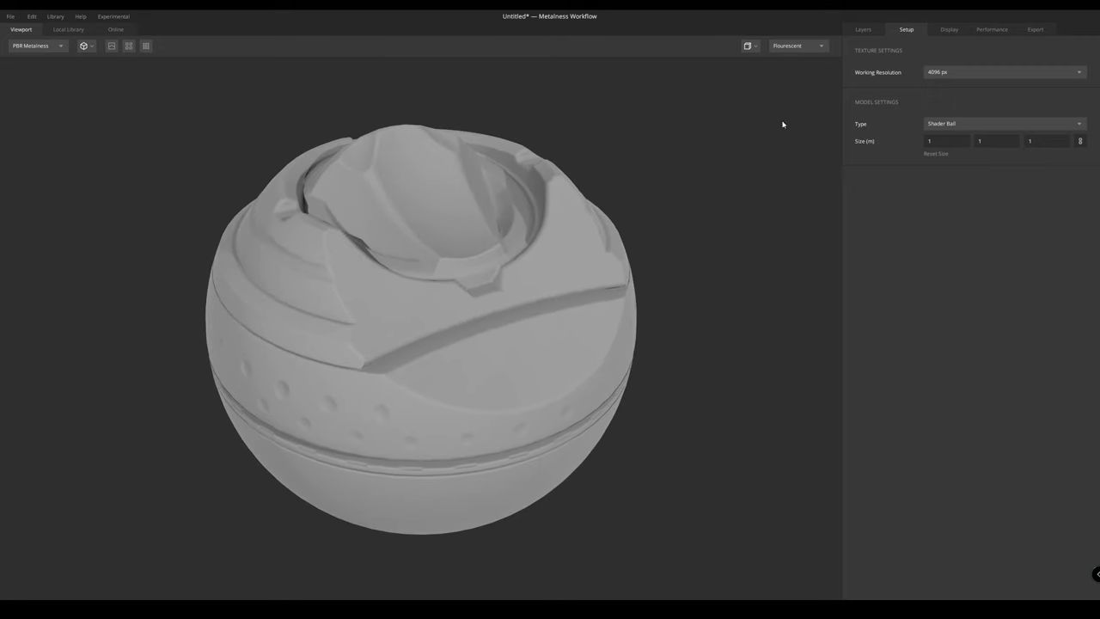
Search the local surface library for "wood" and add Rosewood Veneer as a new surface layer
{"action": "left_click", "coordinate": [865, 30]}
{"action": "left_click_drag", "start_coordinate": [454, 233], "coordinate": [426, 196]}
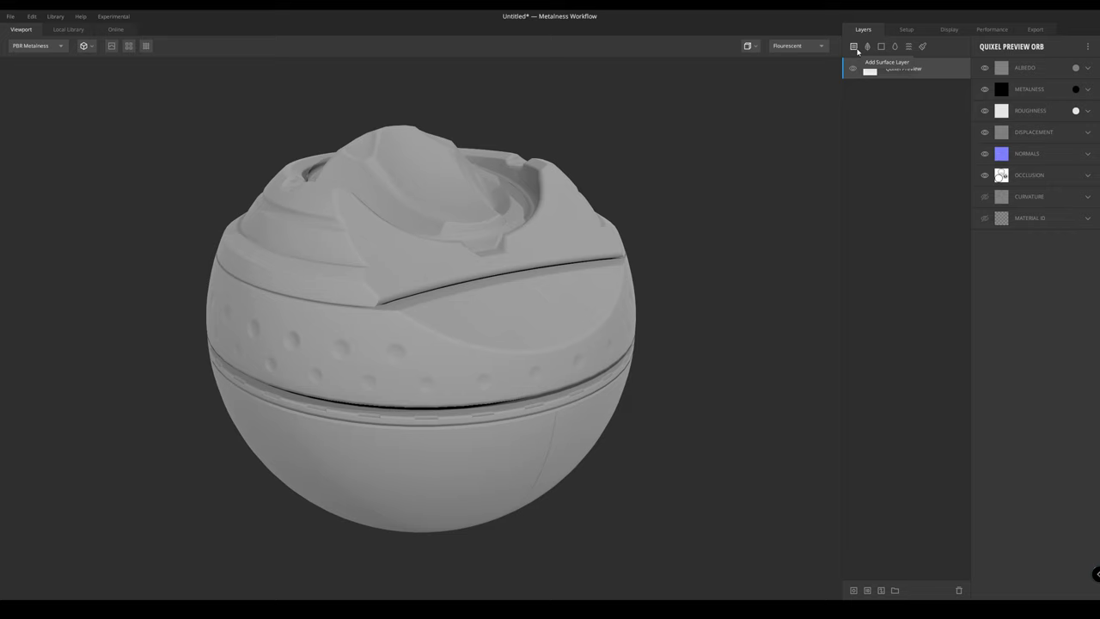
{"action": "left_click", "coordinate": [855, 48]}
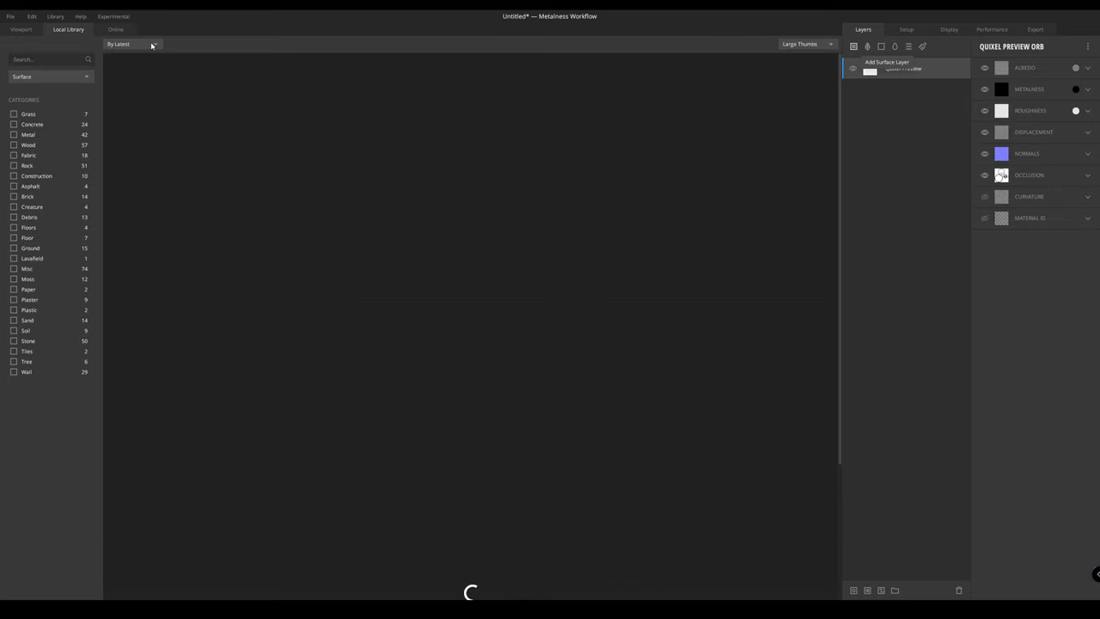
{"action": "left_click", "coordinate": [27, 61]}
{"action": "type", "text": "w"}
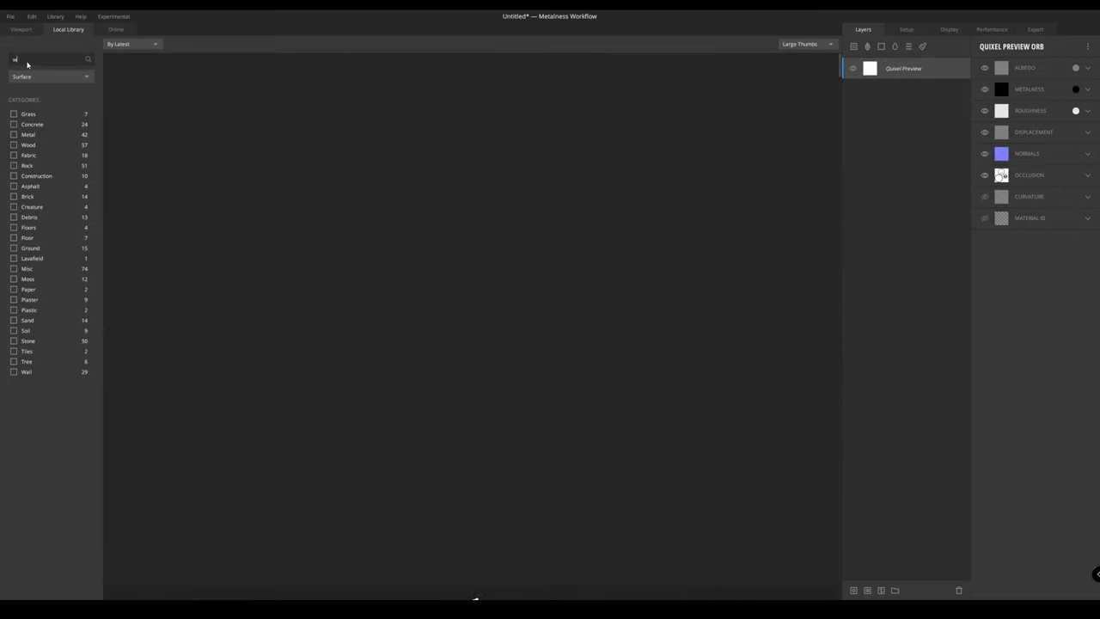
{"action": "type", "text": "ood"}
{"action": "scroll", "coordinate": [599, 465], "scroll_direction": "down", "scroll_amount": 6}
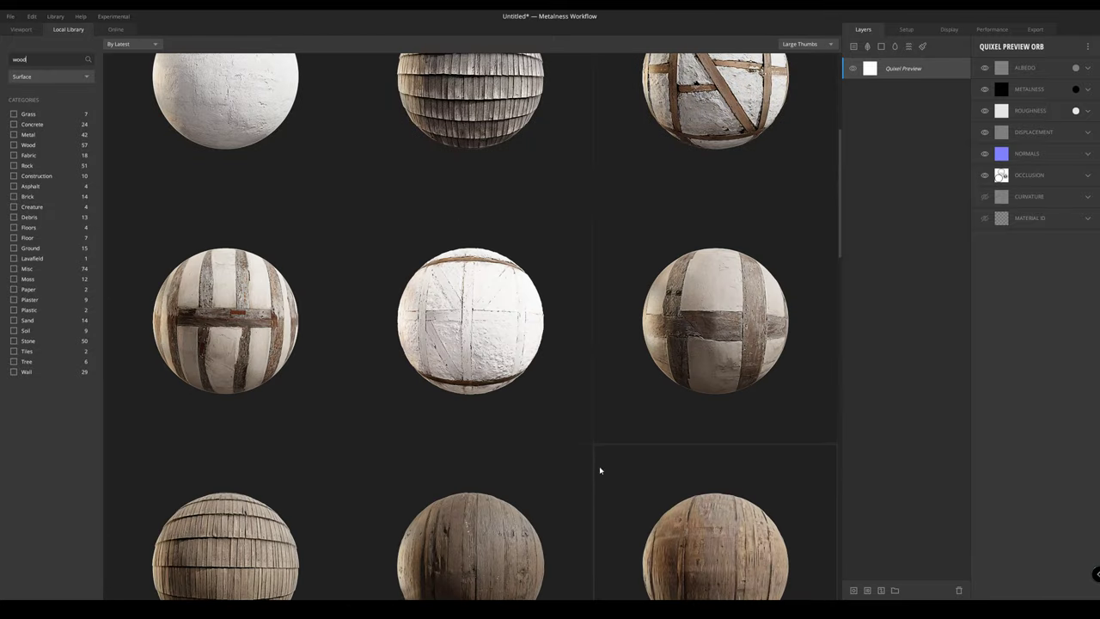
{"action": "scroll", "coordinate": [539, 377], "scroll_direction": "down", "scroll_amount": 5}
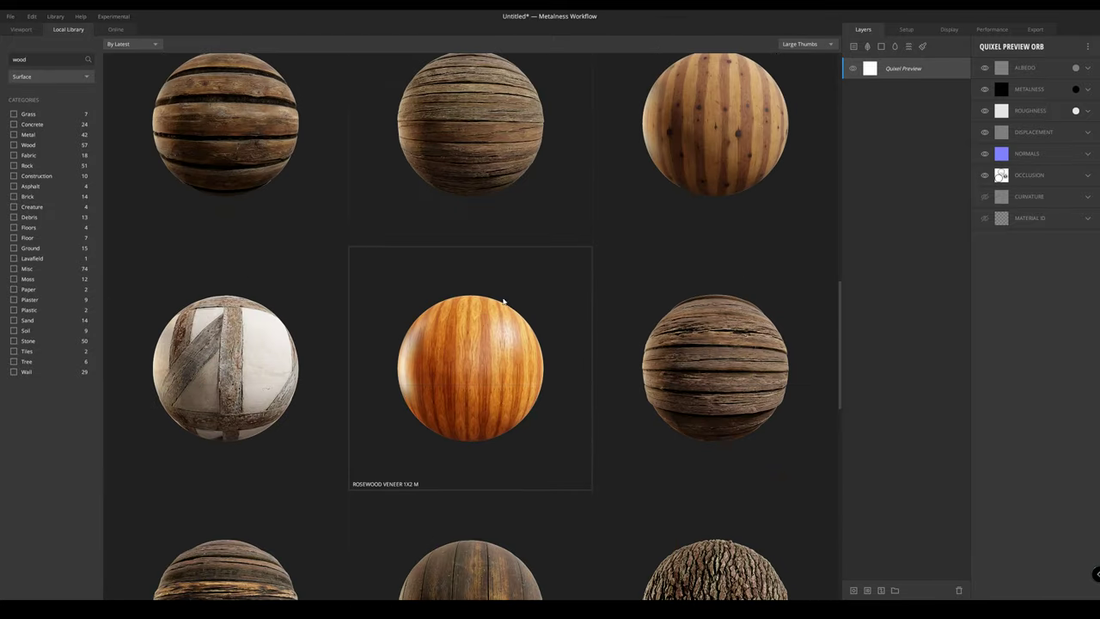
{"action": "left_click", "coordinate": [458, 367]}
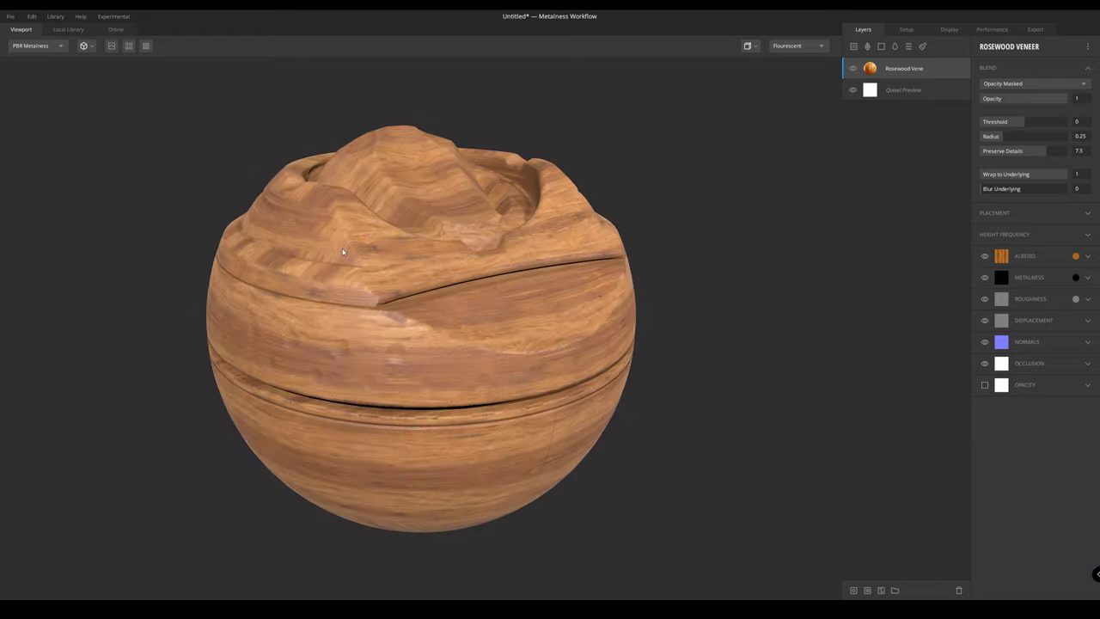
Tint the Rosewood Veneer albedo dark brown, hex 42280F
{"action": "left_click_drag", "start_coordinate": [464, 247], "coordinate": [515, 281]}
{"action": "scroll", "coordinate": [447, 216], "scroll_direction": "up", "scroll_amount": 2}
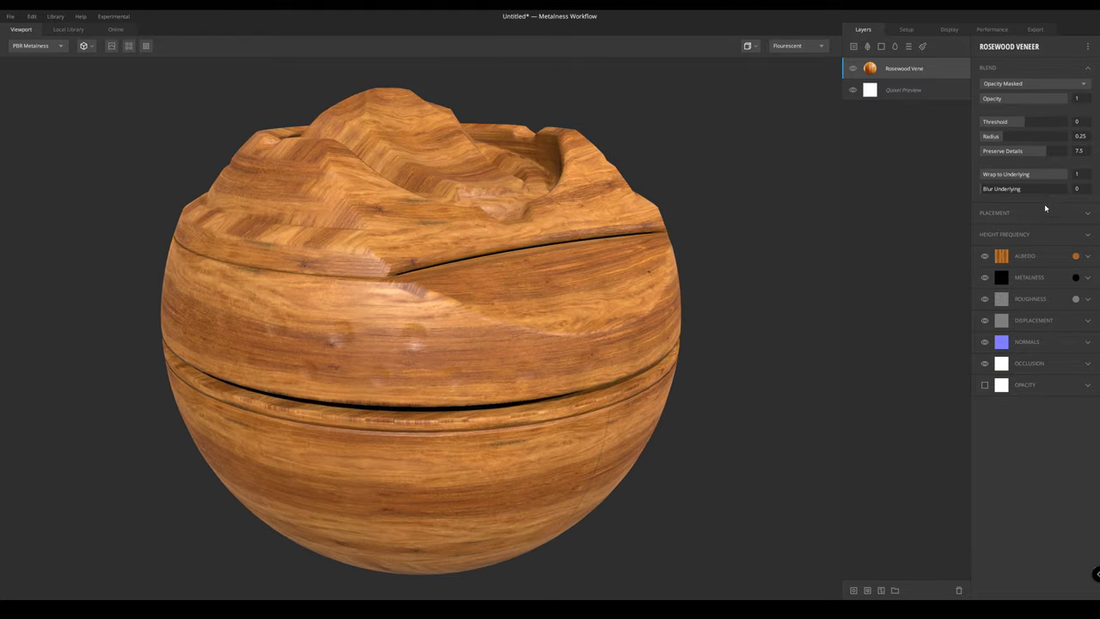
{"action": "left_click", "coordinate": [1075, 255]}
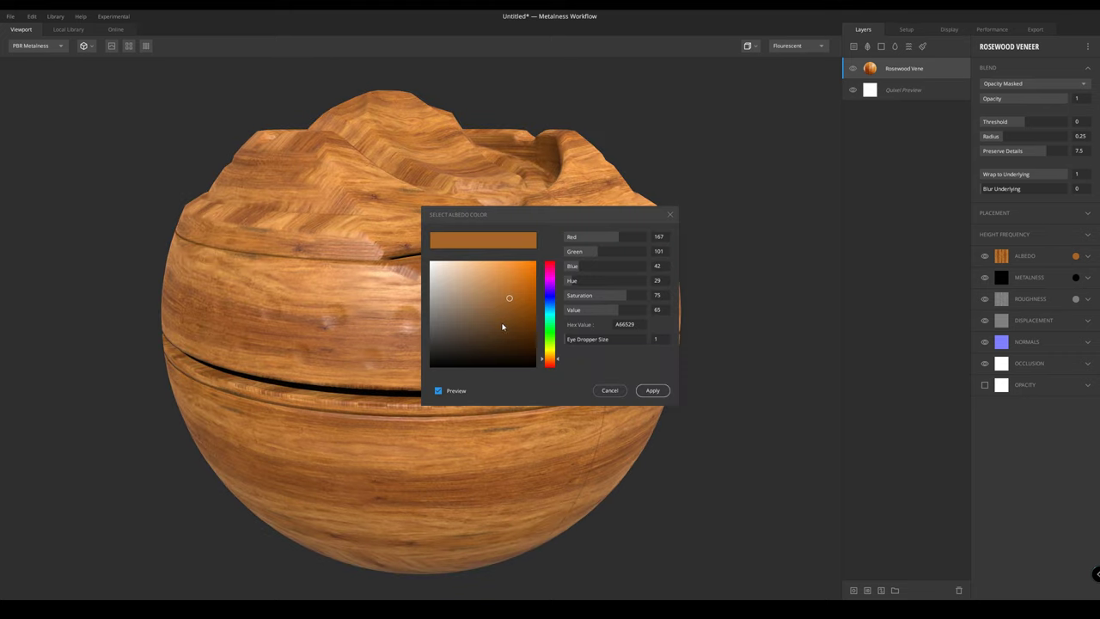
{"action": "left_click_drag", "start_coordinate": [503, 326], "coordinate": [507, 336]}
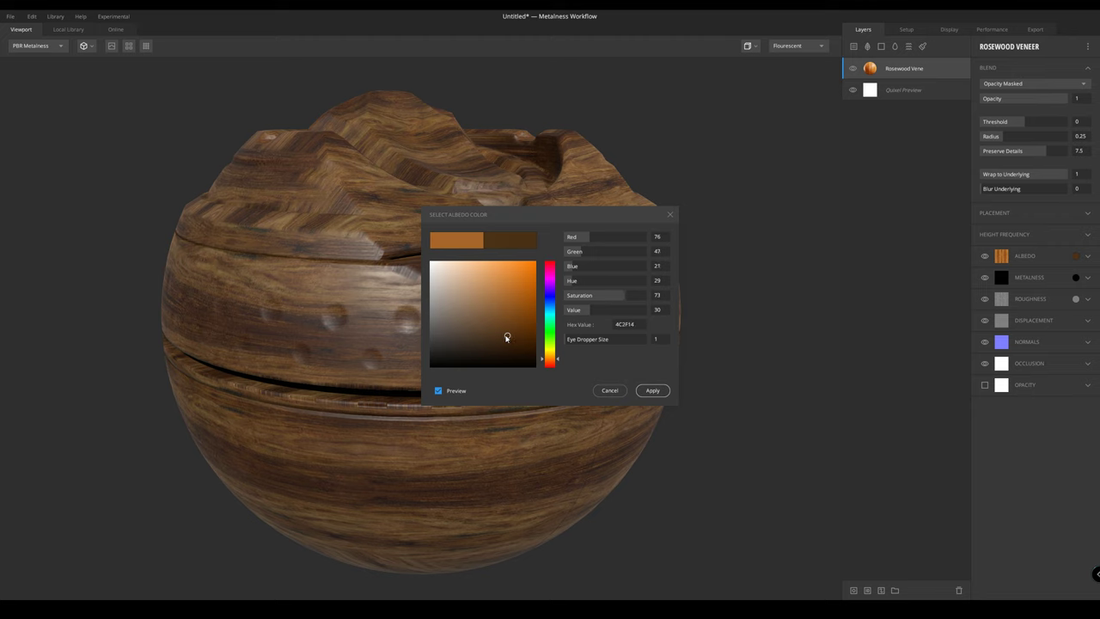
{"action": "left_click_drag", "start_coordinate": [507, 336], "coordinate": [511, 340]}
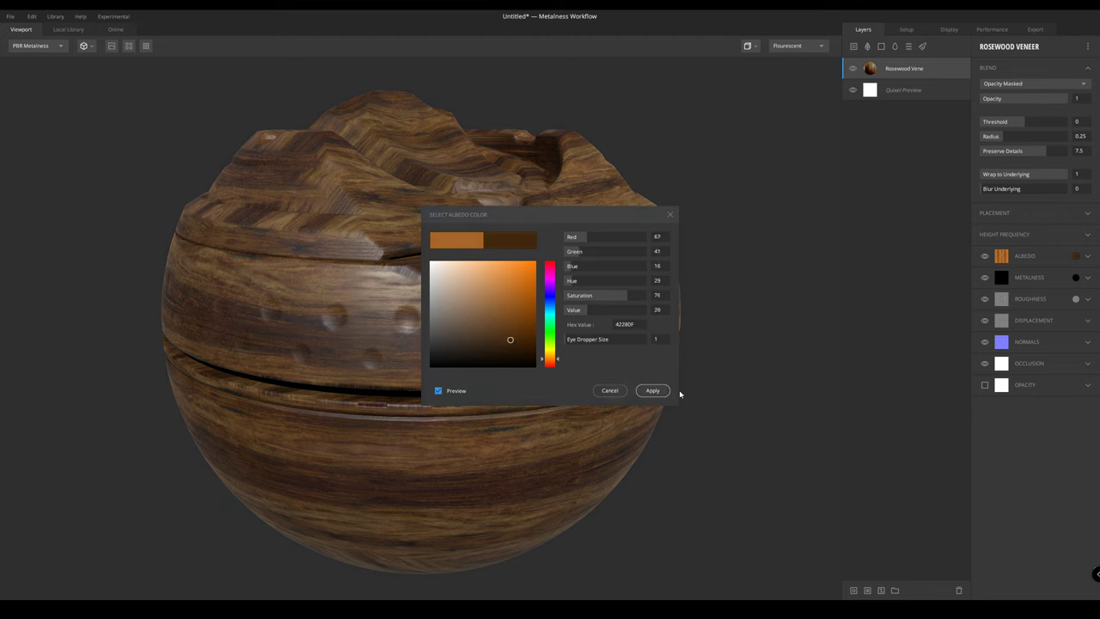
{"action": "left_click", "coordinate": [653, 390]}
Lower the Rosewood Veneer layer's albedo contrast to 0.726
{"action": "left_click", "coordinate": [1030, 255]}
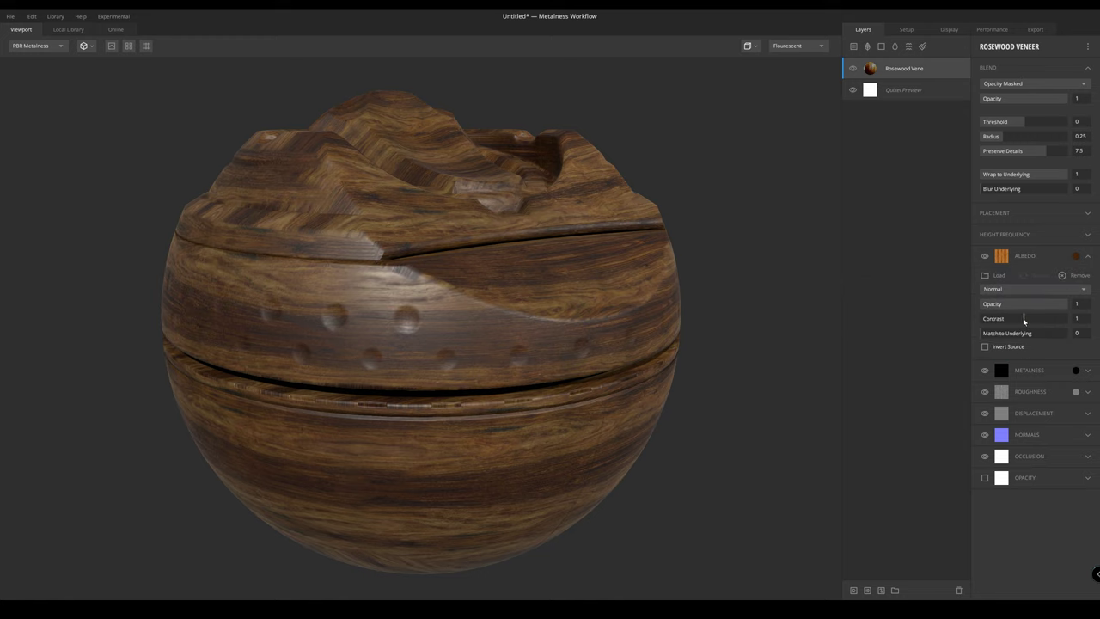
{"action": "left_click_drag", "start_coordinate": [1027, 318], "coordinate": [1008, 325]}
{"action": "scroll", "coordinate": [557, 256], "scroll_direction": "down", "scroll_amount": 2}
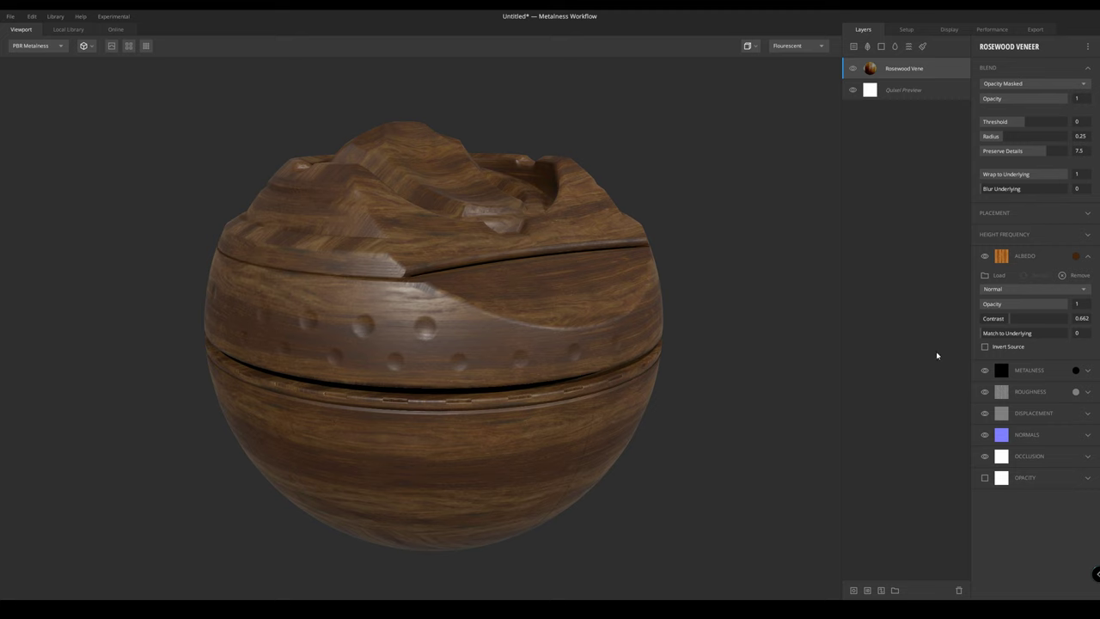
{"action": "left_click", "coordinate": [1030, 260]}
{"action": "left_click_drag", "start_coordinate": [1002, 319], "coordinate": [1013, 319]}
{"action": "left_click", "coordinate": [1050, 370]}
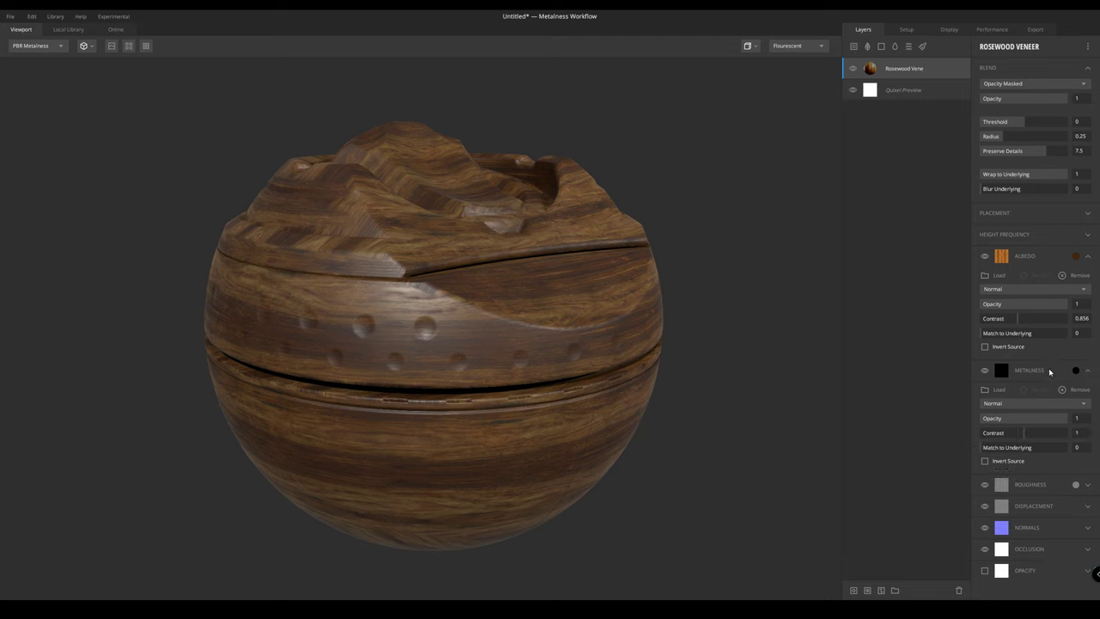
{"action": "left_click", "coordinate": [1035, 377]}
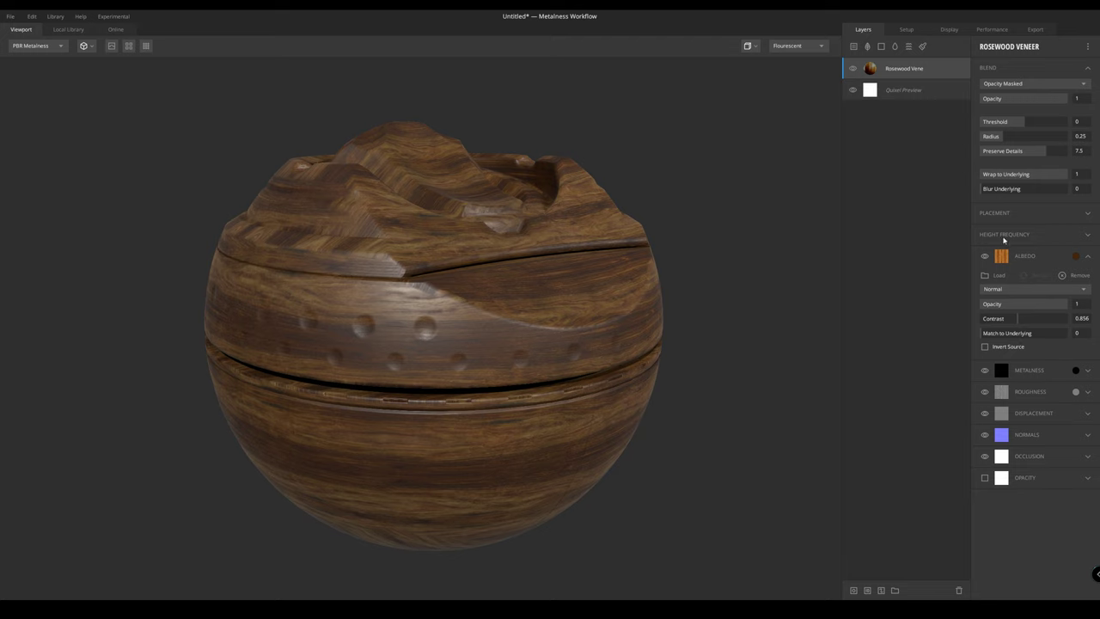
{"action": "left_click_drag", "start_coordinate": [1019, 320], "coordinate": [1013, 319]}
Adjust the Rosewood Veneer albedo color to a slightly less saturated dark brown, hex 412C18
{"action": "left_click", "coordinate": [1076, 256]}
{"action": "left_click_drag", "start_coordinate": [566, 212], "coordinate": [783, 184]}
{"action": "left_click_drag", "start_coordinate": [721, 304], "coordinate": [720, 312]}
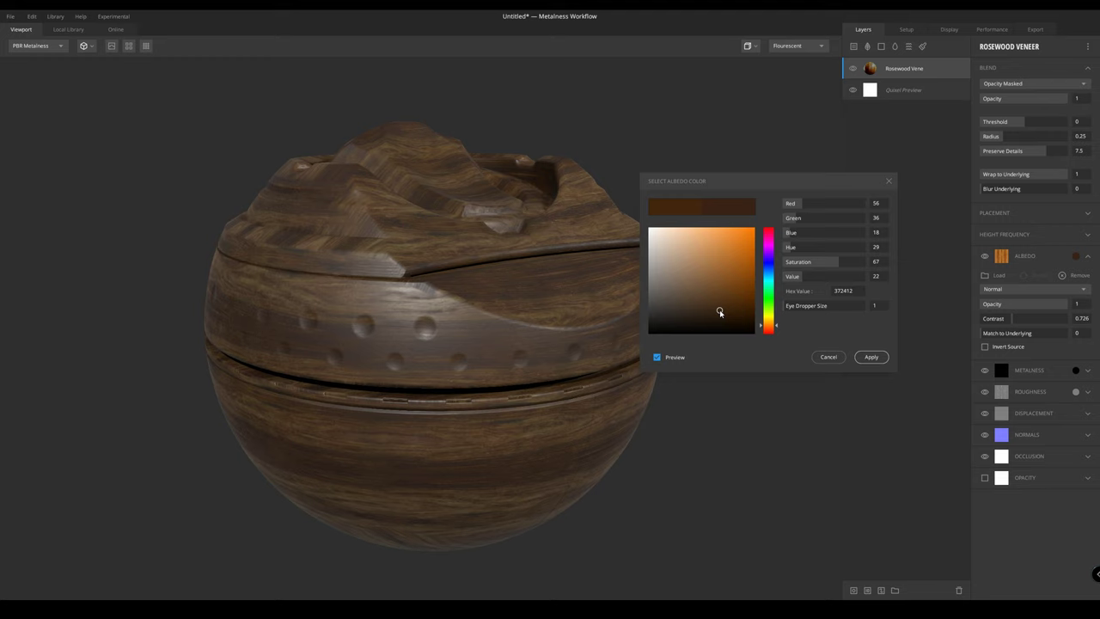
{"action": "left_click_drag", "start_coordinate": [718, 309], "coordinate": [717, 308]}
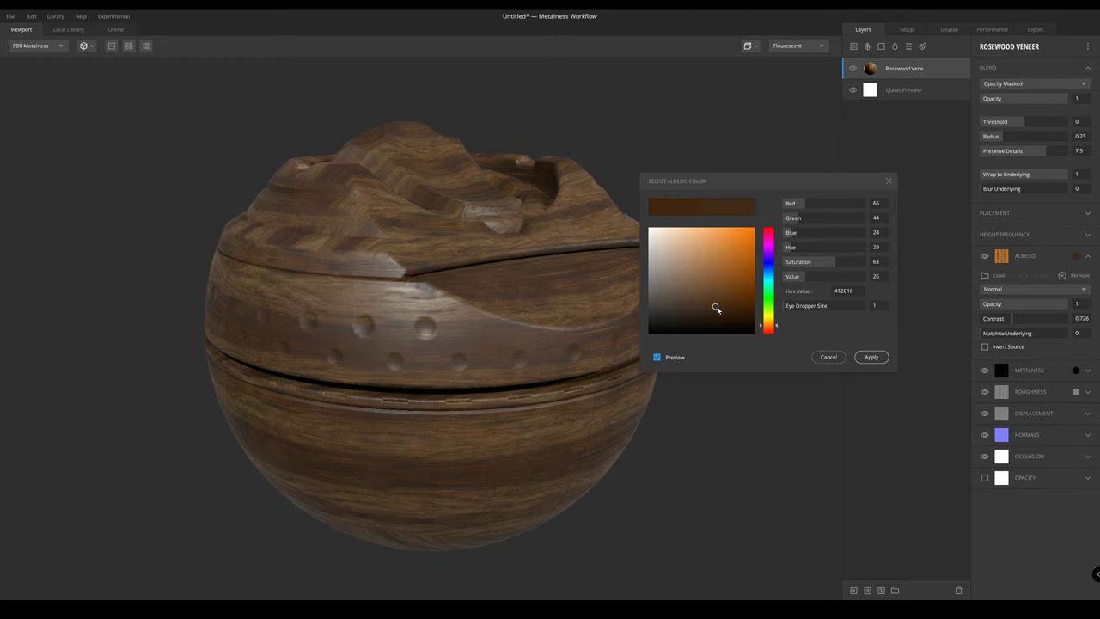
{"action": "left_click", "coordinate": [870, 356]}
{"action": "left_click_drag", "start_coordinate": [507, 261], "coordinate": [434, 288]}
{"action": "scroll", "coordinate": [427, 276], "scroll_direction": "up", "scroll_amount": 3}
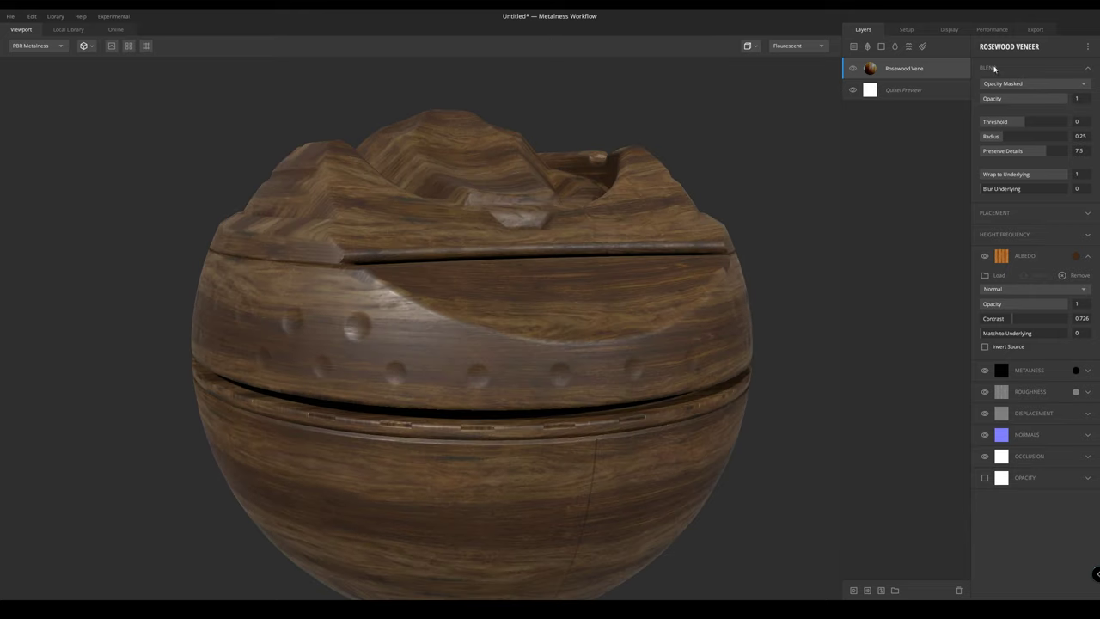
Add Sequoia Planks 1x2 m from the local wood surfaces as a new layer above Rosewood Veneer
{"action": "left_click", "coordinate": [855, 48]}
{"action": "left_click_drag", "start_coordinate": [449, 435], "coordinate": [474, 486]}
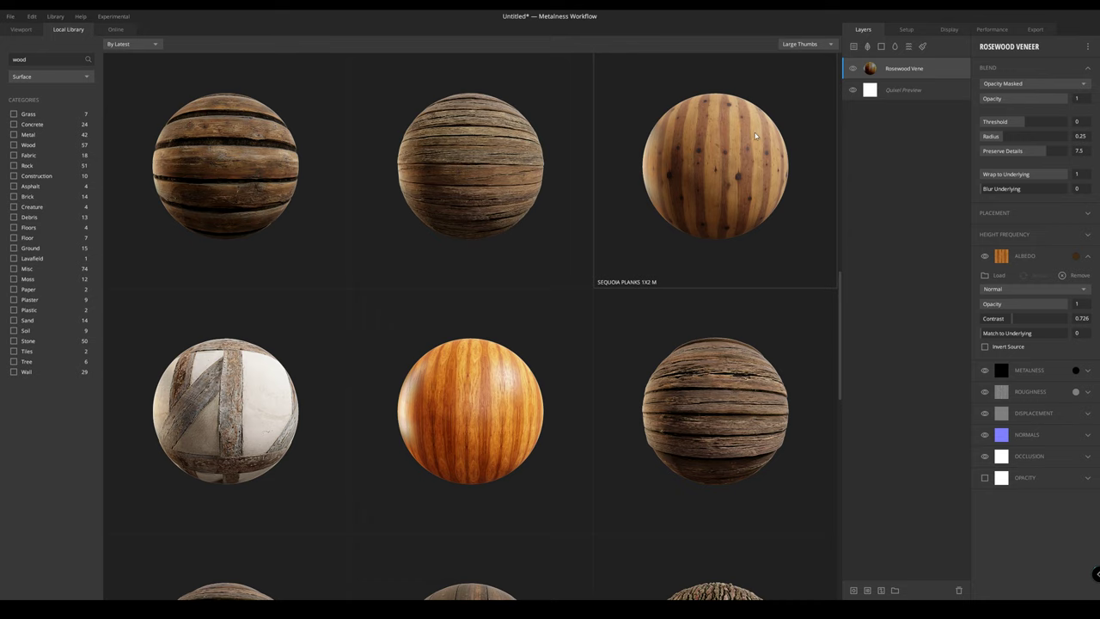
{"action": "scroll", "coordinate": [702, 221], "scroll_direction": "up", "scroll_amount": 1}
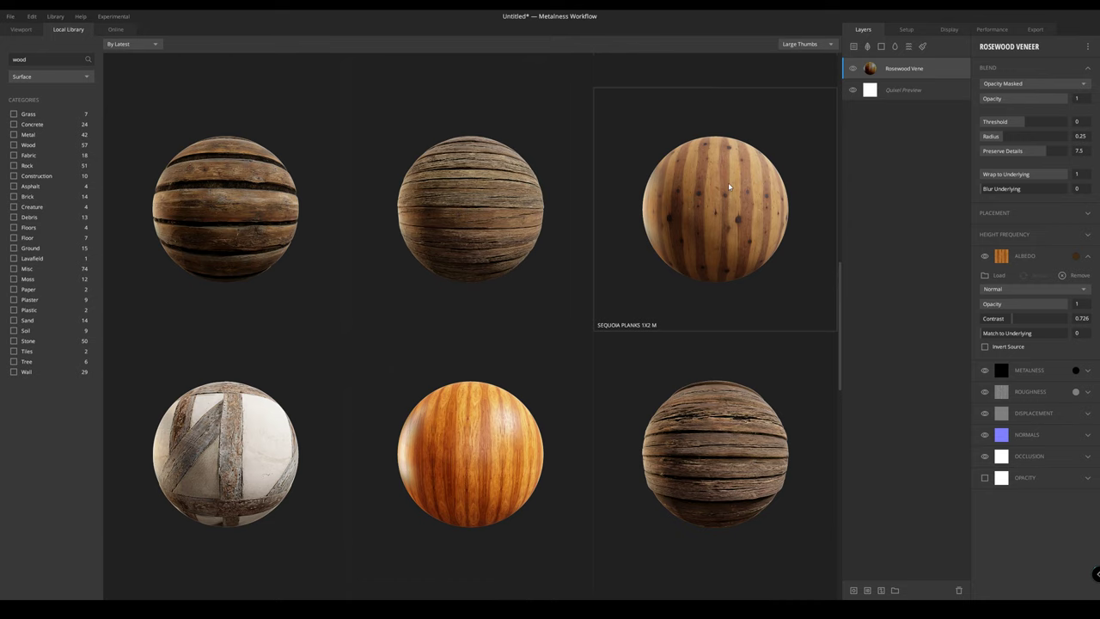
{"action": "left_click", "coordinate": [728, 187]}
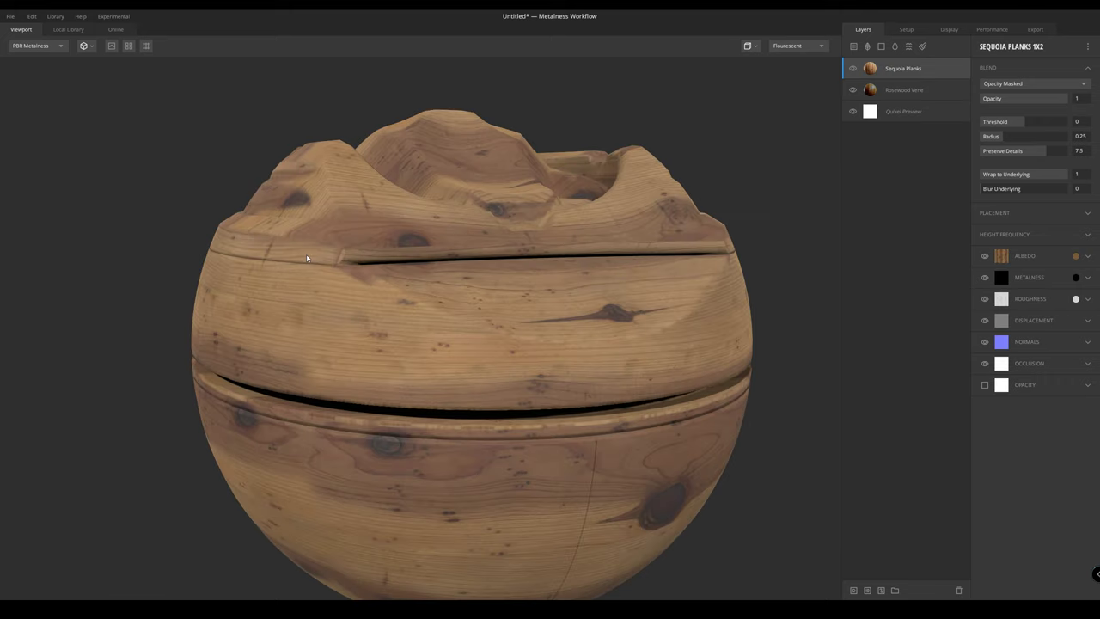
Change the Sequoia Planks placement to Tiling with 2 repetitions in both X and Y
{"action": "left_click_drag", "start_coordinate": [388, 334], "coordinate": [528, 383]}
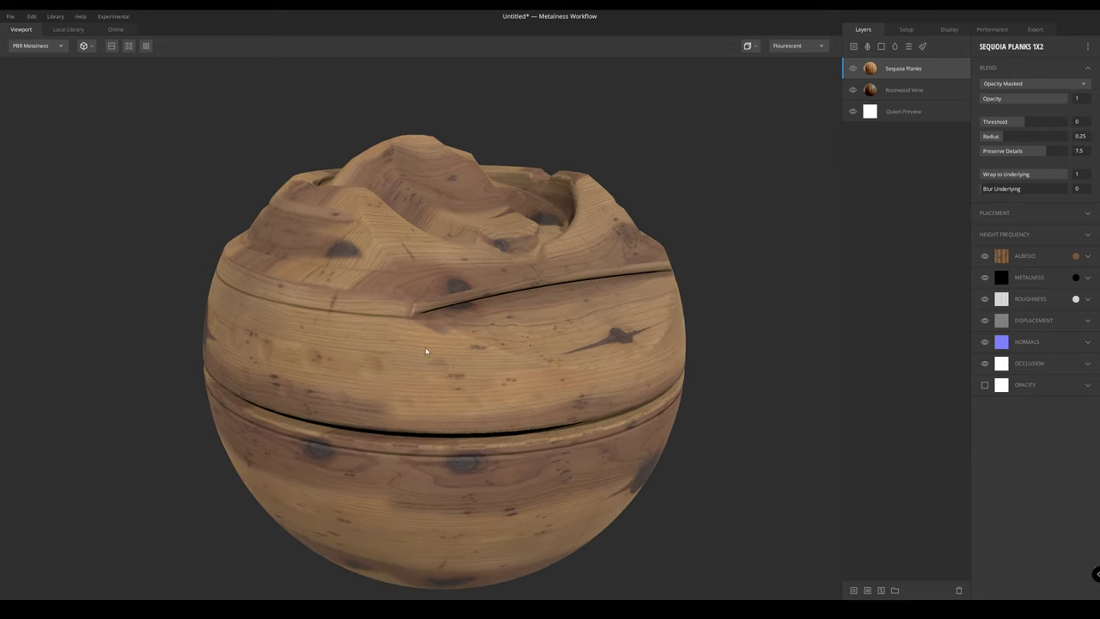
{"action": "middle_click_drag", "start_coordinate": [507, 353], "coordinate": [494, 330]}
{"action": "left_click", "coordinate": [1011, 217]}
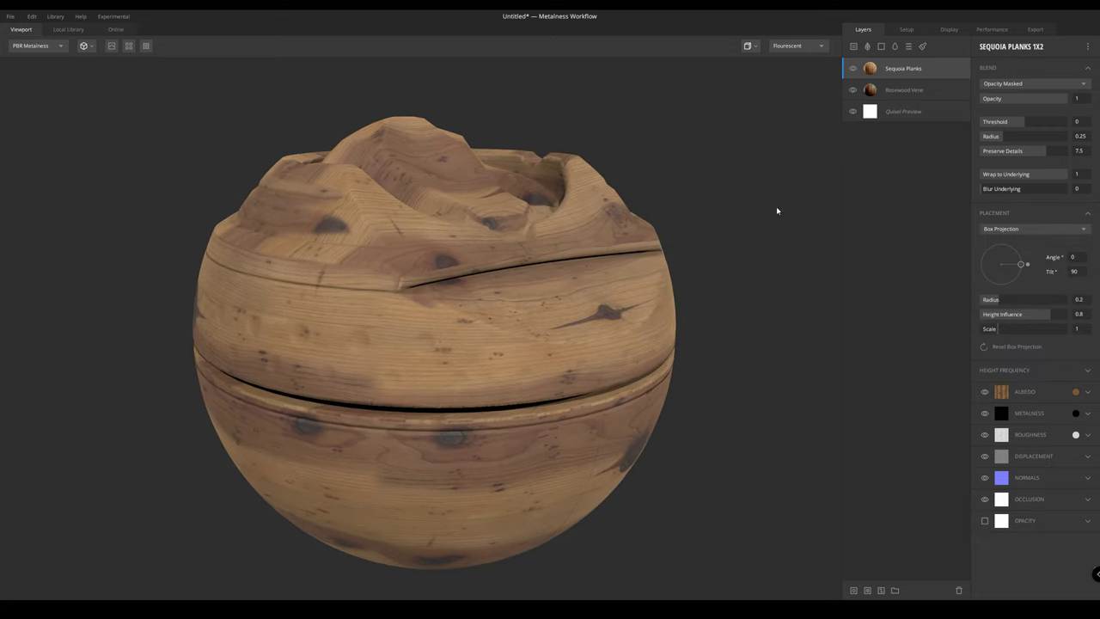
{"action": "left_click", "coordinate": [991, 230]}
{"action": "left_click", "coordinate": [995, 242]}
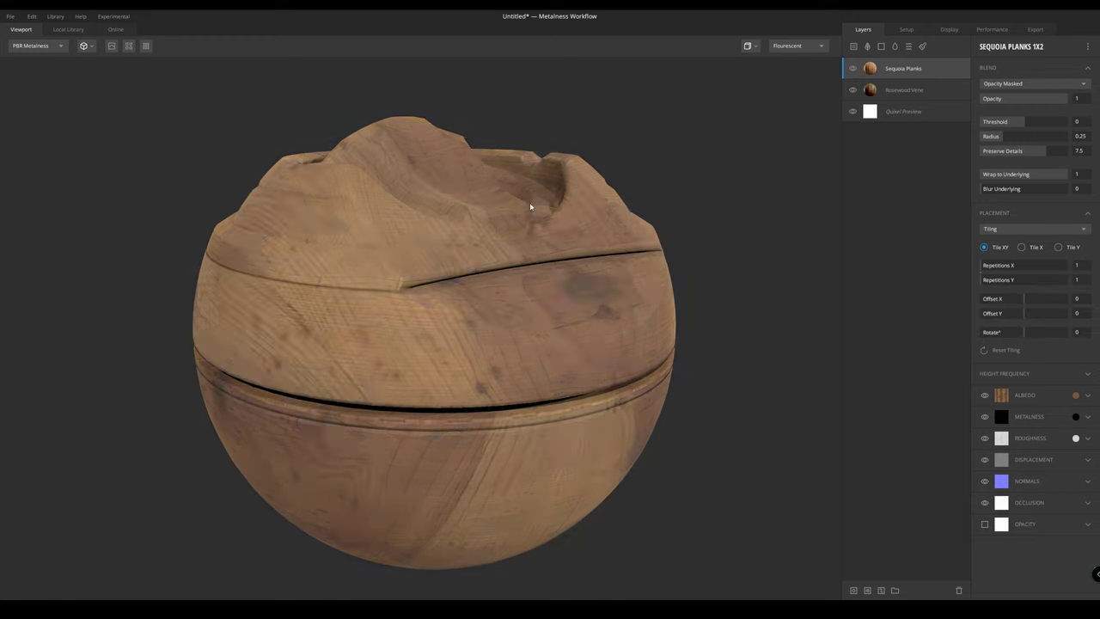
{"action": "left_click_drag", "start_coordinate": [390, 262], "coordinate": [505, 263]}
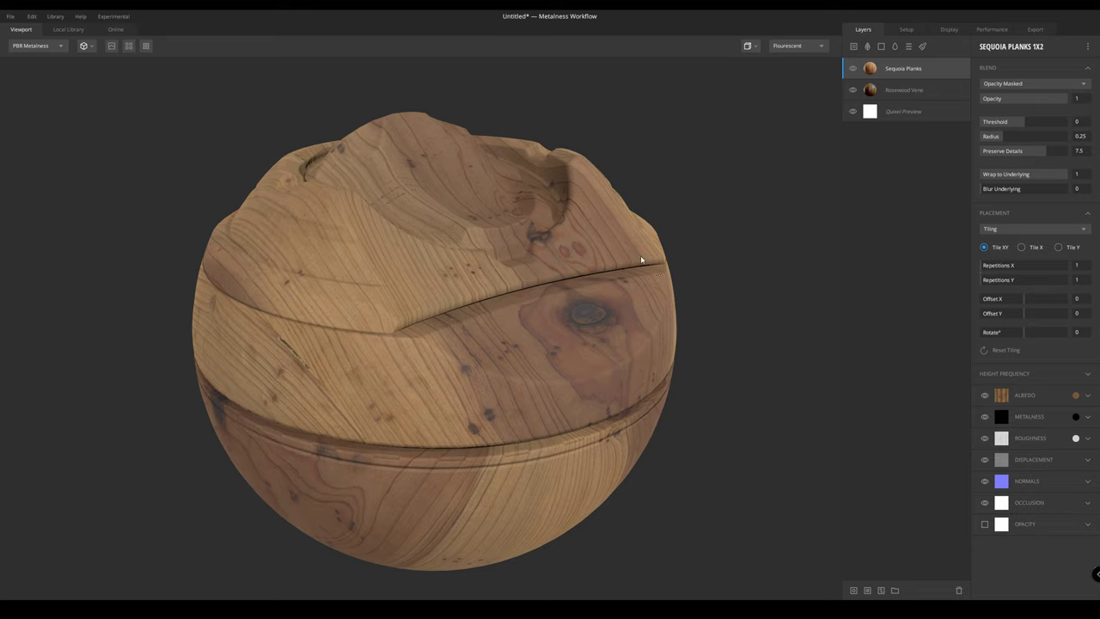
{"action": "left_click_drag", "start_coordinate": [641, 256], "coordinate": [781, 187]}
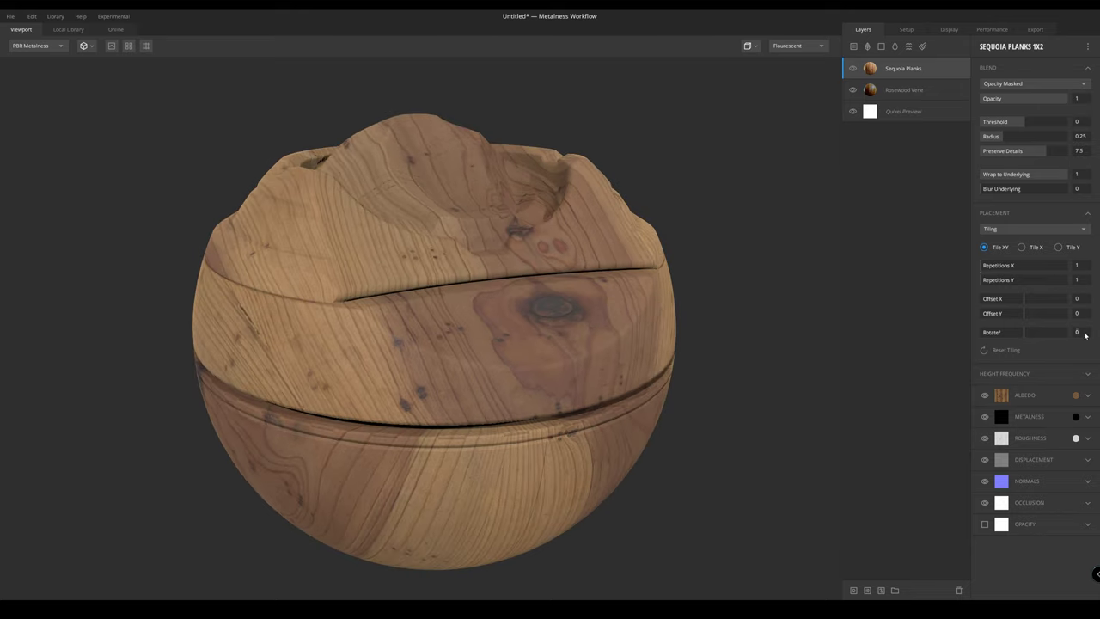
{"action": "key", "text": "Return"}
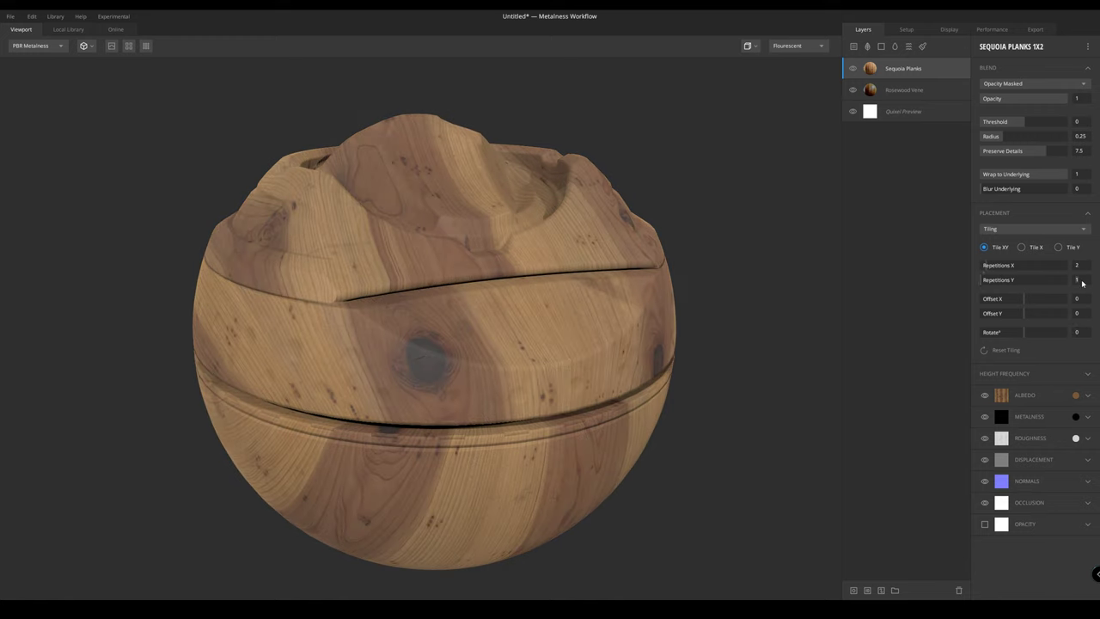
Try Box Projection placement on the Sequoia Planks layer and switch back to Tiling
{"action": "left_click", "coordinate": [1034, 236]}
{"action": "left_click", "coordinate": [1010, 264]}
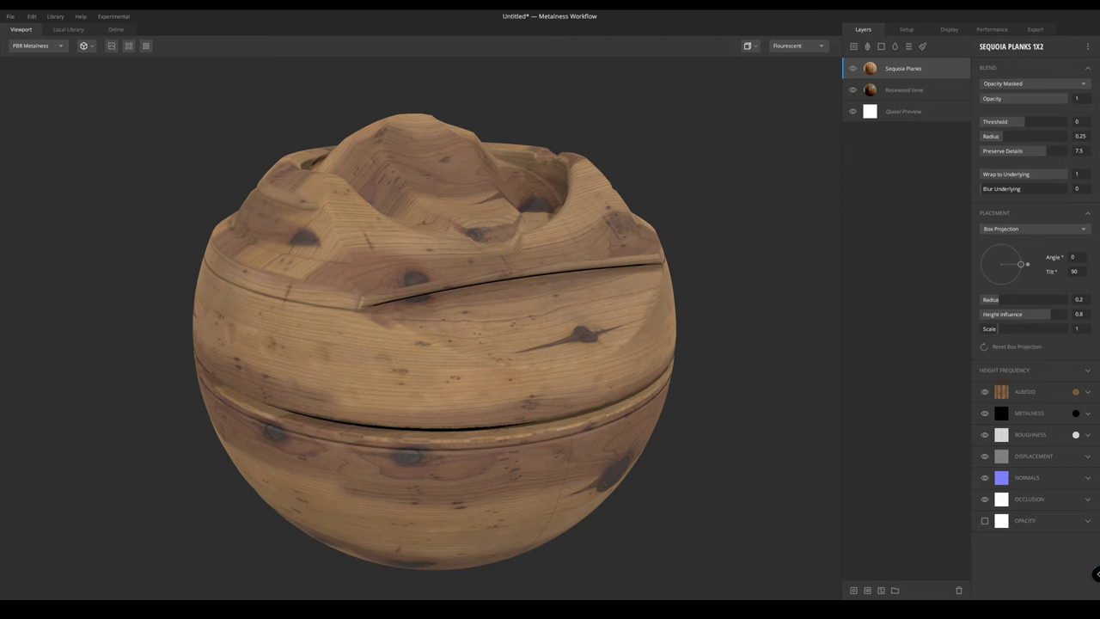
{"action": "left_click", "coordinate": [1034, 228]}
{"action": "left_click", "coordinate": [1001, 243]}
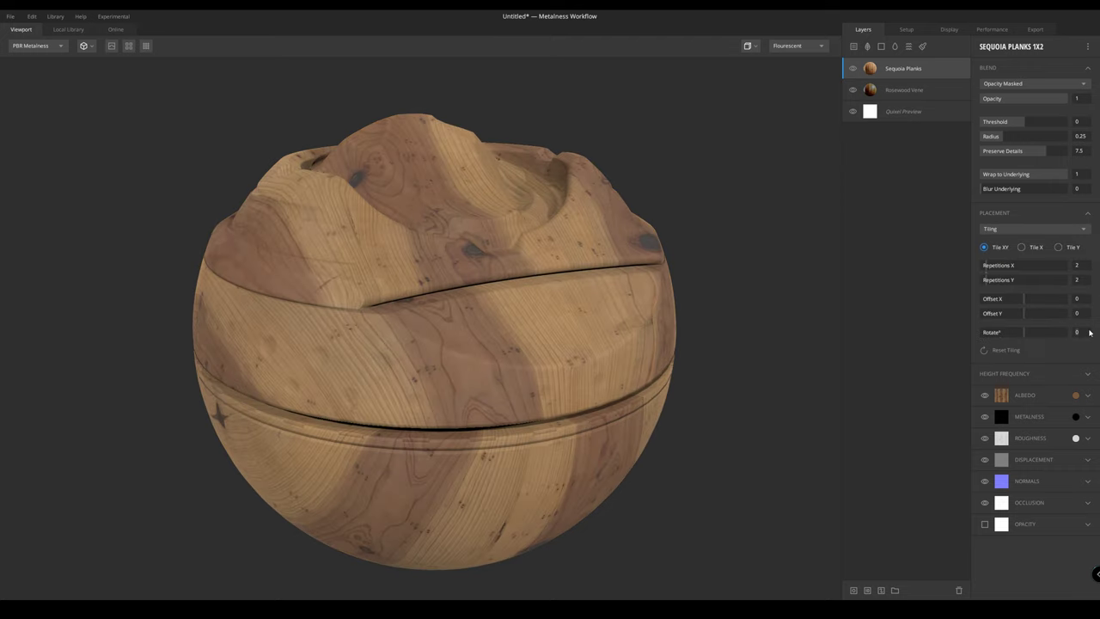
Rotate the Sequoia Planks tiling by 90° and check the grain direction on the ball
{"action": "key", "text": "Return"}
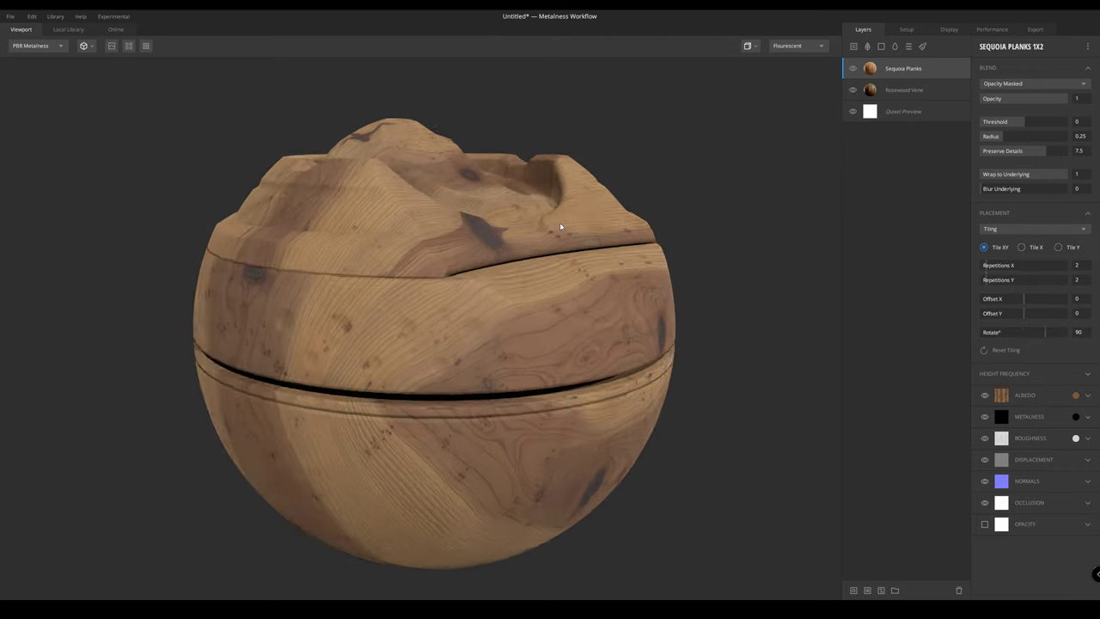
{"action": "left_click_drag", "start_coordinate": [610, 193], "coordinate": [476, 271]}
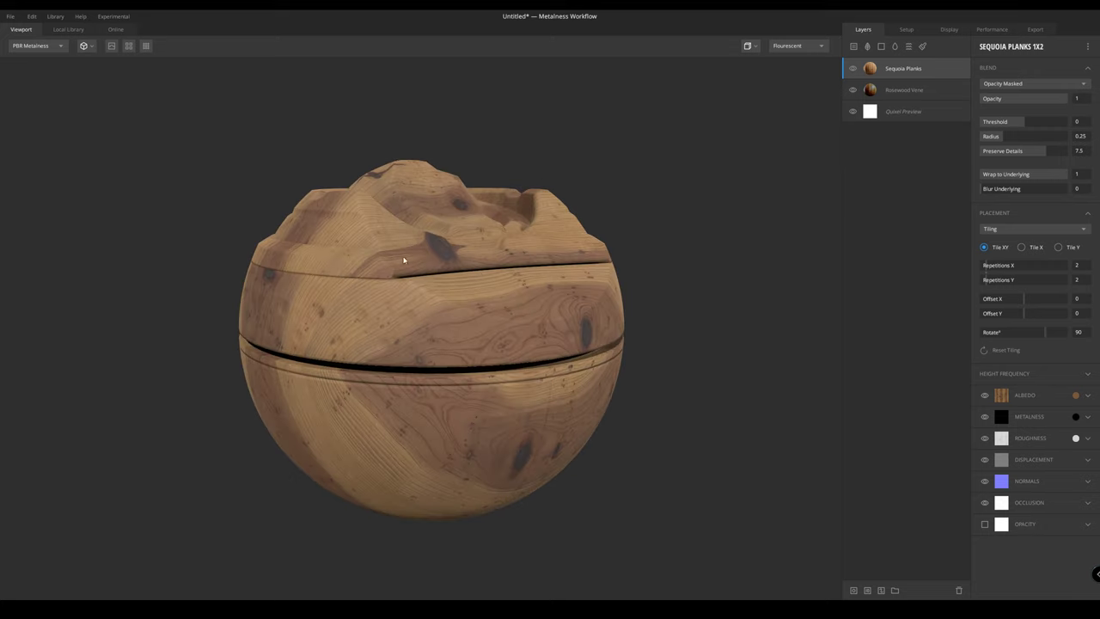
{"action": "left_click_drag", "start_coordinate": [466, 331], "coordinate": [435, 311]}
Set the Sequoia Planks albedo contrast to 0.776 and its albedo color to dark brown, hex 312113
{"action": "left_click", "coordinate": [1025, 394]}
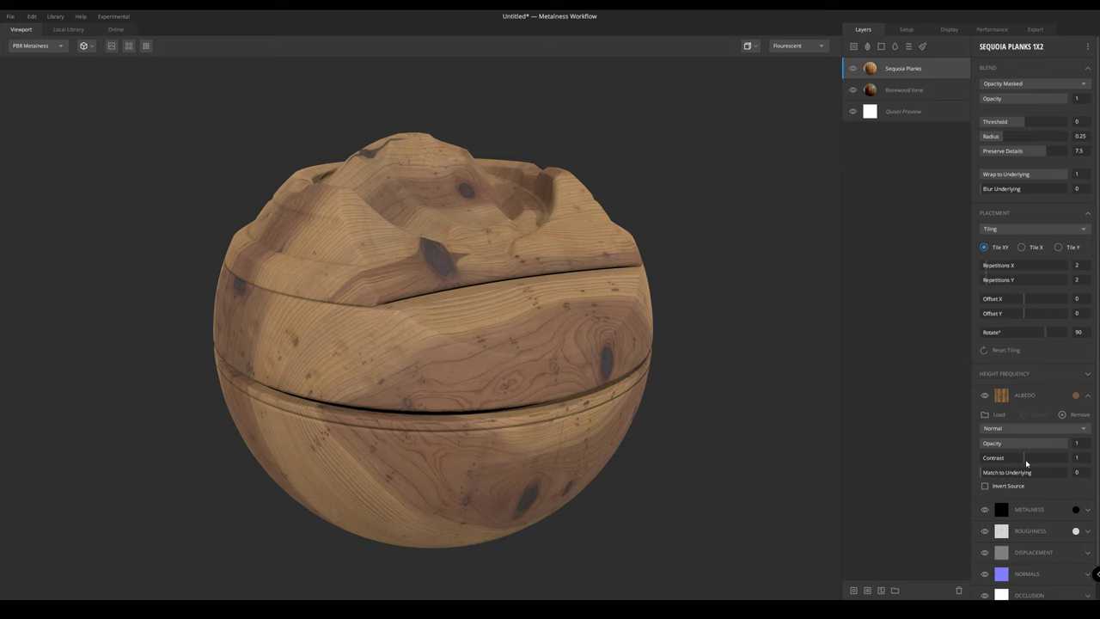
{"action": "left_click_drag", "start_coordinate": [1026, 460], "coordinate": [1014, 458]}
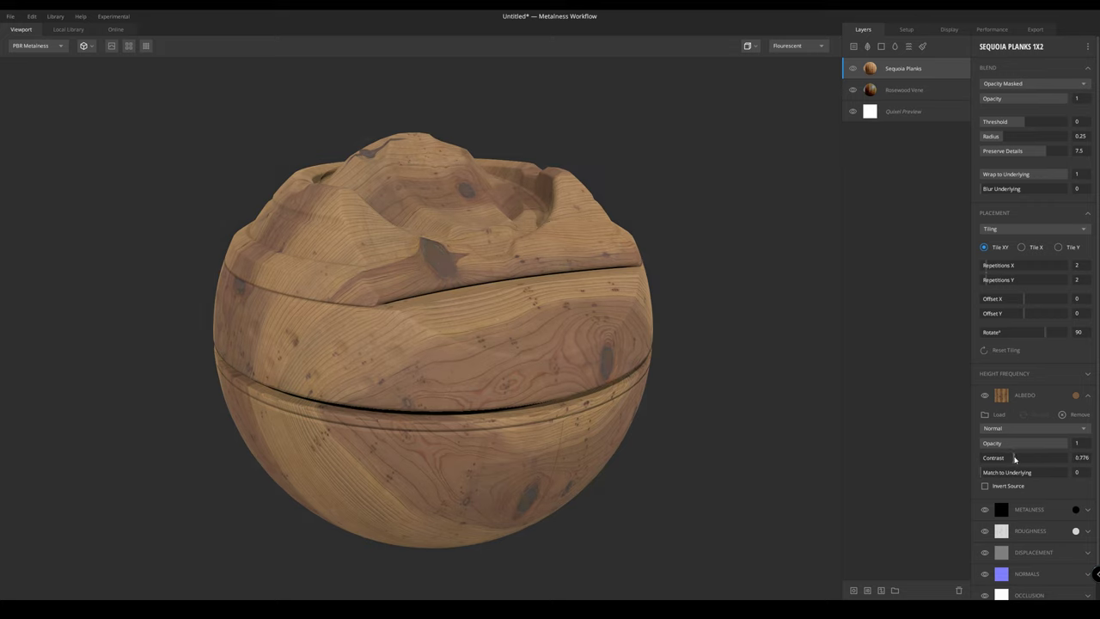
{"action": "left_click", "coordinate": [1076, 395]}
{"action": "left_click_drag", "start_coordinate": [699, 287], "coordinate": [707, 302]}
{"action": "left_click", "coordinate": [869, 357]}
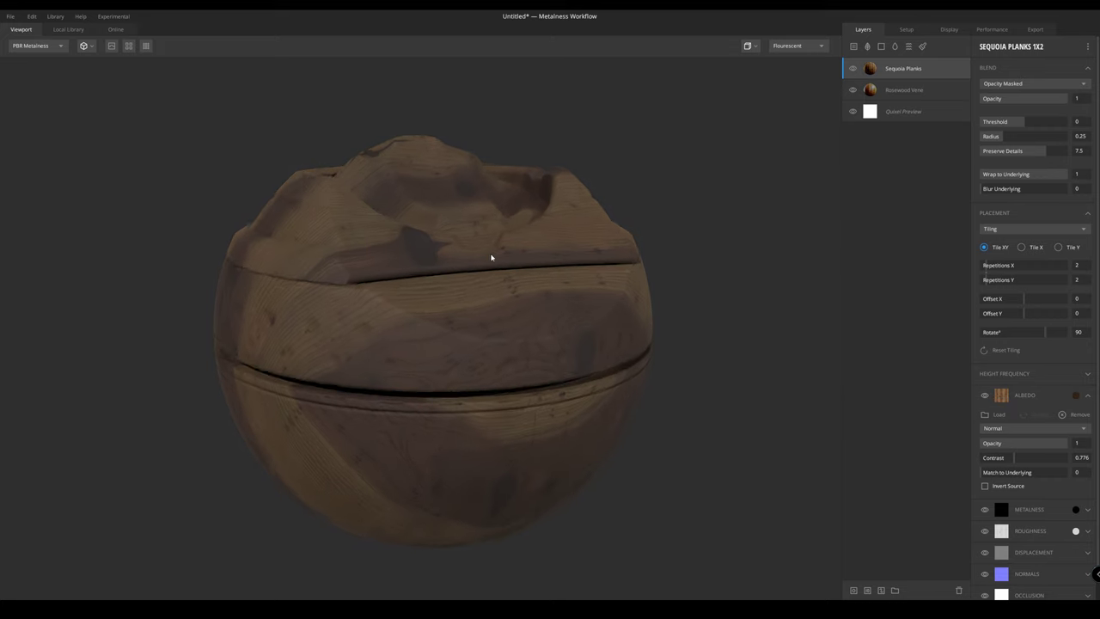
{"action": "left_click_drag", "start_coordinate": [528, 307], "coordinate": [537, 291]}
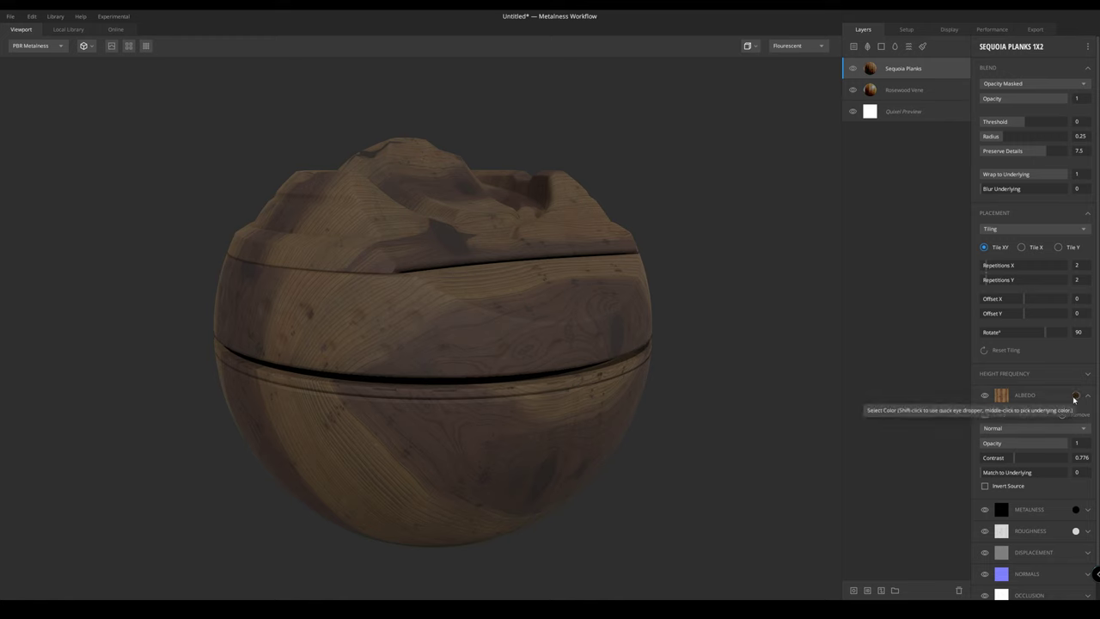
Fine-tune the Sequoia Planks albedo color to hue 25, saturation 58 and value 23, hex 3A2618
{"action": "left_click", "coordinate": [1075, 395]}
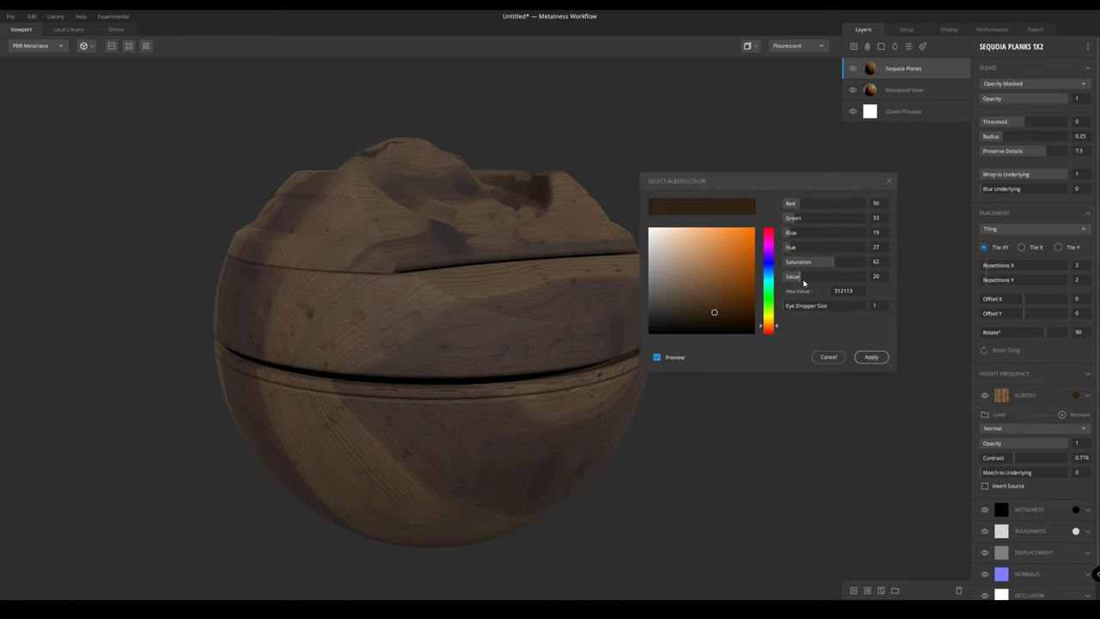
{"action": "left_click_drag", "start_coordinate": [800, 277], "coordinate": [804, 279]}
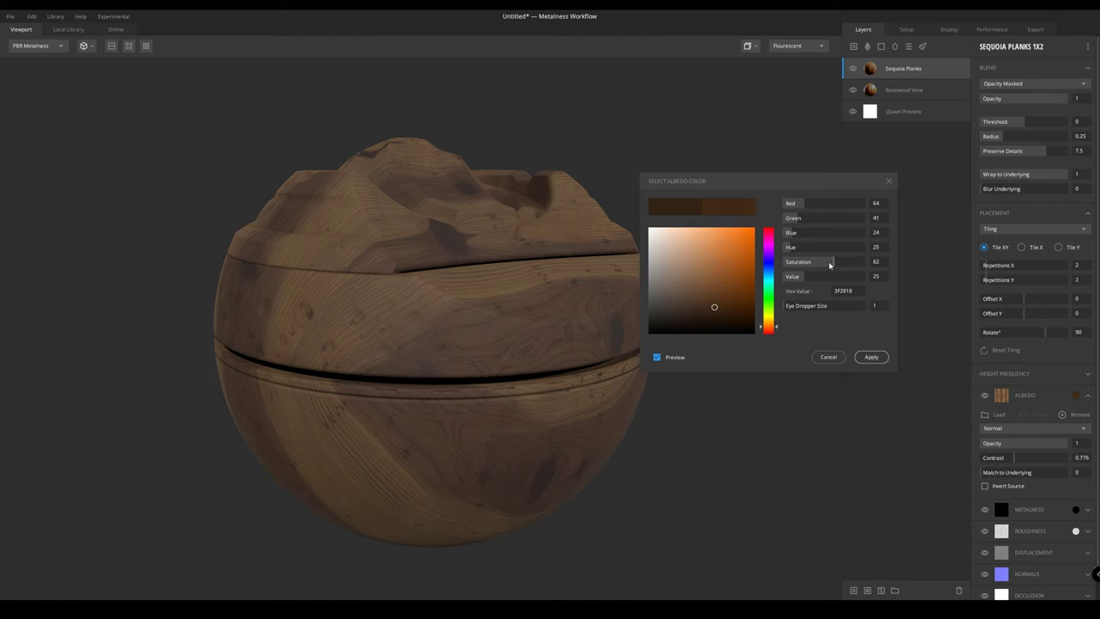
{"action": "mouse_move", "coordinate": [830, 262]}
{"action": "left_mouse_down"}
{"action": "mouse_move", "coordinate": [821, 269]}
{"action": "mouse_move", "coordinate": [830, 264]}
{"action": "left_mouse_up"}
{"action": "left_click", "coordinate": [800, 277]}
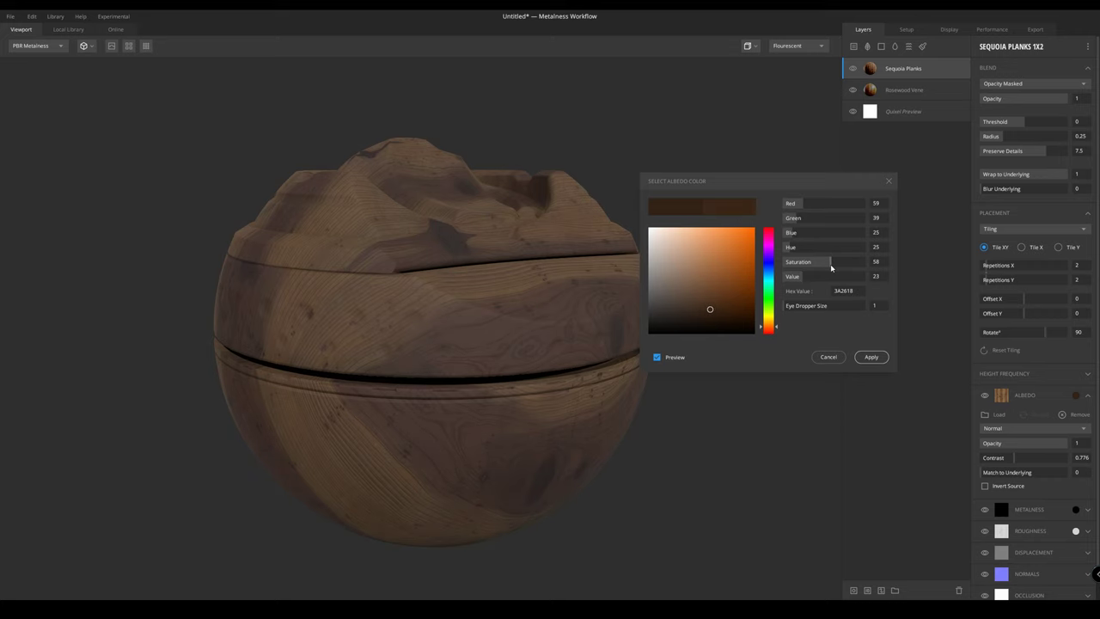
{"action": "left_click", "coordinate": [871, 356]}
{"action": "left_click_drag", "start_coordinate": [398, 307], "coordinate": [357, 302]}
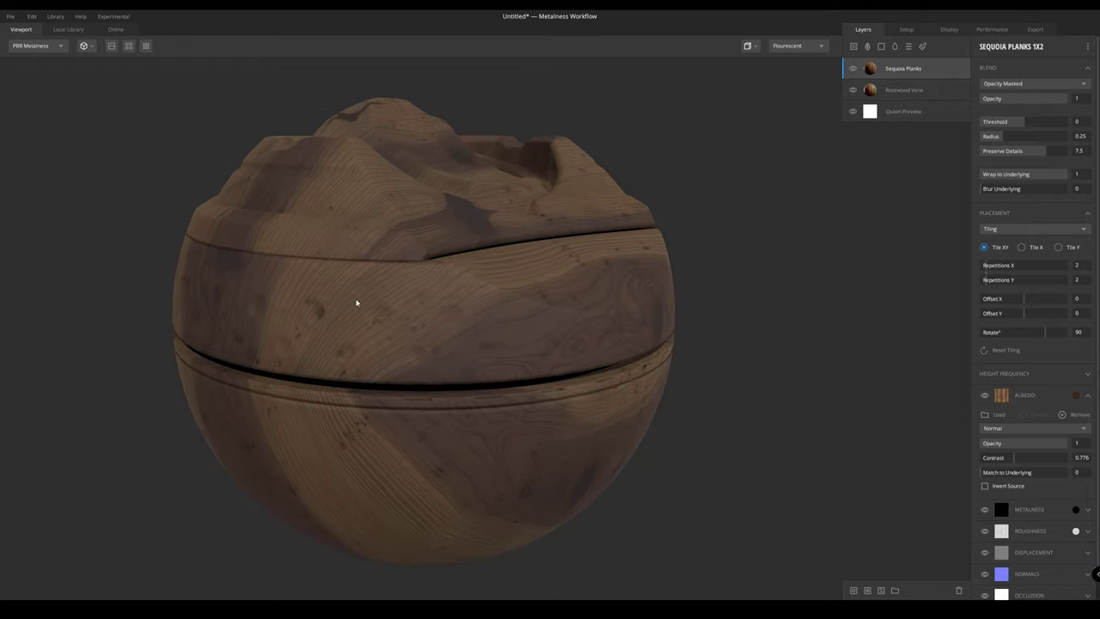
Set the Sequoia Planks roughness color to a mid grey with value 59, hex 969696, and inspect the reflections on the ball
{"action": "left_click", "coordinate": [1041, 396]}
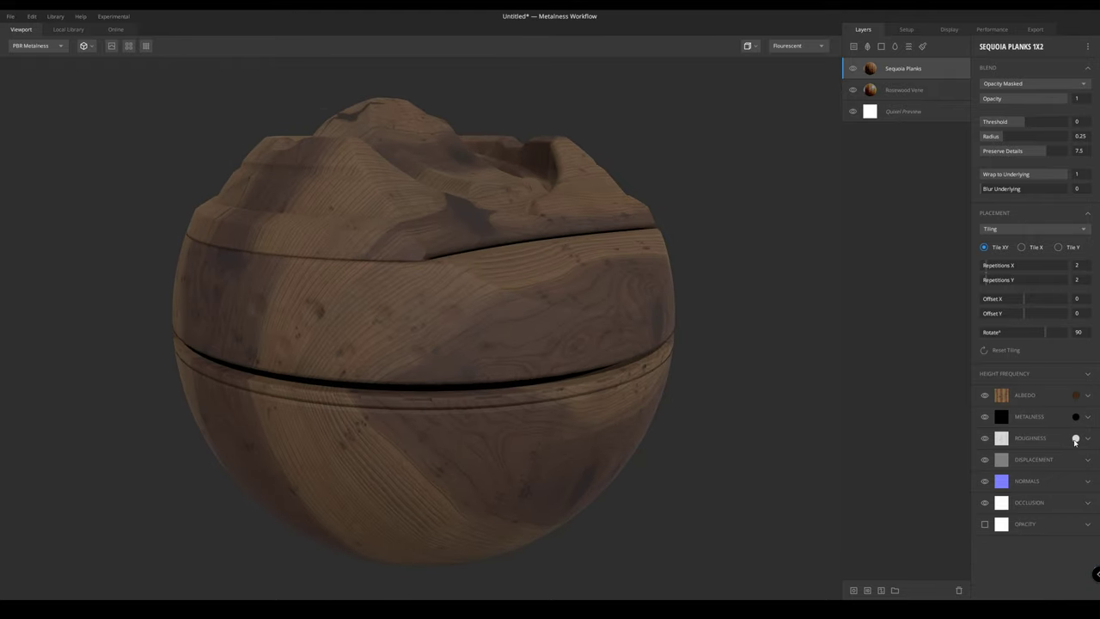
{"action": "left_click", "coordinate": [1075, 437]}
{"action": "left_click_drag", "start_coordinate": [504, 253], "coordinate": [438, 221]}
{"action": "left_click_drag", "start_coordinate": [847, 285], "coordinate": [841, 283]}
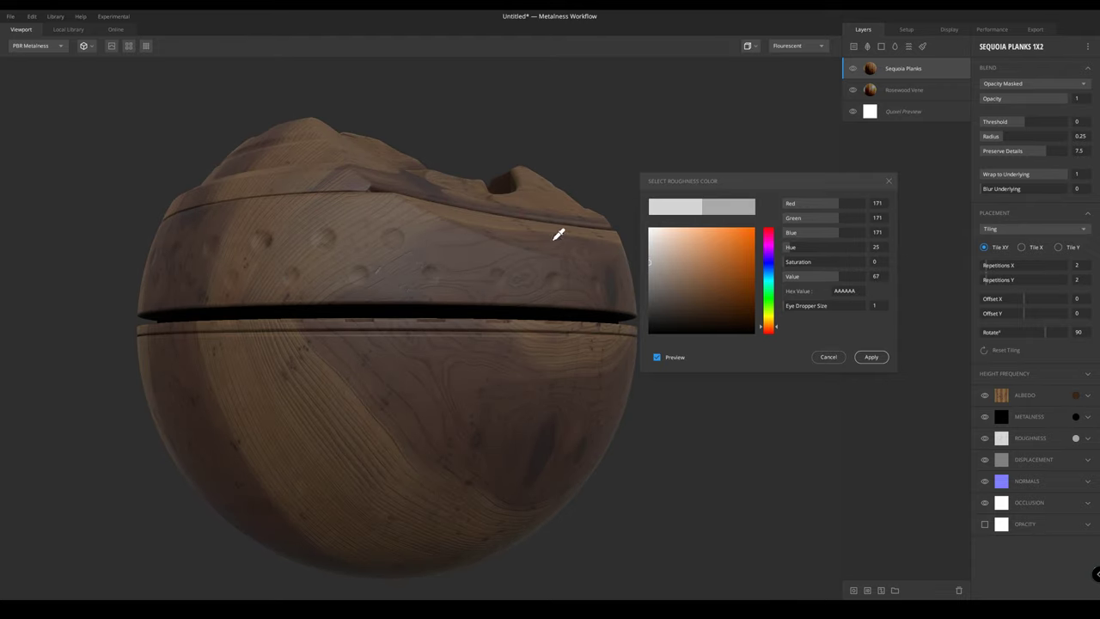
{"action": "left_click_drag", "start_coordinate": [560, 233], "coordinate": [534, 211]}
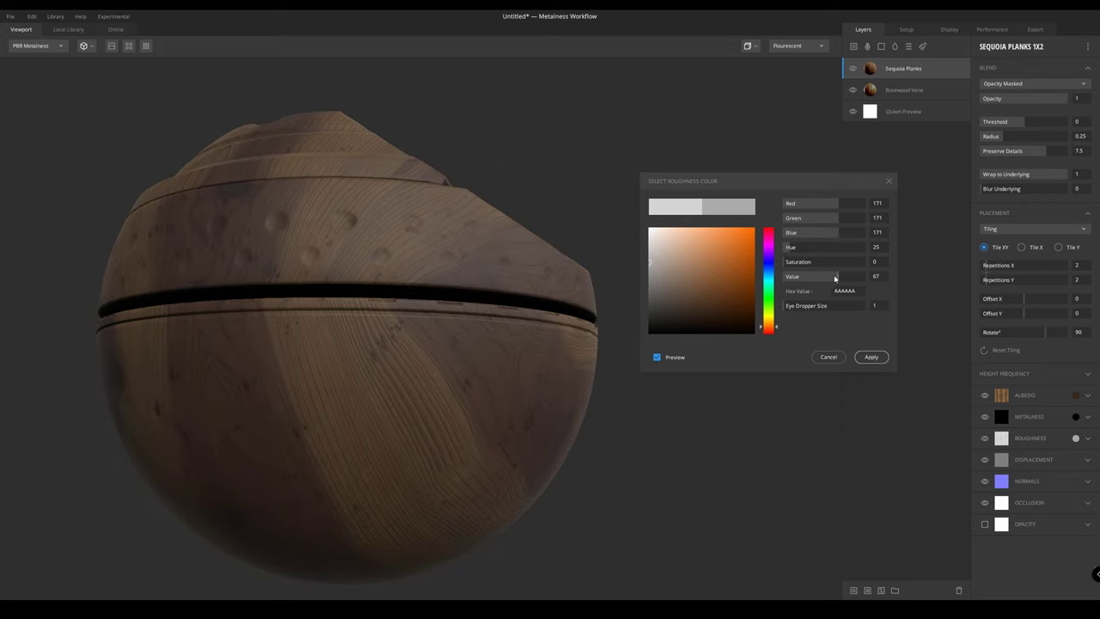
{"action": "left_click_drag", "start_coordinate": [835, 278], "coordinate": [831, 279]}
{"action": "left_click_drag", "start_coordinate": [515, 215], "coordinate": [292, 232]}
{"action": "left_click_drag", "start_coordinate": [248, 299], "coordinate": [370, 285]}
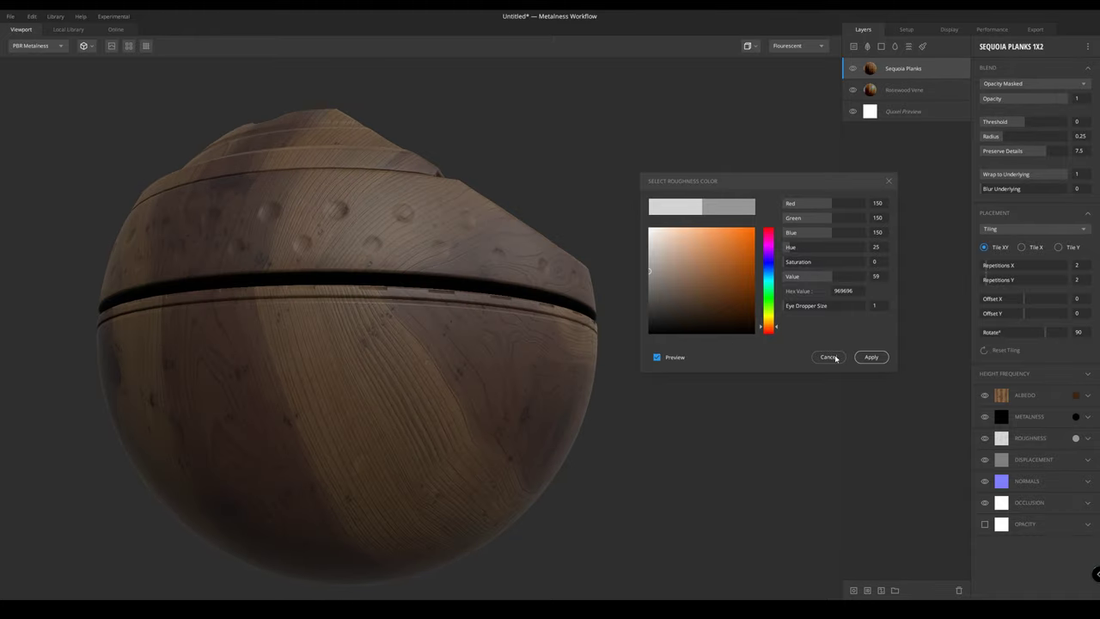
{"action": "left_click", "coordinate": [871, 357]}
{"action": "left_click_drag", "start_coordinate": [474, 321], "coordinate": [390, 349]}
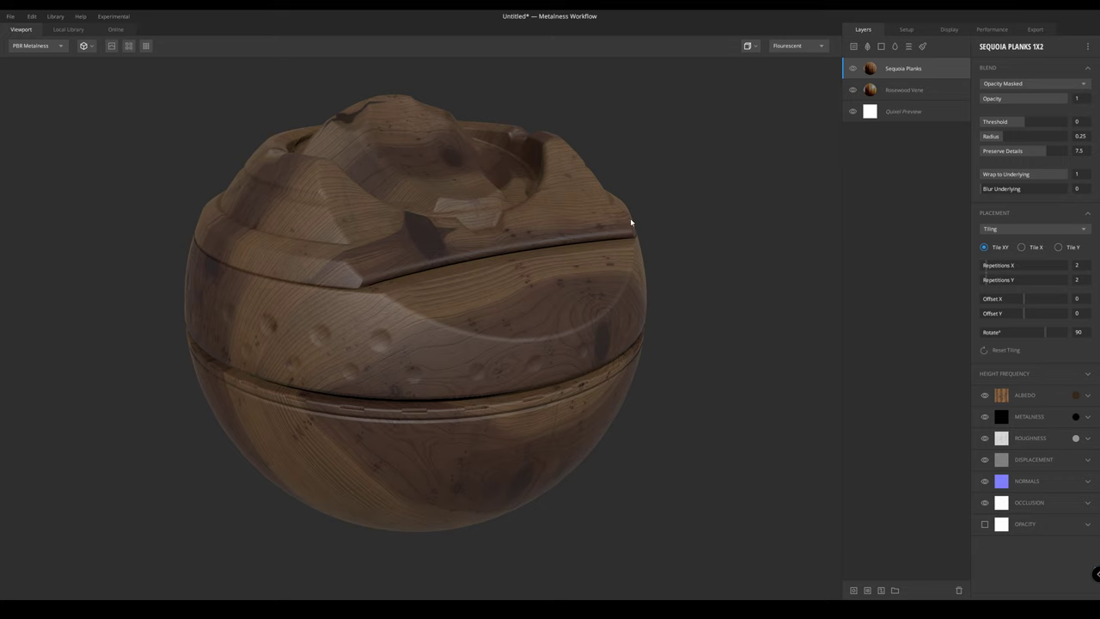
{"action": "left_click_drag", "start_coordinate": [416, 254], "coordinate": [553, 168]}
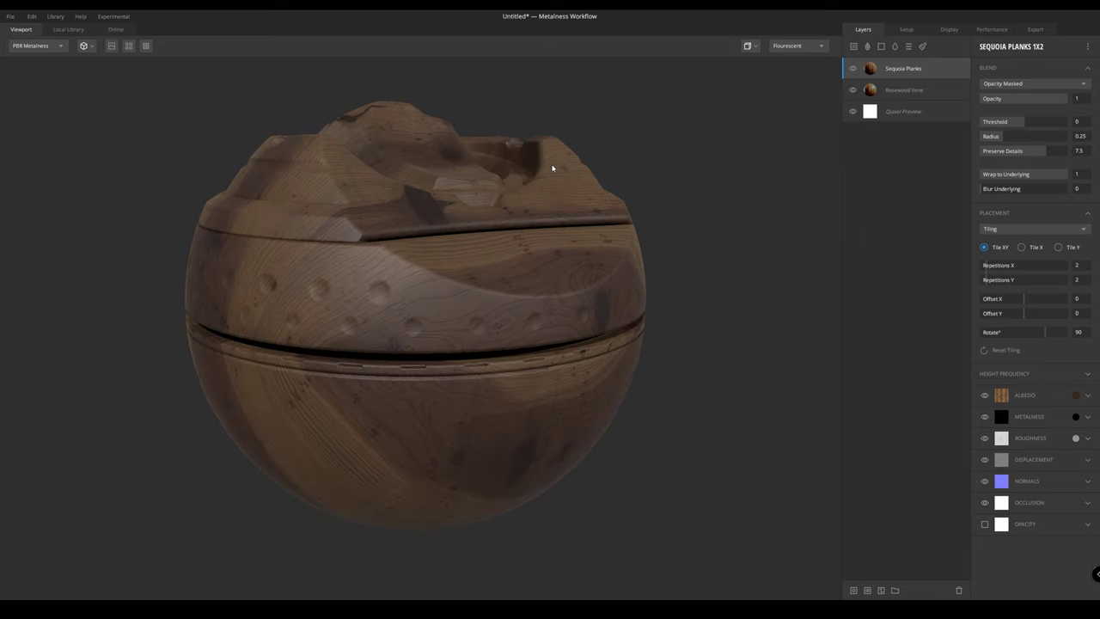
Toggle the Sequoia Planks layer's visibility to compare the ball with and without it
{"action": "left_click", "coordinate": [853, 71]}
{"action": "left_click", "coordinate": [853, 70]}
{"action": "left_click", "coordinate": [852, 70]}
{"action": "left_click", "coordinate": [852, 70]}
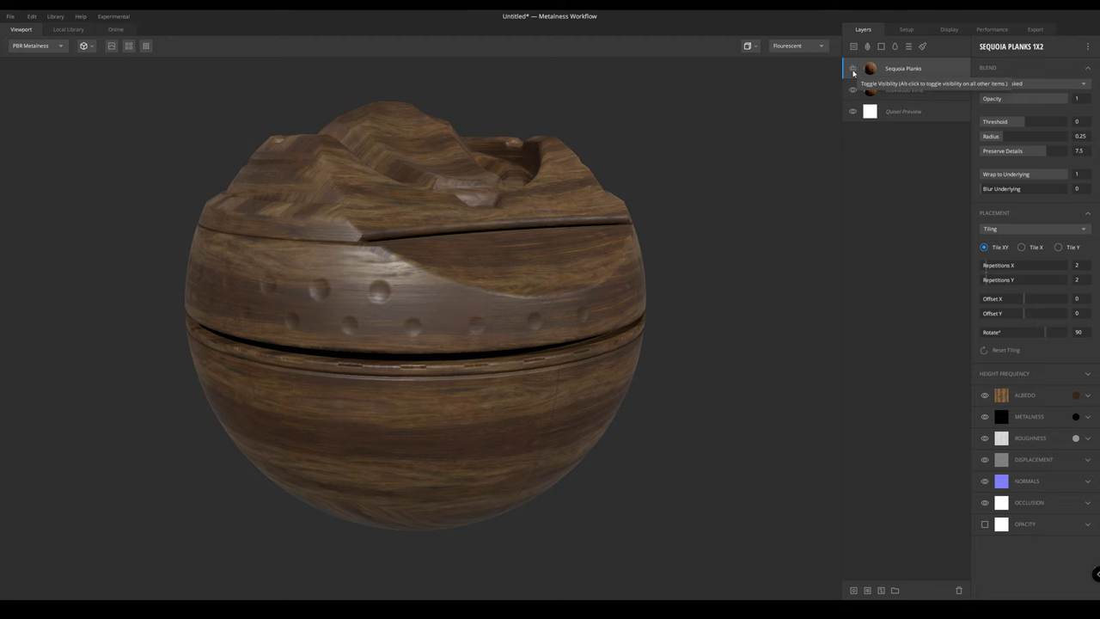
{"action": "left_click", "coordinate": [853, 70]}
{"action": "left_click", "coordinate": [853, 70]}
{"action": "left_click", "coordinate": [853, 68]}
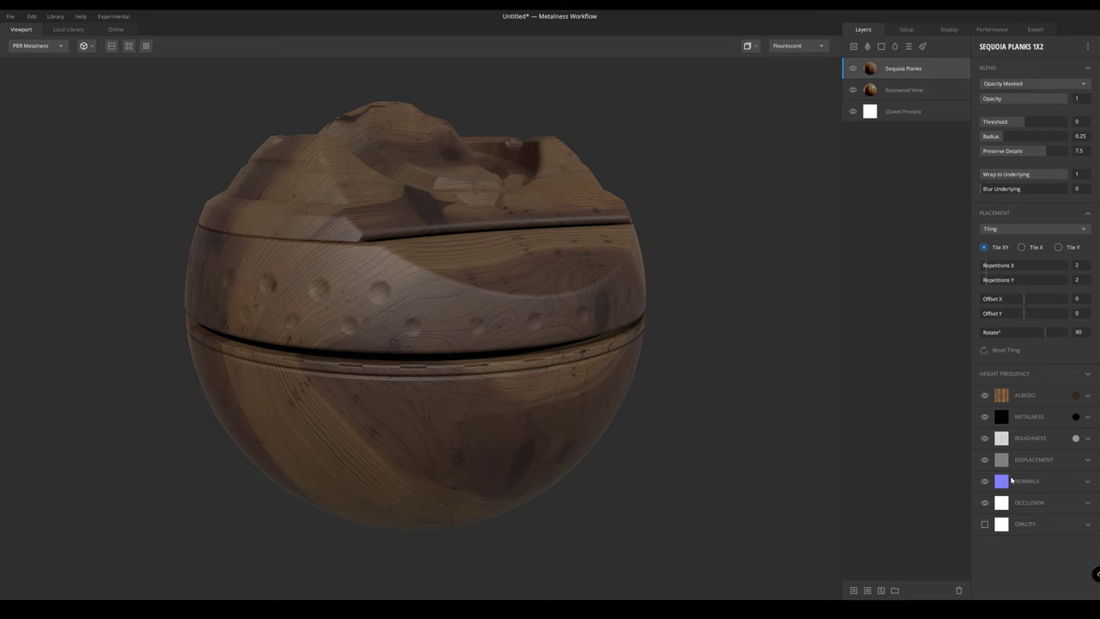
Add a mask stack to the Sequoia Planks layer and give it a Curvature component
{"action": "left_click", "coordinate": [853, 590]}
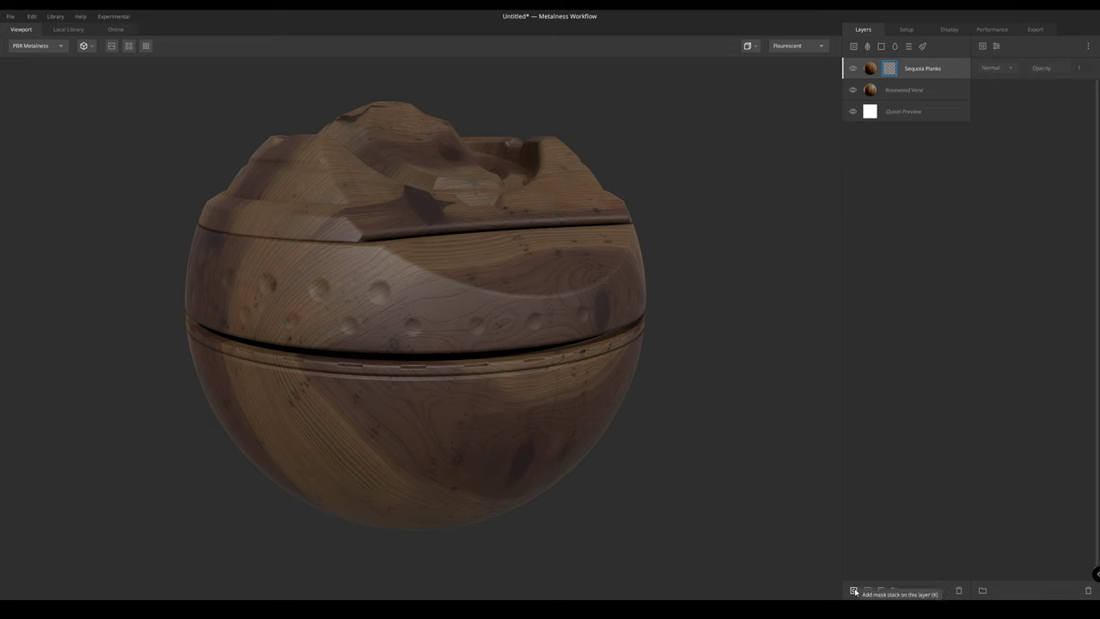
{"action": "left_click_drag", "start_coordinate": [430, 279], "coordinate": [371, 345]}
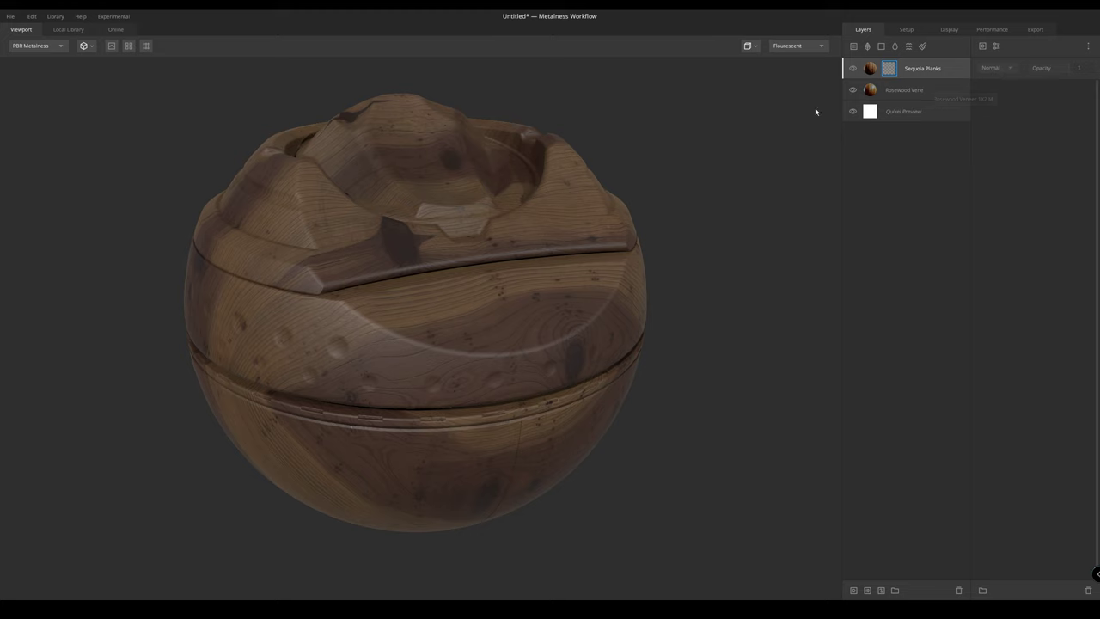
{"action": "left_click_drag", "start_coordinate": [541, 241], "coordinate": [539, 228]}
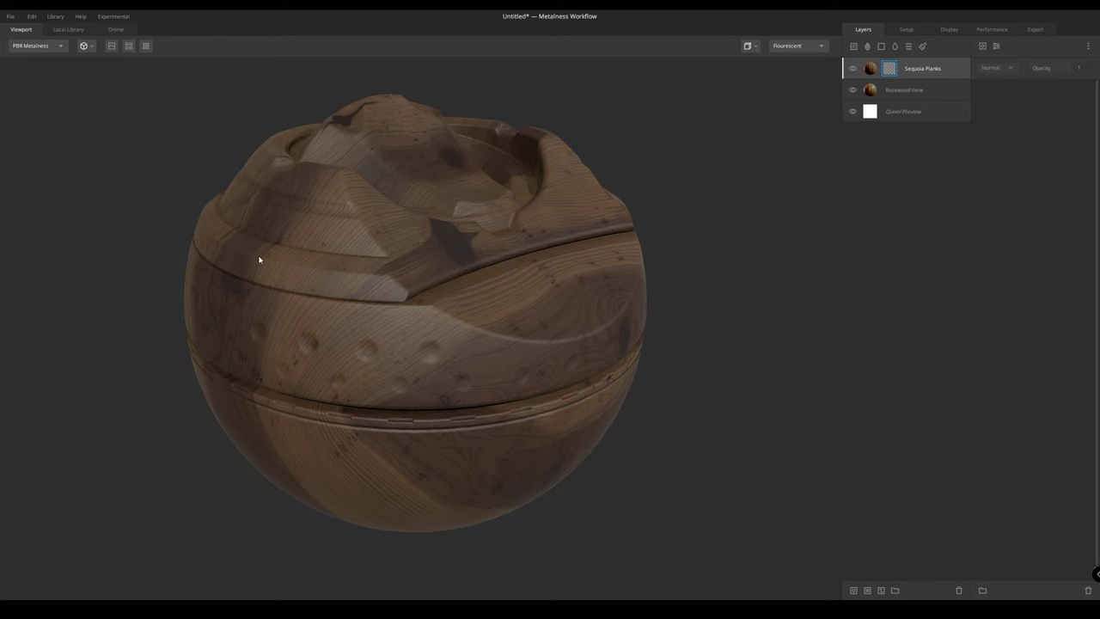
{"action": "left_click_drag", "start_coordinate": [262, 282], "coordinate": [471, 209]}
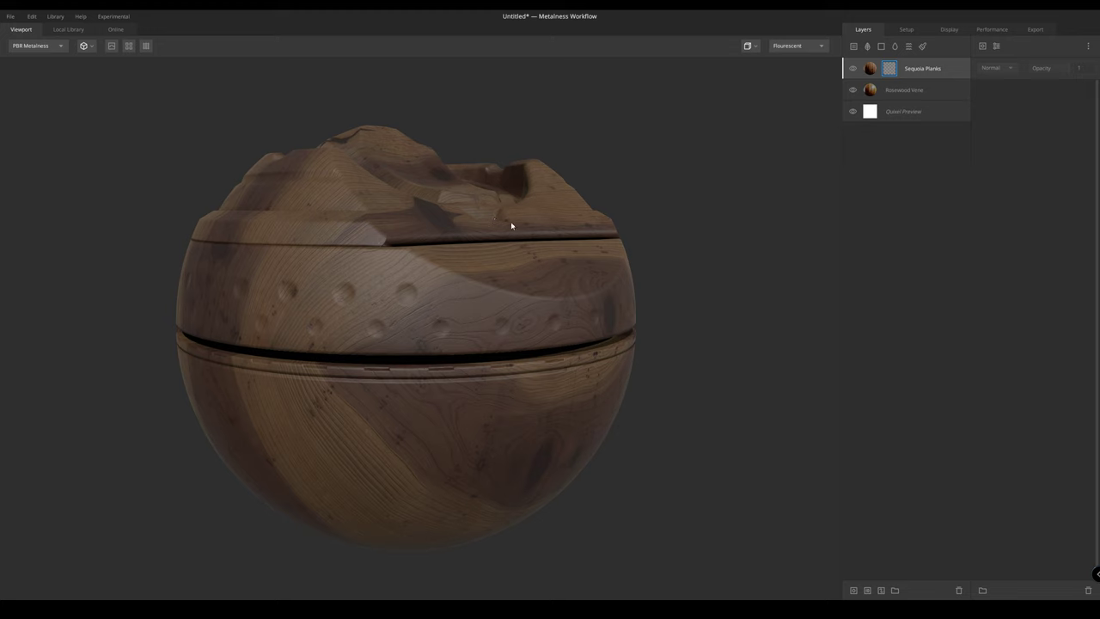
{"action": "left_click", "coordinate": [982, 46]}
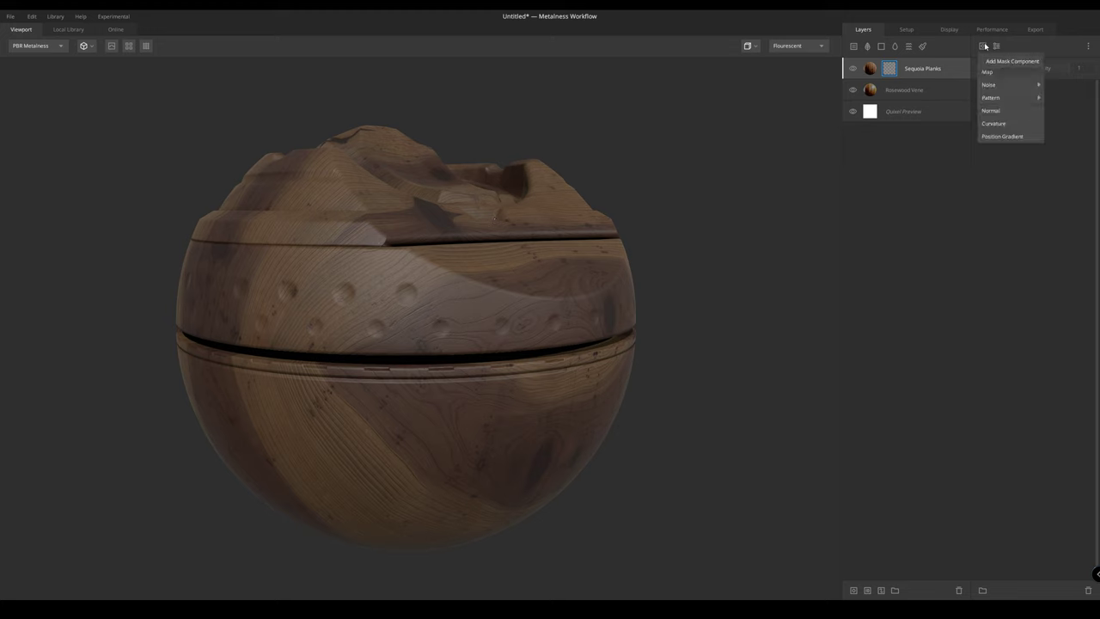
{"action": "left_click", "coordinate": [993, 124]}
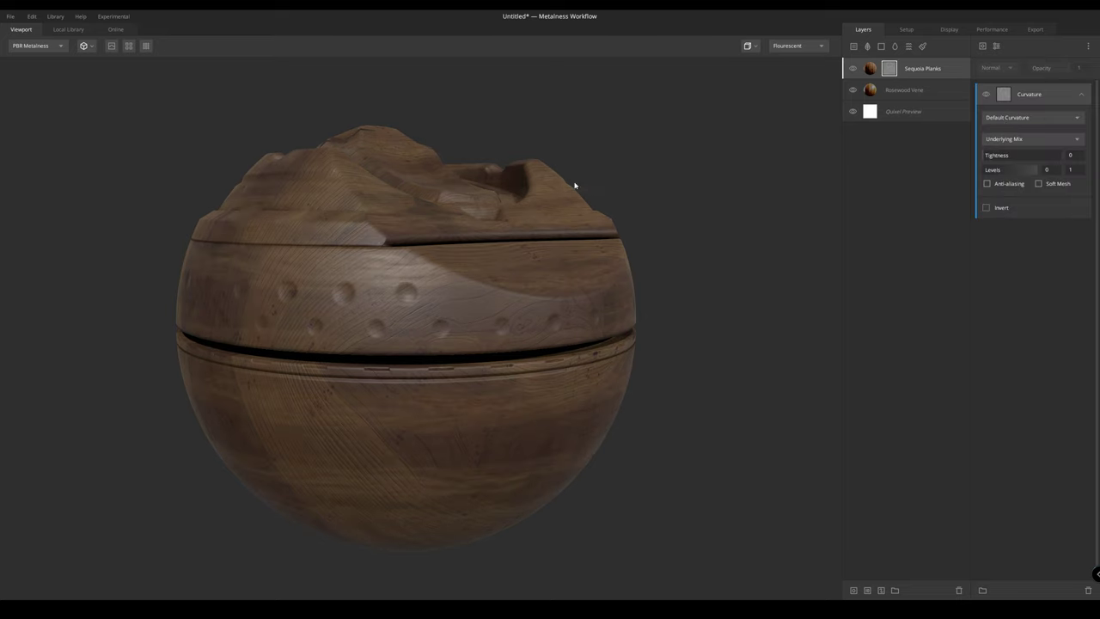
{"action": "left_click_drag", "start_coordinate": [575, 186], "coordinate": [556, 218]}
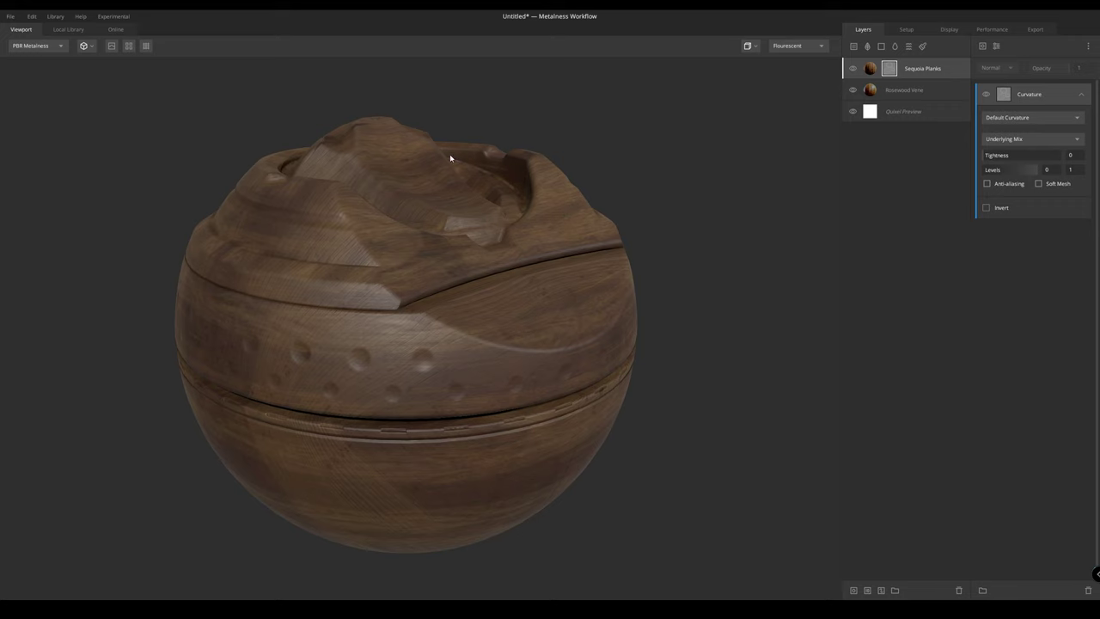
Display the layer mask on the ball and set the Curvature levels to 0.492 and 0.627
{"action": "key", "text": "m"}
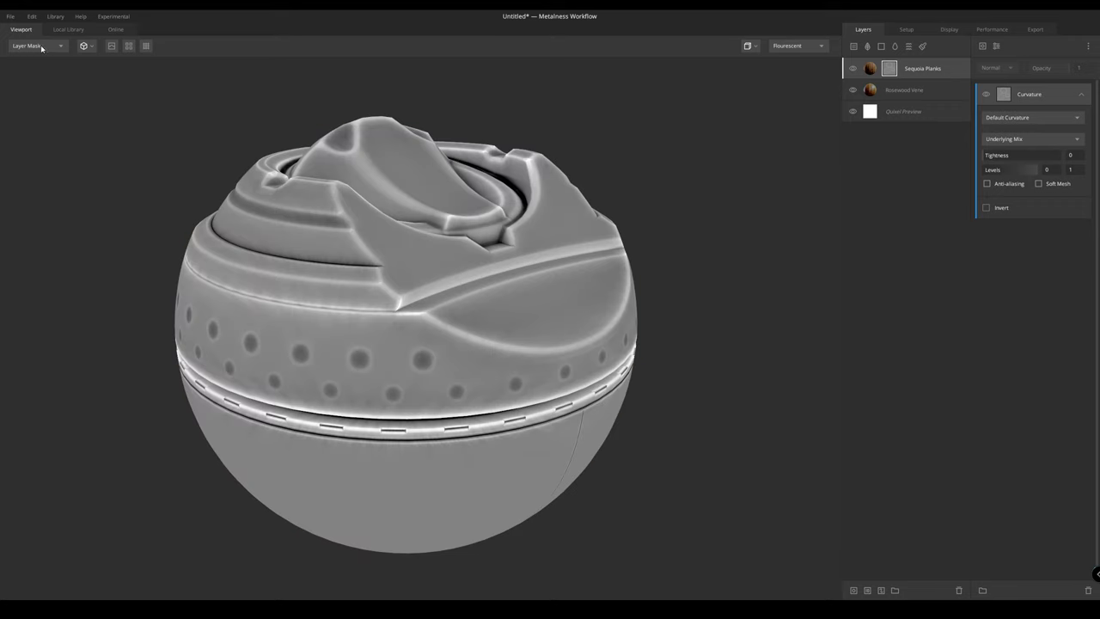
{"action": "left_click", "coordinate": [41, 46]}
{"action": "left_click", "coordinate": [39, 162]}
{"action": "left_click_drag", "start_coordinate": [258, 160], "coordinate": [382, 176]}
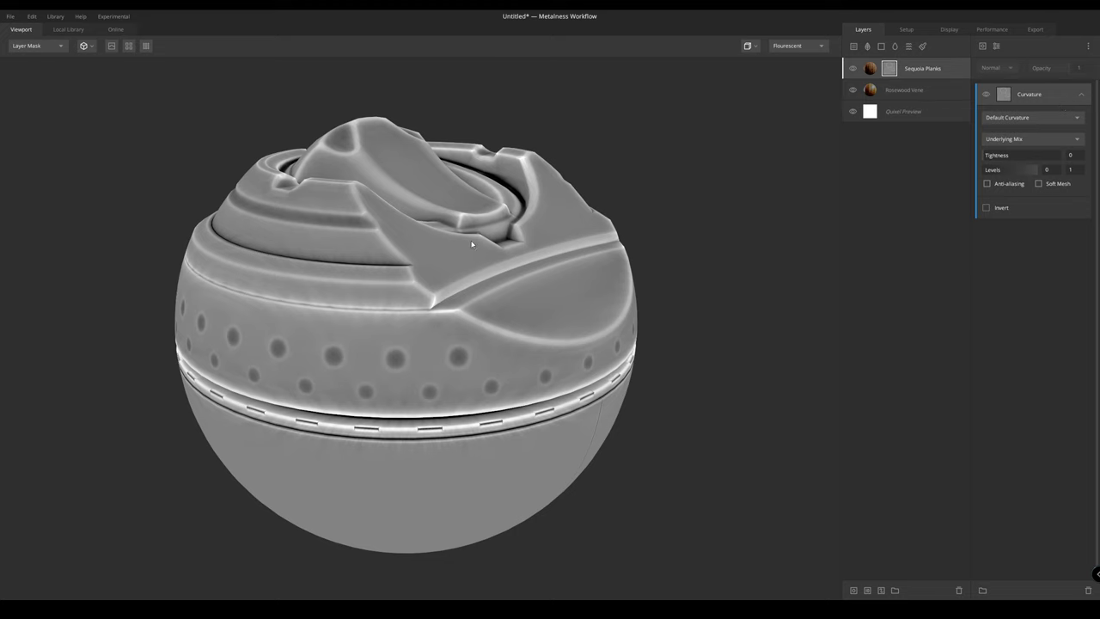
{"action": "left_click_drag", "start_coordinate": [471, 244], "coordinate": [473, 216]}
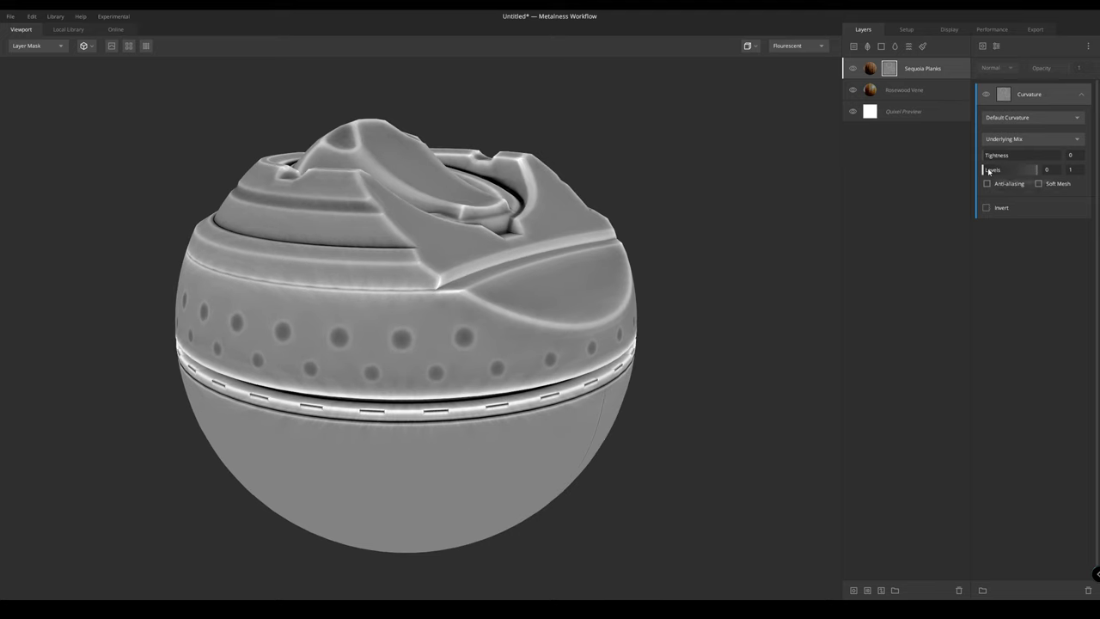
{"action": "left_click_drag", "start_coordinate": [988, 169], "coordinate": [1018, 174]}
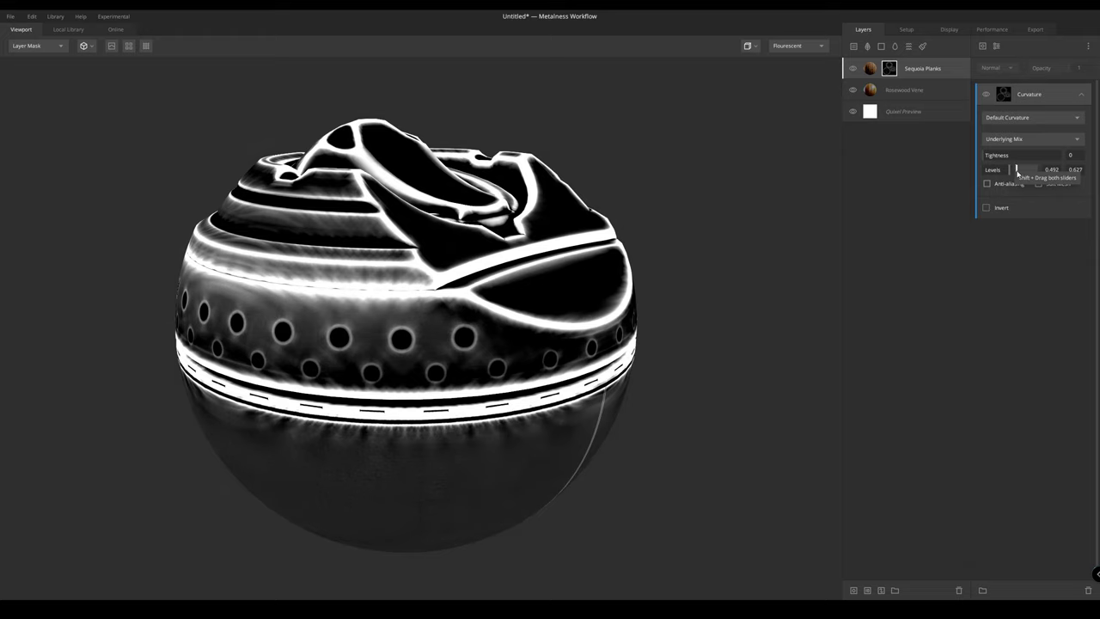
{"action": "left_click_drag", "start_coordinate": [445, 211], "coordinate": [412, 249]}
Return to the PBR Metalness view and invert the Curvature component in the Sequoia Planks mask
{"action": "key", "text": "m"}
{"action": "scroll", "coordinate": [433, 244], "scroll_direction": "up", "scroll_amount": 2}
{"action": "left_click", "coordinate": [852, 71]}
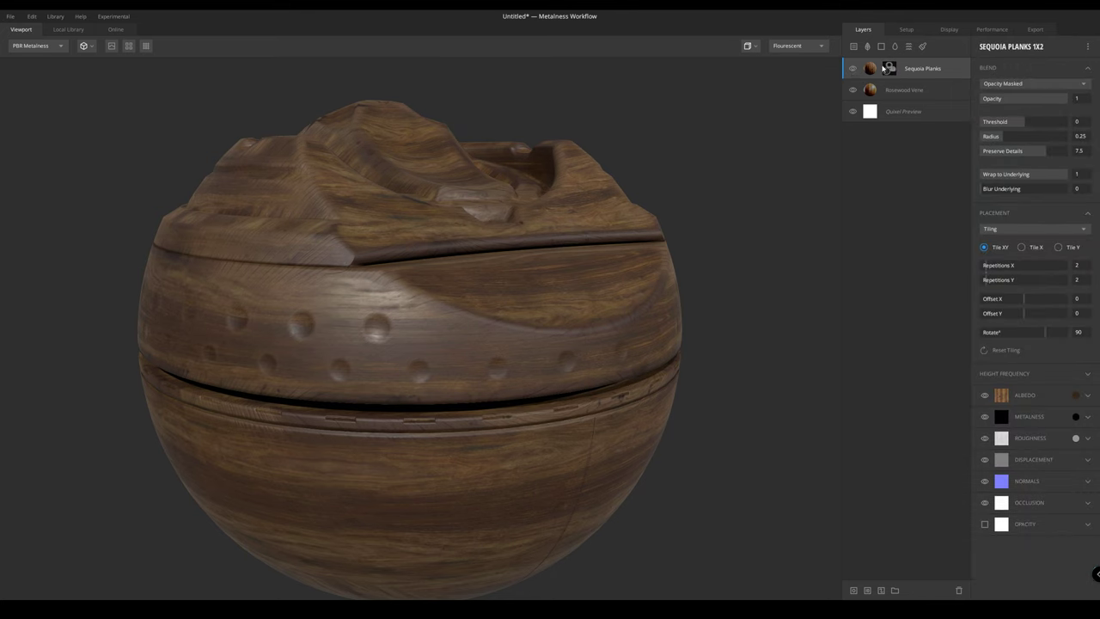
{"action": "left_click", "coordinate": [887, 69]}
{"action": "left_click", "coordinate": [986, 208]}
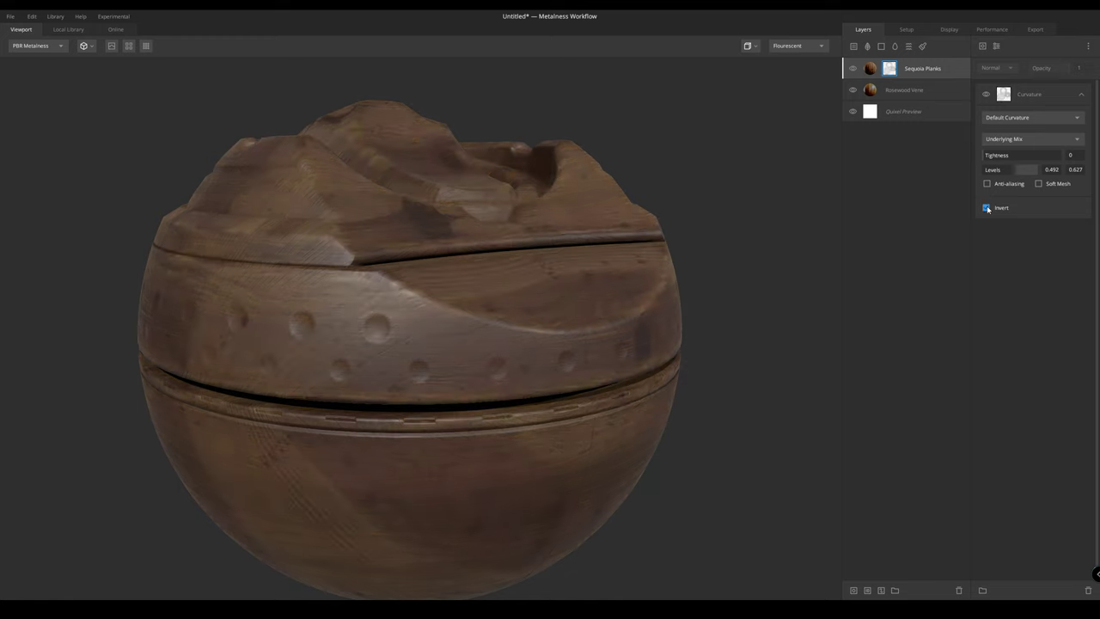
{"action": "scroll", "coordinate": [489, 358], "scroll_direction": "down", "scroll_amount": 3}
{"action": "mouse_move", "coordinate": [489, 358]}
{"action": "left_mouse_down", "text": "alt"}
{"action": "mouse_move", "coordinate": [267, 346]}
{"action": "mouse_move", "coordinate": [476, 346]}
{"action": "mouse_move", "coordinate": [527, 380]}
{"action": "mouse_move", "coordinate": [516, 415]}
{"action": "mouse_move", "coordinate": [532, 378]}
{"action": "mouse_move", "coordinate": [469, 355]}
{"action": "mouse_move", "coordinate": [467, 363]}
{"action": "mouse_move", "coordinate": [478, 360]}
{"action": "left_mouse_up", "text": "alt"}
{"action": "scroll", "coordinate": [515, 415], "scroll_direction": "up", "scroll_amount": 3}
{"action": "scroll", "coordinate": [532, 378], "scroll_direction": "down", "scroll_amount": 1}
{"action": "scroll", "coordinate": [516, 384], "scroll_direction": "down", "scroll_amount": 1}
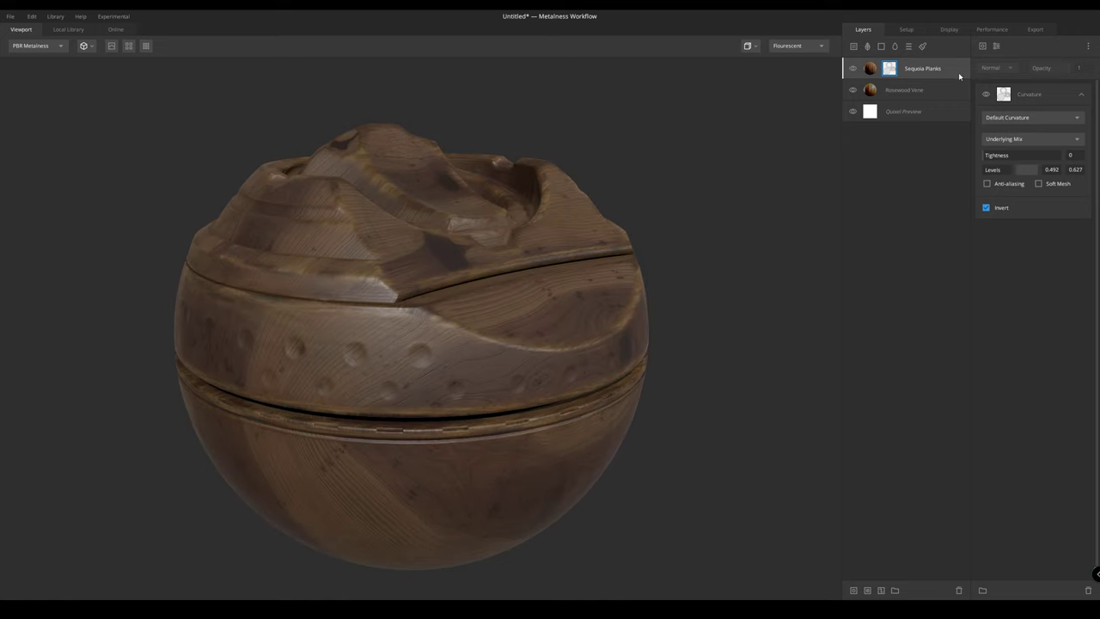
Darken the Rosewood Veneer albedo color to value 21, hex 352413, and apply it
{"action": "left_click", "coordinate": [945, 90]}
{"action": "left_click", "coordinate": [1076, 393]}
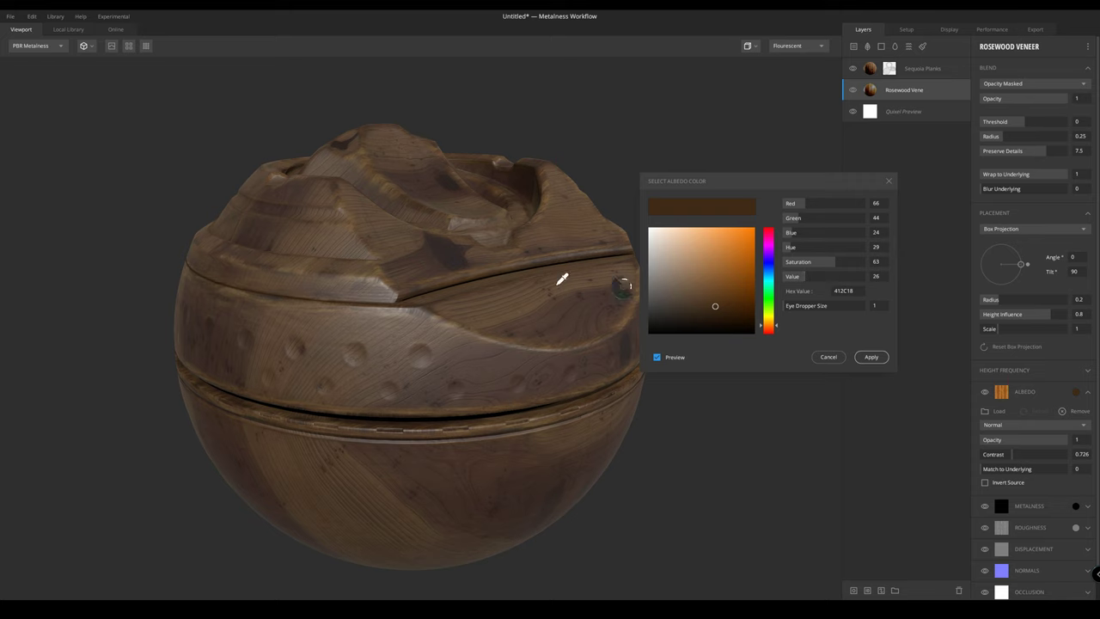
{"action": "scroll", "coordinate": [450, 294], "scroll_direction": "up", "scroll_amount": 1}
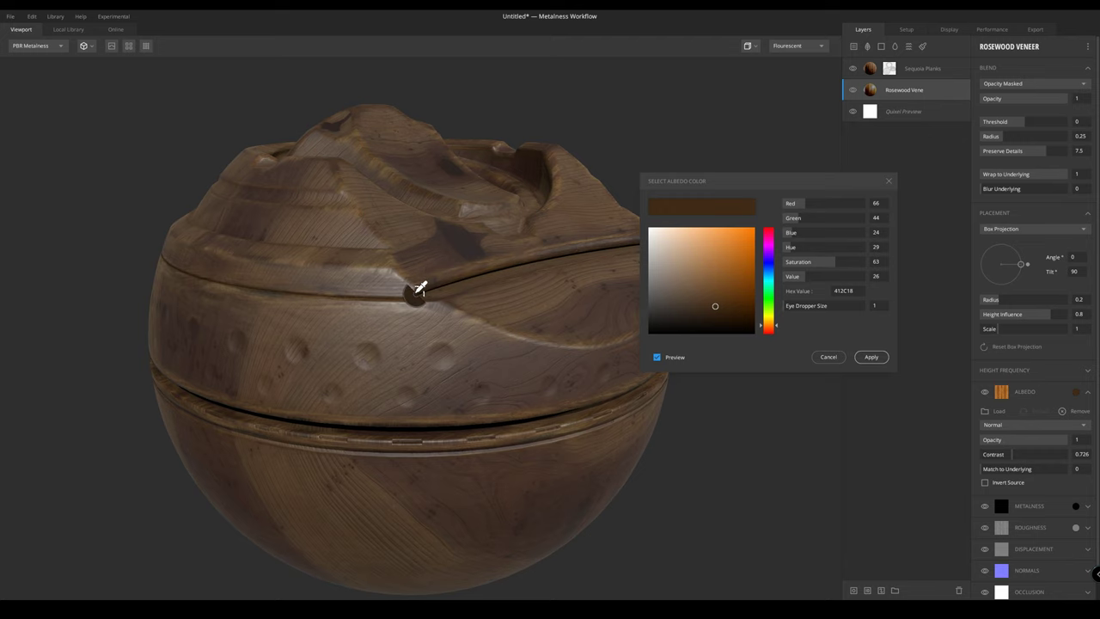
{"action": "scroll", "coordinate": [410, 277], "scroll_direction": "down", "scroll_amount": 1}
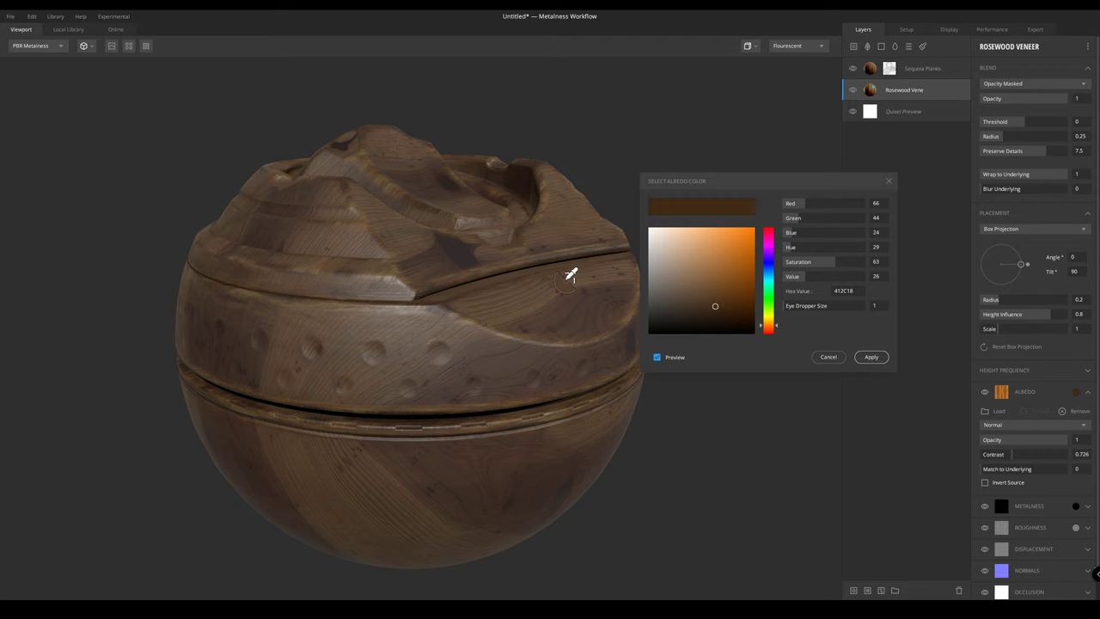
{"action": "scroll", "coordinate": [481, 283], "scroll_direction": "down", "scroll_amount": 1}
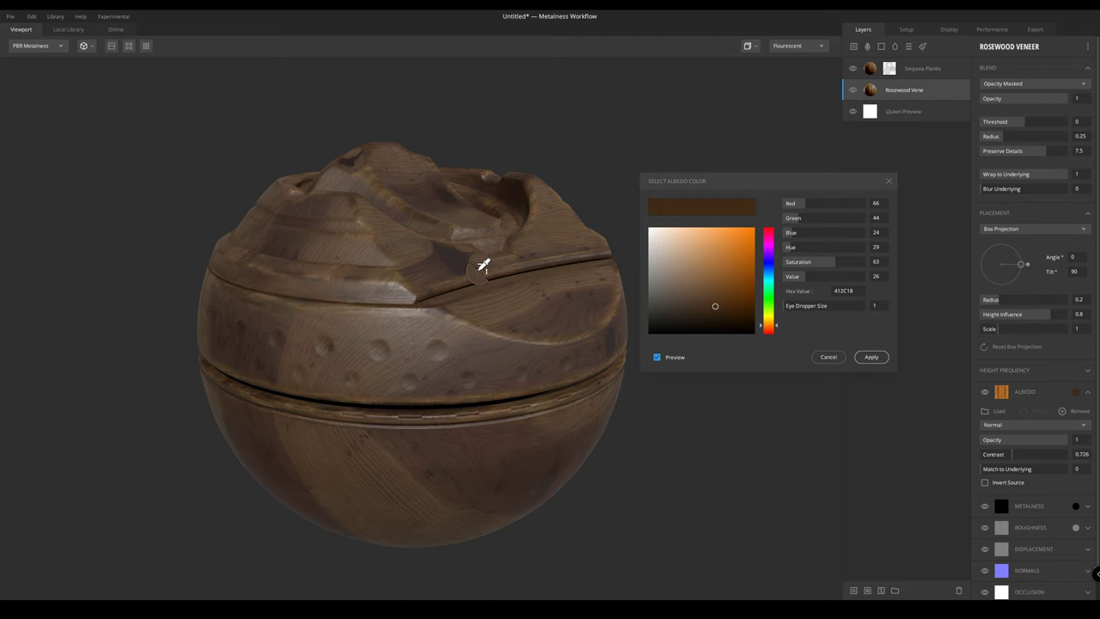
{"action": "scroll", "coordinate": [376, 253], "scroll_direction": "up", "scroll_amount": 2}
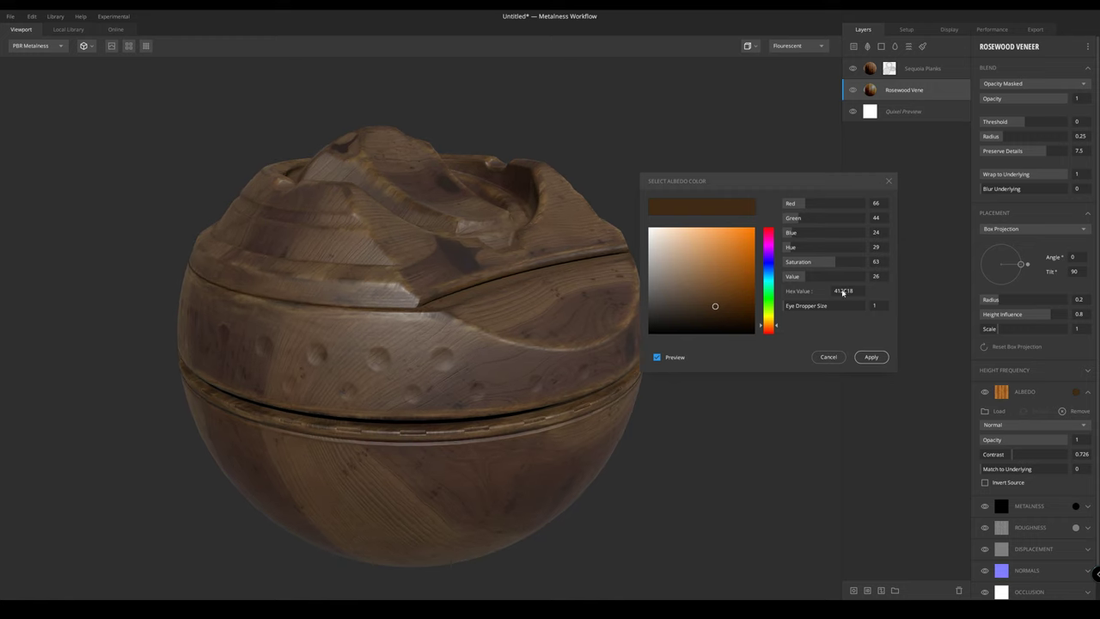
{"action": "left_click_drag", "start_coordinate": [800, 276], "coordinate": [799, 275]}
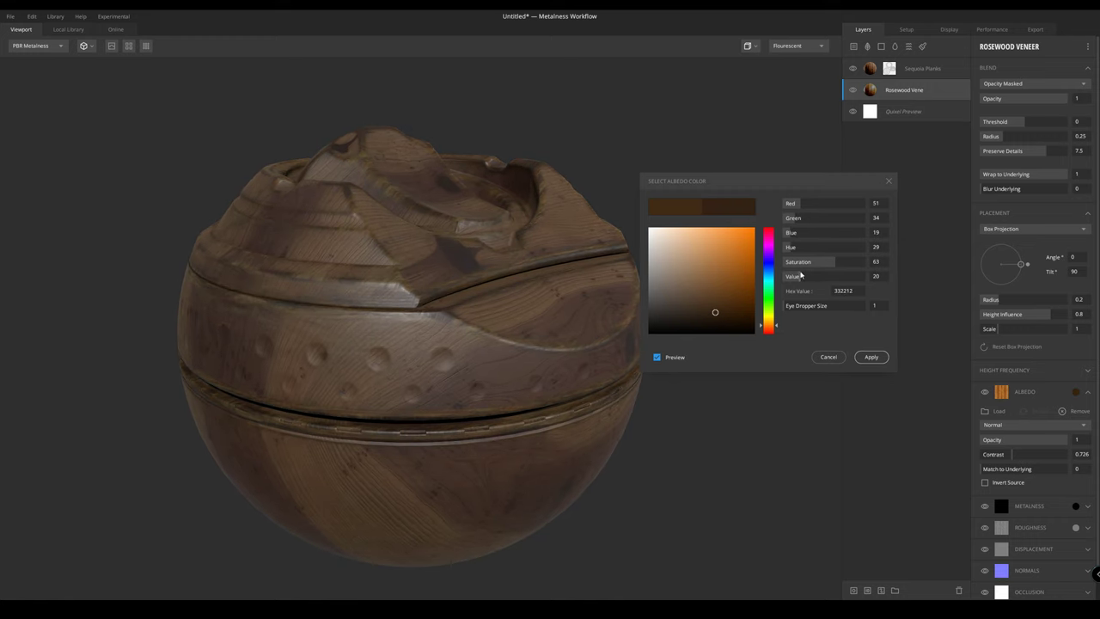
{"action": "scroll", "coordinate": [552, 241], "scroll_direction": "down", "scroll_amount": 2}
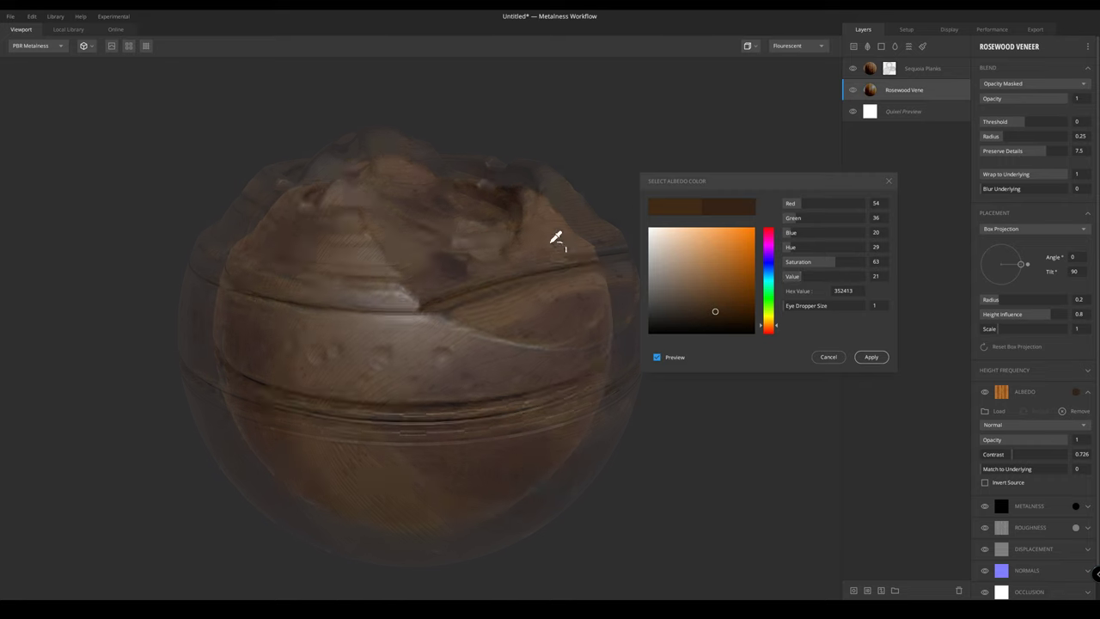
{"action": "left_click_drag", "start_coordinate": [552, 241], "coordinate": [491, 235], "text": "alt"}
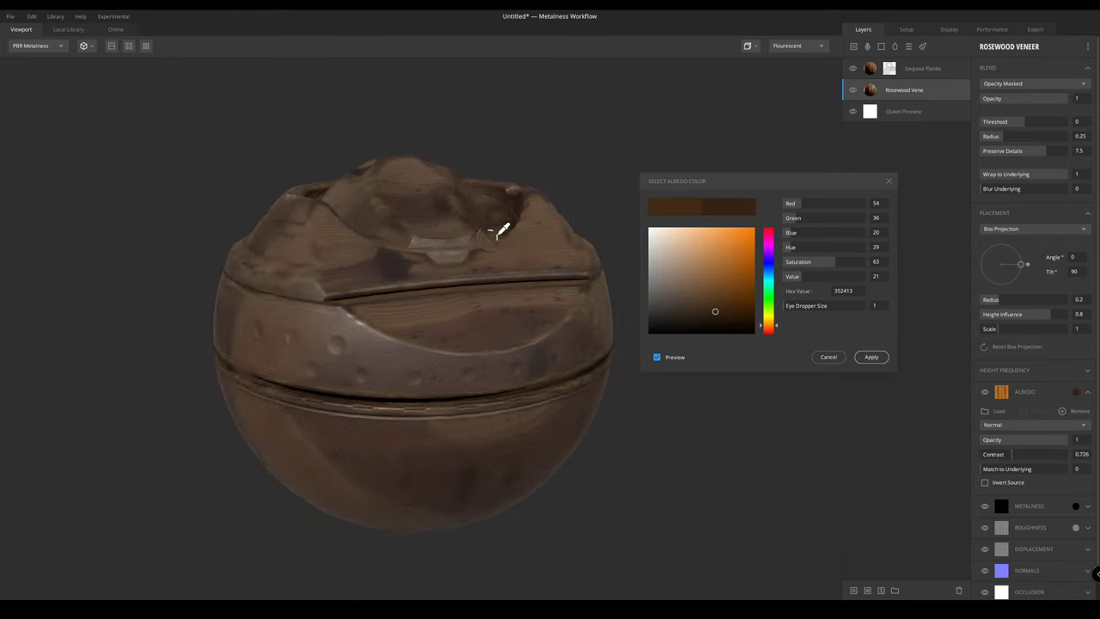
{"action": "left_click", "coordinate": [871, 357]}
Compare the ball with the masked Sequoia Planks layer hidden and shown, inspect the edges, and select that layer
{"action": "left_click_drag", "start_coordinate": [556, 202], "coordinate": [825, 88]}
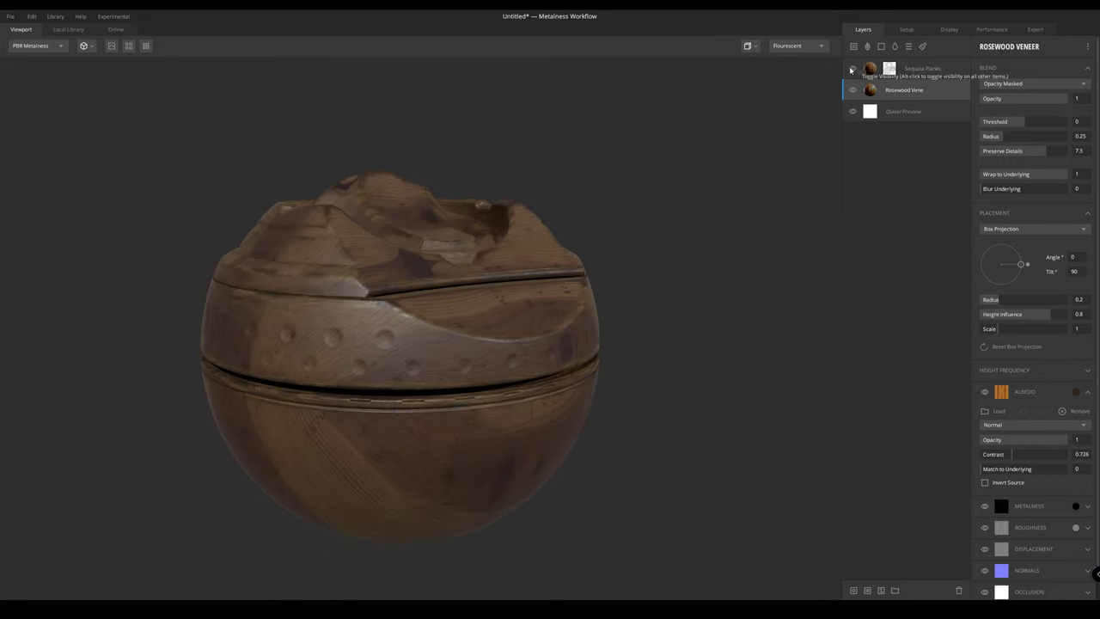
{"action": "left_click", "coordinate": [852, 68]}
{"action": "left_click", "coordinate": [852, 68]}
{"action": "left_click_drag", "start_coordinate": [584, 146], "coordinate": [555, 195]}
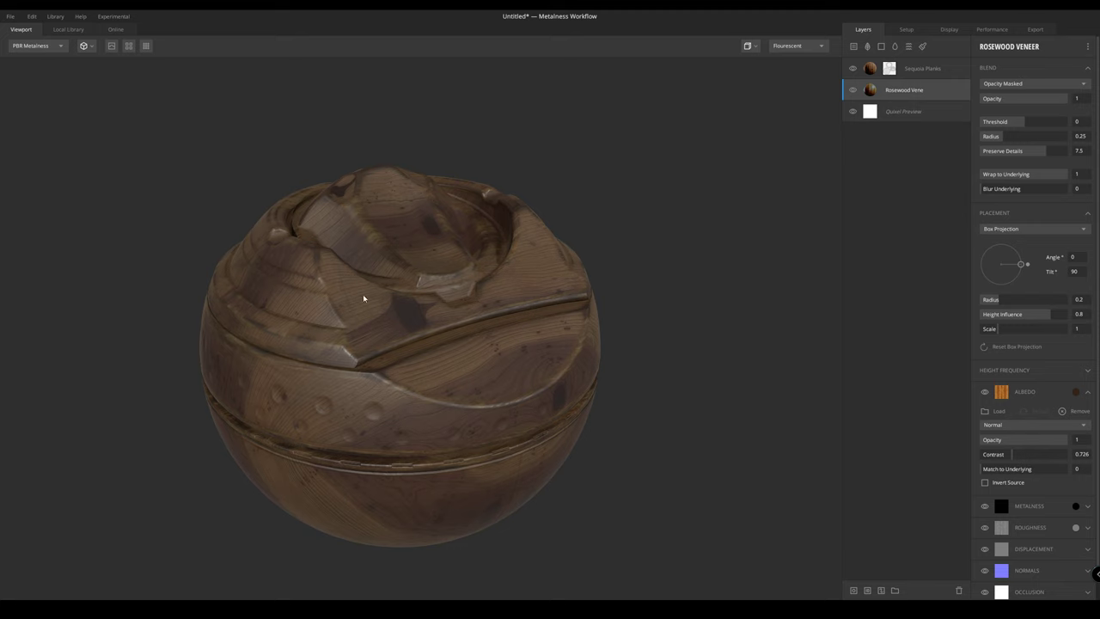
{"action": "left_click_drag", "start_coordinate": [363, 298], "coordinate": [387, 207]}
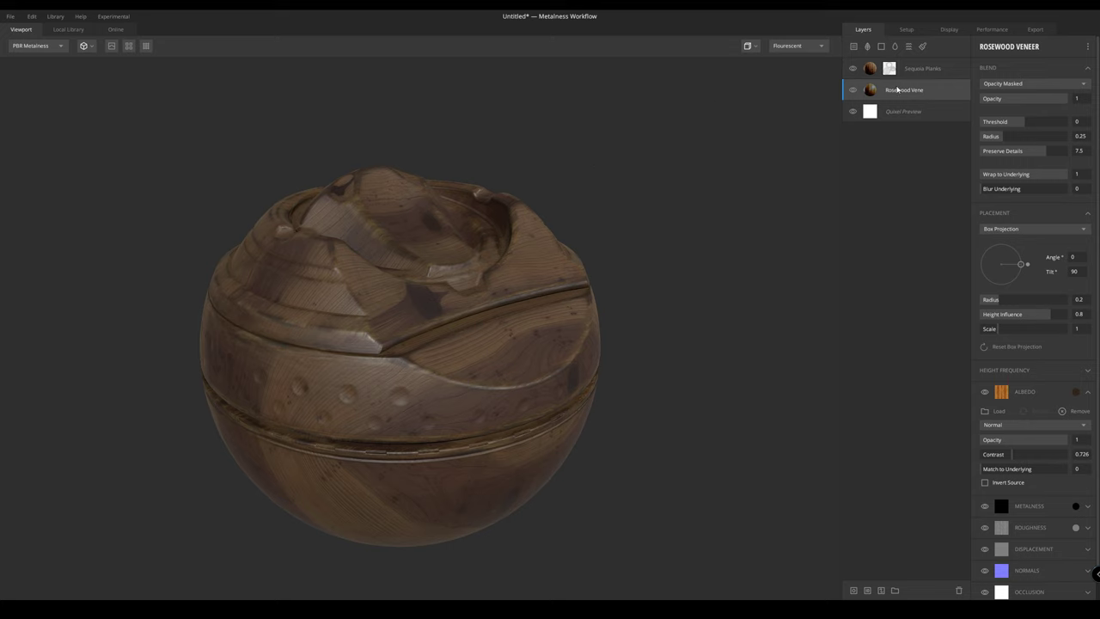
{"action": "left_click", "coordinate": [916, 74]}
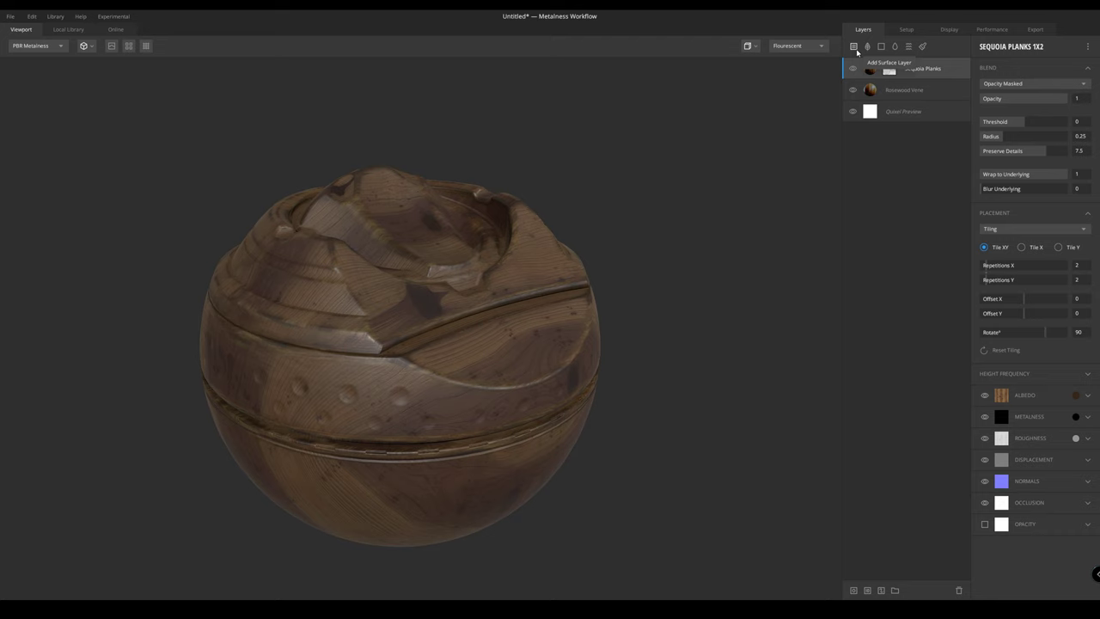
{"action": "left_click_drag", "start_coordinate": [570, 216], "coordinate": [482, 211]}
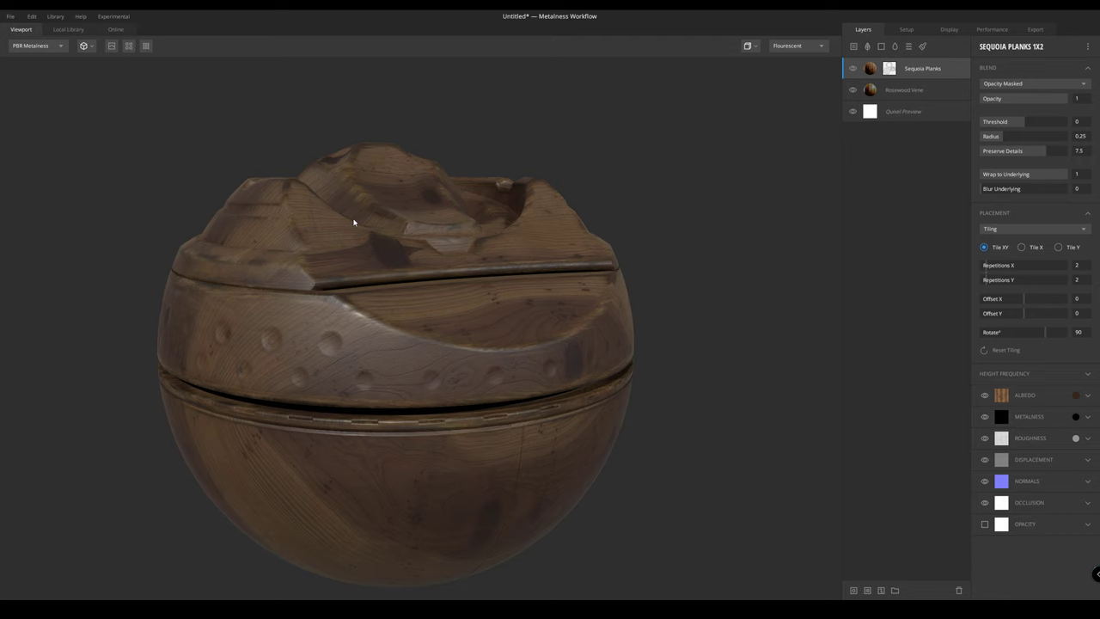
Adjust the Rosewood Veneer layer's albedo color and set its albedo contrast to 0.617
{"action": "left_click_drag", "start_coordinate": [260, 224], "coordinate": [280, 197]}
{"action": "scroll", "coordinate": [280, 197], "scroll_direction": "down", "scroll_amount": 1}
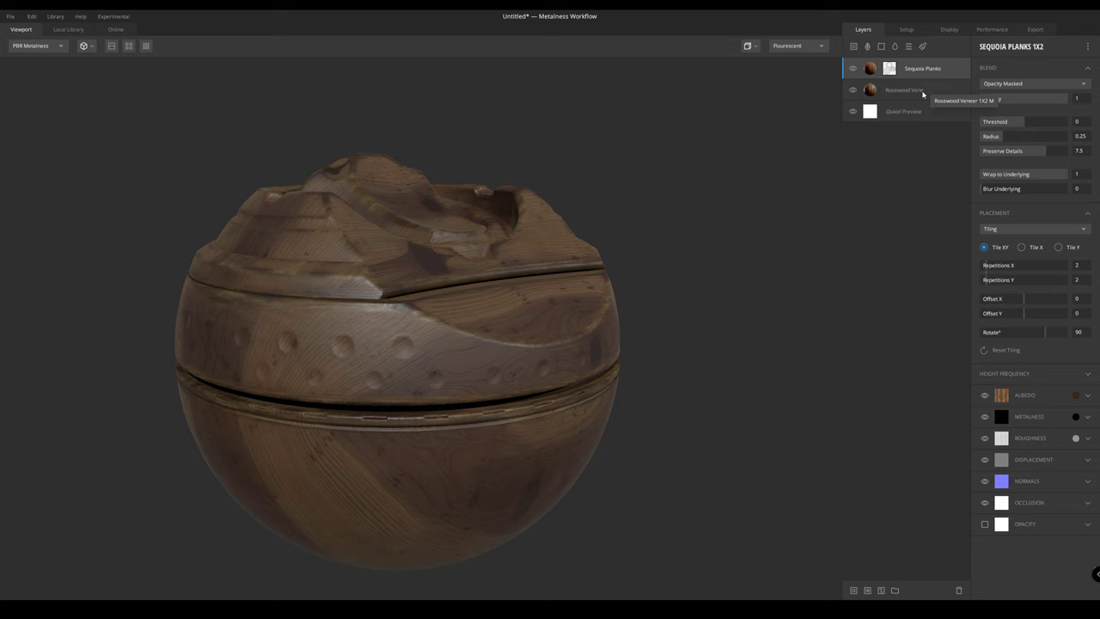
{"action": "left_click_drag", "start_coordinate": [535, 248], "coordinate": [511, 225]}
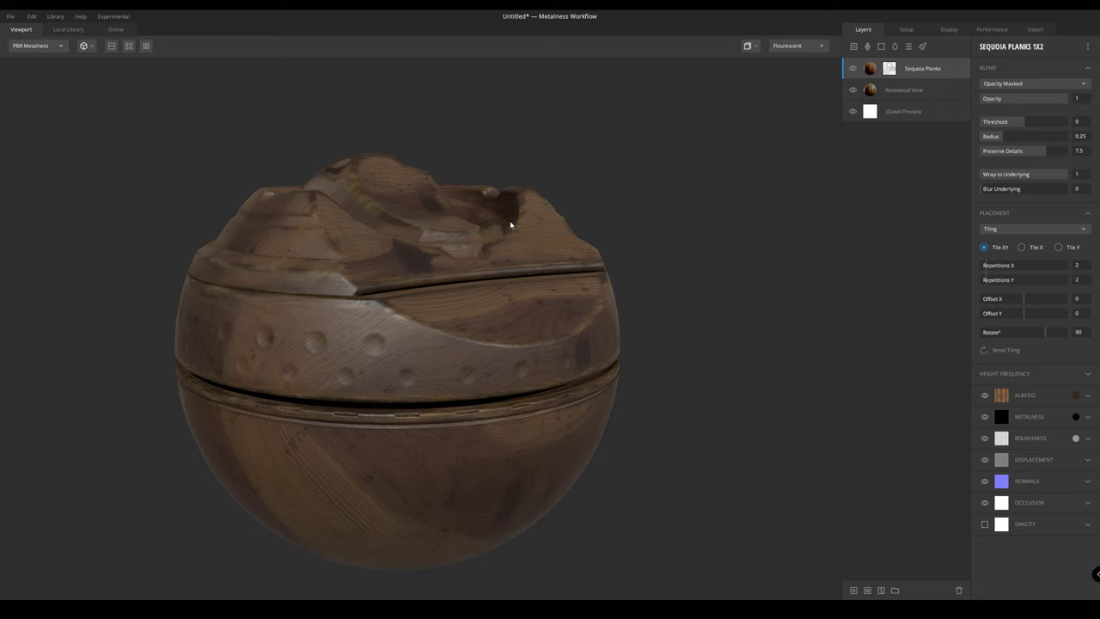
{"action": "left_click_drag", "start_coordinate": [362, 323], "coordinate": [292, 308]}
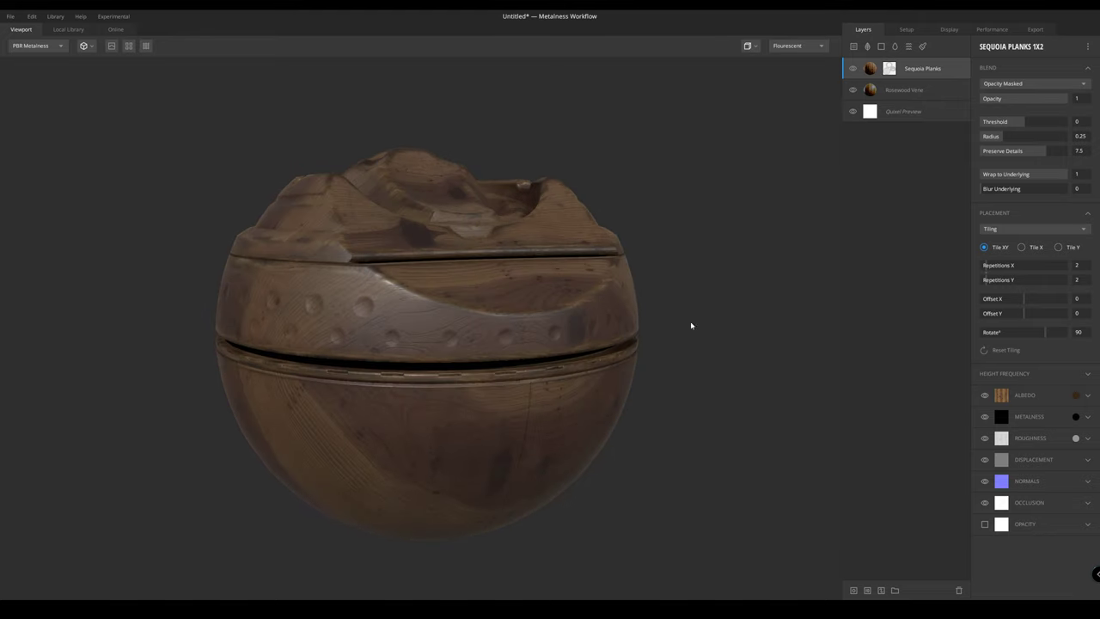
{"action": "left_click_drag", "start_coordinate": [604, 216], "coordinate": [614, 252]}
{"action": "left_click", "coordinate": [904, 89]}
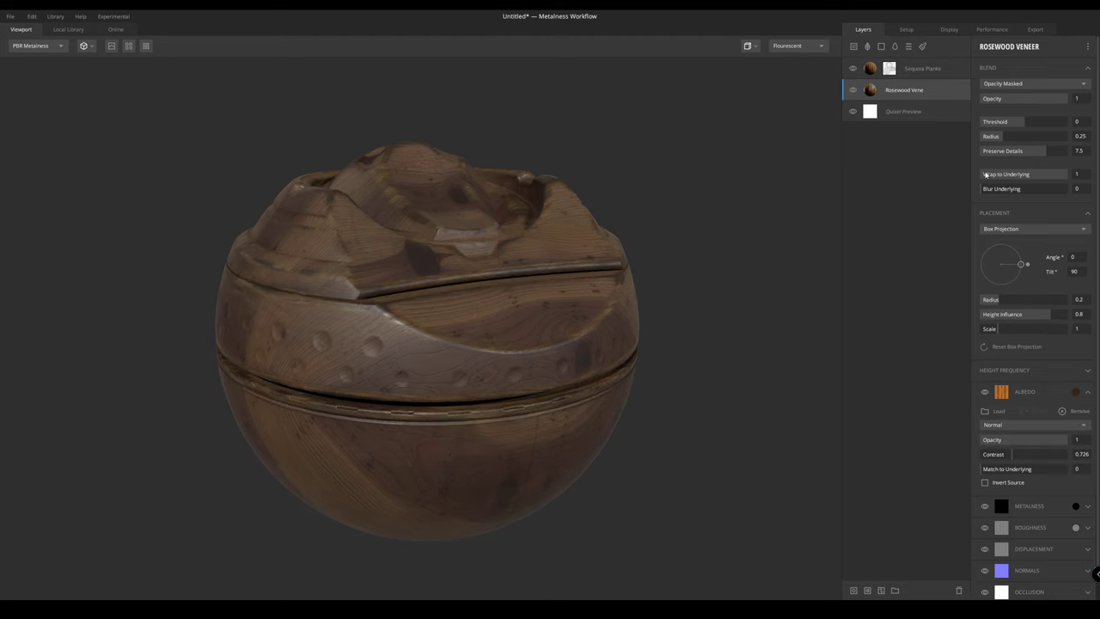
{"action": "left_click", "coordinate": [1075, 391]}
{"action": "left_click_drag", "start_coordinate": [714, 314], "coordinate": [709, 313]}
{"action": "left_click", "coordinate": [871, 356]}
{"action": "left_click_drag", "start_coordinate": [1018, 457], "coordinate": [1008, 456]}
{"action": "left_click_drag", "start_coordinate": [617, 365], "coordinate": [586, 348]}
{"action": "left_click_drag", "start_coordinate": [421, 208], "coordinate": [475, 221]}
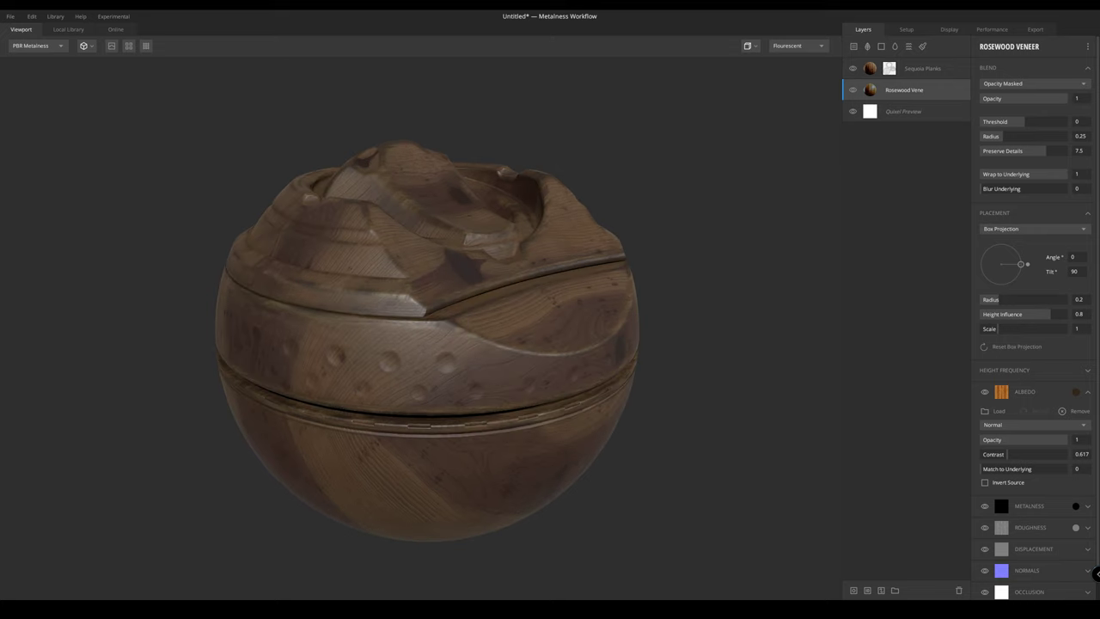
Add a Solid layer and move it to the top of the stack, above the Sequoia Planks layer
{"action": "left_click_drag", "start_coordinate": [490, 315], "coordinate": [461, 293]}
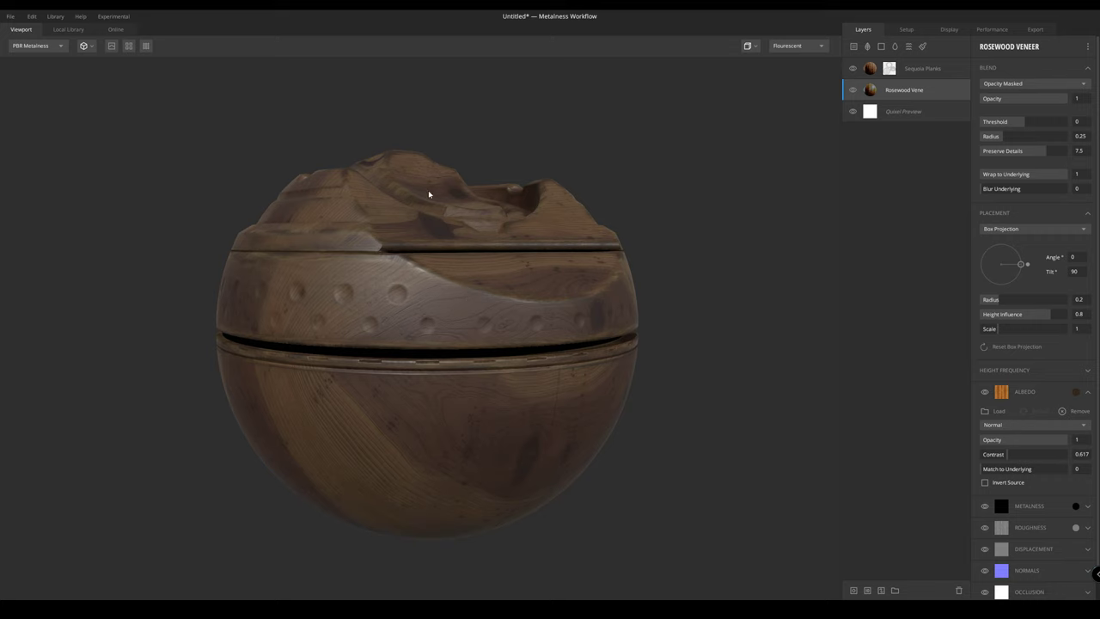
{"action": "left_click_drag", "start_coordinate": [428, 190], "coordinate": [437, 220]}
{"action": "middle_click_drag", "start_coordinate": [438, 216], "coordinate": [457, 236]}
{"action": "scroll", "coordinate": [454, 236], "scroll_direction": "up", "scroll_amount": 1}
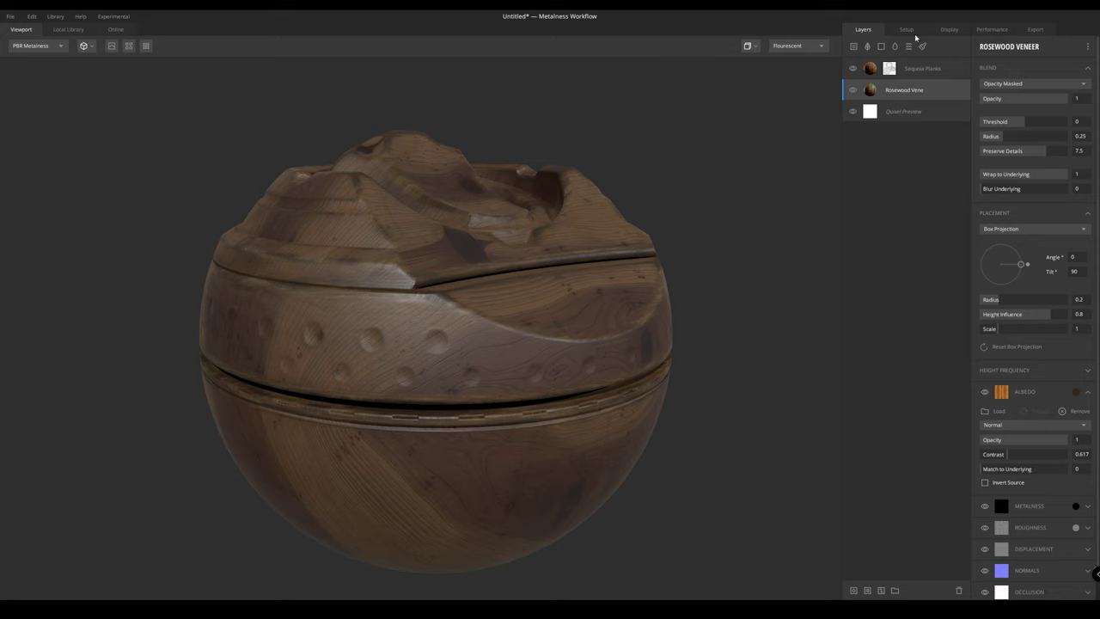
{"action": "left_click", "coordinate": [881, 46]}
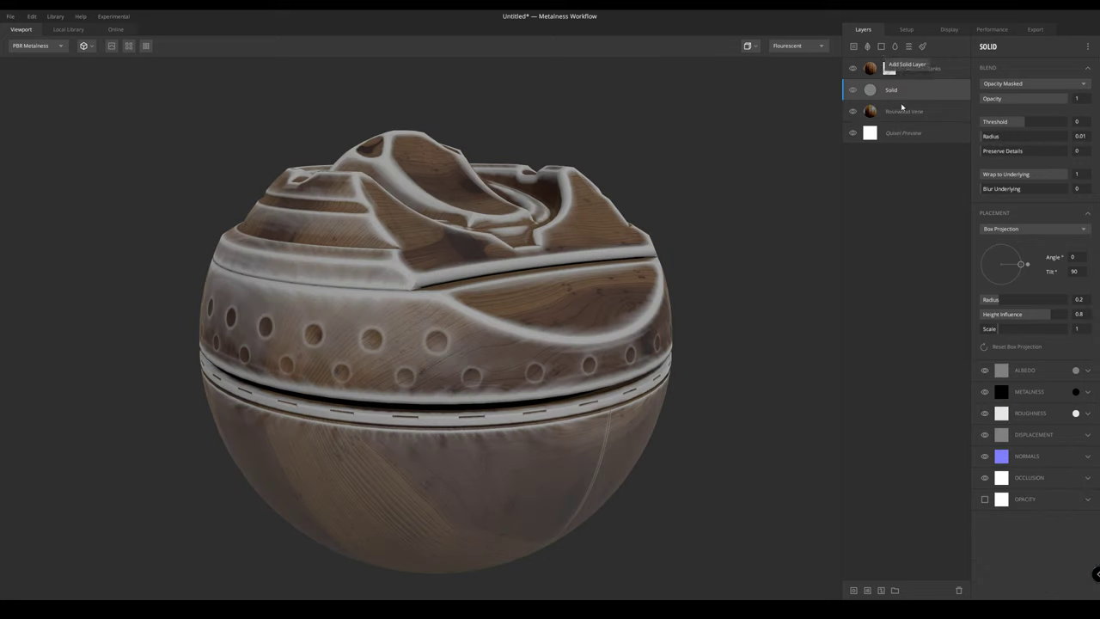
{"action": "left_click_drag", "start_coordinate": [898, 92], "coordinate": [894, 63]}
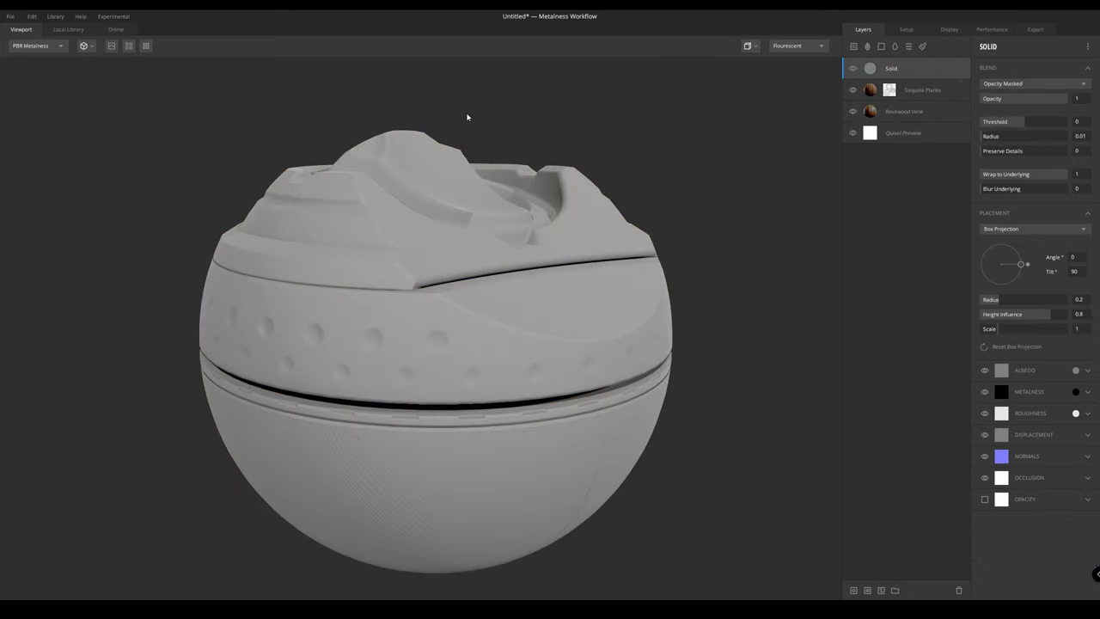
Add a mask stack to the Solid layer and insert a Map component in it
{"action": "scroll", "coordinate": [509, 296], "scroll_direction": "down", "scroll_amount": 3}
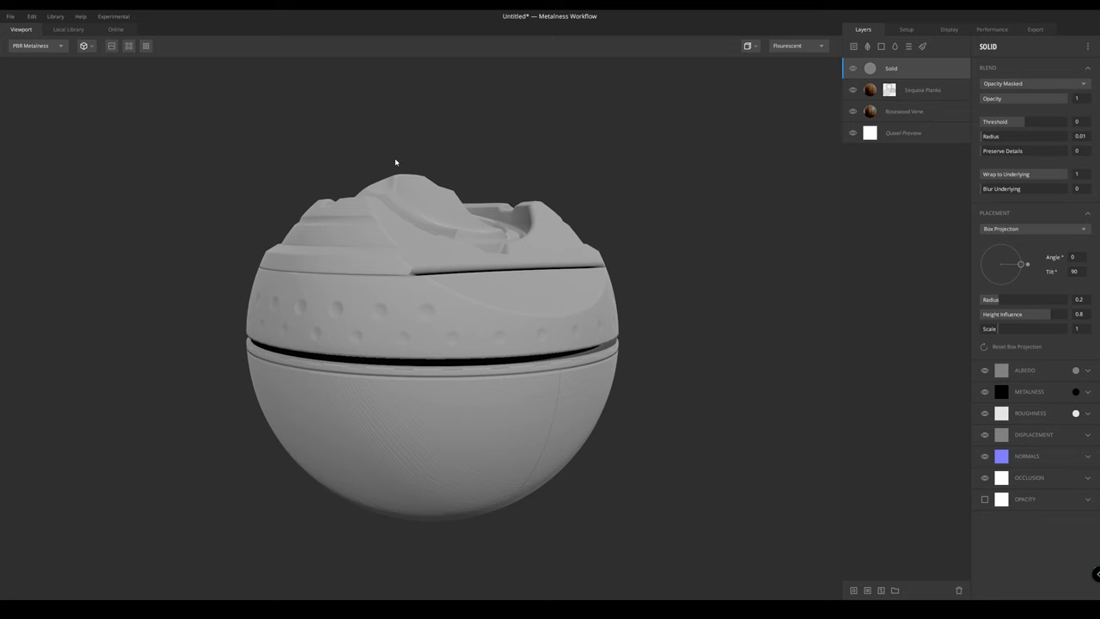
{"action": "left_click_drag", "start_coordinate": [395, 160], "coordinate": [378, 165]}
{"action": "scroll", "coordinate": [383, 182], "scroll_direction": "up", "scroll_amount": 2}
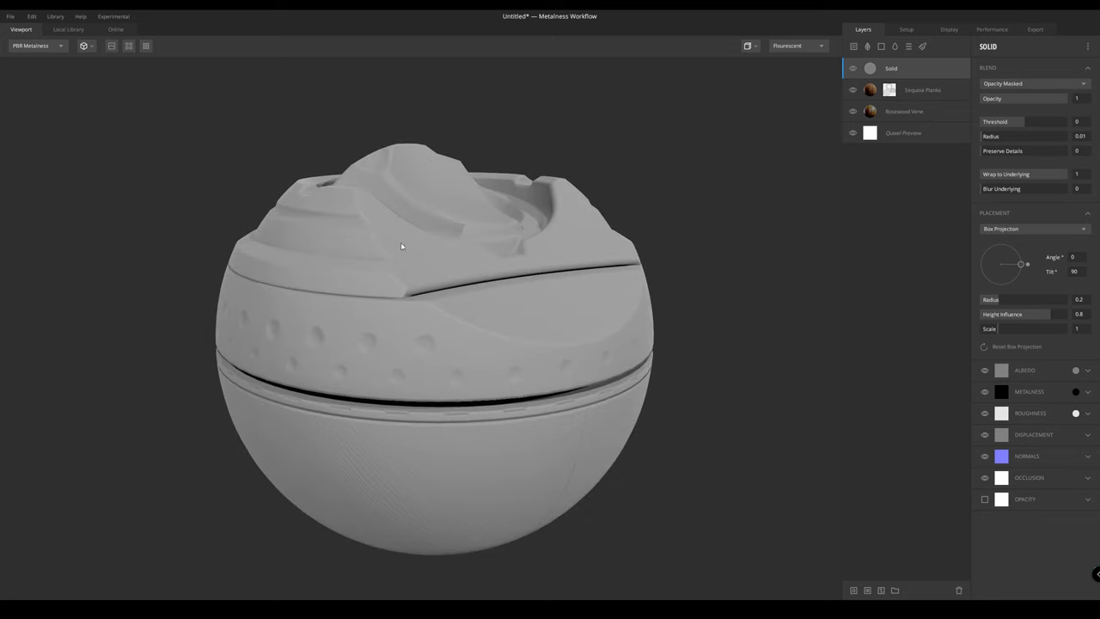
{"action": "left_click", "coordinate": [853, 590]}
{"action": "left_click_drag", "start_coordinate": [617, 140], "coordinate": [636, 222]}
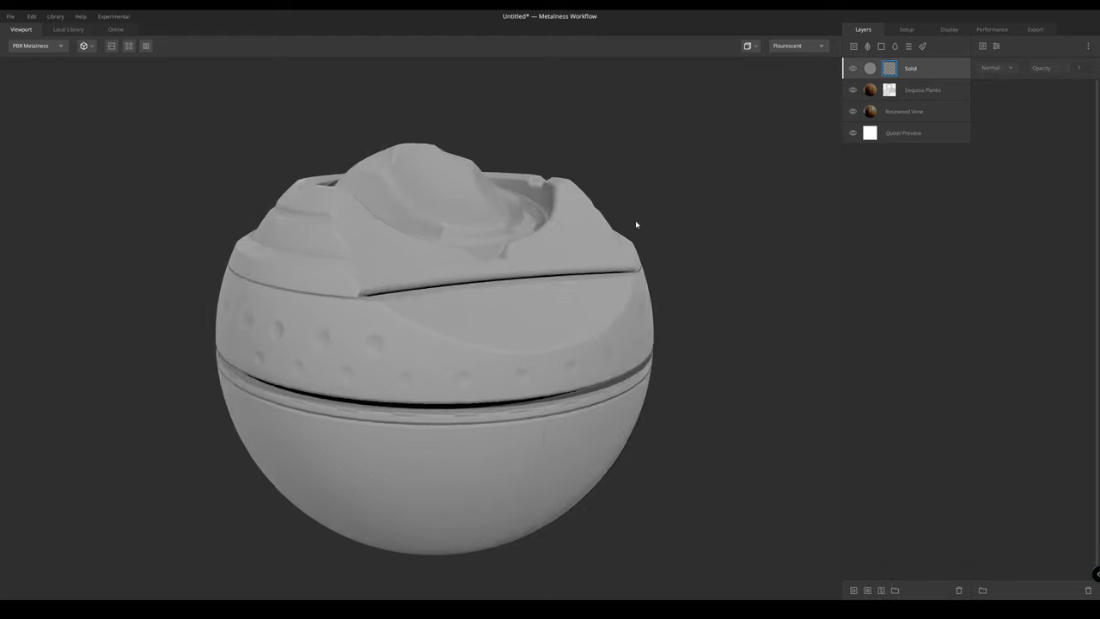
{"action": "left_click", "coordinate": [982, 47]}
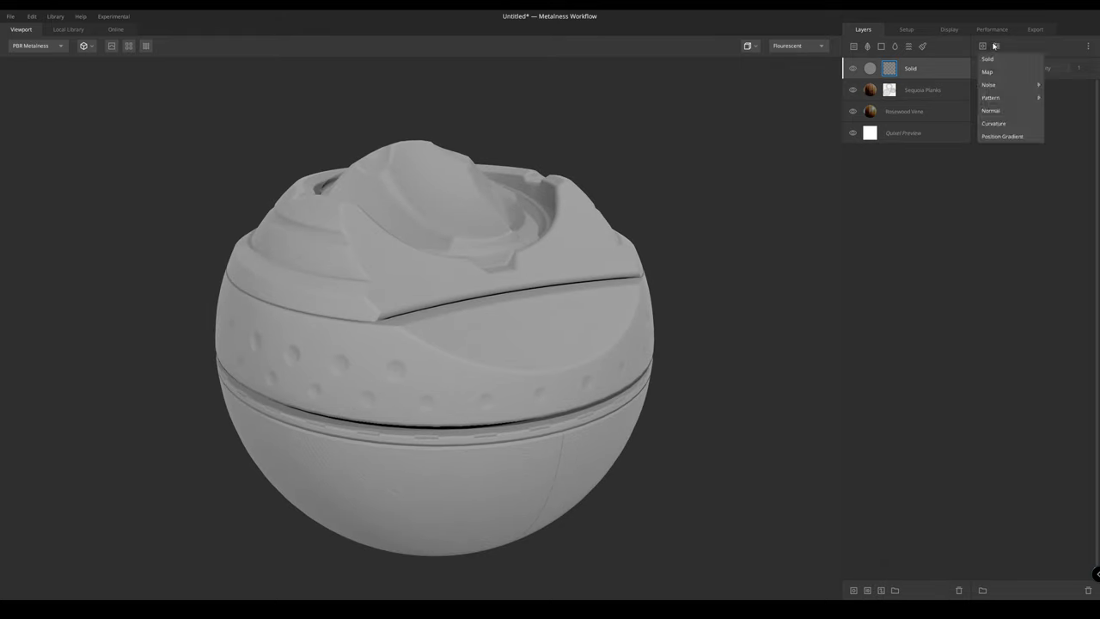
{"action": "left_click", "coordinate": [1006, 71]}
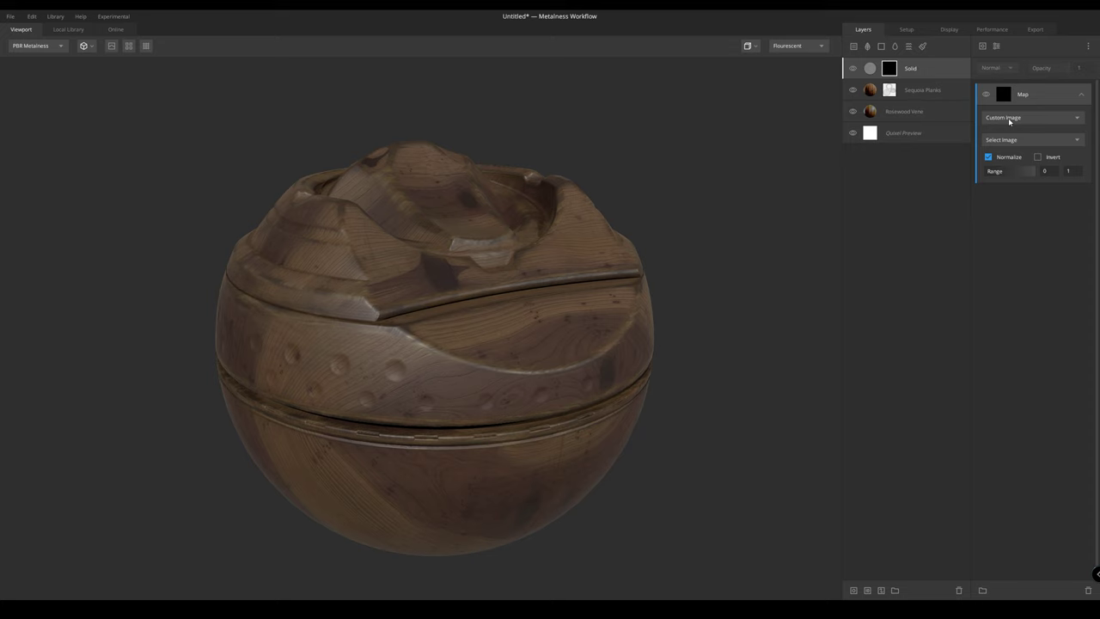
Set the Map component's source to Layer Map, using the albedo of the Rosewood Veneer 1X2 M layer
{"action": "left_click", "coordinate": [1009, 120]}
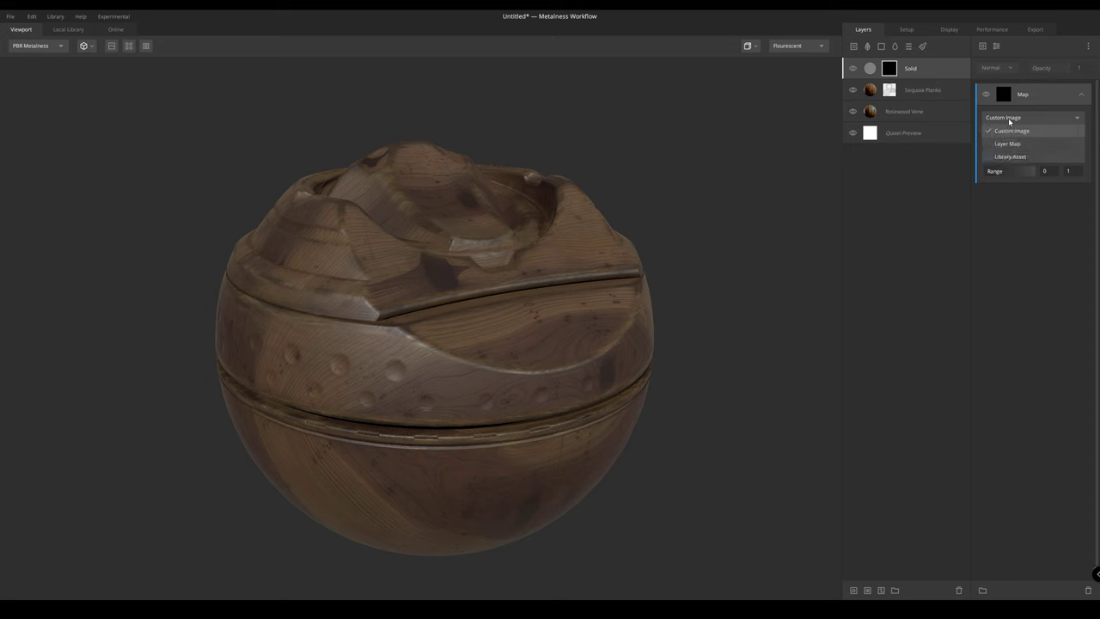
{"action": "left_click", "coordinate": [1004, 132]}
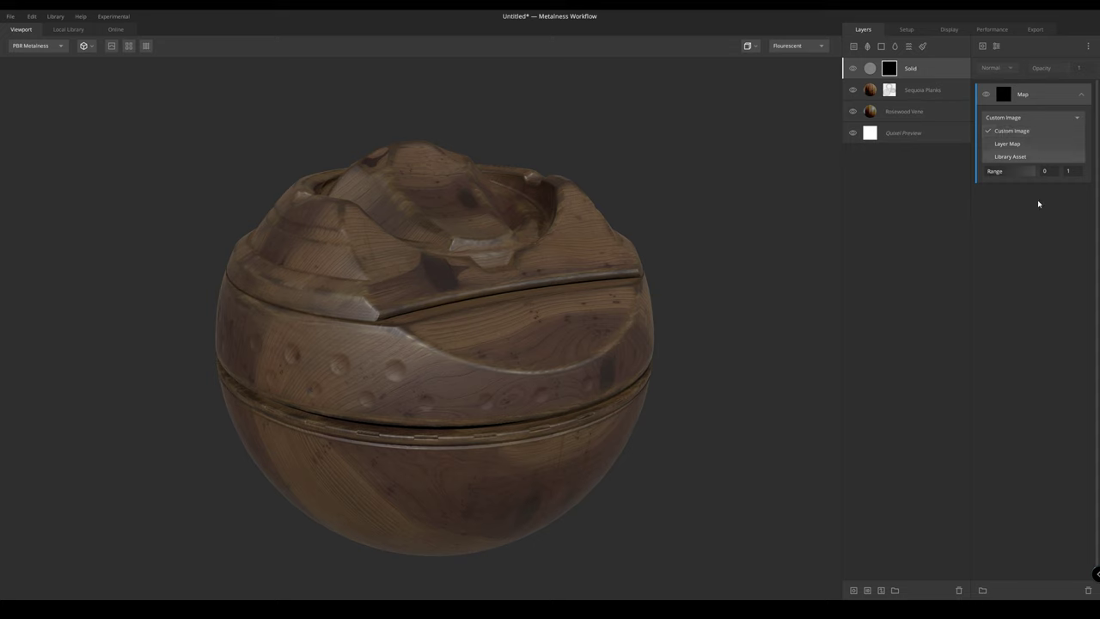
{"action": "left_click", "coordinate": [1010, 138]}
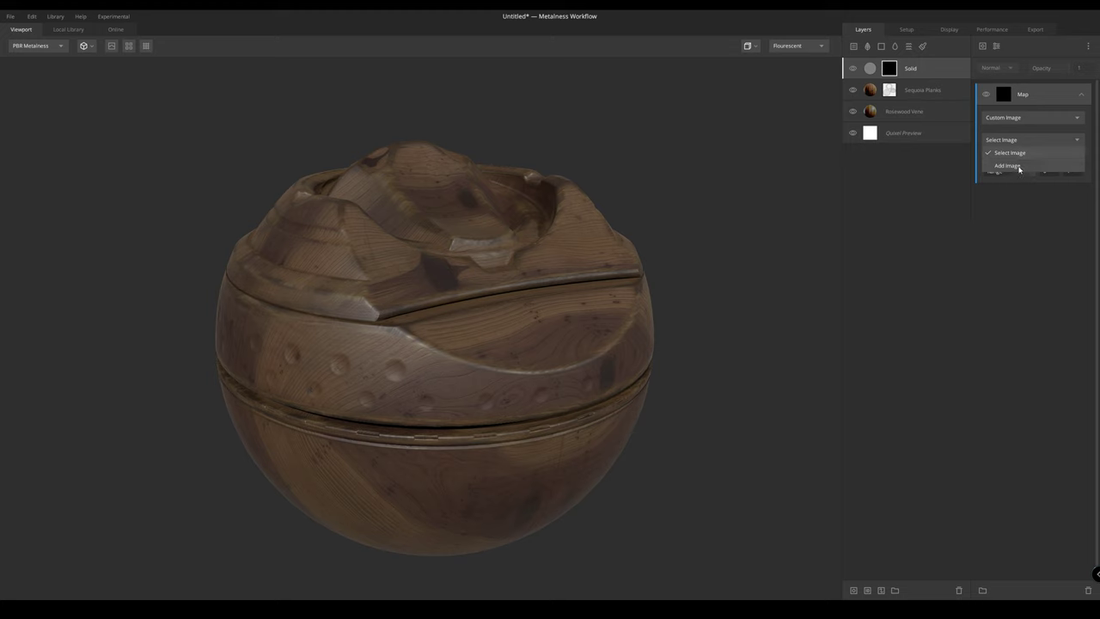
{"action": "left_click", "coordinate": [1023, 190]}
{"action": "left_click", "coordinate": [1014, 117]}
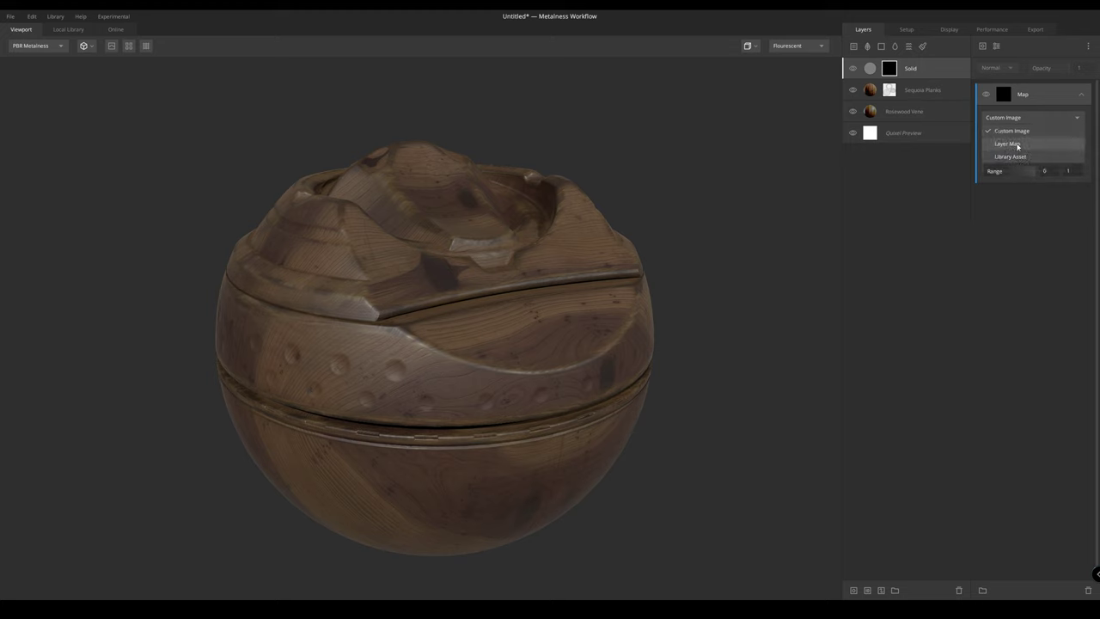
{"action": "left_click", "coordinate": [1018, 144]}
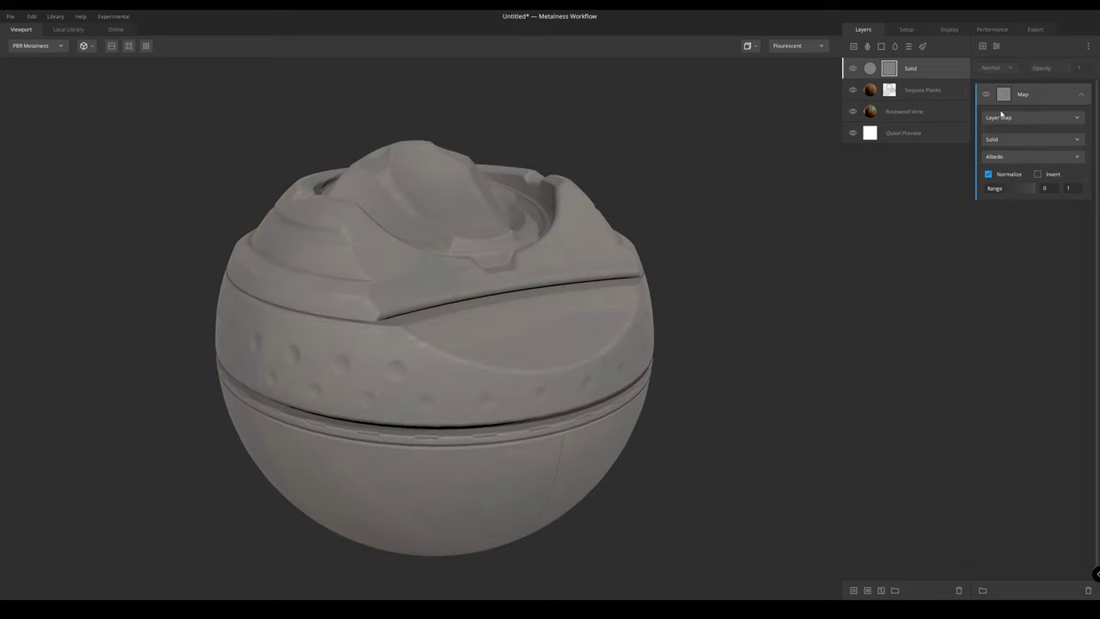
{"action": "left_click", "coordinate": [1002, 140]}
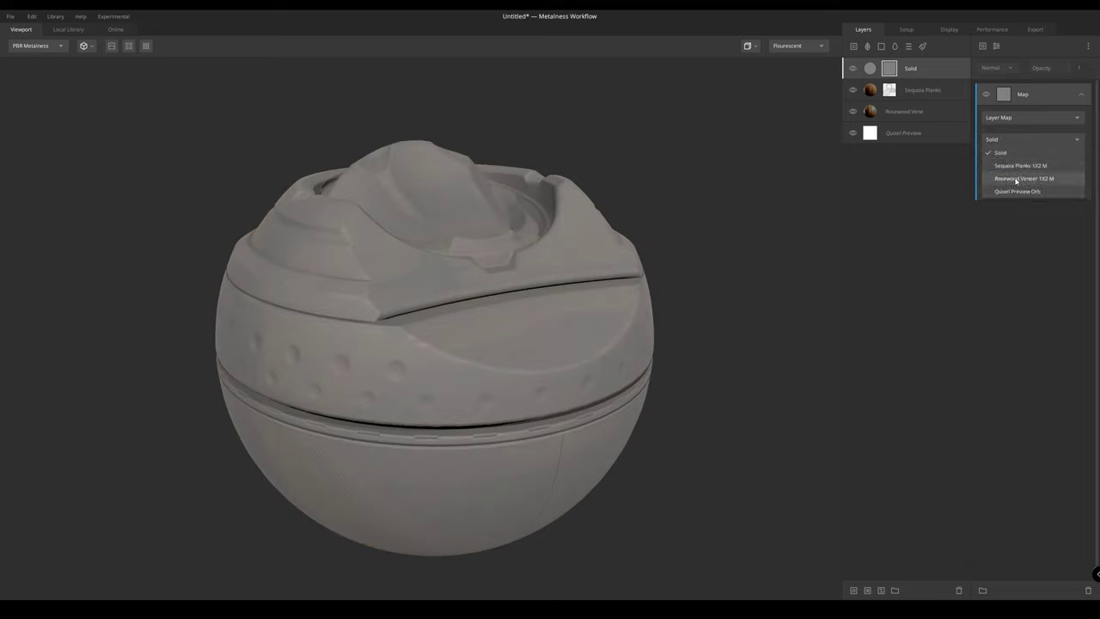
{"action": "left_click", "coordinate": [1016, 179]}
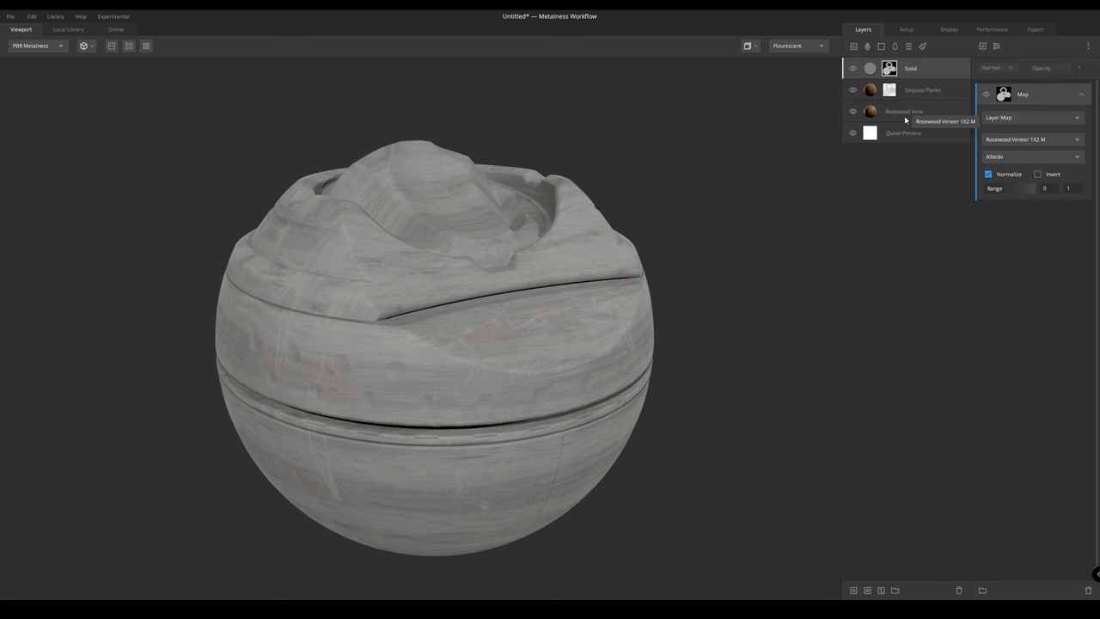
Rename the Rosewood Veneer layer to Base Wood and the Sequoia Planks layer to Grain Wood
{"action": "left_click", "coordinate": [907, 112]}
{"action": "type", "text": "Base"}
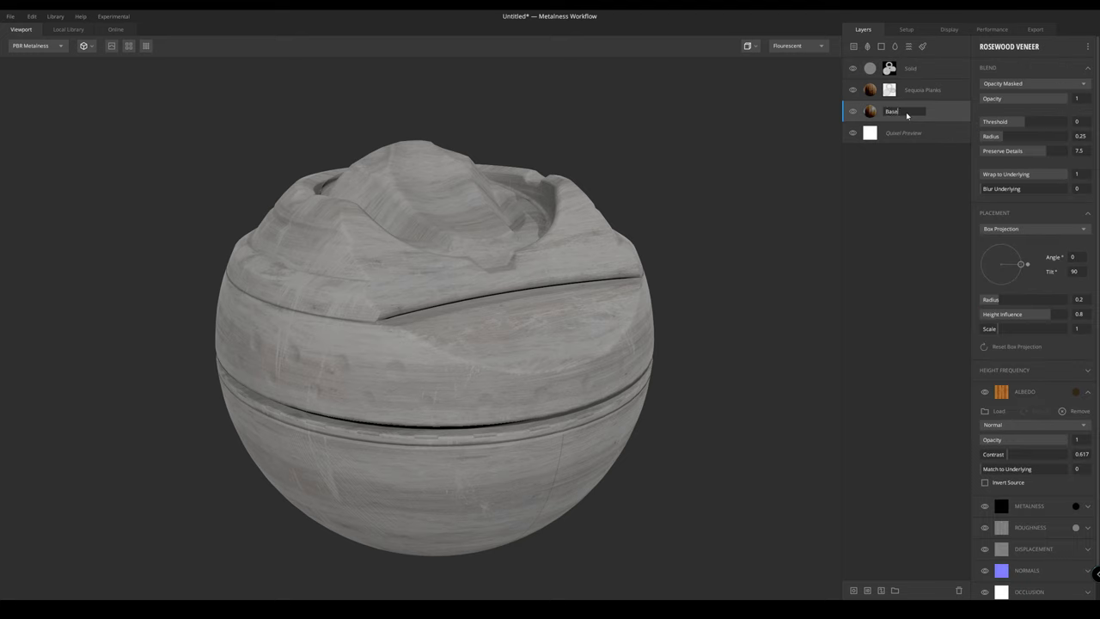
{"action": "type", "text": " Wood"}
{"action": "key", "text": "Return"}
{"action": "double_click", "coordinate": [915, 91]}
{"action": "type", "text": "G"}
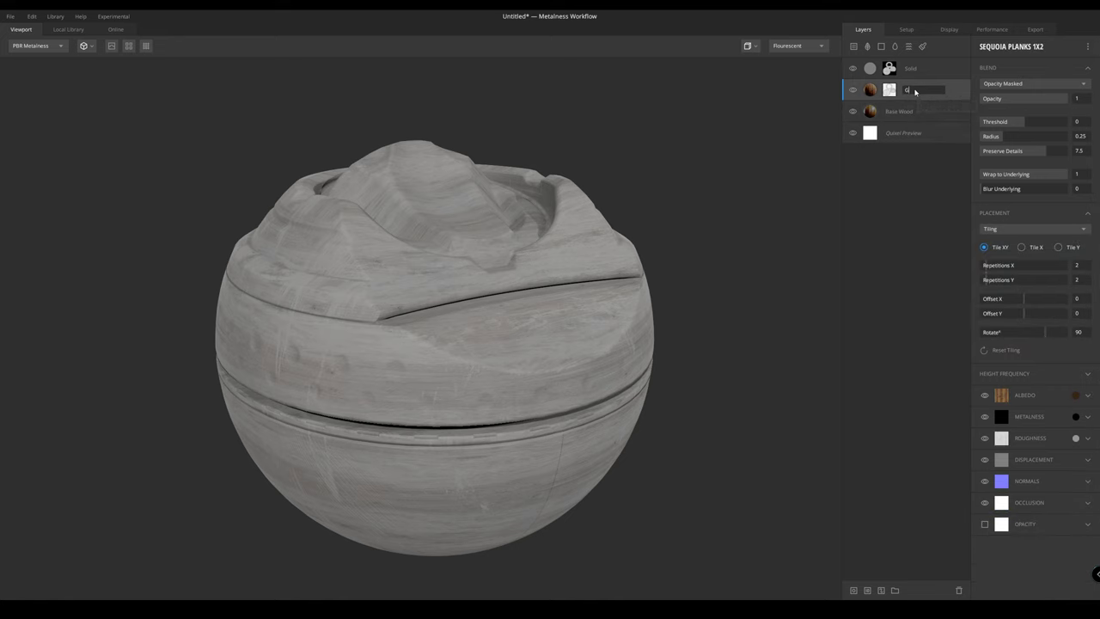
{"action": "type", "text": "rain Wood"}
{"action": "key", "text": "Return"}
Examine the Solid layer's mask on the ball and compare it with the isolated Base Wood layer
{"action": "left_click", "coordinate": [909, 65]}
{"action": "left_click", "coordinate": [890, 68]}
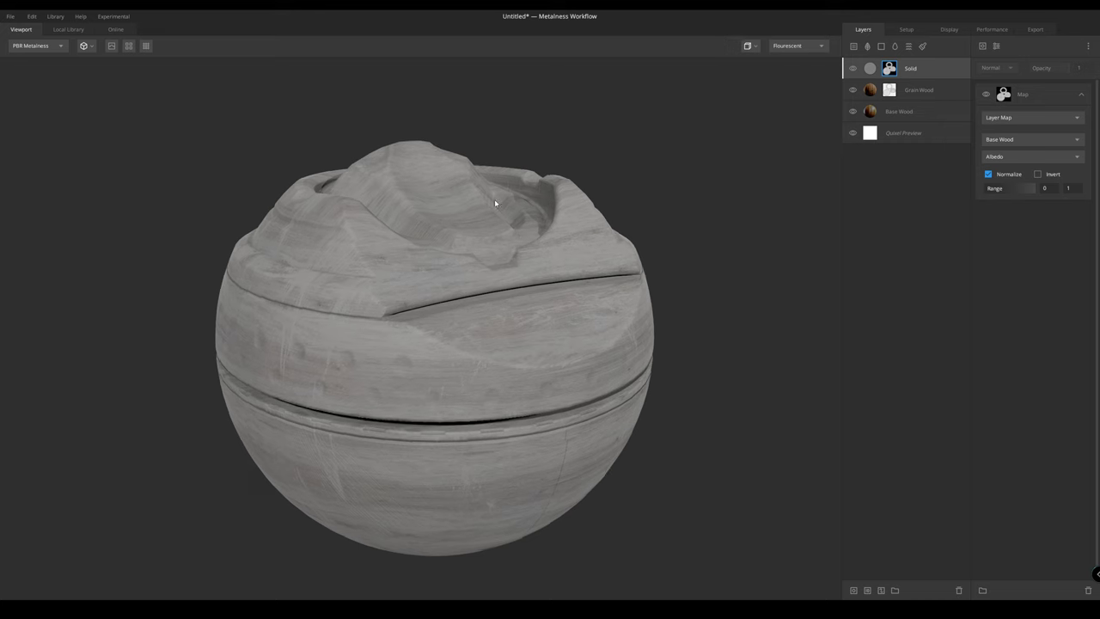
{"action": "left_click_drag", "start_coordinate": [503, 209], "coordinate": [430, 191]}
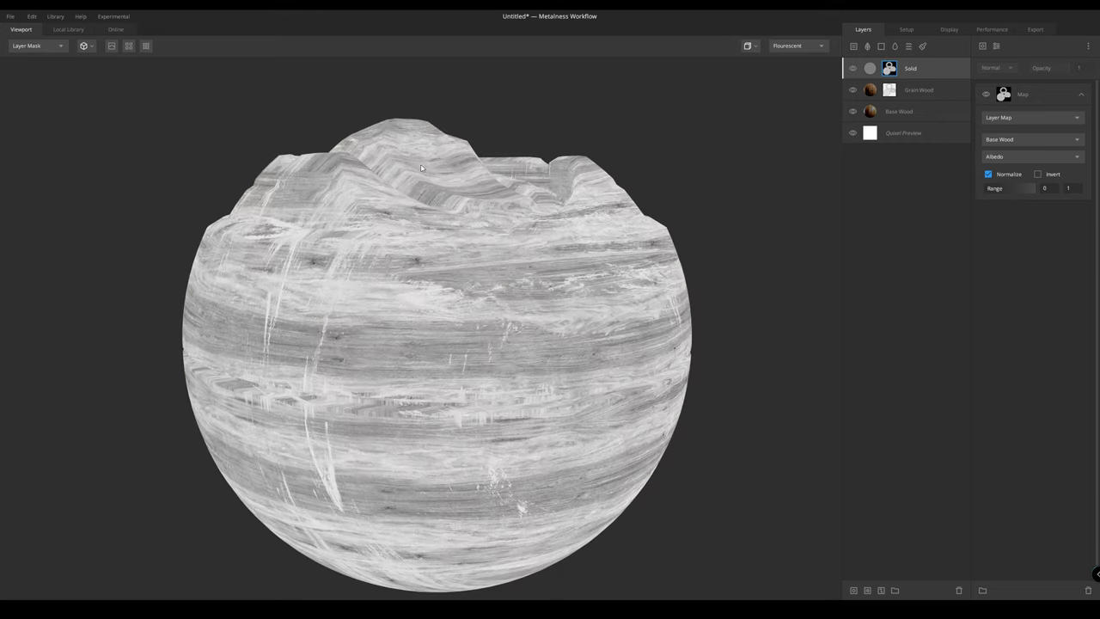
{"action": "left_click_drag", "start_coordinate": [613, 158], "coordinate": [641, 143]}
{"action": "scroll", "coordinate": [636, 146], "scroll_direction": "up", "scroll_amount": 1}
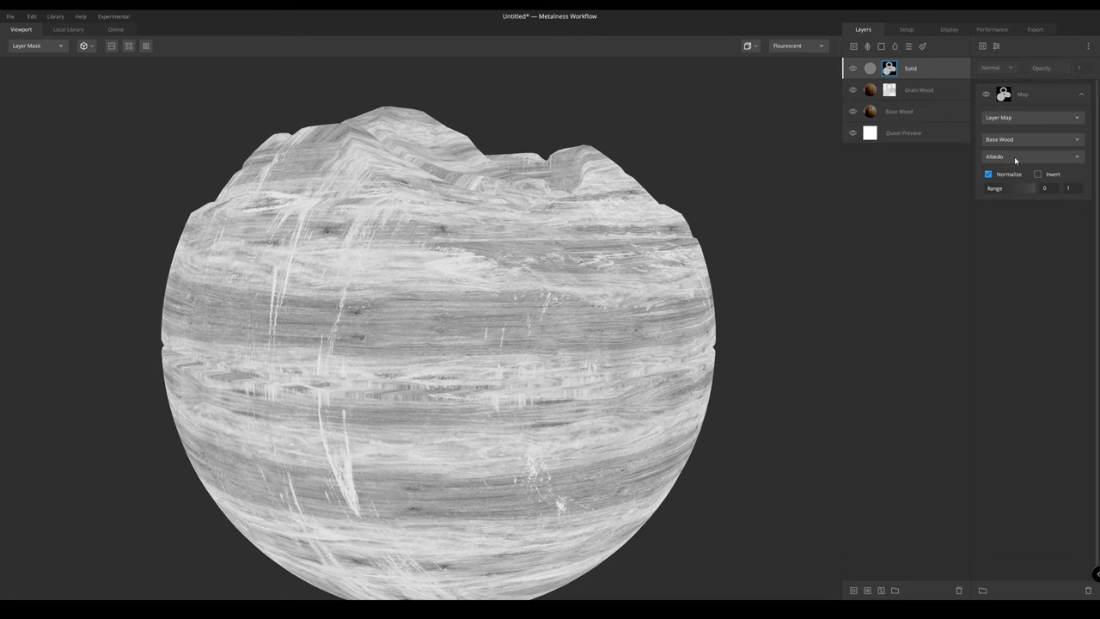
{"action": "left_click", "coordinate": [899, 111]}
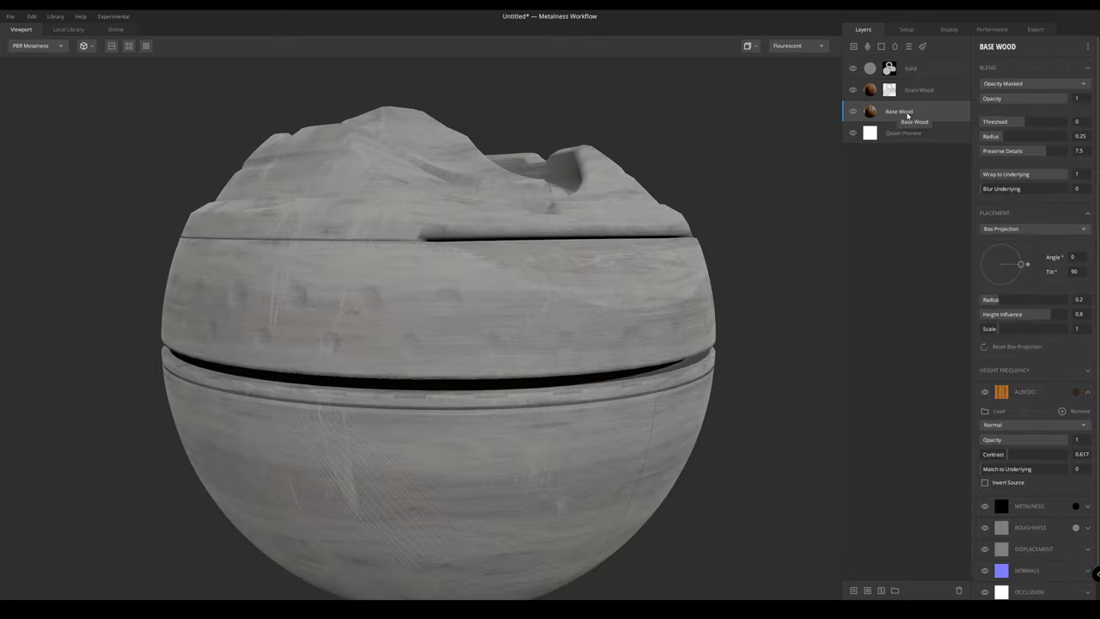
{"action": "left_click", "coordinate": [852, 111], "text": "alt"}
{"action": "left_click", "coordinate": [853, 111], "text": "alt"}
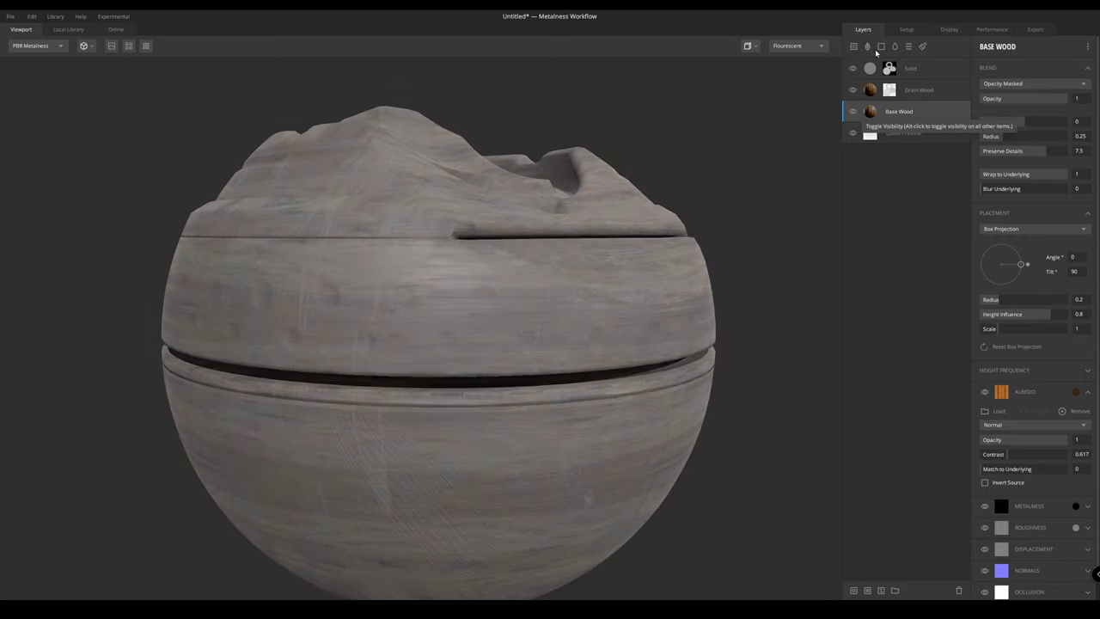
Invert the Base Wood albedo map in the Solid layer's mask and set its range to 0.216 and 0.345
{"action": "left_click", "coordinate": [932, 70]}
{"action": "left_click", "coordinate": [891, 71]}
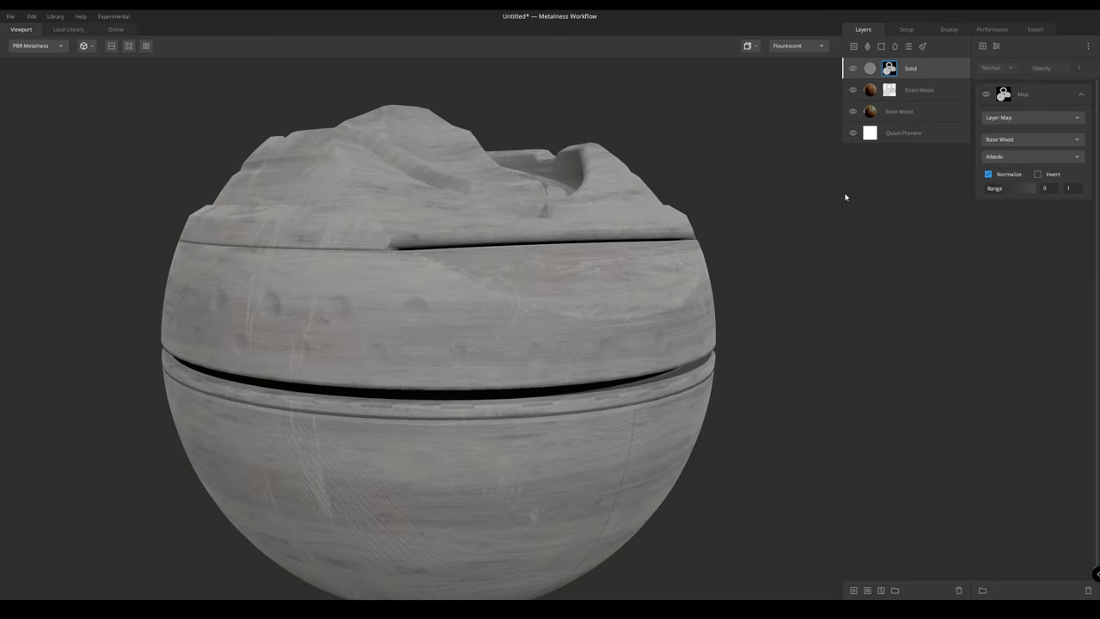
{"action": "left_click", "coordinate": [1030, 154]}
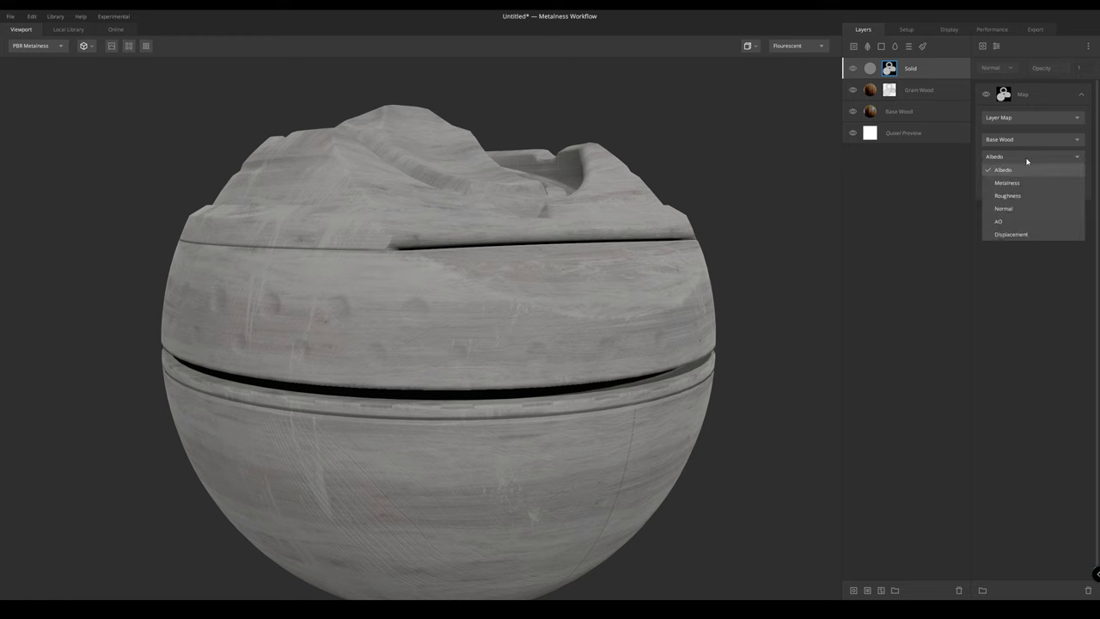
{"action": "left_click", "coordinate": [1014, 245]}
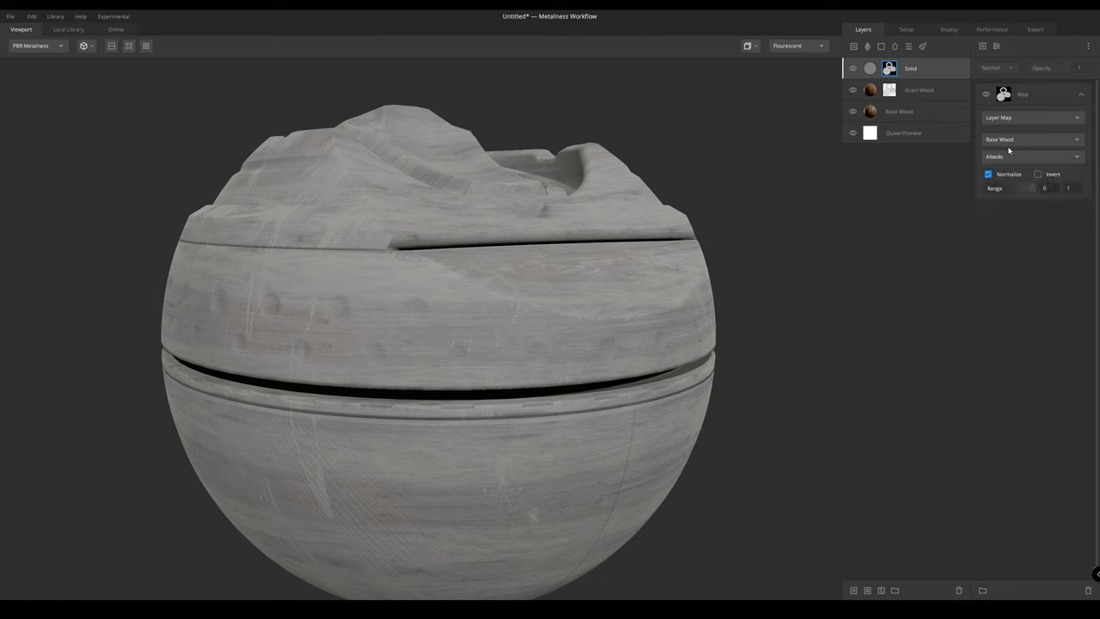
{"action": "mouse_move", "coordinate": [986, 188]}
{"action": "left_mouse_down"}
{"action": "mouse_move", "coordinate": [1033, 188]}
{"action": "mouse_move", "coordinate": [1001, 189]}
{"action": "left_mouse_up"}
{"action": "left_click", "coordinate": [1039, 174]}
{"action": "scroll", "coordinate": [548, 281], "scroll_direction": "down", "scroll_amount": 3}
{"action": "mouse_move", "coordinate": [549, 281]}
{"action": "left_mouse_down"}
{"action": "mouse_move", "coordinate": [688, 281]}
{"action": "mouse_move", "coordinate": [548, 281]}
{"action": "left_mouse_up"}
{"action": "key", "text": "m"}
{"action": "left_click_drag", "start_coordinate": [468, 281], "coordinate": [580, 270]}
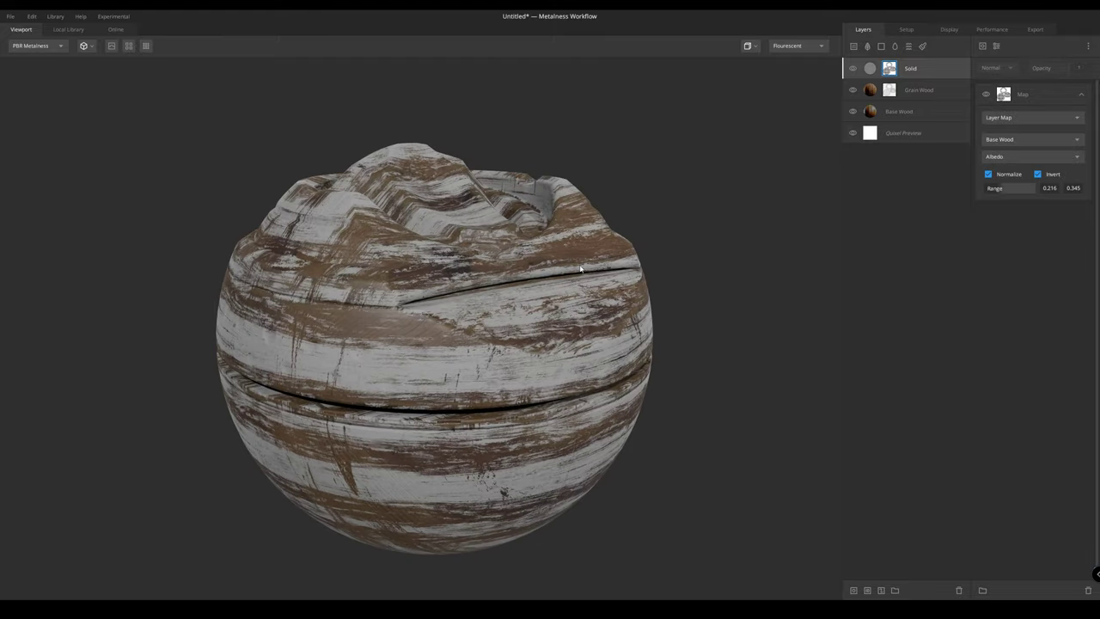
{"action": "left_click", "coordinate": [1025, 103]}
{"action": "left_click", "coordinate": [996, 47]}
{"action": "left_click", "coordinate": [1027, 45]}
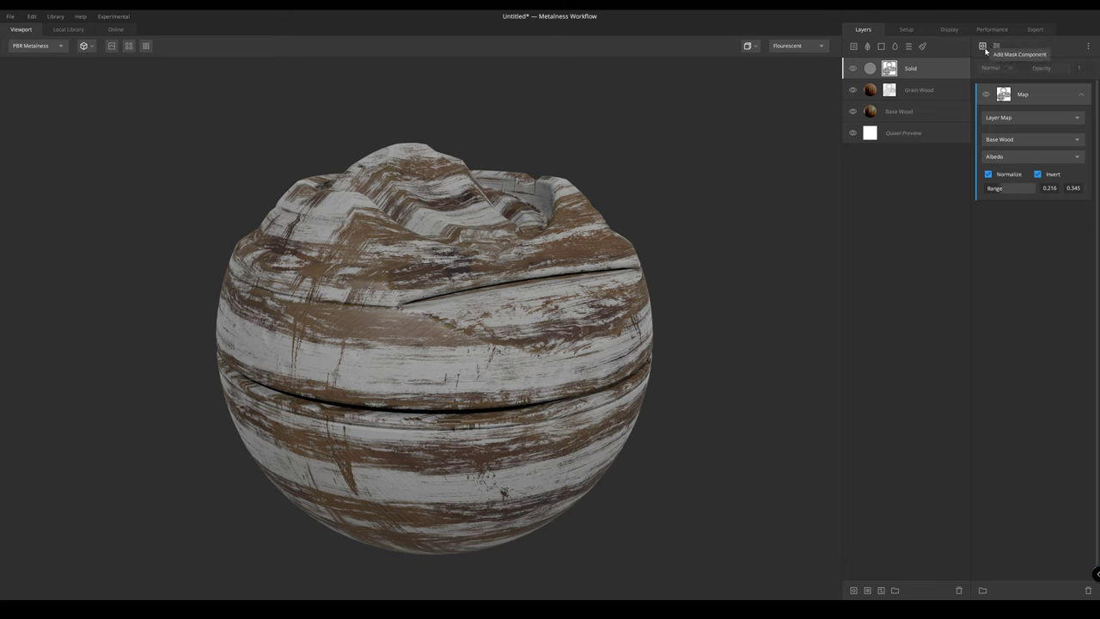
{"action": "left_click", "coordinate": [994, 45]}
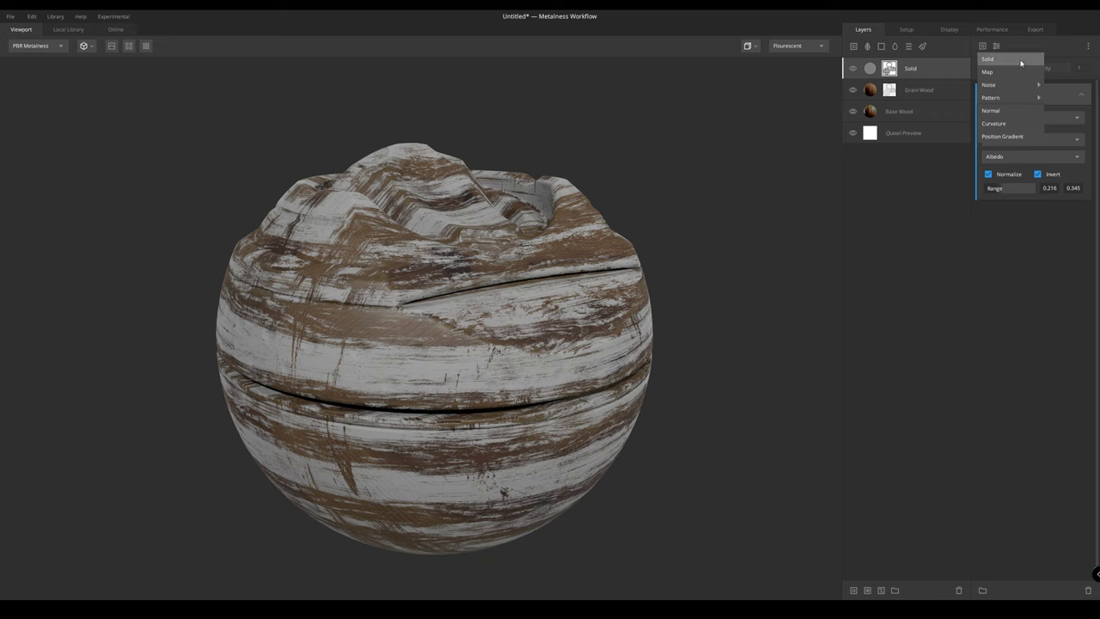
{"action": "mouse_move", "coordinate": [1014, 93]}
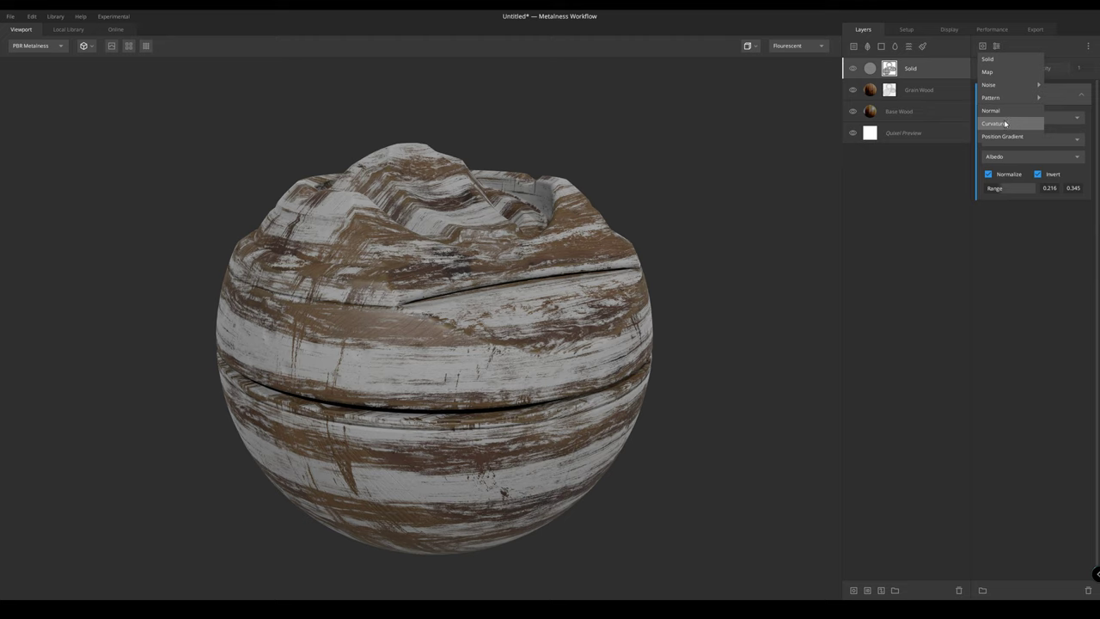
{"action": "left_click", "coordinate": [1000, 267]}
Add a Brightness/Contrast modifier to the Solid layer's mask with brightness -1 and contrast 3
{"action": "left_click", "coordinate": [996, 45]}
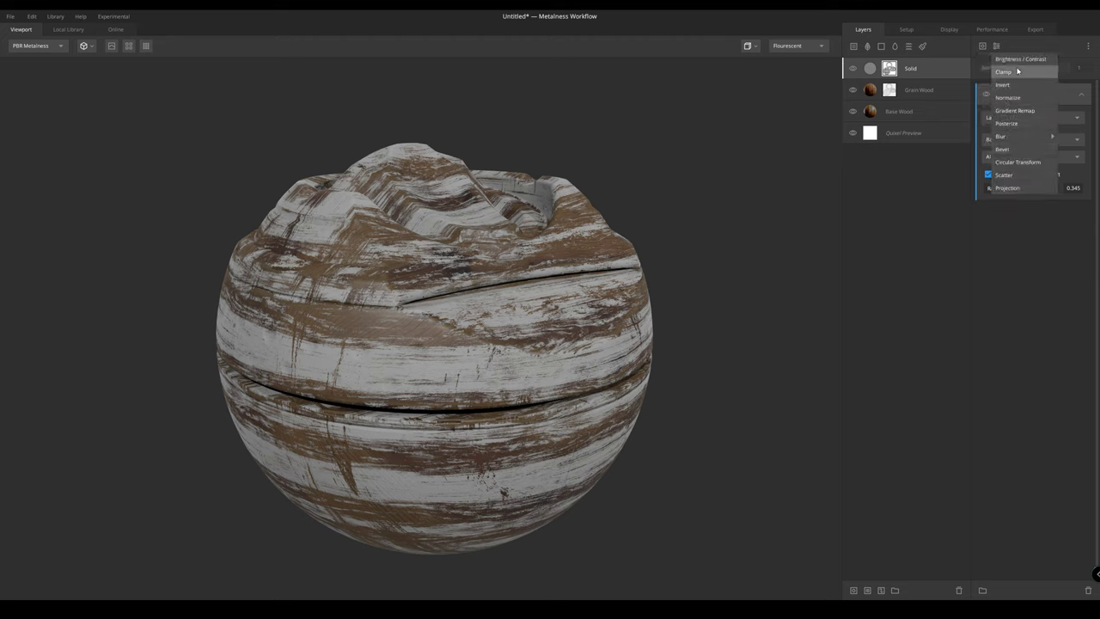
{"action": "left_click", "coordinate": [1014, 60]}
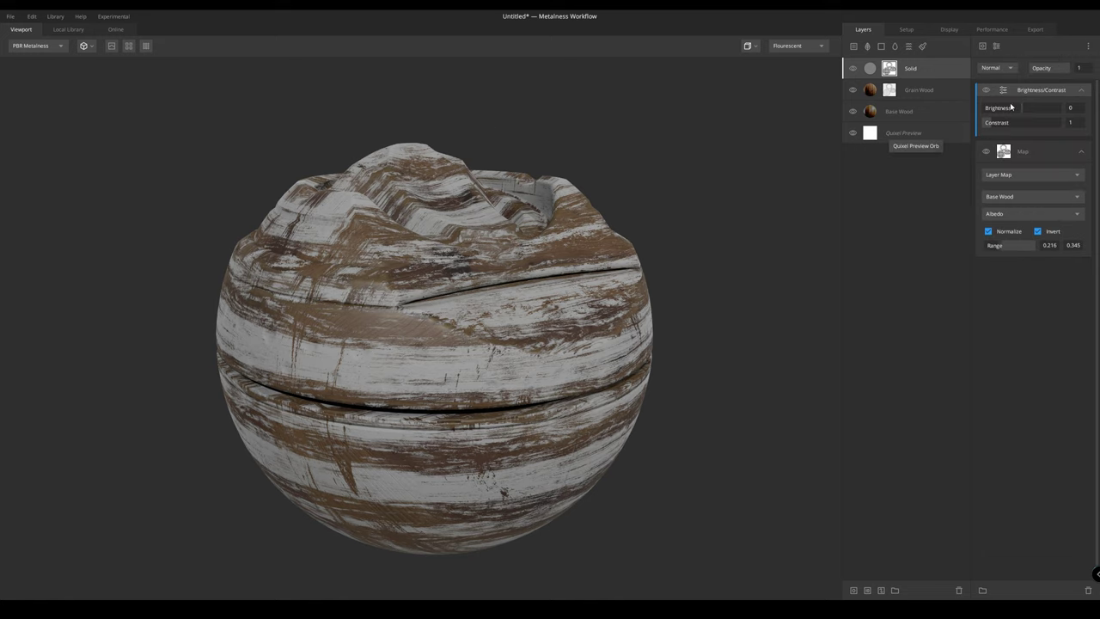
{"action": "left_click_drag", "start_coordinate": [1020, 107], "coordinate": [916, 107]}
{"action": "mouse_move", "coordinate": [992, 122]}
{"action": "left_mouse_down"}
{"action": "mouse_move", "coordinate": [1014, 124]}
{"action": "mouse_move", "coordinate": [1002, 123]}
{"action": "left_mouse_up"}
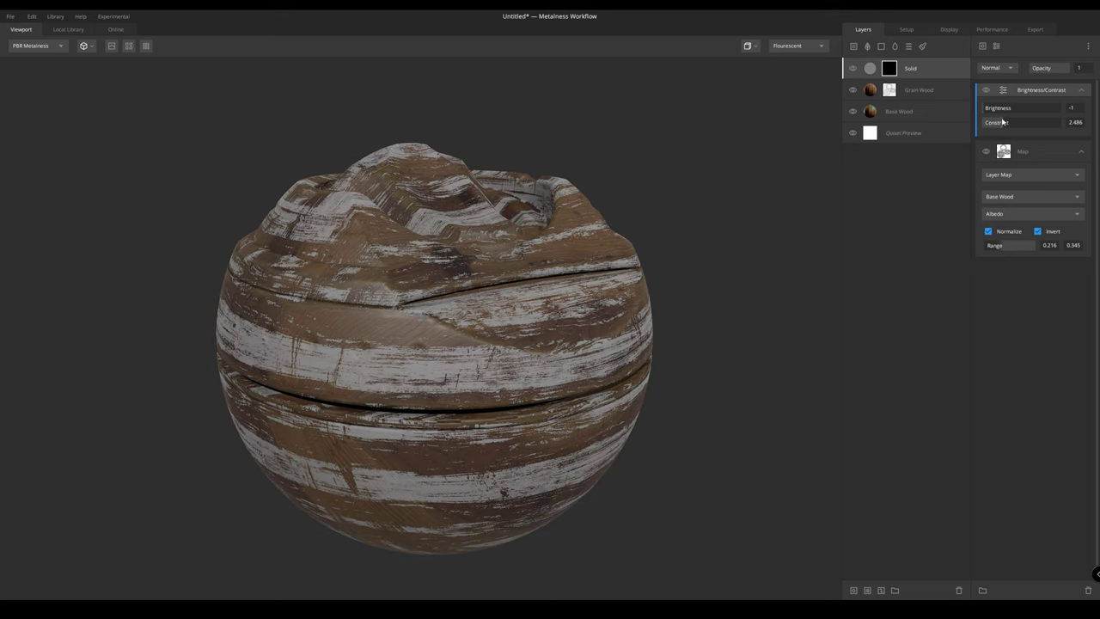
{"action": "left_click", "coordinate": [1078, 122]}
{"action": "type", "text": "3"}
{"action": "key", "text": "Return"}
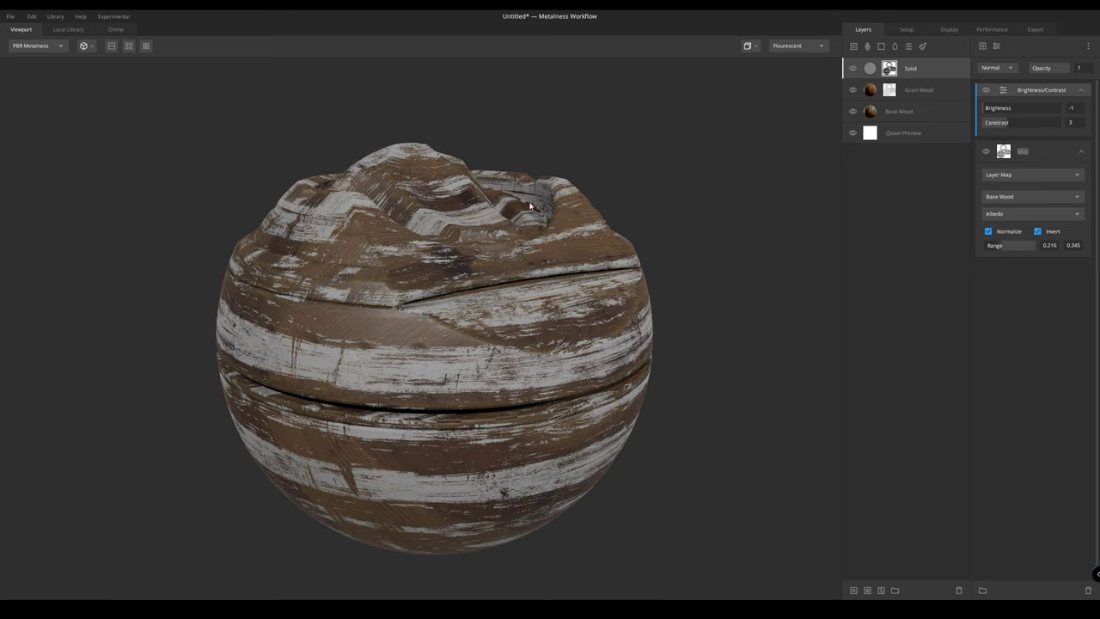
Adjust the range of the Base Wood albedo map in the Solid layer's mask to reduce the paint to thin, sparse streaks
{"action": "left_click_drag", "start_coordinate": [532, 203], "coordinate": [565, 181]}
{"action": "scroll", "coordinate": [565, 180], "scroll_direction": "up", "scroll_amount": 2}
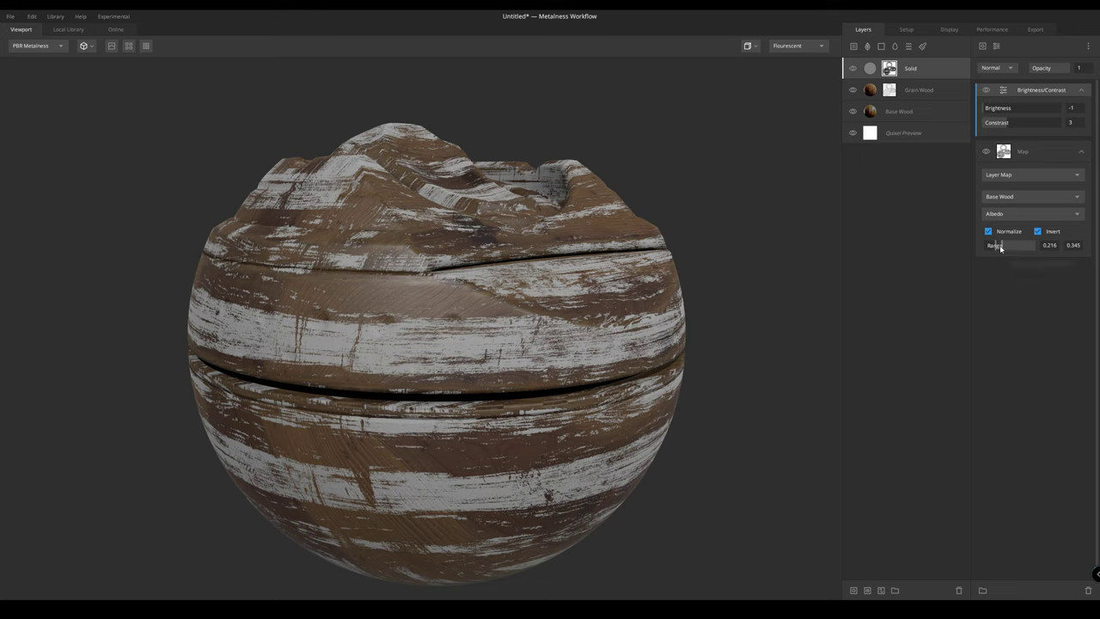
{"action": "left_click_drag", "start_coordinate": [1002, 246], "coordinate": [1007, 247], "text": "shift"}
{"action": "scroll", "coordinate": [595, 280], "scroll_direction": "down", "scroll_amount": 2}
{"action": "mouse_move", "coordinate": [595, 280]}
{"action": "left_mouse_down"}
{"action": "mouse_move", "coordinate": [729, 252]}
{"action": "mouse_move", "coordinate": [548, 272]}
{"action": "mouse_move", "coordinate": [519, 300]}
{"action": "mouse_move", "coordinate": [140, 273]}
{"action": "mouse_move", "coordinate": [486, 304]}
{"action": "mouse_move", "coordinate": [464, 300]}
{"action": "left_mouse_up"}
{"action": "scroll", "coordinate": [518, 299], "scroll_direction": "up", "scroll_amount": 3}
{"action": "scroll", "coordinate": [464, 301], "scroll_direction": "down", "scroll_amount": 2}
Disable the Solid layer's albedo channel so that it no longer colours the ball
{"action": "left_click", "coordinate": [912, 71]}
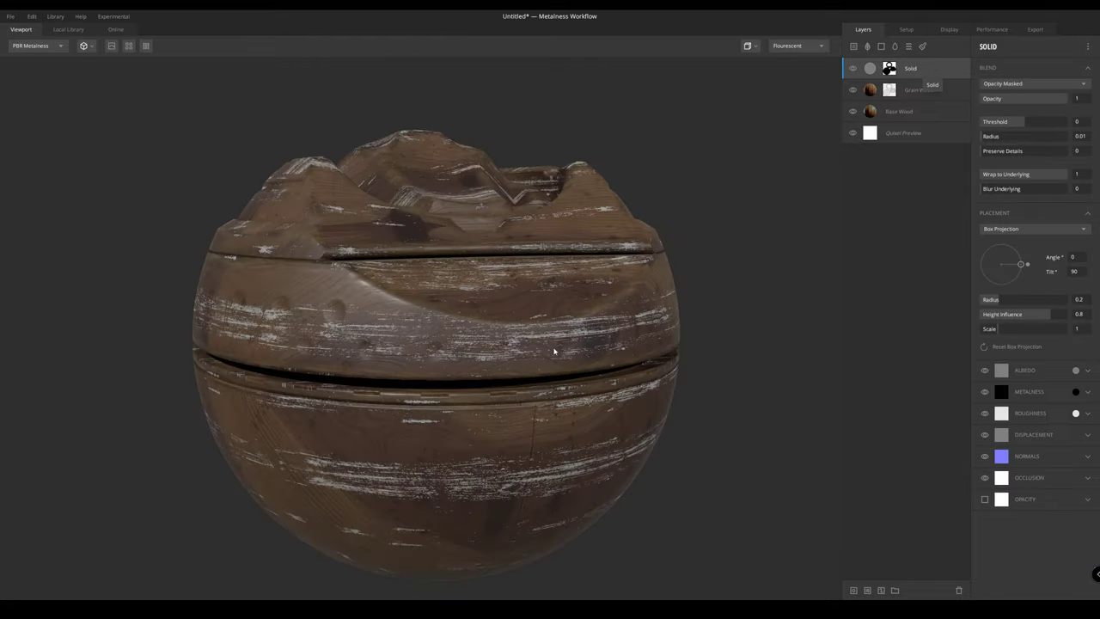
{"action": "left_click", "coordinate": [984, 370]}
{"action": "left_click_drag", "start_coordinate": [471, 207], "coordinate": [386, 287]}
{"action": "scroll", "coordinate": [439, 327], "scroll_direction": "up", "scroll_amount": 5}
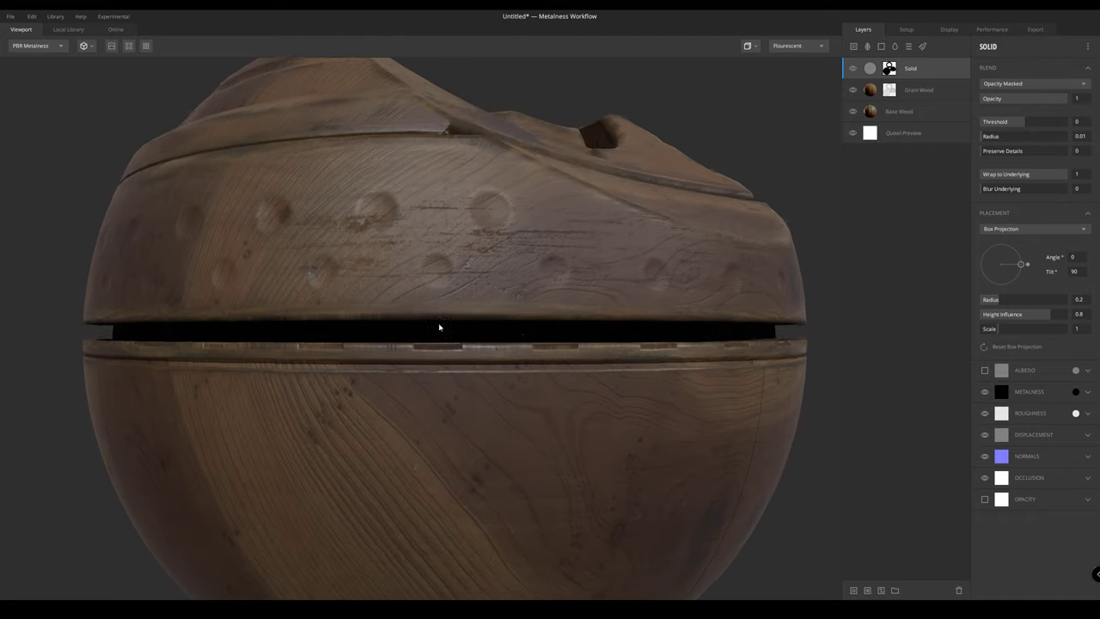
{"action": "left_click_drag", "start_coordinate": [506, 335], "coordinate": [492, 367]}
{"action": "left_click_drag", "start_coordinate": [496, 268], "coordinate": [400, 277]}
Compare the ball's roughness and normal previews with the full PBR Metalness shading
{"action": "key", "text": "4"}
{"action": "key", "text": "1"}
{"action": "scroll", "coordinate": [442, 275], "scroll_direction": "down", "scroll_amount": 5}
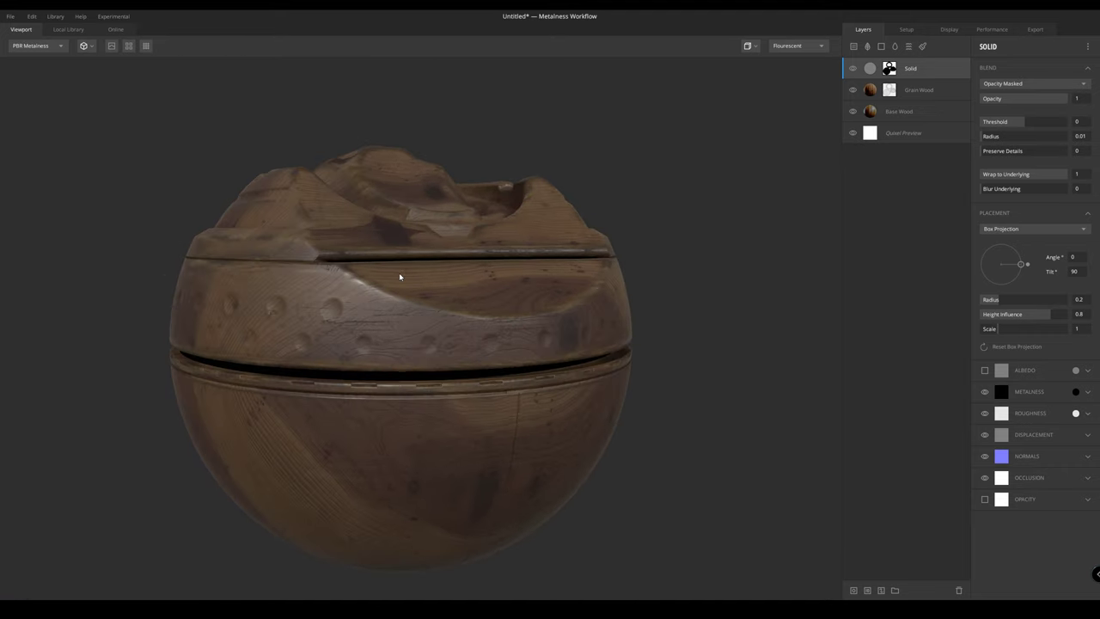
{"action": "left_click_drag", "start_coordinate": [320, 300], "coordinate": [330, 325]}
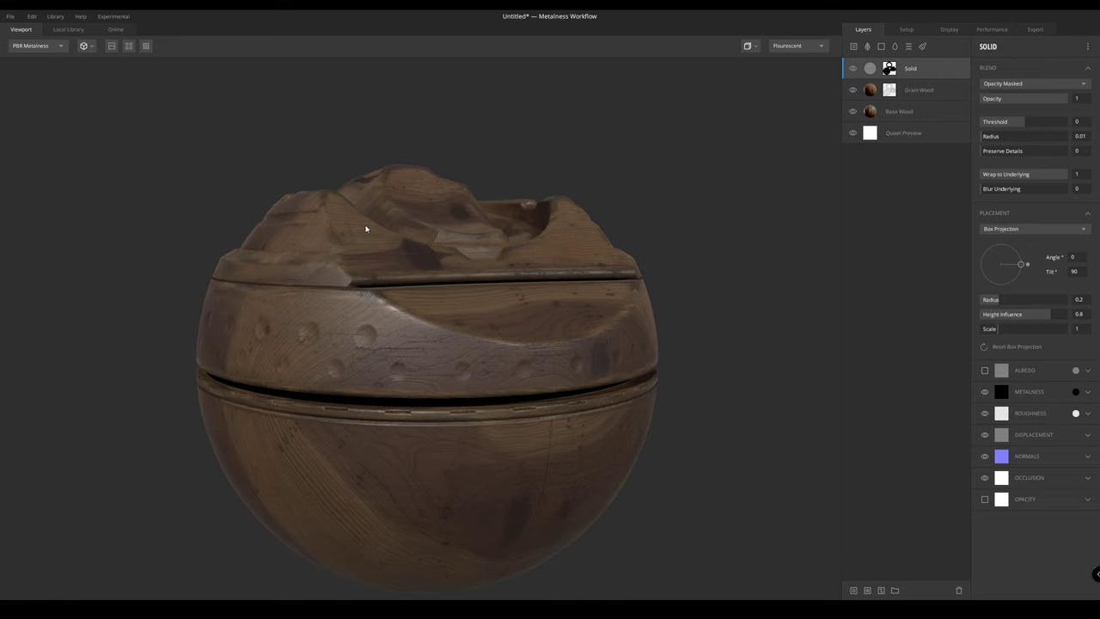
{"action": "key", "text": "2"}
{"action": "key", "text": "3"}
{"action": "key", "text": "4"}
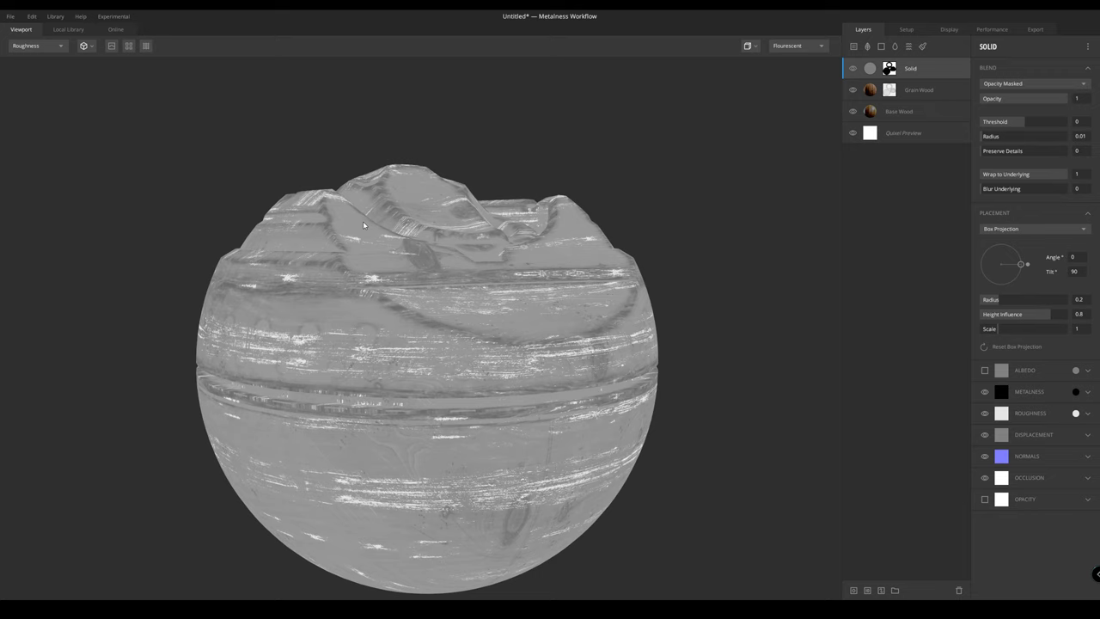
{"action": "key", "text": "1"}
{"action": "key", "text": "3"}
{"action": "key", "text": "2"}
{"action": "key", "text": "4"}
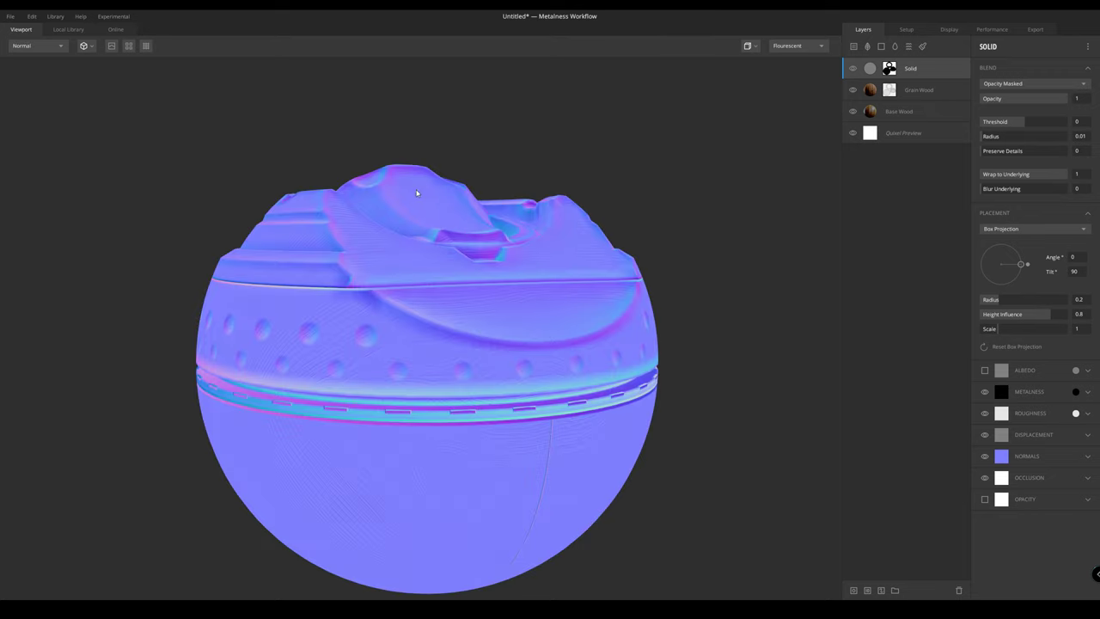
{"action": "left_click_drag", "start_coordinate": [388, 264], "coordinate": [407, 284]}
{"action": "scroll", "coordinate": [412, 297], "scroll_direction": "up", "scroll_amount": 3}
{"action": "key", "text": "1"}
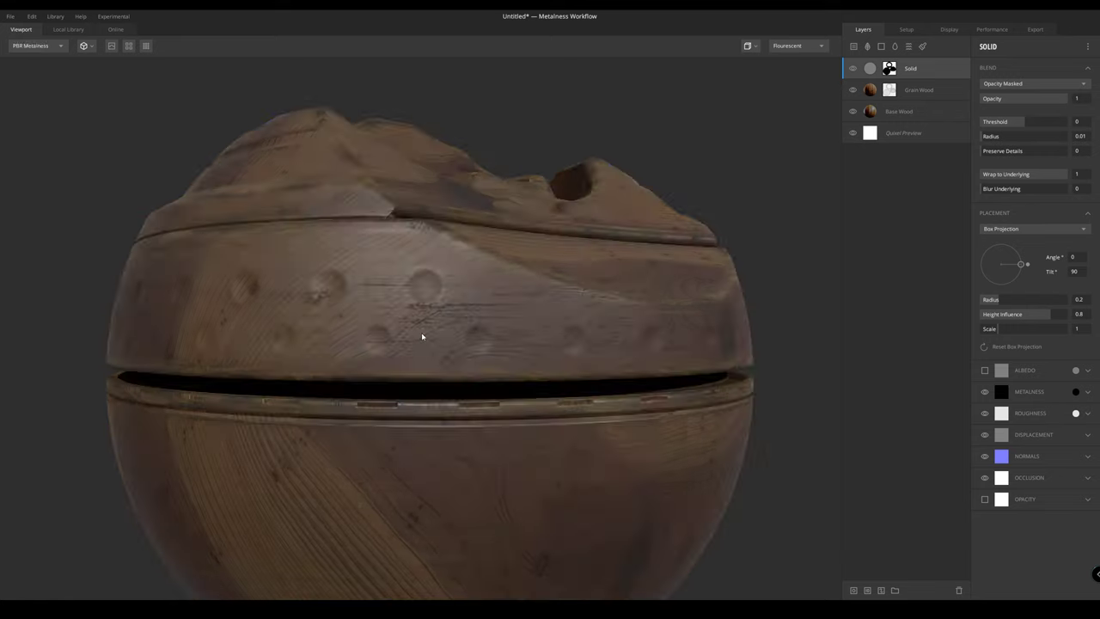
{"action": "key", "text": "2"}
{"action": "key", "text": "4"}
{"action": "scroll", "coordinate": [463, 235], "scroll_direction": "up", "scroll_amount": 2}
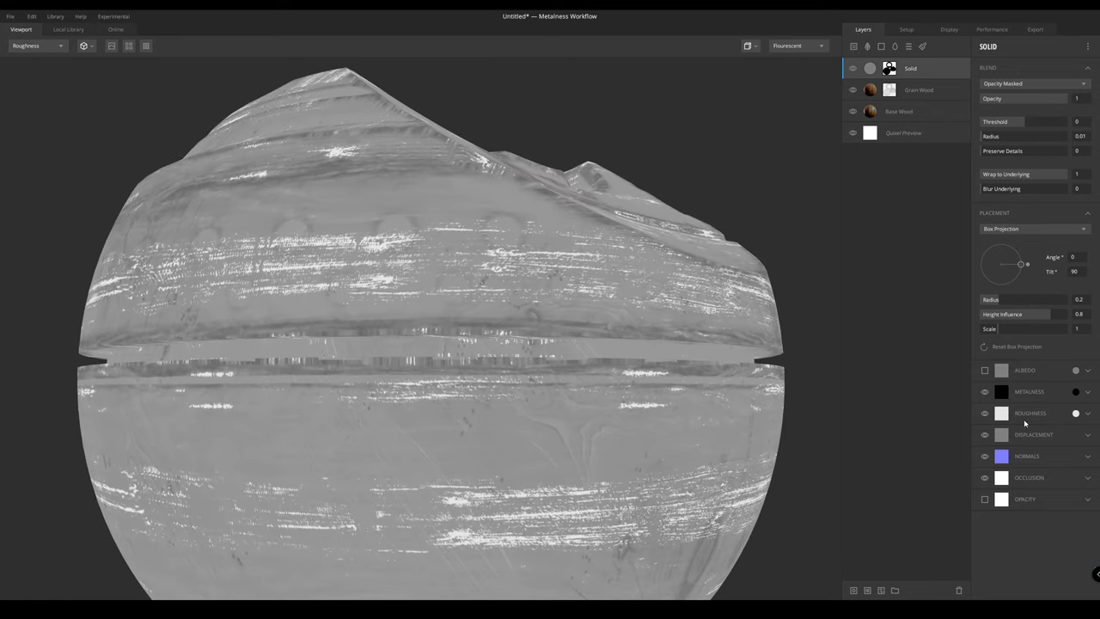
Set the blend mode of the Solid layer's roughness channel to Overlay
{"action": "left_click", "coordinate": [1089, 414]}
{"action": "left_click", "coordinate": [1015, 446]}
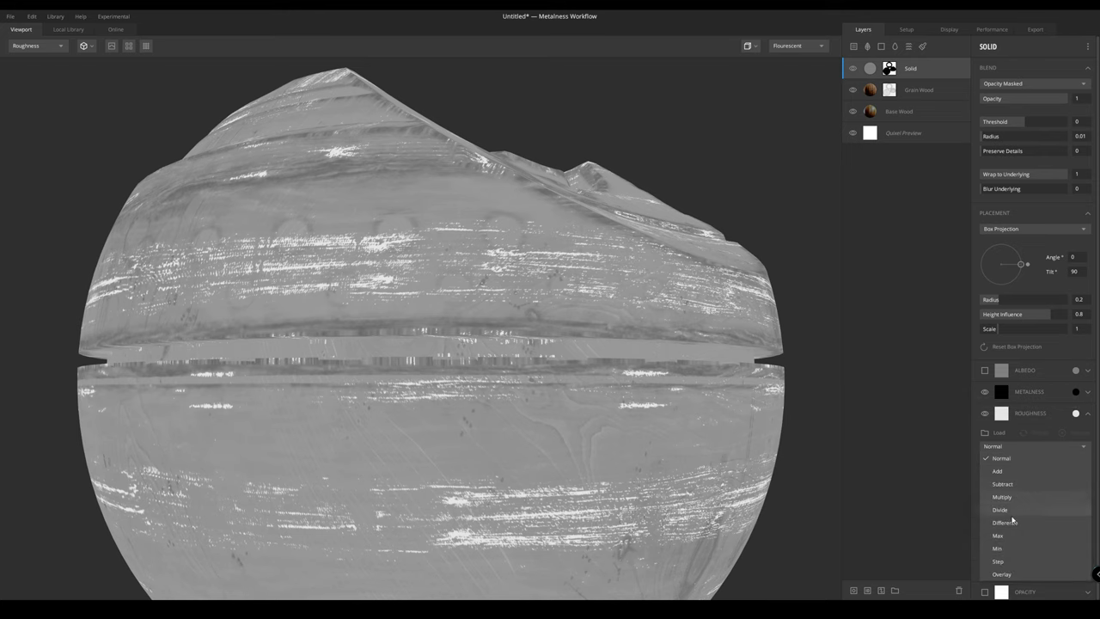
{"action": "left_click", "coordinate": [1009, 574]}
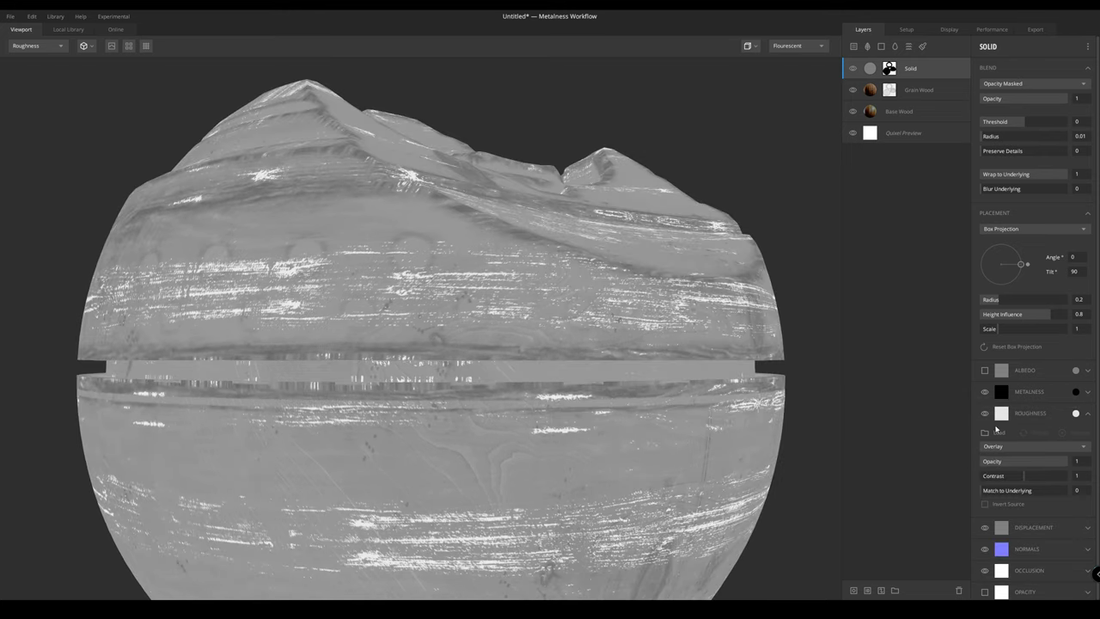
Darken the Solid layer's roughness color to a mid grey with a value of about 60 and apply it
{"action": "left_click", "coordinate": [1076, 414]}
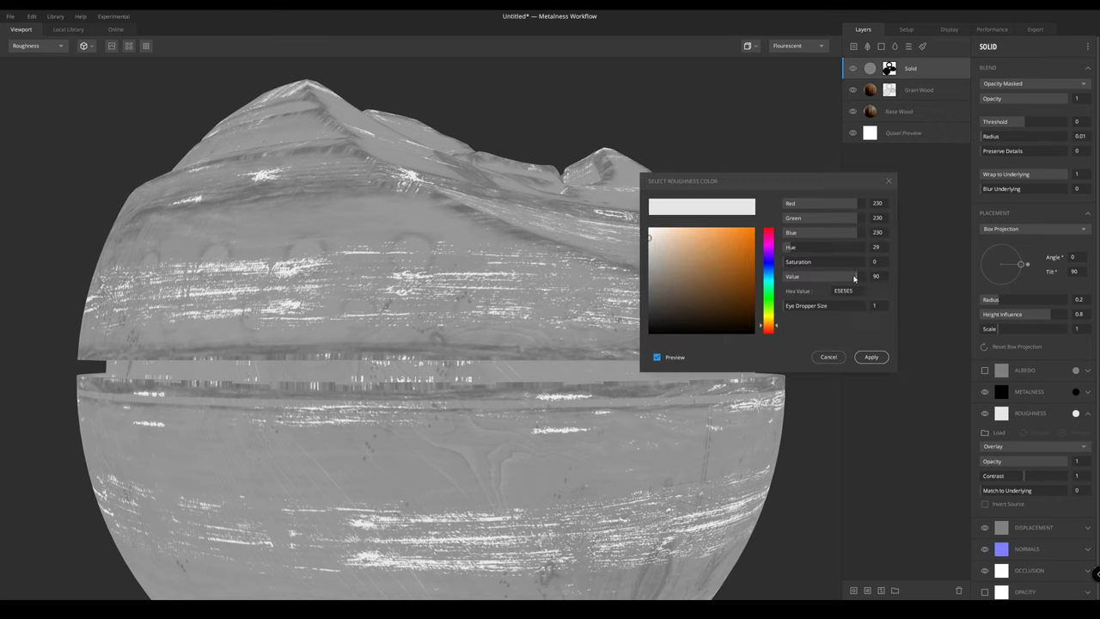
{"action": "left_click_drag", "start_coordinate": [856, 276], "coordinate": [830, 276]}
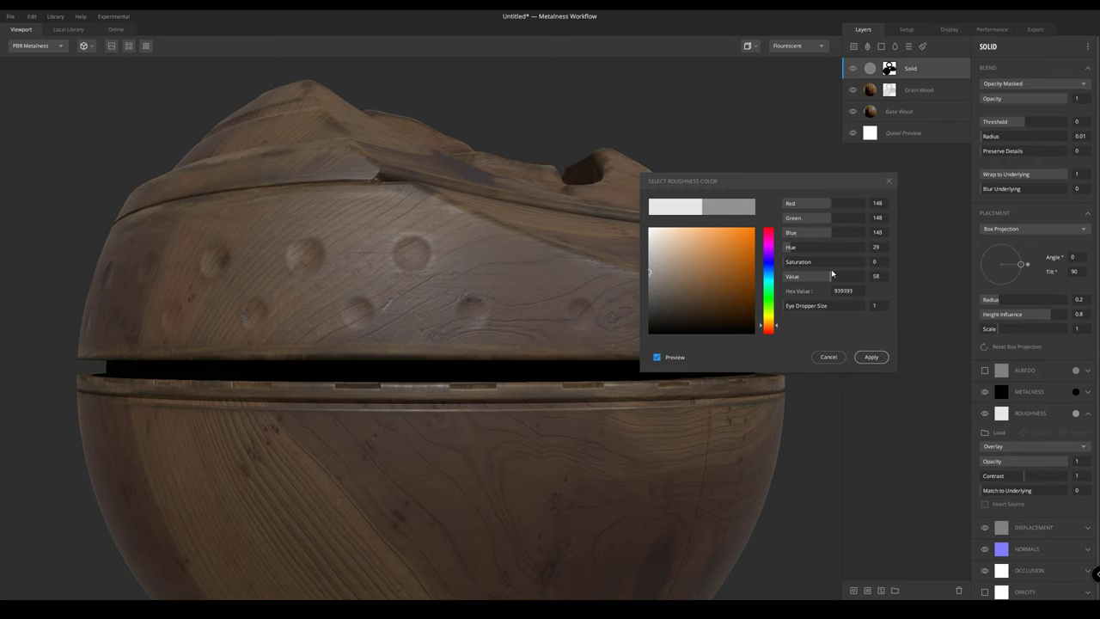
{"action": "left_click_drag", "start_coordinate": [425, 301], "coordinate": [440, 337], "text": "alt"}
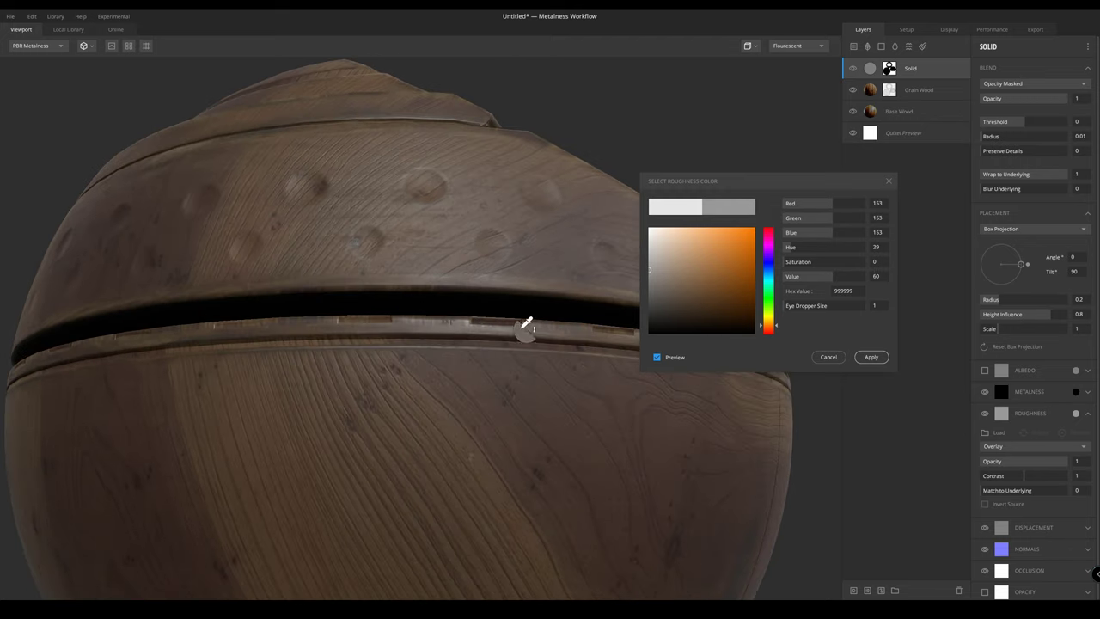
{"action": "middle_click_drag", "start_coordinate": [413, 333], "coordinate": [592, 329]}
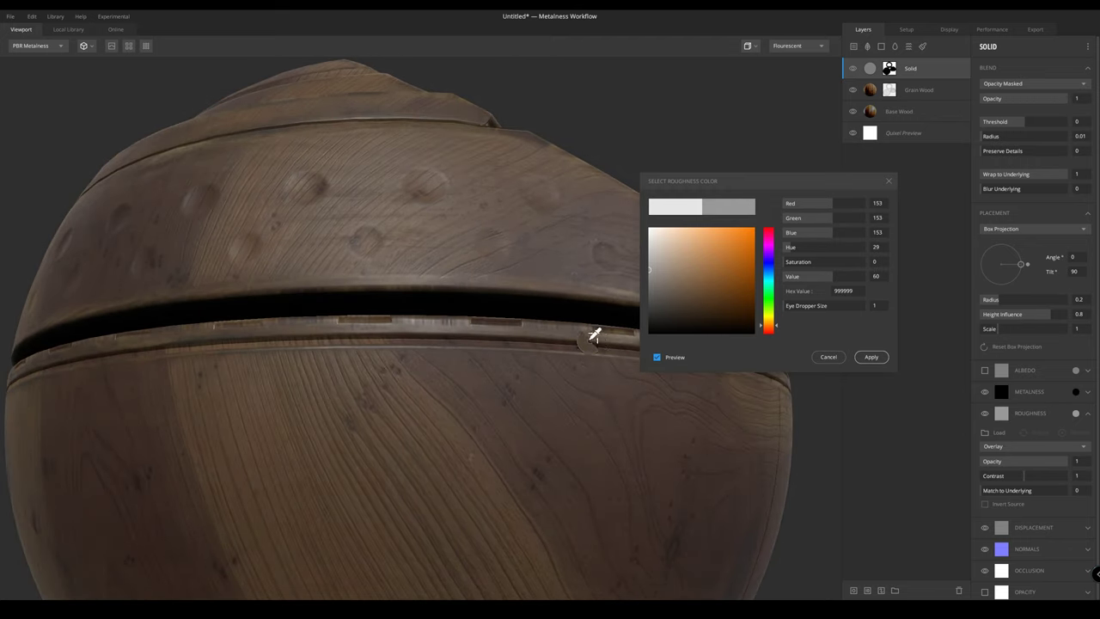
{"action": "left_click_drag", "start_coordinate": [834, 278], "coordinate": [831, 276]}
{"action": "left_click", "coordinate": [870, 357]}
In the Normal preview, set the Solid layer's blend to From Above with threshold 0.488 and Wrap to Underlying 0.985
{"action": "middle_click_drag", "start_coordinate": [523, 422], "coordinate": [458, 319]}
{"action": "right_click_drag", "start_coordinate": [457, 319], "coordinate": [466, 366]}
{"action": "key", "text": "n"}
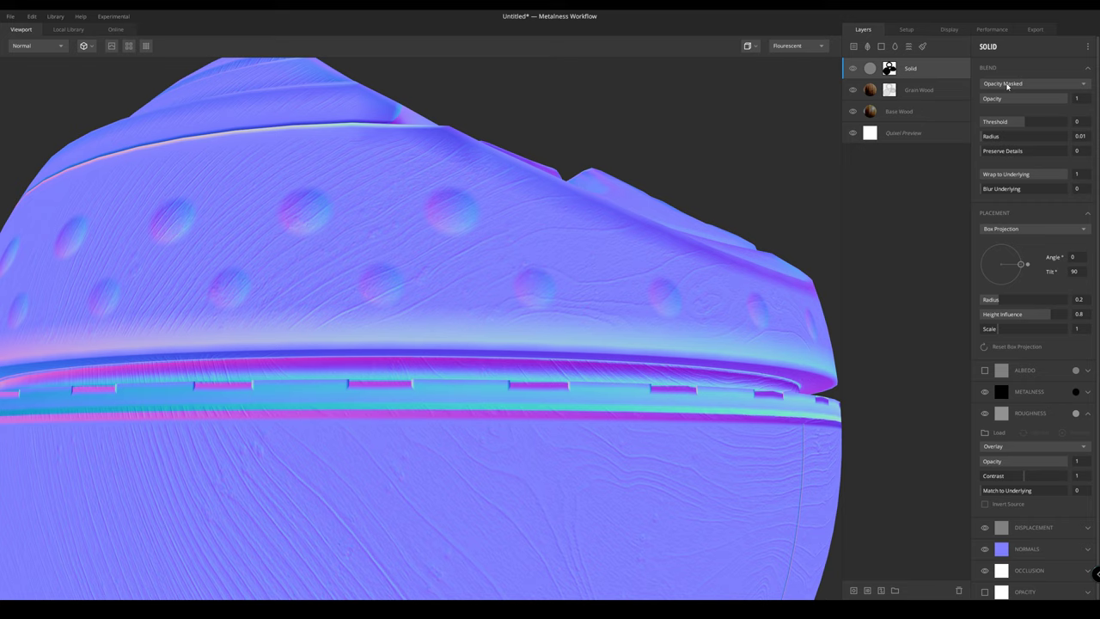
{"action": "left_click", "coordinate": [1007, 84]}
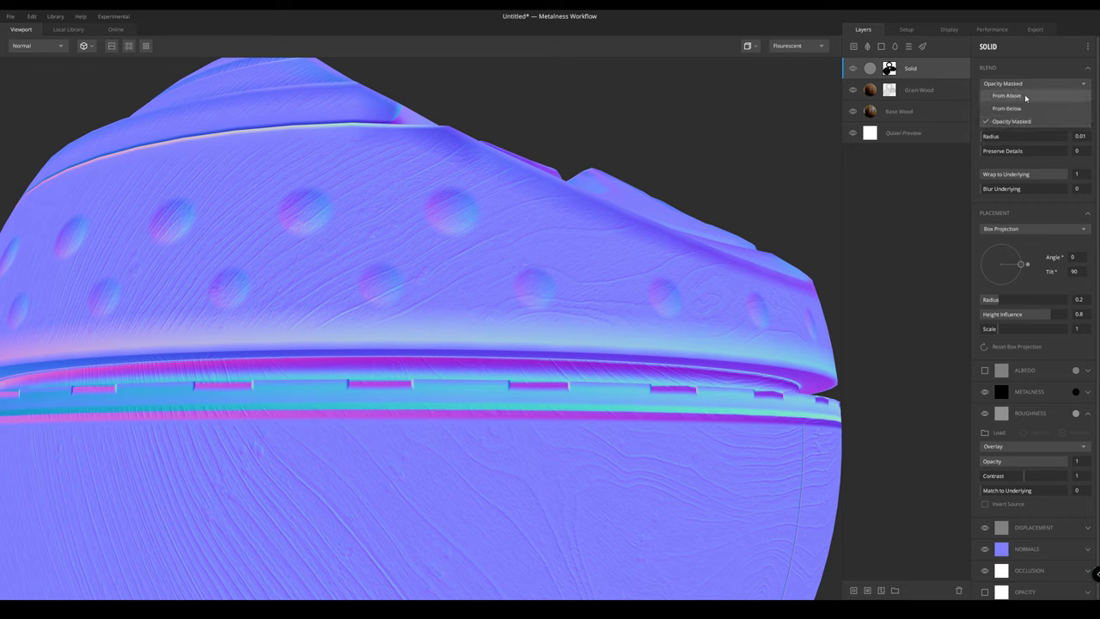
{"action": "left_click", "coordinate": [1025, 95]}
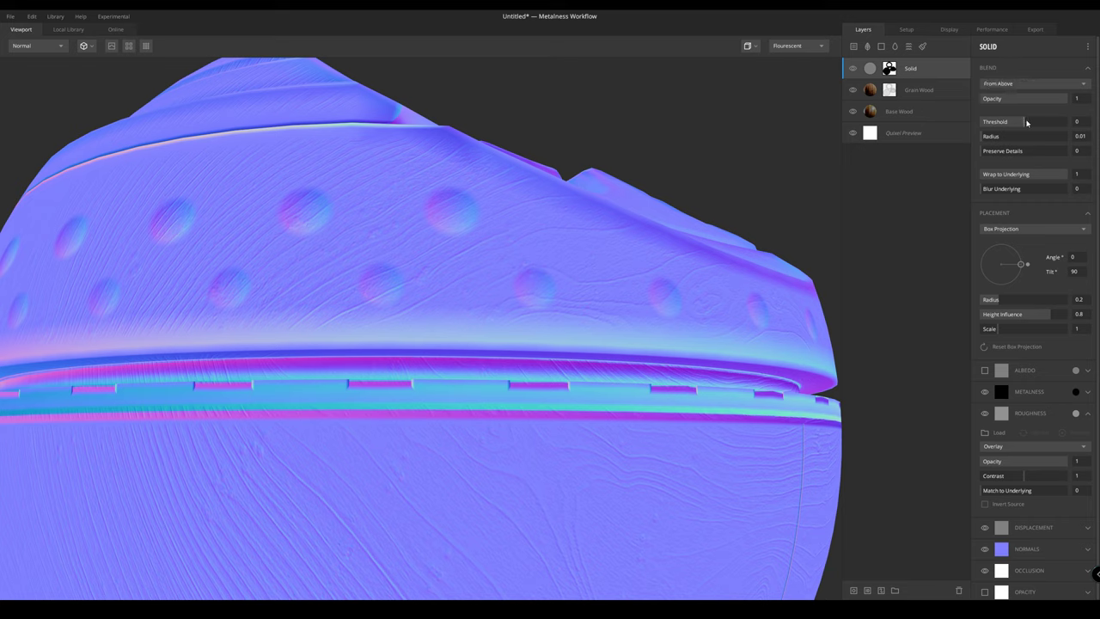
{"action": "left_click_drag", "start_coordinate": [1025, 123], "coordinate": [1033, 122]}
{"action": "middle_click_drag", "start_coordinate": [702, 236], "coordinate": [702, 196]}
{"action": "left_click_drag", "start_coordinate": [1067, 176], "coordinate": [1065, 176]}
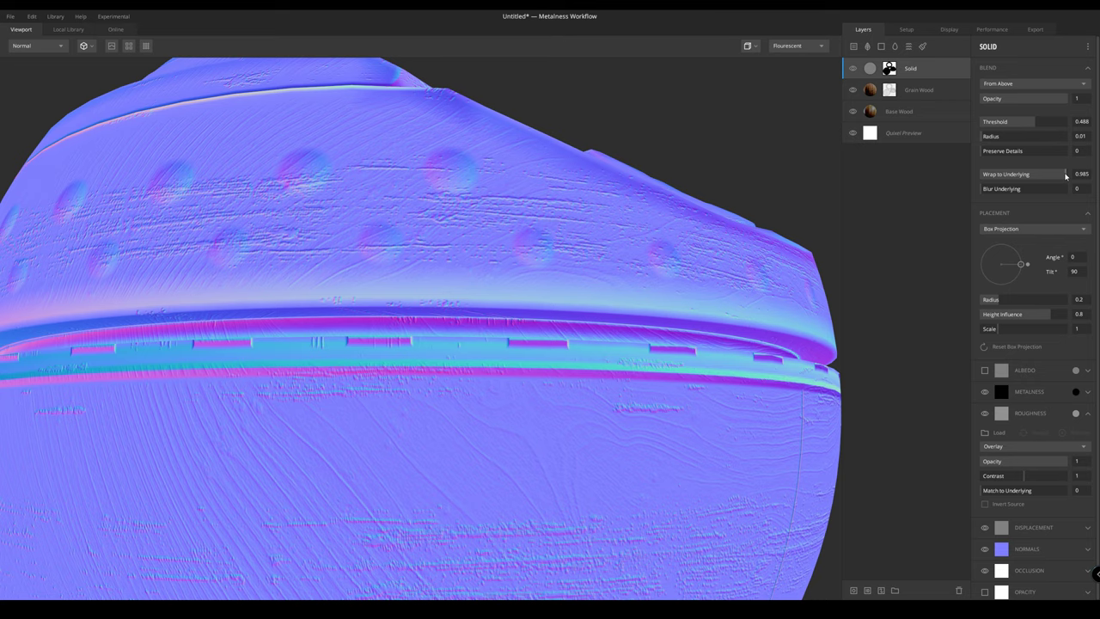
Lower the Solid layer's blend threshold to 0.109 and return to the PBR Metalness preview
{"action": "scroll", "coordinate": [592, 183], "scroll_direction": "down", "scroll_amount": 1}
{"action": "left_click_drag", "start_coordinate": [1037, 124], "coordinate": [1026, 123]}
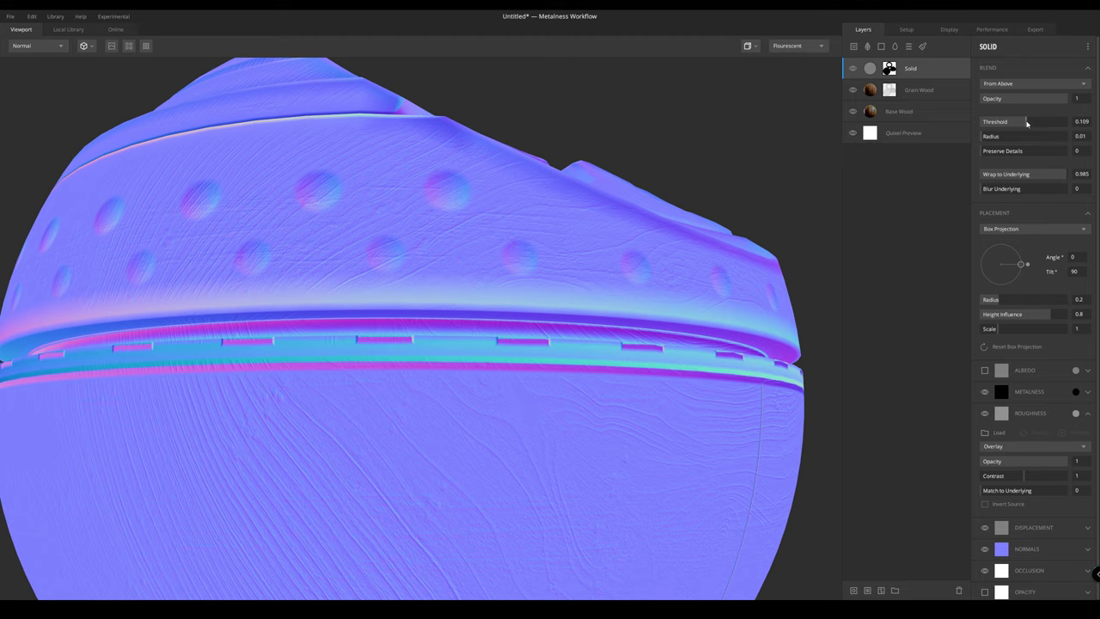
{"action": "key", "text": "1"}
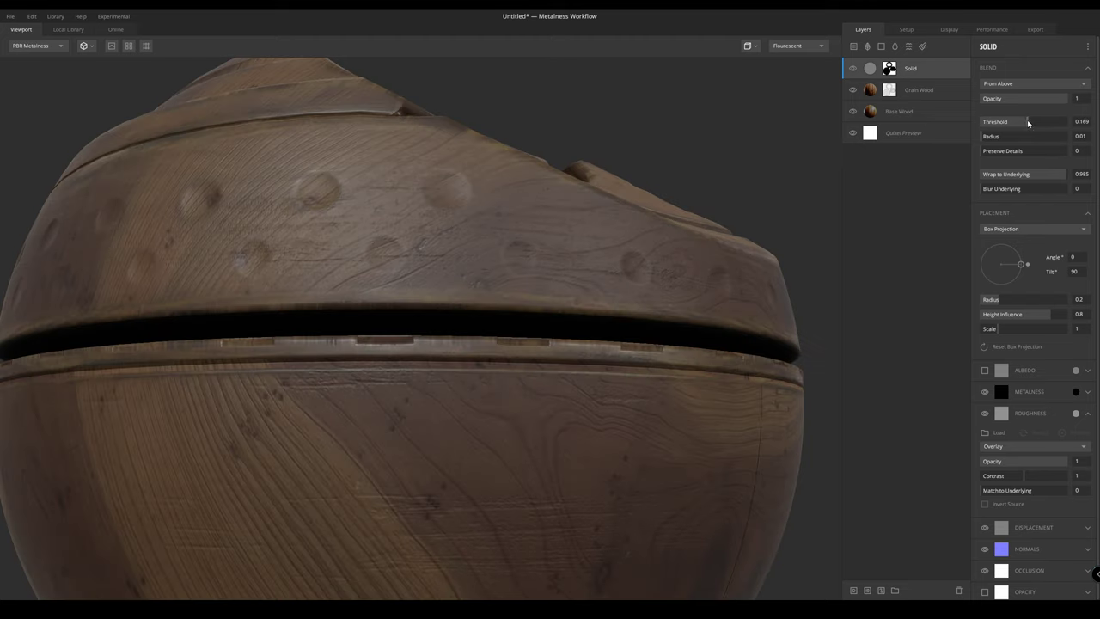
{"action": "left_click_drag", "start_coordinate": [659, 201], "coordinate": [631, 155]}
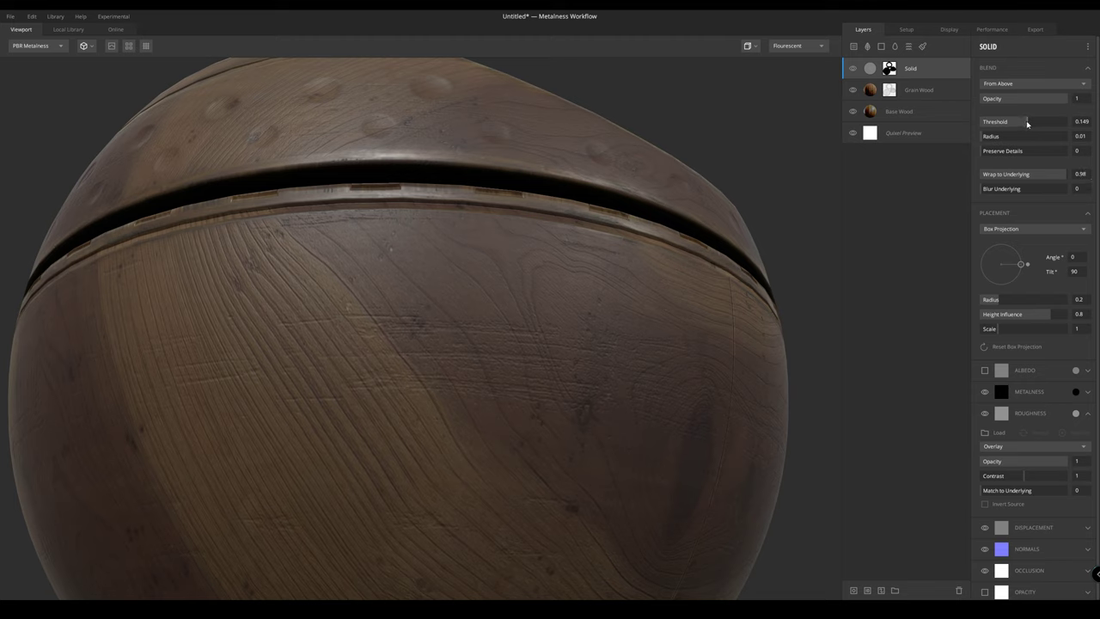
{"action": "left_click_drag", "start_coordinate": [1027, 123], "coordinate": [1026, 123]}
{"action": "scroll", "coordinate": [536, 177], "scroll_direction": "down", "scroll_amount": 3}
{"action": "left_click_drag", "start_coordinate": [536, 177], "coordinate": [497, 215], "text": "alt"}
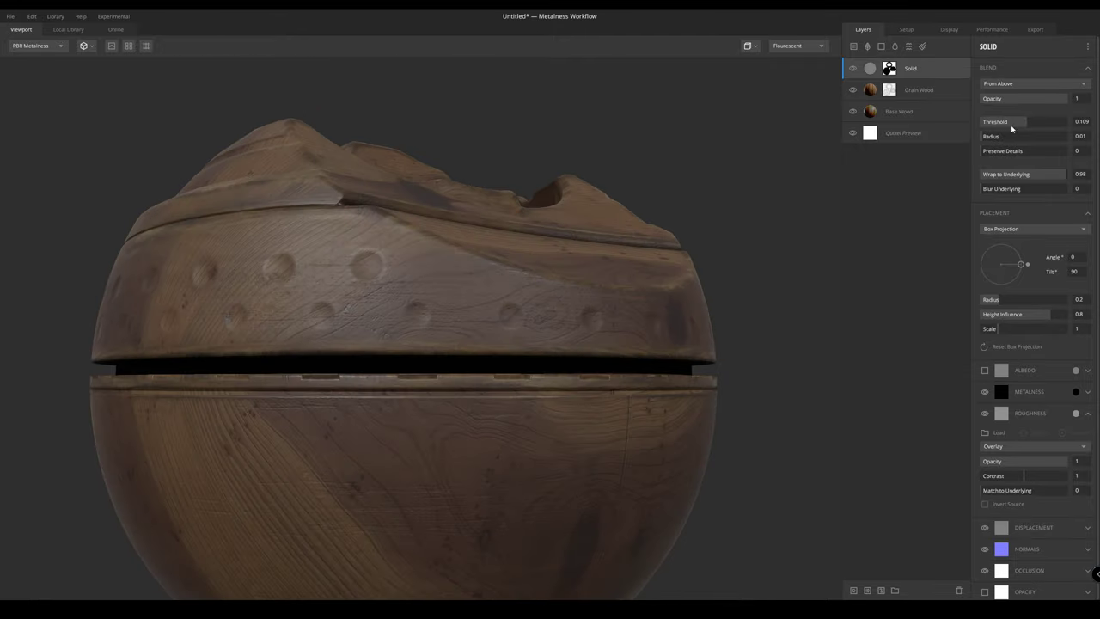
Enable the Solid layer's albedo channel with the brown color 594831 and the Overlay blend mode
{"action": "left_click", "coordinate": [985, 371]}
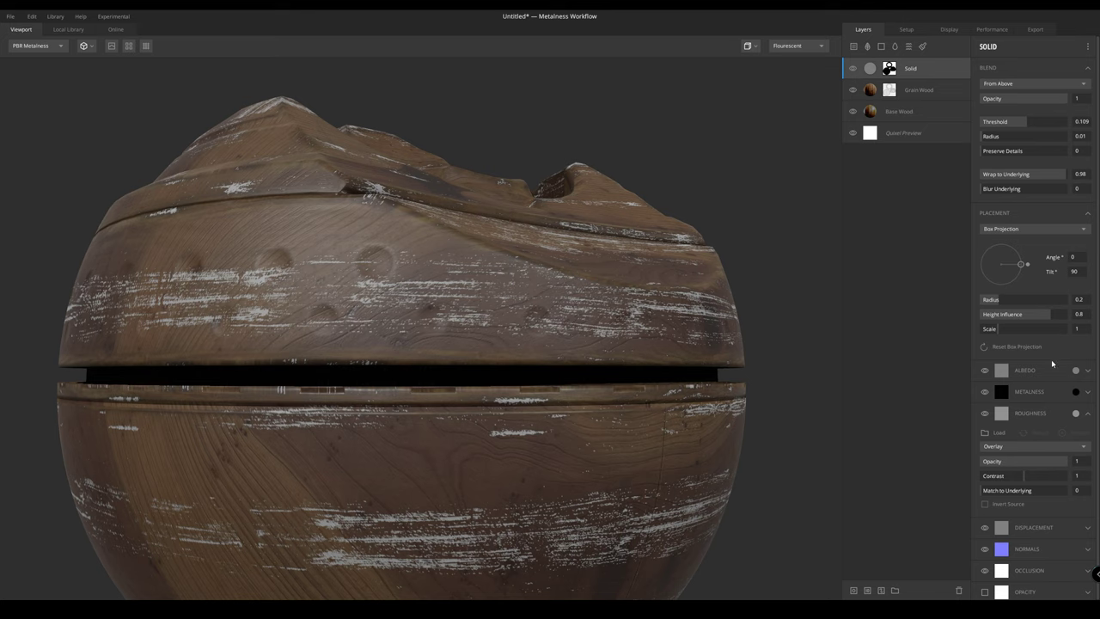
{"action": "left_click", "coordinate": [1075, 370]}
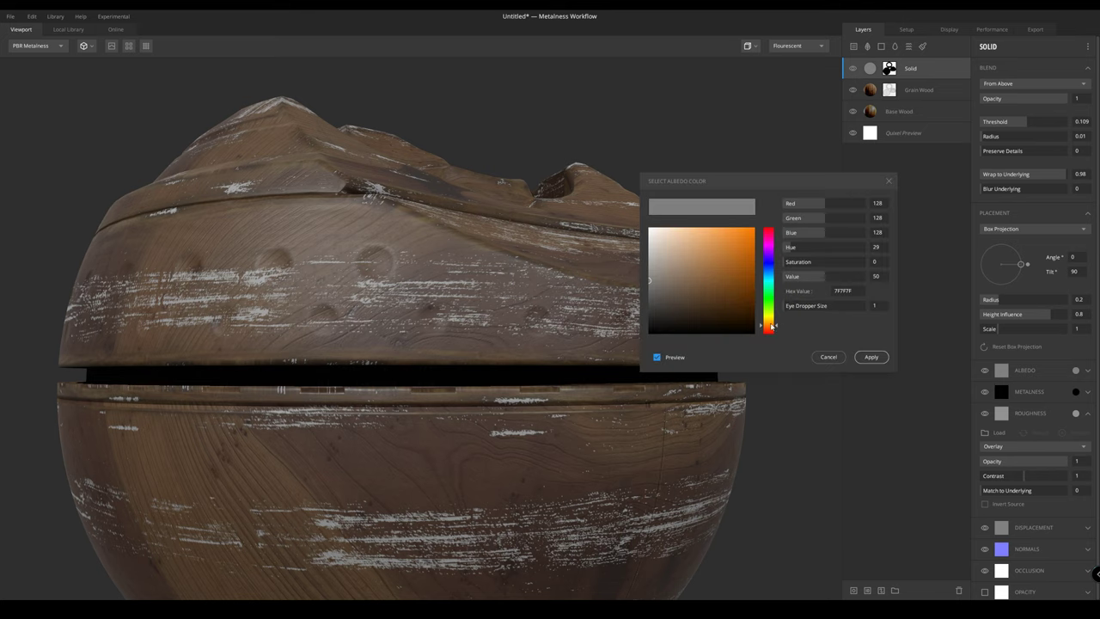
{"action": "mouse_move", "coordinate": [694, 246]}
{"action": "left_mouse_down"}
{"action": "mouse_move", "coordinate": [685, 248]}
{"action": "mouse_move", "coordinate": [696, 297]}
{"action": "left_mouse_up"}
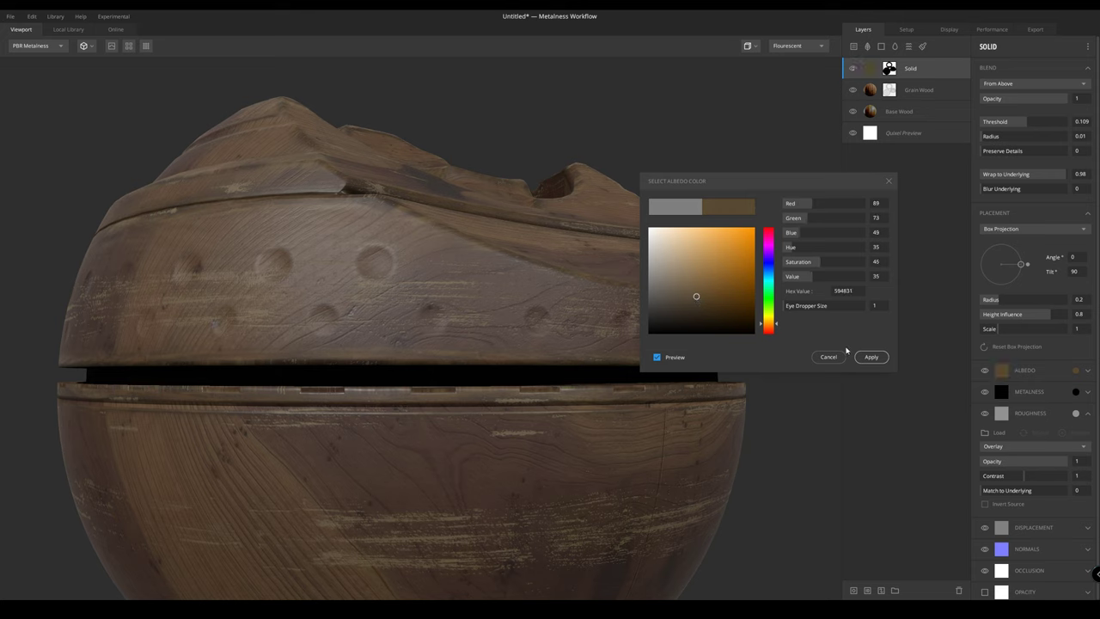
{"action": "left_click", "coordinate": [870, 357]}
{"action": "left_click", "coordinate": [1002, 403]}
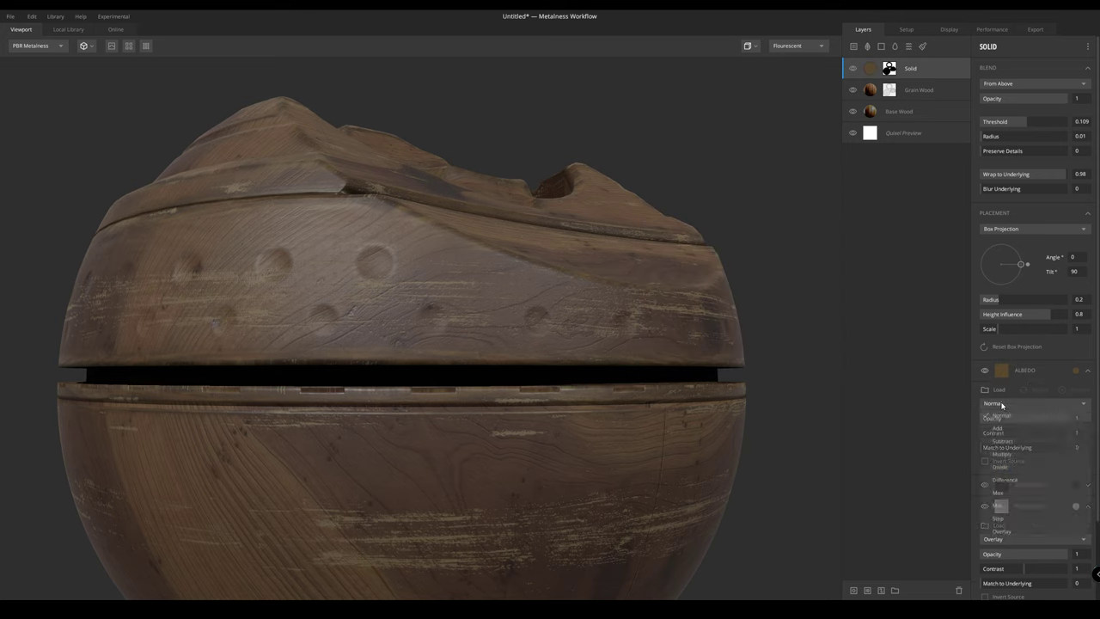
{"action": "left_click", "coordinate": [1002, 531]}
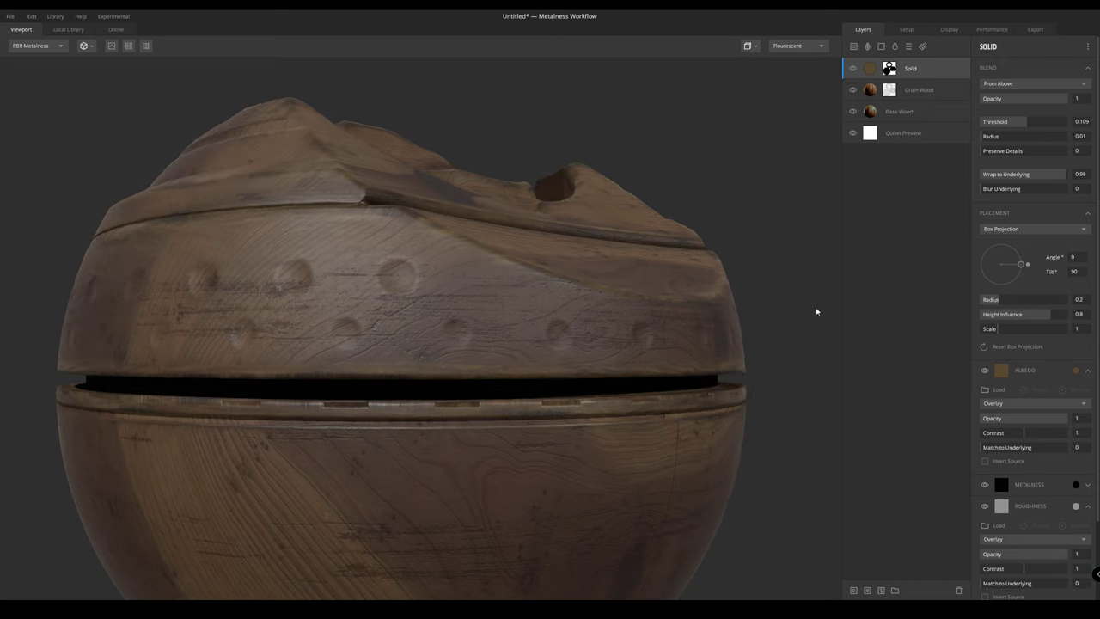
{"action": "left_click", "coordinate": [1070, 370]}
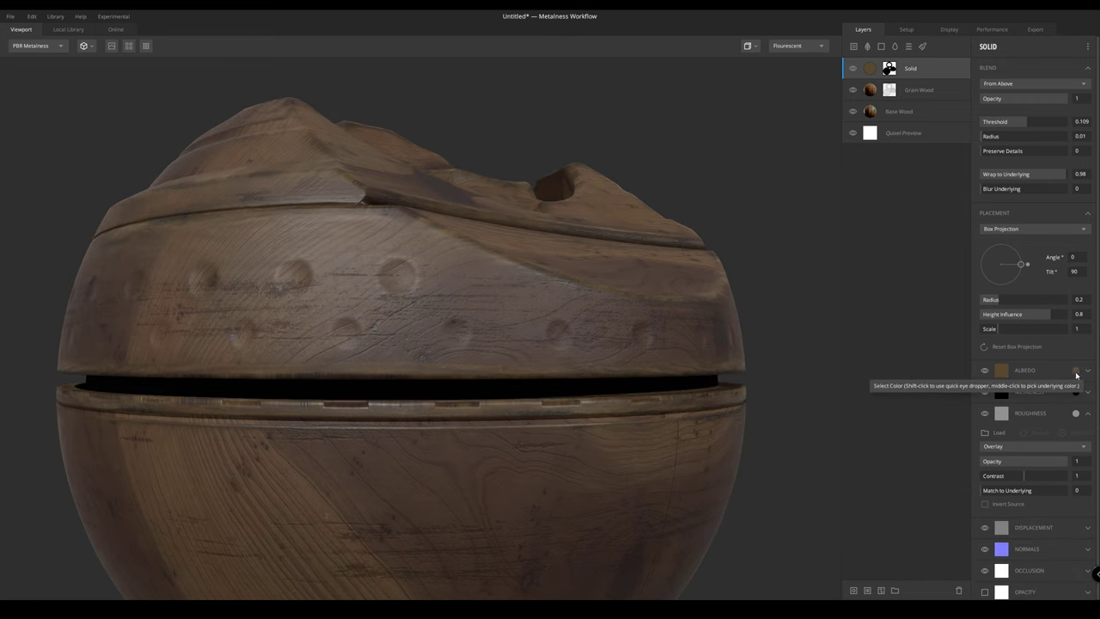
{"action": "left_click", "coordinate": [1074, 371]}
{"action": "left_click_drag", "start_coordinate": [818, 277], "coordinate": [785, 265]}
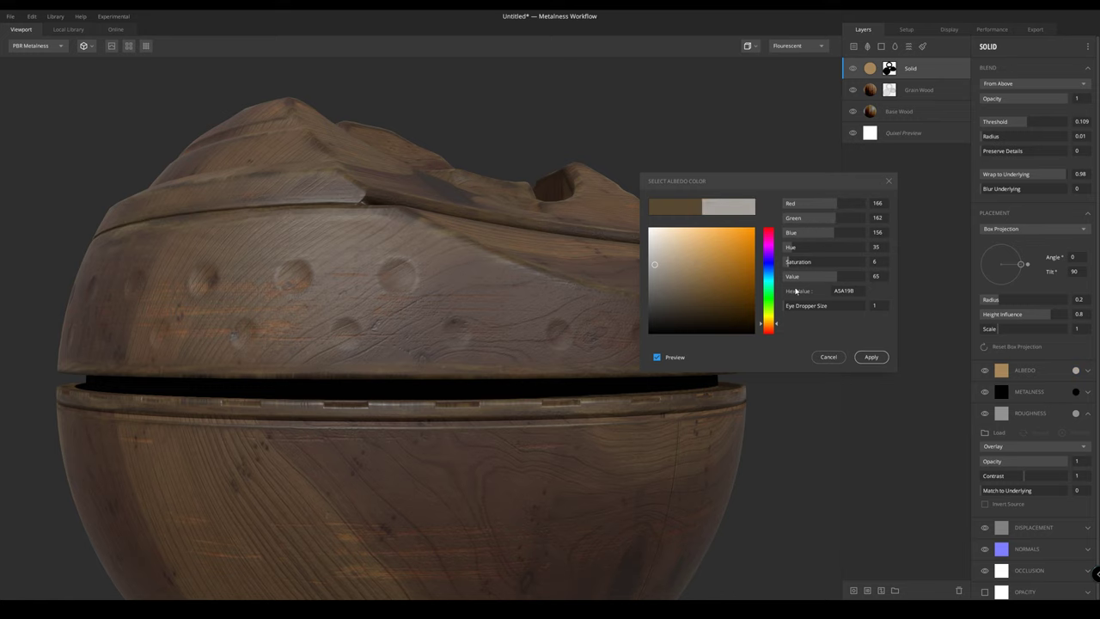
{"action": "left_click", "coordinate": [829, 358]}
{"action": "scroll", "coordinate": [524, 317], "scroll_direction": "down", "scroll_amount": 2}
{"action": "left_click_drag", "start_coordinate": [523, 317], "coordinate": [589, 292]}
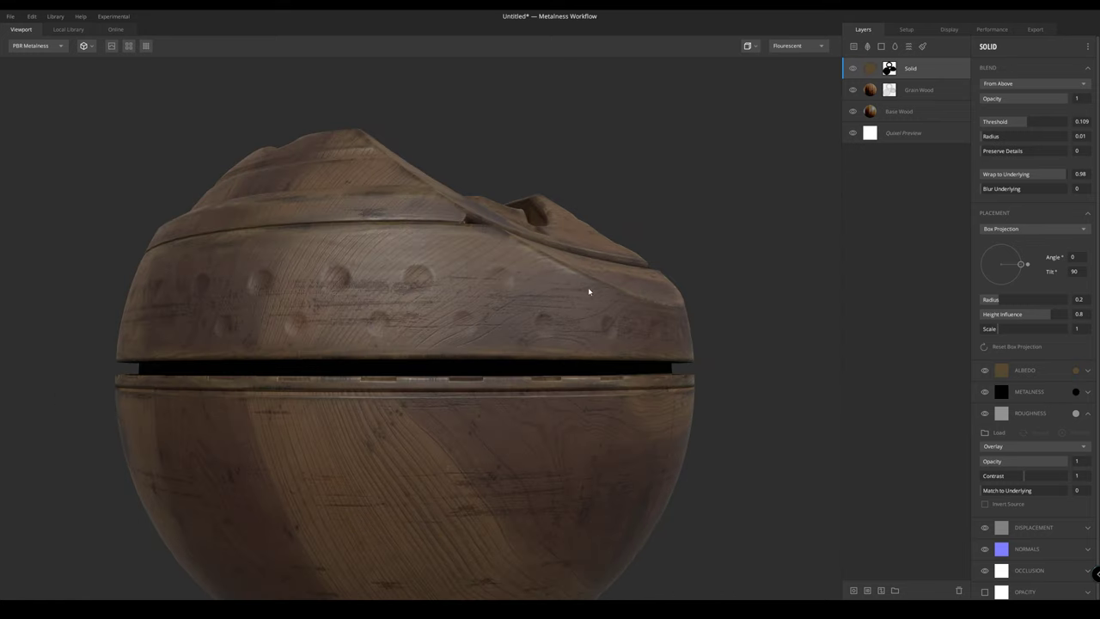
Set the Solid layer's albedo to the Normal blend mode and lower its albedo opacity to 0.144
{"action": "left_click", "coordinate": [1040, 370]}
{"action": "left_click", "coordinate": [1031, 403]}
{"action": "left_click", "coordinate": [1002, 416]}
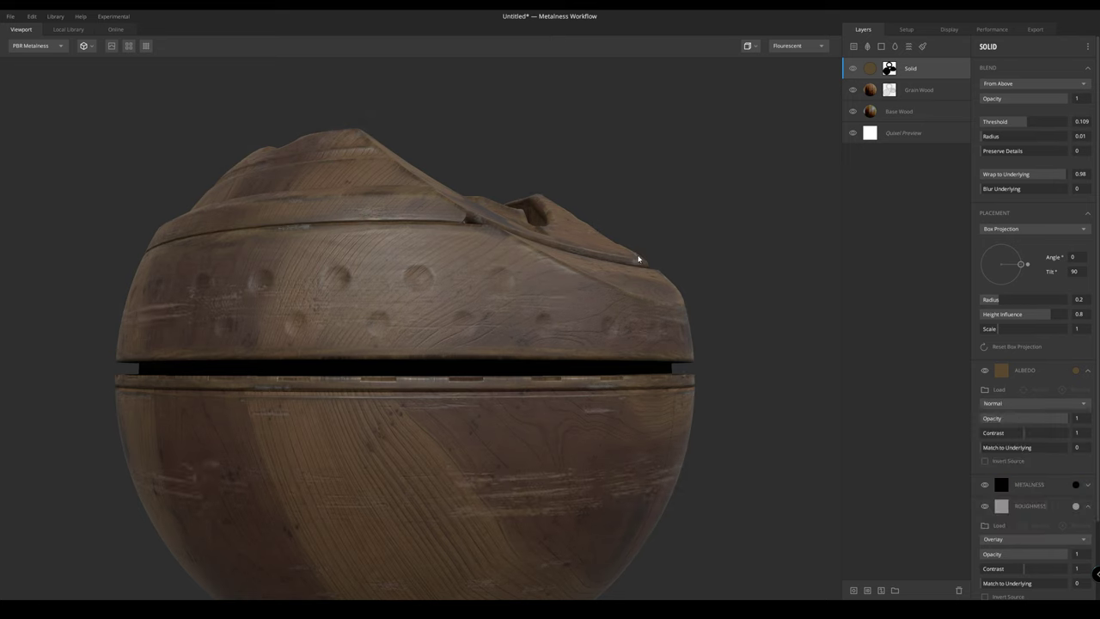
{"action": "left_click_drag", "start_coordinate": [639, 258], "coordinate": [610, 264]}
{"action": "left_click_drag", "start_coordinate": [1032, 418], "coordinate": [993, 419]}
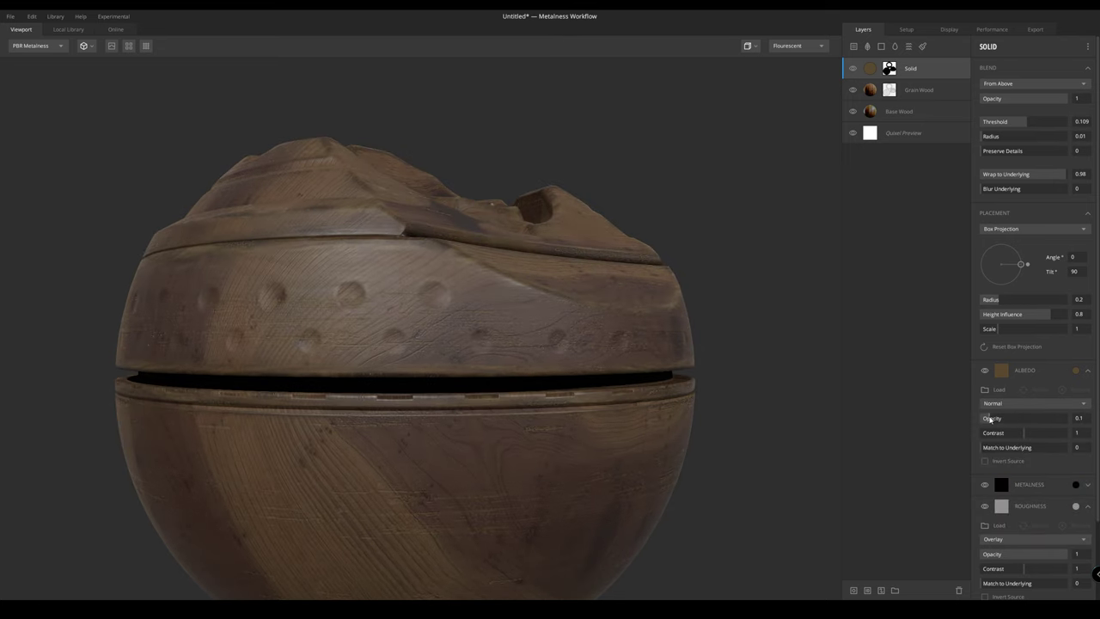
Inspect the wood material on the shader ball from several angles, checking the edges, recesses and grain
{"action": "left_click_drag", "start_coordinate": [580, 343], "coordinate": [439, 351]}
{"action": "scroll", "coordinate": [439, 351], "scroll_direction": "up", "scroll_amount": 3}
{"action": "middle_click_drag", "start_coordinate": [456, 349], "coordinate": [476, 299]}
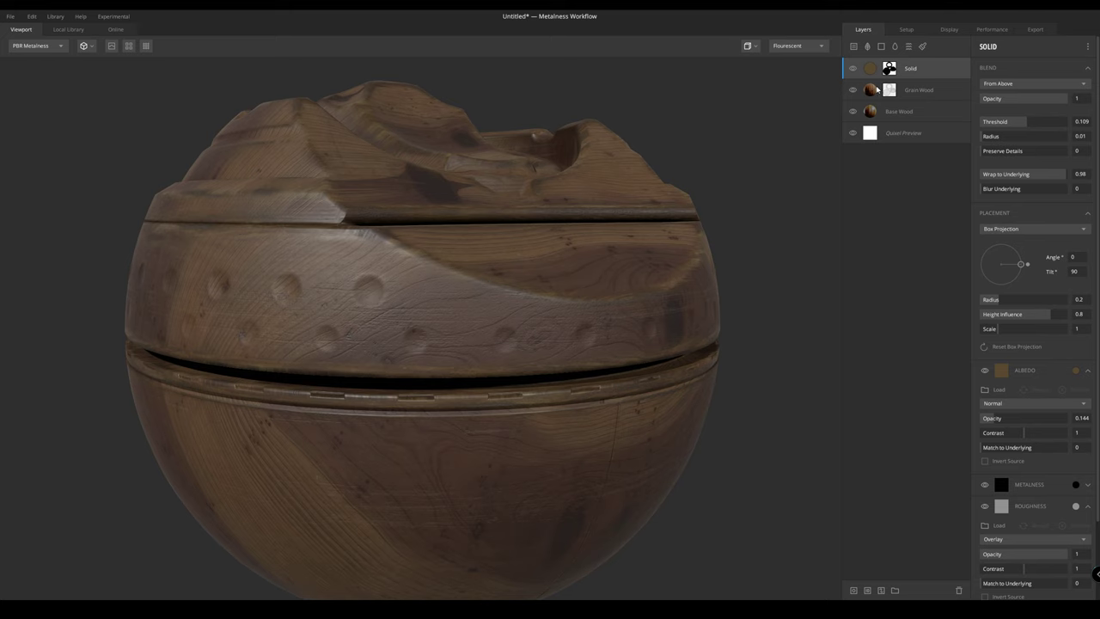
{"action": "left_click_drag", "start_coordinate": [439, 185], "coordinate": [439, 214]}
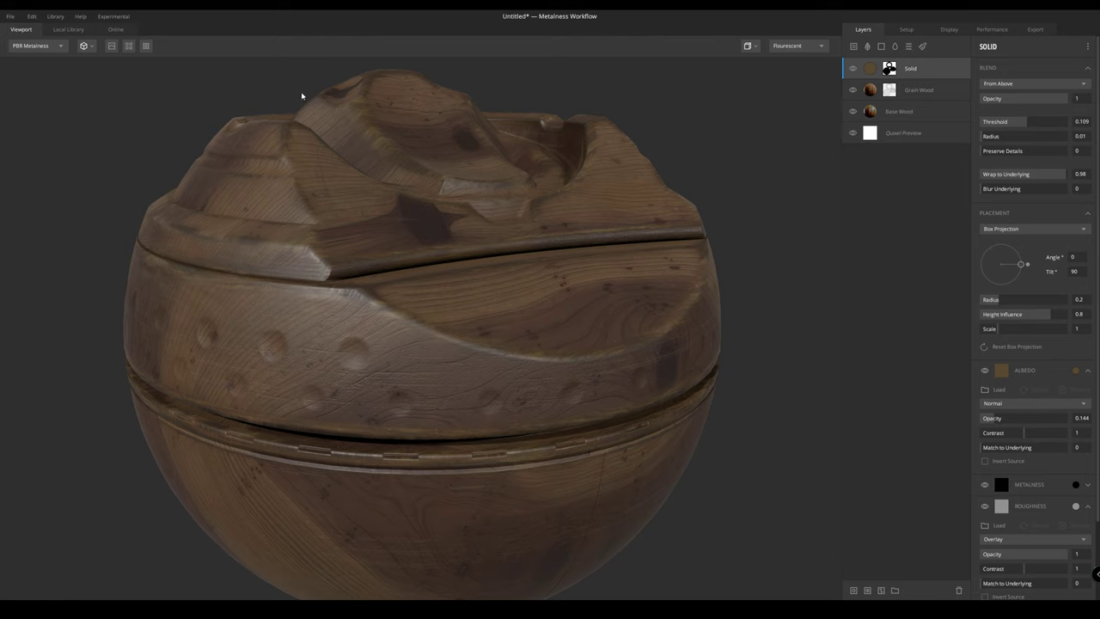
{"action": "left_click_drag", "start_coordinate": [238, 226], "coordinate": [274, 226]}
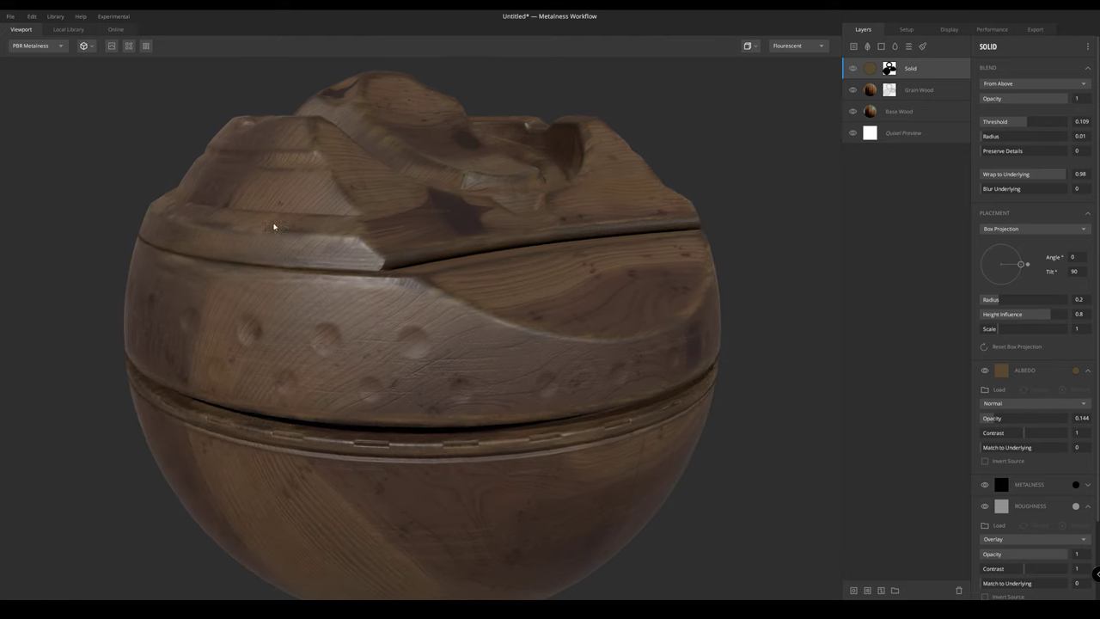
{"action": "middle_click_drag", "start_coordinate": [270, 184], "coordinate": [270, 197]}
{"action": "scroll", "coordinate": [270, 197], "scroll_direction": "up", "scroll_amount": 3}
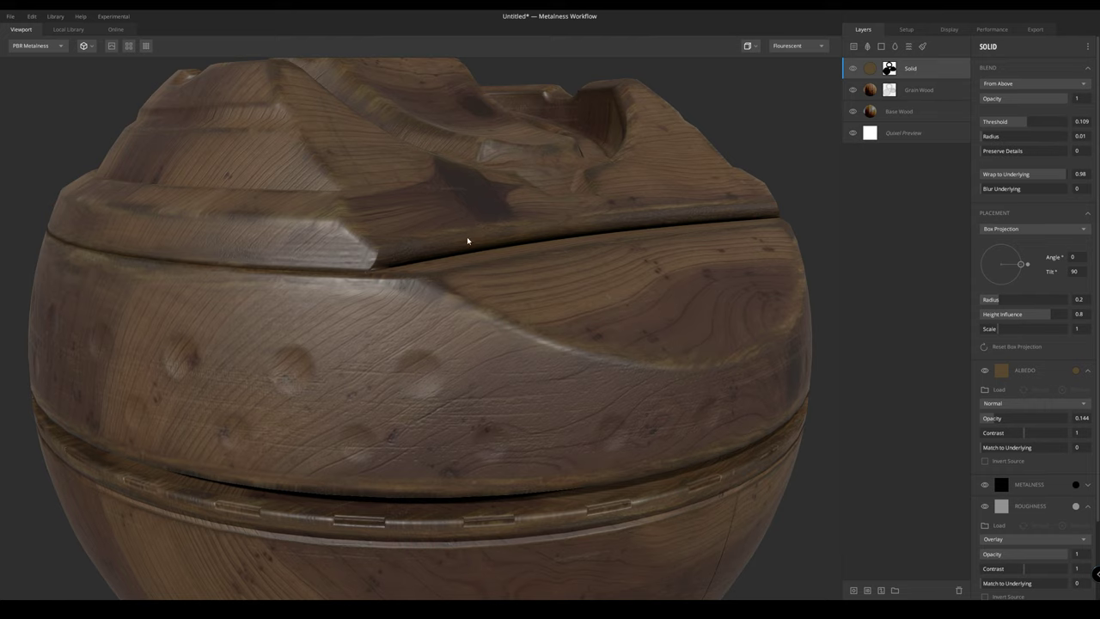
{"action": "scroll", "coordinate": [613, 223], "scroll_direction": "down", "scroll_amount": 3}
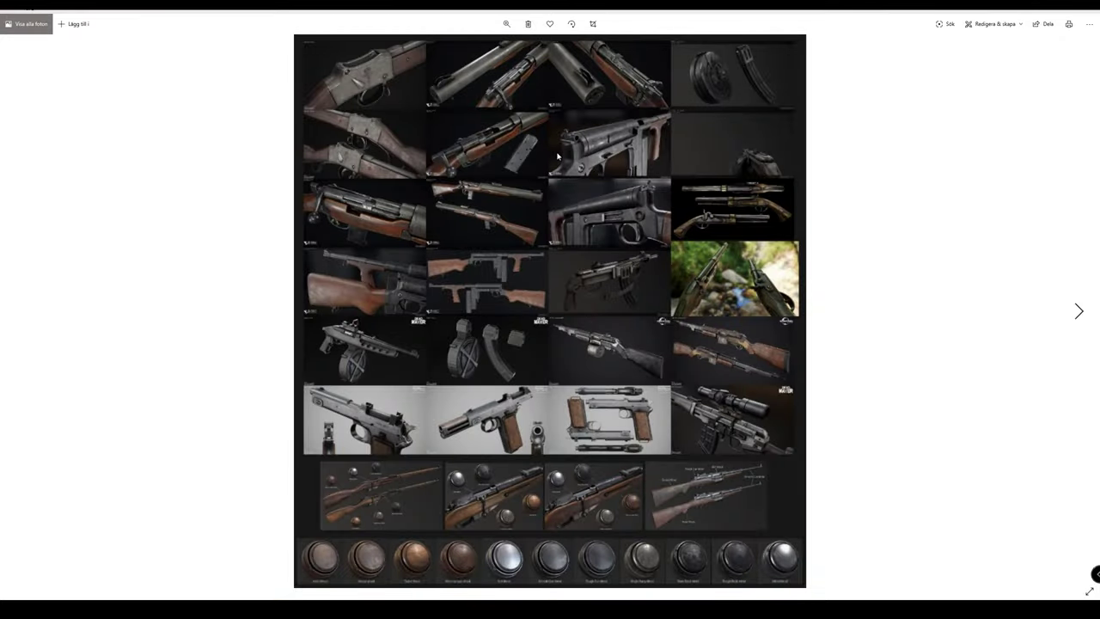
Switch to the Photos app and examine the annotated weapon references for fine edge wear, cuts, grease and dark grains
{"action": "key", "text": "Right"}
{"action": "key", "text": "Right"}
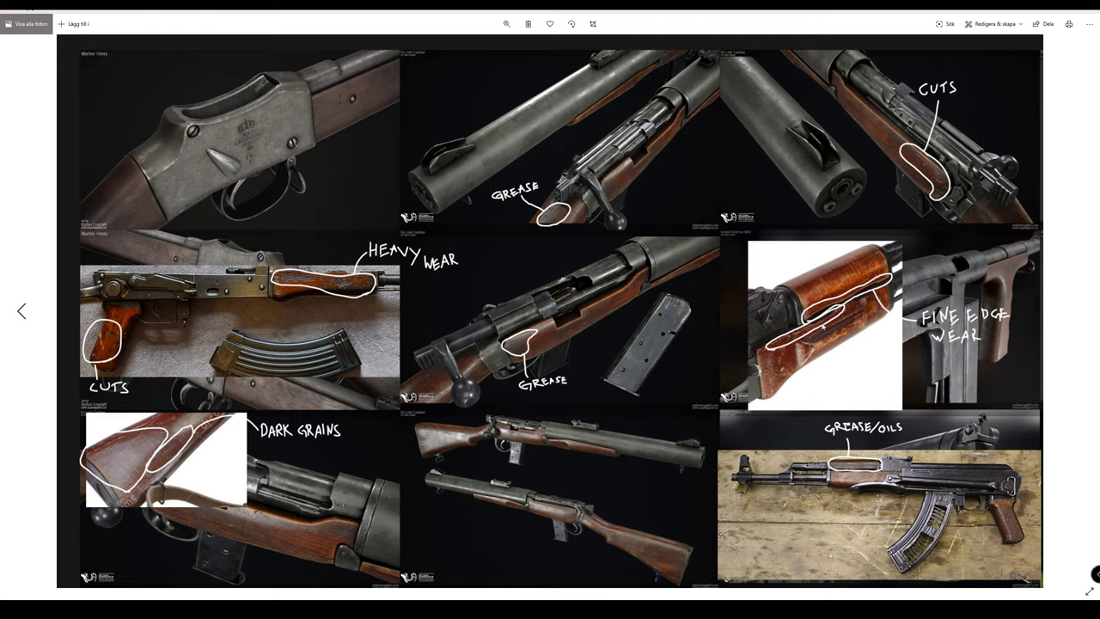
{"action": "scroll", "coordinate": [883, 329], "scroll_direction": "up", "scroll_amount": 3}
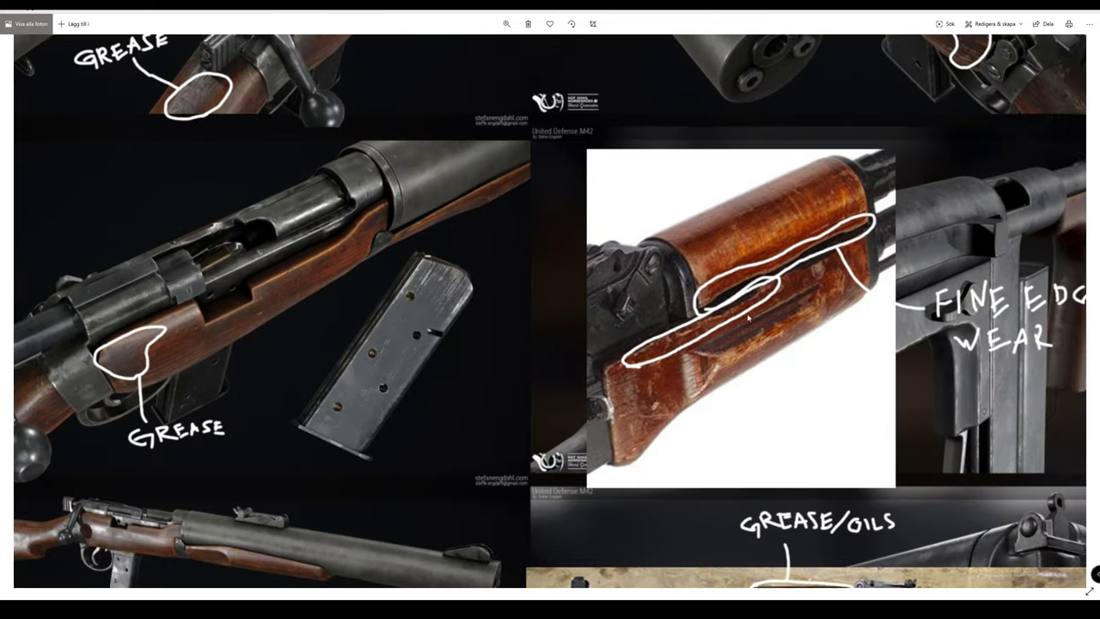
{"action": "scroll", "coordinate": [748, 318], "scroll_direction": "down", "scroll_amount": 3}
{"action": "scroll", "coordinate": [129, 449], "scroll_direction": "up", "scroll_amount": 3}
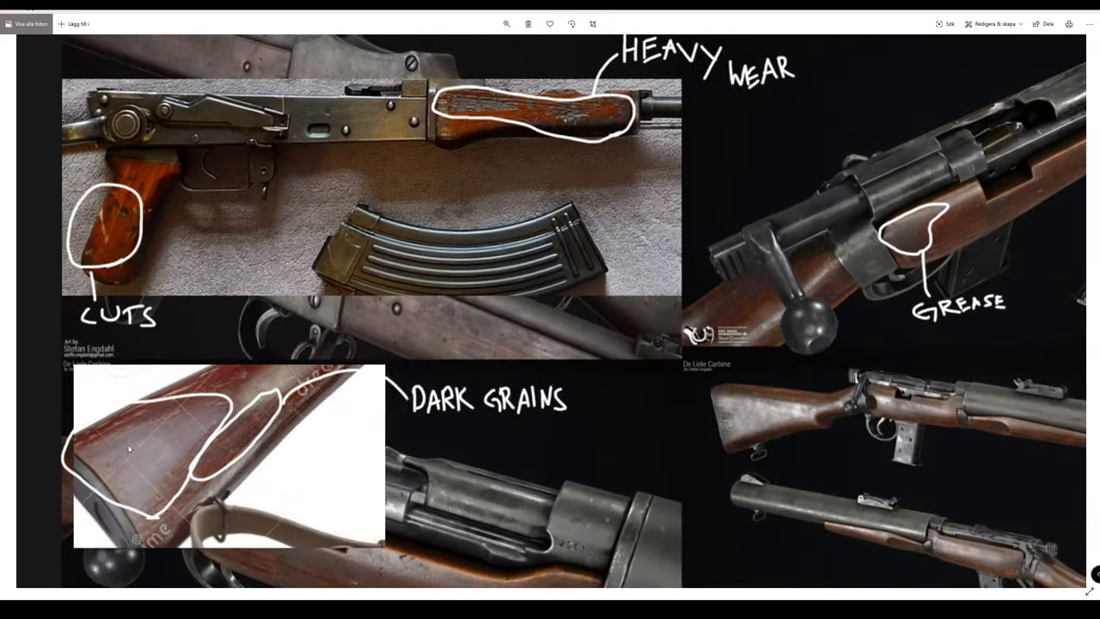
{"action": "scroll", "coordinate": [129, 449], "scroll_direction": "down", "scroll_amount": 3}
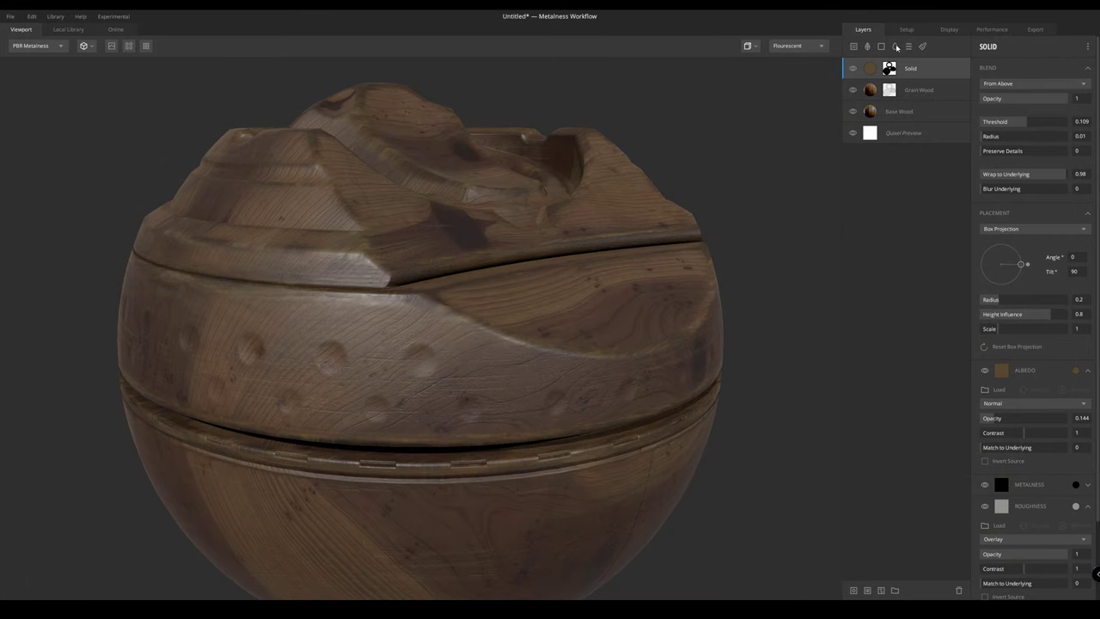
Add a new Solid layer above the others and set its albedo color to brown 796140
{"action": "left_click", "coordinate": [894, 46]}
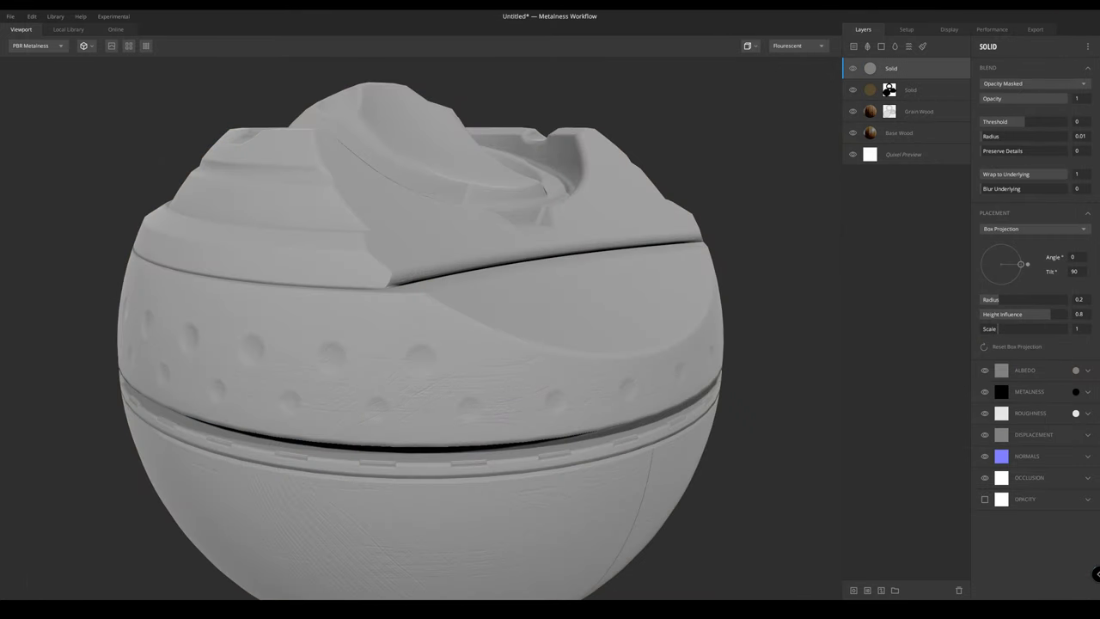
{"action": "left_click_drag", "start_coordinate": [375, 242], "coordinate": [472, 205]}
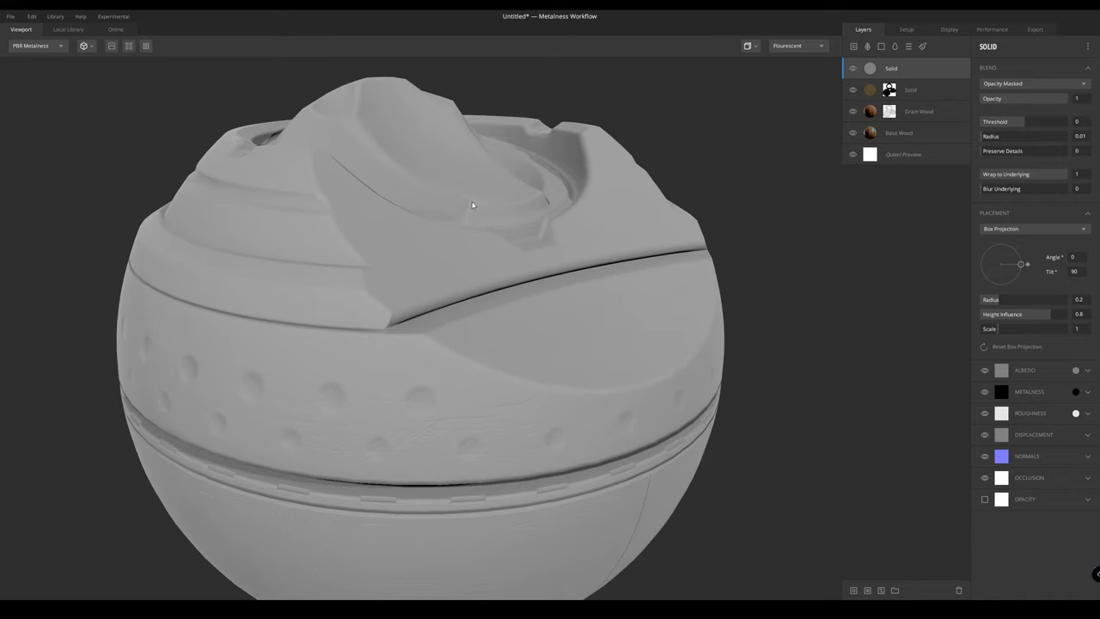
{"action": "left_click", "coordinate": [1076, 370]}
{"action": "left_click_drag", "start_coordinate": [704, 253], "coordinate": [698, 283]}
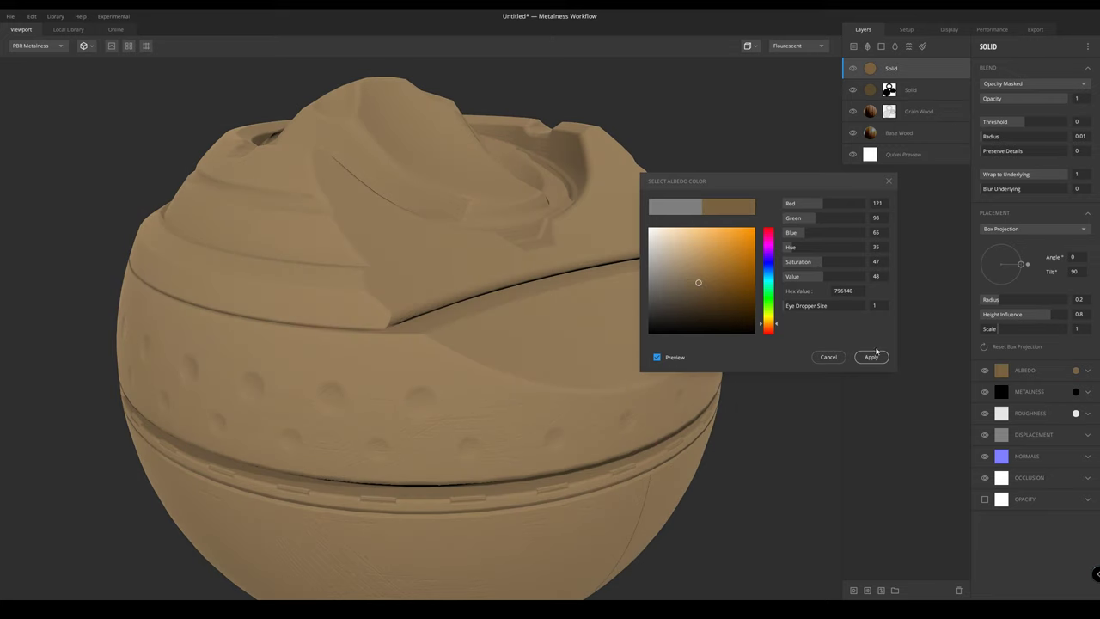
{"action": "left_click", "coordinate": [871, 356]}
{"action": "left_click_drag", "start_coordinate": [442, 277], "coordinate": [394, 218]}
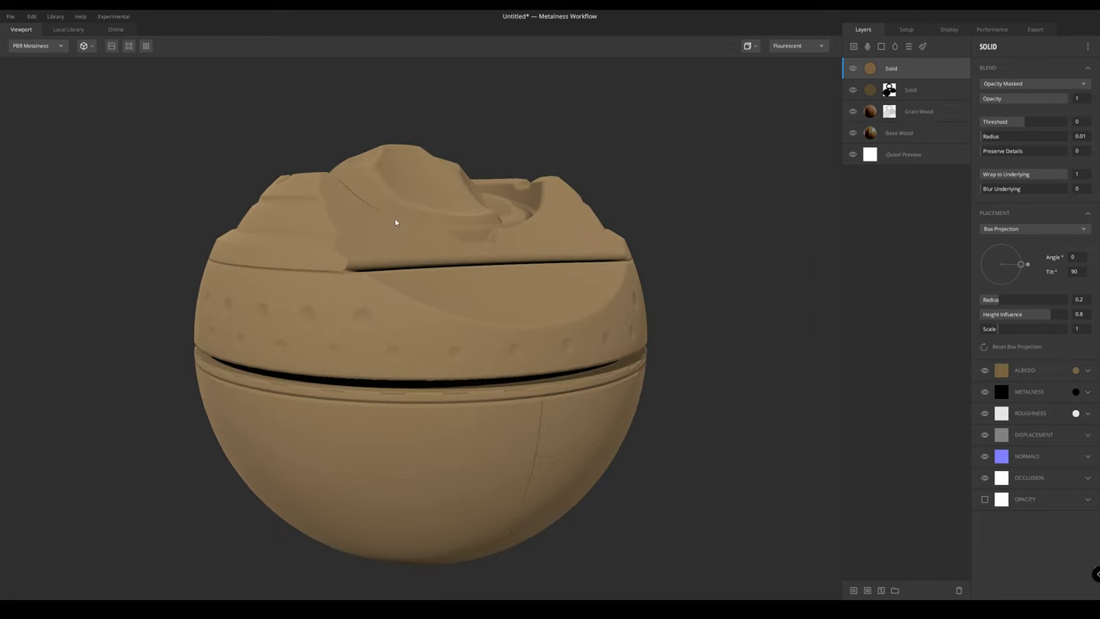
Add a mask to the new Solid layer and give it a Map component
{"action": "left_click", "coordinate": [853, 591]}
{"action": "left_click_drag", "start_coordinate": [587, 163], "coordinate": [558, 199]}
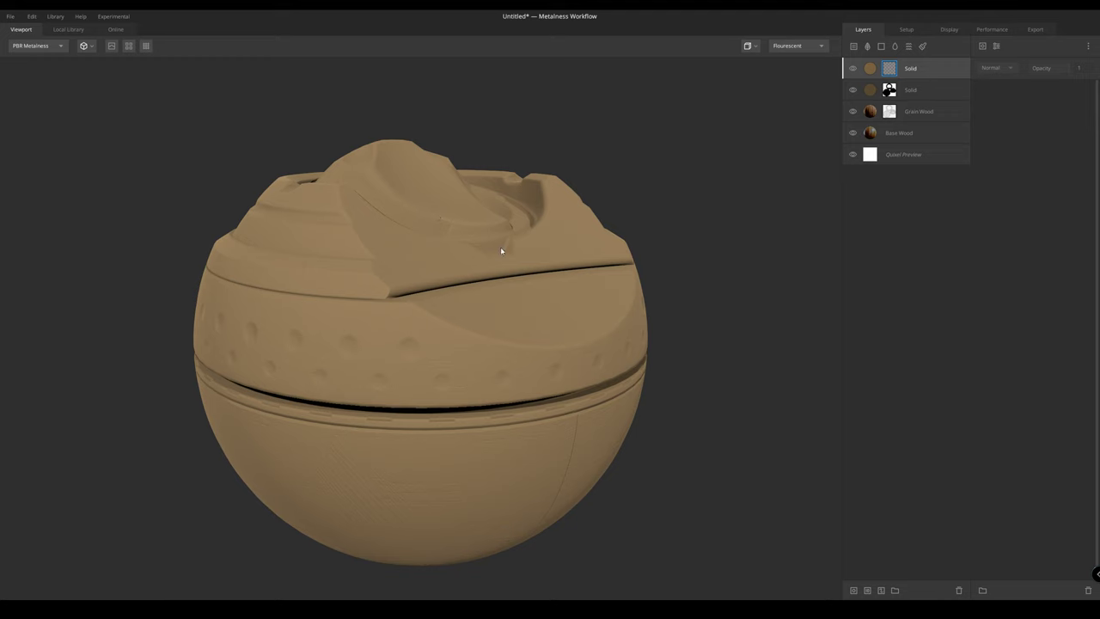
{"action": "left_click_drag", "start_coordinate": [502, 250], "coordinate": [412, 258]}
{"action": "left_click", "coordinate": [983, 47]}
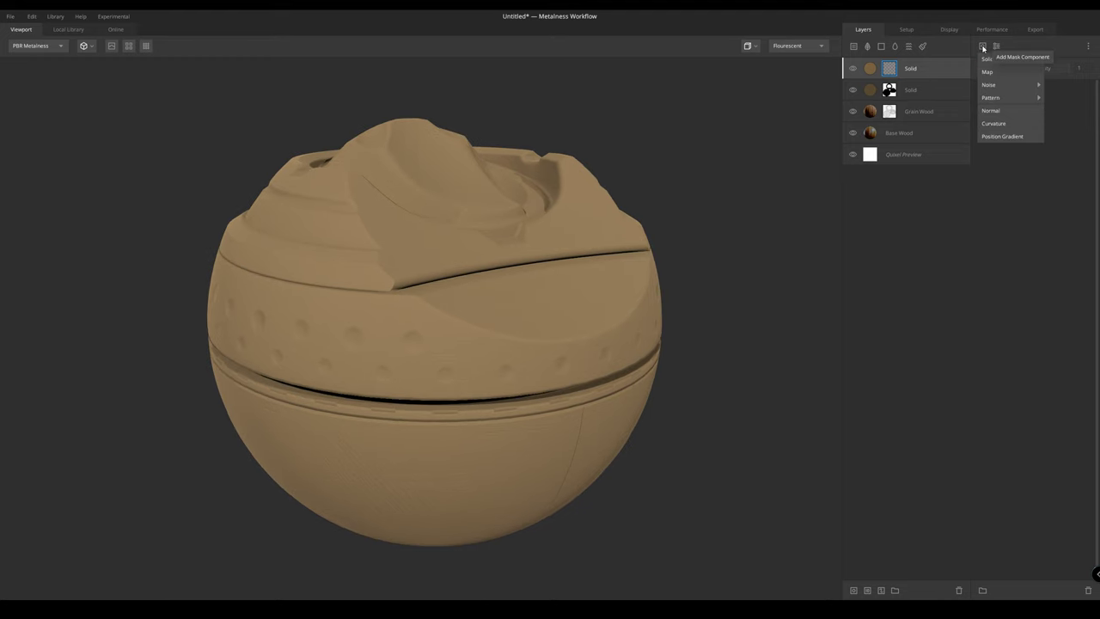
{"action": "left_click", "coordinate": [988, 72]}
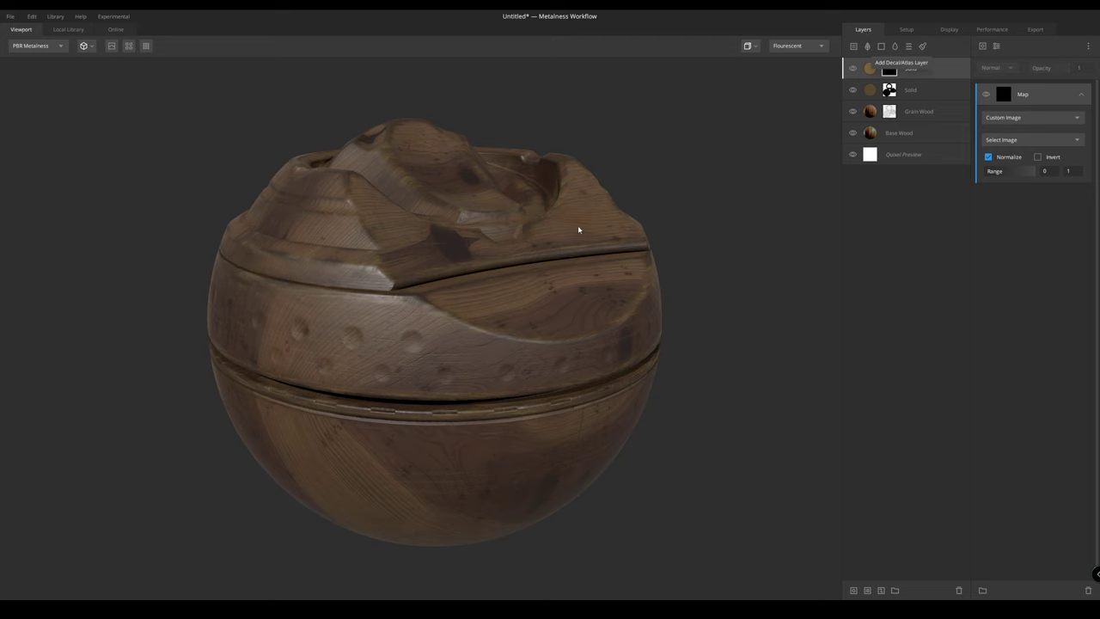
Set the mask's Map component to Layer Map, using the Base Wood layer's albedo as its source
{"action": "left_click_drag", "start_coordinate": [471, 205], "coordinate": [469, 216]}
{"action": "scroll", "coordinate": [475, 228], "scroll_direction": "up", "scroll_amount": 2}
{"action": "left_click_drag", "start_coordinate": [437, 158], "coordinate": [437, 175]}
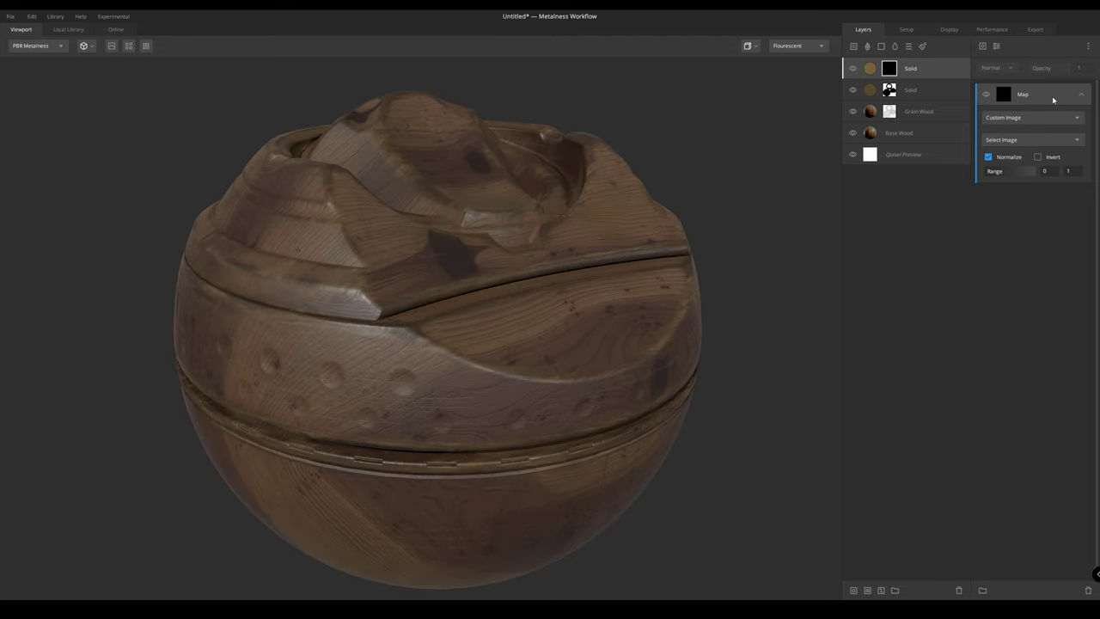
{"action": "left_click", "coordinate": [1027, 118]}
{"action": "left_click", "coordinate": [1018, 143]}
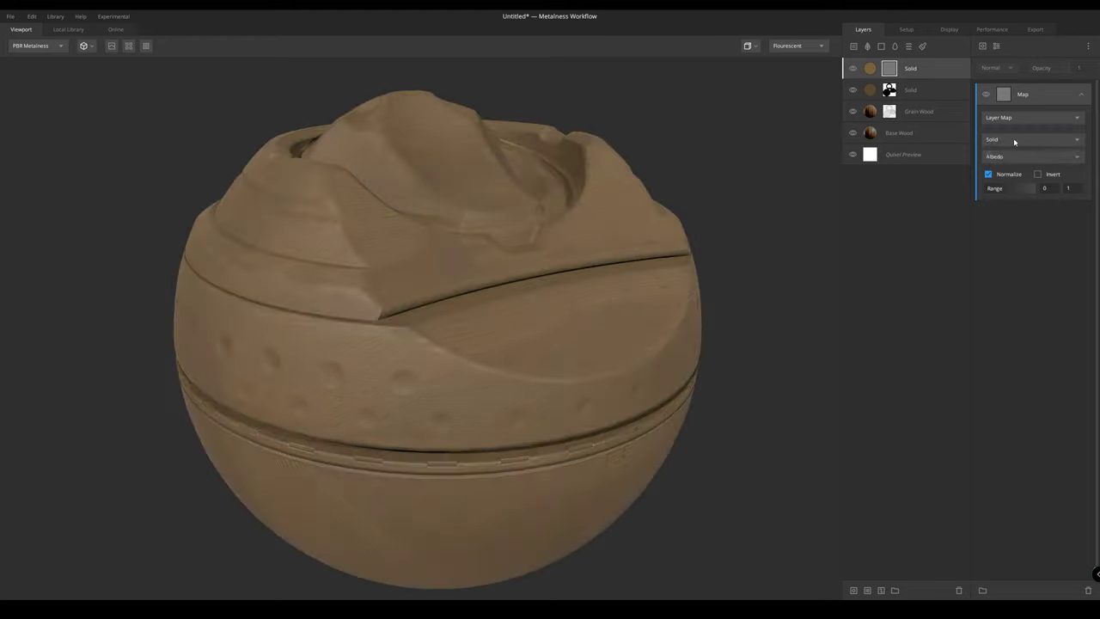
{"action": "left_click", "coordinate": [1023, 140]}
{"action": "left_click", "coordinate": [1016, 192]}
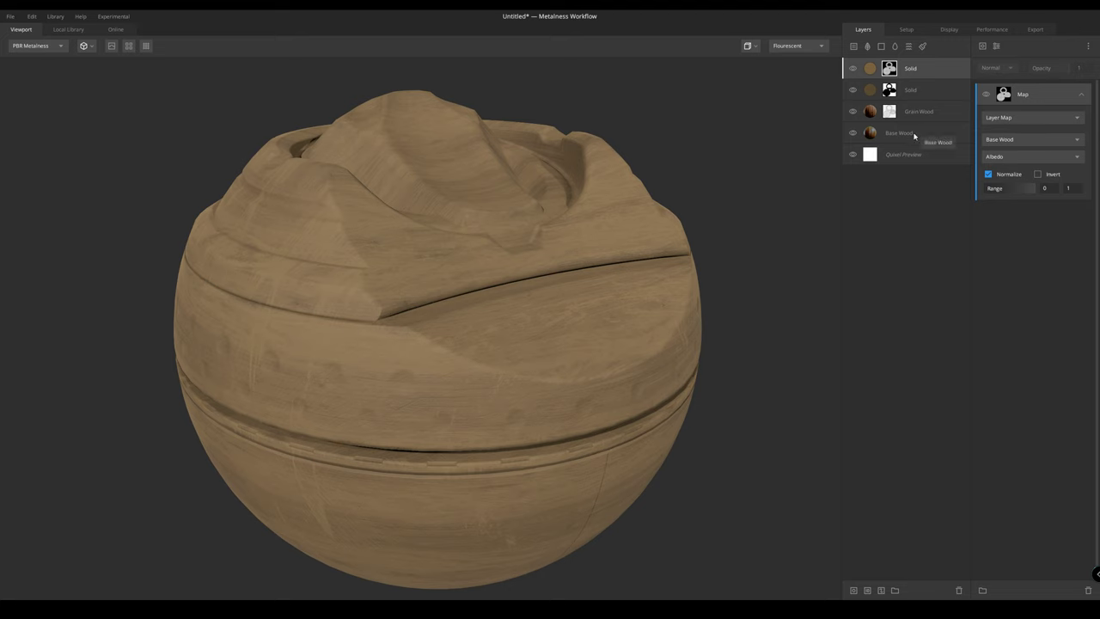
{"action": "left_click", "coordinate": [914, 135]}
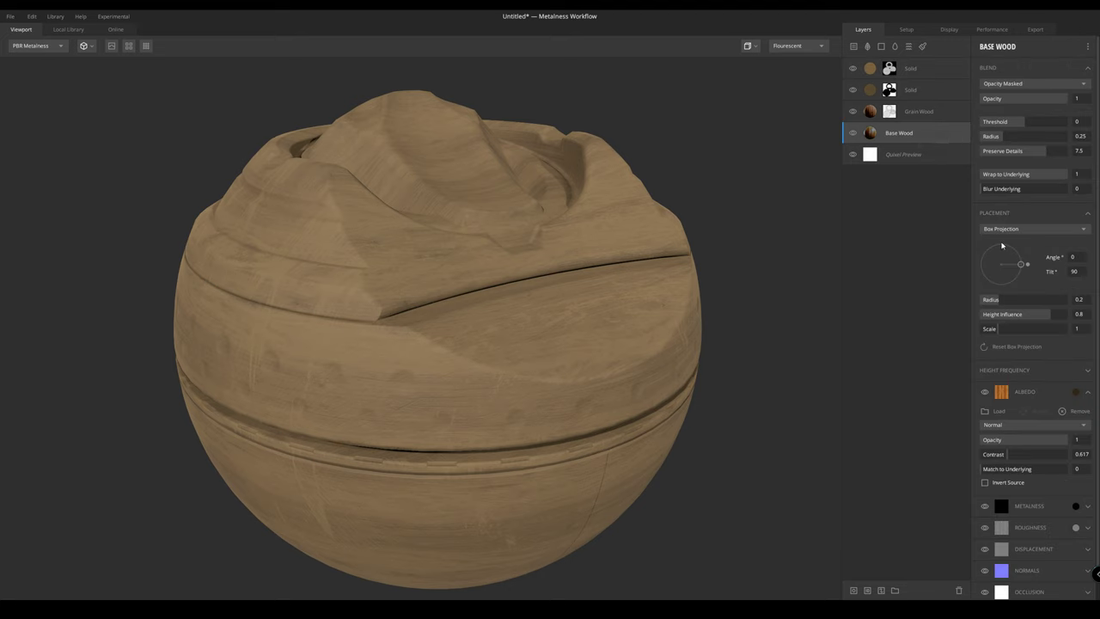
{"action": "left_click", "coordinate": [889, 68]}
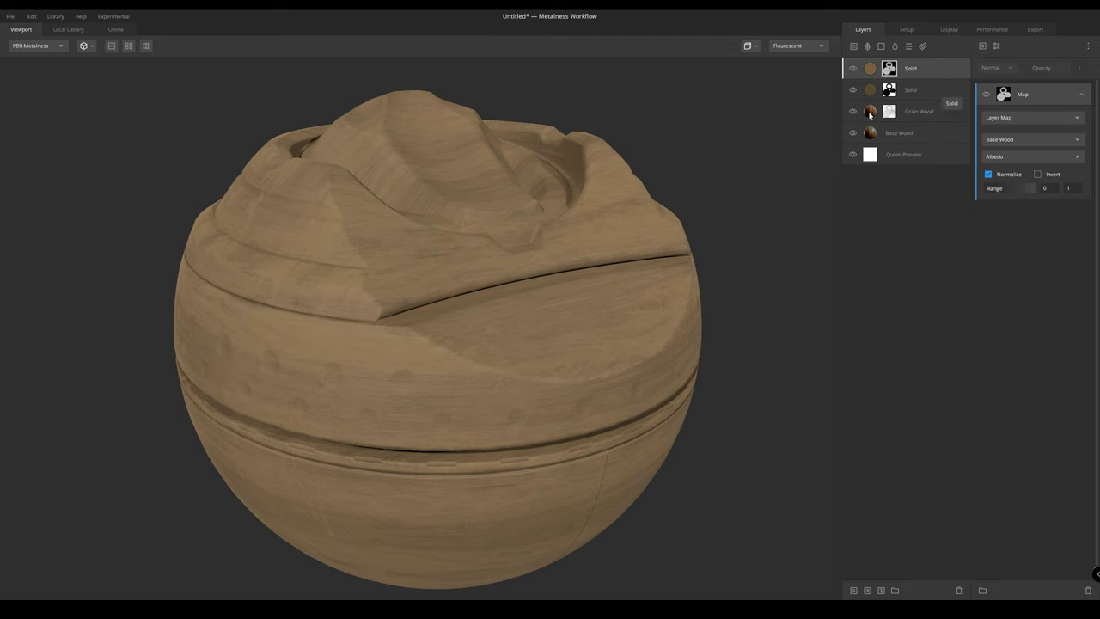
Invert the Base Wood albedo mask and narrow its range to 0.353–0.552
{"action": "middle_click_drag", "start_coordinate": [373, 270], "coordinate": [377, 247]}
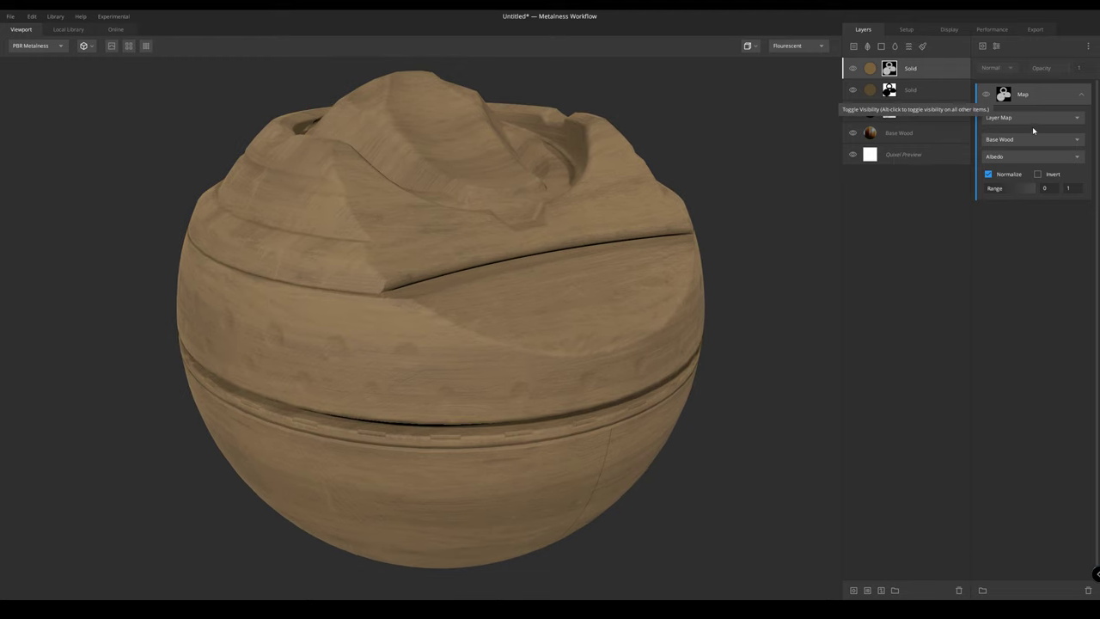
{"action": "mouse_move", "coordinate": [985, 188]}
{"action": "left_mouse_down"}
{"action": "mouse_move", "coordinate": [1027, 190]}
{"action": "mouse_move", "coordinate": [1000, 192]}
{"action": "mouse_move", "coordinate": [1014, 192]}
{"action": "left_mouse_up"}
{"action": "left_click", "coordinate": [1039, 175]}
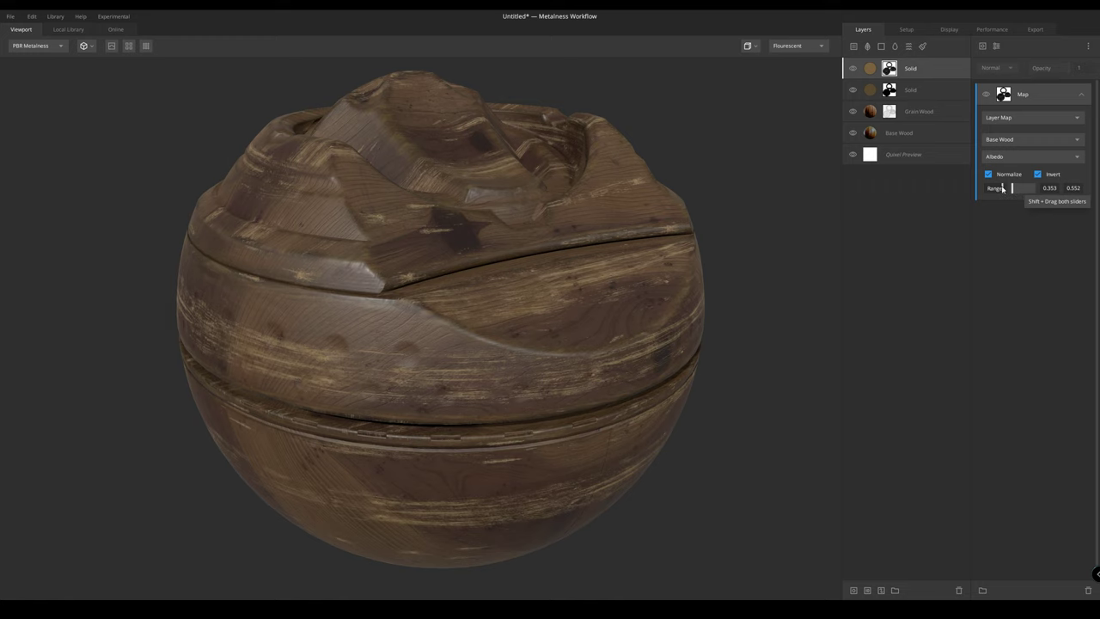
In the Layer Mask preview, shift the map's range to 0.379–0.578, then return to the PBR Metalness preview
{"action": "left_click_drag", "start_coordinate": [452, 245], "coordinate": [615, 163]}
{"action": "key", "text": "m"}
{"action": "scroll", "coordinate": [622, 129], "scroll_direction": "down", "scroll_amount": 1}
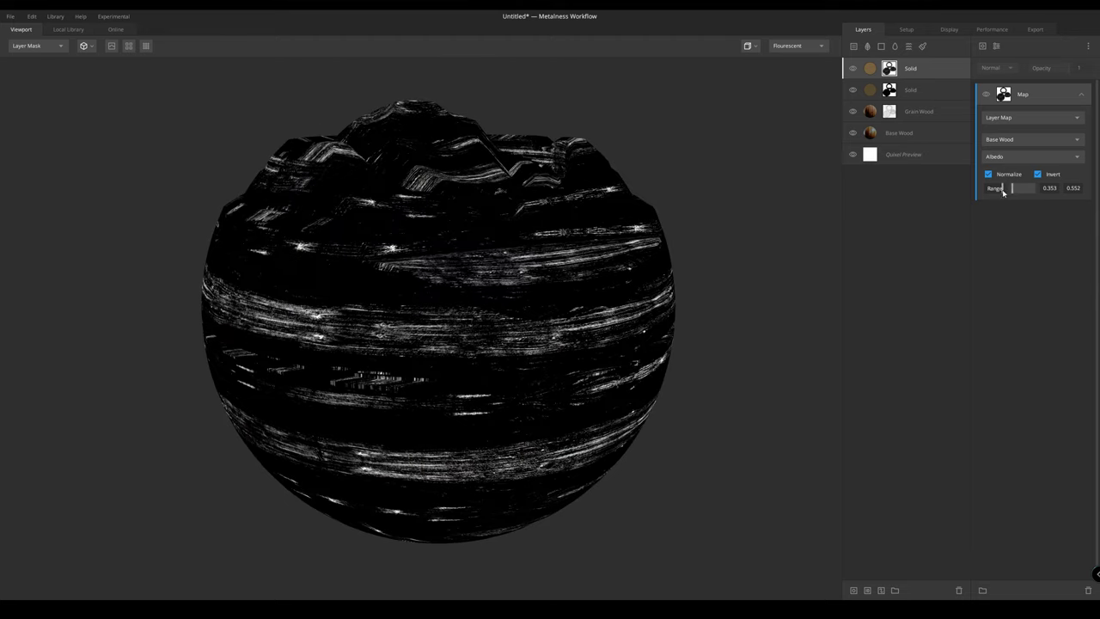
{"action": "left_click_drag", "start_coordinate": [1004, 188], "coordinate": [1004, 188], "text": "shift"}
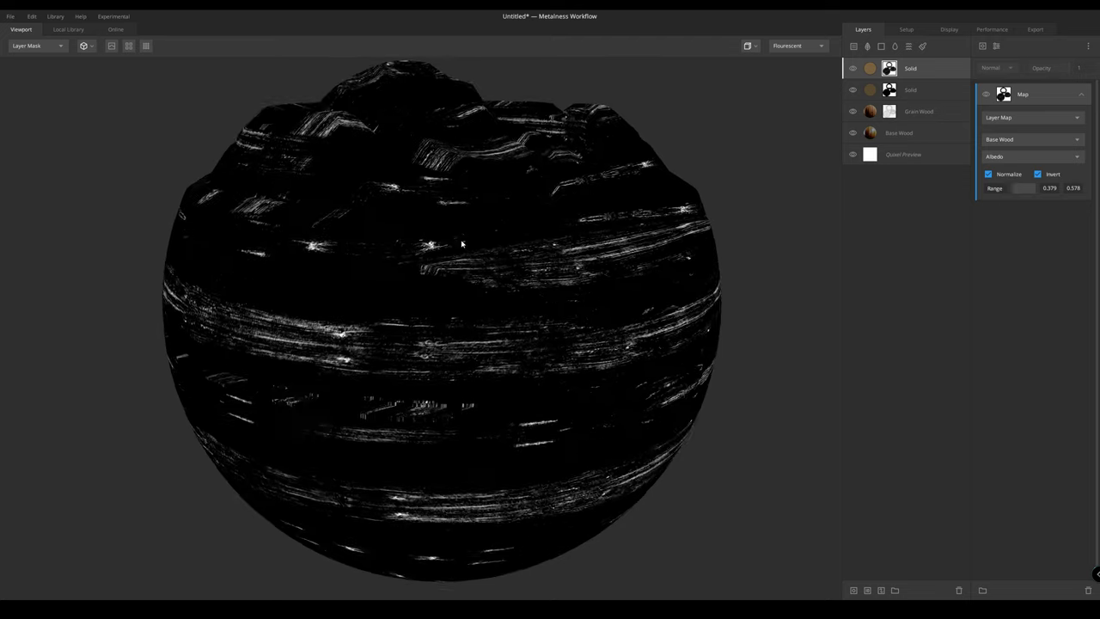
{"action": "key", "text": "m"}
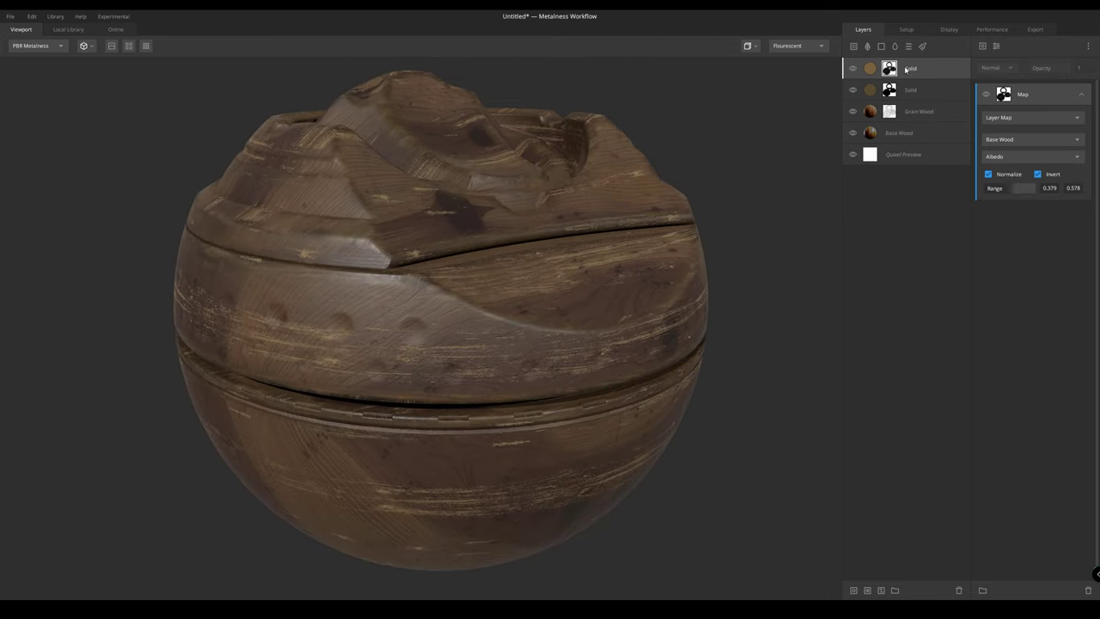
Turn off the map mask's inversion and shift its range to 0.802–1
{"action": "left_click", "coordinate": [891, 68]}
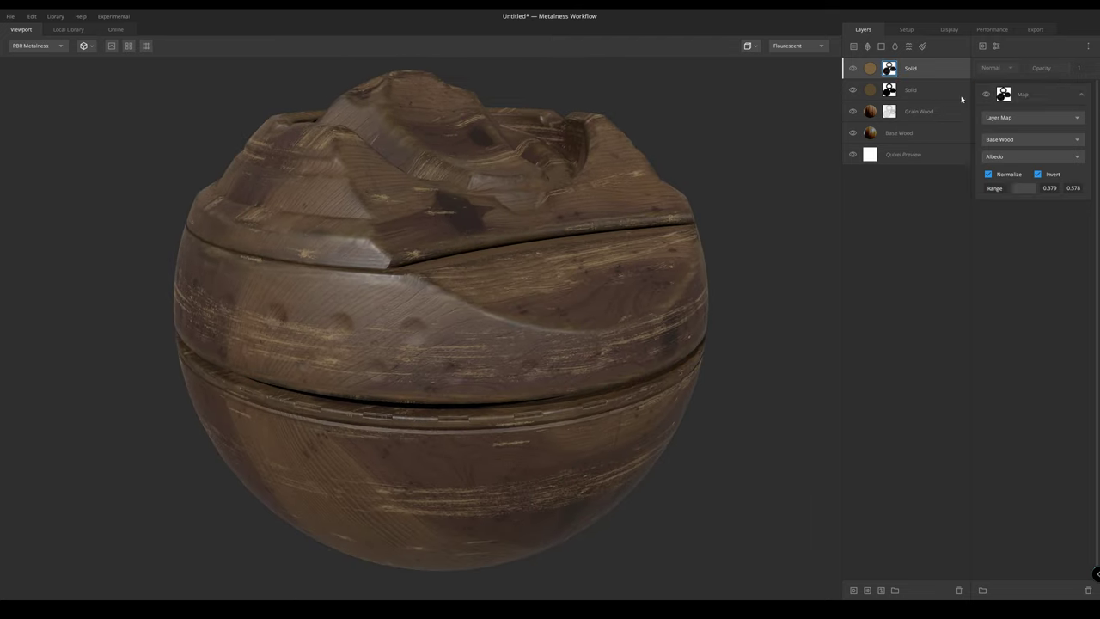
{"action": "left_click", "coordinate": [1038, 175]}
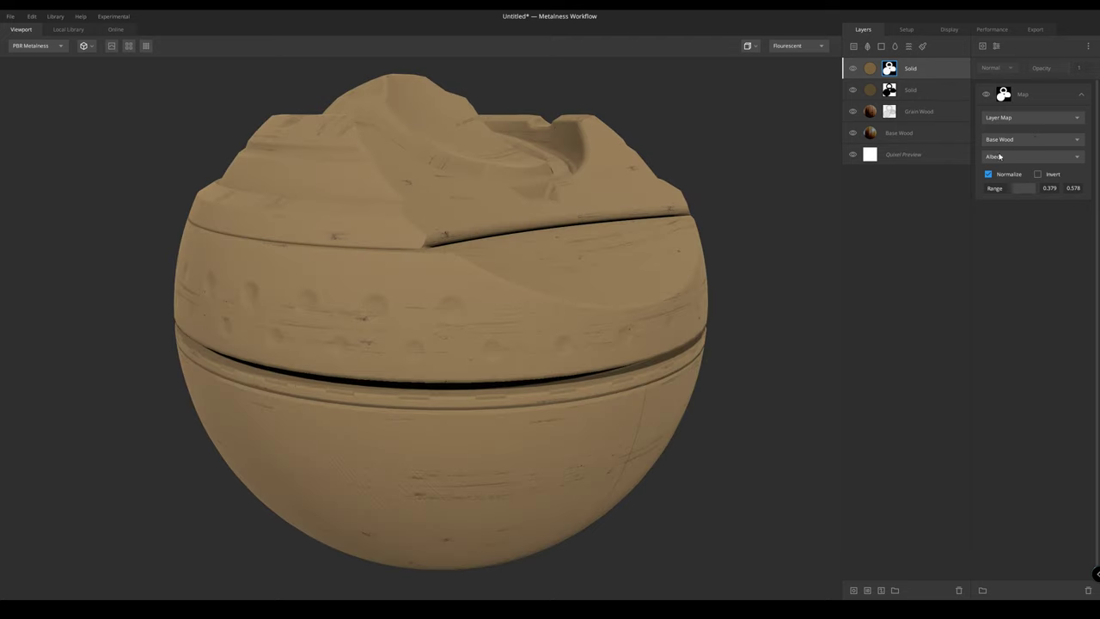
{"action": "left_click", "coordinate": [1025, 94]}
{"action": "left_click_drag", "start_coordinate": [1014, 190], "coordinate": [1036, 192], "text": "shift"}
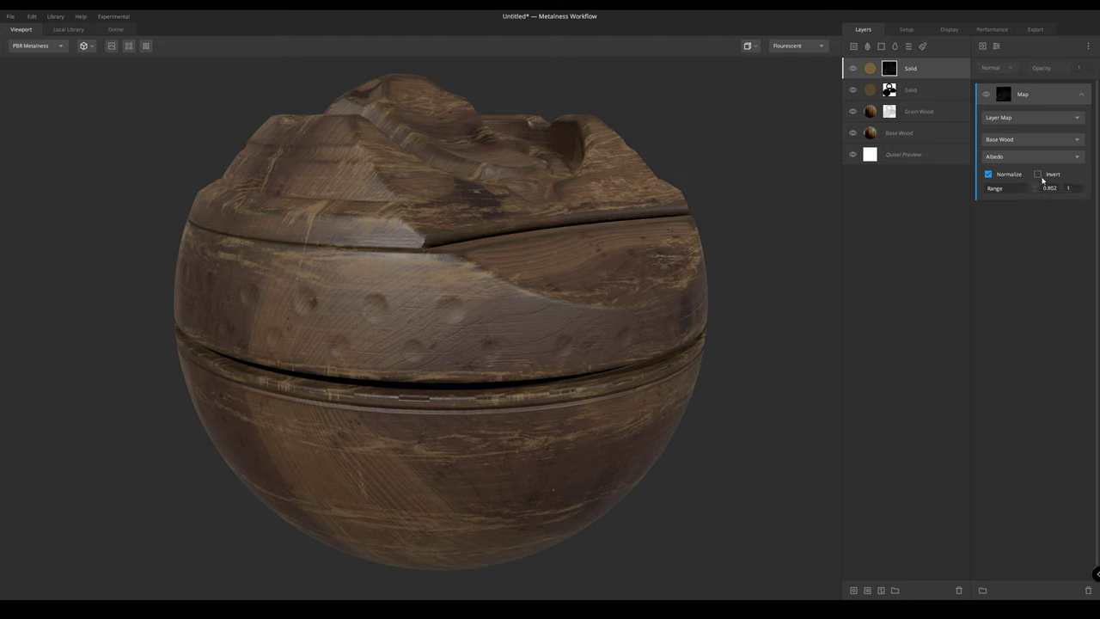
Lower the top Solid layer's blend opacity to 0.393
{"action": "left_click", "coordinate": [931, 71]}
{"action": "left_click_drag", "start_coordinate": [1035, 100], "coordinate": [1015, 101]}
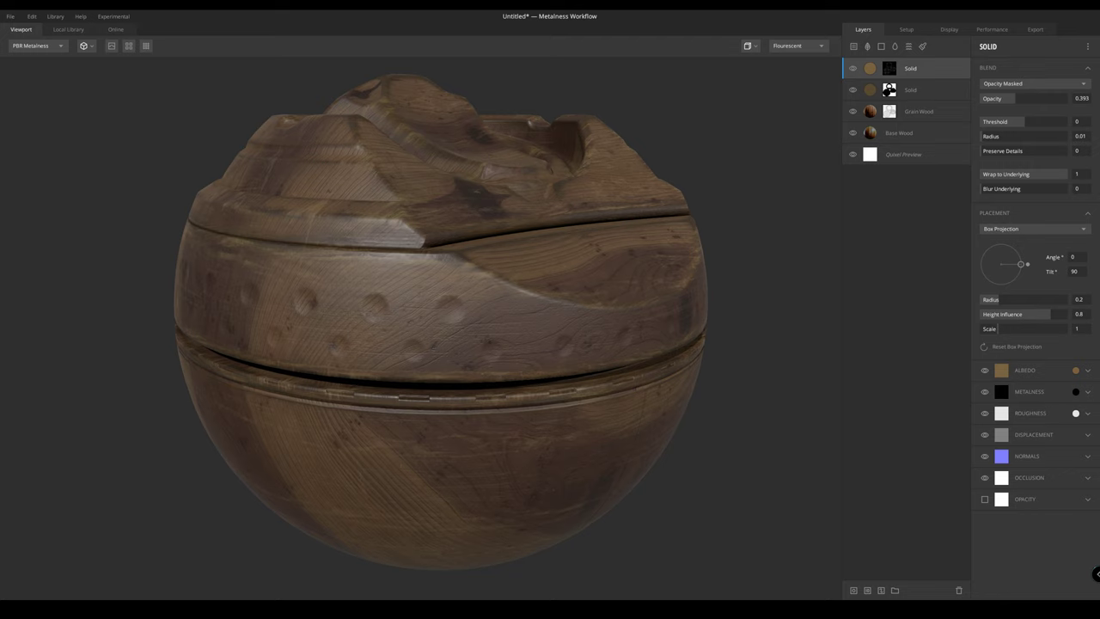
{"action": "left_click_drag", "start_coordinate": [473, 218], "coordinate": [503, 225]}
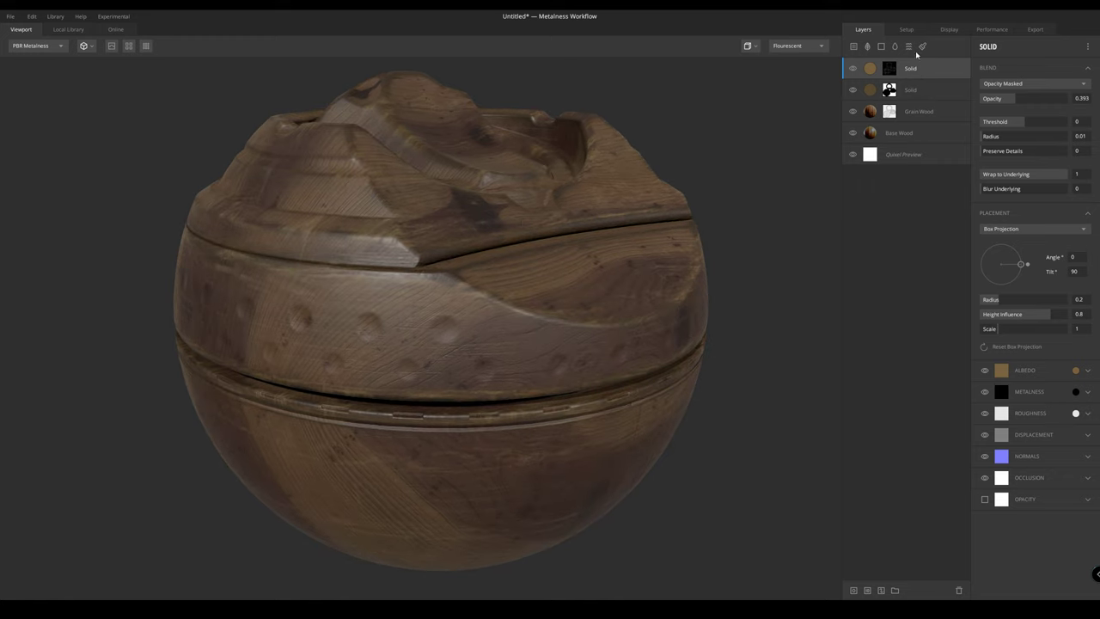
{"action": "key", "text": "Delete"}
{"action": "mouse_move", "coordinate": [495, 302]}
{"action": "left_mouse_down"}
{"action": "mouse_move", "coordinate": [474, 307]}
{"action": "mouse_move", "coordinate": [483, 300]}
{"action": "left_mouse_up"}
{"action": "left_click_drag", "start_coordinate": [544, 180], "coordinate": [454, 347]}
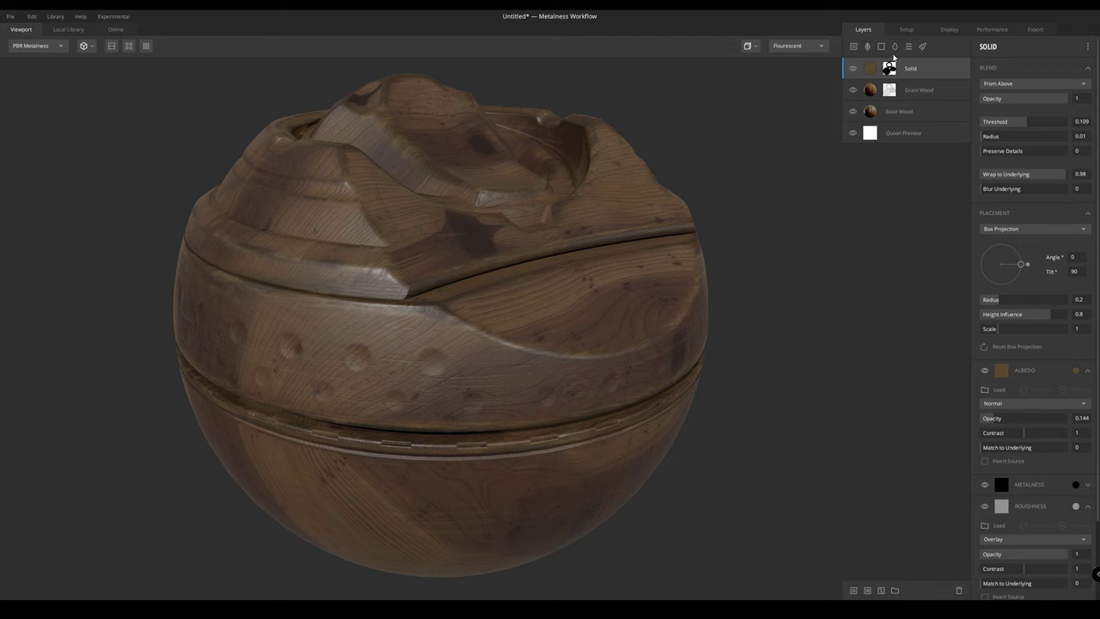
{"action": "key", "text": "ctrl+z"}
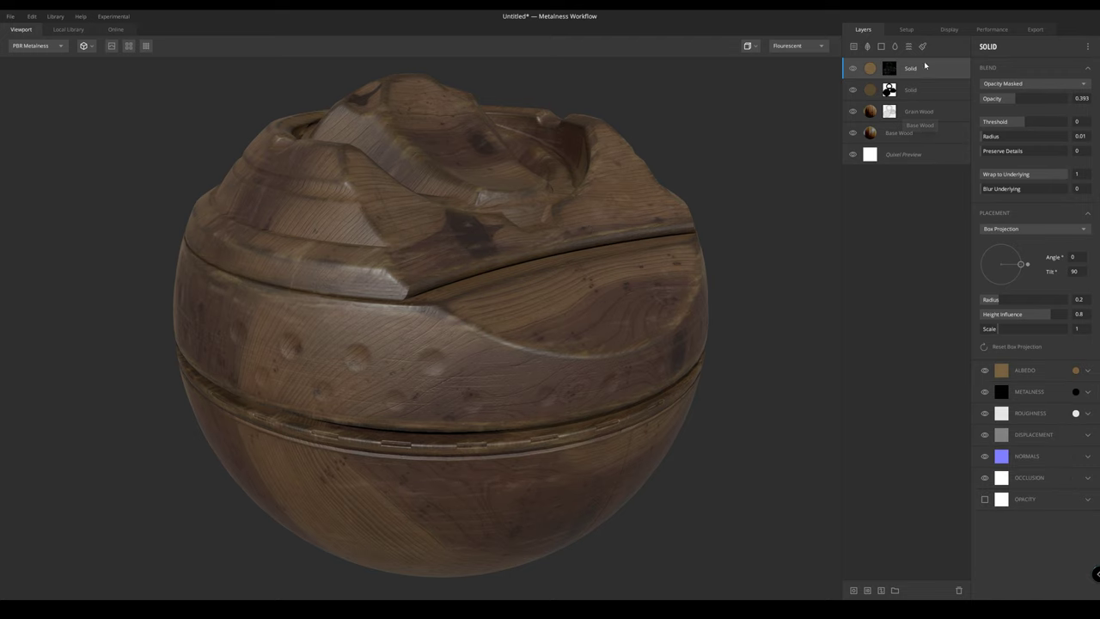
Remove the existing mask from the top Solid layer and give the layer a new empty mask stack
{"action": "left_click", "coordinate": [889, 71]}
{"action": "key", "text": "Delete"}
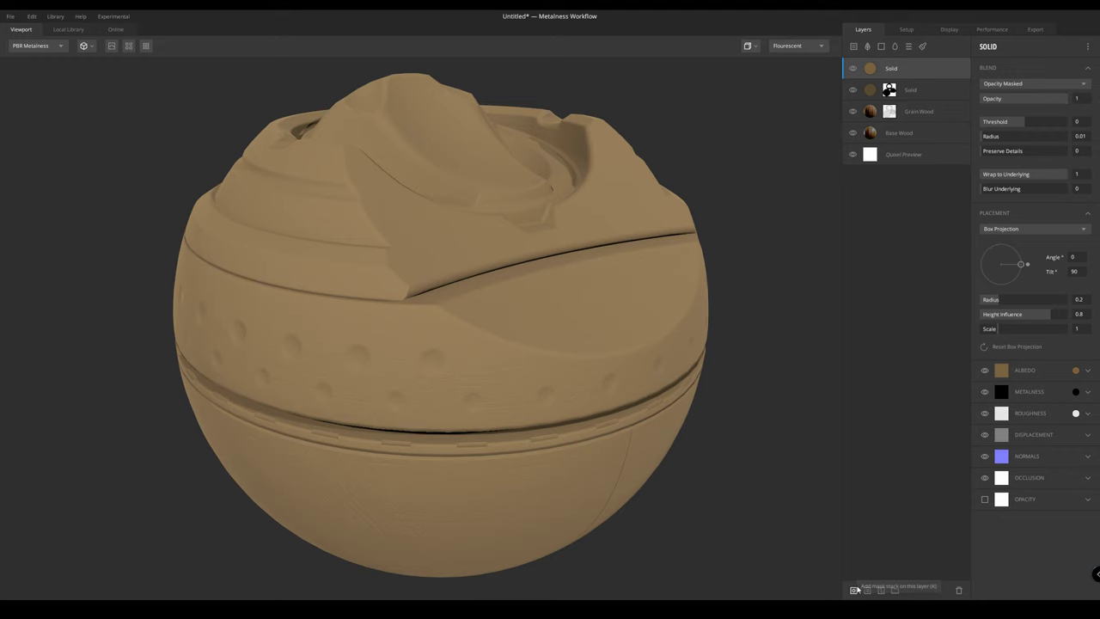
{"action": "left_click", "coordinate": [854, 590]}
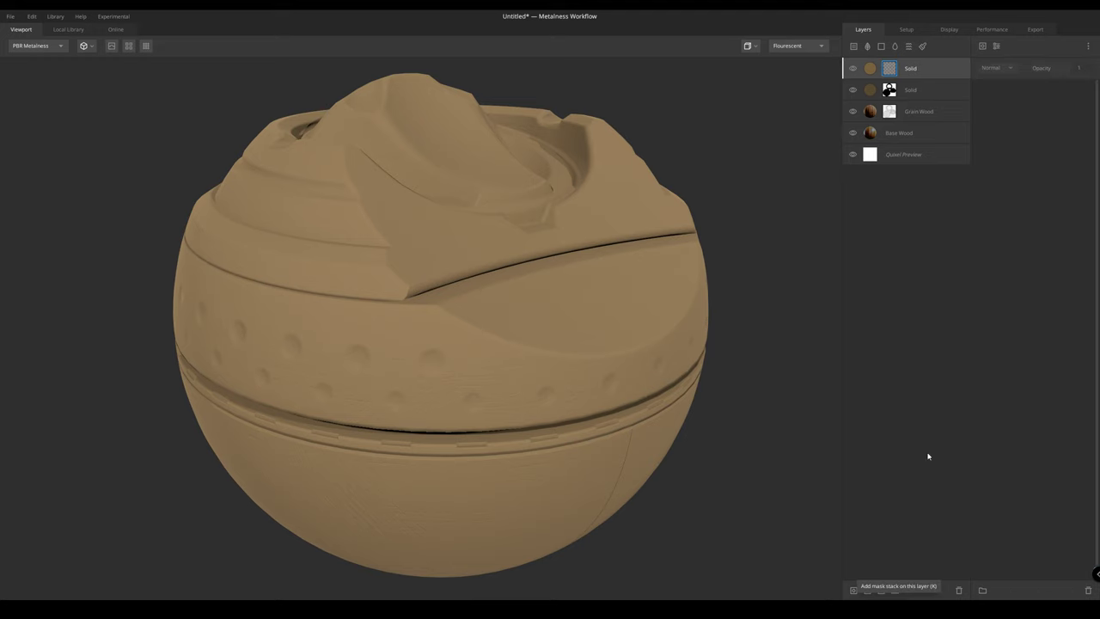
{"action": "left_click_drag", "start_coordinate": [603, 120], "coordinate": [447, 214]}
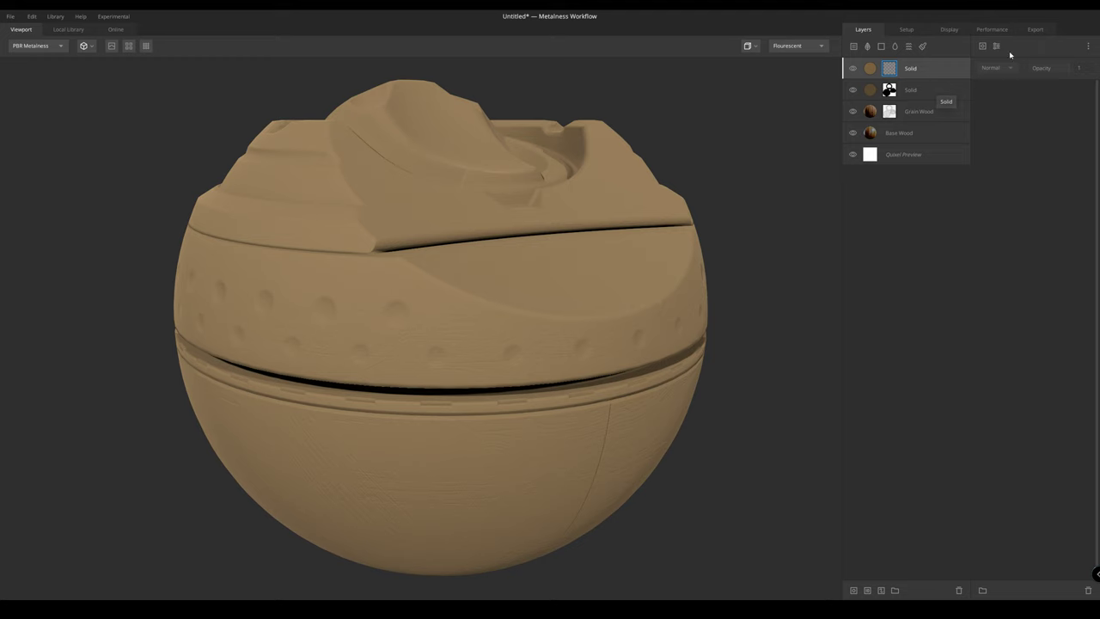
{"action": "left_click_drag", "start_coordinate": [425, 272], "coordinate": [442, 263]}
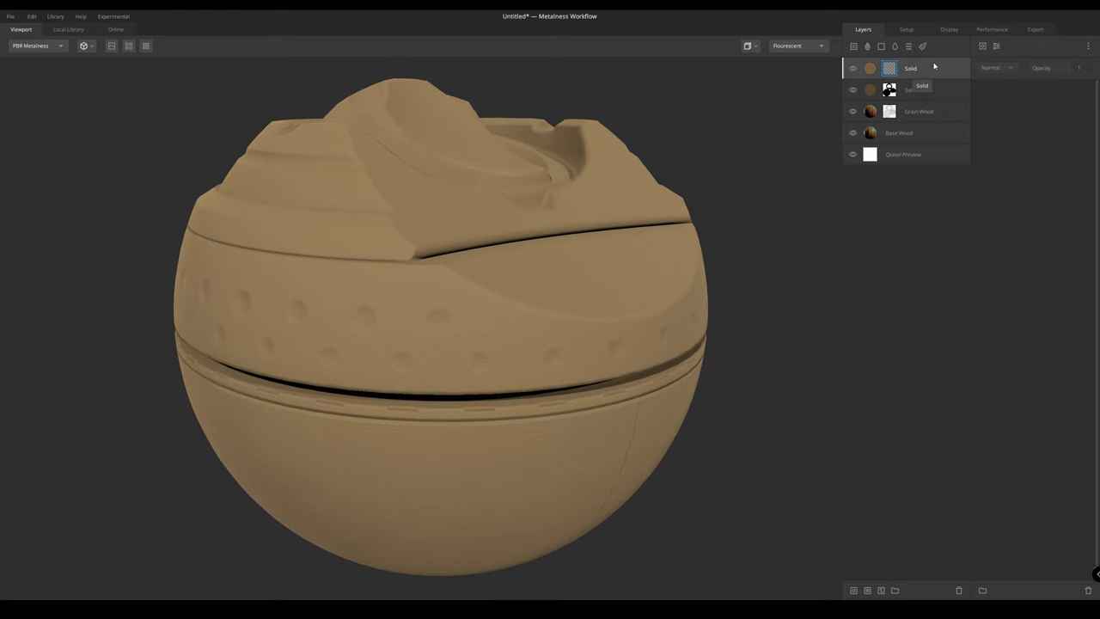
Add a Curvature component to the new mask stack and check the fine edge wear in the annotated weapon reference image
{"action": "left_click", "coordinate": [982, 46]}
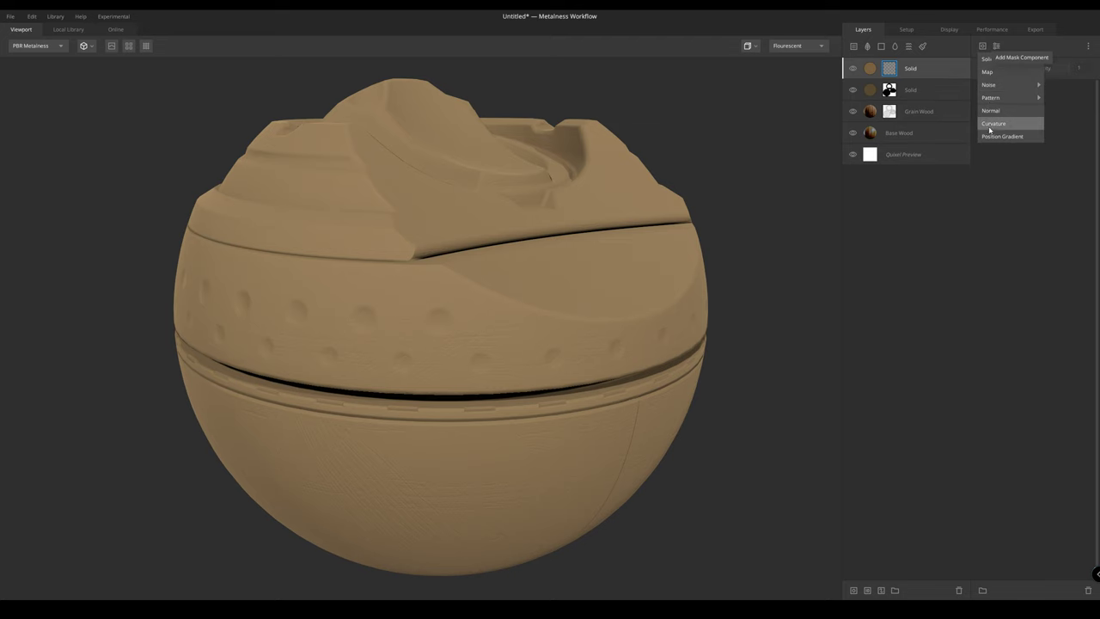
{"action": "left_click", "coordinate": [989, 129]}
{"action": "left_click_drag", "start_coordinate": [536, 200], "coordinate": [538, 214]}
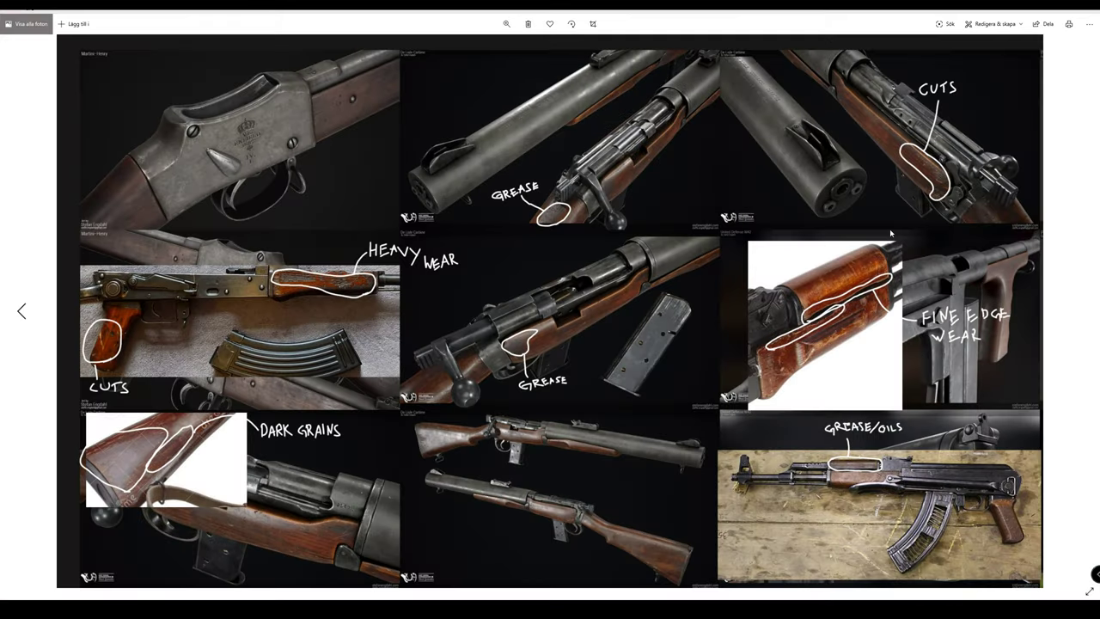
{"action": "scroll", "coordinate": [863, 348], "scroll_direction": "up", "scroll_amount": 3}
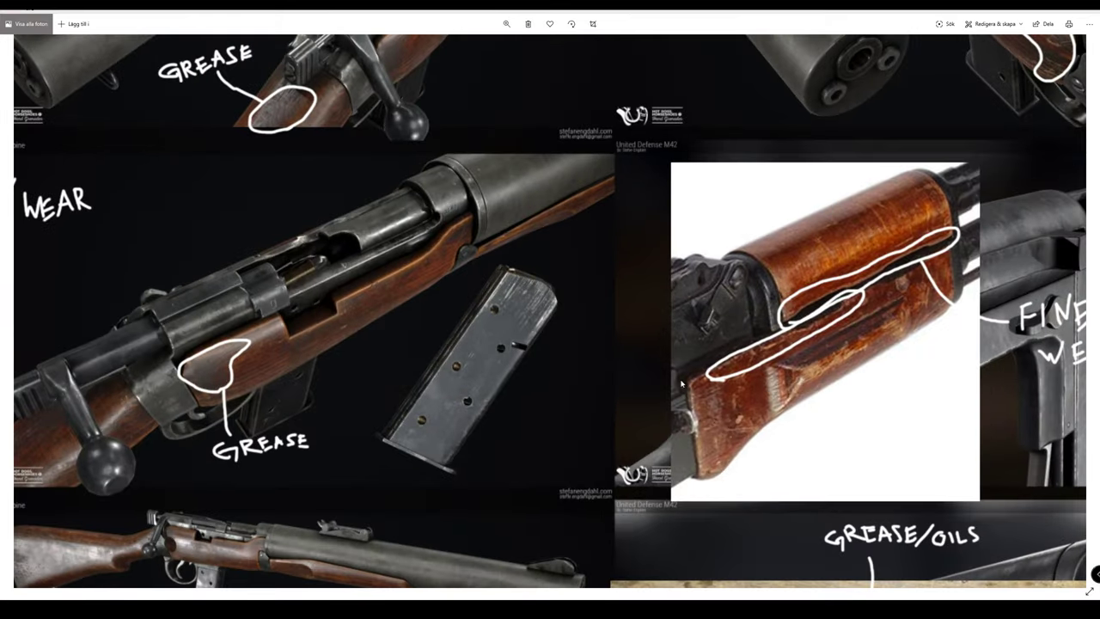
{"action": "scroll", "coordinate": [814, 334], "scroll_direction": "down", "scroll_amount": 4}
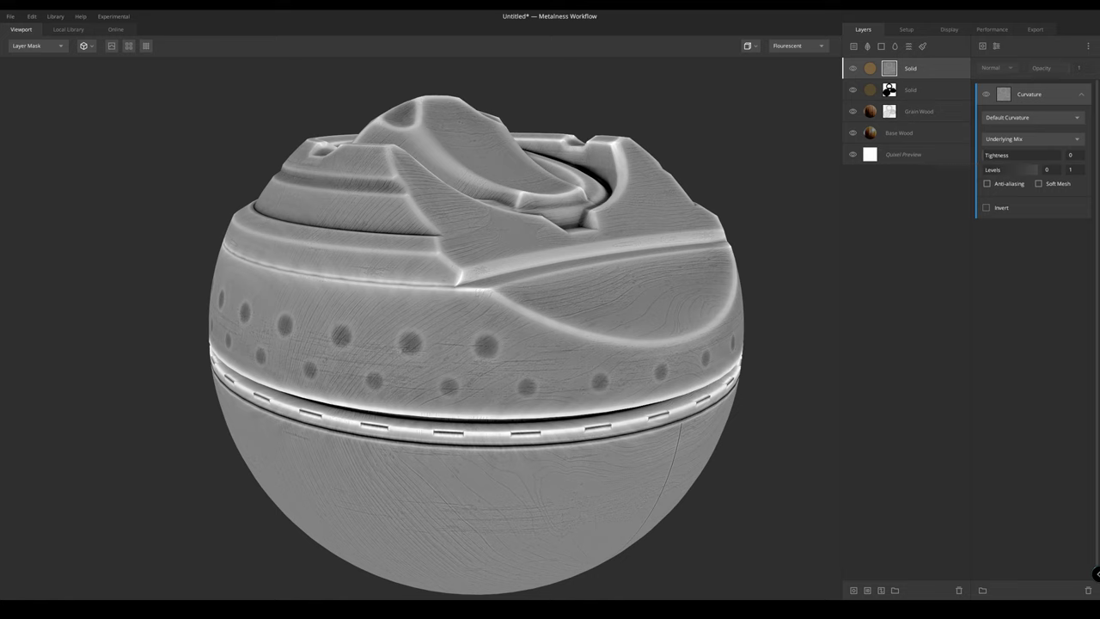
Set the Curvature component's tightness to 0.503 in the Layer Mask preview
{"action": "middle_click_drag", "start_coordinate": [527, 221], "coordinate": [530, 231]}
{"action": "left_click_drag", "start_coordinate": [994, 155], "coordinate": [1024, 158]}
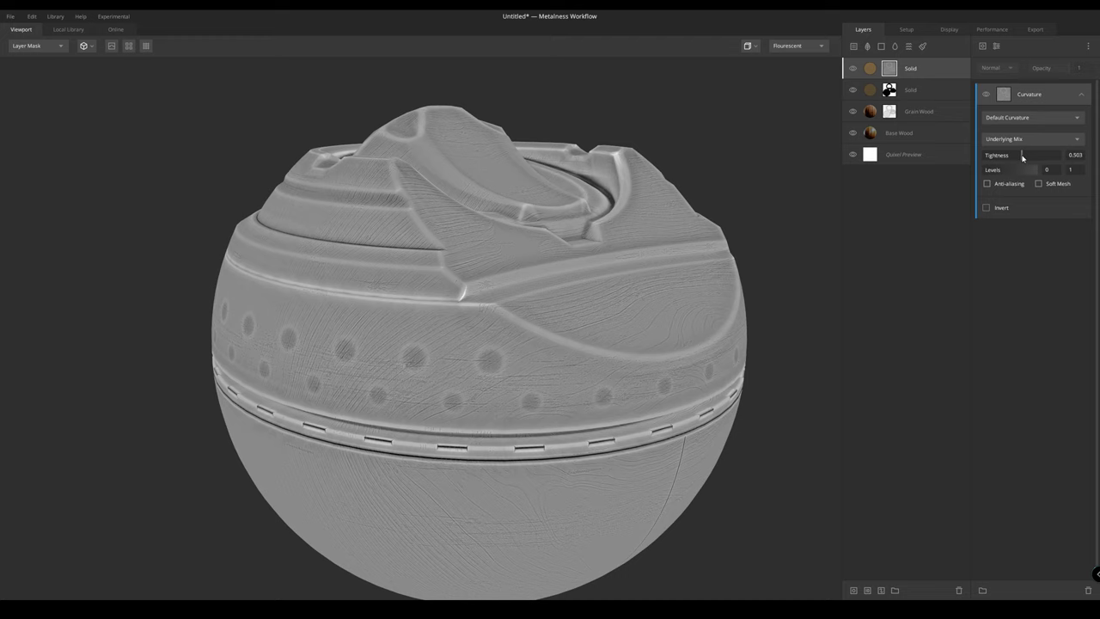
{"action": "mouse_move", "coordinate": [808, 179]}
{"action": "left_mouse_down"}
{"action": "mouse_move", "coordinate": [469, 215]}
{"action": "mouse_move", "coordinate": [810, 184]}
{"action": "left_mouse_up"}
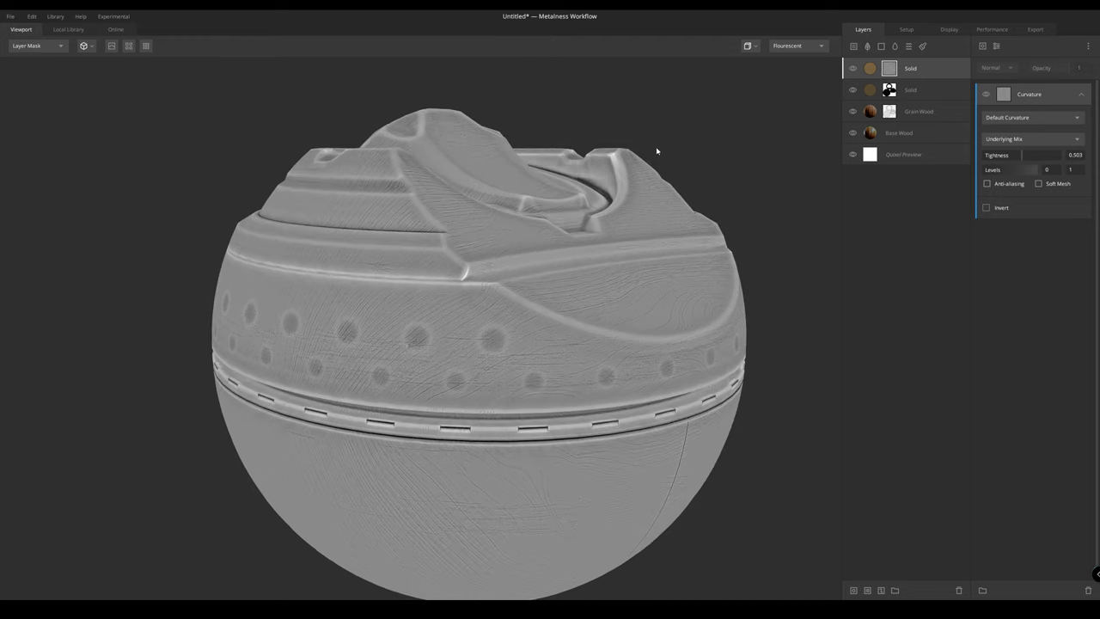
{"action": "left_click_drag", "start_coordinate": [453, 182], "coordinate": [470, 199]}
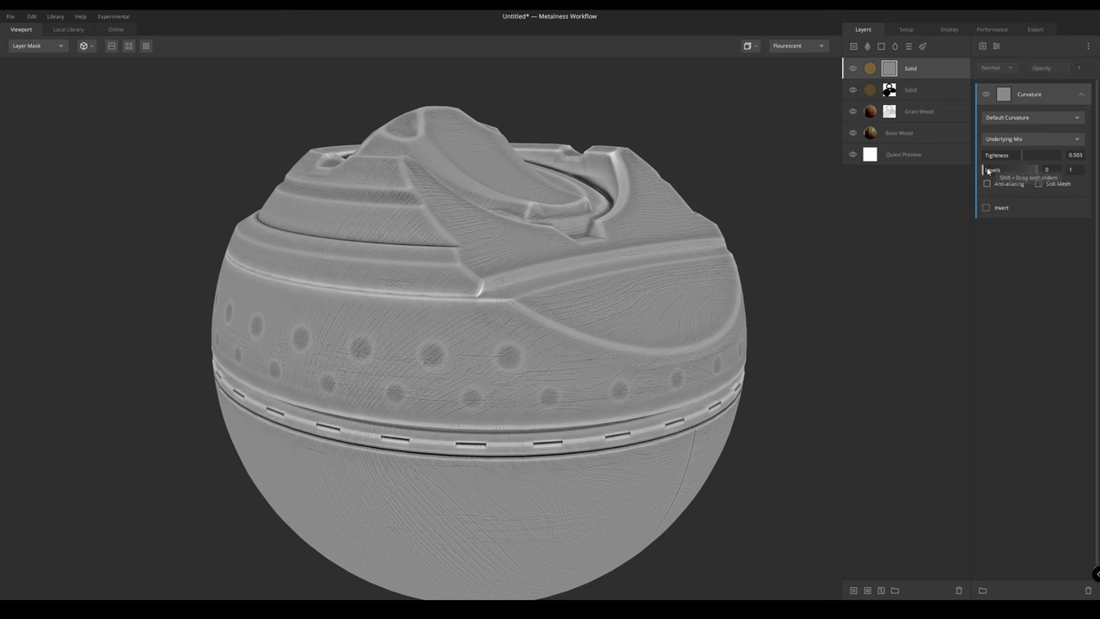
Narrow the Curvature component's levels to 0.508–0.643 and inspect the edge mask around the ball
{"action": "left_click_drag", "start_coordinate": [987, 170], "coordinate": [1016, 172]}
{"action": "left_click_drag", "start_coordinate": [390, 351], "coordinate": [616, 196]}
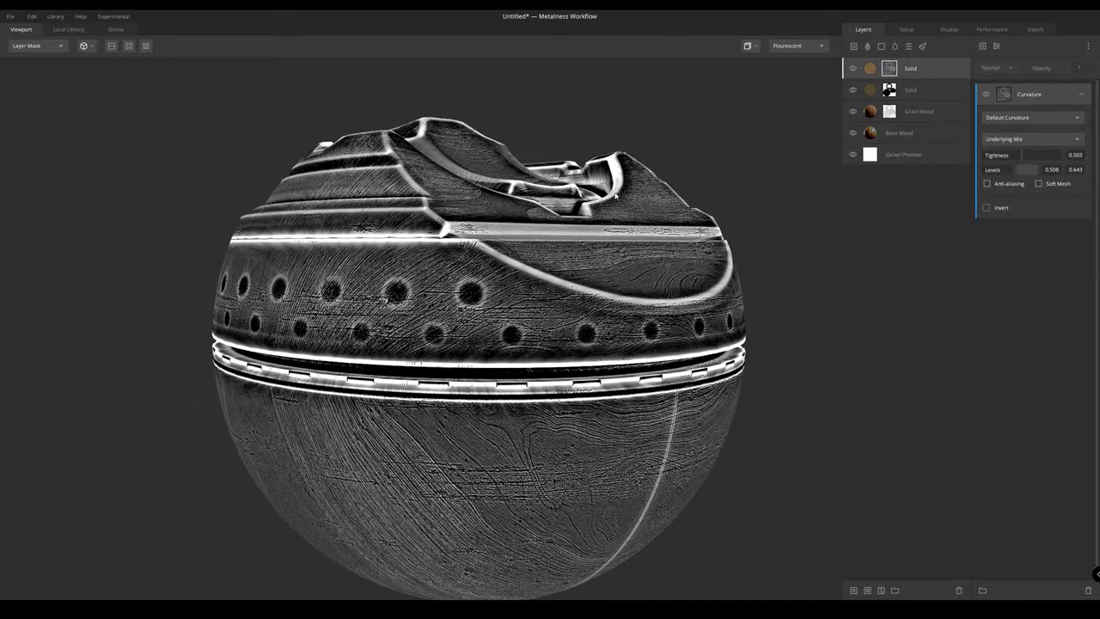
{"action": "left_click_drag", "start_coordinate": [744, 164], "coordinate": [580, 172]}
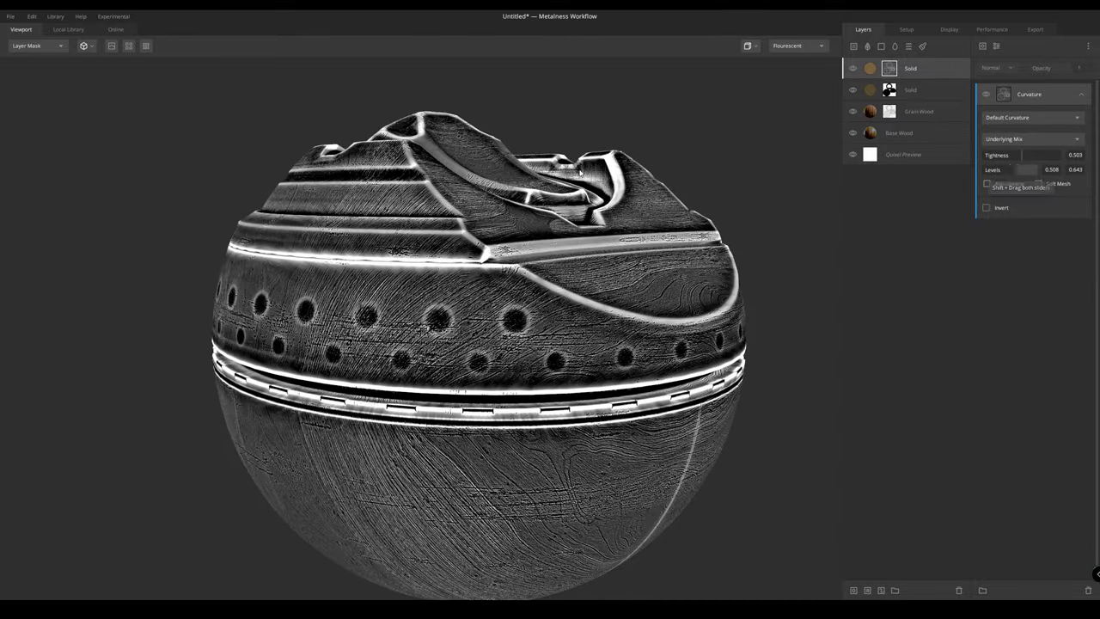
{"action": "left_click_drag", "start_coordinate": [543, 204], "coordinate": [514, 289]}
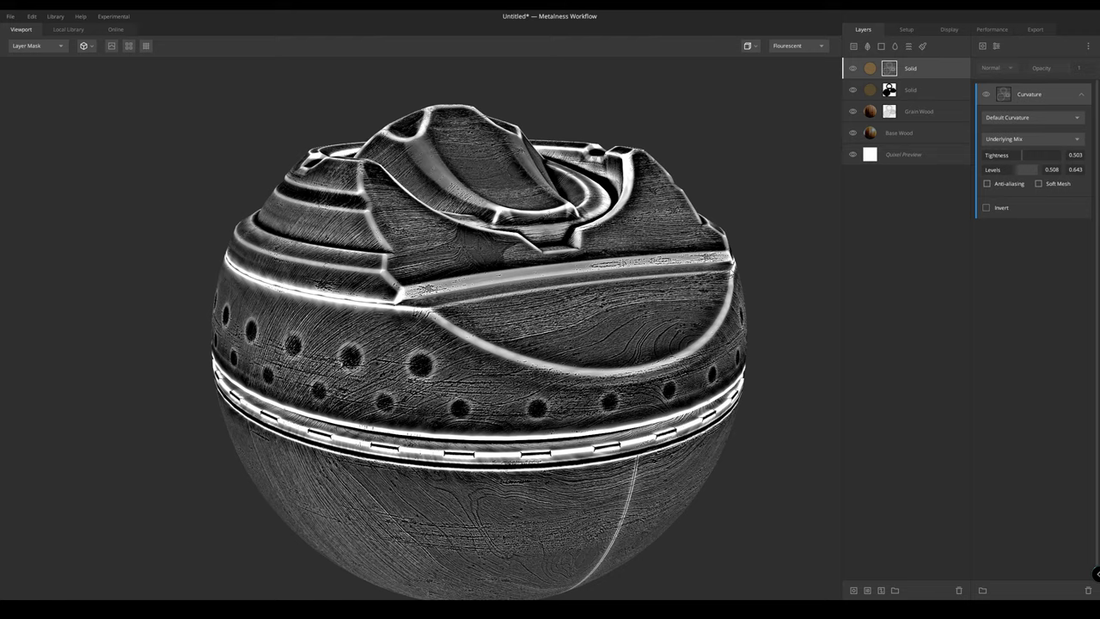
{"action": "left_click_drag", "start_coordinate": [441, 201], "coordinate": [498, 233]}
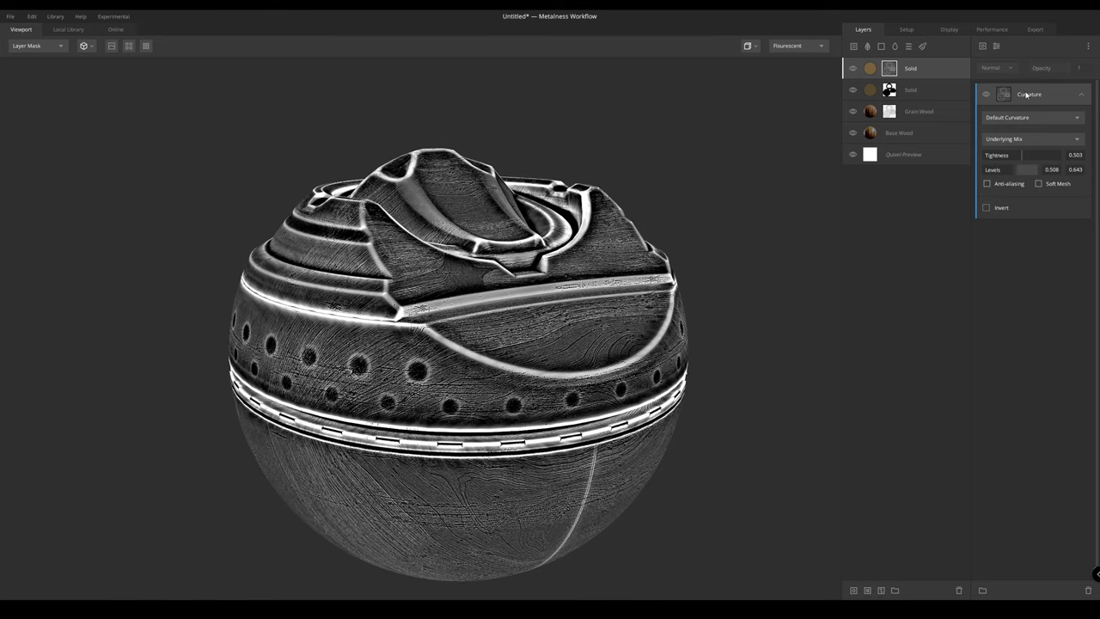
Add a Map component above the Curvature, sourced as a Layer Map from the Base Wood albedo
{"action": "left_click", "coordinate": [983, 47]}
{"action": "left_click", "coordinate": [1010, 73]}
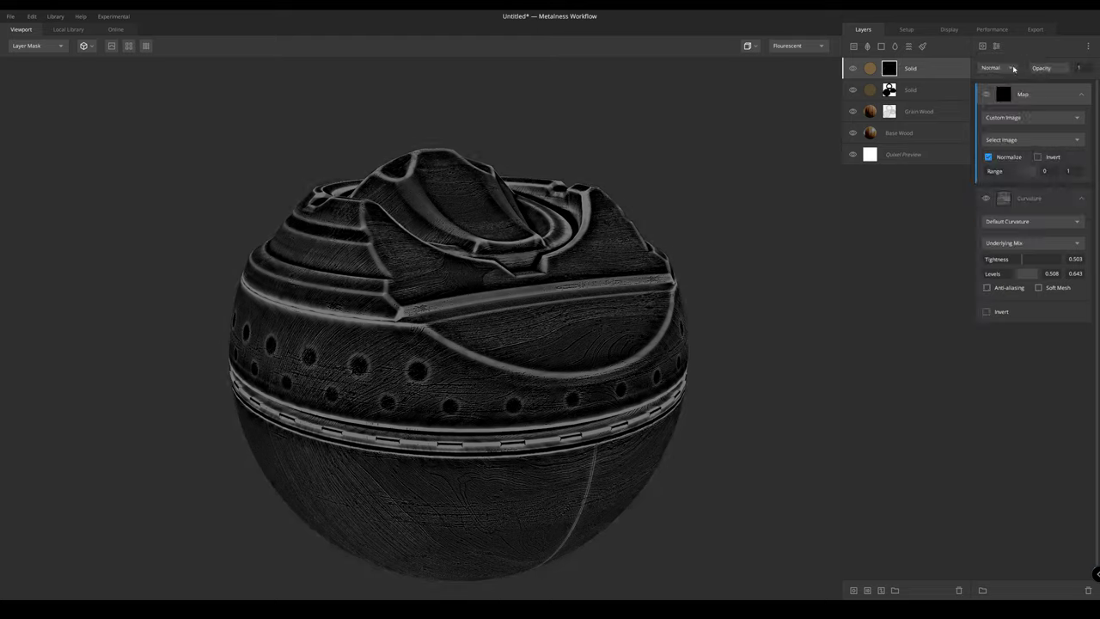
{"action": "left_click", "coordinate": [1020, 117]}
{"action": "left_click", "coordinate": [1012, 145]}
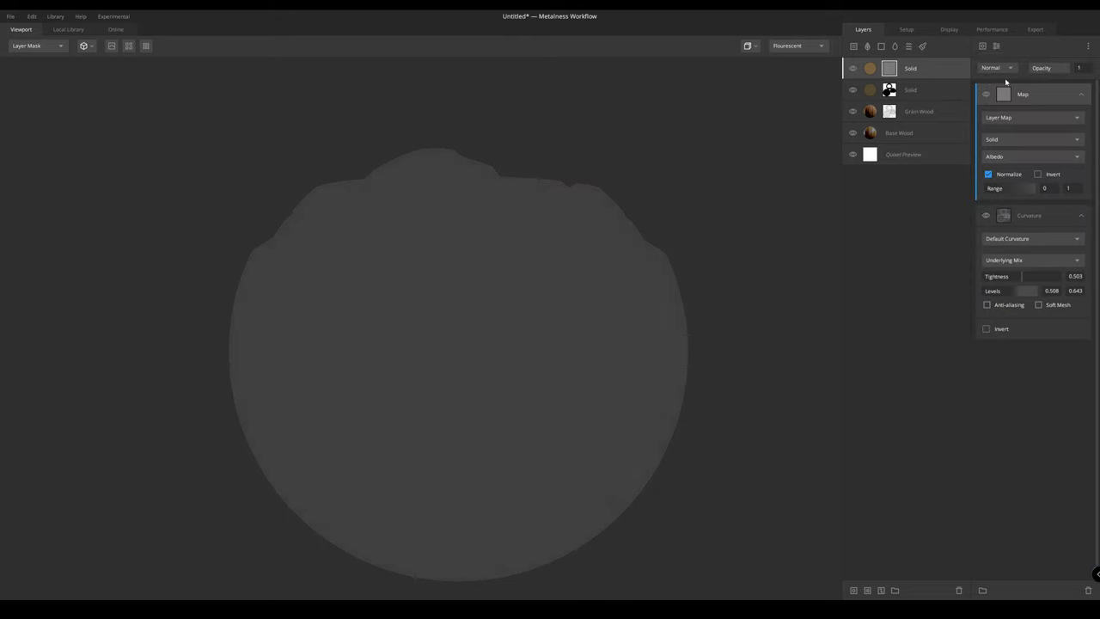
{"action": "left_click", "coordinate": [1012, 143]}
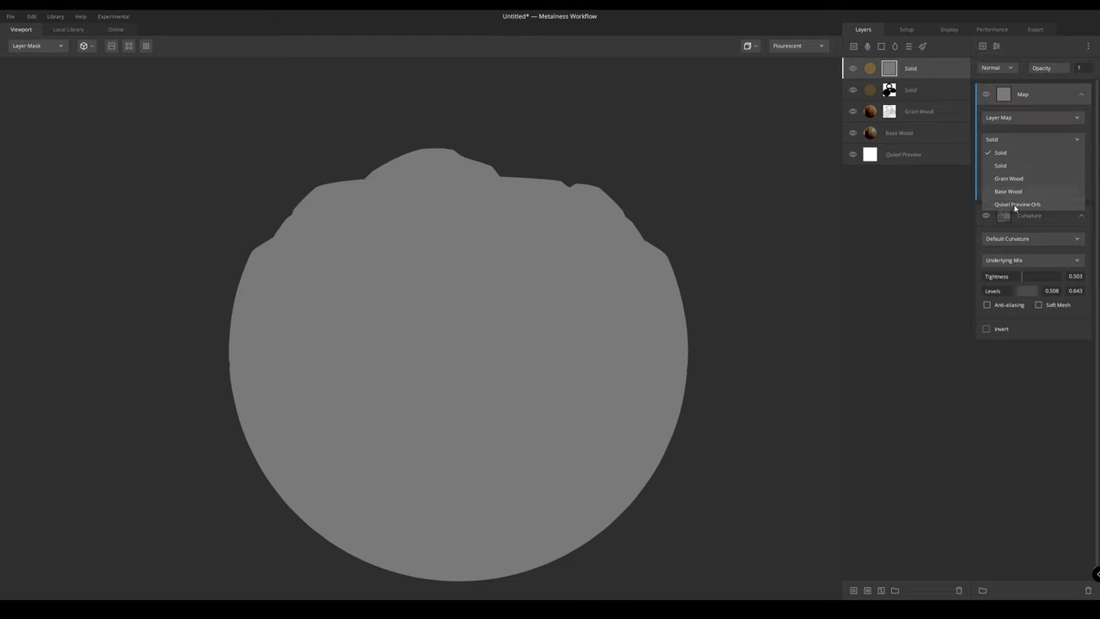
{"action": "left_click", "coordinate": [1001, 198]}
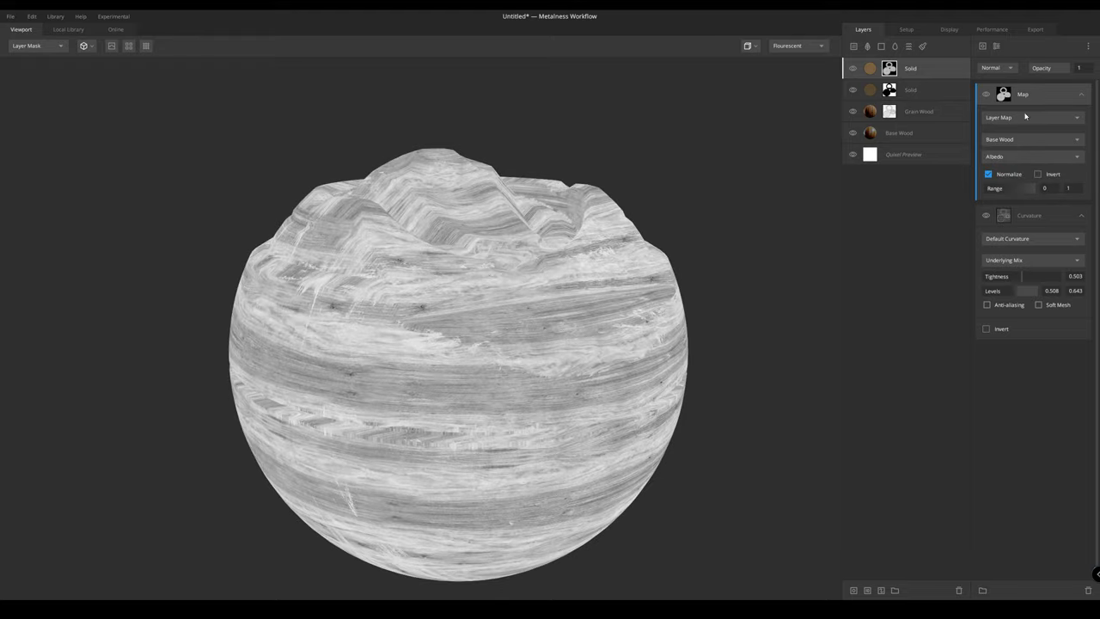
Blend the Map component over the Curvature with Multiply and narrow its range to 0.716–0.845
{"action": "left_click", "coordinate": [997, 69]}
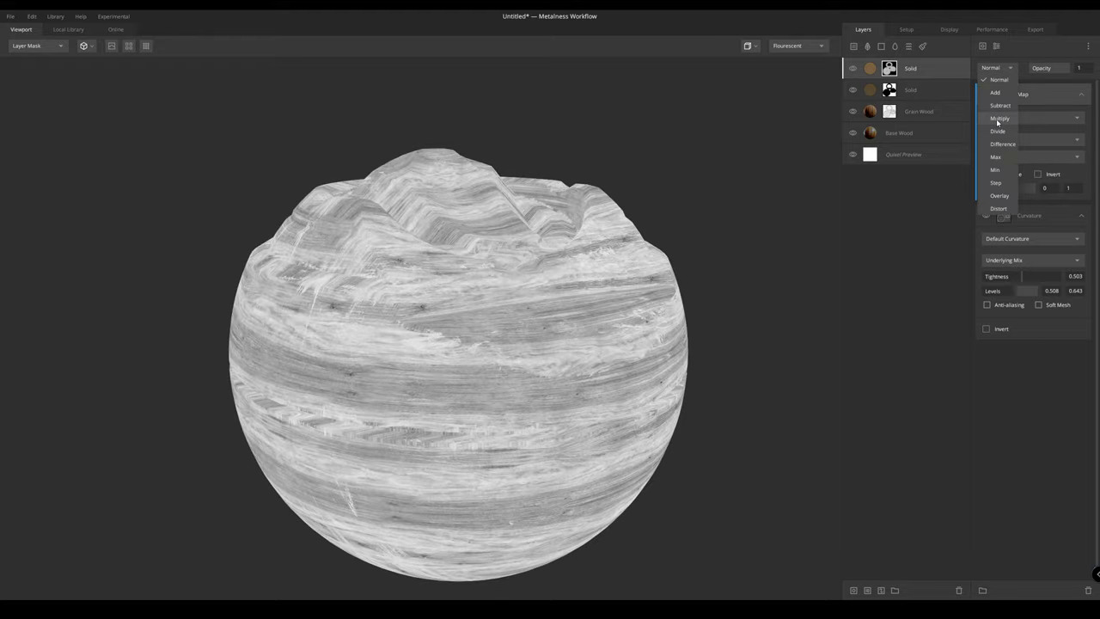
{"action": "left_click", "coordinate": [997, 122]}
{"action": "scroll", "coordinate": [550, 236], "scroll_direction": "up", "scroll_amount": 3}
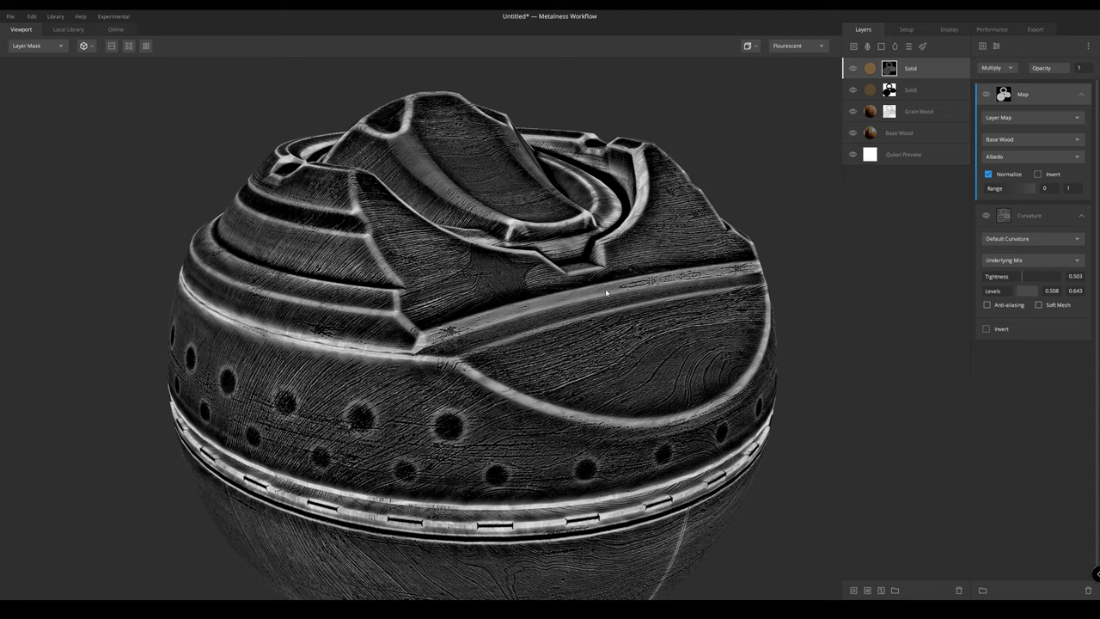
{"action": "scroll", "coordinate": [574, 312], "scroll_direction": "down", "scroll_amount": 2}
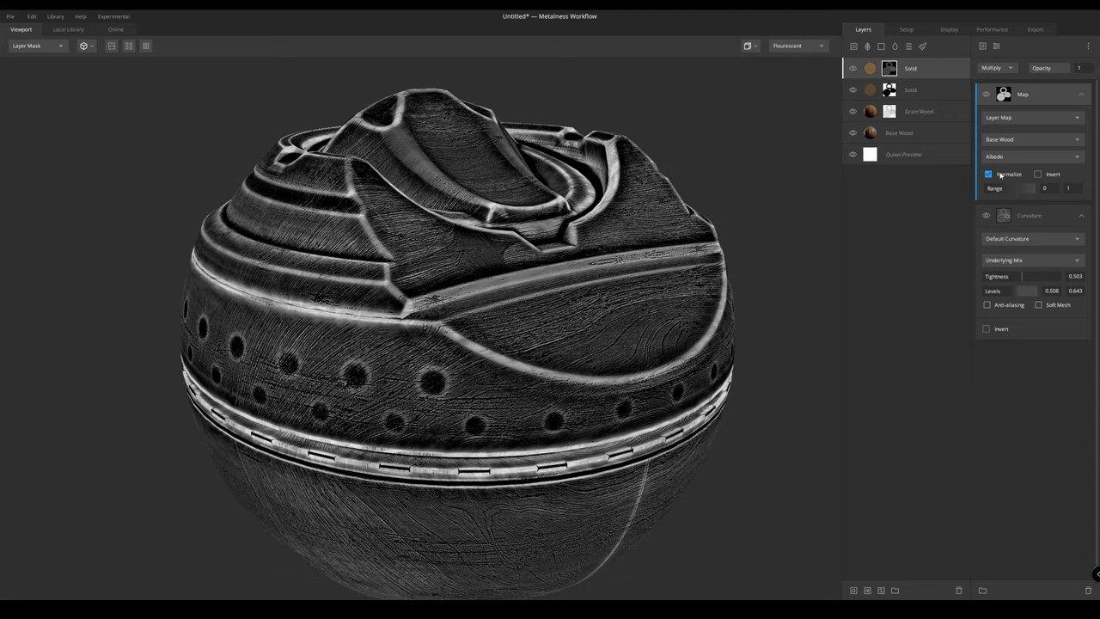
{"action": "left_click_drag", "start_coordinate": [988, 189], "coordinate": [1027, 188]}
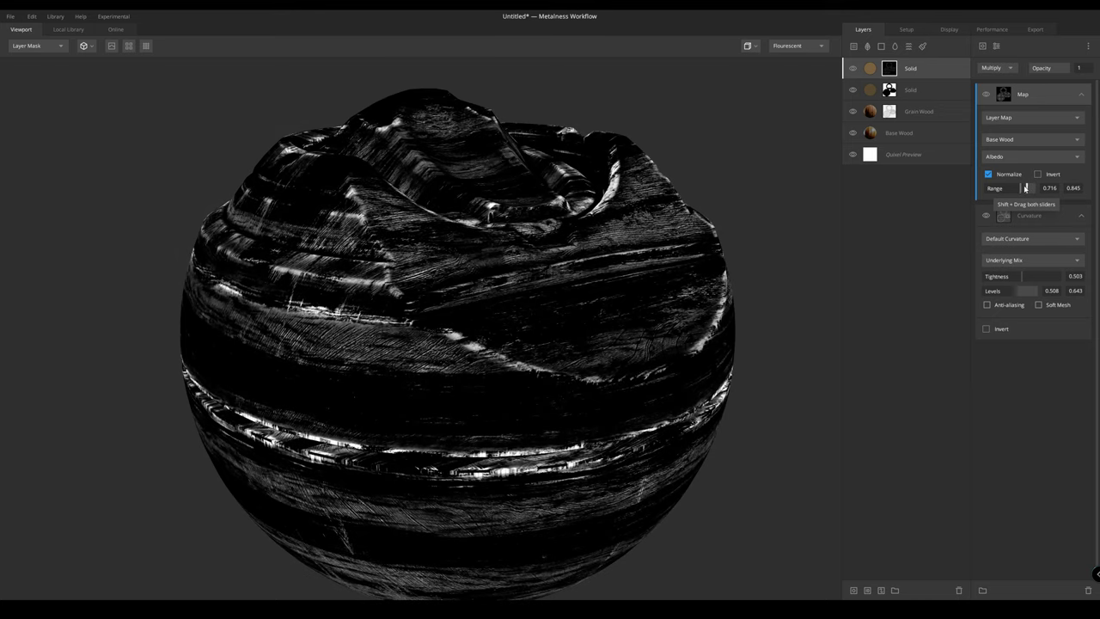
{"action": "left_click_drag", "start_coordinate": [620, 295], "coordinate": [597, 258]}
{"action": "scroll", "coordinate": [610, 270], "scroll_direction": "down", "scroll_amount": 1}
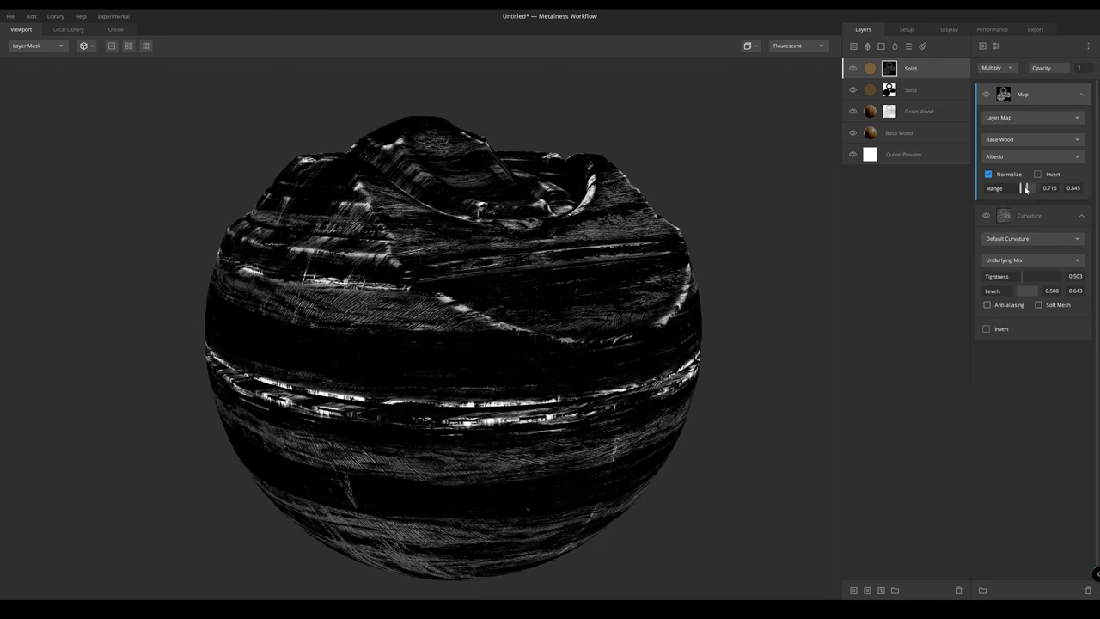
Set the Curvature component's tightness to 0.53 and its levels to 0.587–0.69
{"action": "mouse_move", "coordinate": [1012, 291]}
{"action": "left_mouse_down", "text": "shift"}
{"action": "mouse_move", "coordinate": [1032, 281]}
{"action": "mouse_move", "coordinate": [1021, 293]}
{"action": "left_mouse_up", "text": "shift"}
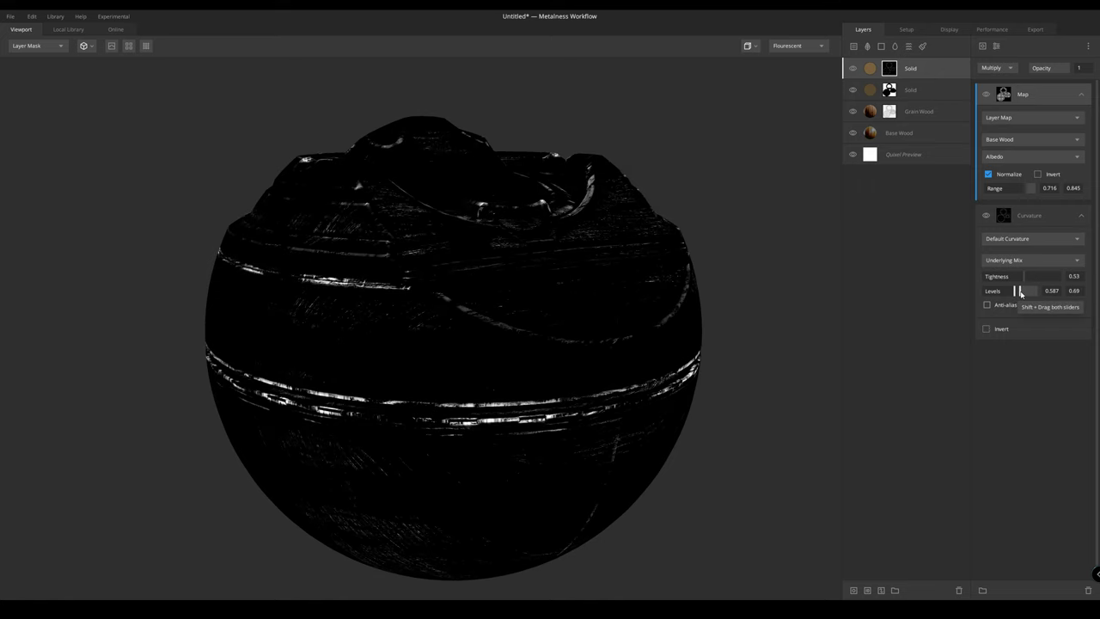
{"action": "left_click_drag", "start_coordinate": [524, 288], "coordinate": [558, 280]}
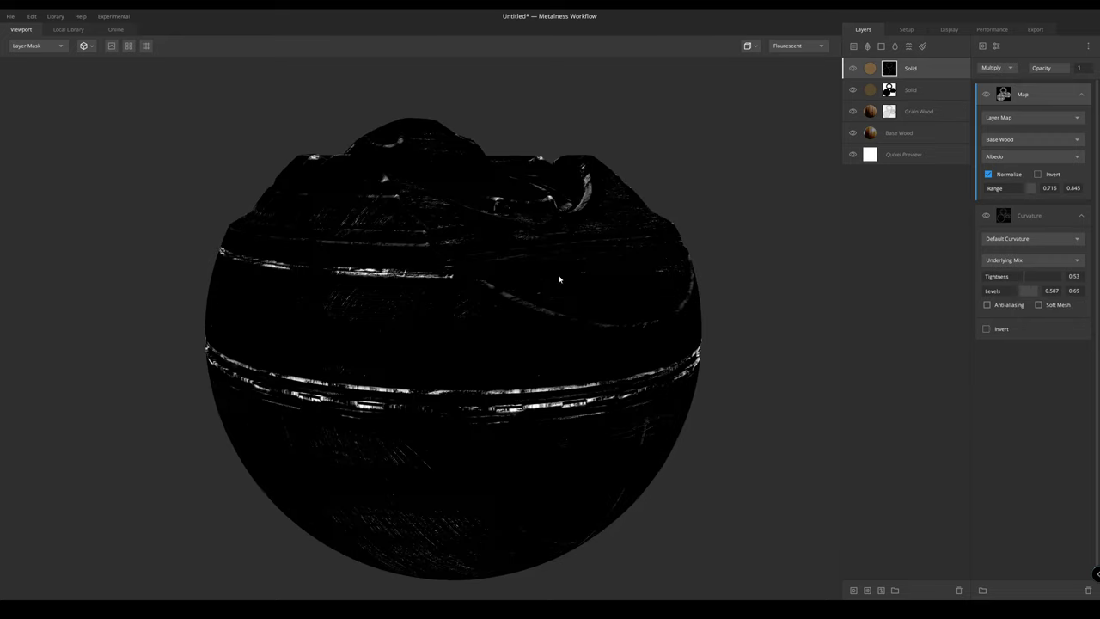
Adjust the Map component's range to 0.733–0.819 and return to the PBR Metalness preview
{"action": "left_click_drag", "start_coordinate": [1025, 191], "coordinate": [1022, 191], "text": "shift"}
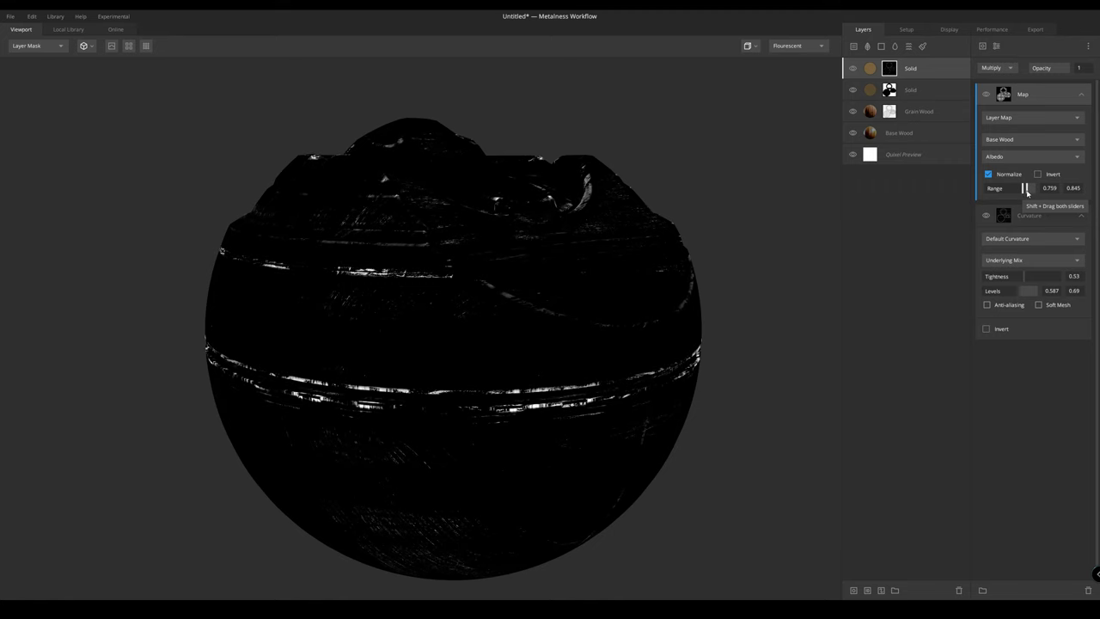
{"action": "left_click_drag", "start_coordinate": [1026, 191], "coordinate": [1025, 190], "text": "shift"}
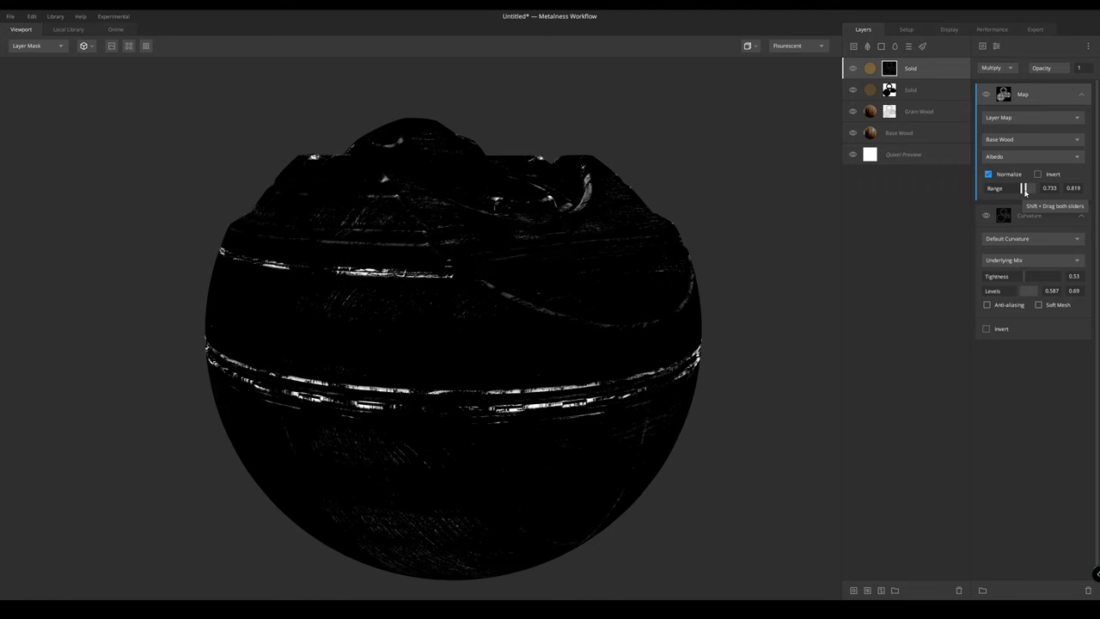
{"action": "left_click_drag", "start_coordinate": [576, 226], "coordinate": [630, 215]}
{"action": "key", "text": "m"}
Set the albedo blend mode of the topmost Solid layer to Overlay
{"action": "left_click", "coordinate": [934, 69]}
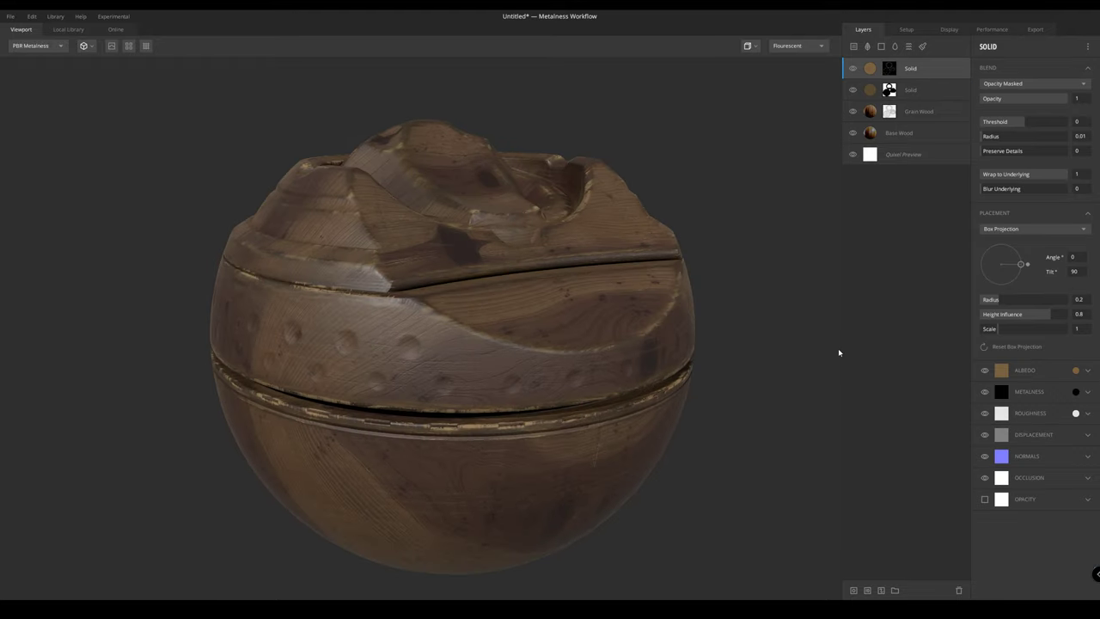
{"action": "left_click", "coordinate": [1024, 370]}
{"action": "left_click", "coordinate": [1027, 403]}
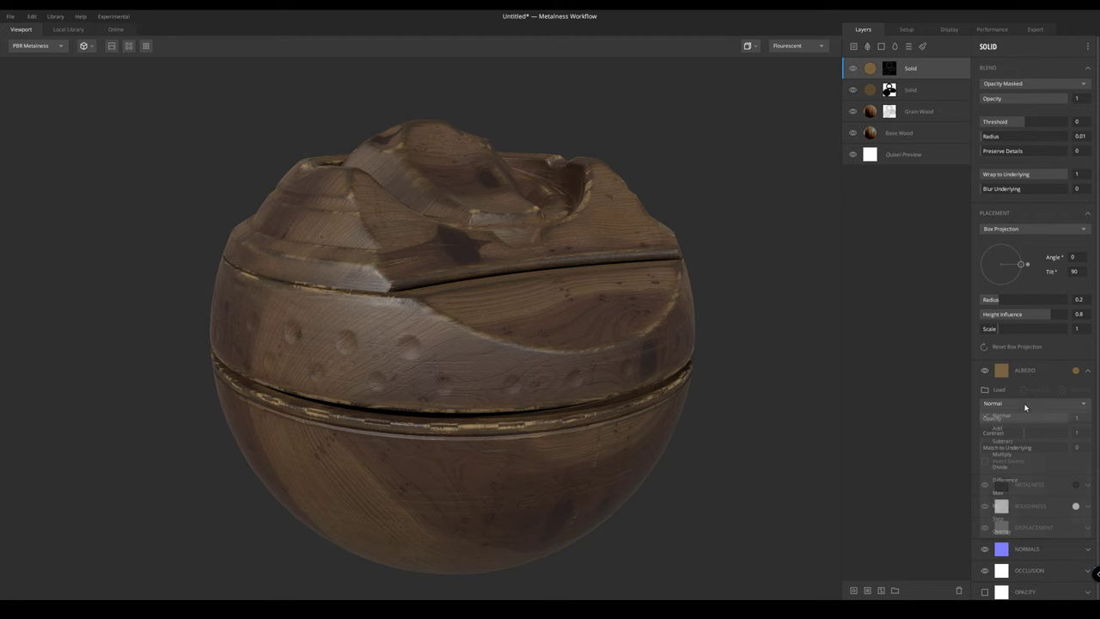
{"action": "left_click", "coordinate": [1002, 531]}
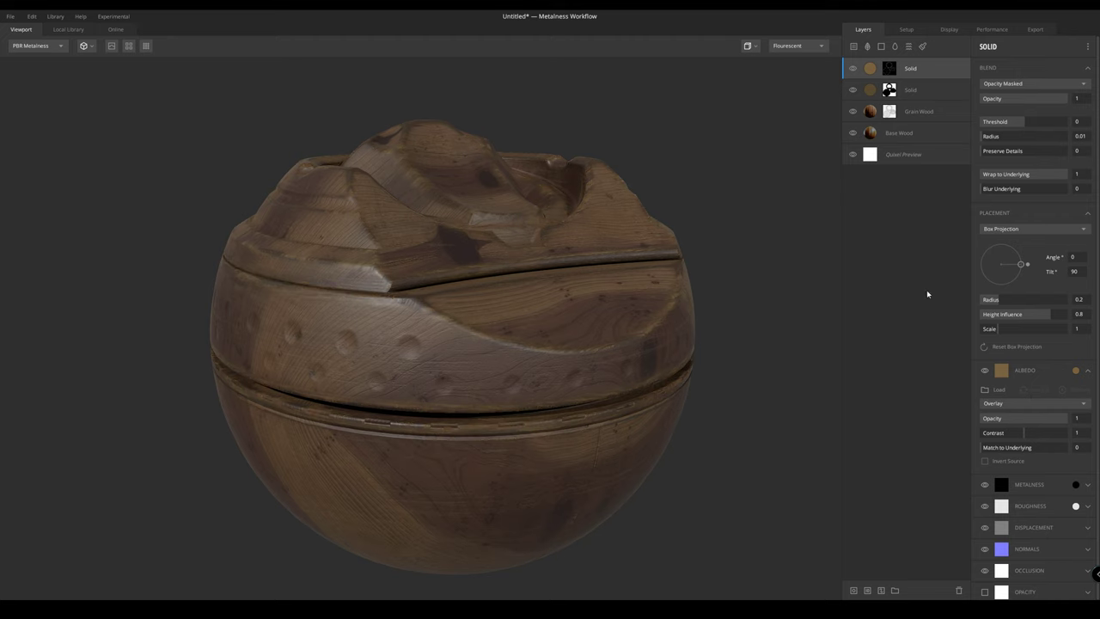
Brighten the top Solid layer's albedo color to value 85 (D8AE72) and lower the layer opacity to 0.194
{"action": "left_click", "coordinate": [1075, 370]}
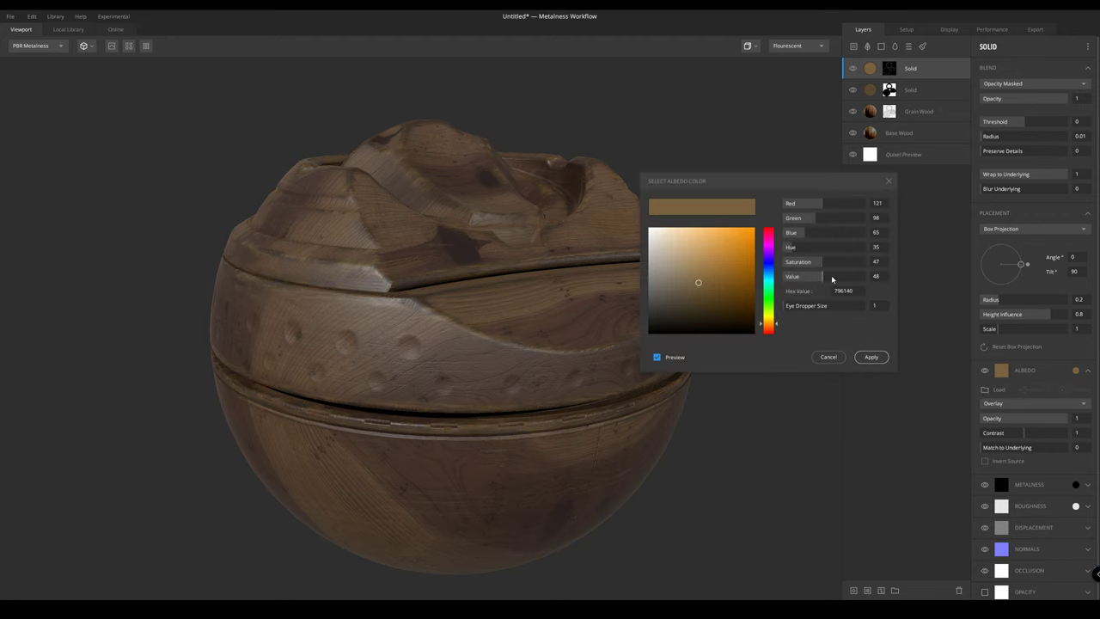
{"action": "left_click_drag", "start_coordinate": [831, 275], "coordinate": [853, 276]}
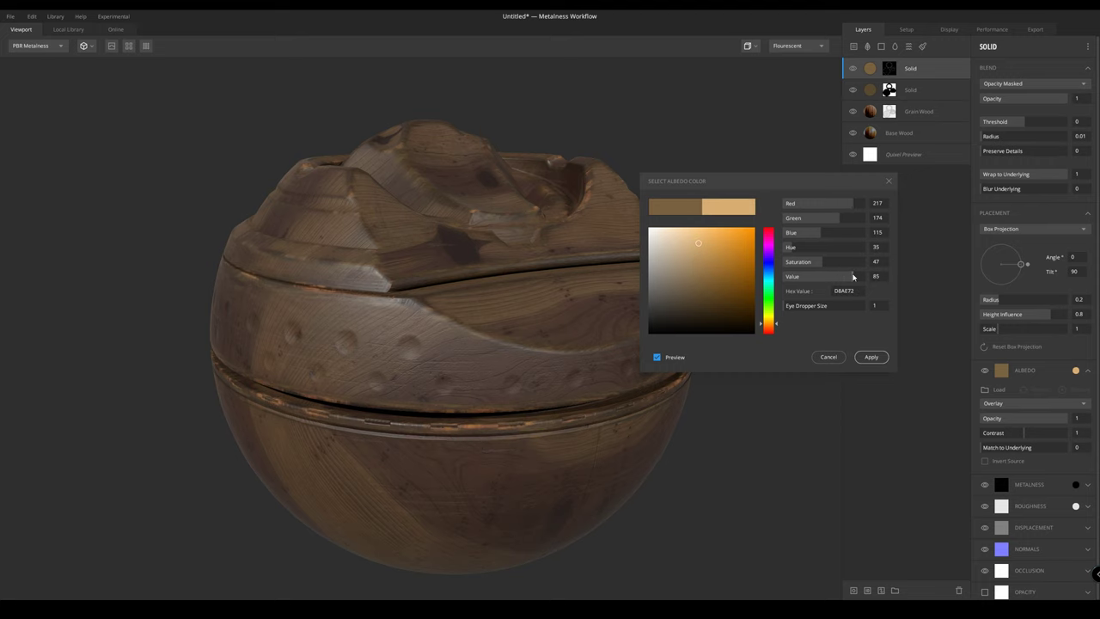
{"action": "left_click_drag", "start_coordinate": [434, 250], "coordinate": [516, 249]}
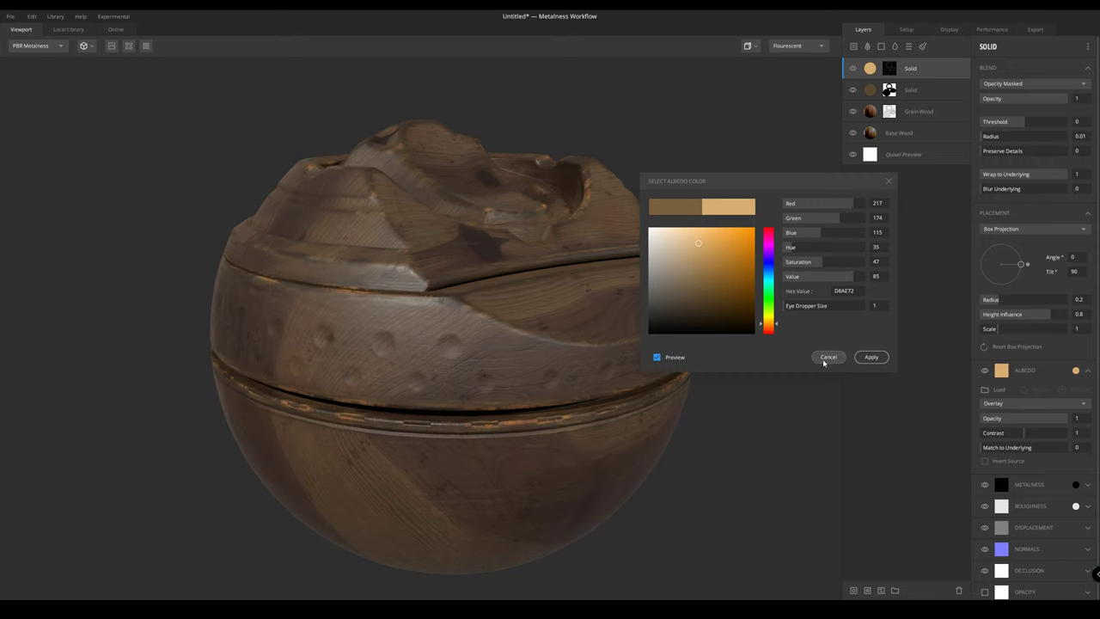
{"action": "left_click", "coordinate": [871, 357]}
{"action": "left_click_drag", "start_coordinate": [1050, 100], "coordinate": [995, 109]}
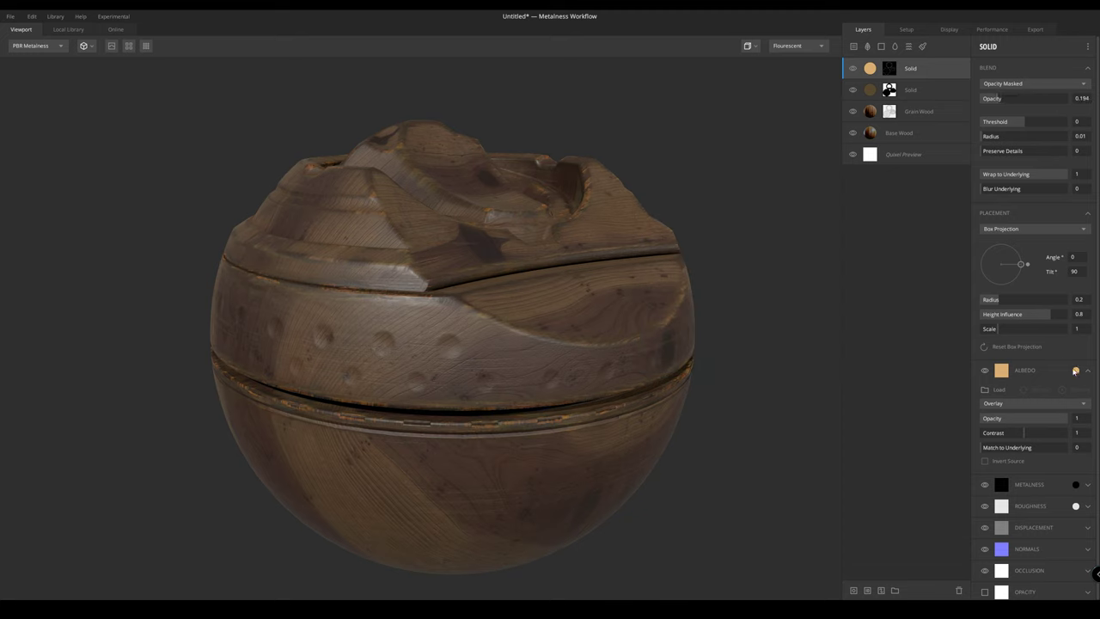
Desaturate the top Solid layer's albedo color to saturation 0 and set the layer opacity to 0.373
{"action": "left_click", "coordinate": [1075, 371]}
{"action": "left_click_drag", "start_coordinate": [800, 263], "coordinate": [594, 252]}
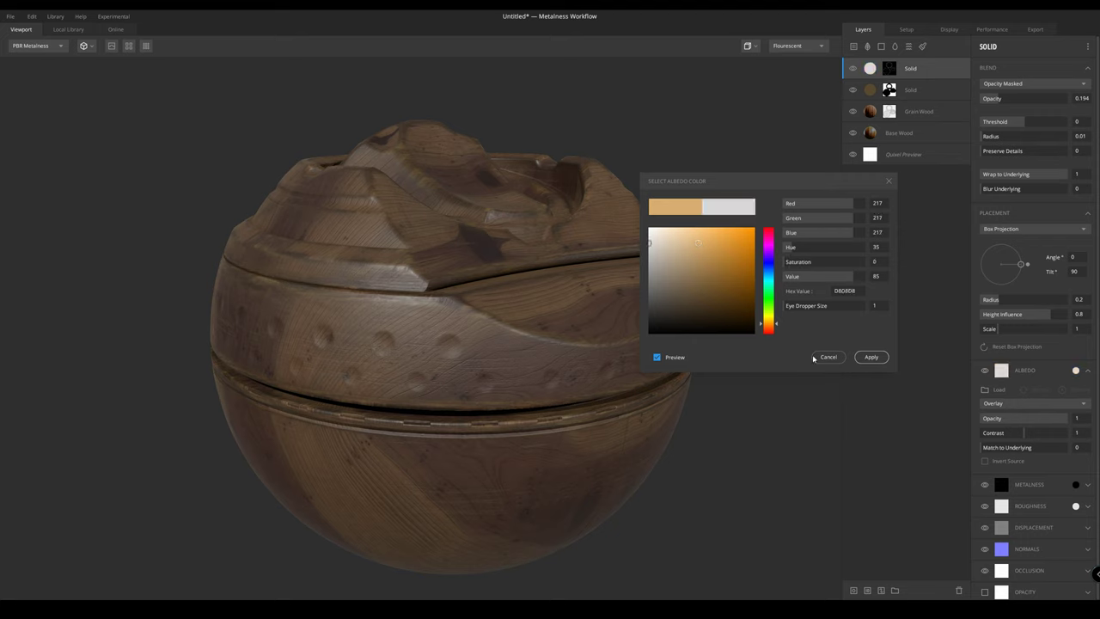
{"action": "left_click", "coordinate": [872, 357]}
{"action": "mouse_move", "coordinate": [1001, 100]}
{"action": "left_mouse_down"}
{"action": "mouse_move", "coordinate": [1022, 98]}
{"action": "mouse_move", "coordinate": [1004, 98]}
{"action": "left_mouse_up"}
{"action": "left_click_drag", "start_coordinate": [1017, 98], "coordinate": [1013, 98]}
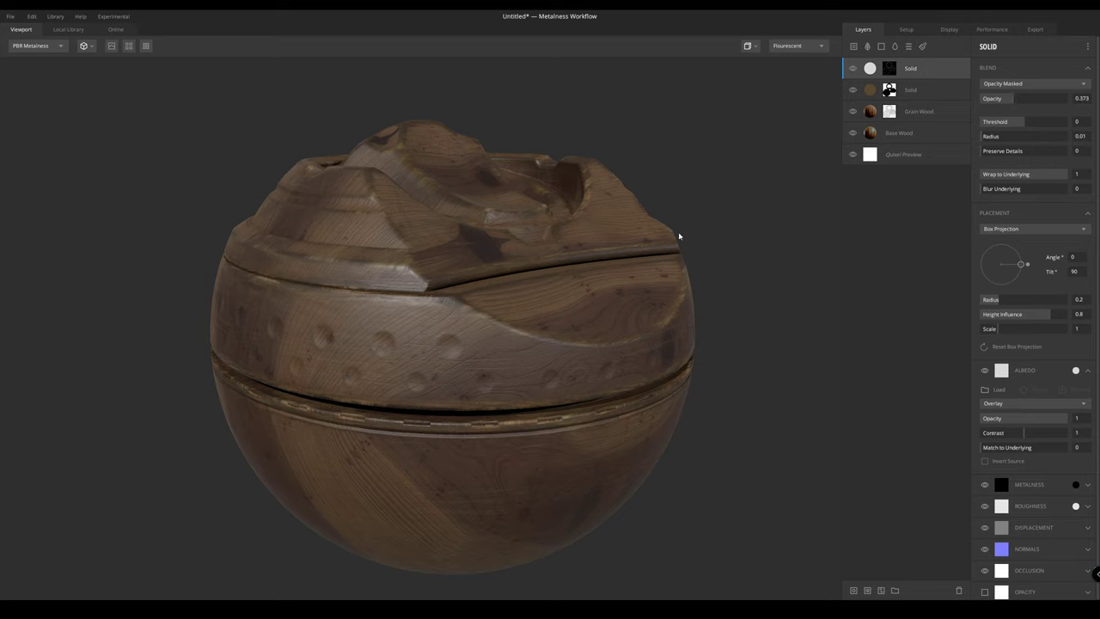
Toggle the top Solid layer's visibility off and on to compare the fine edge wear on the ball
{"action": "scroll", "coordinate": [680, 236], "scroll_direction": "down", "scroll_amount": 2}
{"action": "left_click_drag", "start_coordinate": [680, 235], "coordinate": [612, 249]}
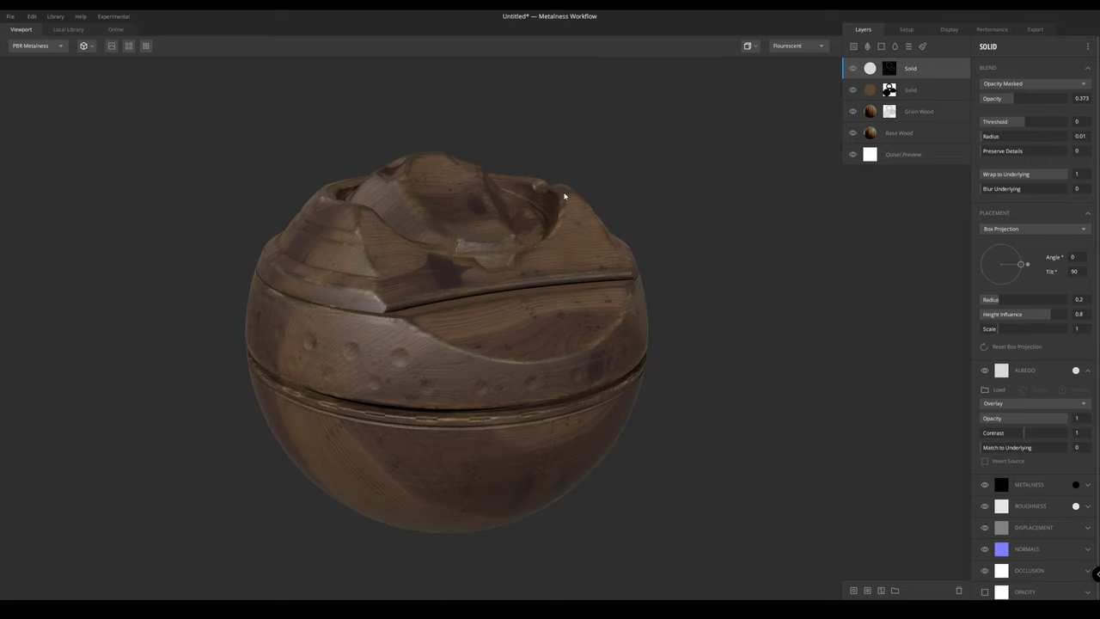
{"action": "left_click", "coordinate": [852, 69]}
{"action": "left_click", "coordinate": [853, 70]}
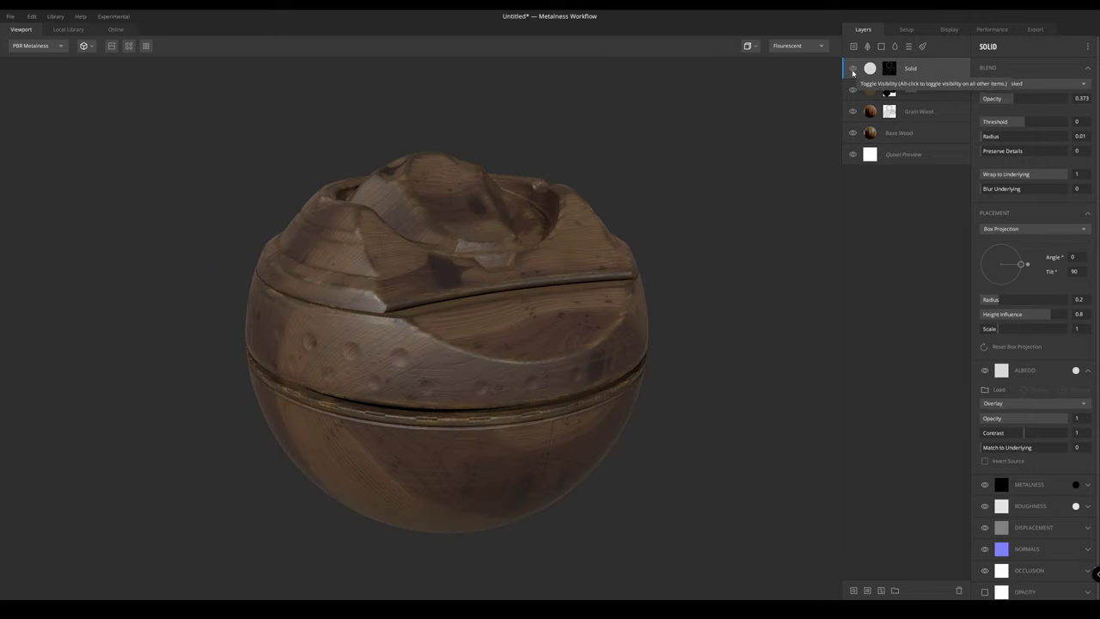
{"action": "left_click", "coordinate": [853, 69]}
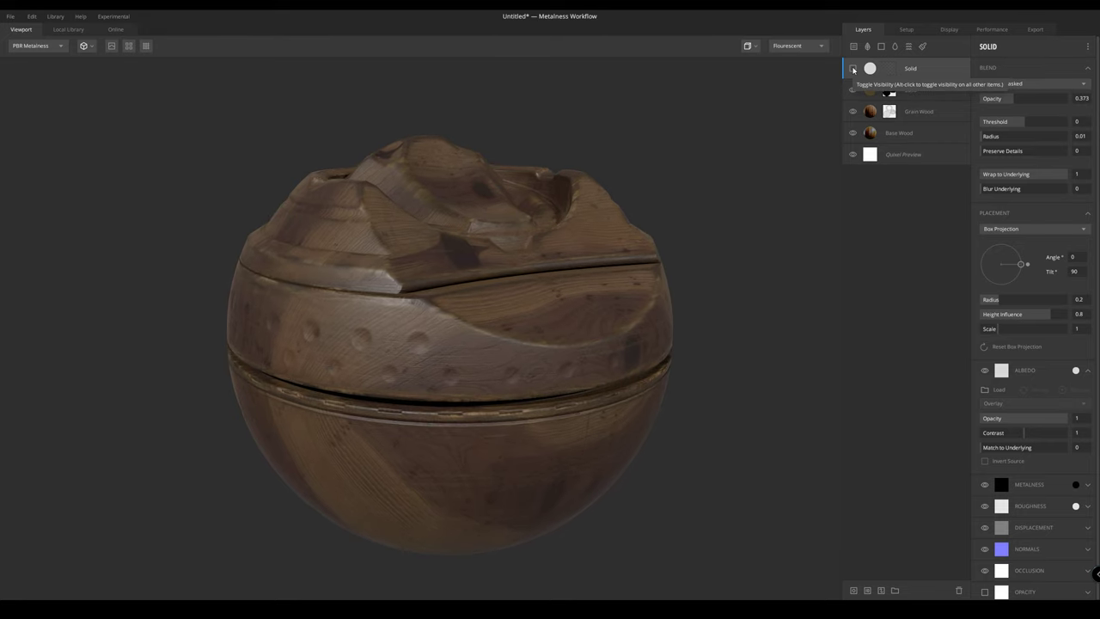
{"action": "left_click", "coordinate": [853, 69]}
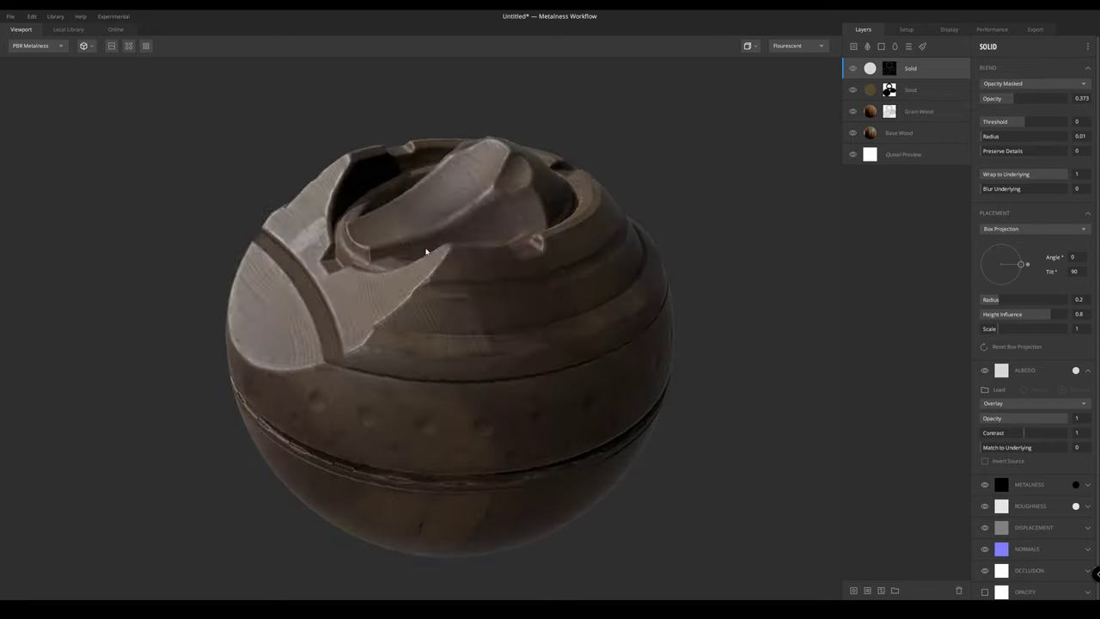
{"action": "left_click_drag", "start_coordinate": [631, 210], "coordinate": [630, 238]}
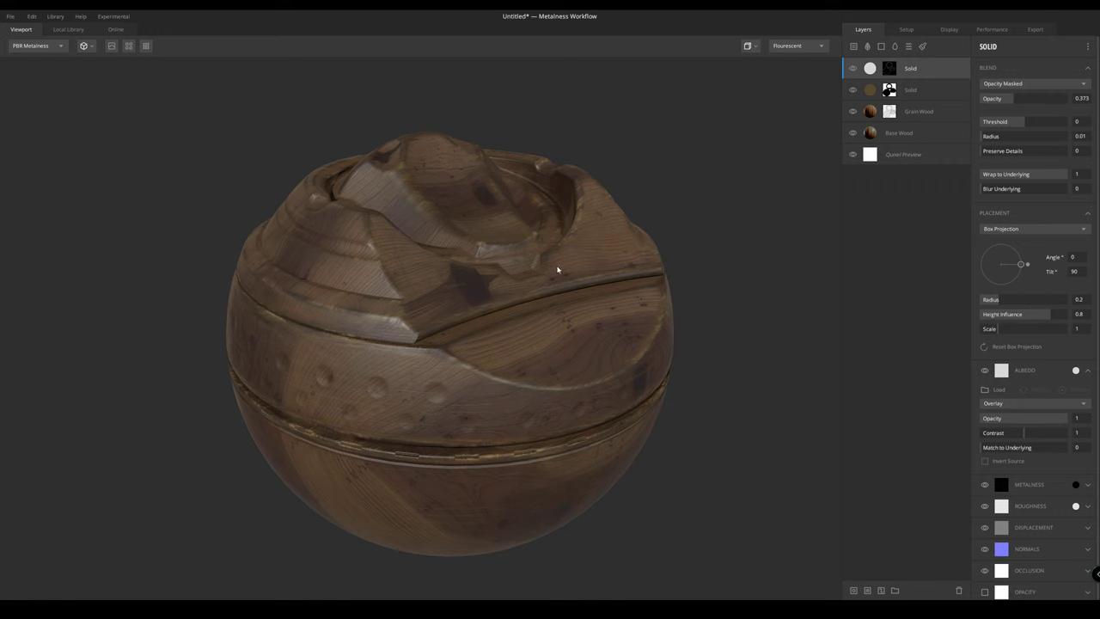
Raise the top Solid layer's opacity to 0.507
{"action": "key", "text": "XF86AudioLowerVolume"}
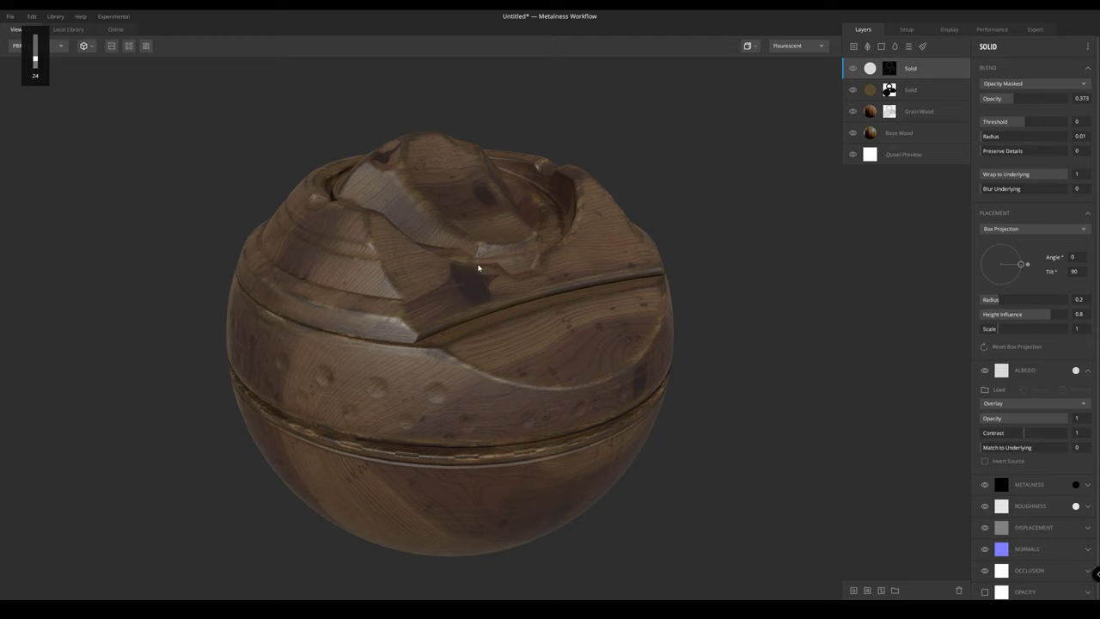
{"action": "left_click_drag", "start_coordinate": [397, 297], "coordinate": [412, 307], "text": "alt"}
{"action": "right_click_drag", "start_coordinate": [413, 307], "coordinate": [467, 267], "text": "alt"}
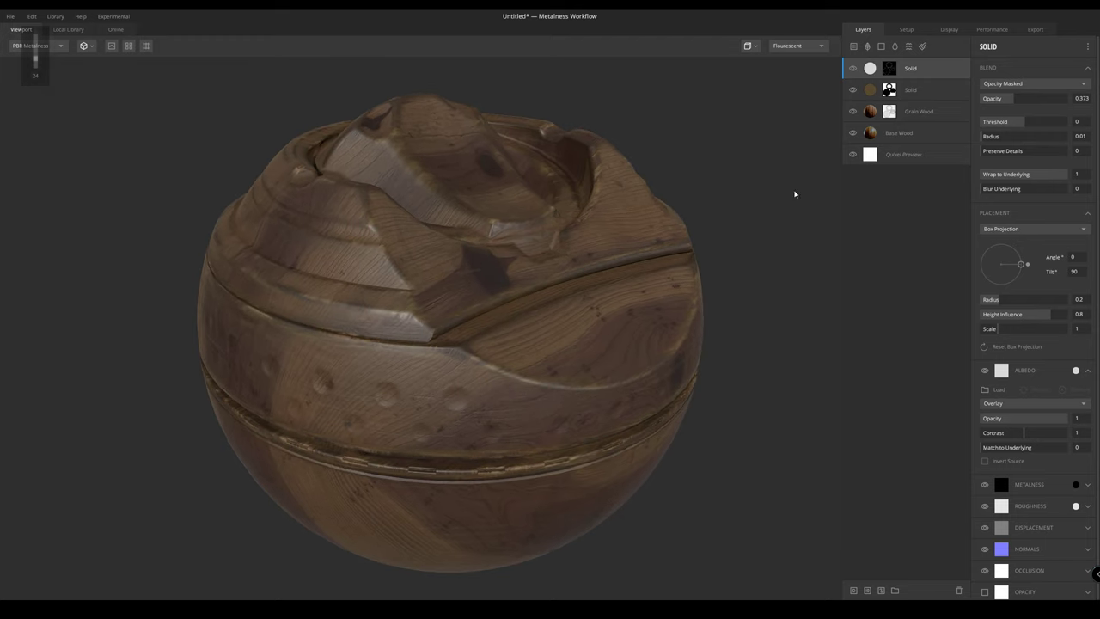
{"action": "left_click_drag", "start_coordinate": [540, 297], "coordinate": [447, 329]}
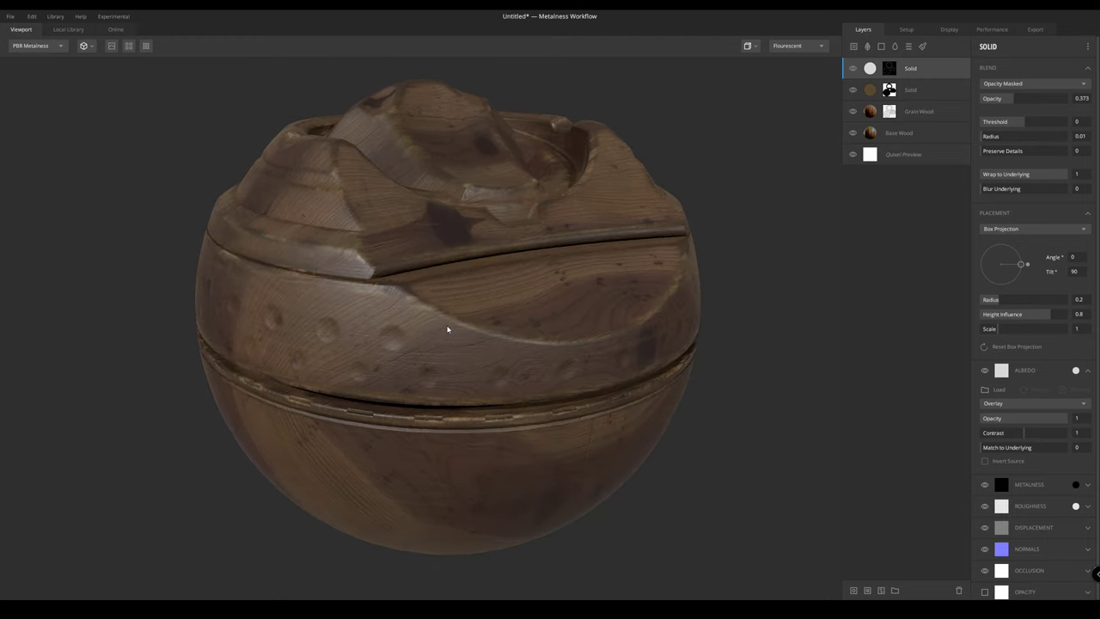
{"action": "left_click_drag", "start_coordinate": [593, 276], "coordinate": [589, 259]}
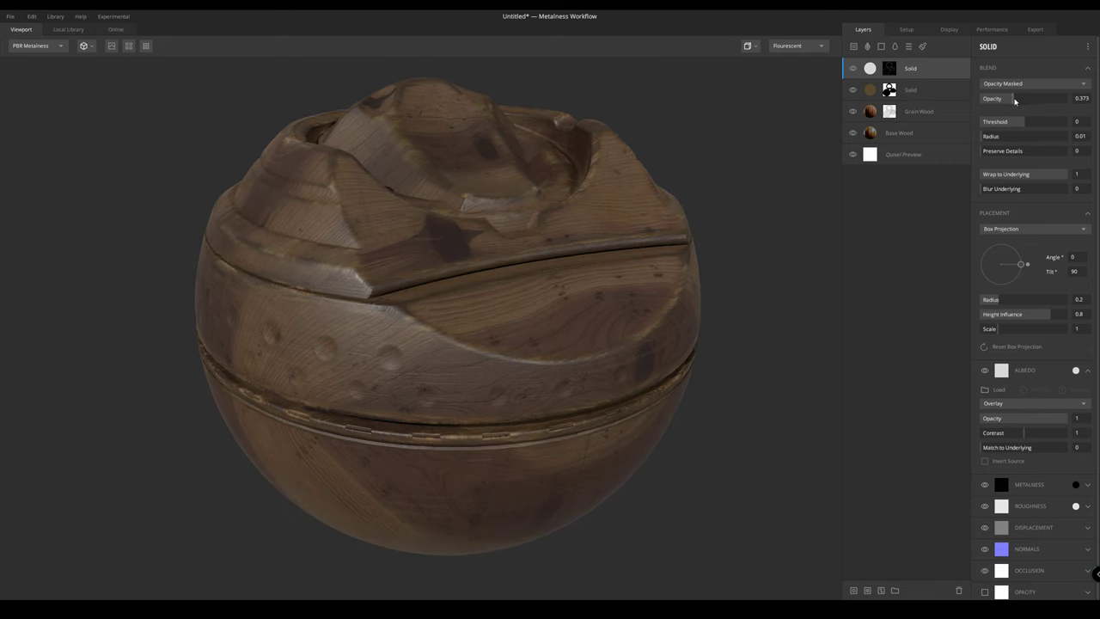
{"action": "left_click_drag", "start_coordinate": [1018, 97], "coordinate": [1025, 97]}
{"action": "left_click_drag", "start_coordinate": [405, 193], "coordinate": [421, 211]}
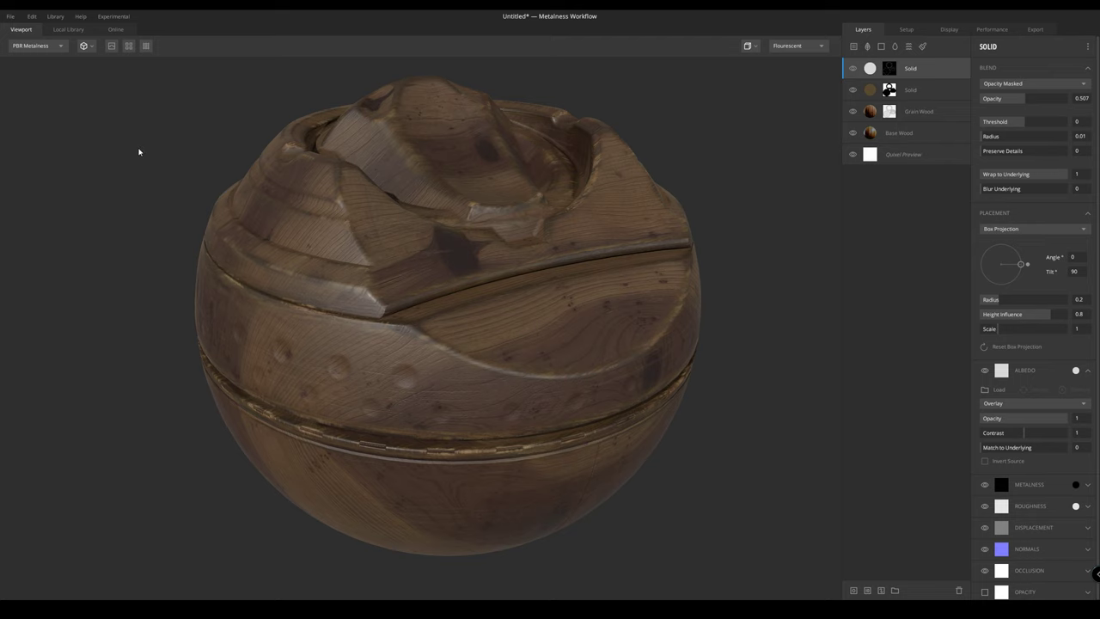
Hide everything above the base preview layer, and re-enable Base Wood, Grain Wood and both Solid layers one by one to review the build-up
{"action": "left_click_drag", "start_coordinate": [166, 181], "coordinate": [835, 126]}
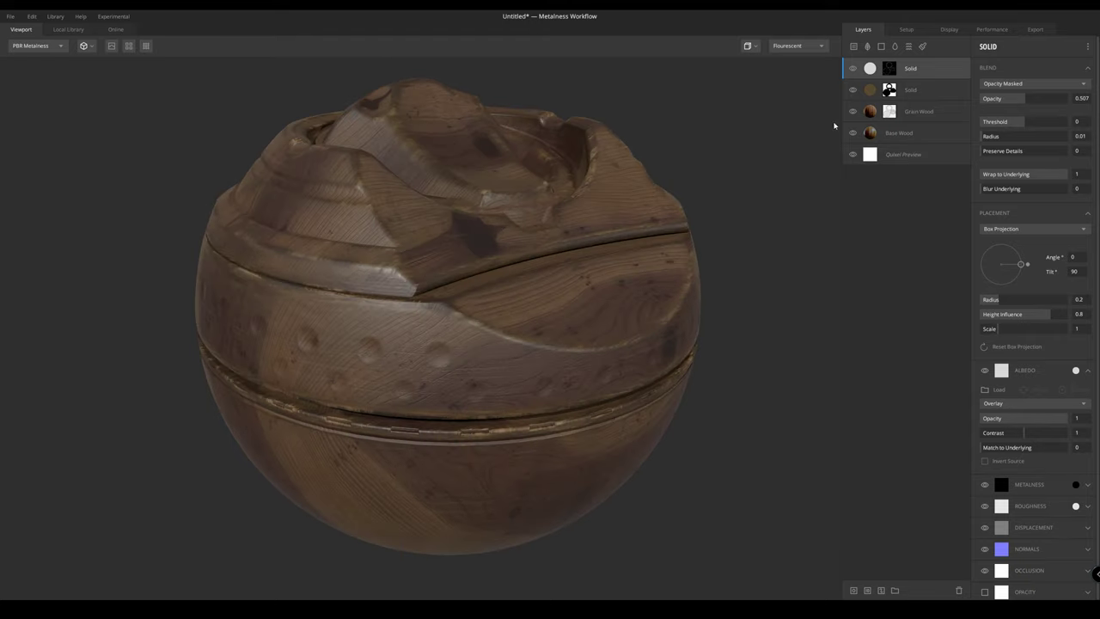
{"action": "left_click", "coordinate": [852, 154], "text": "alt"}
{"action": "left_click", "coordinate": [852, 133]}
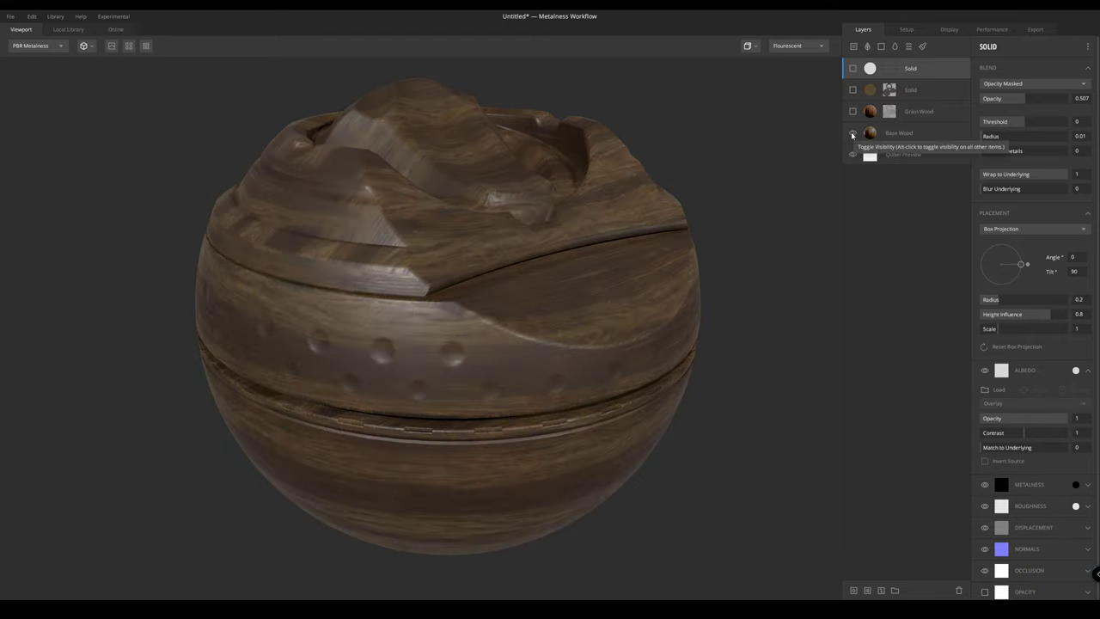
{"action": "left_click_drag", "start_coordinate": [630, 173], "coordinate": [550, 177]}
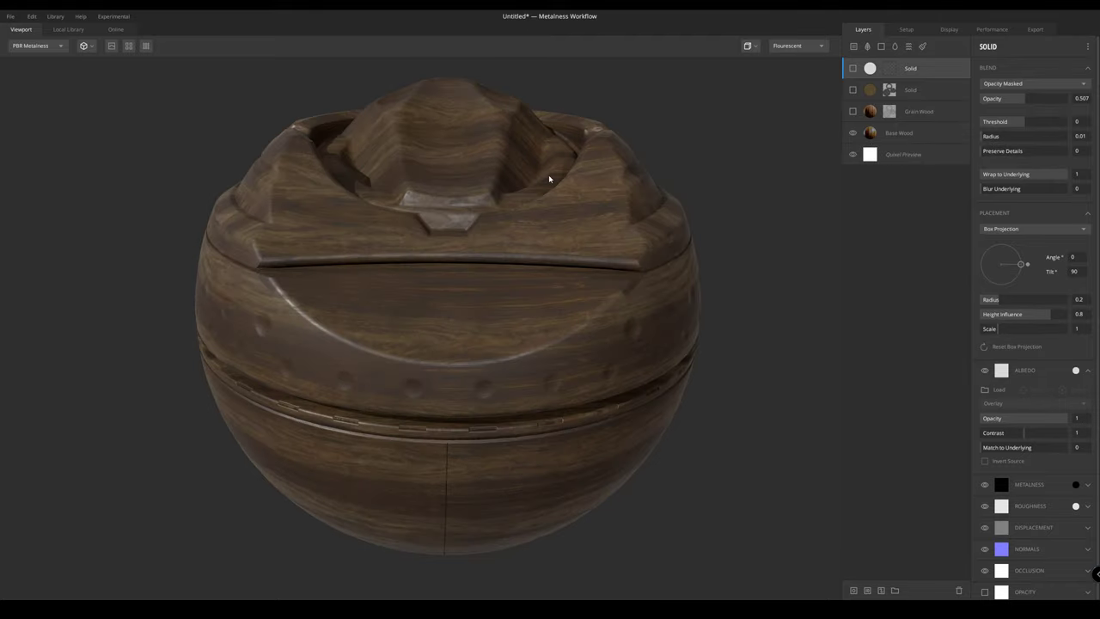
{"action": "left_click", "coordinate": [853, 110]}
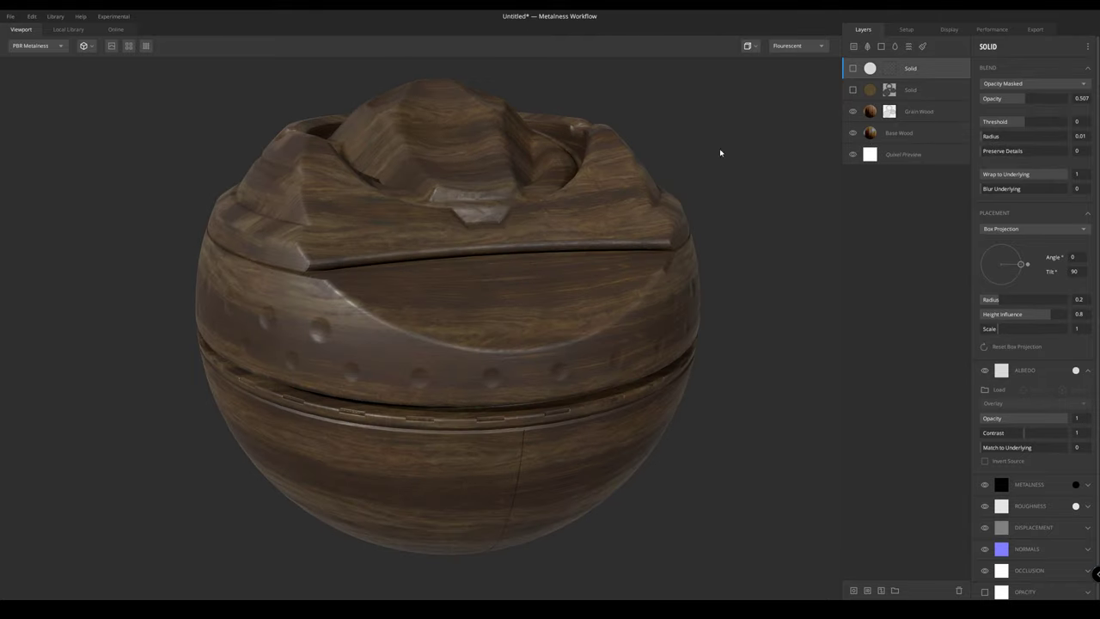
{"action": "left_click", "coordinate": [853, 89]}
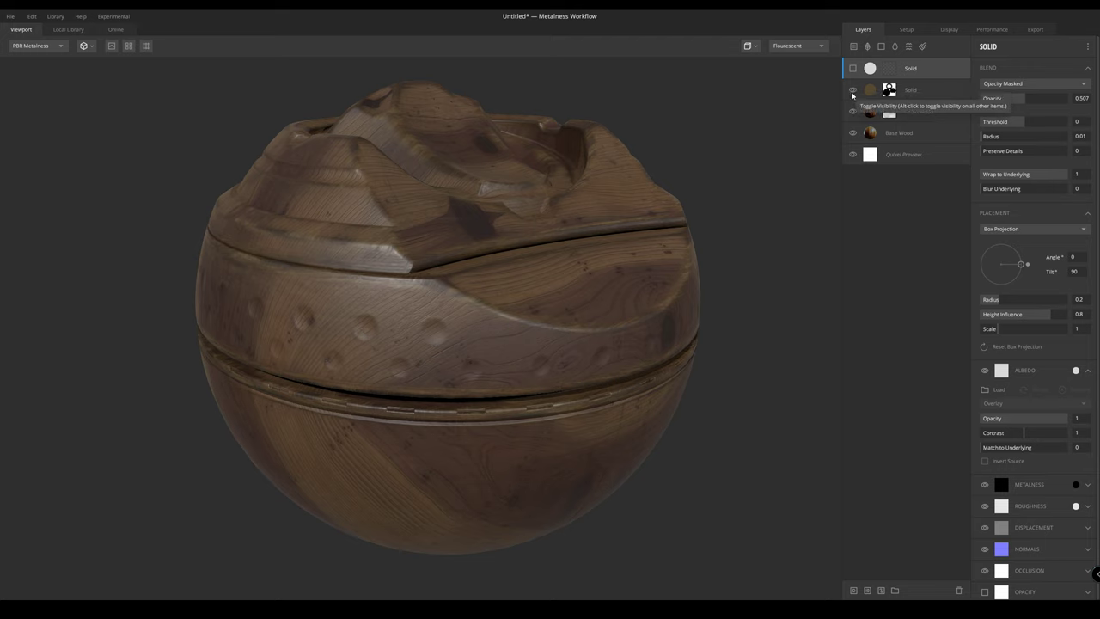
{"action": "left_click", "coordinate": [853, 69]}
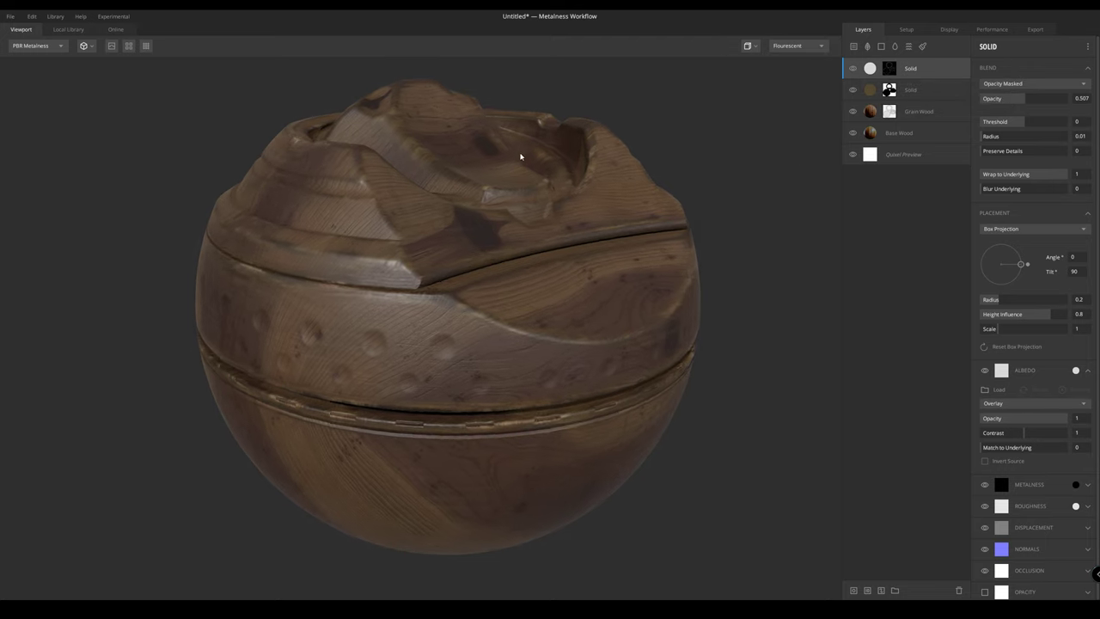
{"action": "left_click_drag", "start_coordinate": [520, 155], "coordinate": [484, 266]}
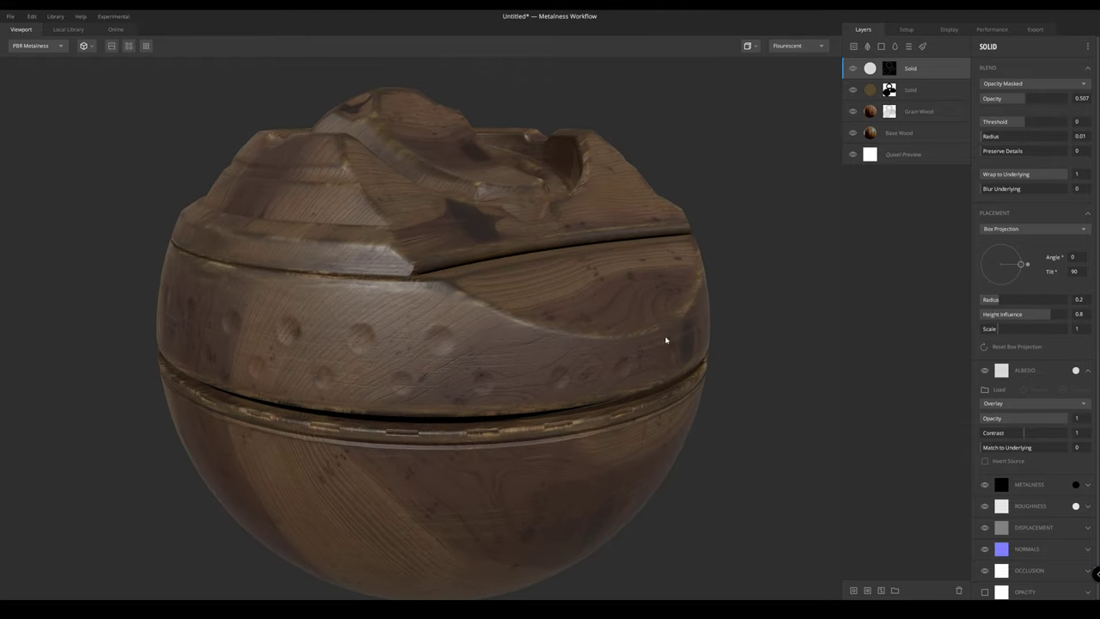
{"action": "mouse_move", "coordinate": [464, 305]}
{"action": "left_mouse_down"}
{"action": "mouse_move", "coordinate": [349, 280]}
{"action": "mouse_move", "coordinate": [344, 307]}
{"action": "mouse_move", "coordinate": [458, 292]}
{"action": "left_mouse_up"}
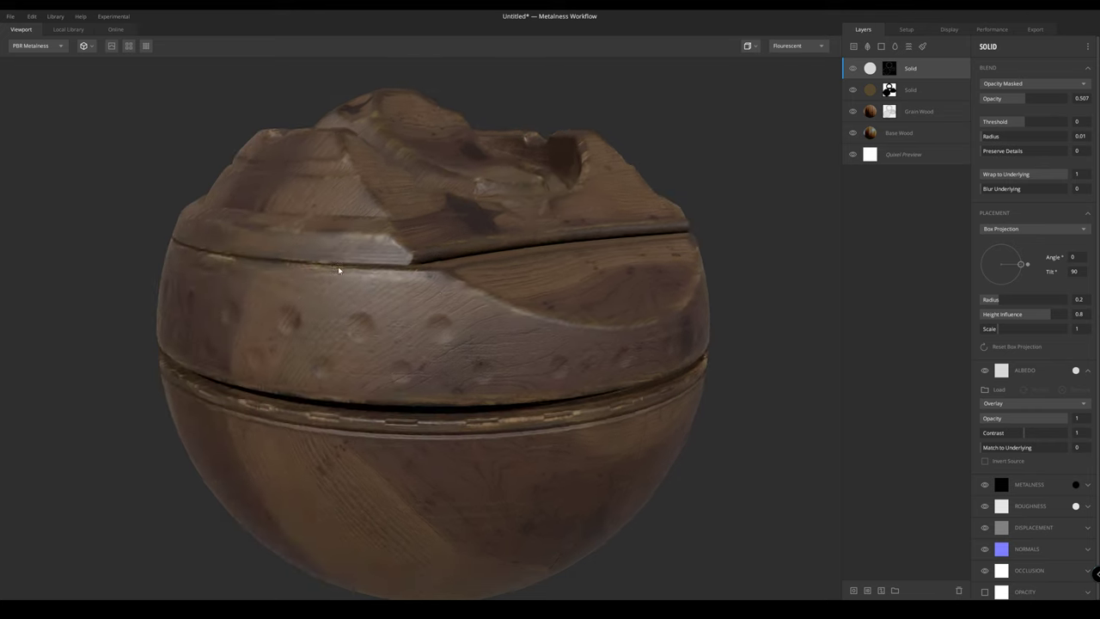
{"action": "scroll", "coordinate": [416, 277], "scroll_direction": "up", "scroll_amount": 1}
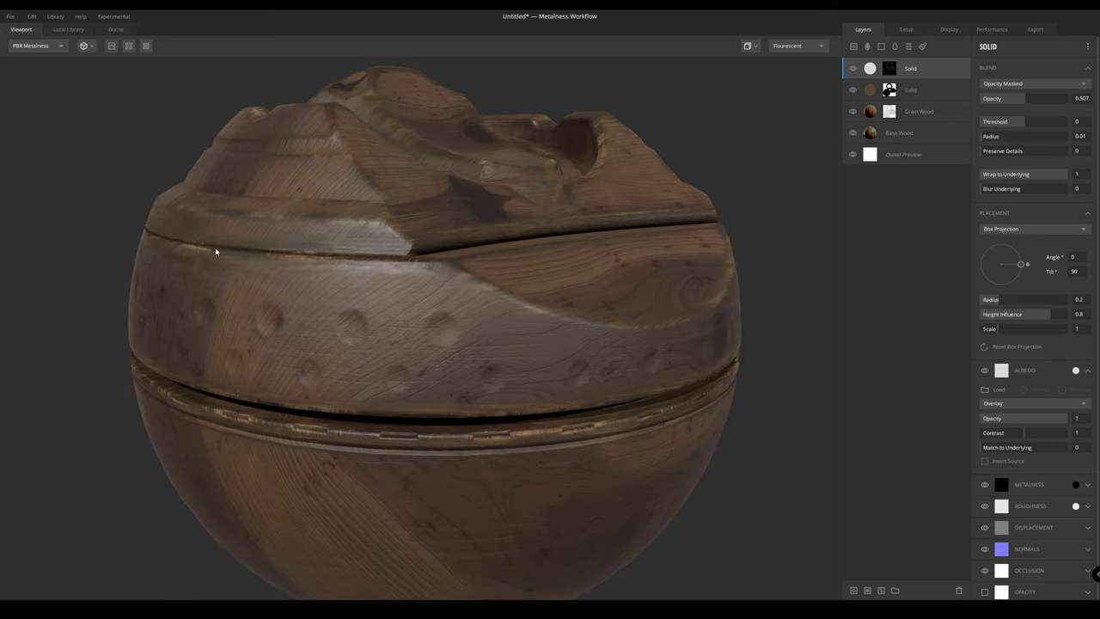
{"action": "left_click_drag", "start_coordinate": [216, 251], "coordinate": [502, 301]}
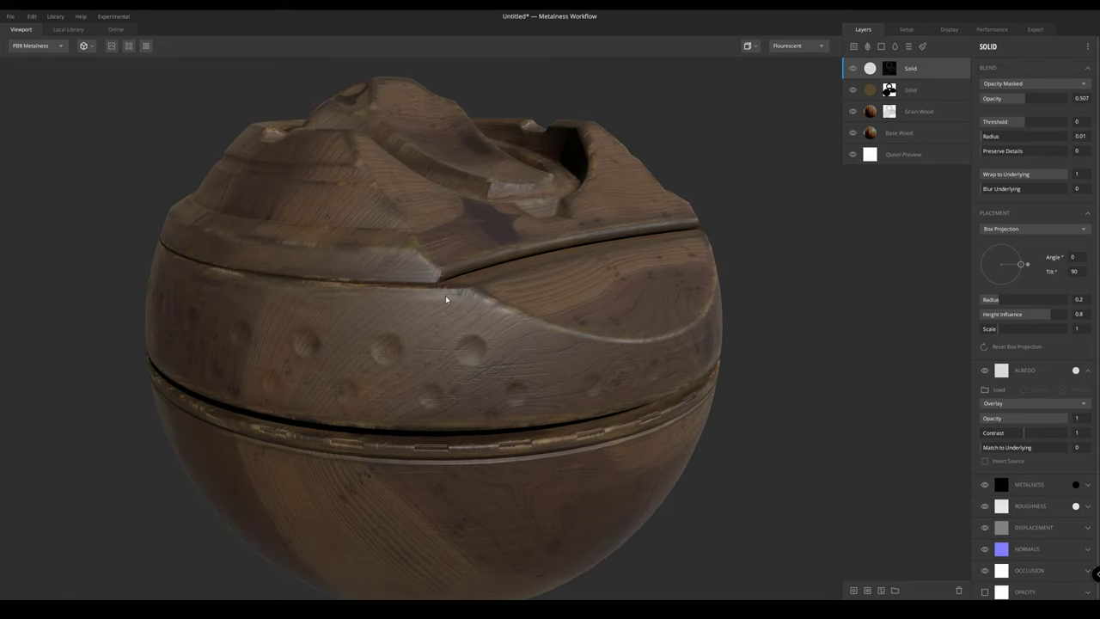
{"action": "left_click_drag", "start_coordinate": [439, 221], "coordinate": [307, 248]}
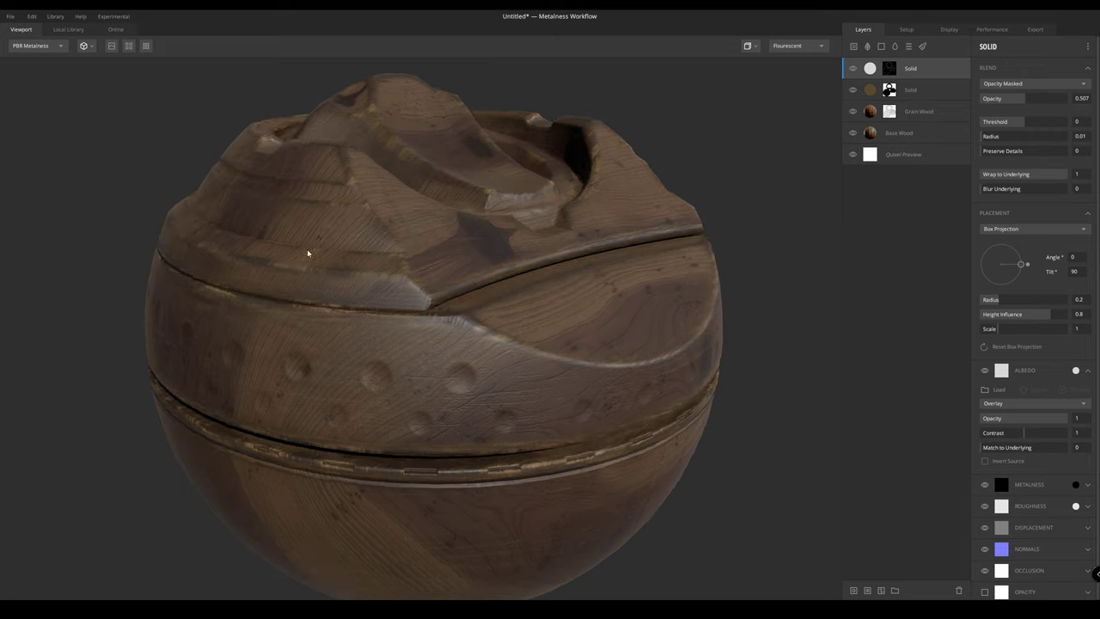
Add a new Solid layer on top of the stack and darken its albedo to a dark grey
{"action": "left_click", "coordinate": [882, 47]}
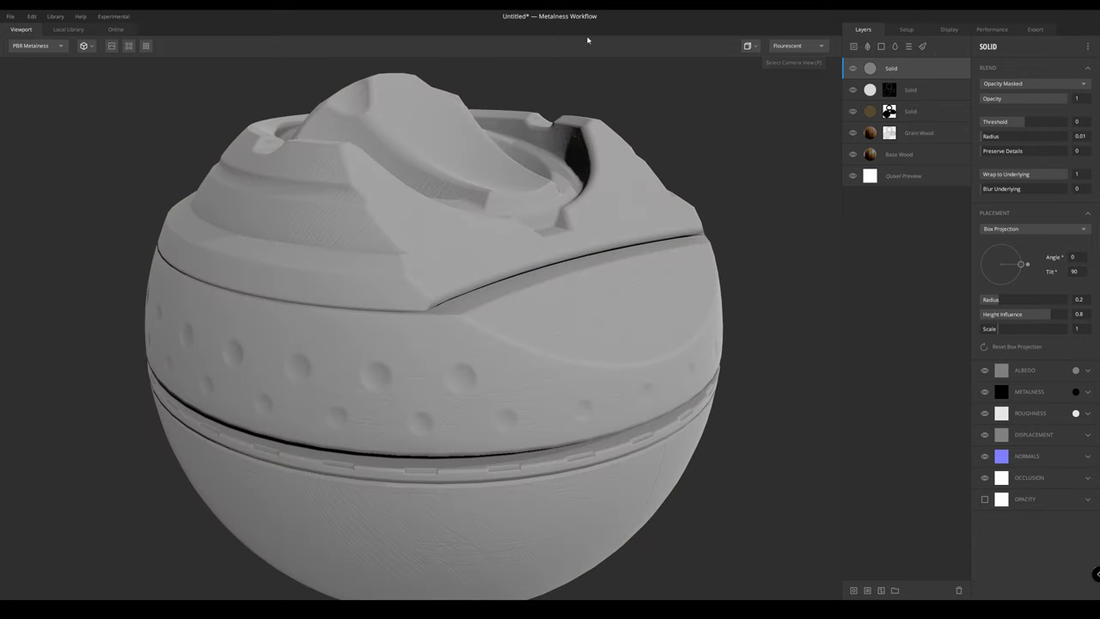
{"action": "left_click", "coordinate": [1076, 370]}
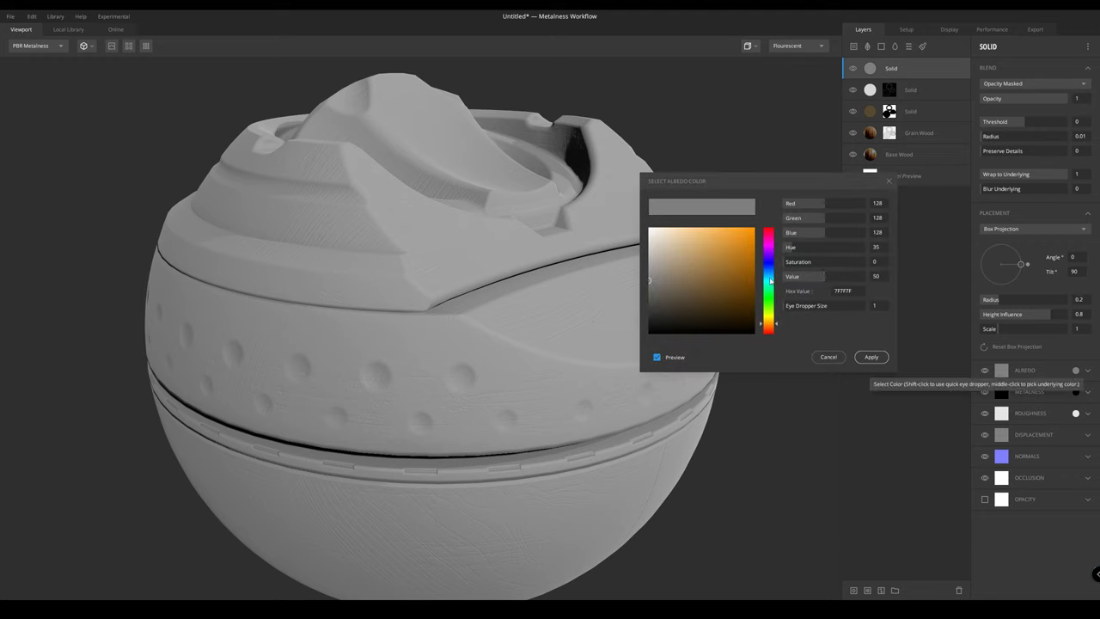
{"action": "left_click", "coordinate": [797, 278]}
{"action": "left_click_drag", "start_coordinate": [797, 278], "coordinate": [803, 277]}
{"action": "left_click", "coordinate": [872, 357]}
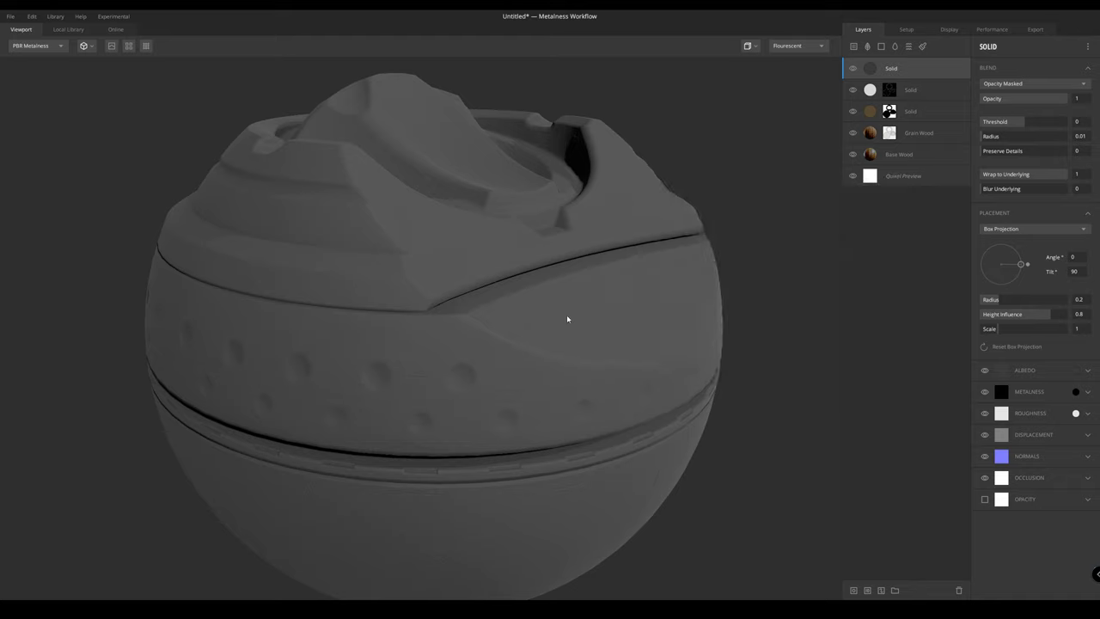
{"action": "left_click_drag", "start_coordinate": [567, 315], "coordinate": [558, 275]}
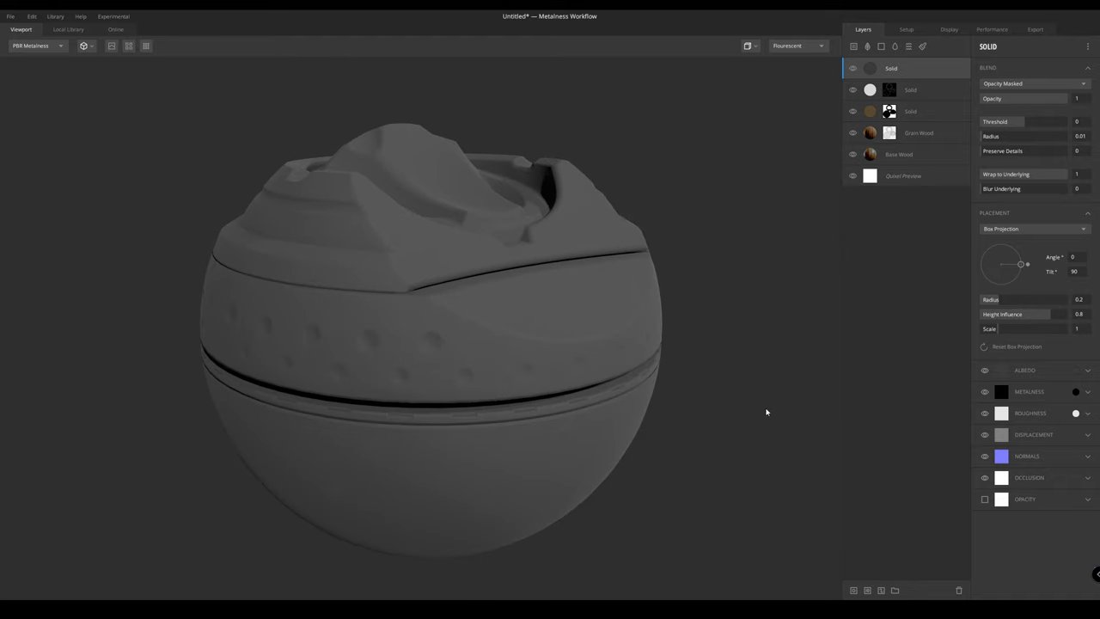
Add a mask to the new dark grey Solid layer and give it a Map component
{"action": "left_click", "coordinate": [854, 591]}
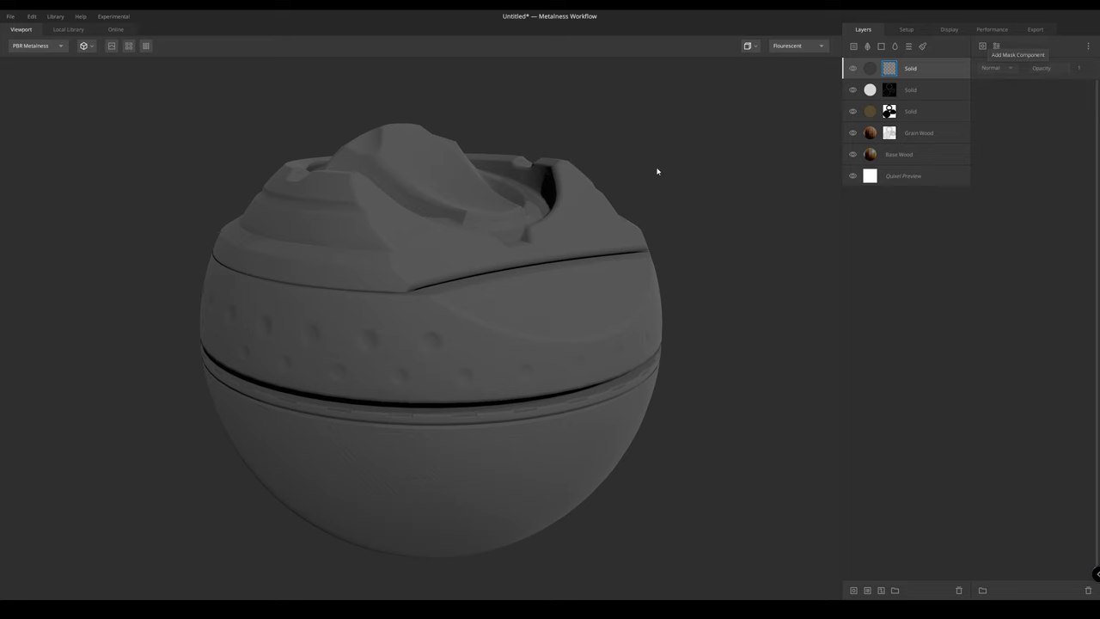
{"action": "middle_click_drag", "start_coordinate": [491, 175], "coordinate": [483, 188]}
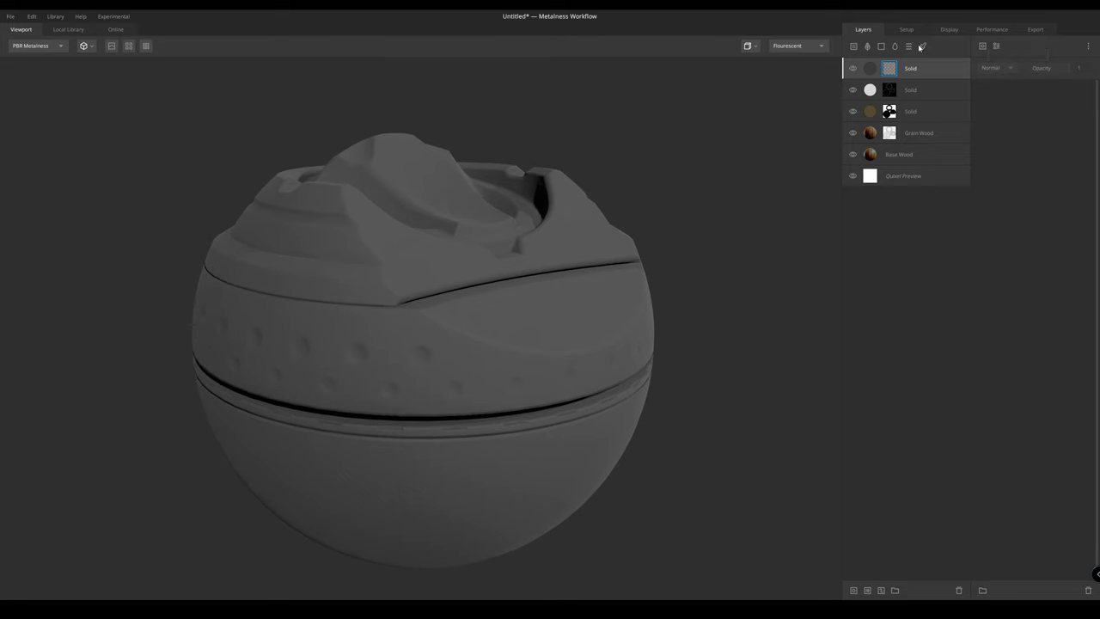
{"action": "left_click", "coordinate": [995, 47]}
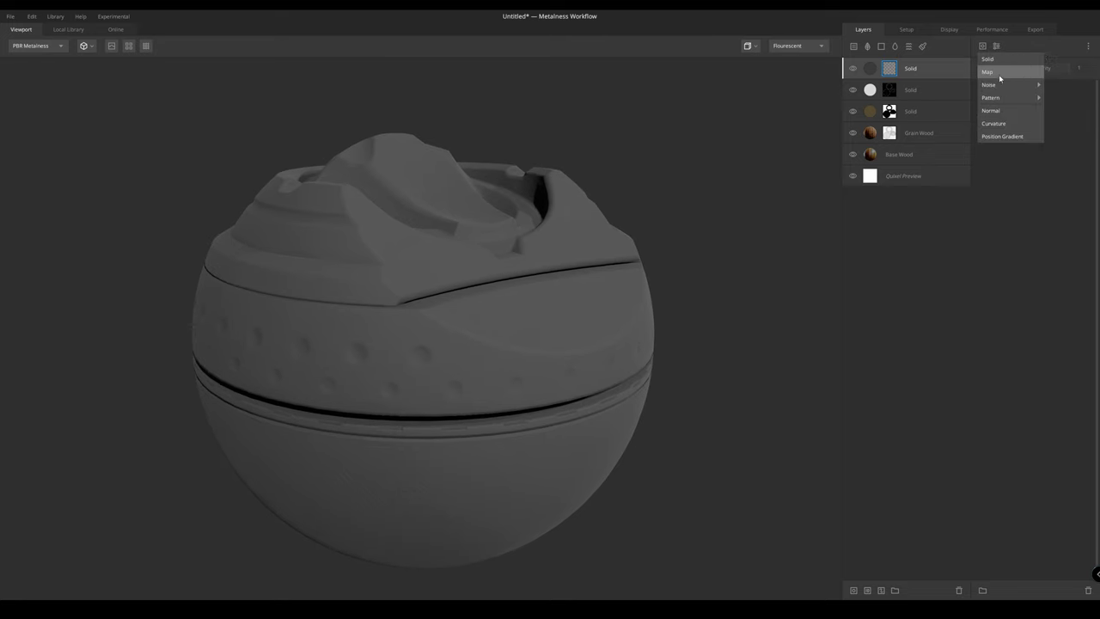
{"action": "left_click", "coordinate": [998, 73]}
Set the Map component's source to Library Asset and open the local library to choose an asset
{"action": "left_click", "coordinate": [1023, 119]}
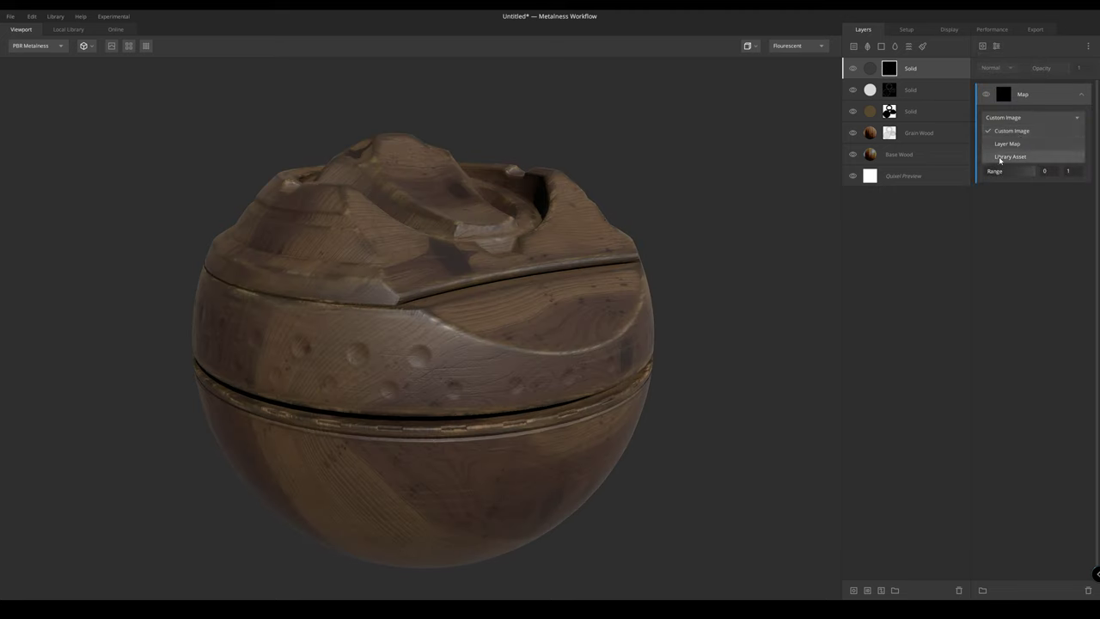
{"action": "left_click", "coordinate": [999, 158]}
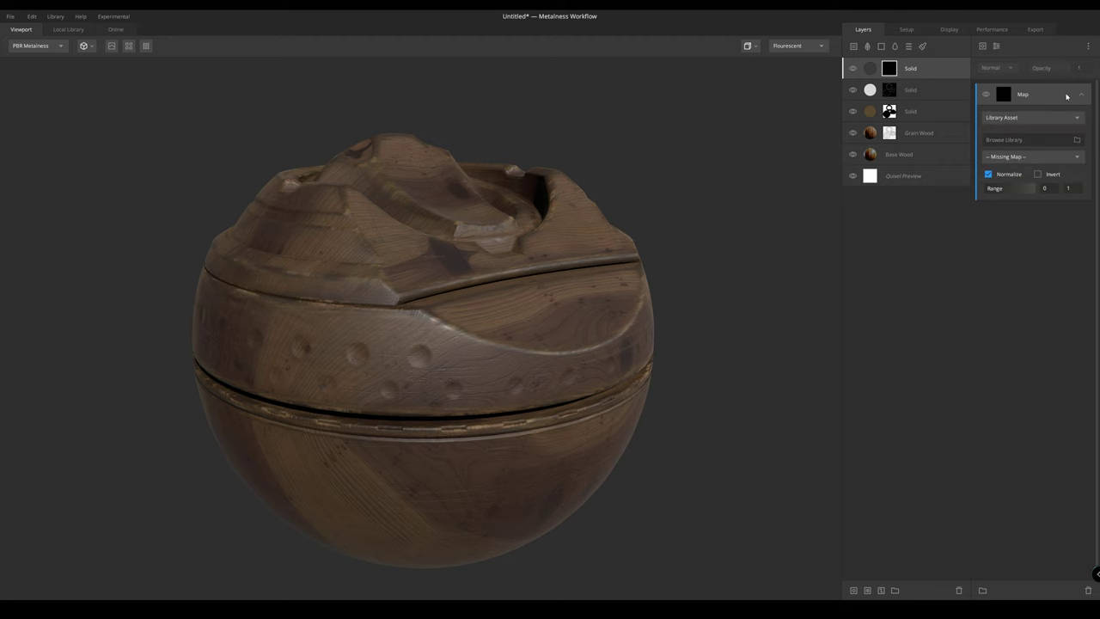
{"action": "left_click", "coordinate": [1010, 141]}
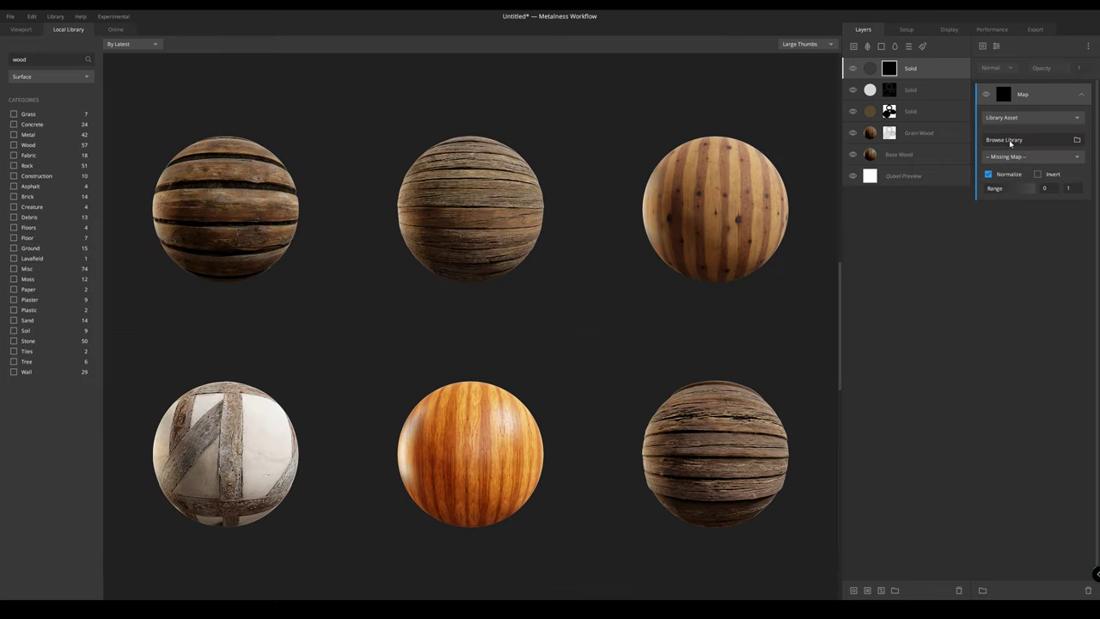
Replace the library's wood surface filter with Imperfection assets and search them for "grunge"
{"action": "double_click", "coordinate": [43, 60]}
{"action": "key", "text": "BackSpace"}
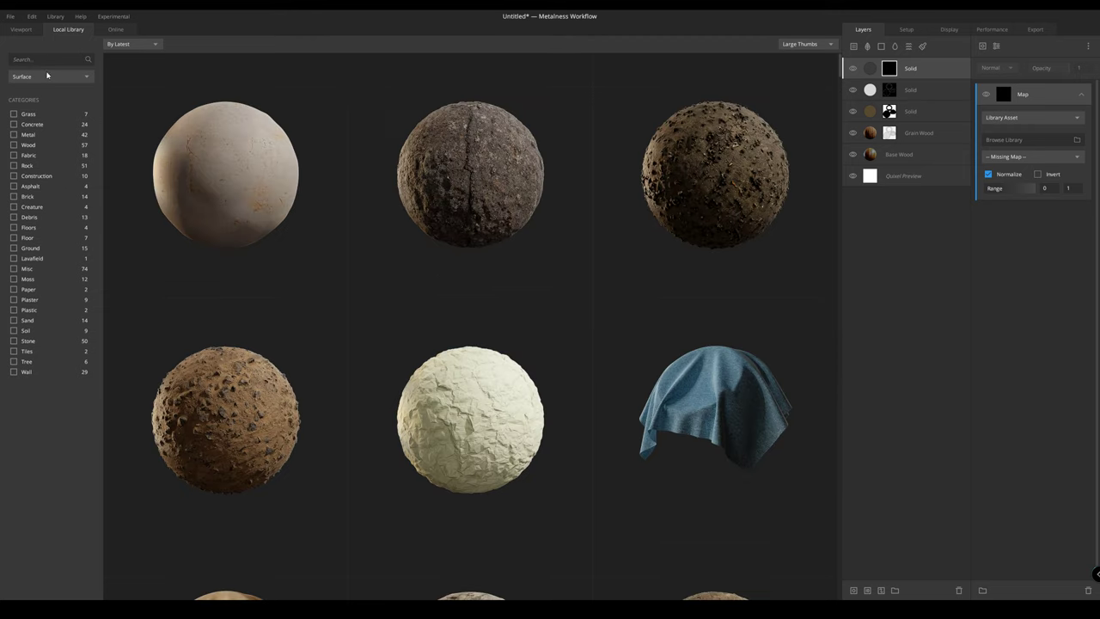
{"action": "left_click", "coordinate": [47, 76]}
{"action": "left_click", "coordinate": [49, 142]}
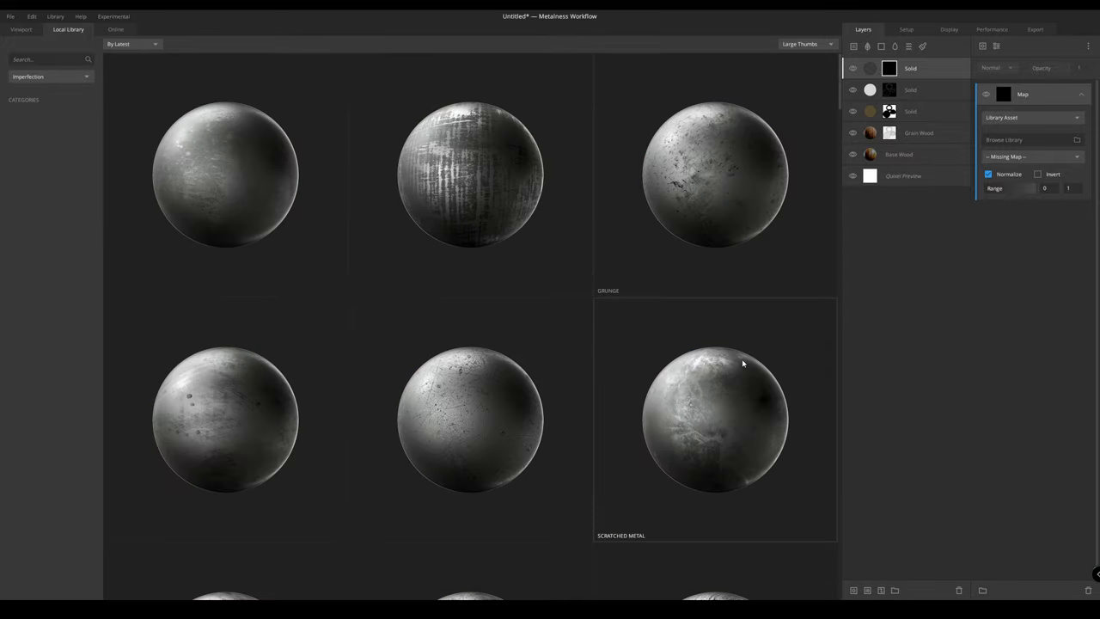
{"action": "scroll", "coordinate": [236, 360], "scroll_direction": "down", "scroll_amount": 2}
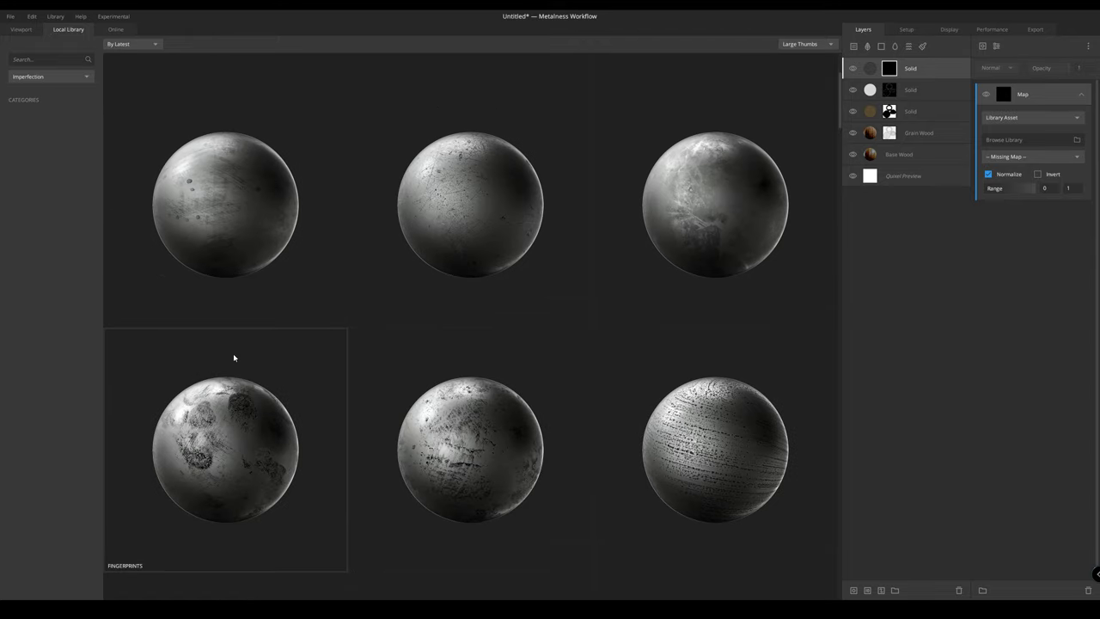
{"action": "scroll", "coordinate": [233, 359], "scroll_direction": "up", "scroll_amount": 2}
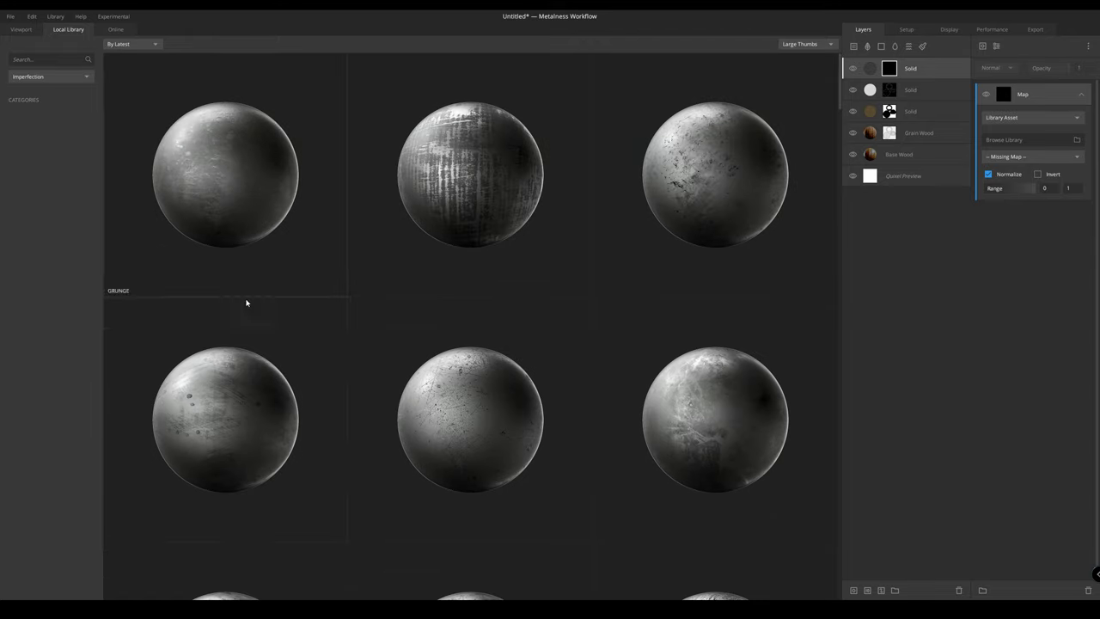
{"action": "left_click", "coordinate": [23, 61]}
{"action": "type", "text": "grunge"}
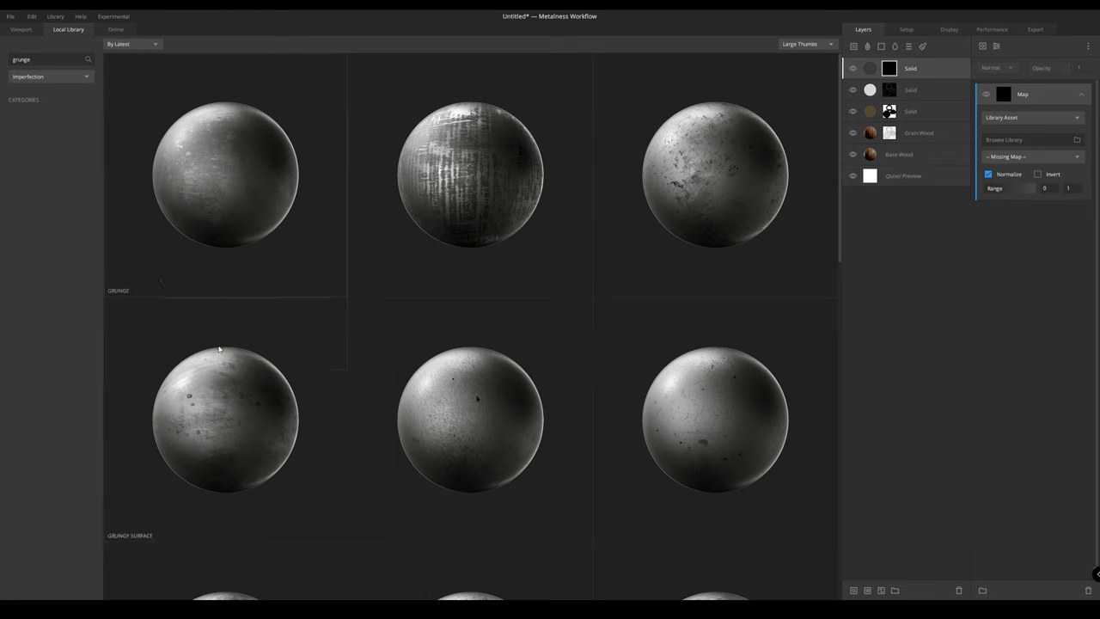
Browse the grunge imperfections and load the last Grunge asset into the top Solid layer's mask map
{"action": "scroll", "coordinate": [489, 241], "scroll_direction": "down", "scroll_amount": 3}
{"action": "scroll", "coordinate": [631, 388], "scroll_direction": "down", "scroll_amount": 2}
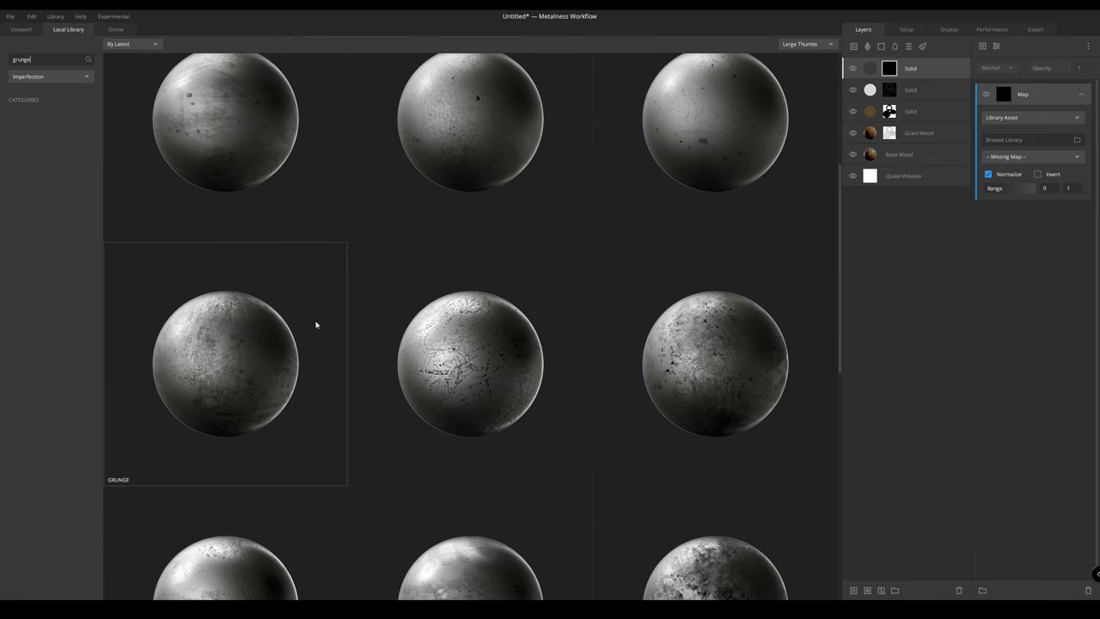
{"action": "scroll", "coordinate": [194, 340], "scroll_direction": "down", "scroll_amount": 5}
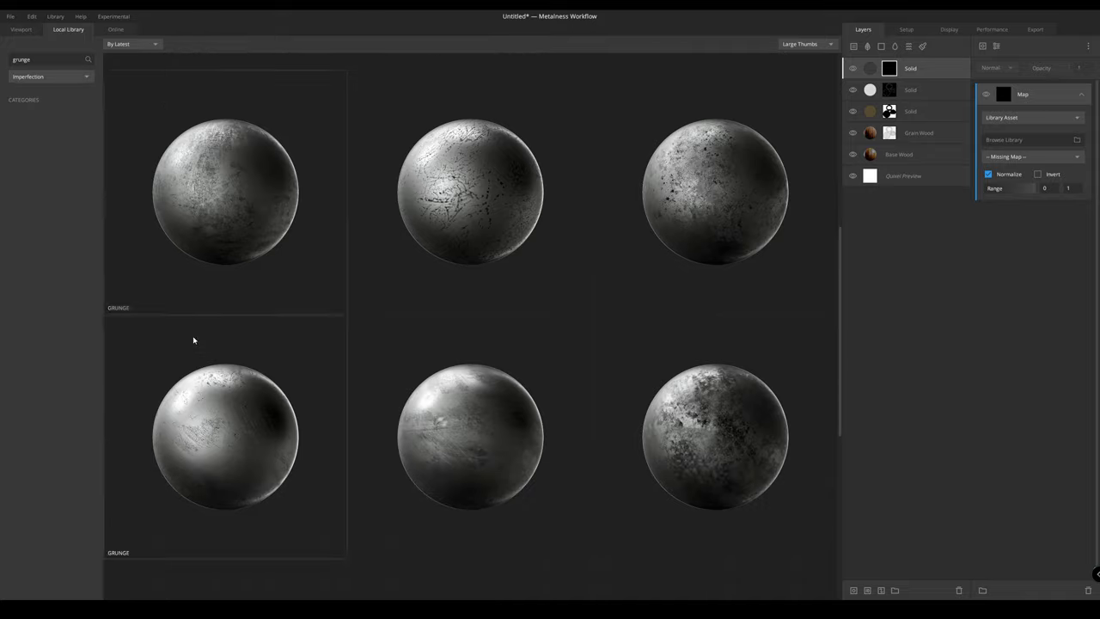
{"action": "scroll", "coordinate": [209, 312], "scroll_direction": "up", "scroll_amount": 10}
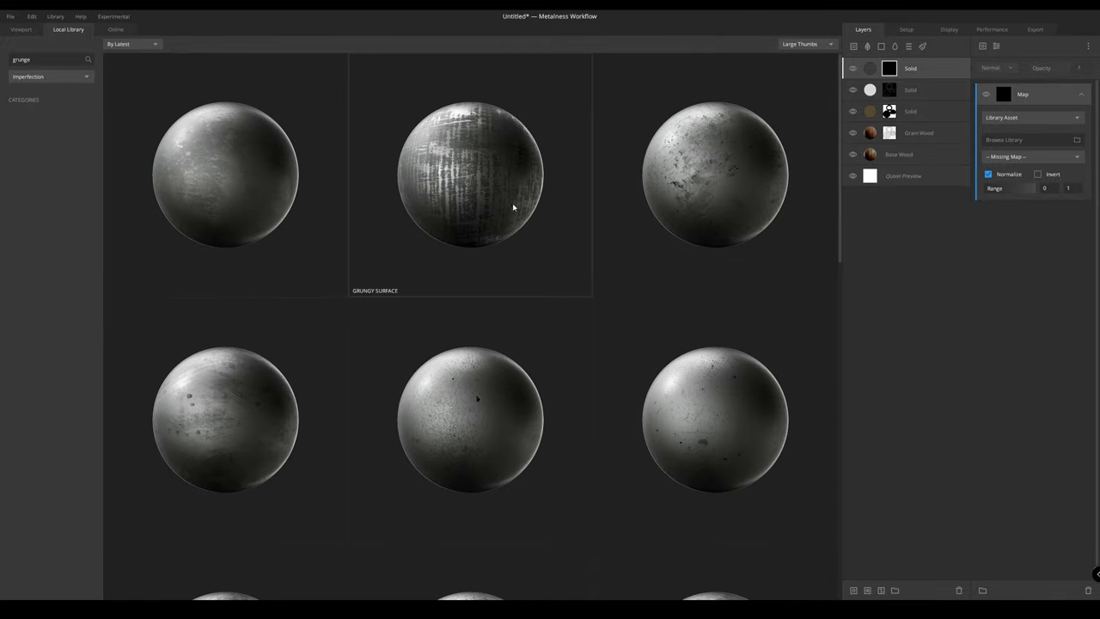
{"action": "scroll", "coordinate": [464, 177], "scroll_direction": "down", "scroll_amount": 2}
{"action": "scroll", "coordinate": [434, 174], "scroll_direction": "down", "scroll_amount": 2}
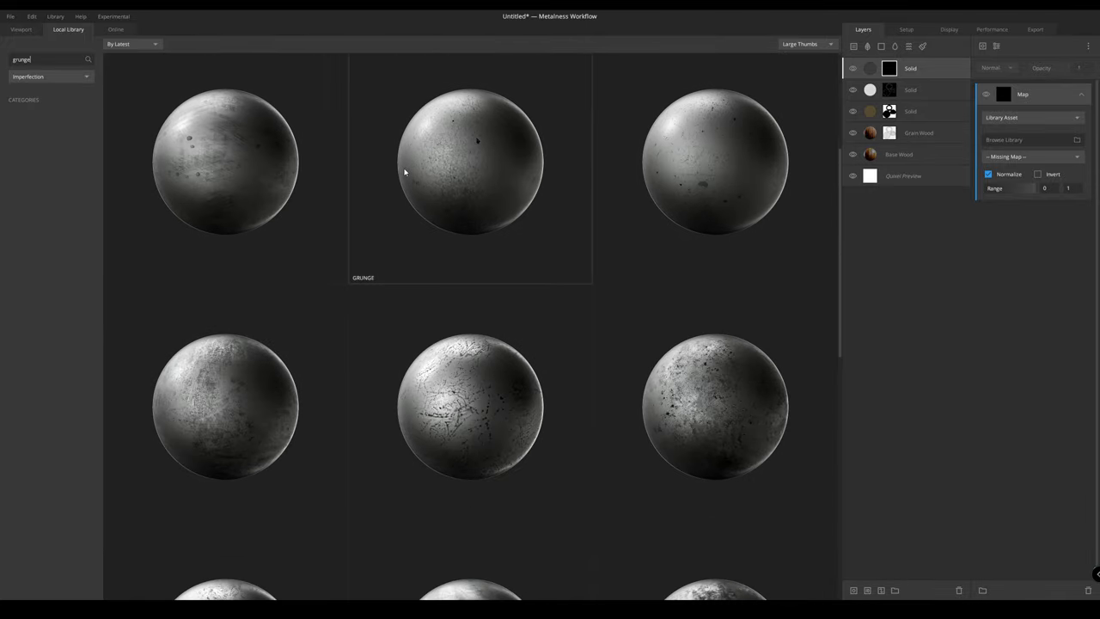
{"action": "scroll", "coordinate": [411, 289], "scroll_direction": "down", "scroll_amount": 2}
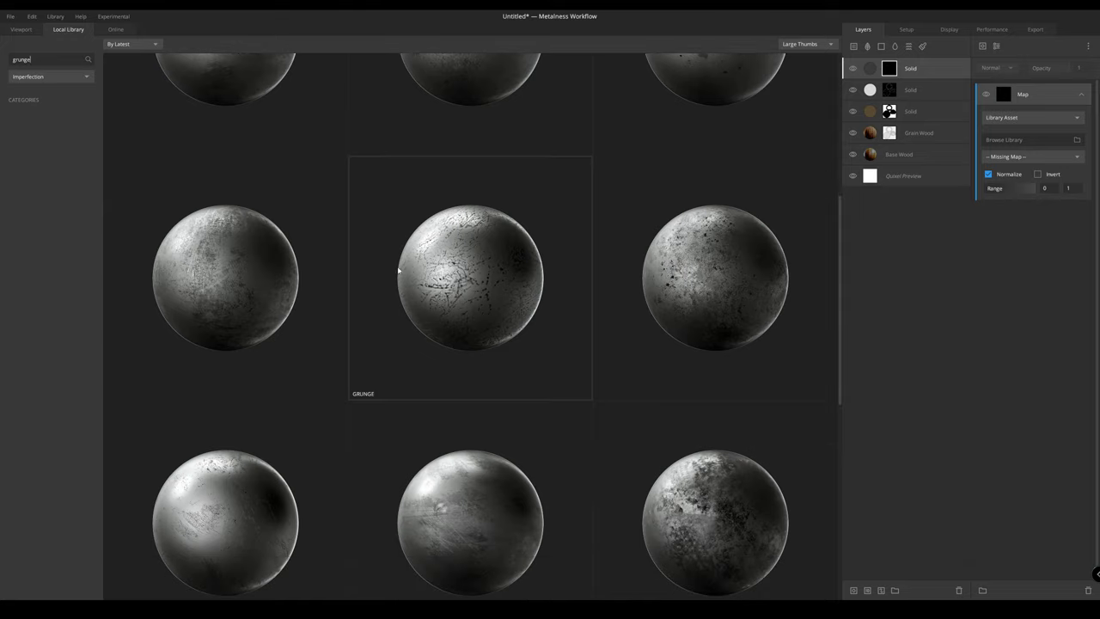
{"action": "scroll", "coordinate": [391, 258], "scroll_direction": "down", "scroll_amount": 4}
{"action": "scroll", "coordinate": [339, 246], "scroll_direction": "up", "scroll_amount": 1}
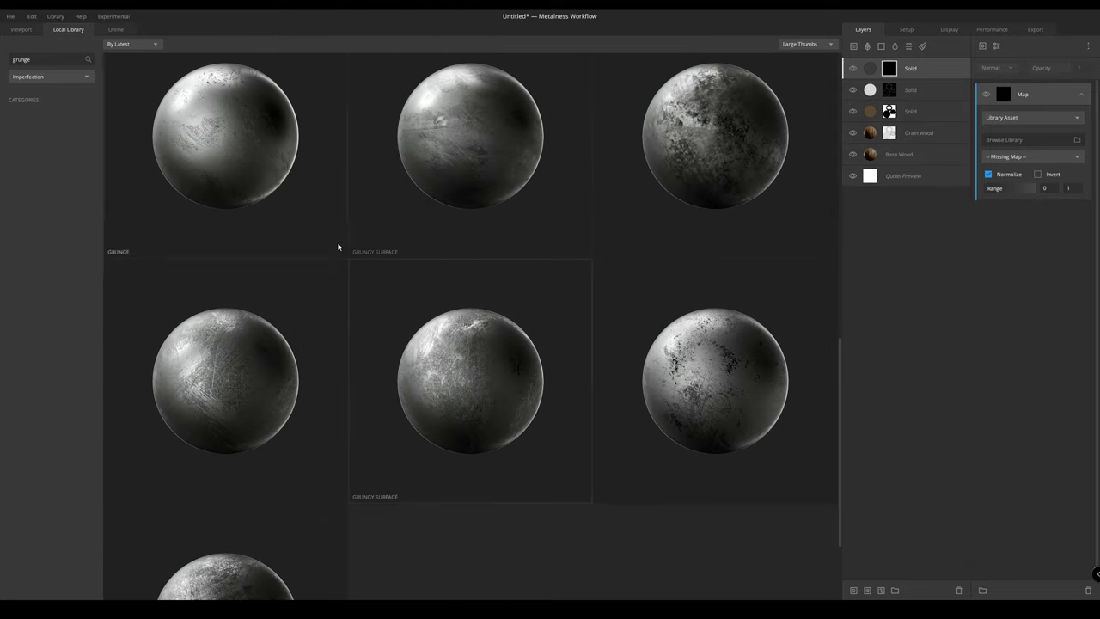
{"action": "scroll", "coordinate": [545, 312], "scroll_direction": "down", "scroll_amount": 2}
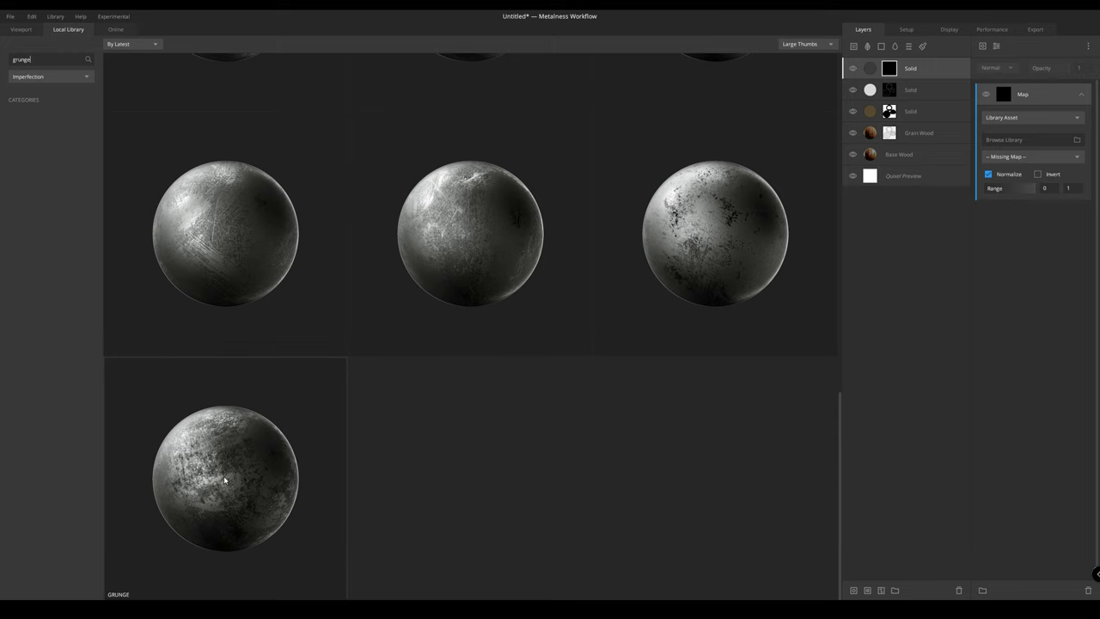
{"action": "double_click", "coordinate": [224, 480]}
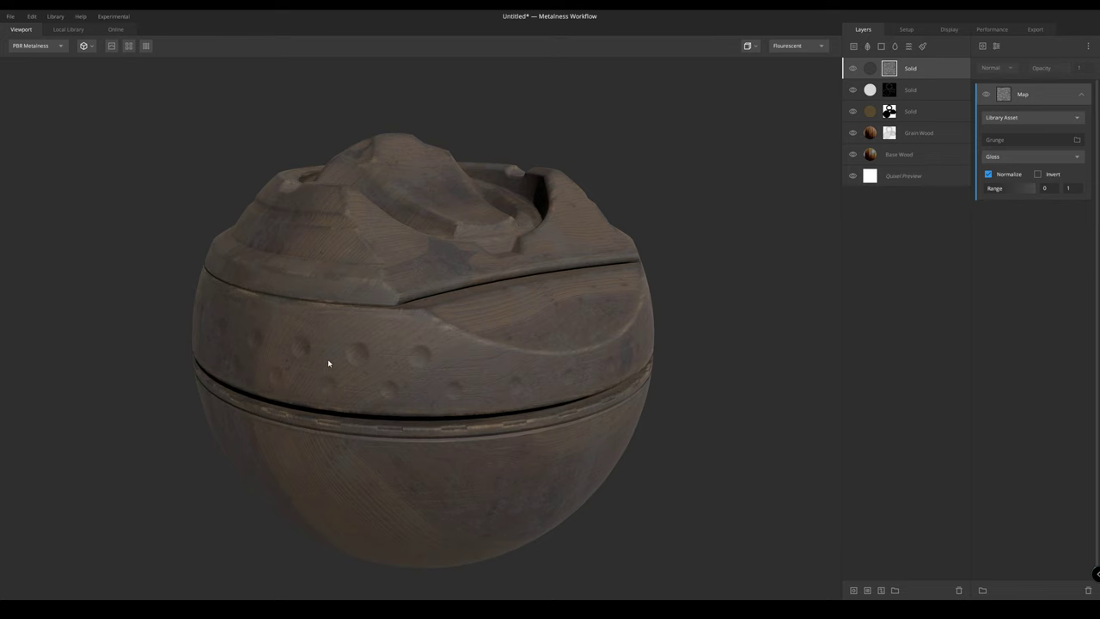
View the top layer's mask on the model and add a Projection modifier set to Box Projection
{"action": "key", "text": "m"}
{"action": "mouse_move", "coordinate": [481, 357]}
{"action": "left_mouse_down"}
{"action": "mouse_move", "coordinate": [416, 292]}
{"action": "mouse_move", "coordinate": [464, 354]}
{"action": "mouse_move", "coordinate": [533, 296]}
{"action": "mouse_move", "coordinate": [468, 351]}
{"action": "left_mouse_up"}
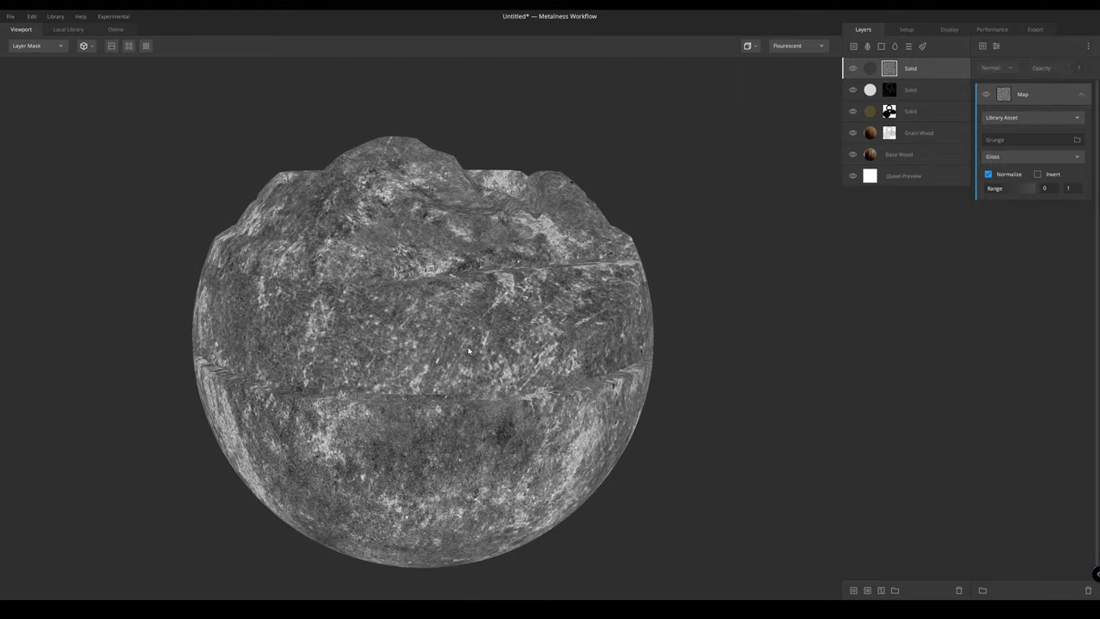
{"action": "left_click", "coordinate": [997, 47]}
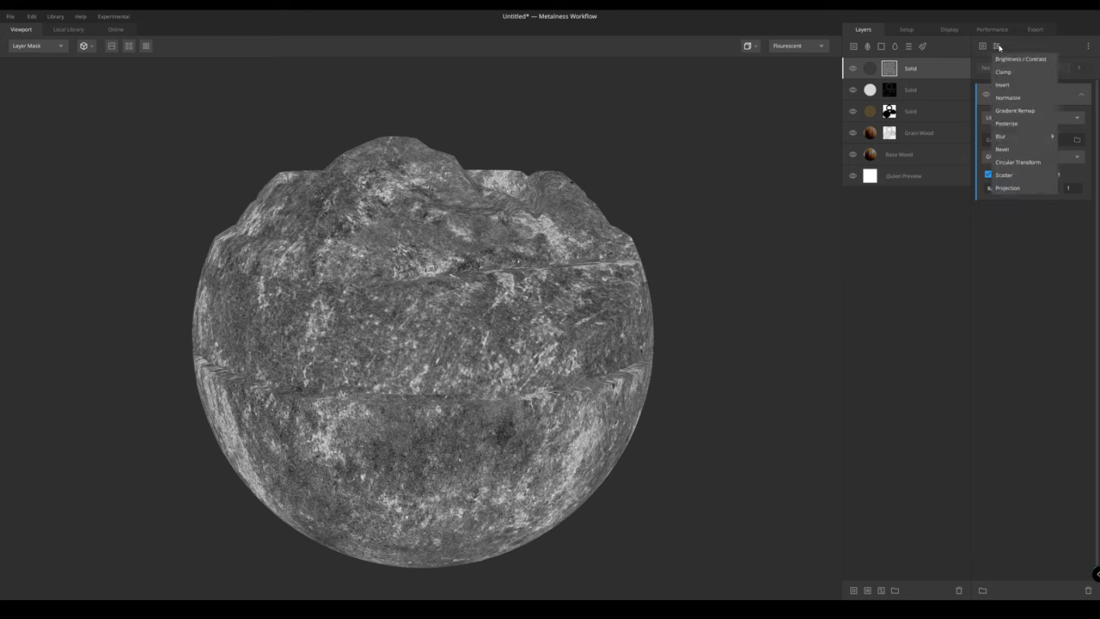
{"action": "left_click", "coordinate": [1007, 188]}
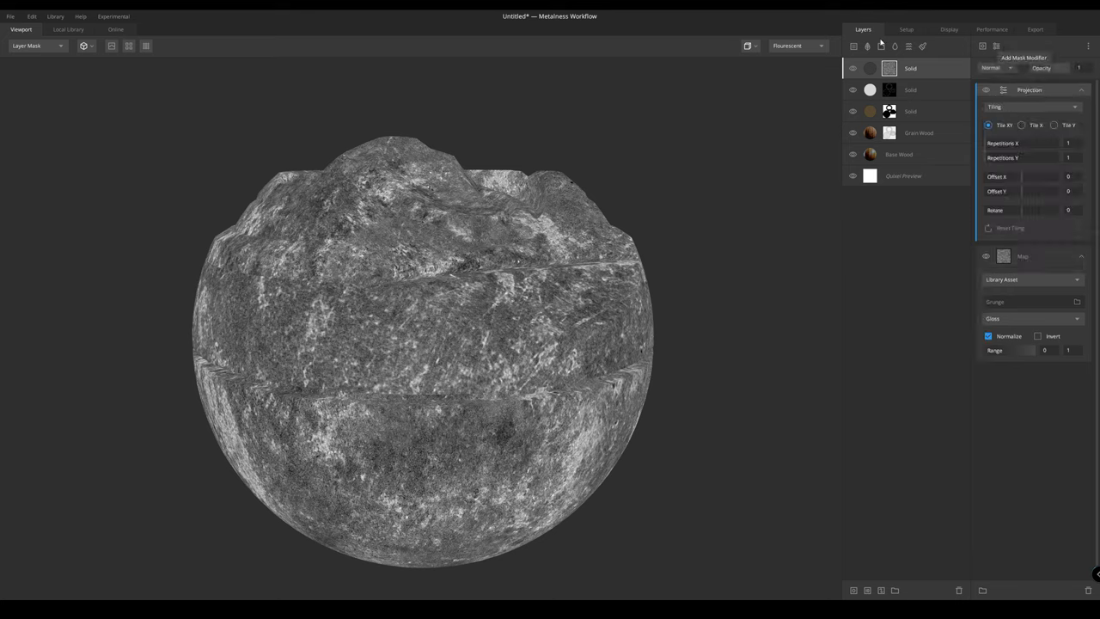
{"action": "left_click", "coordinate": [1020, 107]}
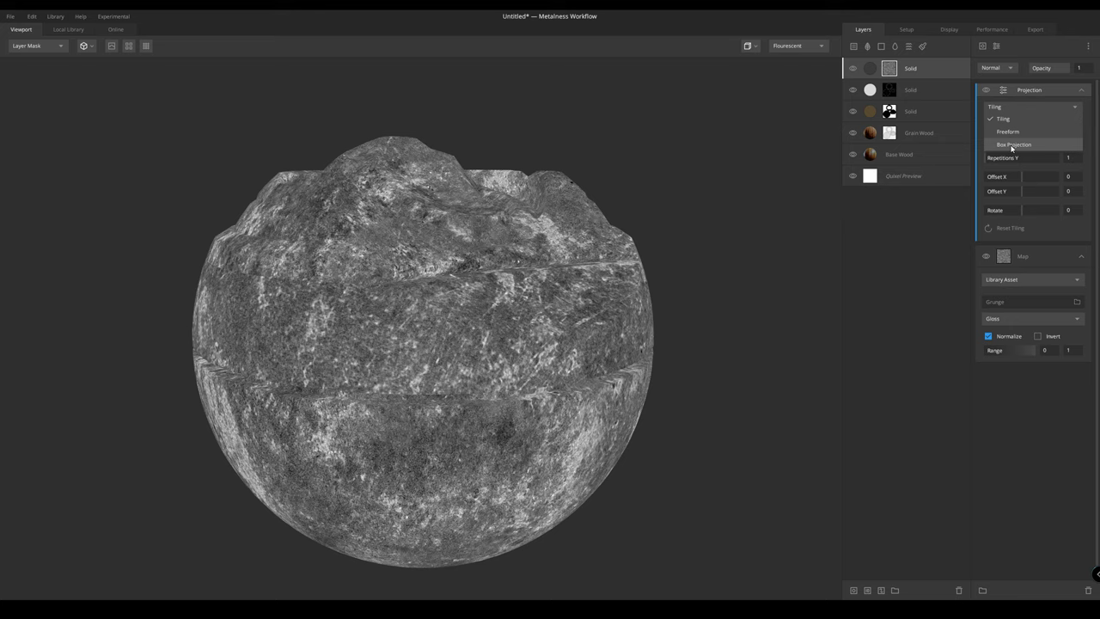
{"action": "left_click", "coordinate": [1013, 144]}
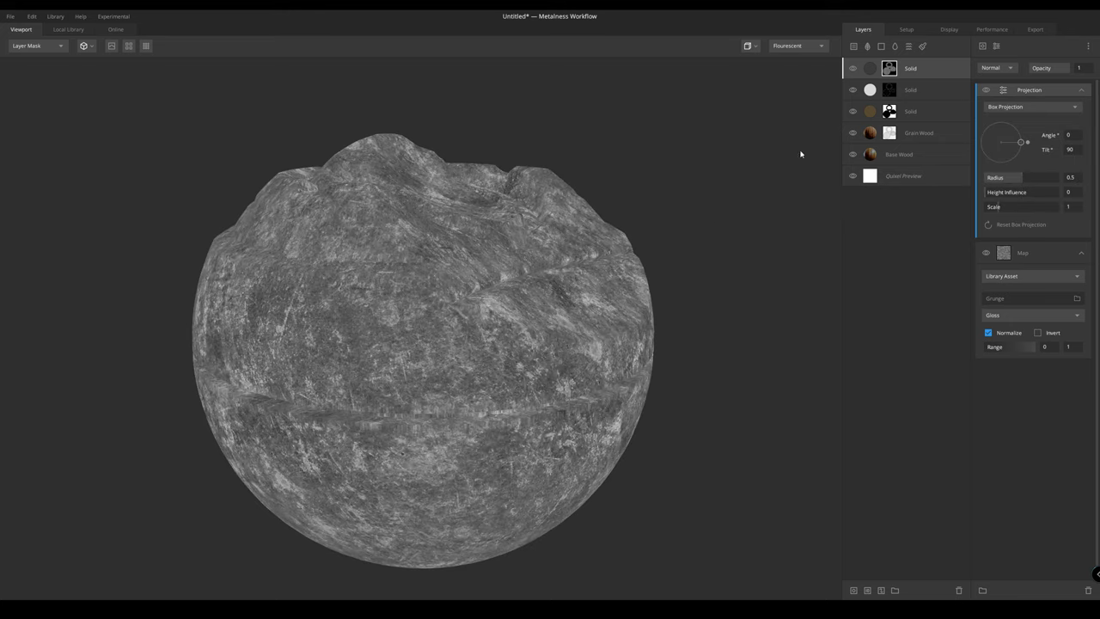
Set the box projection's tilt to 0 and check the shaded material up close
{"action": "mouse_move", "coordinate": [1021, 142]}
{"action": "left_mouse_down"}
{"action": "mouse_move", "coordinate": [999, 144]}
{"action": "mouse_move", "coordinate": [1032, 144]}
{"action": "mouse_move", "coordinate": [1020, 160]}
{"action": "mouse_move", "coordinate": [1024, 148]}
{"action": "left_mouse_up"}
{"action": "key", "text": "ctrl+z"}
{"action": "mouse_move", "coordinate": [574, 275]}
{"action": "left_mouse_down"}
{"action": "mouse_move", "coordinate": [323, 277]}
{"action": "mouse_move", "coordinate": [540, 327]}
{"action": "mouse_move", "coordinate": [530, 244]}
{"action": "mouse_move", "coordinate": [69, 283]}
{"action": "mouse_move", "coordinate": [304, 331]}
{"action": "left_mouse_up"}
{"action": "key", "text": "m"}
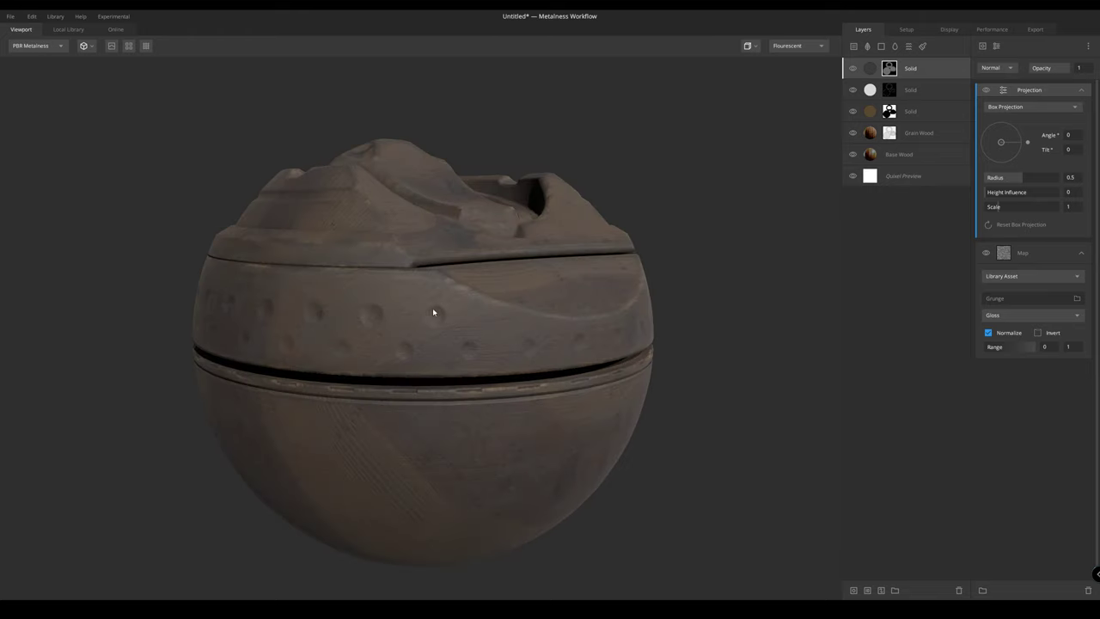
{"action": "left_click_drag", "start_coordinate": [433, 312], "coordinate": [522, 229]}
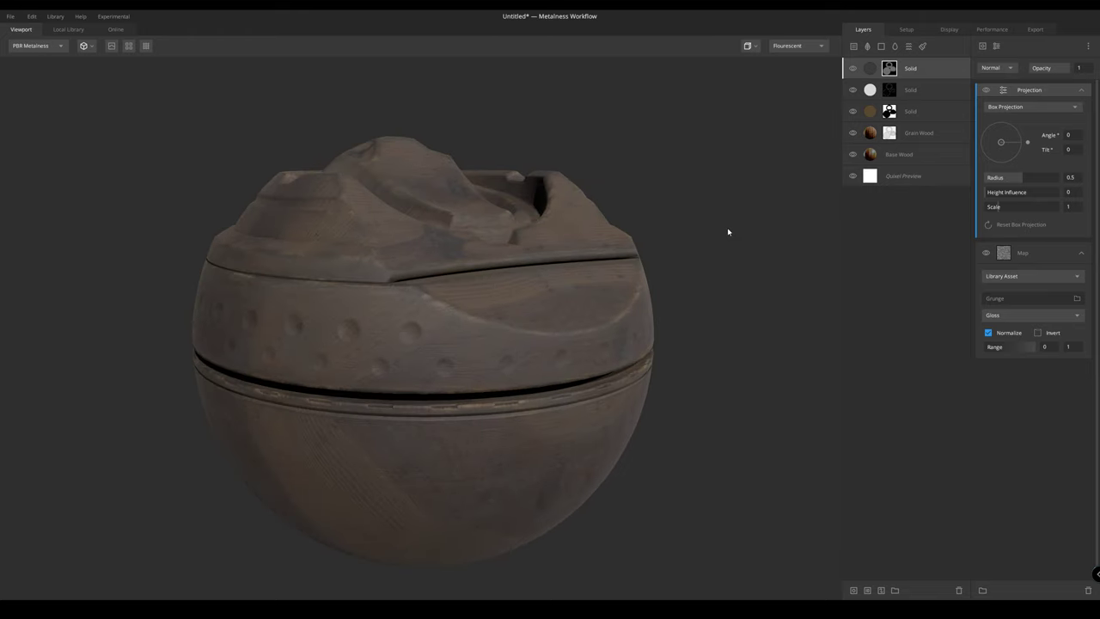
{"action": "left_click_drag", "start_coordinate": [671, 294], "coordinate": [602, 253]}
{"action": "scroll", "coordinate": [621, 272], "scroll_direction": "up", "scroll_amount": 3}
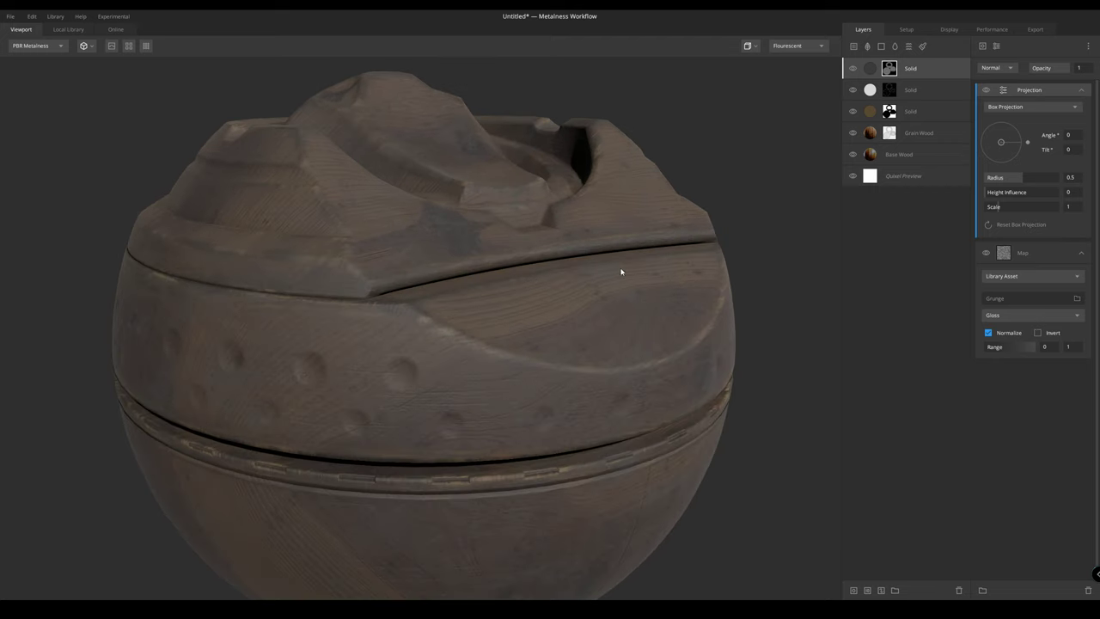
Collapse the Projection settings and narrow the grunge map's range to 0.491–0.681, checking the layer mask
{"action": "left_click", "coordinate": [1081, 91]}
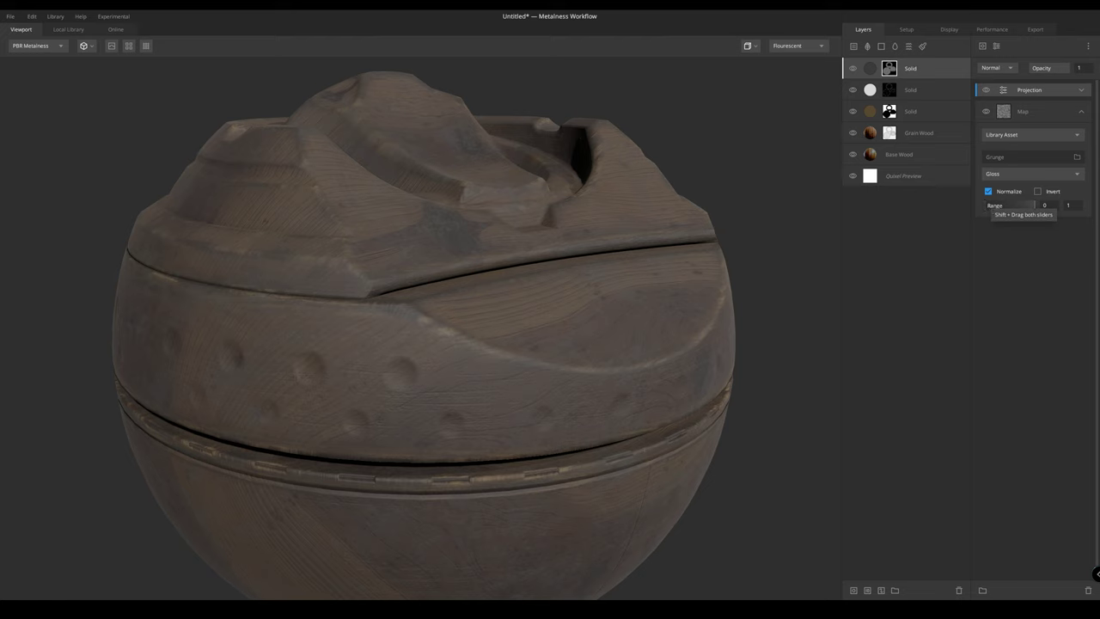
{"action": "left_click_drag", "start_coordinate": [987, 206], "coordinate": [1014, 207]}
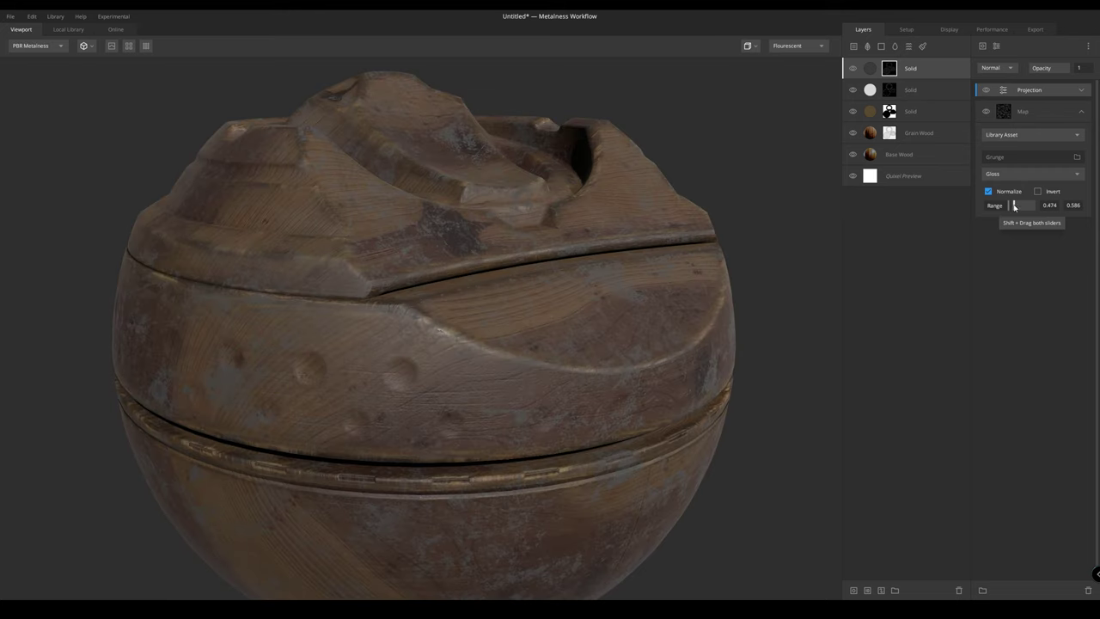
{"action": "mouse_move", "coordinate": [1015, 206]}
{"action": "left_mouse_down"}
{"action": "mouse_move", "coordinate": [1002, 206]}
{"action": "mouse_move", "coordinate": [1012, 207]}
{"action": "left_mouse_up"}
{"action": "key", "text": "c"}
{"action": "key", "text": "m"}
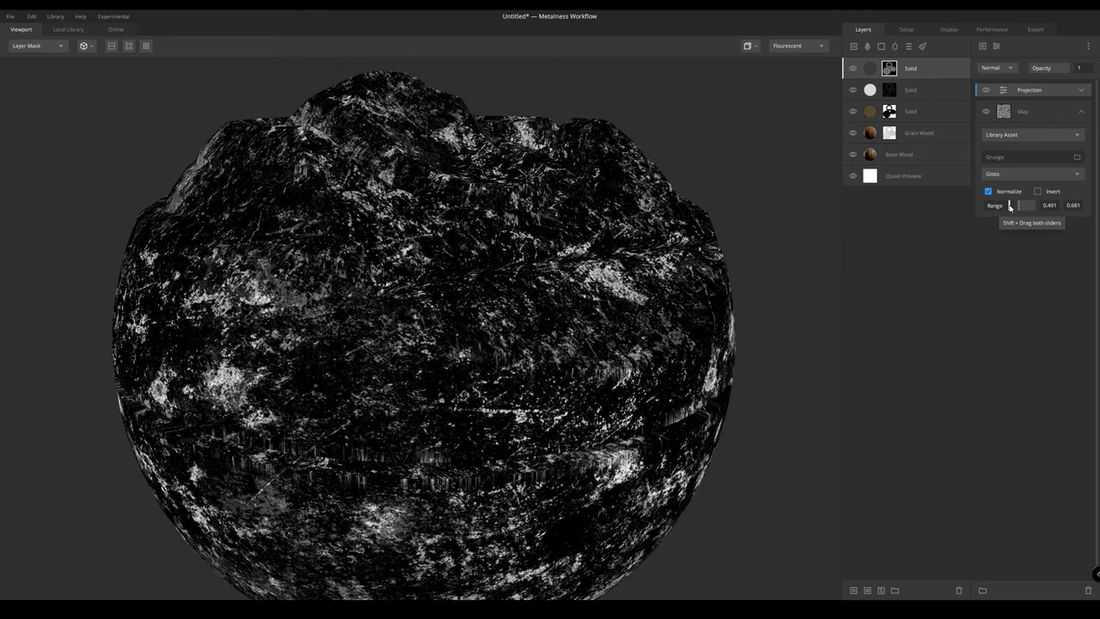
Examine the grunge breakup over the shaded model from several angles and distances
{"action": "scroll", "coordinate": [412, 274], "scroll_direction": "down", "scroll_amount": 3}
{"action": "left_click_drag", "start_coordinate": [412, 273], "coordinate": [502, 345]}
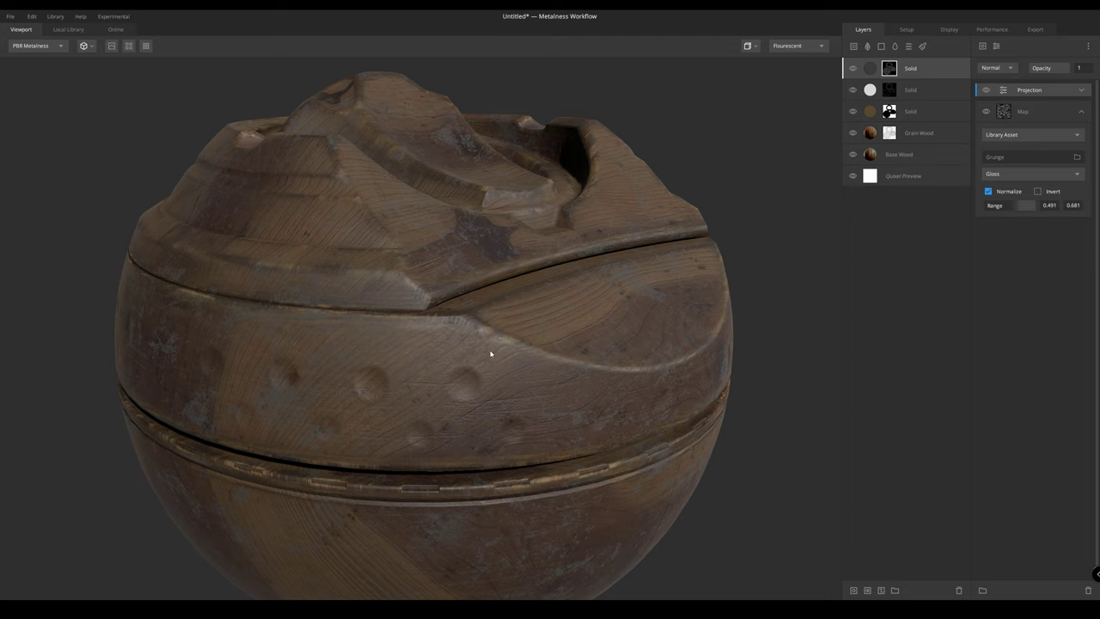
{"action": "scroll", "coordinate": [493, 328], "scroll_direction": "down", "scroll_amount": 2}
{"action": "left_click_drag", "start_coordinate": [437, 341], "coordinate": [399, 298], "text": "alt"}
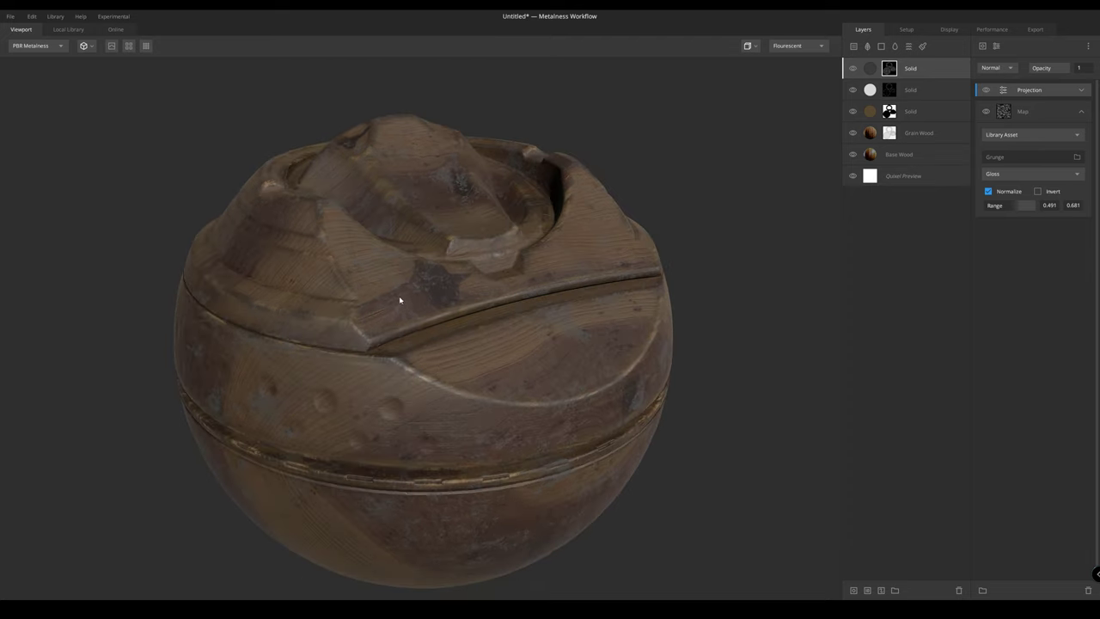
{"action": "scroll", "coordinate": [398, 298], "scroll_direction": "up", "scroll_amount": 2}
{"action": "middle_click_drag", "start_coordinate": [429, 361], "coordinate": [447, 327]}
{"action": "scroll", "coordinate": [443, 318], "scroll_direction": "down", "scroll_amount": 1}
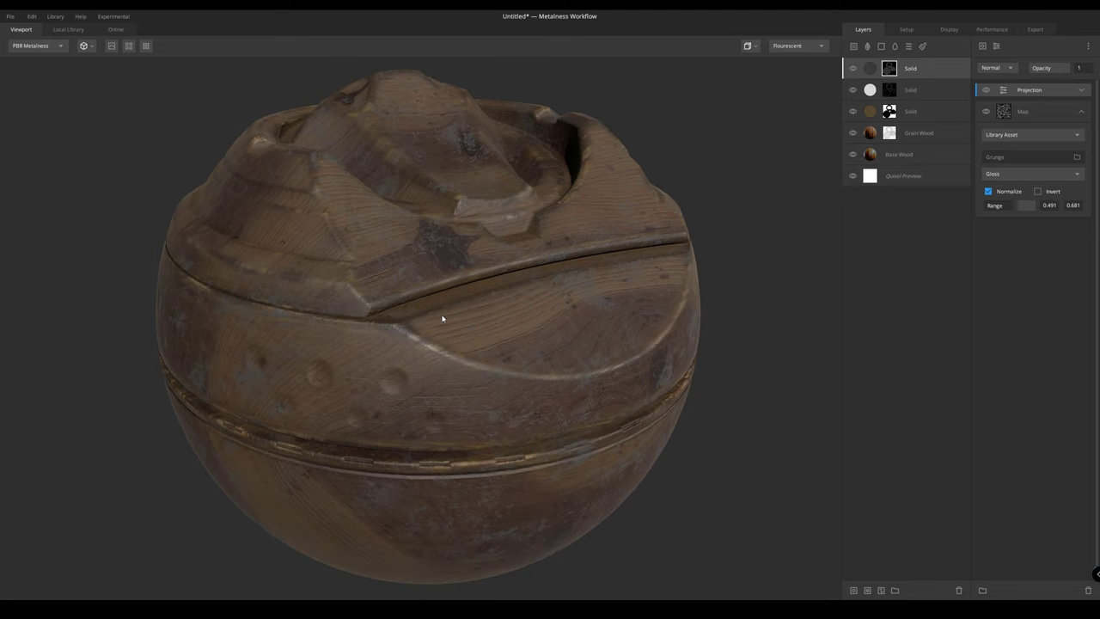
Collapse the Map component's settings and compare the layer mask with the shaded material around the model
{"action": "left_click", "coordinate": [1041, 117]}
{"action": "scroll", "coordinate": [444, 171], "scroll_direction": "down", "scroll_amount": 2}
{"action": "left_click_drag", "start_coordinate": [540, 205], "coordinate": [494, 181], "text": "alt"}
{"action": "right_click_drag", "start_coordinate": [494, 184], "coordinate": [761, 156], "text": "alt"}
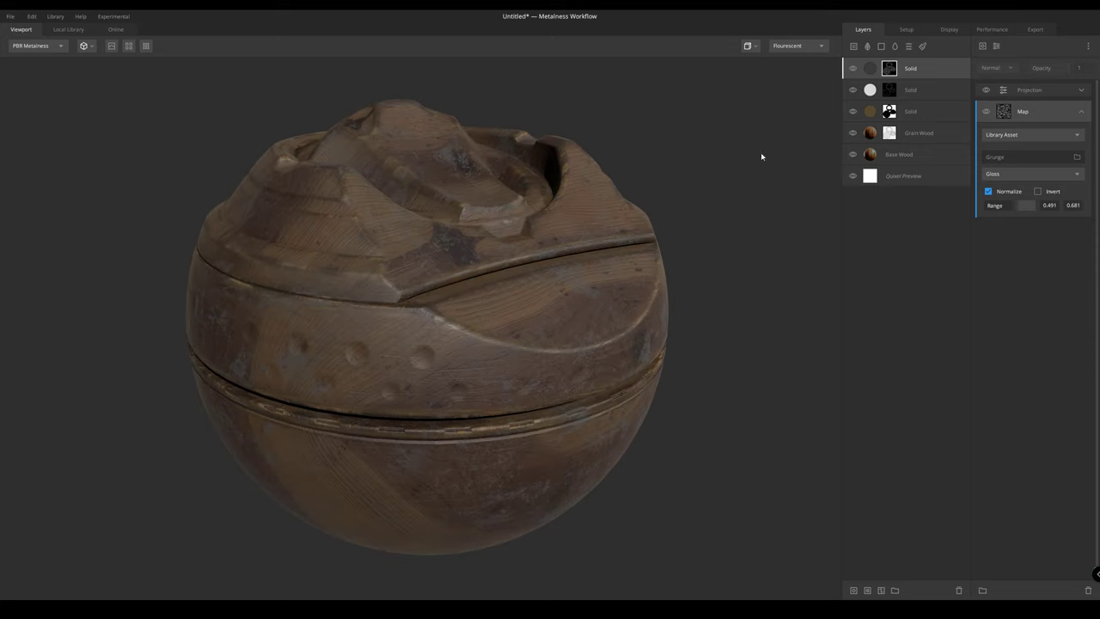
{"action": "left_click", "coordinate": [1082, 112]}
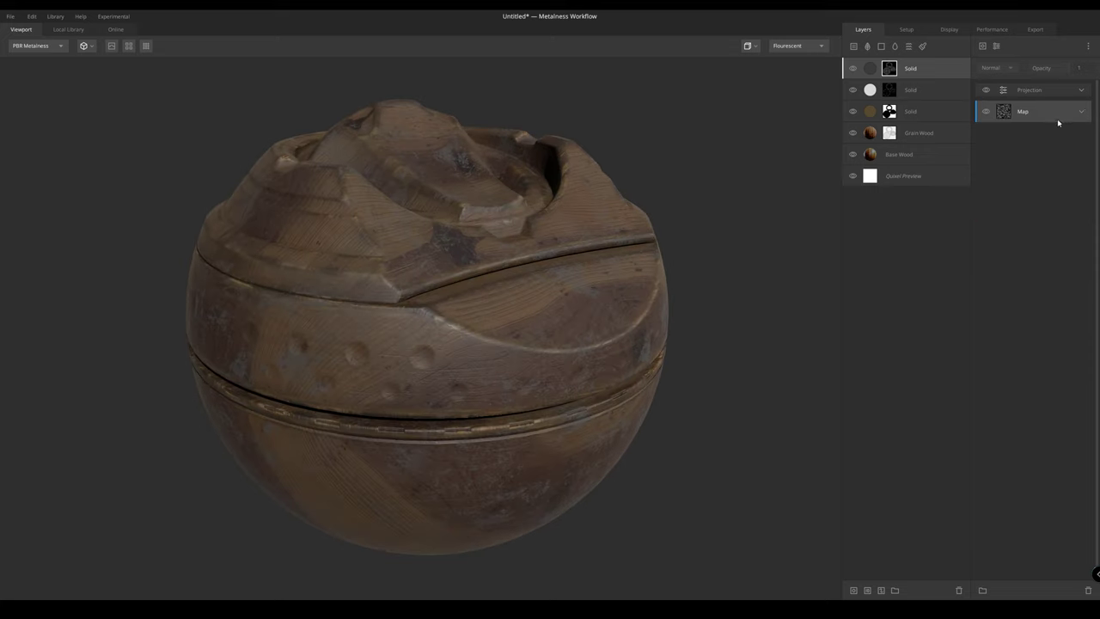
{"action": "left_click_drag", "start_coordinate": [639, 253], "coordinate": [606, 252], "text": "alt"}
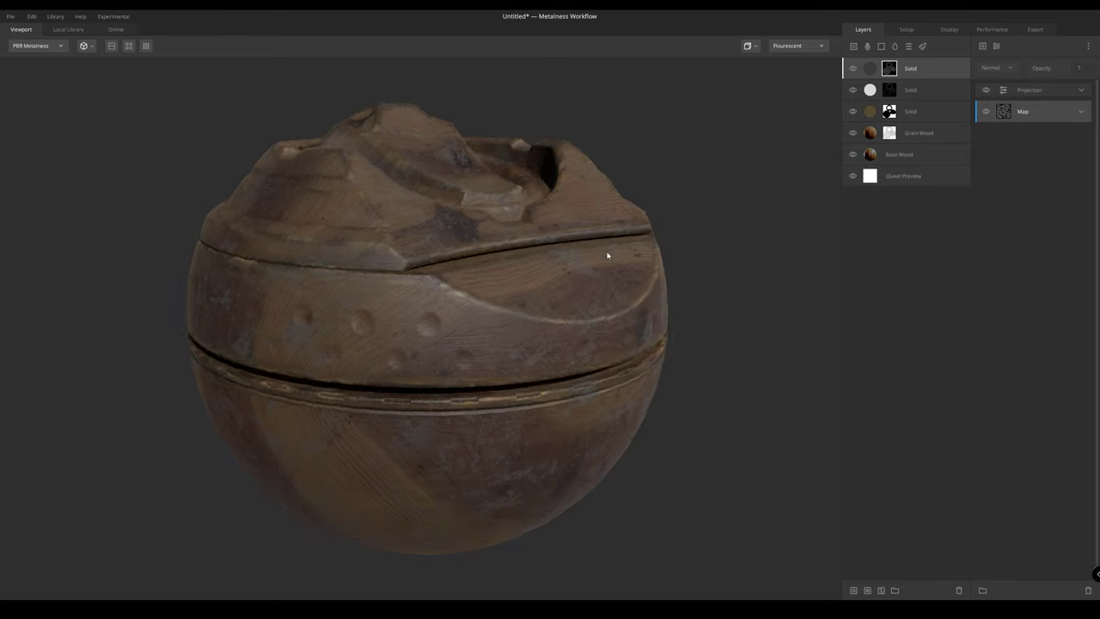
{"action": "key", "text": "c"}
{"action": "key", "text": "m"}
{"action": "left_click_drag", "start_coordinate": [534, 254], "coordinate": [470, 272], "text": "alt"}
{"action": "key", "text": "m"}
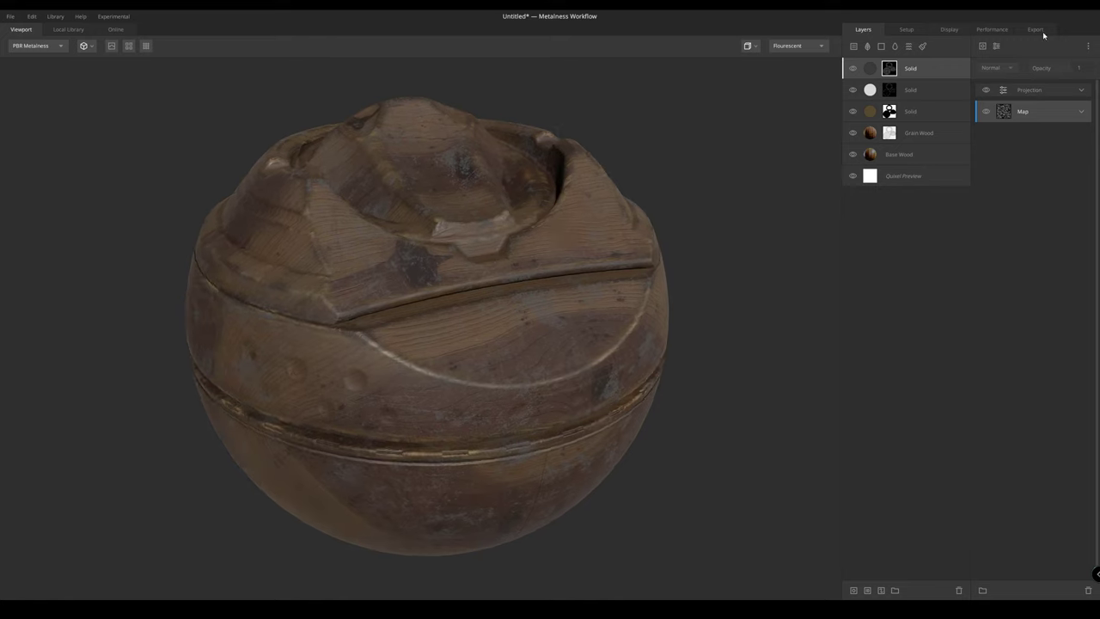
Add a Curvature component above the Projection modifier in the top layer's mask and view the mask on the model
{"action": "left_click", "coordinate": [1034, 93]}
{"action": "left_click", "coordinate": [982, 46]}
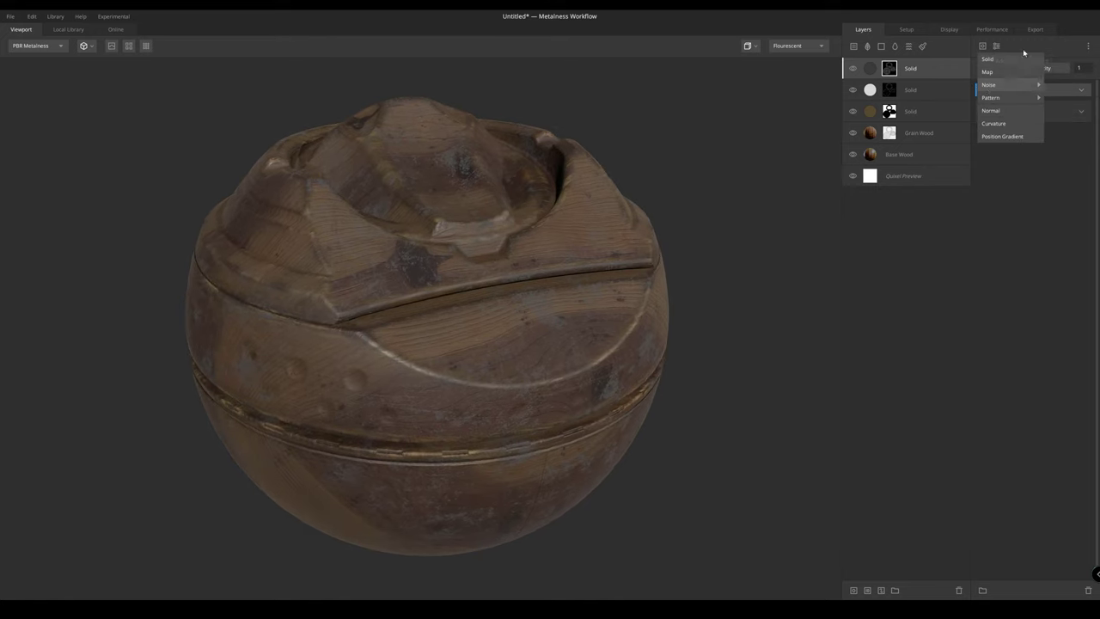
{"action": "left_click", "coordinate": [995, 123]}
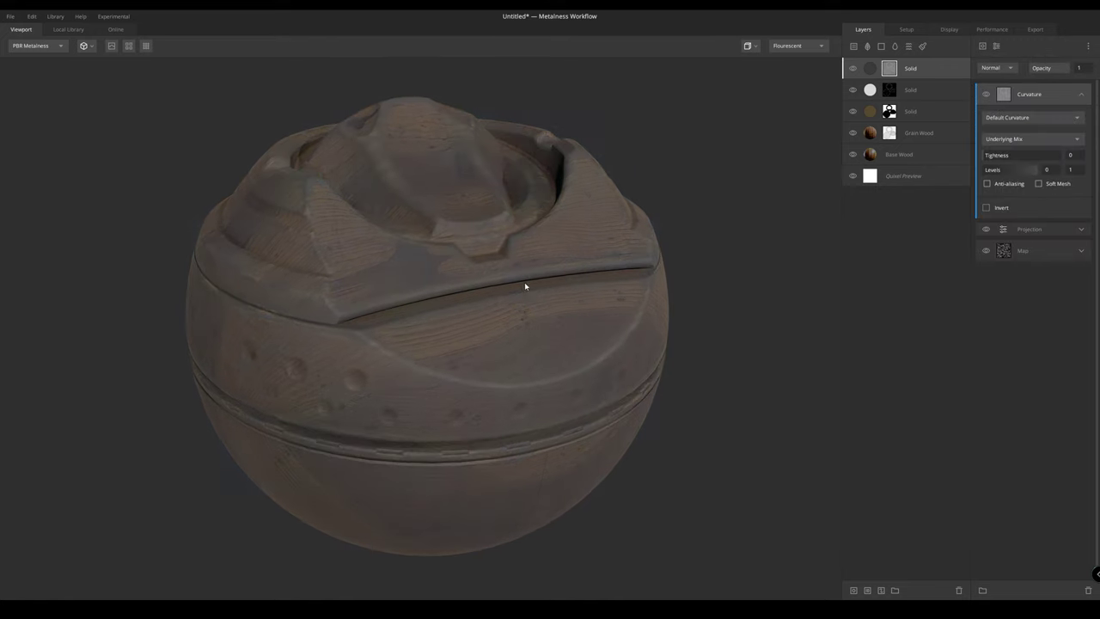
{"action": "left_click_drag", "start_coordinate": [525, 283], "coordinate": [540, 267]}
{"action": "key", "text": "m"}
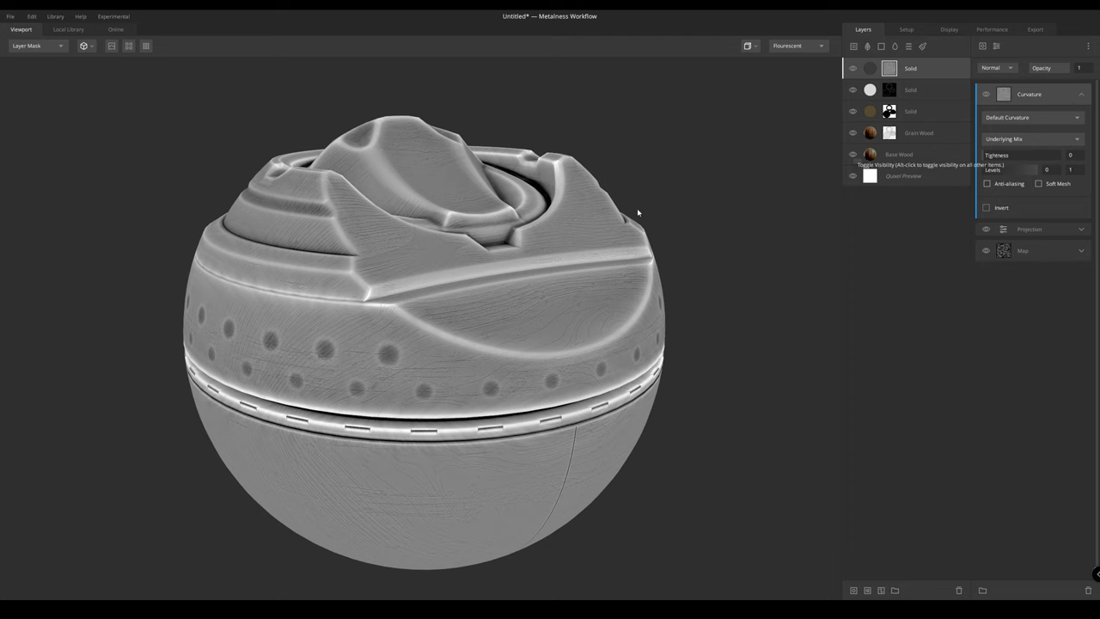
{"action": "left_click_drag", "start_coordinate": [494, 207], "coordinate": [498, 249], "text": "alt"}
{"action": "scroll", "coordinate": [496, 250], "scroll_direction": "up", "scroll_amount": 2}
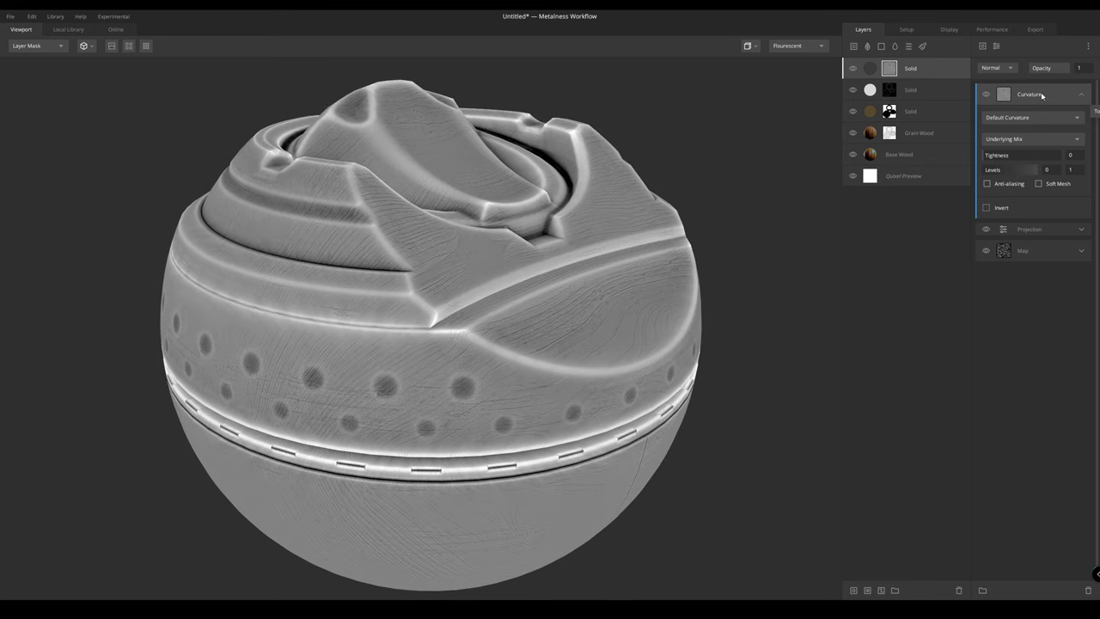
Set the Curvature component's blend mode to Multiply and adjust its levels to 0.254–0.579, toggling Invert to compare the layer mask
{"action": "left_click", "coordinate": [1002, 68]}
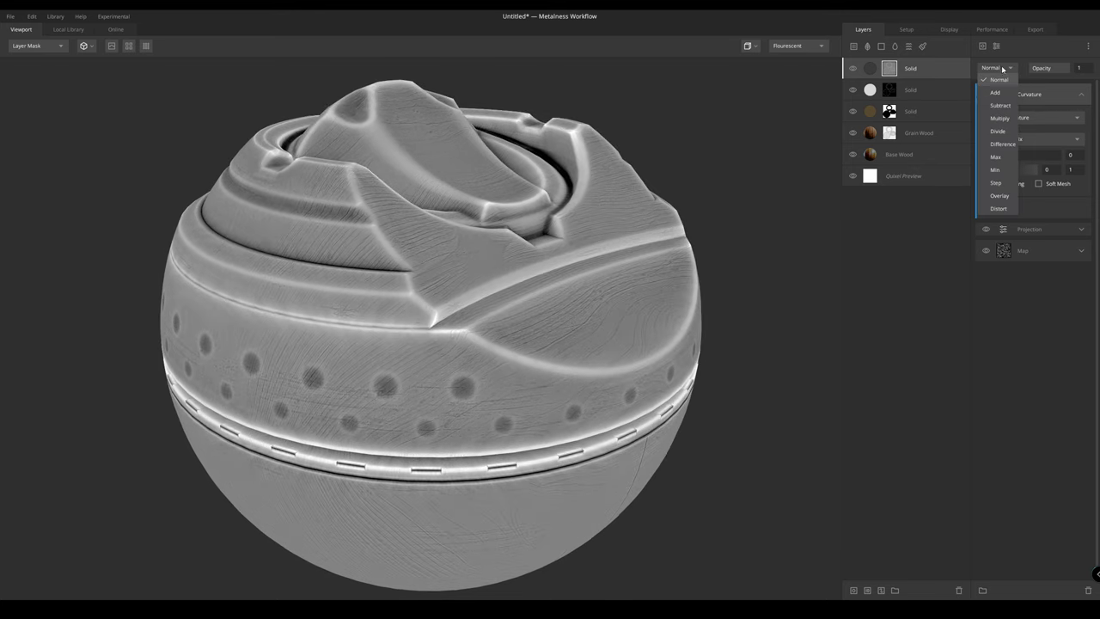
{"action": "left_click", "coordinate": [999, 118]}
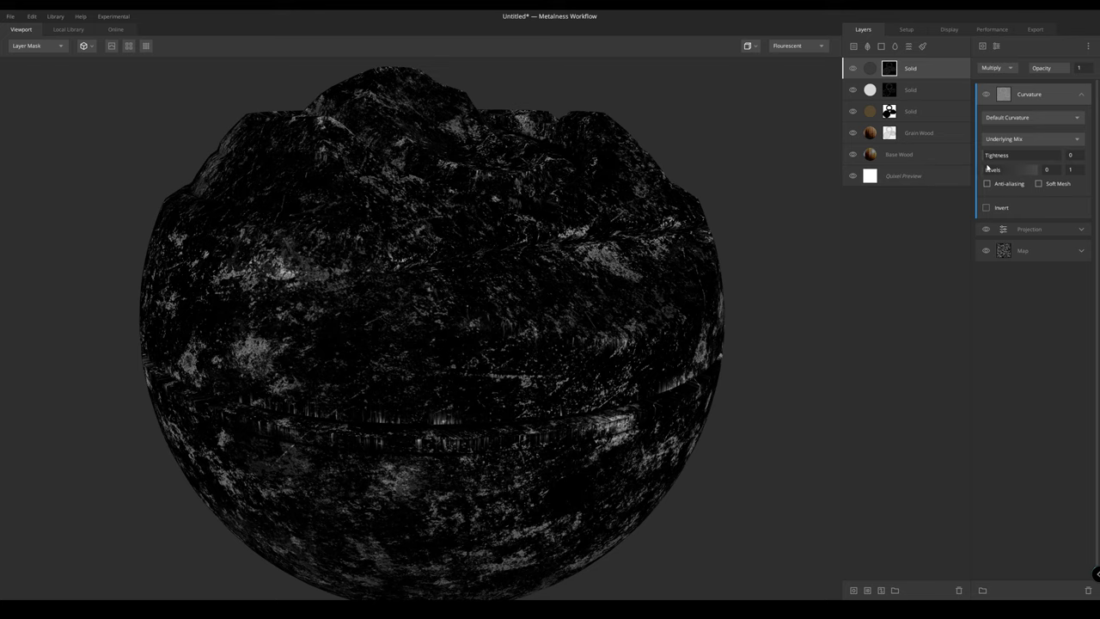
{"action": "left_click_drag", "start_coordinate": [985, 169], "coordinate": [1016, 170]}
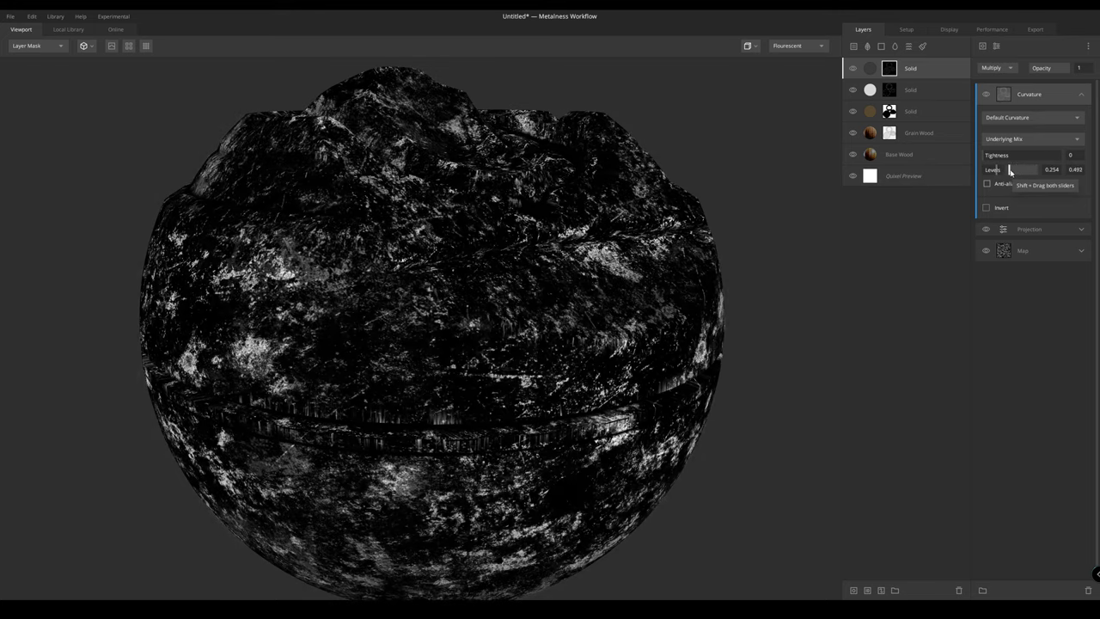
{"action": "left_click", "coordinate": [987, 208]}
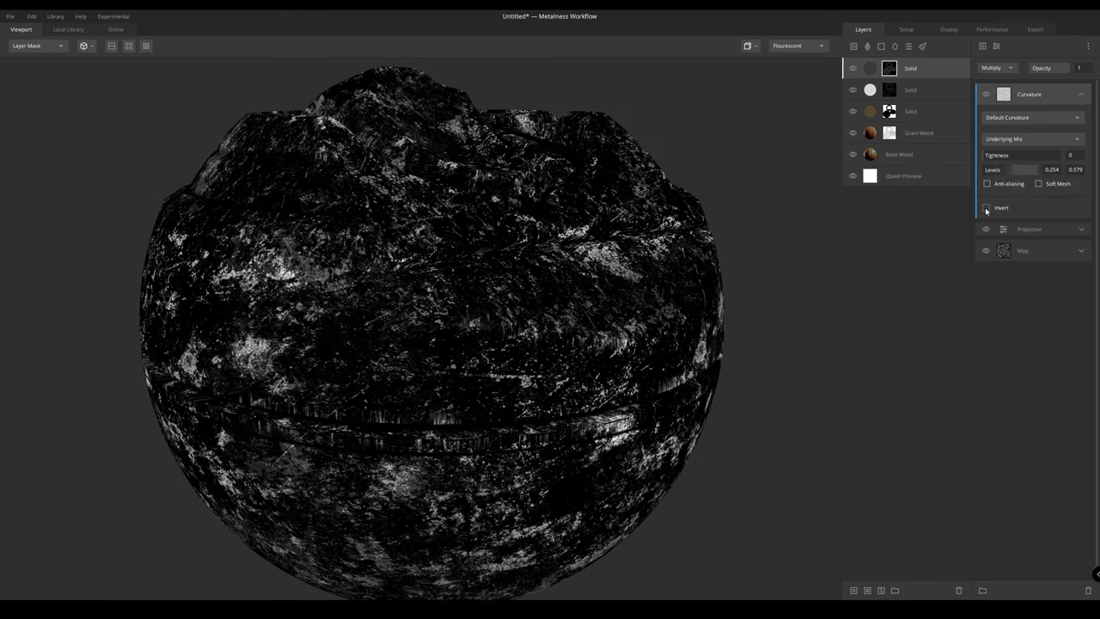
{"action": "left_click", "coordinate": [987, 207]}
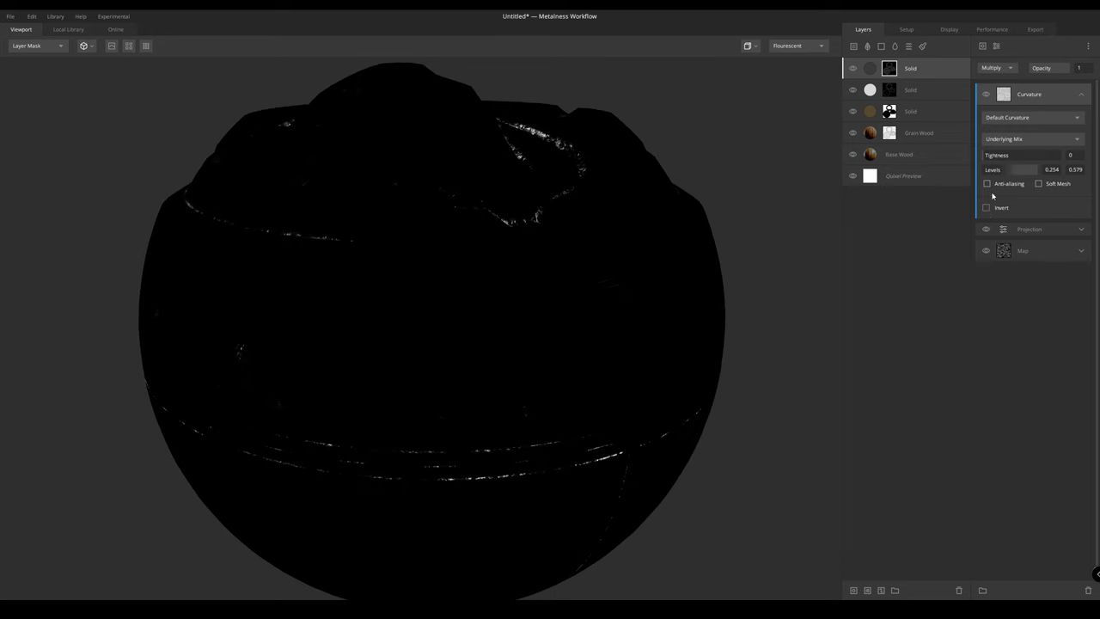
Try the Edges Only, Cavities Only and Edges & Cavities curvature types on the layer mask
{"action": "left_click", "coordinate": [1031, 117]}
{"action": "left_click", "coordinate": [1010, 156]}
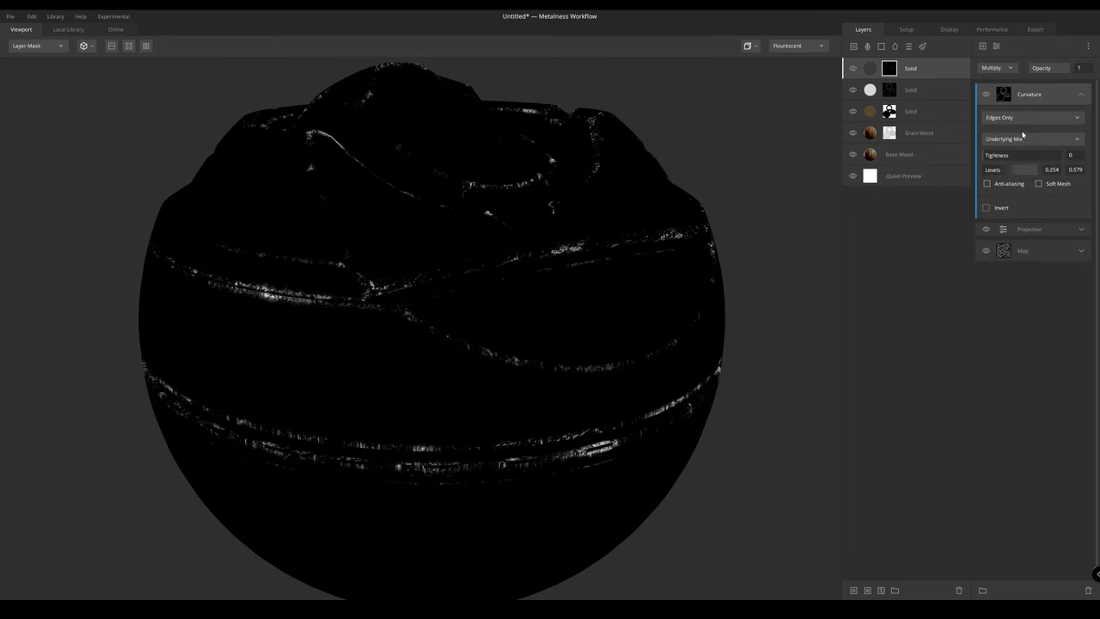
{"action": "left_click", "coordinate": [1019, 138]}
{"action": "left_click", "coordinate": [1019, 146]}
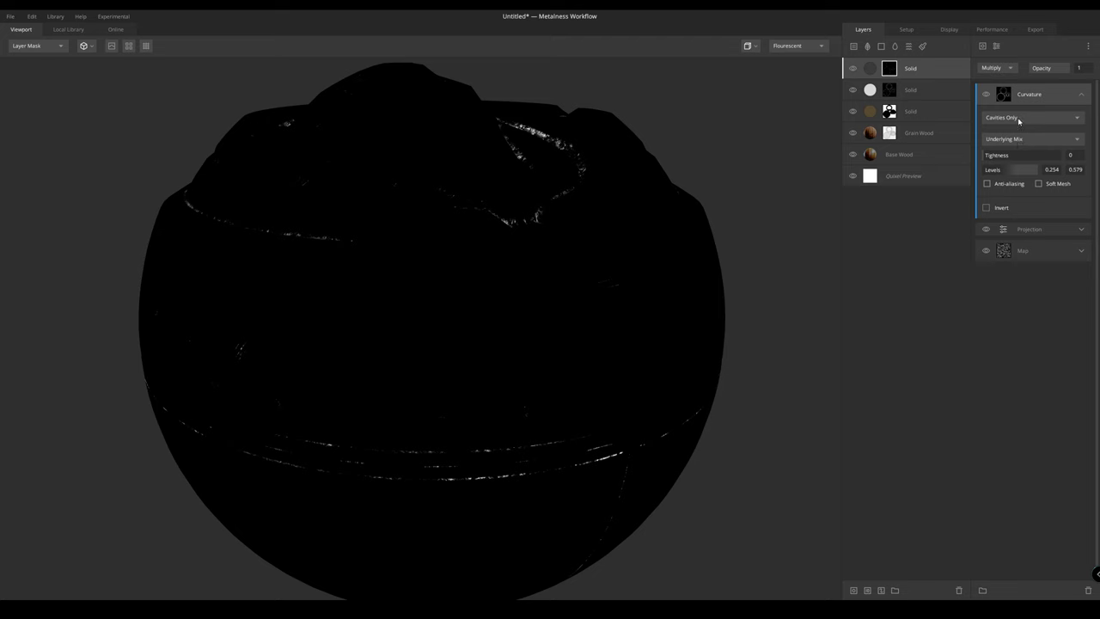
{"action": "left_click", "coordinate": [1020, 117]}
{"action": "left_click", "coordinate": [1017, 120]}
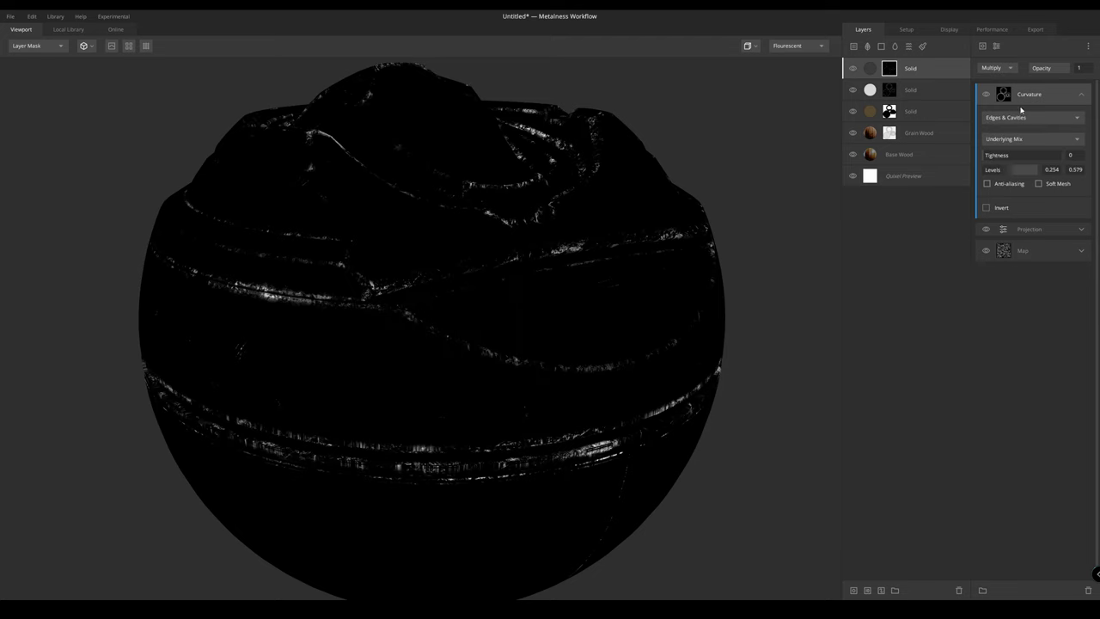
Display the active mask and reset the Curvature component to Default Curvature with levels of 0 and 1
{"action": "scroll", "coordinate": [461, 194], "scroll_direction": "down", "scroll_amount": 2}
{"action": "key", "text": "m"}
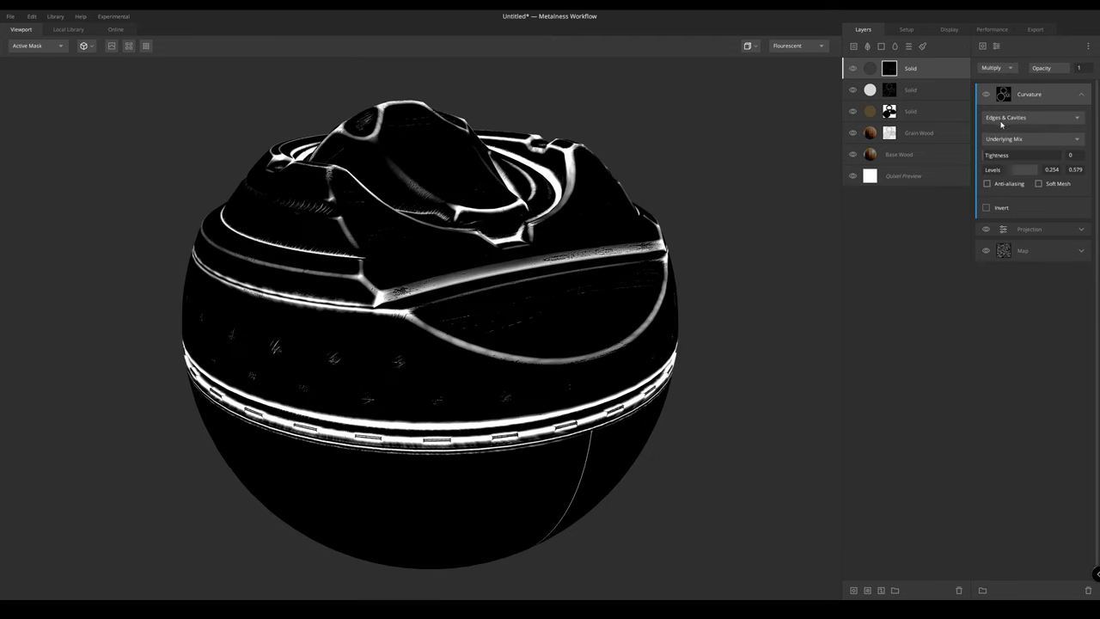
{"action": "left_click", "coordinate": [1001, 120]}
{"action": "left_click", "coordinate": [1014, 129]}
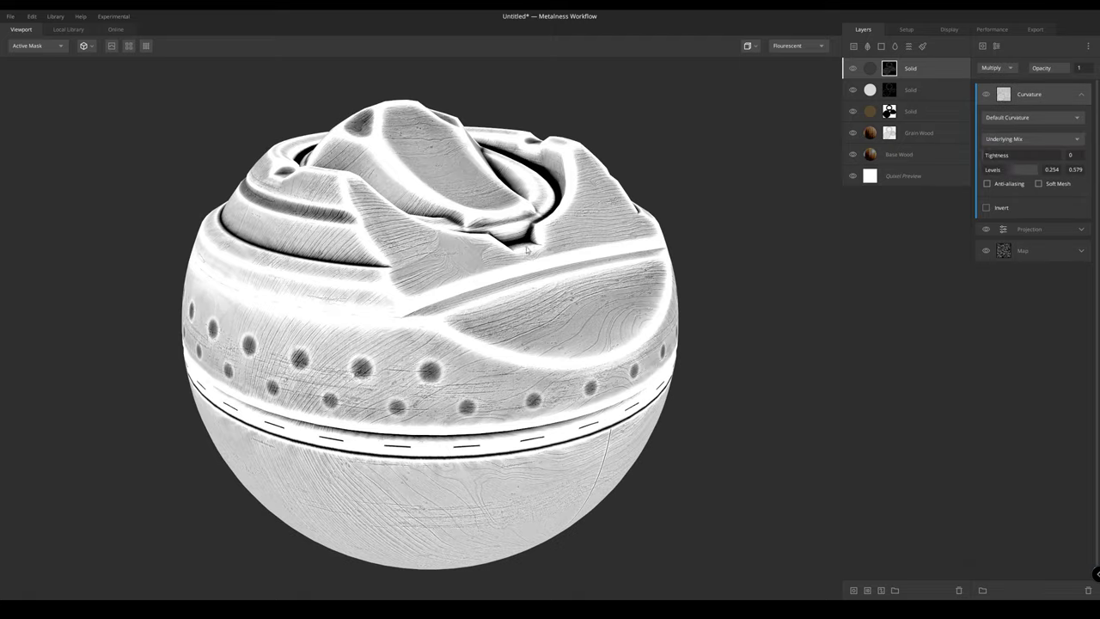
{"action": "left_click_drag", "start_coordinate": [998, 172], "coordinate": [950, 175]}
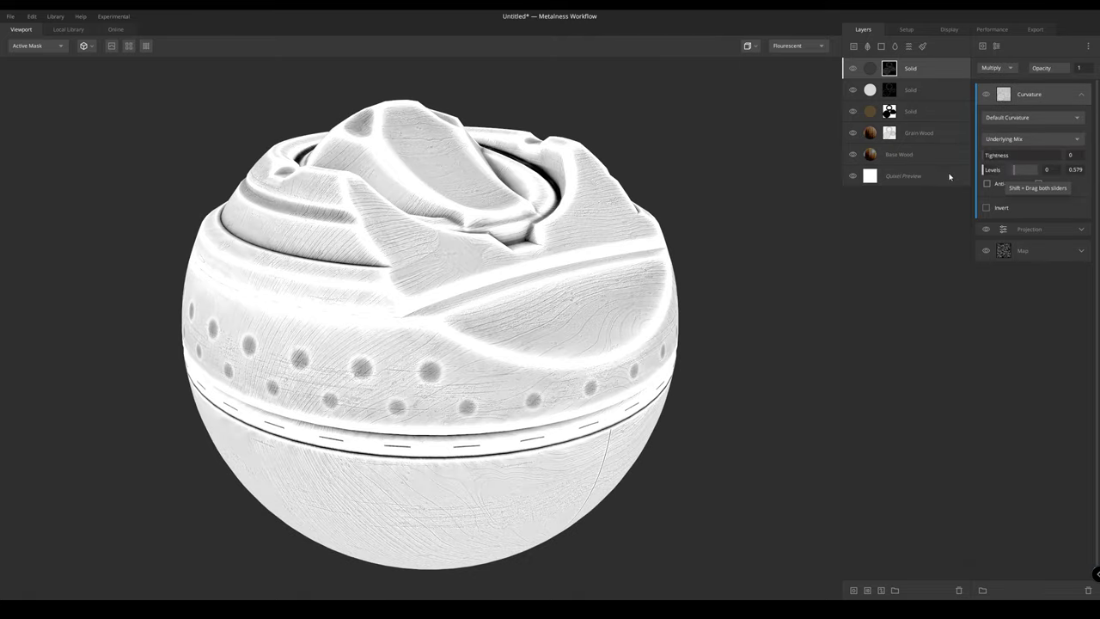
{"action": "left_click_drag", "start_coordinate": [1016, 168], "coordinate": [1055, 161]}
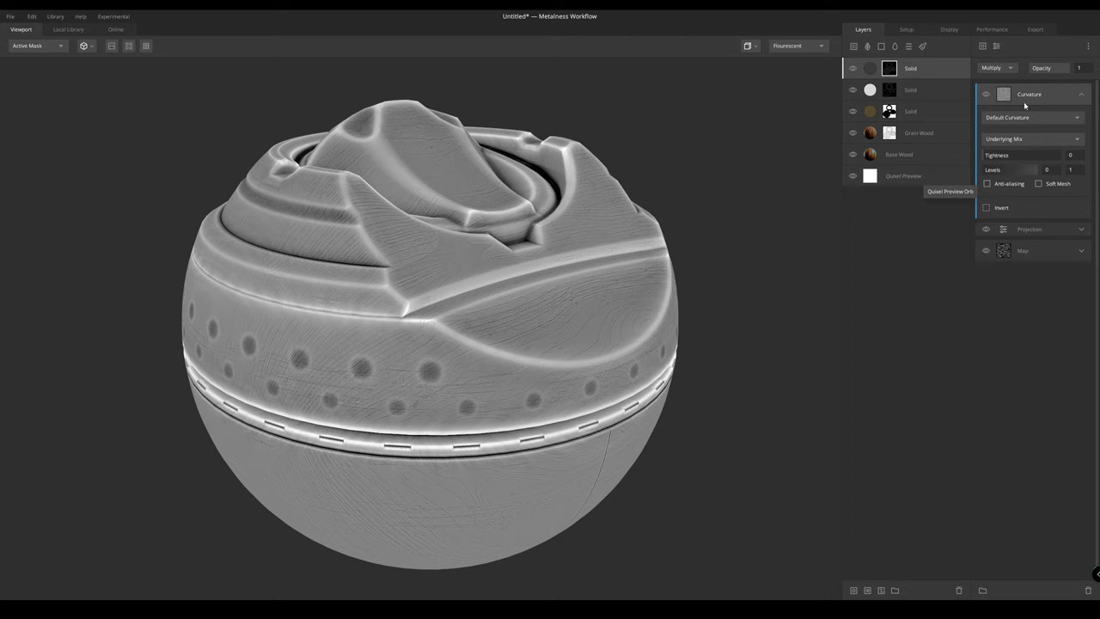
Test the Edges Only and Cavities Only curvature types on the active mask from different angles
{"action": "left_click_drag", "start_coordinate": [519, 280], "coordinate": [515, 229]}
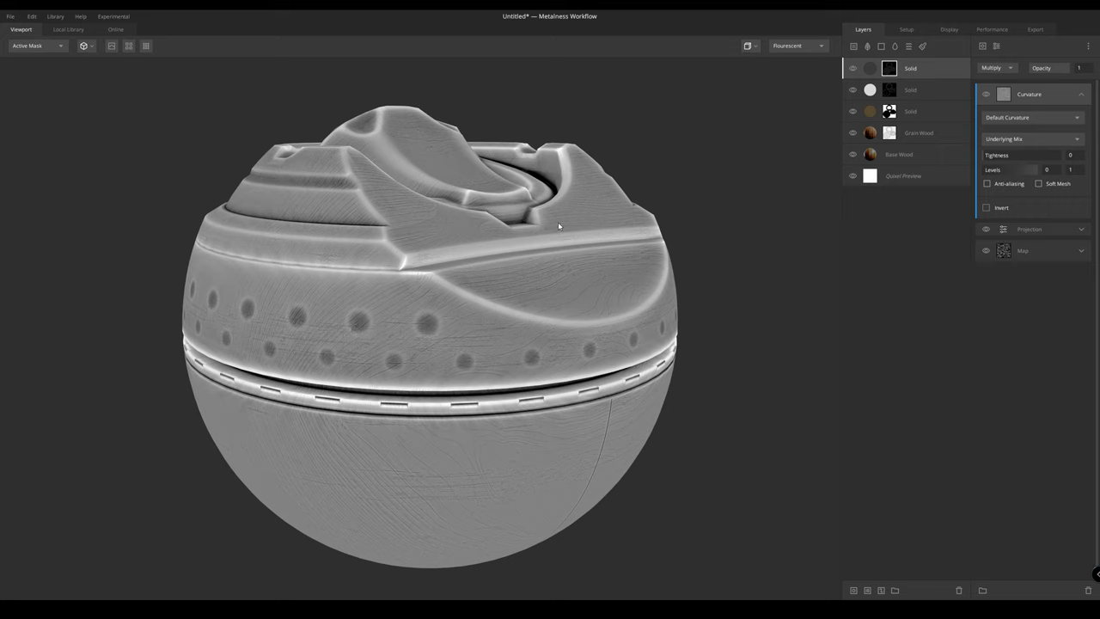
{"action": "left_click", "coordinate": [1014, 121]}
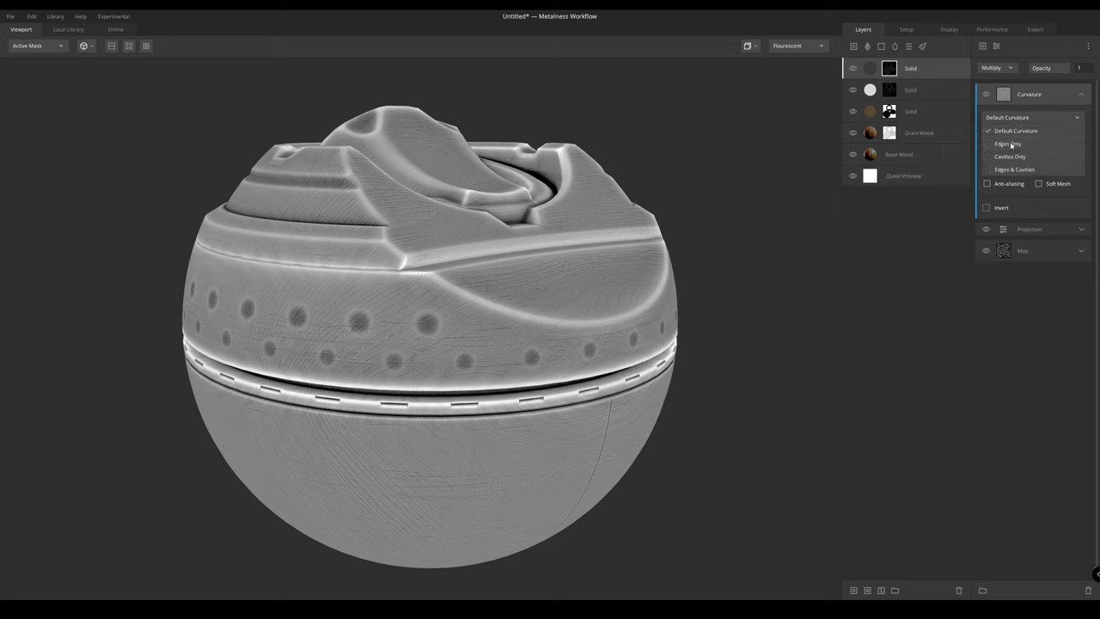
{"action": "left_click", "coordinate": [1012, 145]}
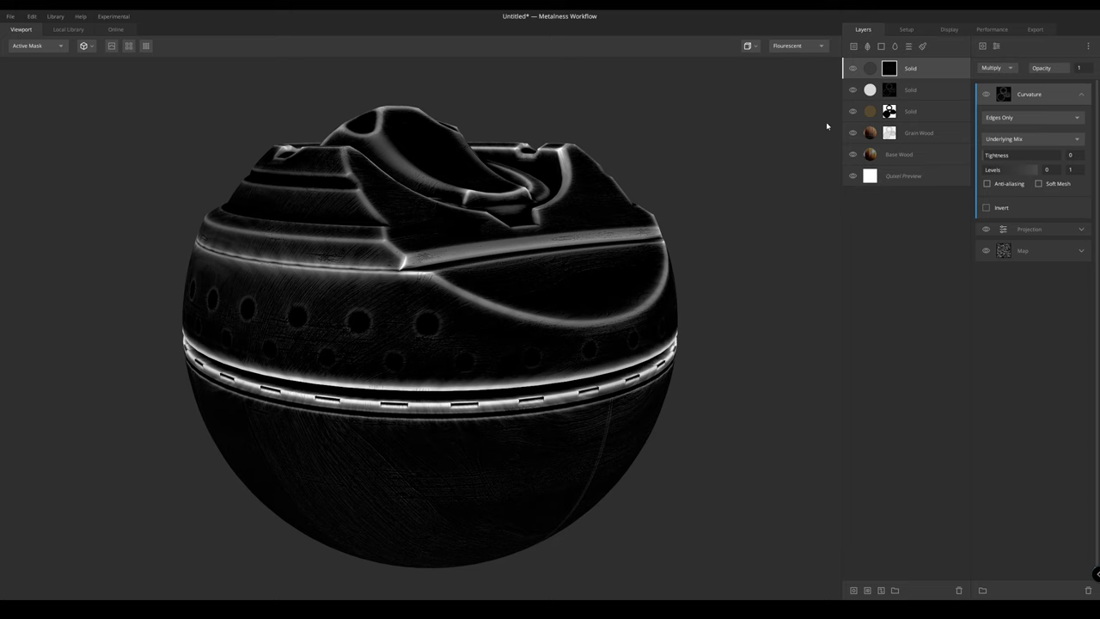
{"action": "left_click", "coordinate": [1021, 120]}
{"action": "left_click", "coordinate": [1021, 157]}
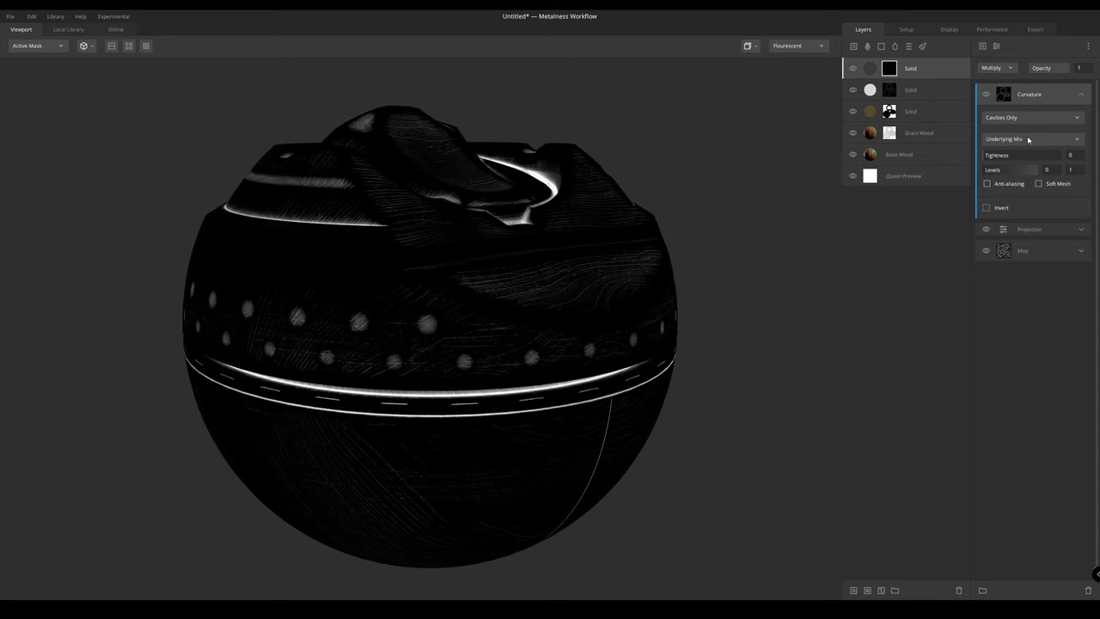
{"action": "left_click_drag", "start_coordinate": [673, 105], "coordinate": [518, 139]}
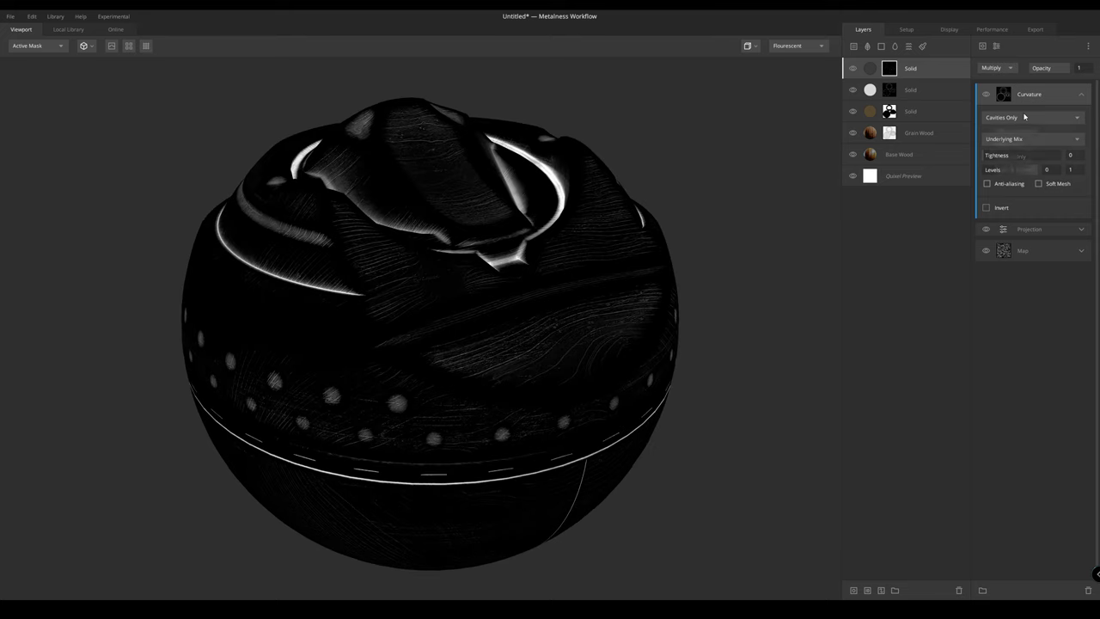
Alternate between Edges & Cavities and Default Curvature on the active mask, finishing on Default Curvature
{"action": "left_click", "coordinate": [1027, 116]}
{"action": "left_click", "coordinate": [1020, 169]}
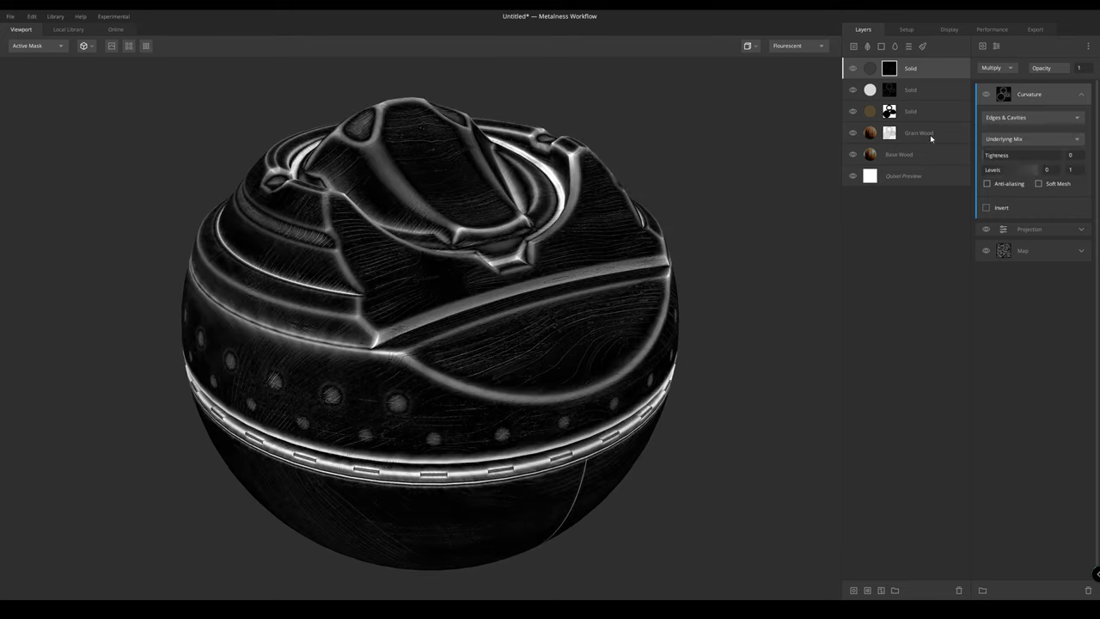
{"action": "left_click", "coordinate": [1027, 117]}
{"action": "left_click", "coordinate": [1019, 132]}
{"action": "left_click", "coordinate": [1027, 117]}
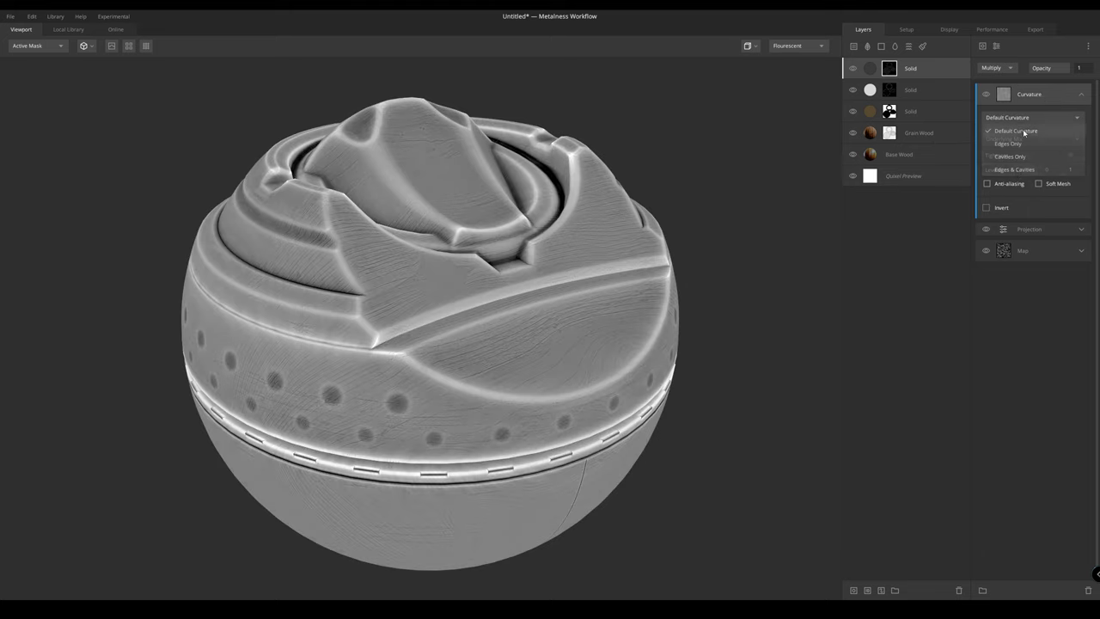
{"action": "left_click", "coordinate": [1021, 169]}
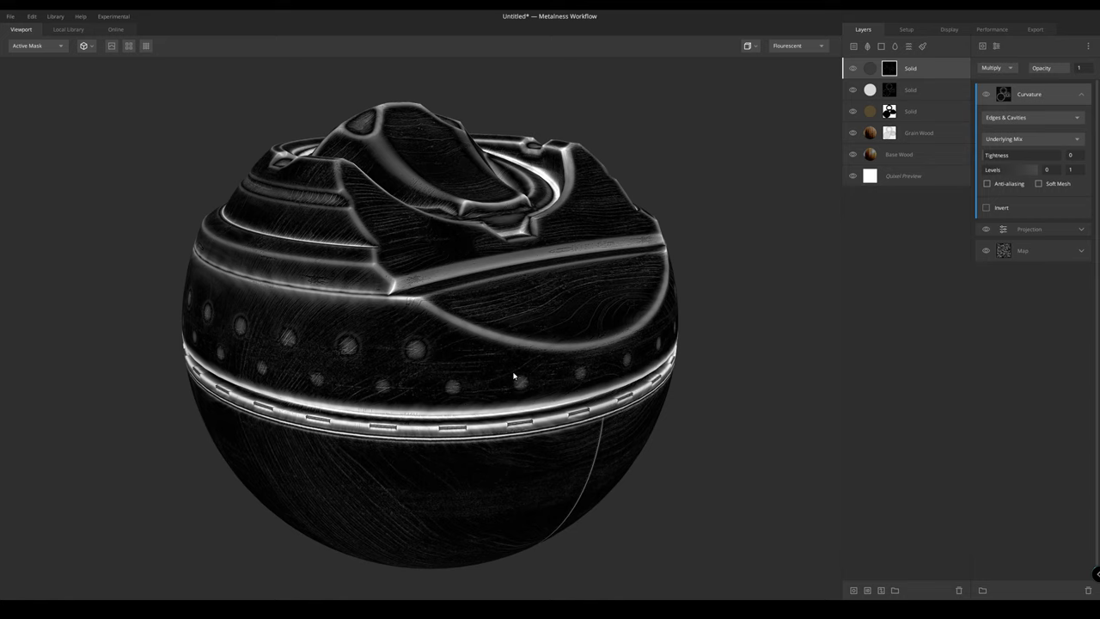
{"action": "left_click_drag", "start_coordinate": [516, 381], "coordinate": [484, 295]}
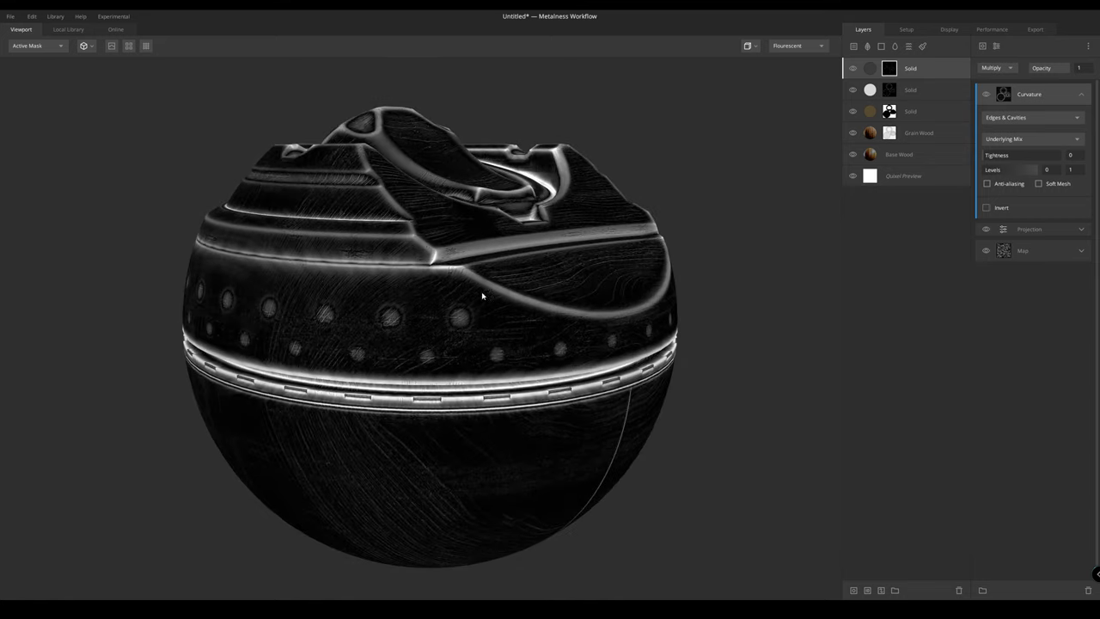
{"action": "left_click", "coordinate": [1000, 117]}
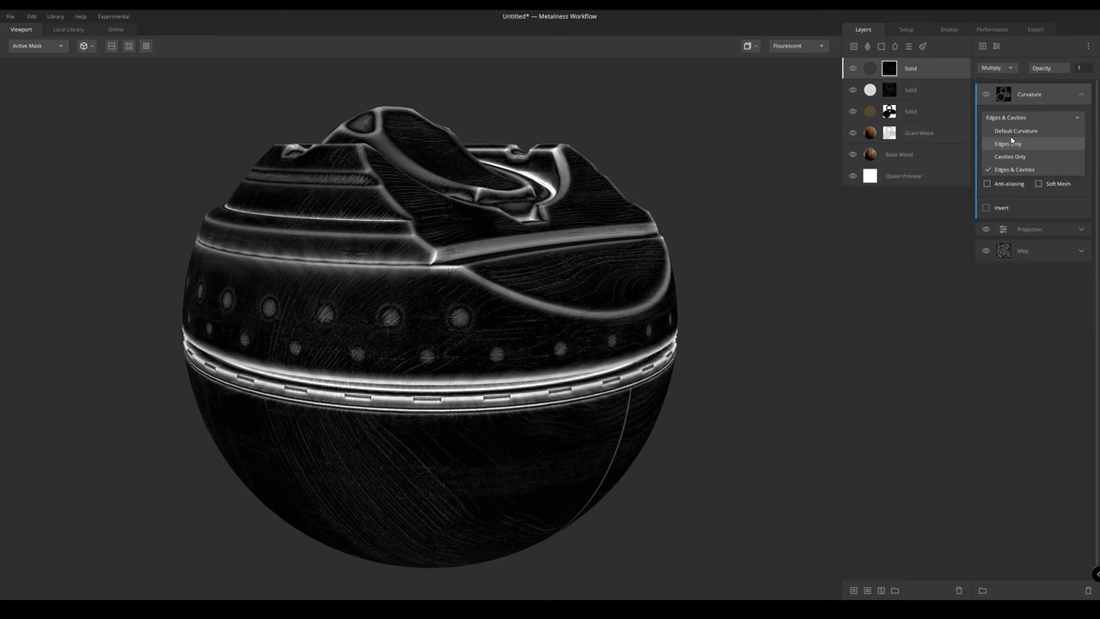
{"action": "left_click", "coordinate": [1016, 131]}
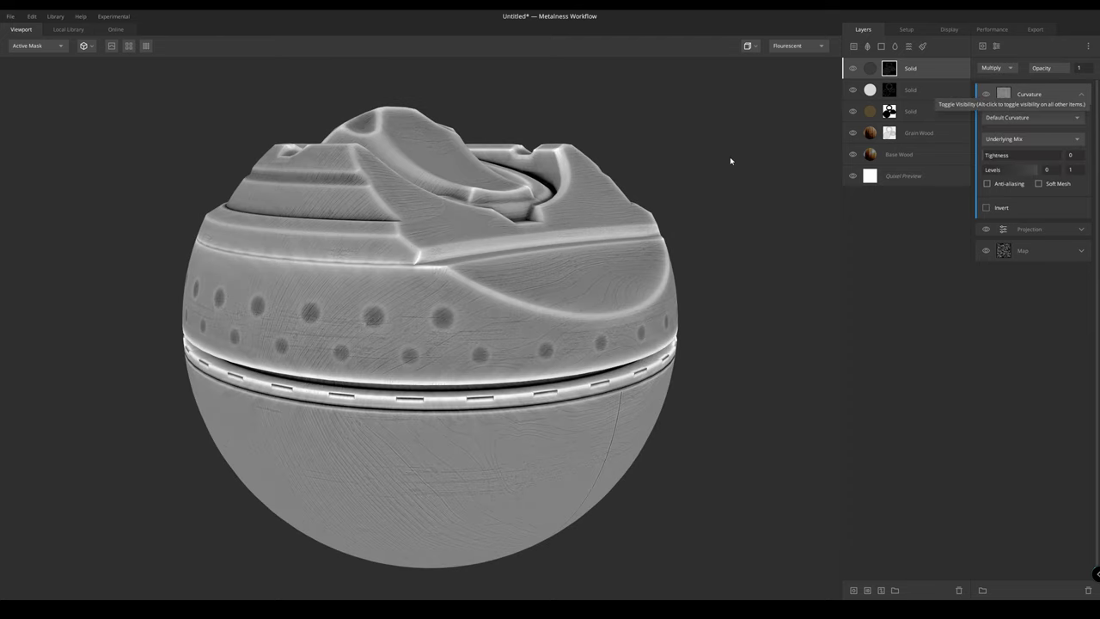
Set the Curvature tightness to 0.188 and levels to 0.5–0.675, and invert the component
{"action": "left_click_drag", "start_coordinate": [730, 156], "coordinate": [674, 158]}
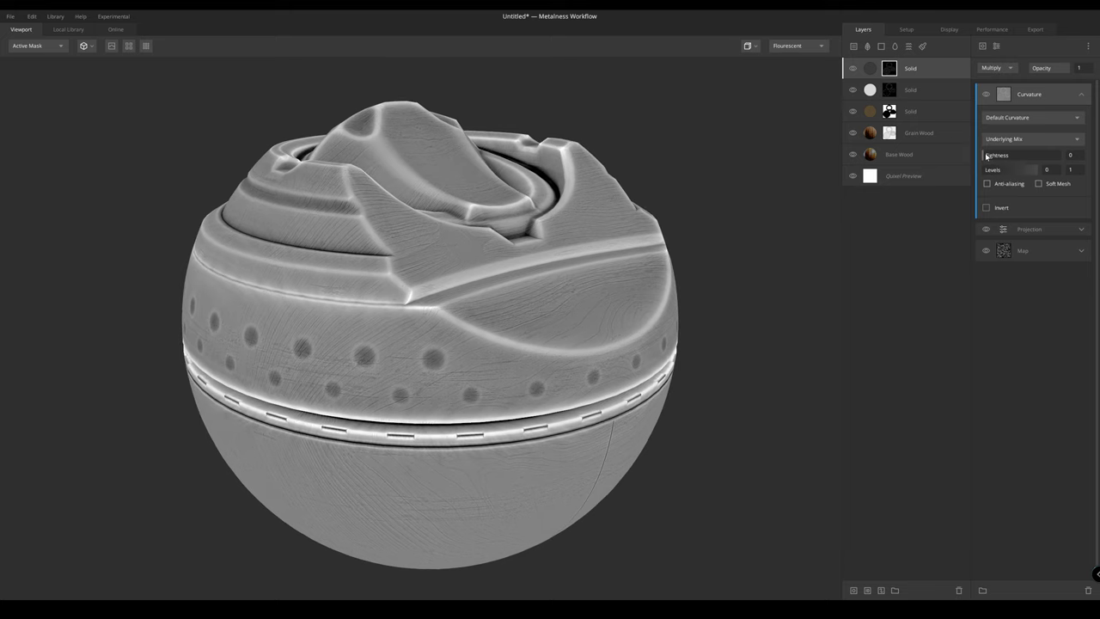
{"action": "left_click_drag", "start_coordinate": [986, 155], "coordinate": [1020, 170]}
{"action": "left_click", "coordinate": [989, 207]}
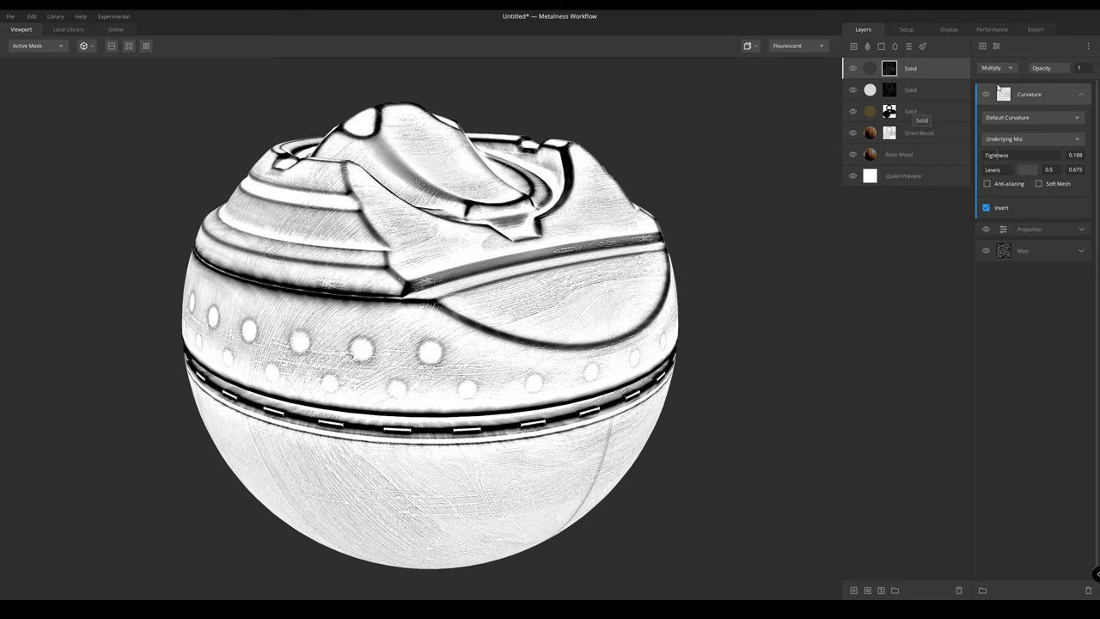
Compare the layer mask with the shaded wood material, checking the breakup up close around the edges
{"action": "key", "text": "m"}
{"action": "mouse_move", "coordinate": [548, 218]}
{"action": "left_mouse_down", "text": "alt"}
{"action": "mouse_move", "coordinate": [555, 182]}
{"action": "mouse_move", "coordinate": [558, 208]}
{"action": "left_mouse_up", "text": "alt"}
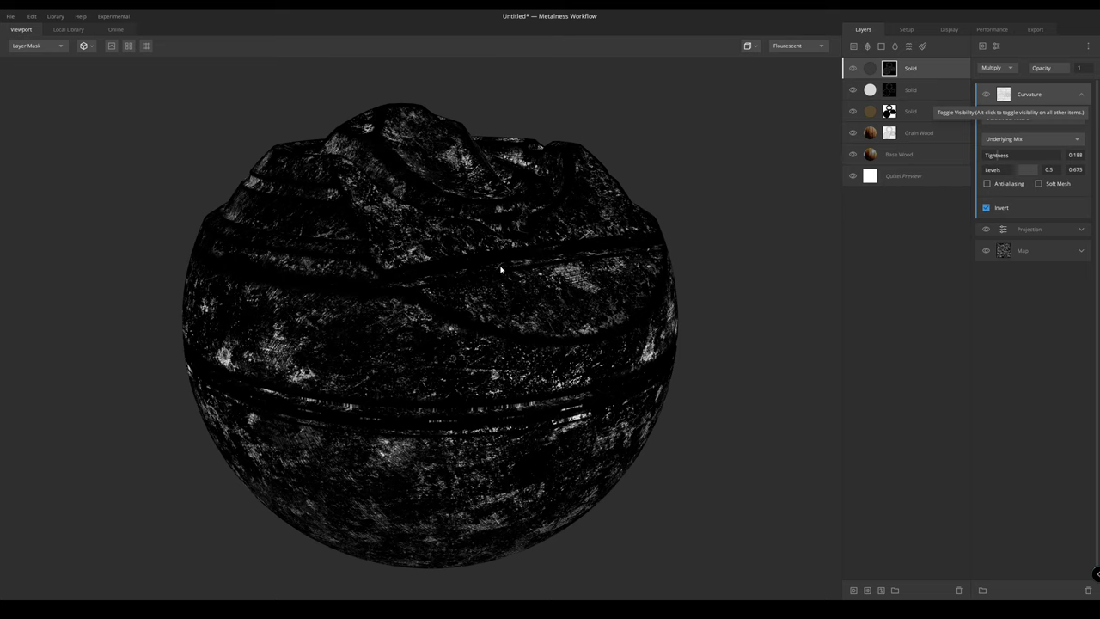
{"action": "left_click_drag", "start_coordinate": [500, 269], "coordinate": [454, 277]}
{"action": "scroll", "coordinate": [454, 277], "scroll_direction": "up", "scroll_amount": 3}
{"action": "key", "text": "m"}
{"action": "scroll", "coordinate": [481, 267], "scroll_direction": "down", "scroll_amount": 1}
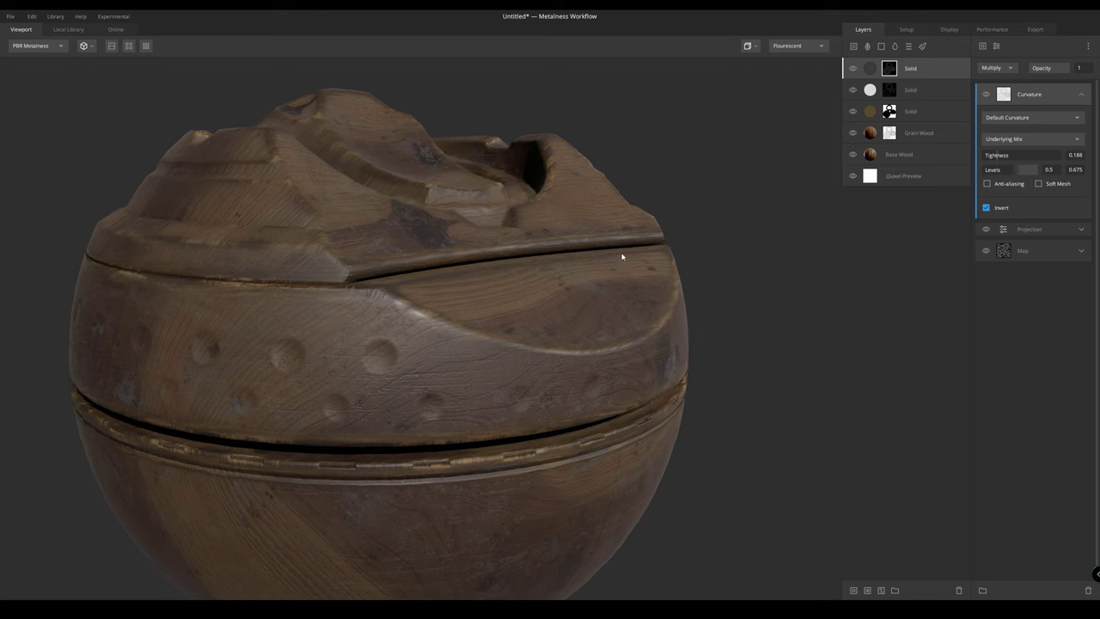
{"action": "left_click_drag", "start_coordinate": [389, 235], "coordinate": [409, 223]}
{"action": "key", "text": "m"}
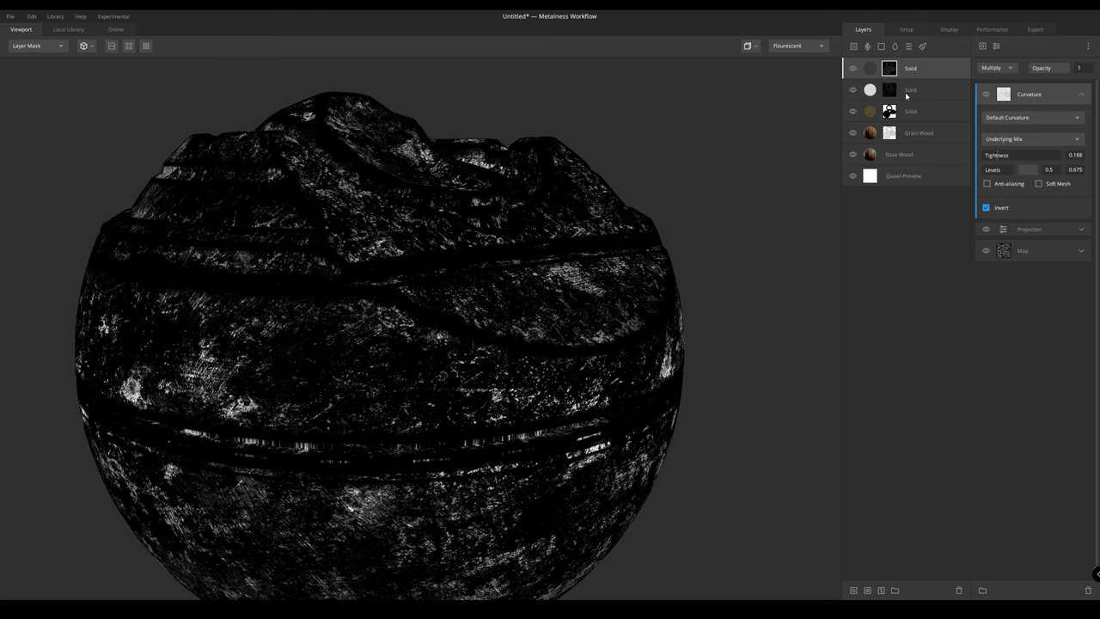
Enable Soft Mesh on the Curvature component, comparing the layer mask with the option on and off
{"action": "left_click", "coordinate": [1039, 184]}
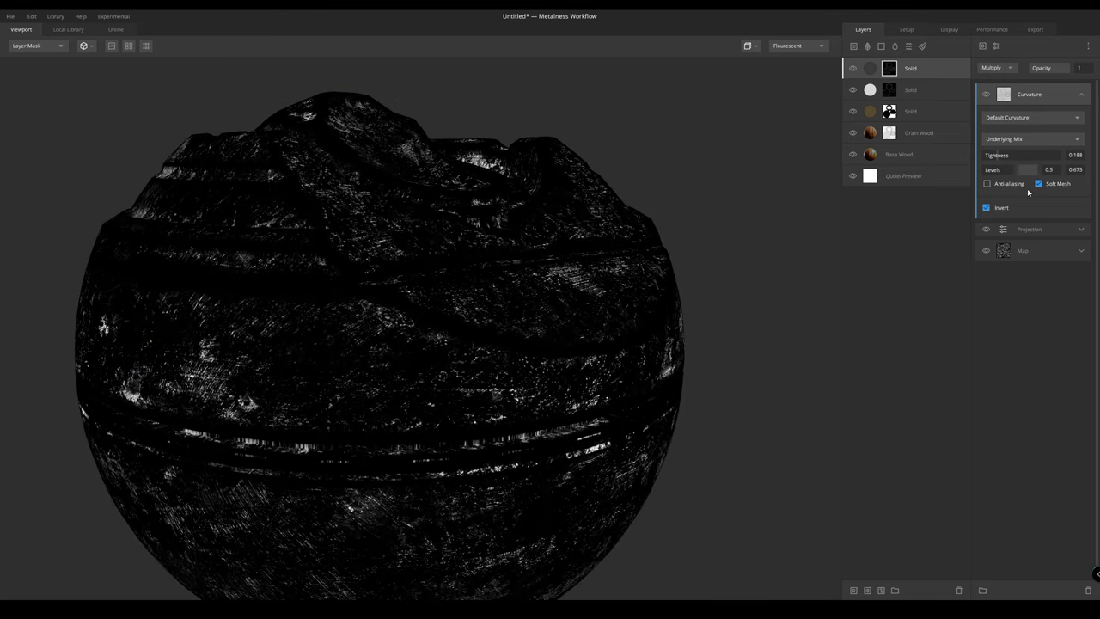
{"action": "left_click", "coordinate": [1039, 184]}
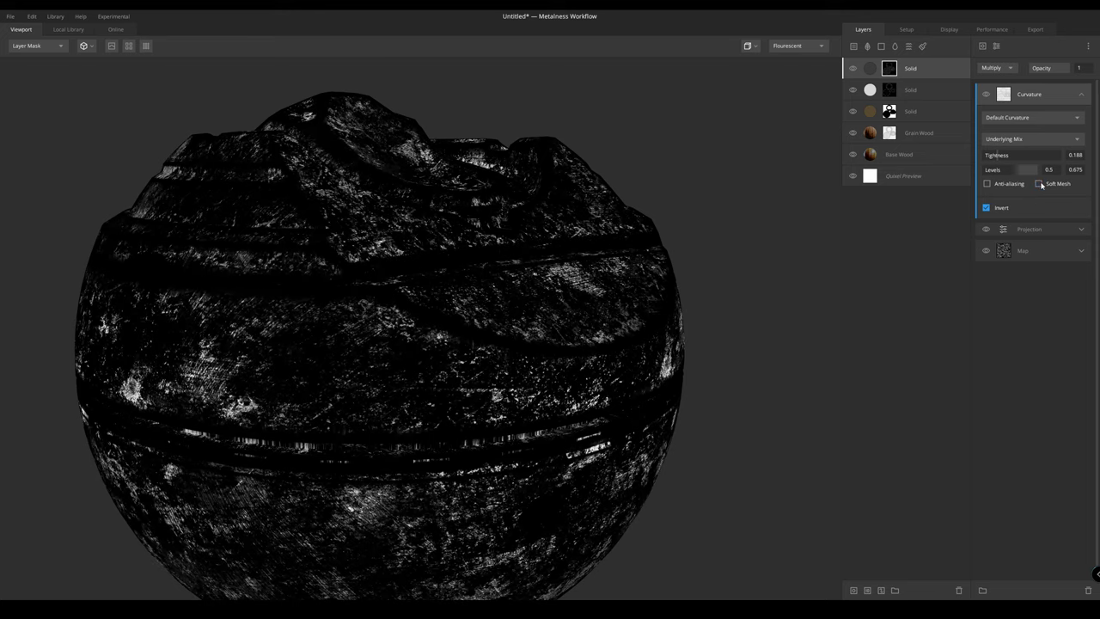
{"action": "left_click", "coordinate": [1039, 184]}
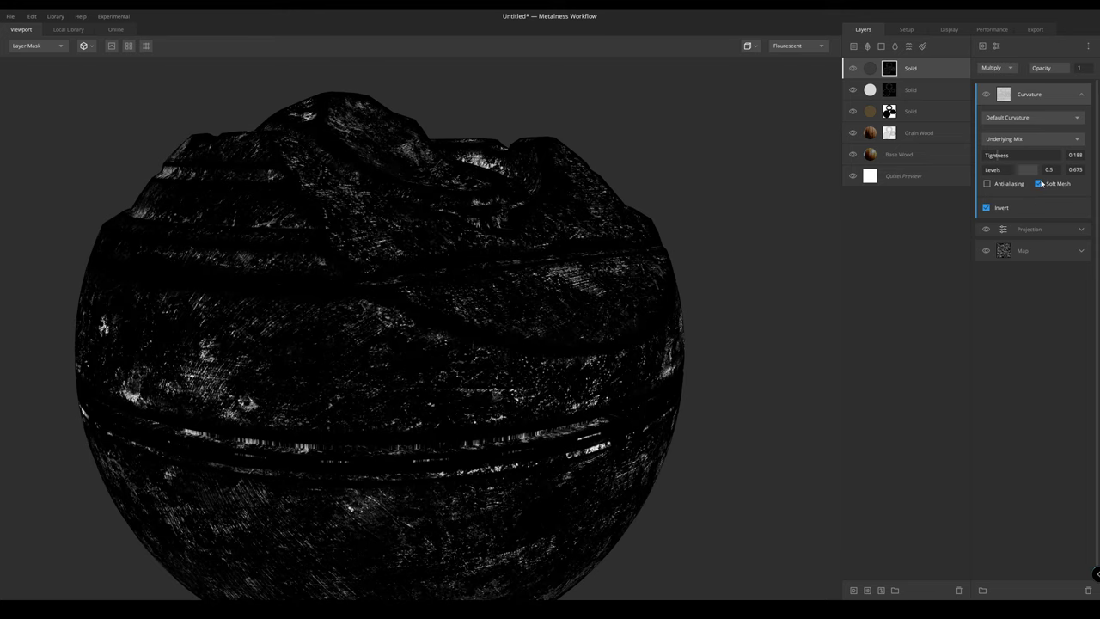
{"action": "left_click_drag", "start_coordinate": [541, 325], "coordinate": [544, 311]}
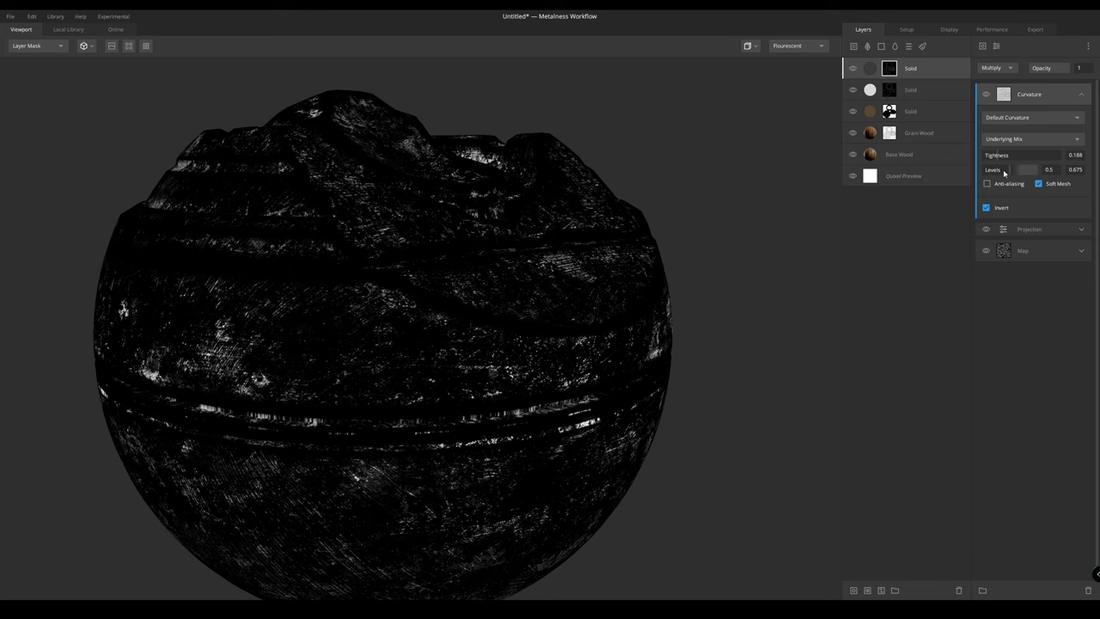
Shift the Curvature levels together to 0.516–0.69 while checking the shaded material
{"action": "left_click_drag", "start_coordinate": [1018, 171], "coordinate": [1016, 171], "text": "shift"}
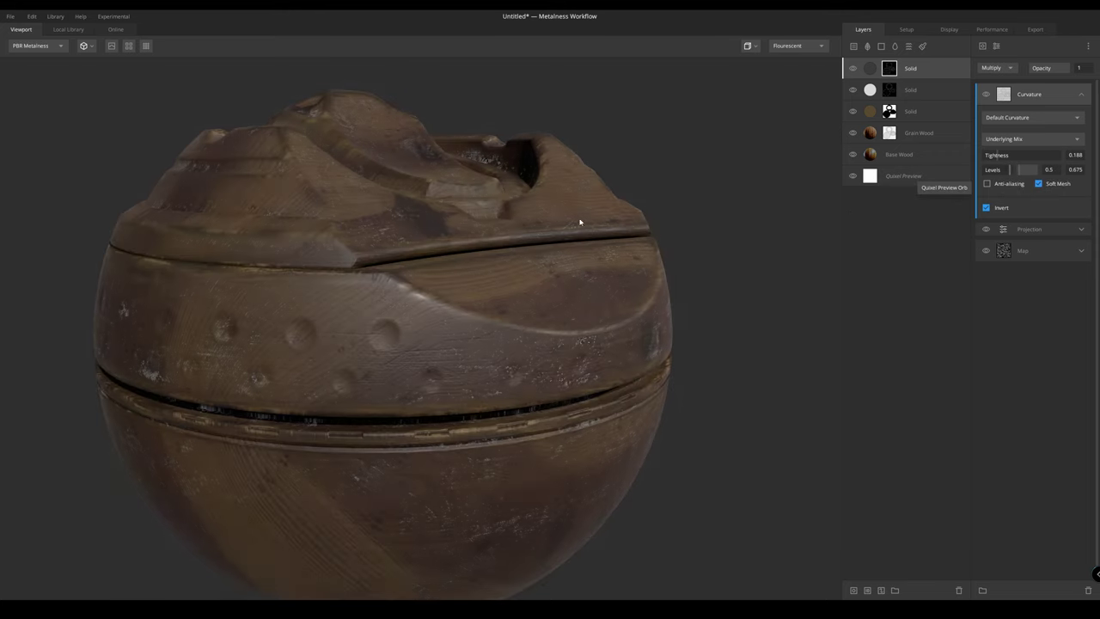
{"action": "left_click_drag", "start_coordinate": [579, 223], "coordinate": [859, 191]}
{"action": "left_click_drag", "start_coordinate": [1010, 171], "coordinate": [1012, 173], "text": "shift"}
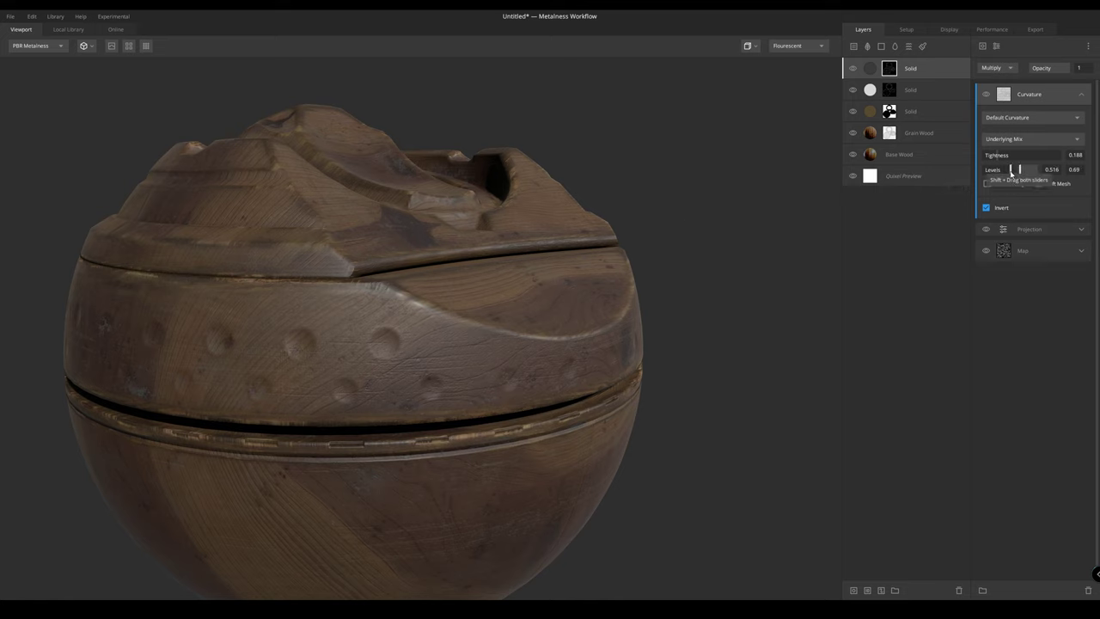
Shift the grunge Map component's range together to 0.448–0.638 and check the shaded wood material
{"action": "left_click", "coordinate": [1081, 250]}
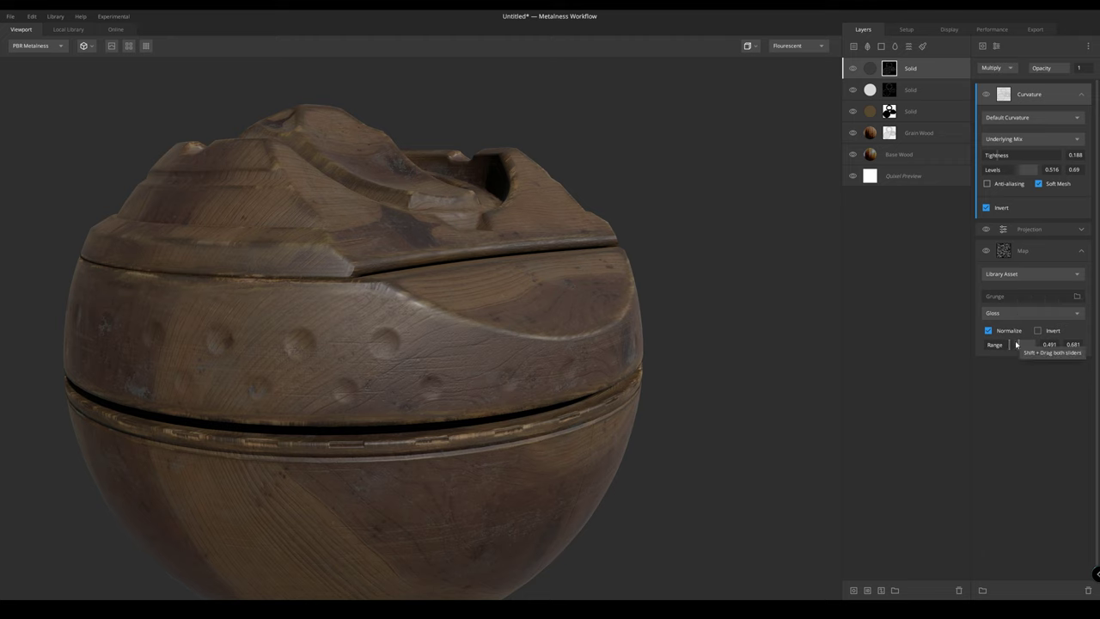
{"action": "left_click_drag", "start_coordinate": [1020, 345], "coordinate": [1018, 344], "text": "shift"}
{"action": "scroll", "coordinate": [586, 314], "scroll_direction": "down", "scroll_amount": 1}
{"action": "left_click_drag", "start_coordinate": [587, 315], "coordinate": [633, 300]}
{"action": "right_click_drag", "start_coordinate": [634, 300], "coordinate": [423, 317], "text": "shift"}
{"action": "left_click_drag", "start_coordinate": [423, 318], "coordinate": [544, 300]}
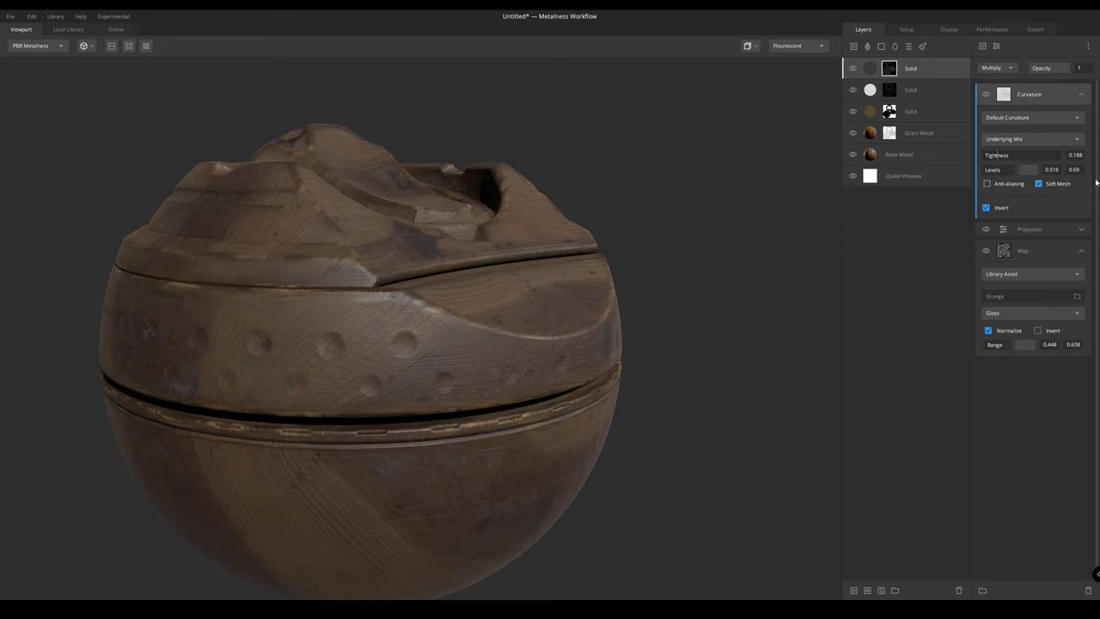
Collapse the Map and Curvature components and compare the layer mask with the shaded material from above
{"action": "left_click", "coordinate": [1081, 250]}
{"action": "left_click", "coordinate": [1081, 94]}
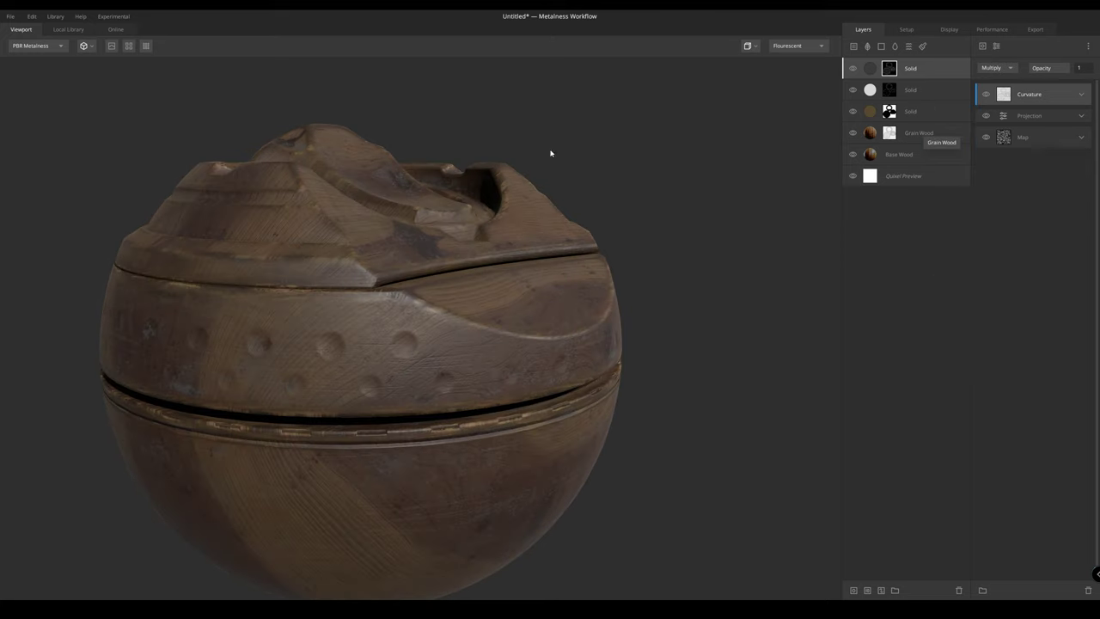
{"action": "key", "text": "m"}
{"action": "left_click_drag", "start_coordinate": [430, 246], "coordinate": [137, 378]}
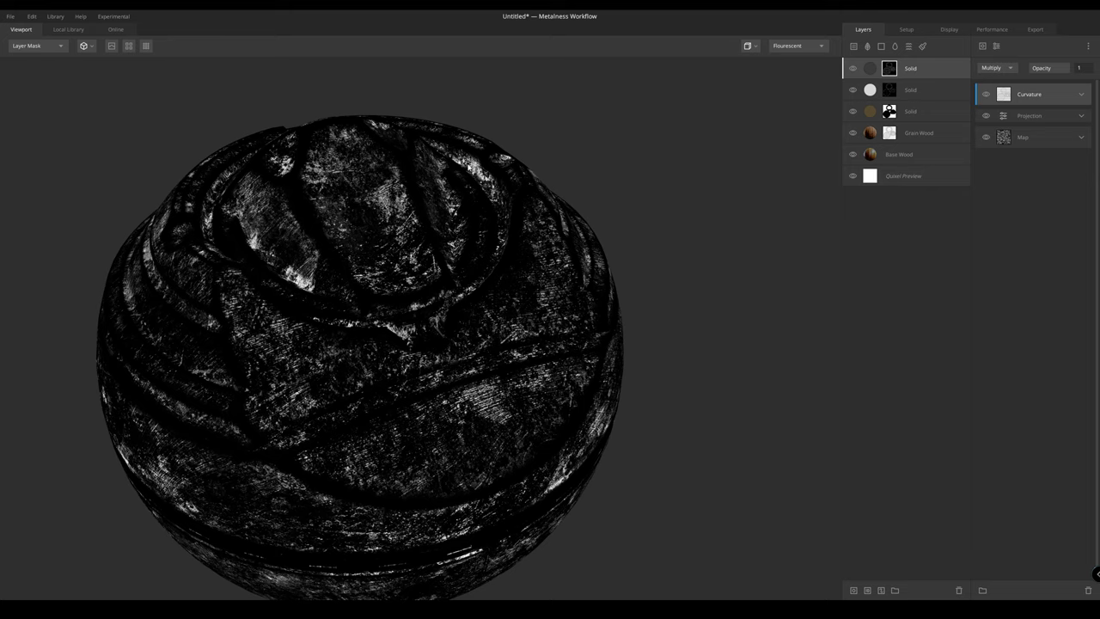
{"action": "key", "text": "m"}
Add a Perlin Noise component to the mask with frequency 1.326 and Multiply blending, and preview the layer mask
{"action": "left_click", "coordinate": [982, 46]}
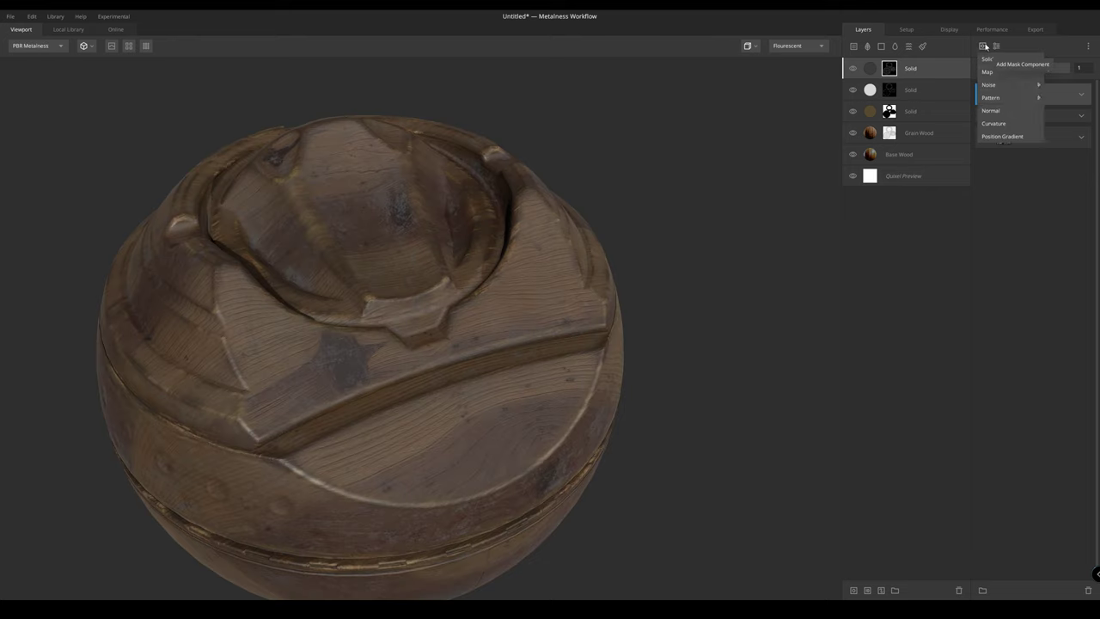
{"action": "mouse_move", "coordinate": [990, 85]}
{"action": "left_click", "coordinate": [1045, 97]}
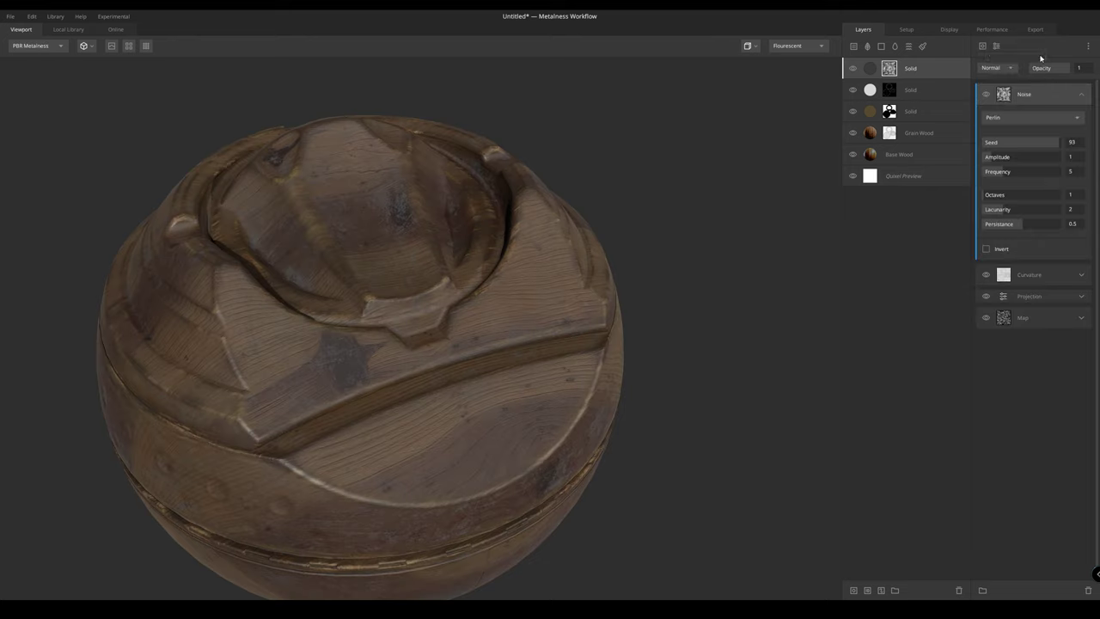
{"action": "left_click", "coordinate": [992, 172]}
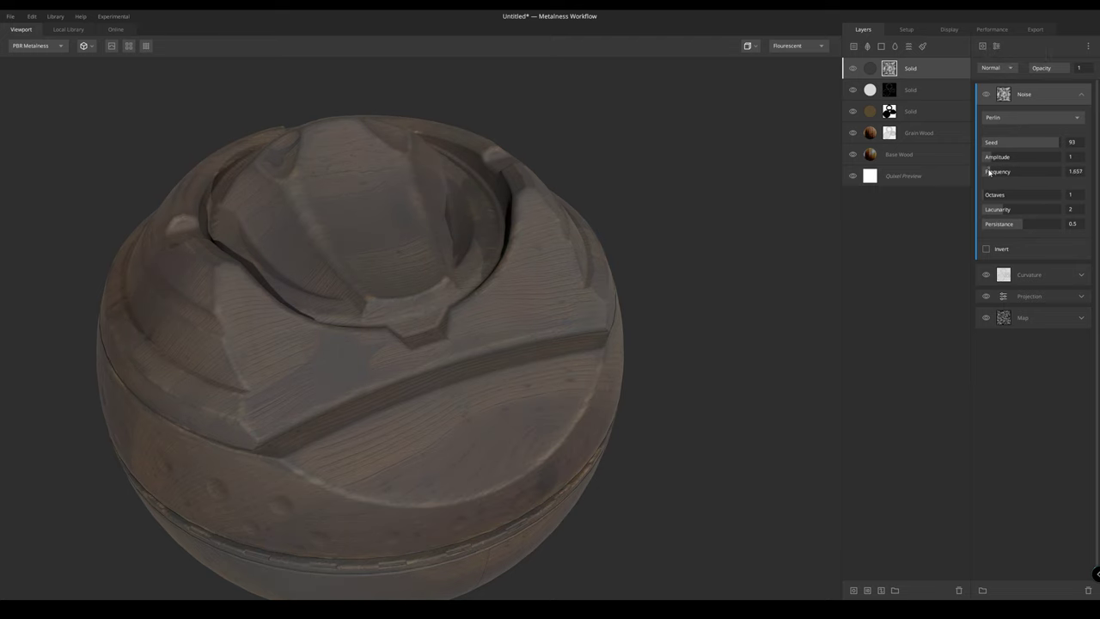
{"action": "left_click", "coordinate": [995, 67]}
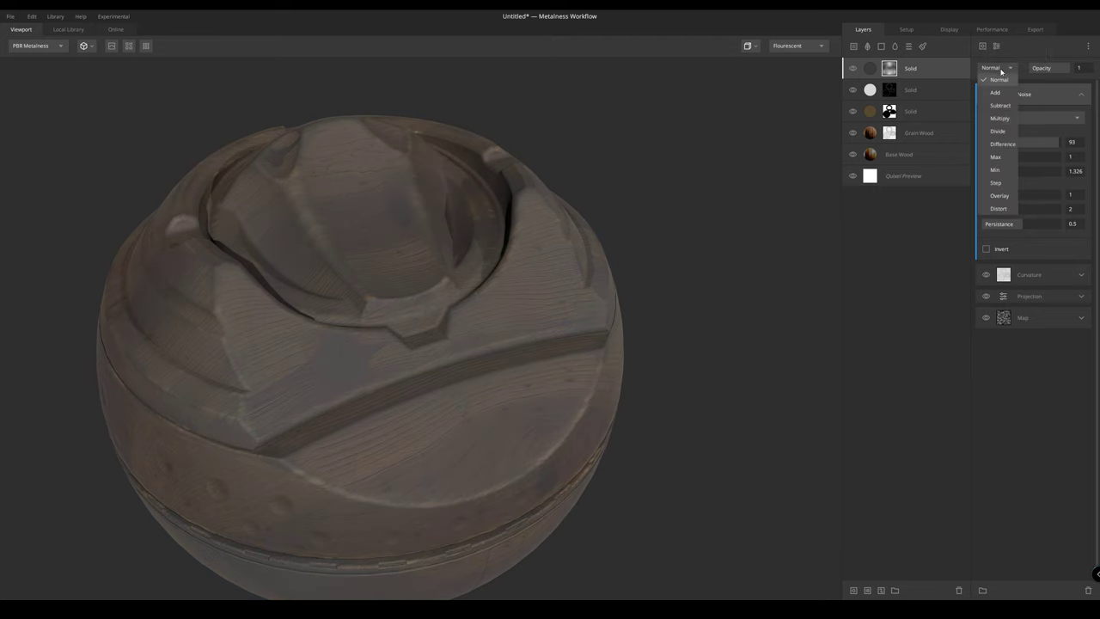
{"action": "left_click", "coordinate": [997, 118]}
{"action": "left_click_drag", "start_coordinate": [407, 281], "coordinate": [416, 274]}
{"action": "key", "text": "m"}
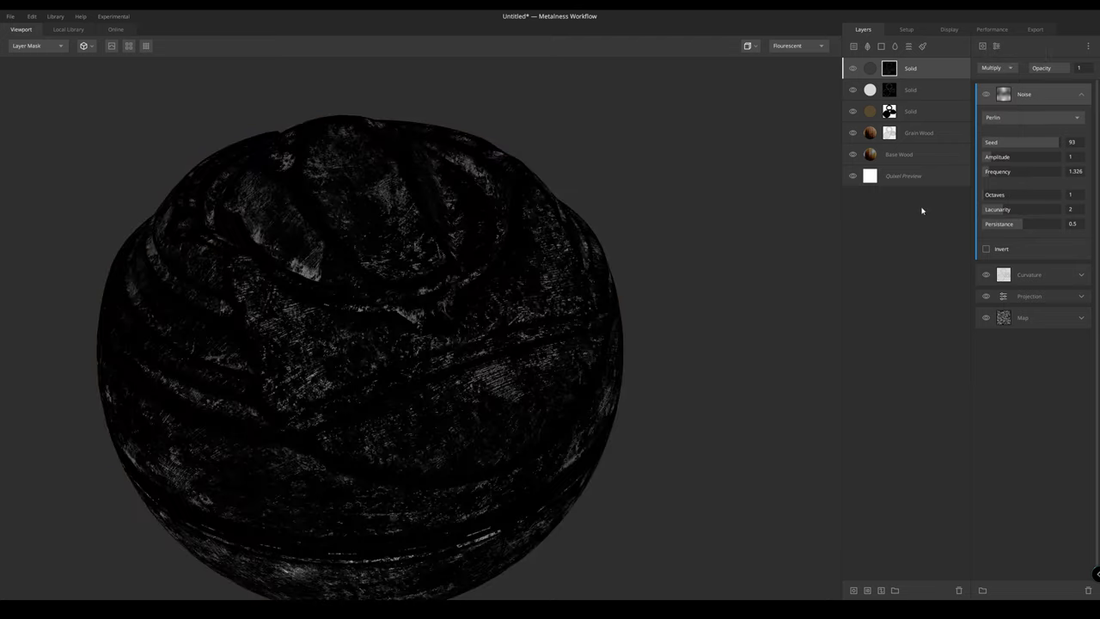
Set the Noise component to 3 octaves, lacunarity 2.45, amplitude 3.26 and opacity 0.505
{"action": "left_click", "coordinate": [1002, 195]}
{"action": "left_click", "coordinate": [1025, 210]}
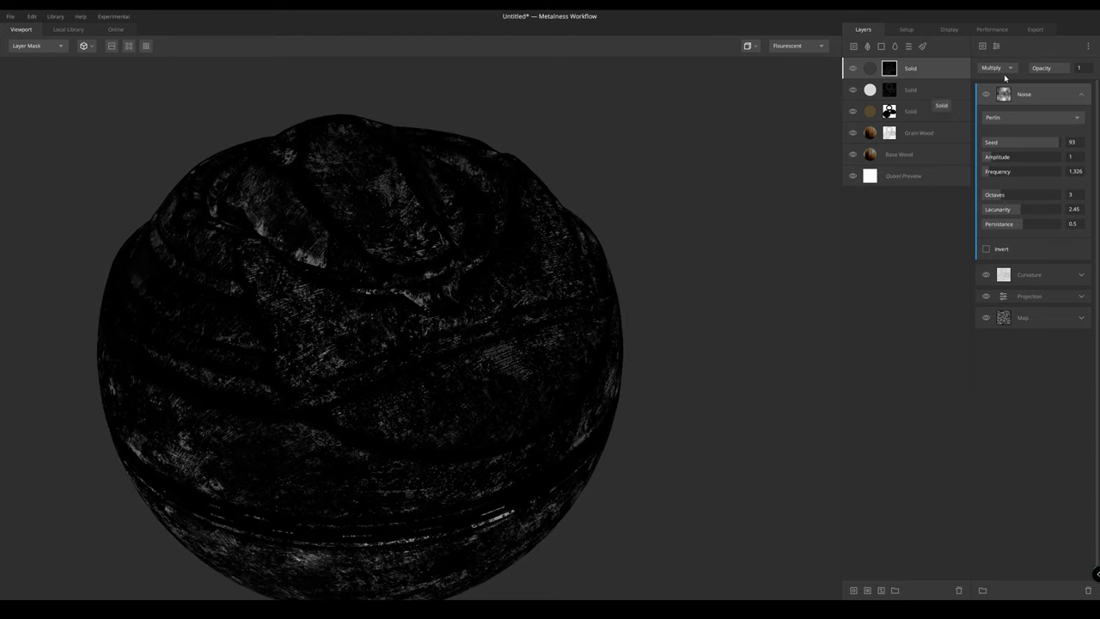
{"action": "left_click", "coordinate": [1036, 69]}
{"action": "left_click_drag", "start_coordinate": [1036, 69], "coordinate": [1050, 69]}
{"action": "scroll", "coordinate": [536, 213], "scroll_direction": "down", "scroll_amount": 1}
{"action": "left_click_drag", "start_coordinate": [537, 213], "coordinate": [559, 184]}
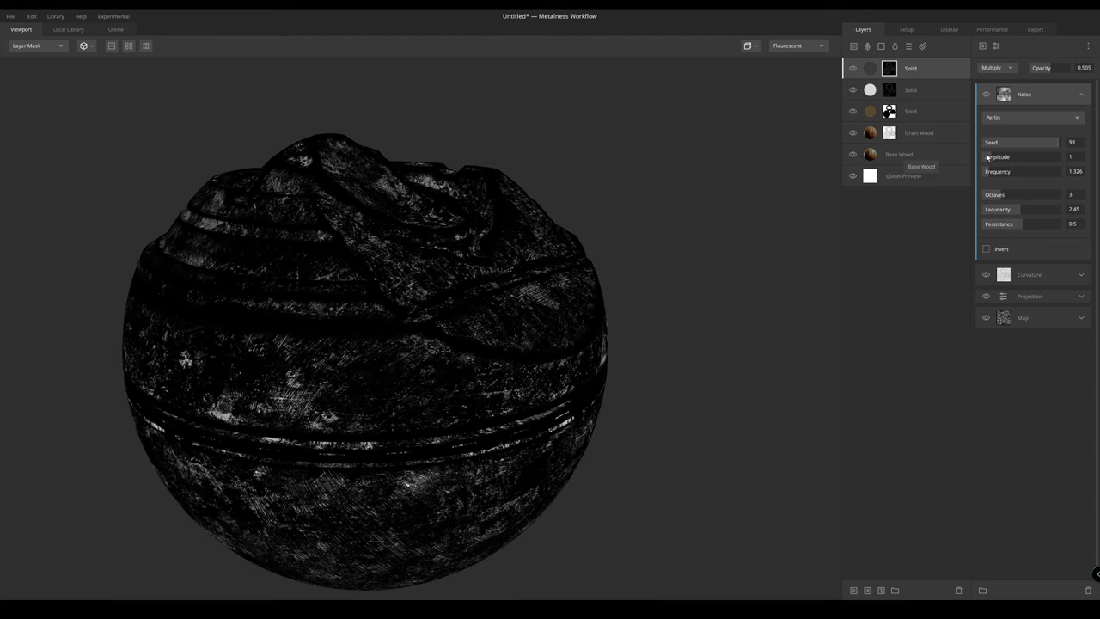
{"action": "left_click", "coordinate": [1005, 158]}
{"action": "left_click", "coordinate": [1009, 159]}
{"action": "left_click_drag", "start_coordinate": [653, 257], "coordinate": [627, 240]}
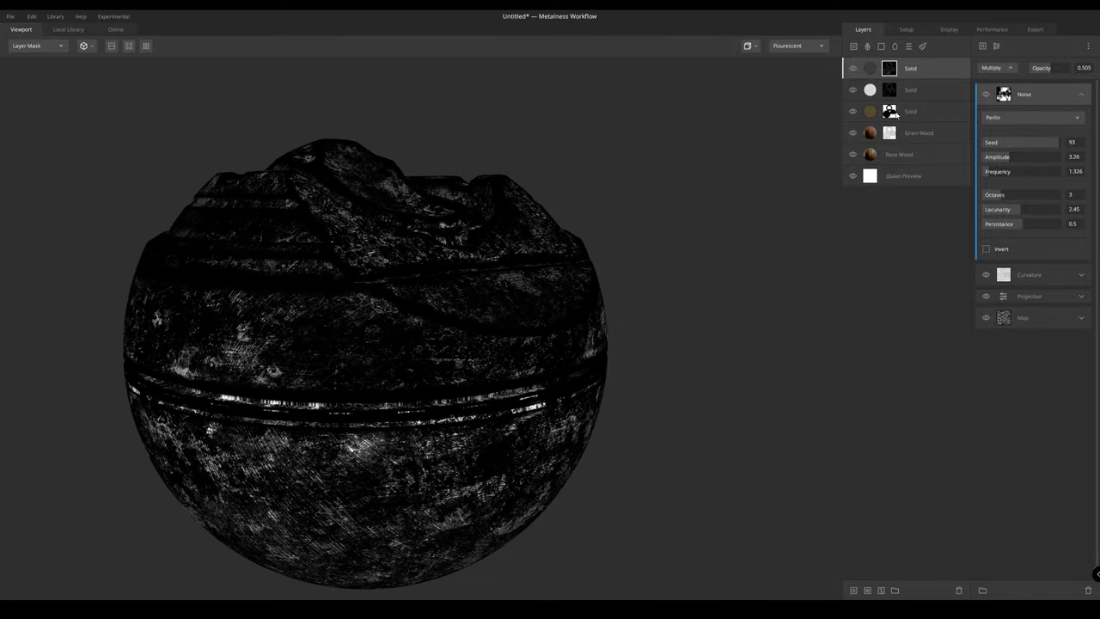
Delete the Noise component to compare the mask without it, and undo the deletion in the shaded view
{"action": "key", "text": "Delete"}
{"action": "left_click_drag", "start_coordinate": [516, 226], "coordinate": [386, 242]}
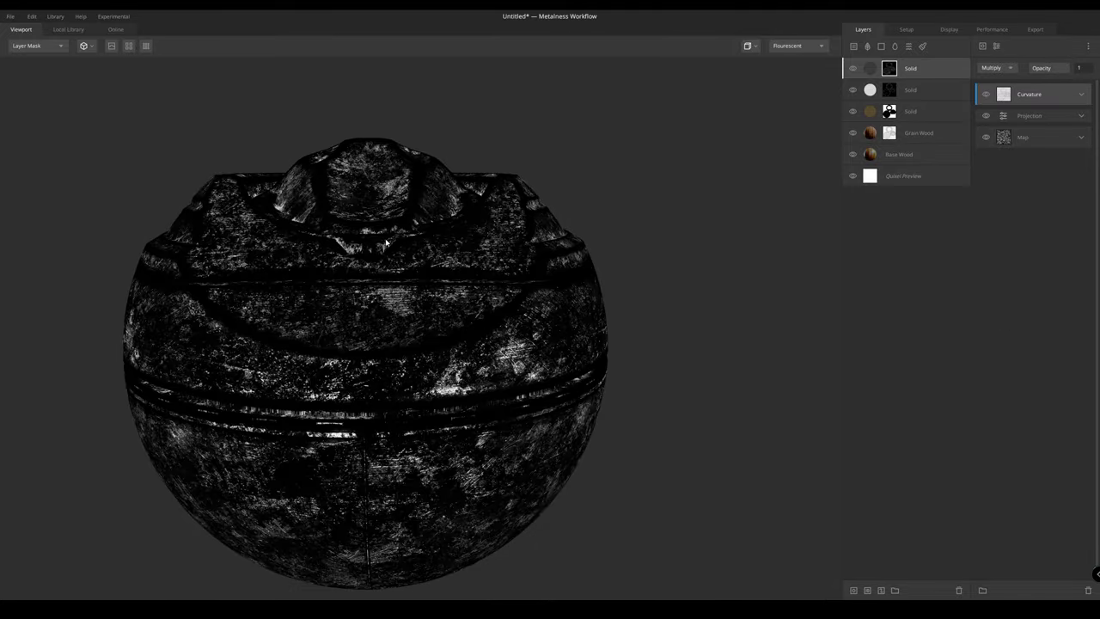
{"action": "key", "text": "m"}
{"action": "key", "text": "ctrl+z"}
{"action": "left_click_drag", "start_coordinate": [395, 280], "coordinate": [516, 334]}
{"action": "scroll", "coordinate": [484, 297], "scroll_direction": "up", "scroll_amount": 4}
{"action": "scroll", "coordinate": [515, 335], "scroll_direction": "down", "scroll_amount": 1}
Reduce the top Solid layer's opacity to 0.597 and check the material's reflections around the model
{"action": "left_click", "coordinate": [922, 74]}
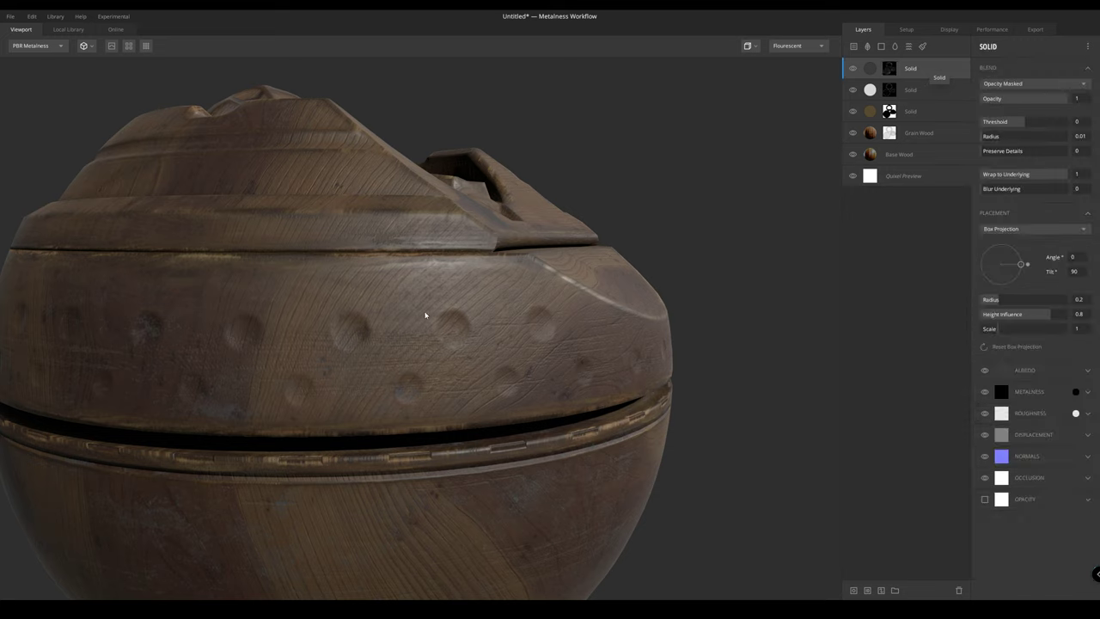
{"action": "scroll", "coordinate": [424, 315], "scroll_direction": "down", "scroll_amount": 2}
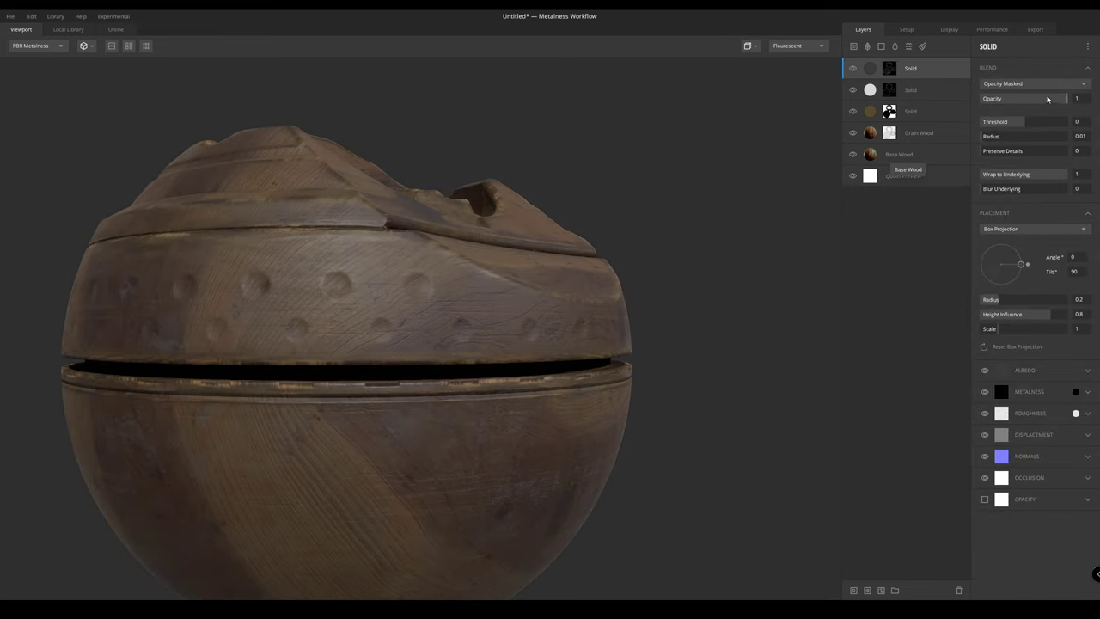
{"action": "left_click_drag", "start_coordinate": [1055, 100], "coordinate": [1038, 102]}
{"action": "left_click_drag", "start_coordinate": [1039, 103], "coordinate": [1033, 100]}
{"action": "scroll", "coordinate": [523, 238], "scroll_direction": "down", "scroll_amount": 2}
{"action": "left_click_drag", "start_coordinate": [524, 239], "coordinate": [527, 253]}
{"action": "scroll", "coordinate": [528, 253], "scroll_direction": "up", "scroll_amount": 1}
{"action": "right_click_drag", "start_coordinate": [527, 253], "coordinate": [556, 334], "text": "shift"}
{"action": "left_click_drag", "start_coordinate": [556, 335], "coordinate": [377, 270]}
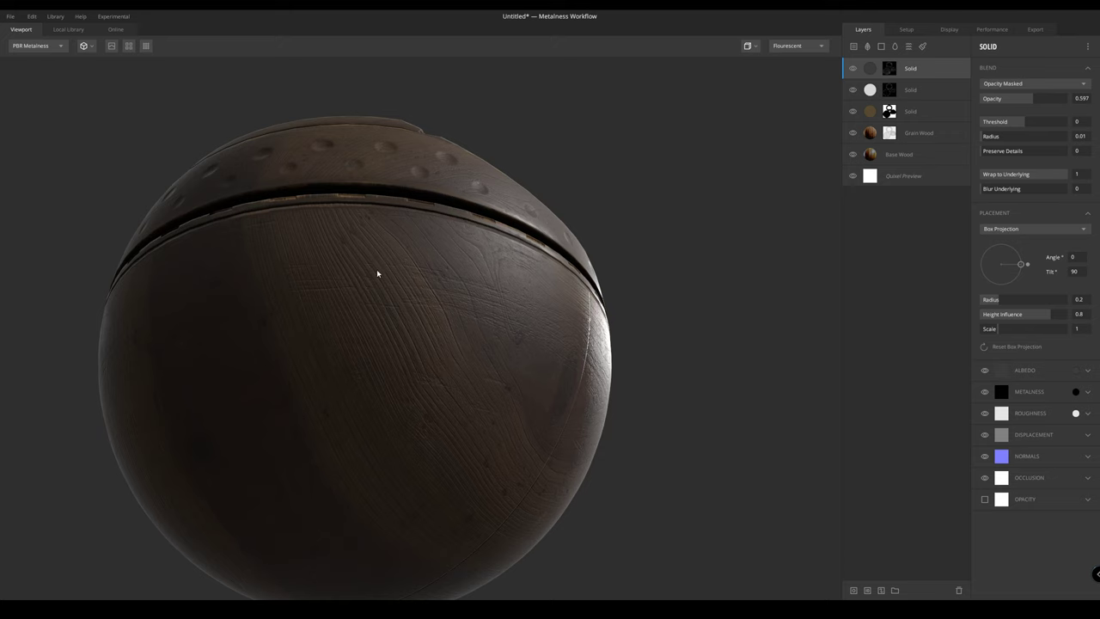
Inspect the roughness channel and set the top Solid layer's roughness color to A8A8A8, checking the shaded result
{"action": "key", "text": "4"}
{"action": "left_click_drag", "start_coordinate": [577, 237], "coordinate": [777, 244]}
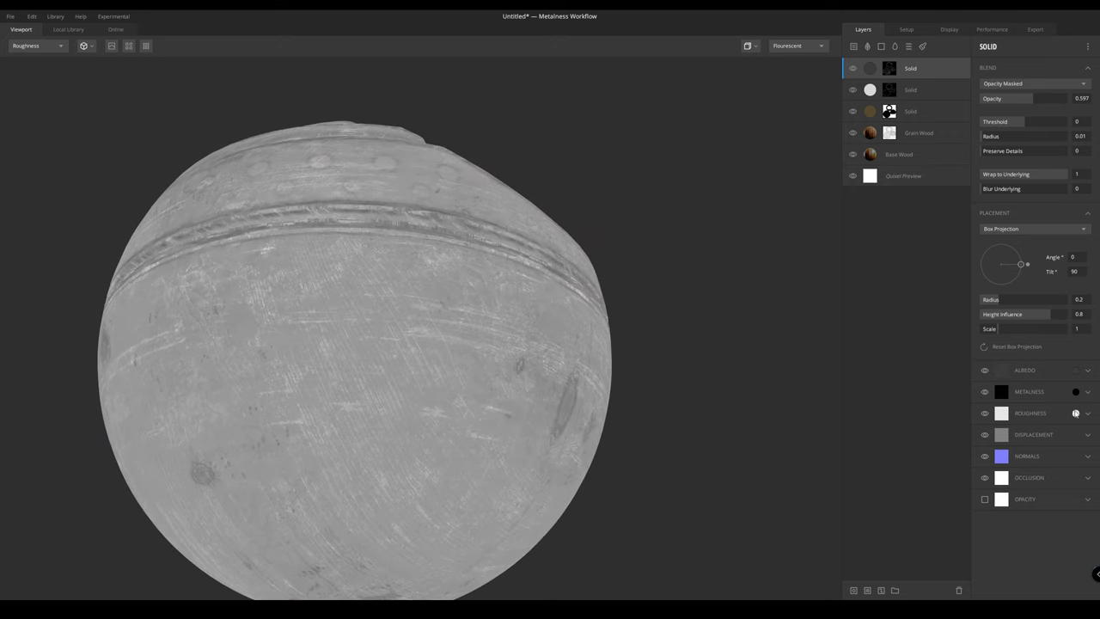
{"action": "left_click", "coordinate": [1075, 414]}
{"action": "mouse_move", "coordinate": [852, 279]}
{"action": "left_mouse_down"}
{"action": "mouse_move", "coordinate": [827, 270]}
{"action": "mouse_move", "coordinate": [853, 275]}
{"action": "left_mouse_up"}
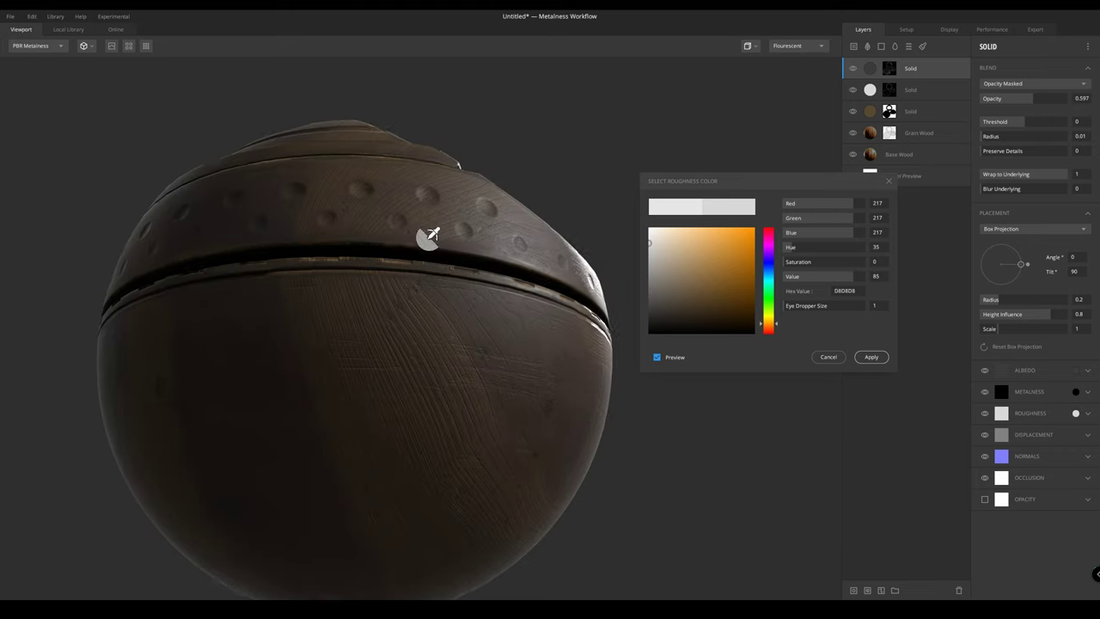
{"action": "scroll", "coordinate": [404, 282], "scroll_direction": "up", "scroll_amount": 5}
{"action": "left_click_drag", "start_coordinate": [495, 352], "coordinate": [449, 366], "text": "alt"}
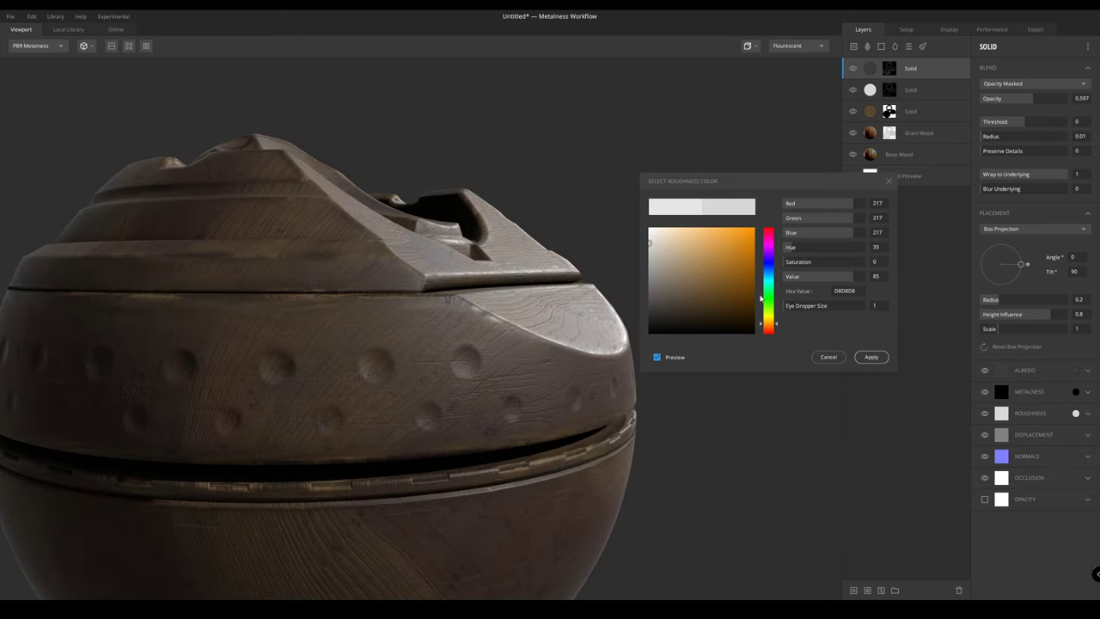
{"action": "mouse_move", "coordinate": [822, 283]}
{"action": "left_mouse_down"}
{"action": "mouse_move", "coordinate": [801, 277]}
{"action": "mouse_move", "coordinate": [847, 277]}
{"action": "mouse_move", "coordinate": [837, 277]}
{"action": "left_mouse_up"}
{"action": "left_click_drag", "start_coordinate": [523, 328], "coordinate": [380, 317], "text": "alt"}
{"action": "right_click_drag", "start_coordinate": [380, 316], "coordinate": [306, 361], "text": "alt"}
{"action": "left_click_drag", "start_coordinate": [311, 355], "coordinate": [266, 249], "text": "alt"}
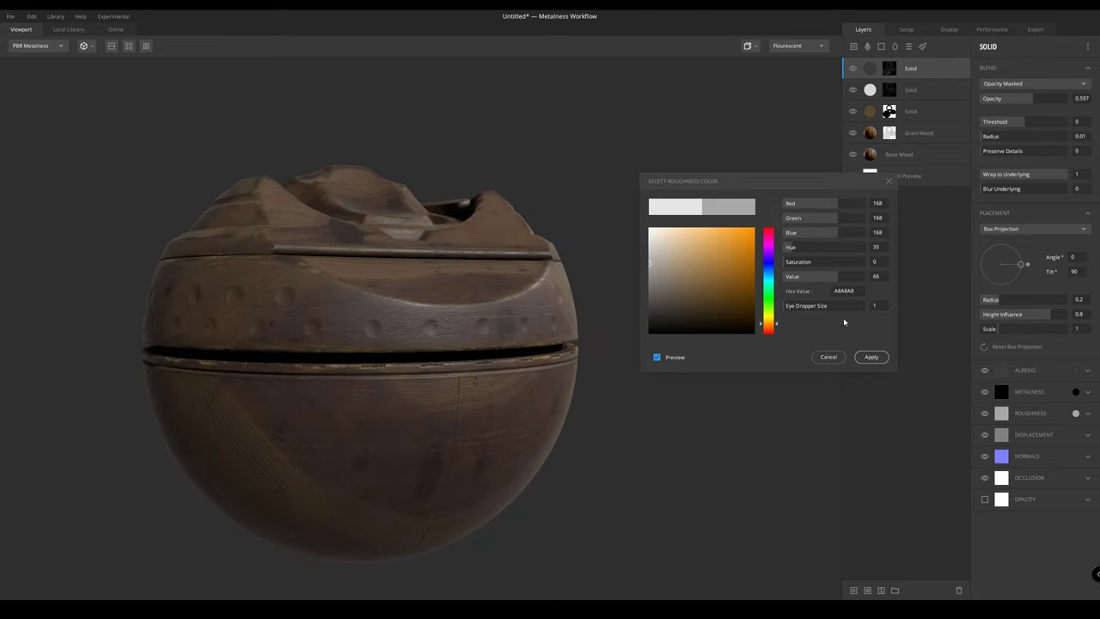
{"action": "left_click", "coordinate": [871, 358]}
{"action": "left_click_drag", "start_coordinate": [567, 309], "coordinate": [324, 253], "text": "alt"}
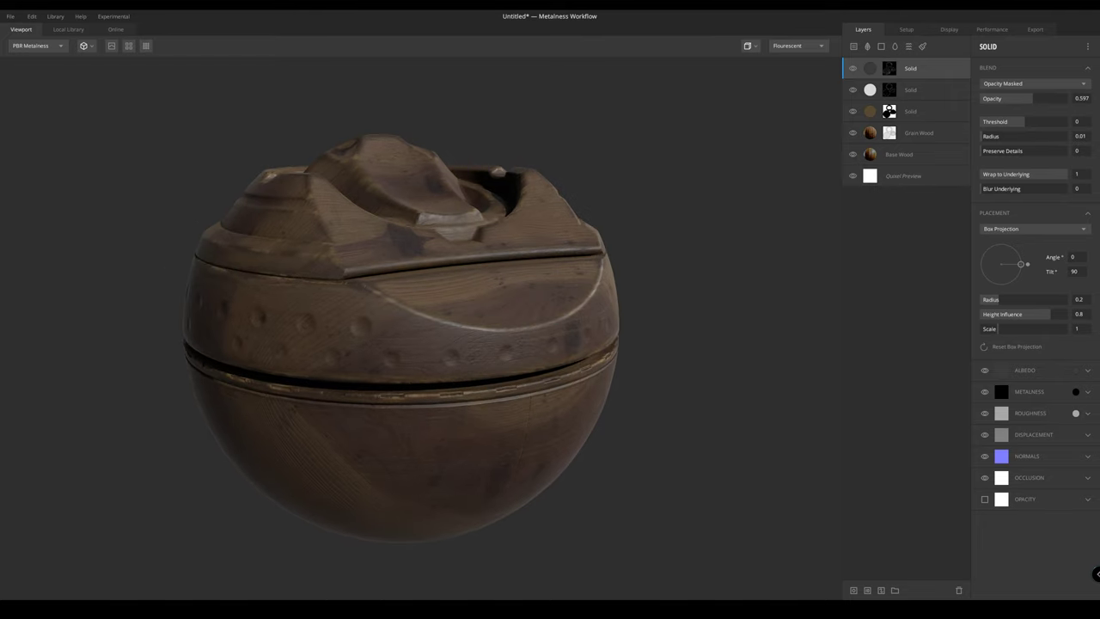
{"action": "left_click_drag", "start_coordinate": [285, 221], "coordinate": [287, 282], "text": "alt"}
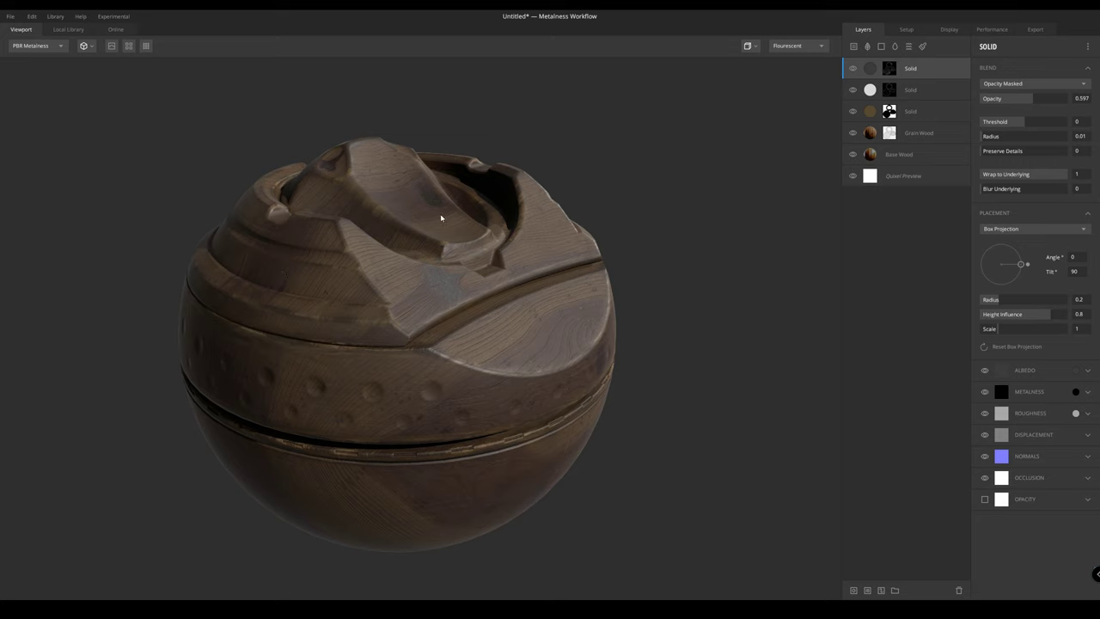
Add a new Solid layer above the existing layers and set its albedo blending to Multiply
{"action": "left_click", "coordinate": [934, 135]}
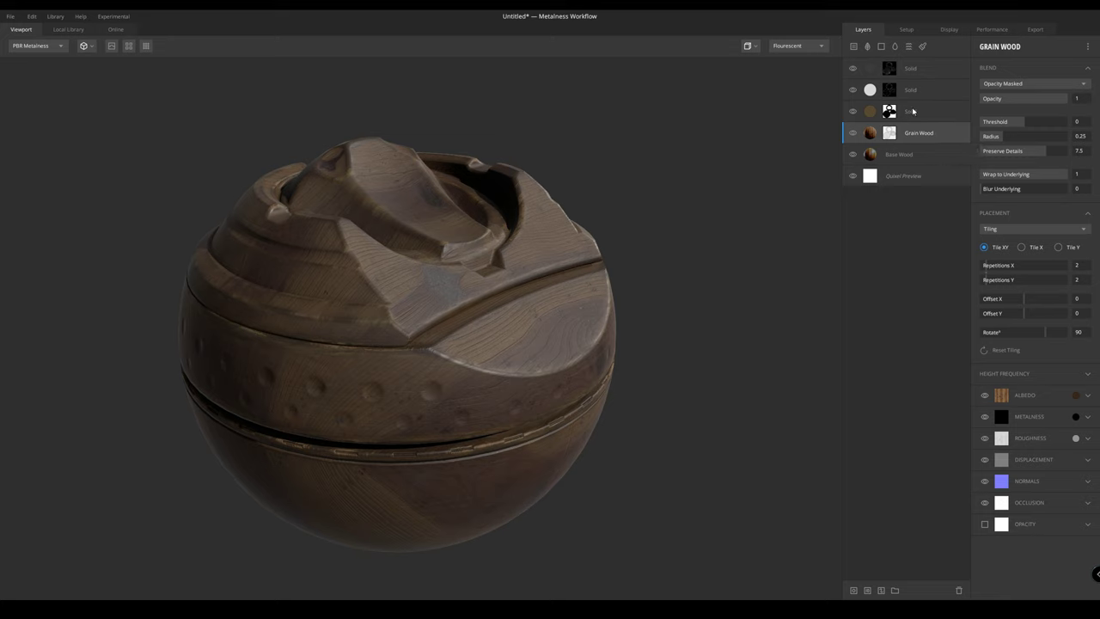
{"action": "left_click", "coordinate": [934, 73]}
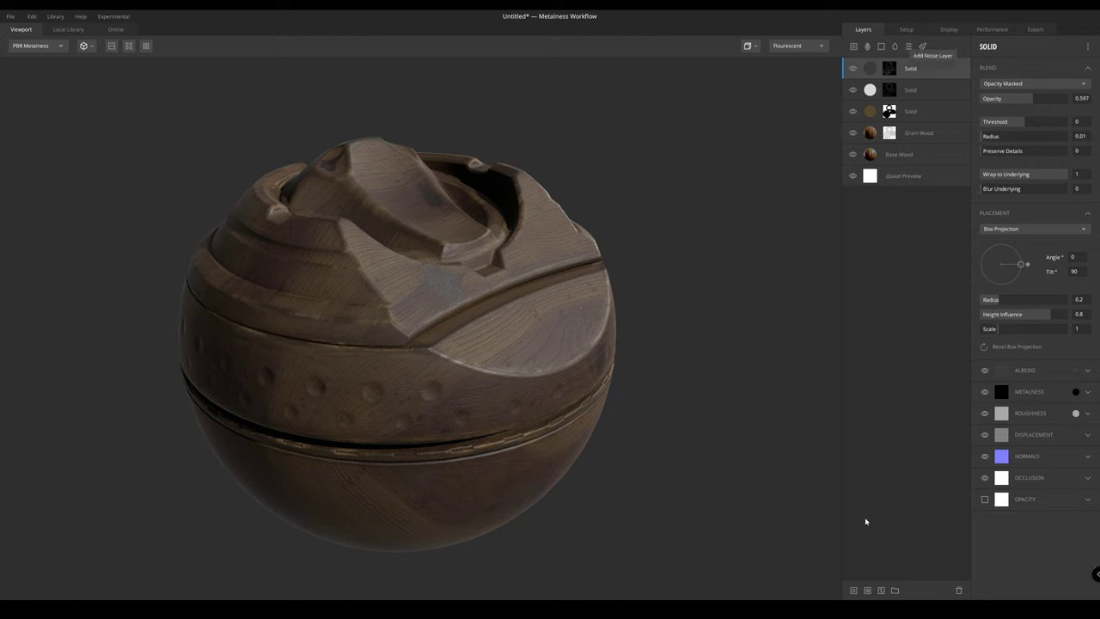
{"action": "left_click", "coordinate": [878, 45]}
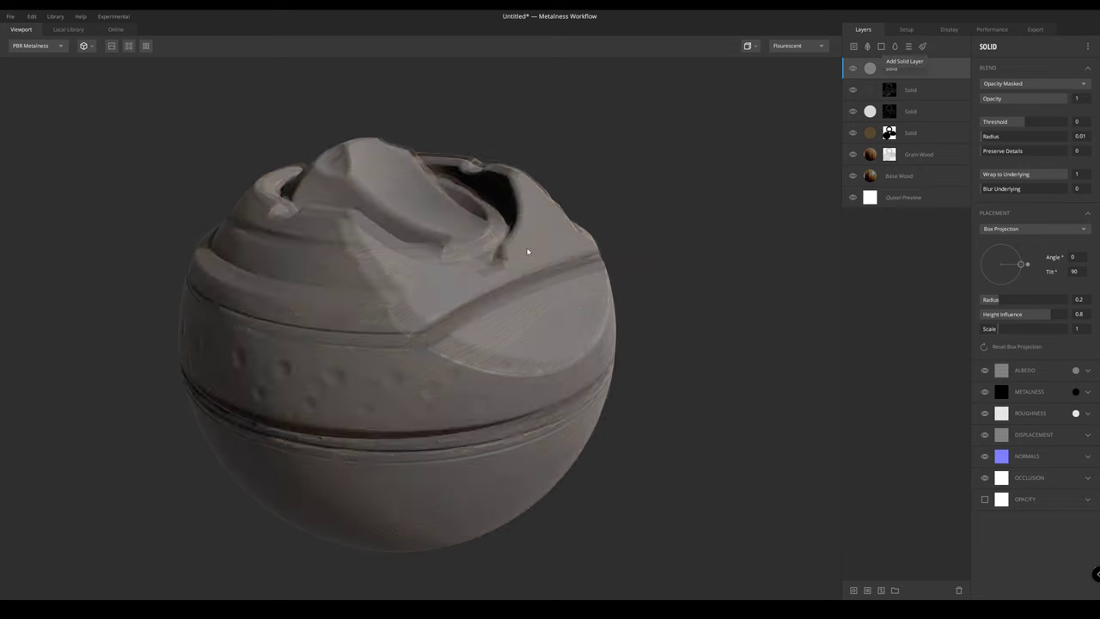
{"action": "scroll", "coordinate": [512, 251], "scroll_direction": "up", "scroll_amount": 2}
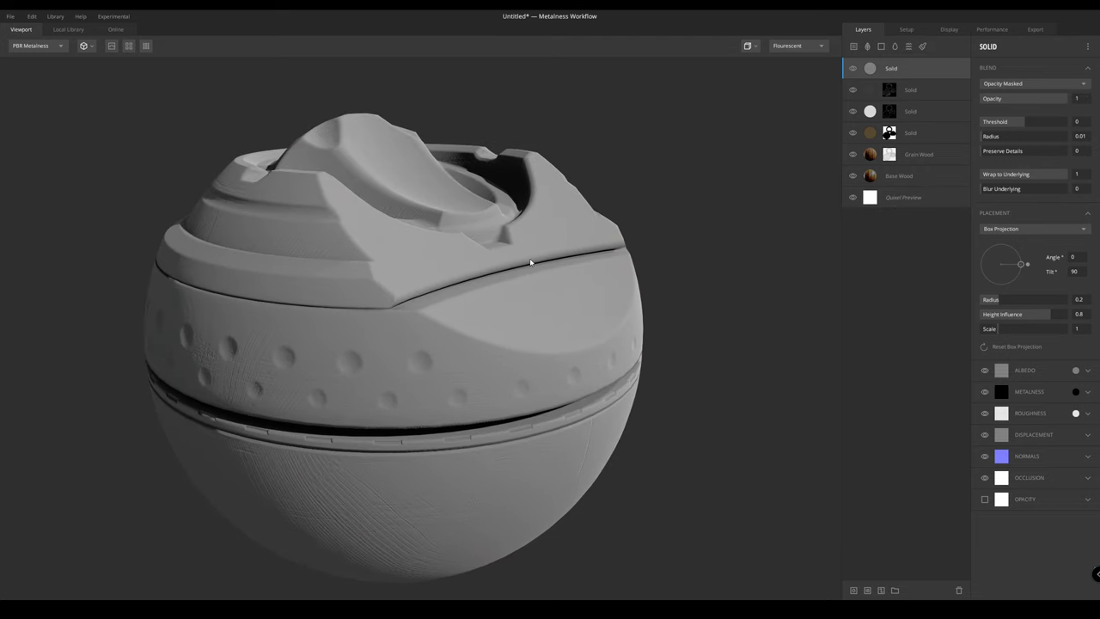
{"action": "left_click", "coordinate": [1035, 370]}
{"action": "left_click", "coordinate": [1031, 403]}
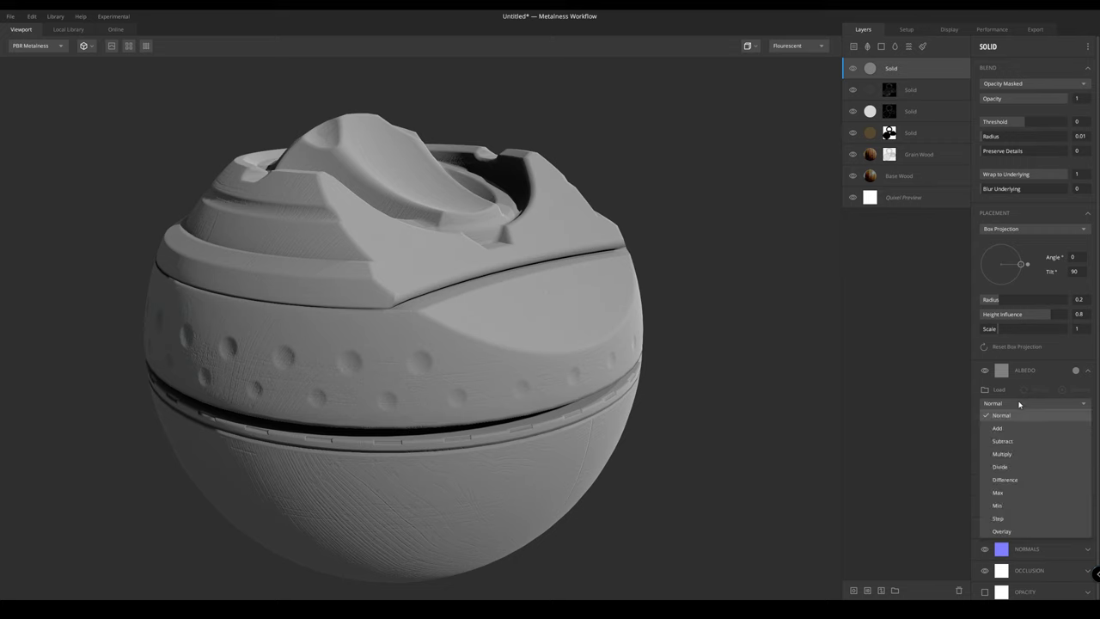
{"action": "left_click", "coordinate": [1014, 454]}
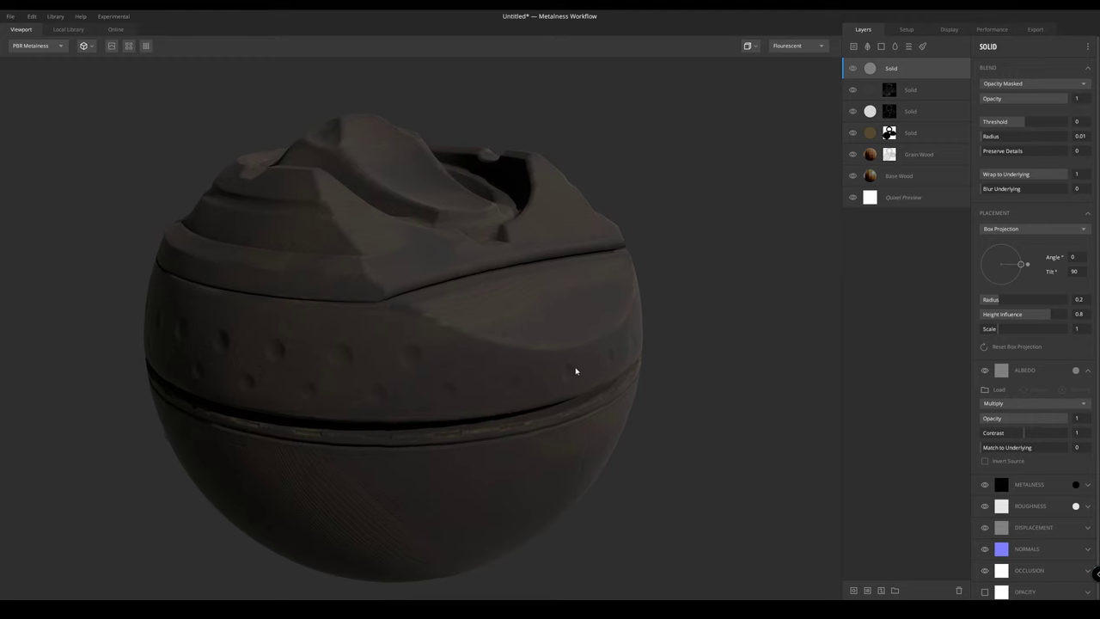
{"action": "scroll", "coordinate": [575, 371], "scroll_direction": "up", "scroll_amount": 2}
Set the new Solid layer's albedo color to the tan 9E8D65
{"action": "left_click", "coordinate": [1075, 372]}
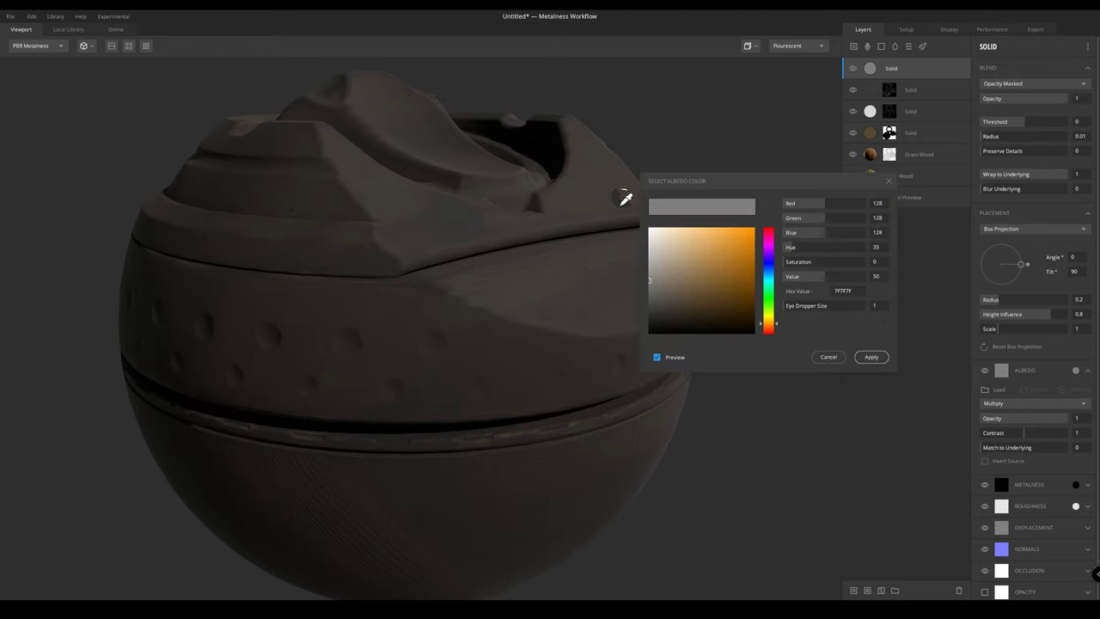
{"action": "left_click_drag", "start_coordinate": [774, 325], "coordinate": [773, 322]}
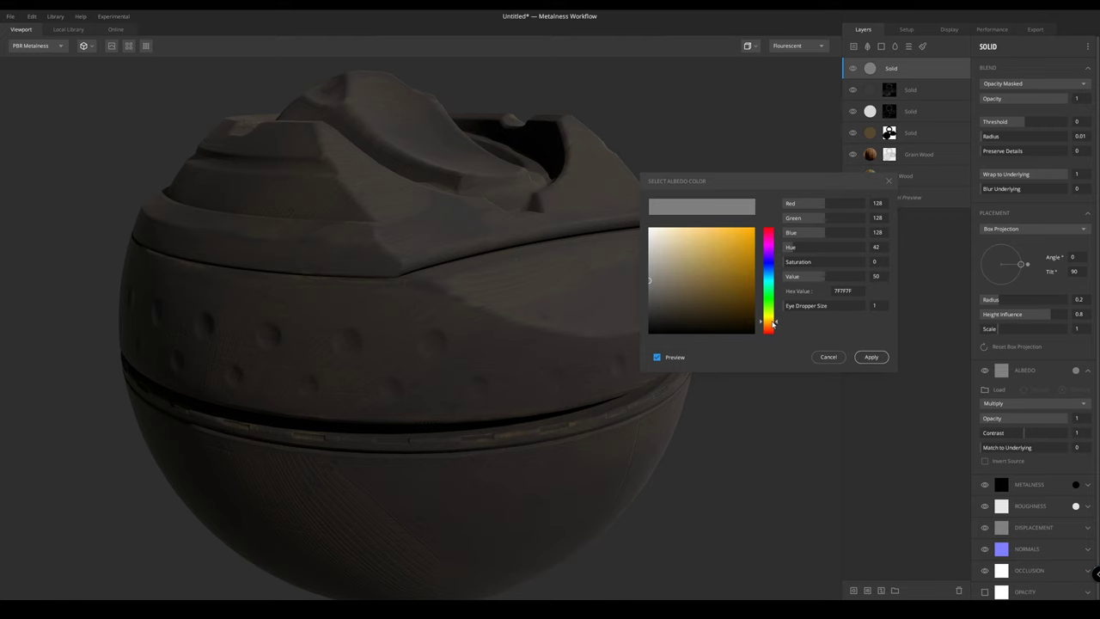
{"action": "mouse_move", "coordinate": [684, 272]}
{"action": "left_mouse_down"}
{"action": "mouse_move", "coordinate": [676, 259]}
{"action": "mouse_move", "coordinate": [685, 271]}
{"action": "left_mouse_up"}
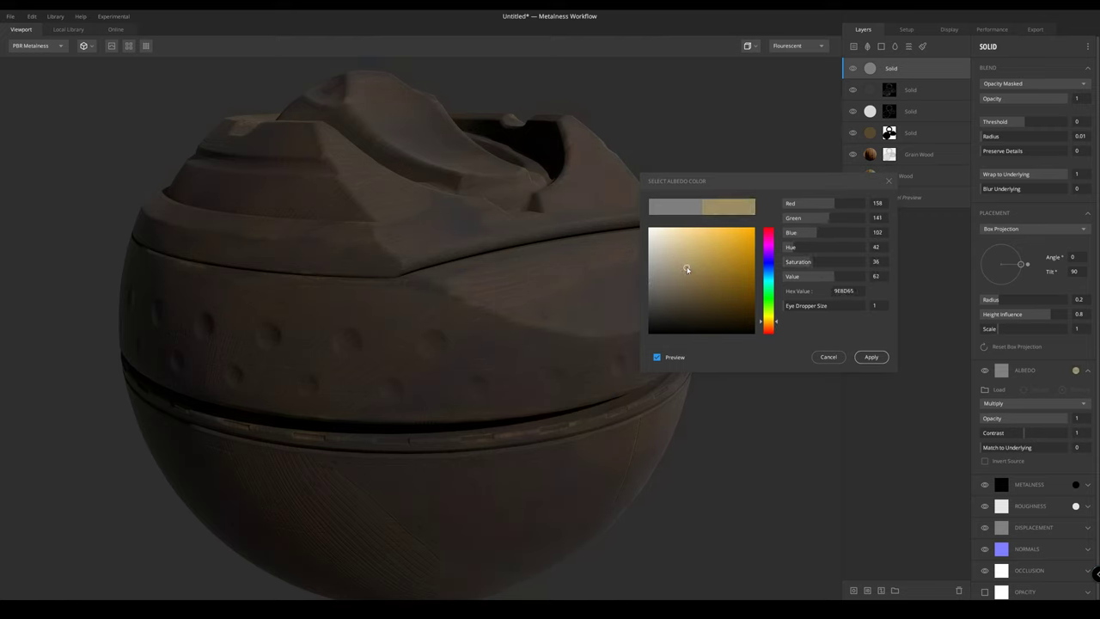
{"action": "left_click", "coordinate": [871, 357]}
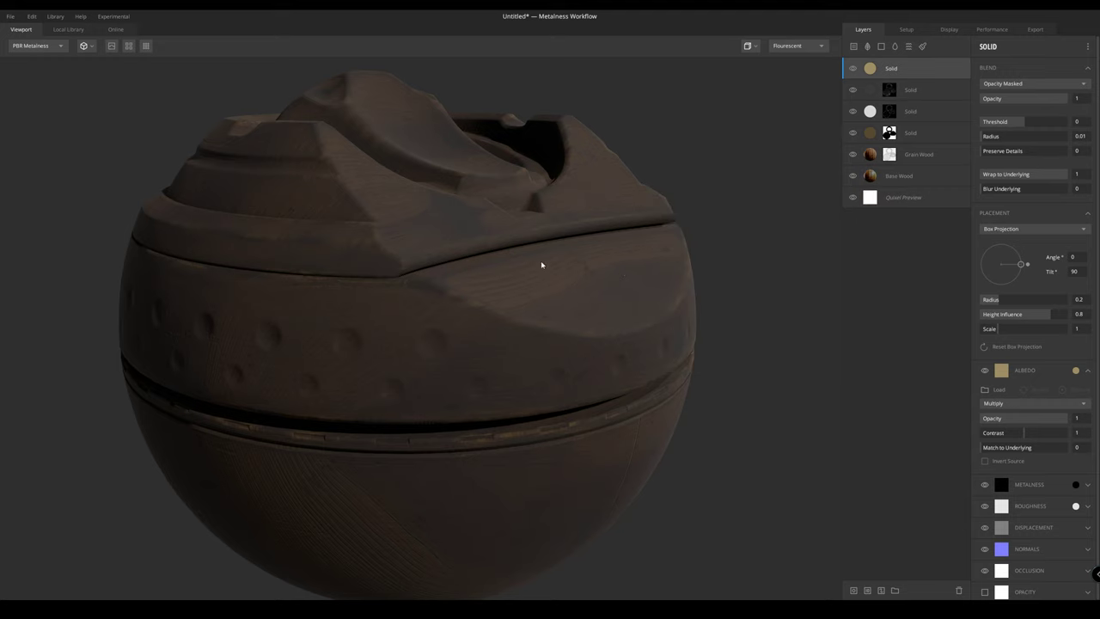
{"action": "left_click_drag", "start_coordinate": [540, 263], "coordinate": [600, 299]}
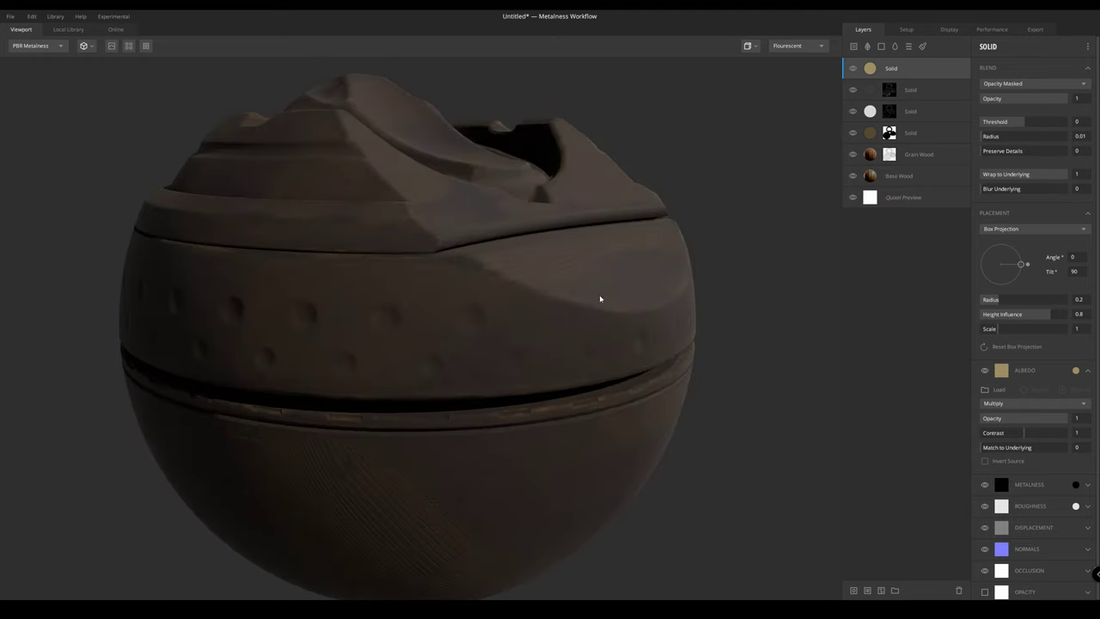
Darken the tan Solid layer's roughness color to a mid grey, checking the reflections from several angles
{"action": "left_click", "coordinate": [1078, 506]}
{"action": "left_click", "coordinate": [819, 277]}
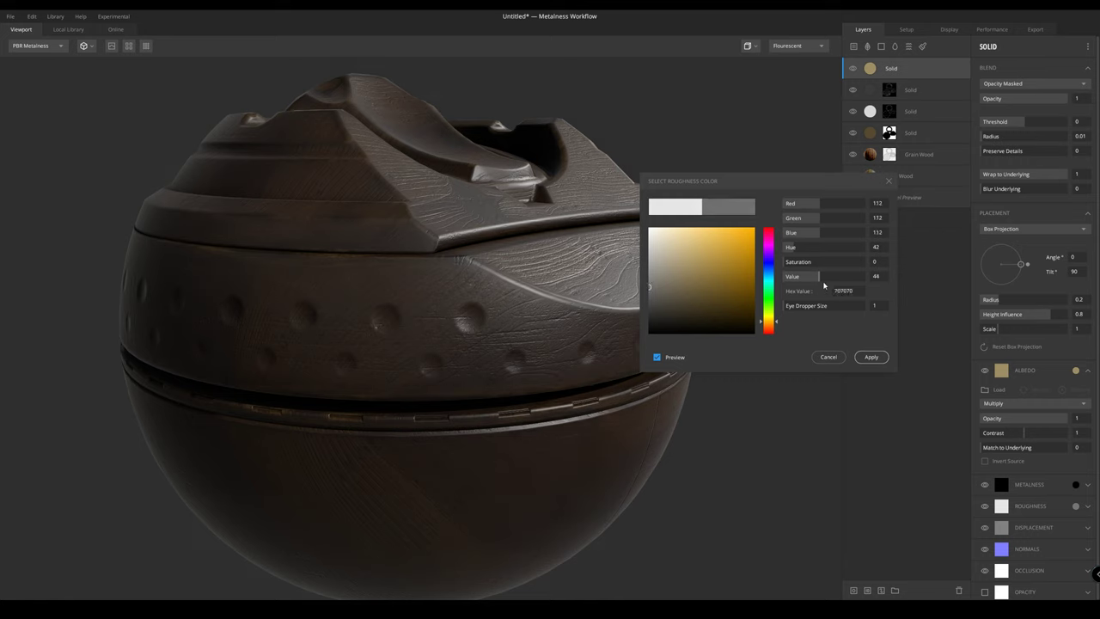
{"action": "left_click_drag", "start_coordinate": [824, 283], "coordinate": [826, 284]}
{"action": "left_click_drag", "start_coordinate": [570, 218], "coordinate": [459, 214], "text": "alt"}
{"action": "scroll", "coordinate": [459, 214], "scroll_direction": "down", "scroll_amount": 1}
{"action": "right_click_drag", "start_coordinate": [459, 214], "coordinate": [420, 240], "text": "shift"}
{"action": "middle_click_drag", "start_coordinate": [421, 238], "coordinate": [602, 258]}
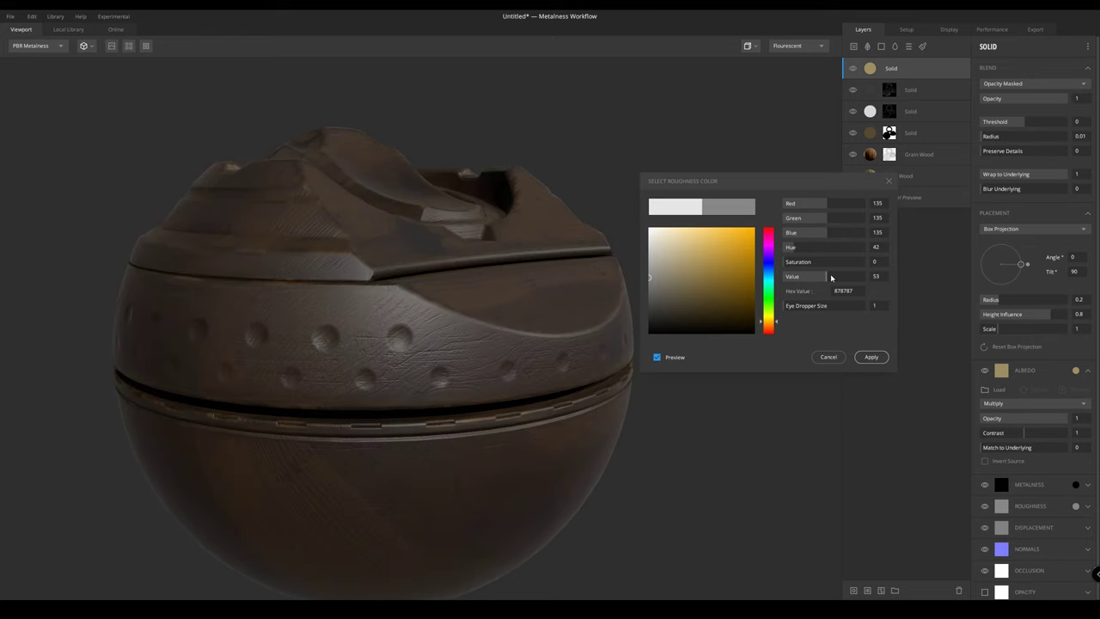
{"action": "left_click_drag", "start_coordinate": [831, 278], "coordinate": [820, 280]}
{"action": "left_click_drag", "start_coordinate": [533, 241], "coordinate": [550, 280], "text": "alt"}
{"action": "left_click", "coordinate": [871, 358]}
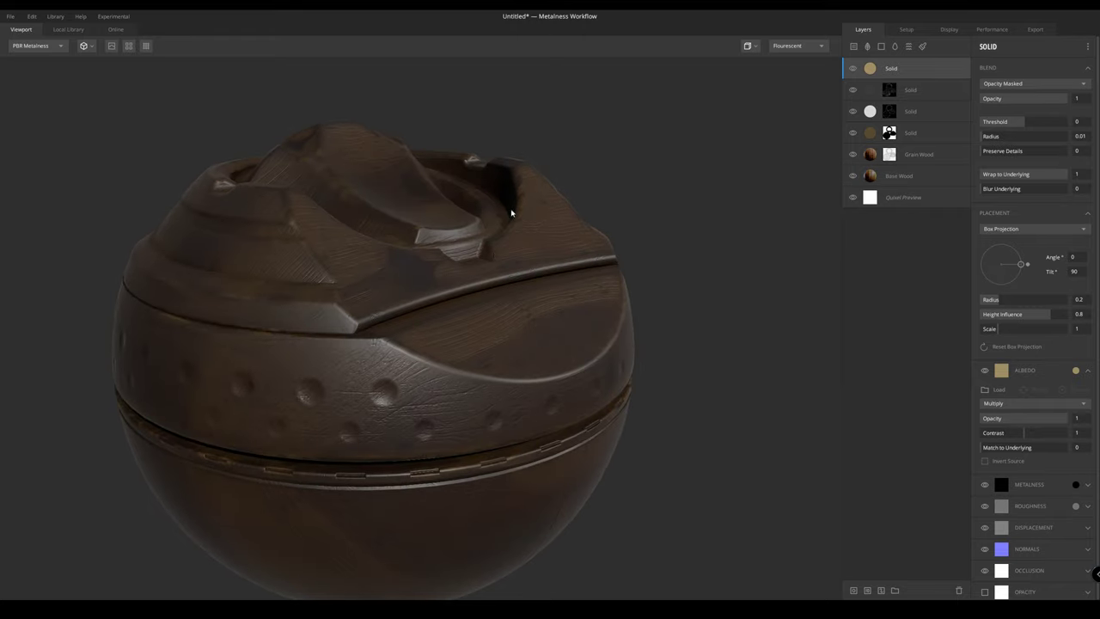
Add a mask to the tan Solid layer with a Map component using the Base Wood layer's albedo as its Layer Map
{"action": "left_click", "coordinate": [853, 590]}
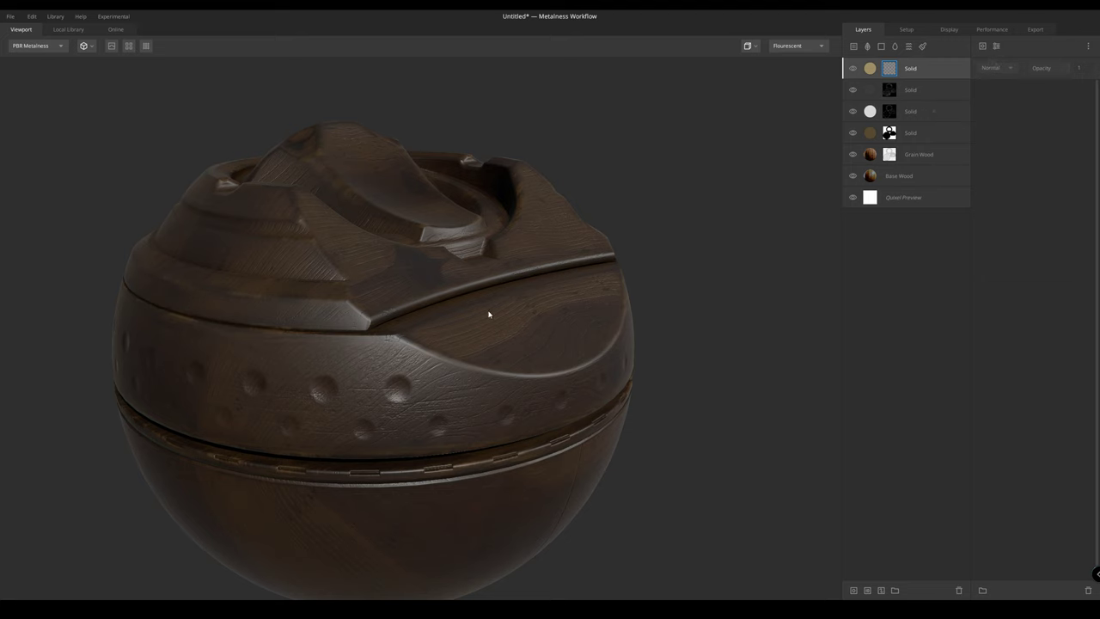
{"action": "left_click", "coordinate": [982, 46]}
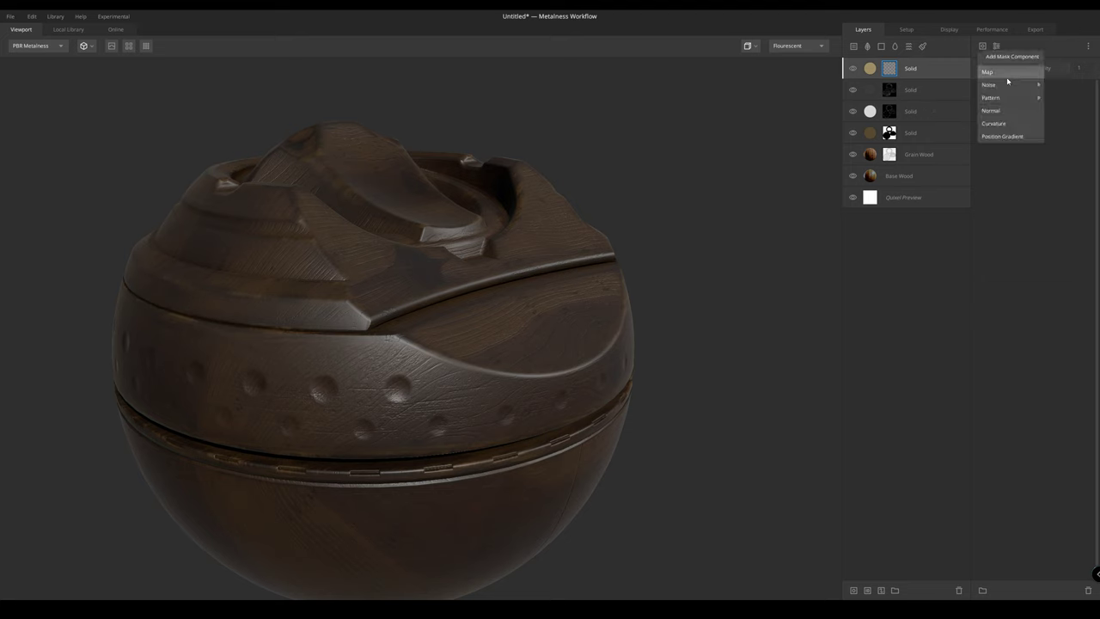
{"action": "left_click", "coordinate": [1009, 69]}
{"action": "left_click", "coordinate": [999, 118]}
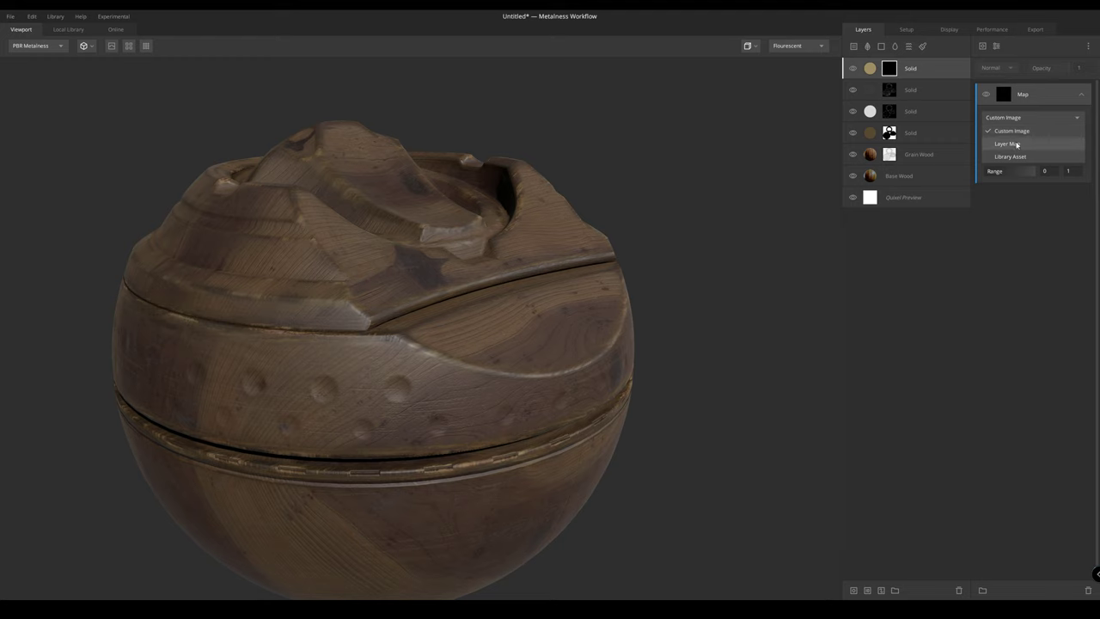
{"action": "left_click", "coordinate": [1017, 144]}
{"action": "left_click", "coordinate": [1008, 143]}
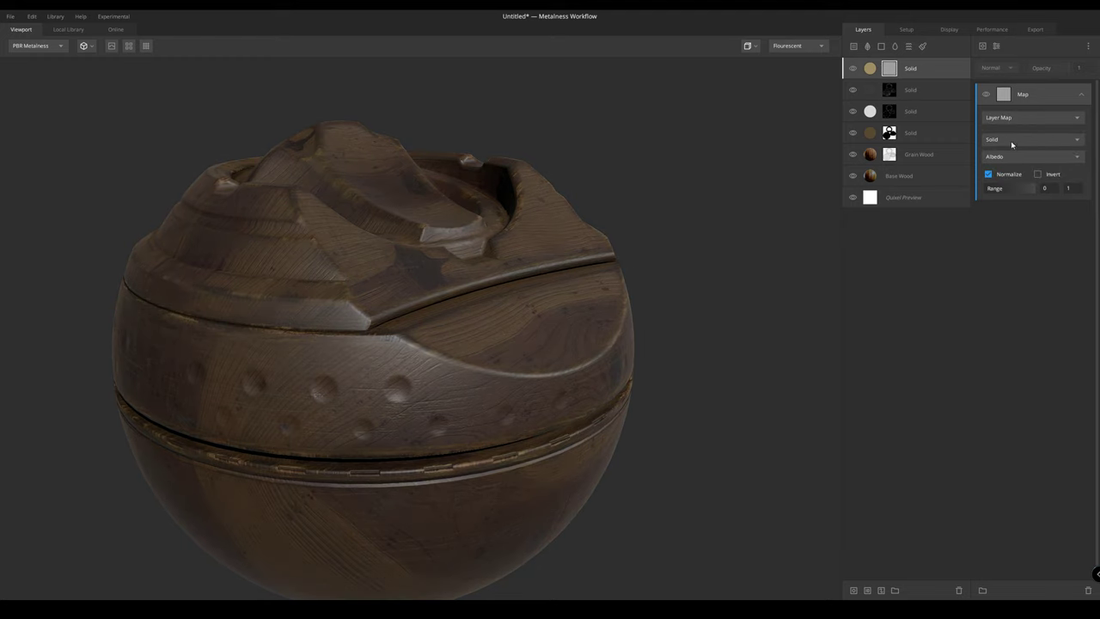
{"action": "left_click", "coordinate": [1012, 142]}
{"action": "left_click", "coordinate": [1002, 215]}
Narrow the Map component's range to 0.75–0.845, checking the layer mask and the shaded model
{"action": "left_click_drag", "start_coordinate": [507, 301], "coordinate": [510, 245]}
{"action": "scroll", "coordinate": [503, 273], "scroll_direction": "up", "scroll_amount": 2}
{"action": "key", "text": "m"}
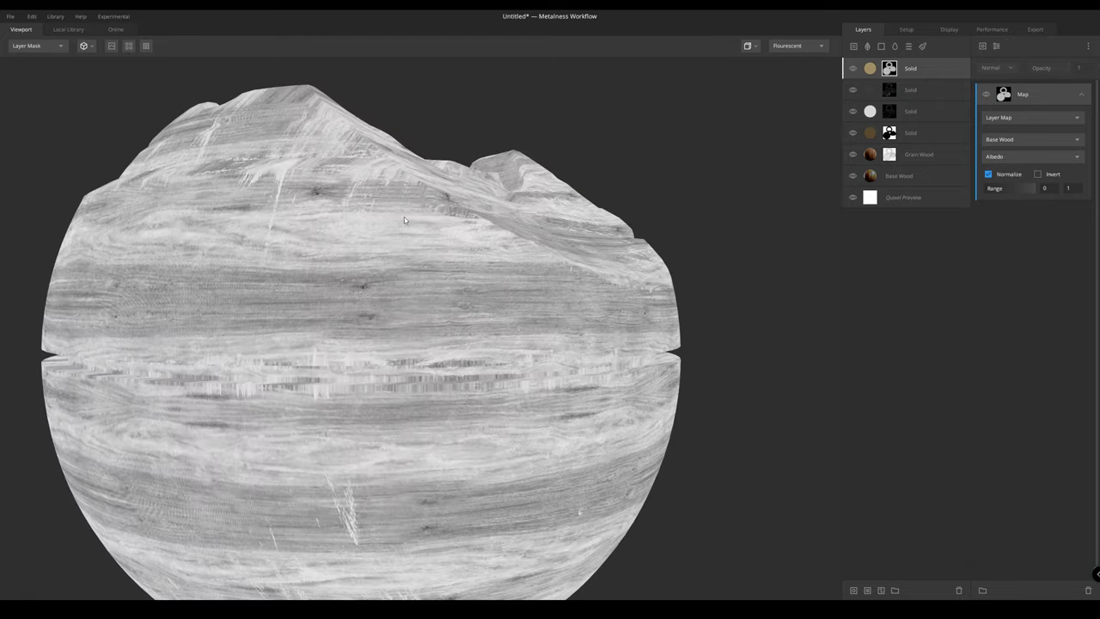
{"action": "left_click_drag", "start_coordinate": [1009, 189], "coordinate": [1022, 191]}
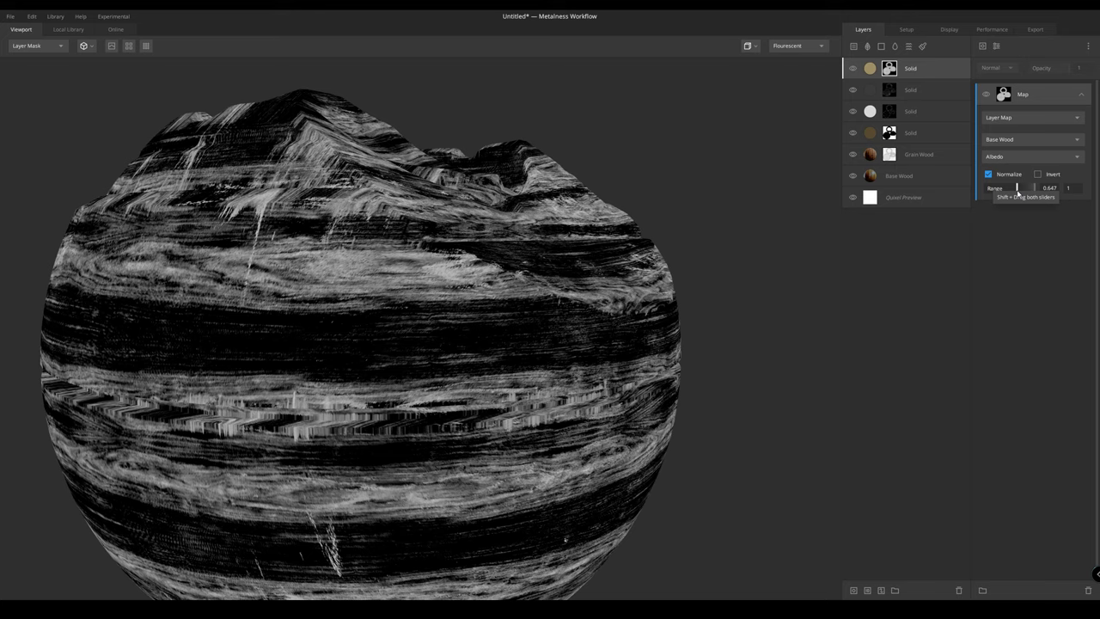
{"action": "left_click_drag", "start_coordinate": [1018, 194], "coordinate": [1038, 190]}
{"action": "mouse_move", "coordinate": [622, 232]}
{"action": "left_mouse_down"}
{"action": "mouse_move", "coordinate": [672, 218]}
{"action": "mouse_move", "coordinate": [637, 230]}
{"action": "left_mouse_up"}
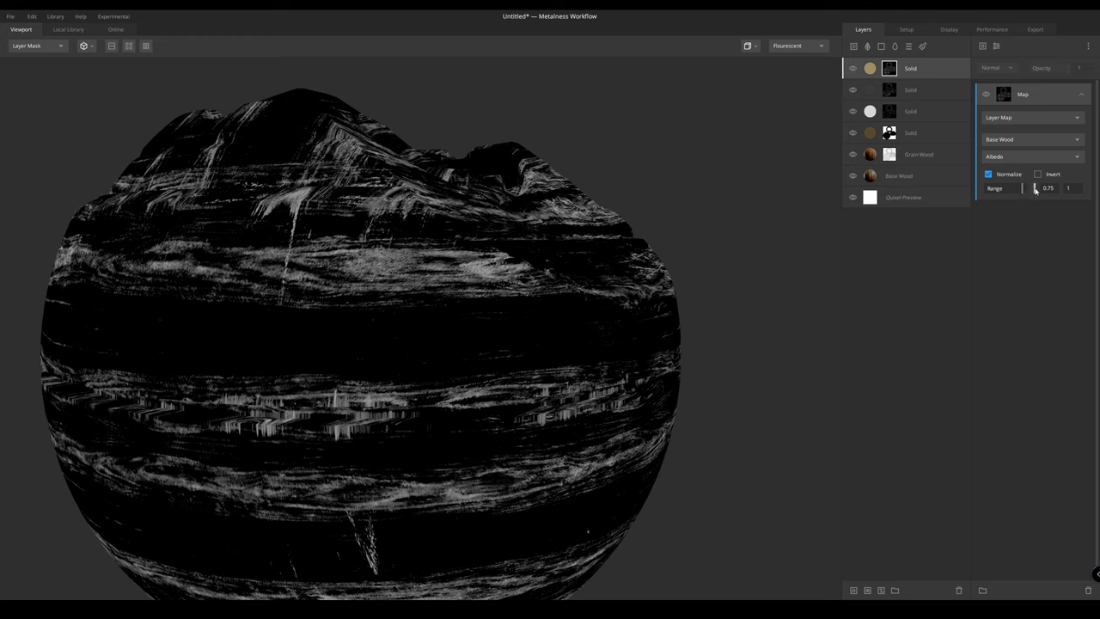
{"action": "left_click_drag", "start_coordinate": [1036, 191], "coordinate": [1027, 190]}
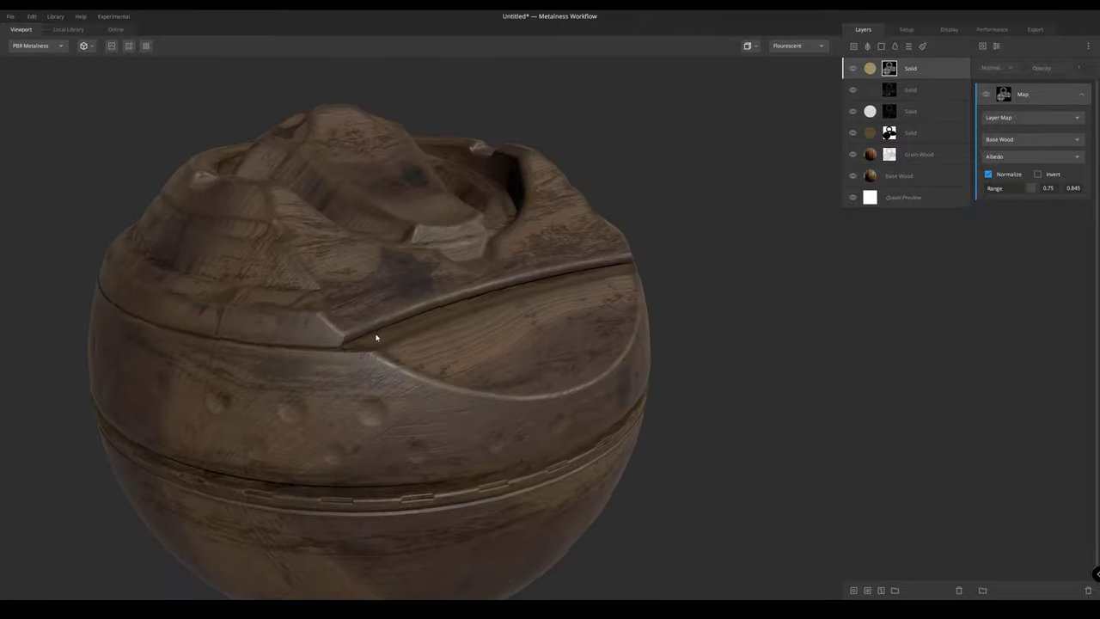
{"action": "mouse_move", "coordinate": [376, 337]}
{"action": "left_mouse_down"}
{"action": "mouse_move", "coordinate": [319, 314]}
{"action": "mouse_move", "coordinate": [356, 339]}
{"action": "left_mouse_up"}
{"action": "middle_click_drag", "start_coordinate": [356, 339], "coordinate": [363, 314]}
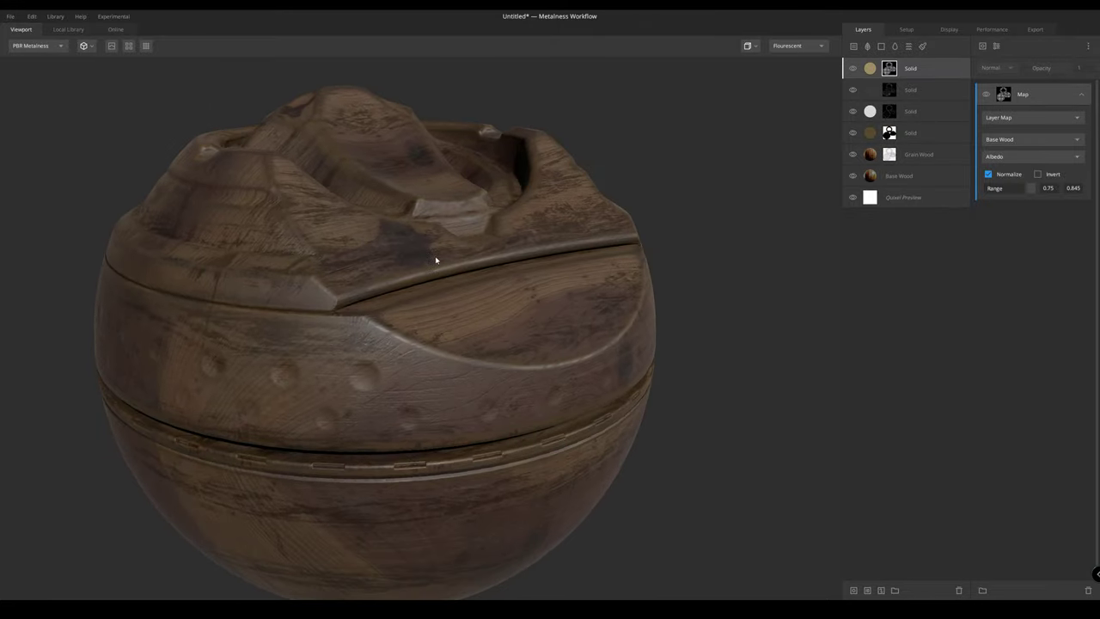
{"action": "left_click_drag", "start_coordinate": [419, 217], "coordinate": [564, 189]}
{"action": "left_click_drag", "start_coordinate": [414, 190], "coordinate": [478, 243]}
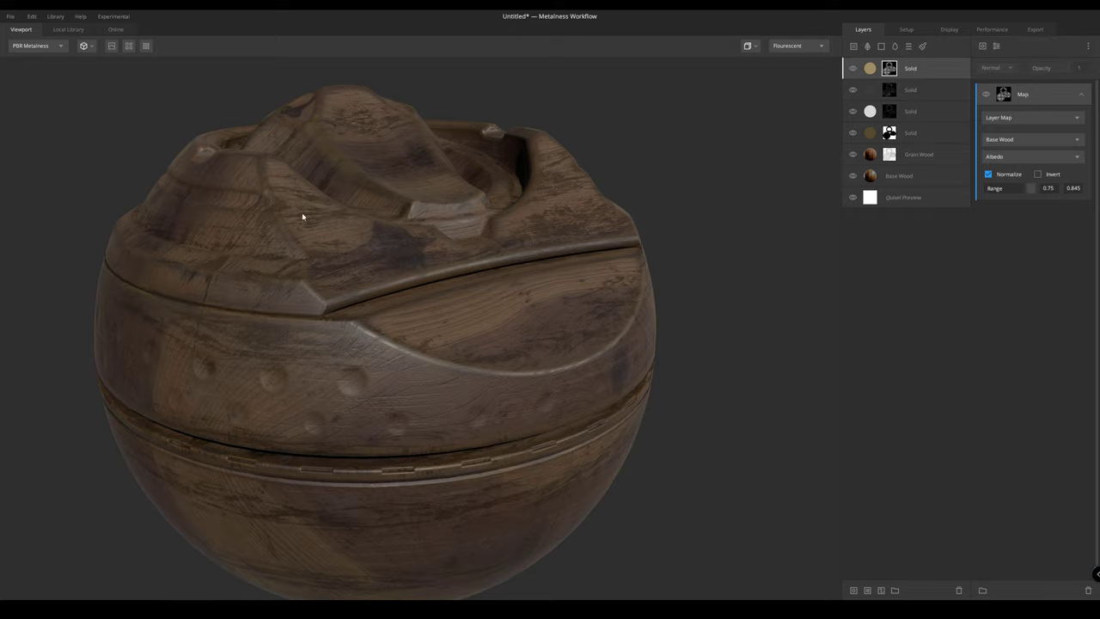
{"action": "left_click_drag", "start_coordinate": [302, 212], "coordinate": [721, 225]}
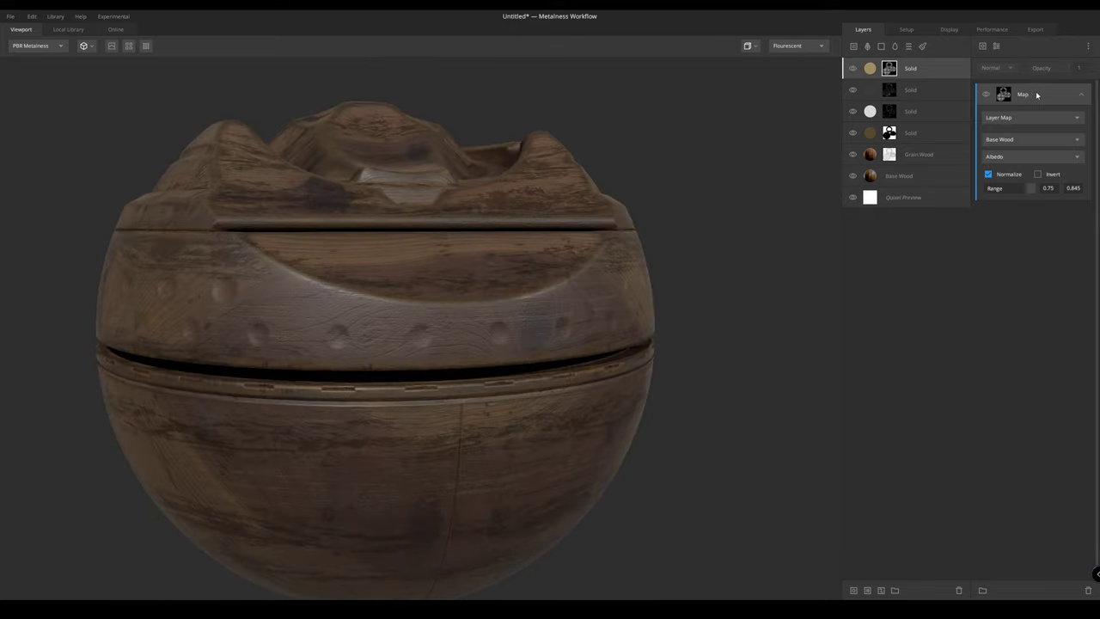
Add a Curvature component above the Map in the mask, set it to Edges Only, and preview the mask
{"action": "left_click", "coordinate": [983, 46]}
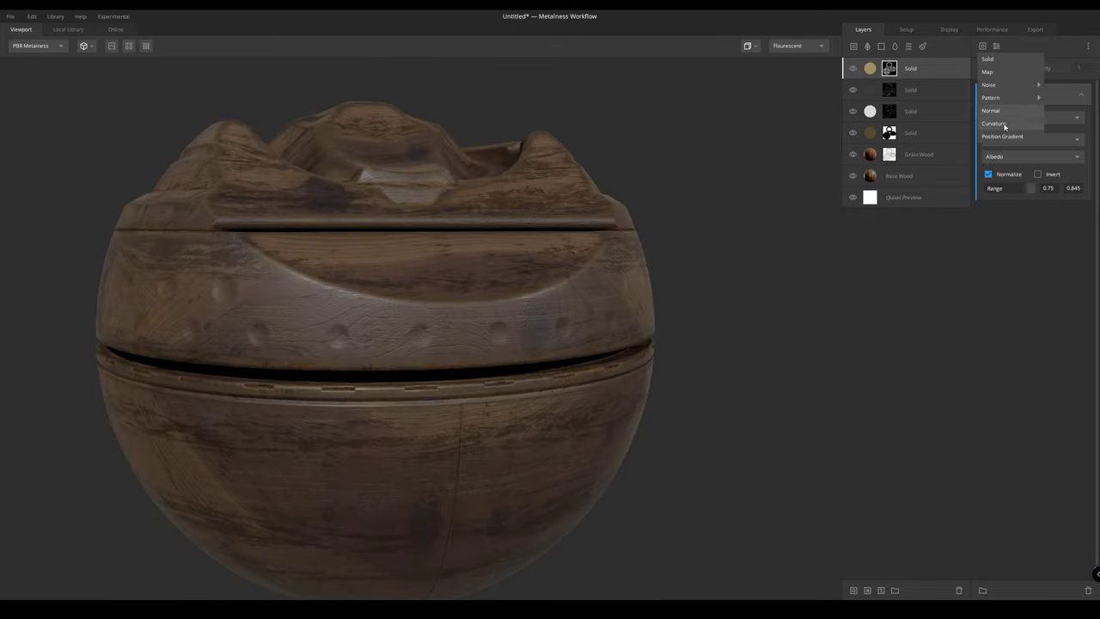
{"action": "left_click", "coordinate": [1007, 127]}
{"action": "left_click_drag", "start_coordinate": [509, 174], "coordinate": [342, 240]}
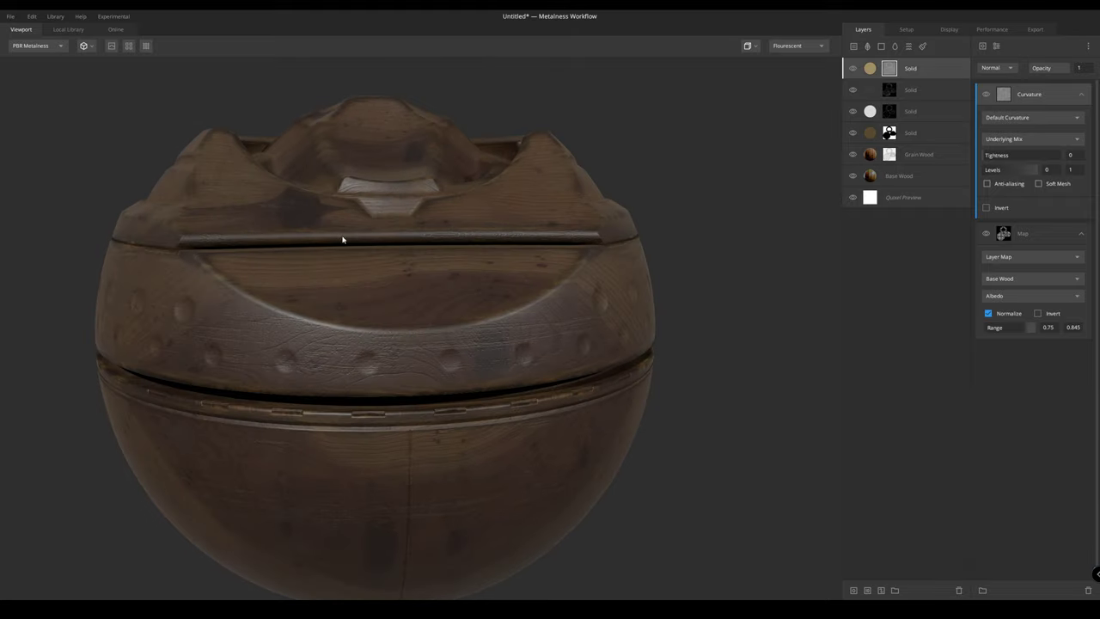
{"action": "left_click", "coordinate": [1018, 118]}
{"action": "left_click", "coordinate": [1010, 140]}
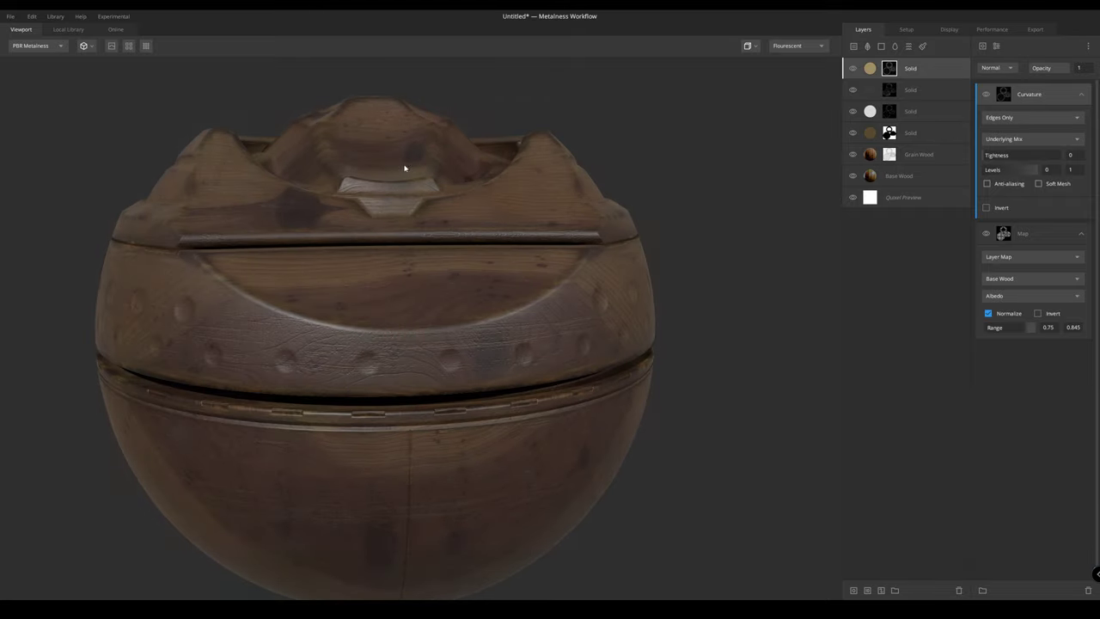
{"action": "left_click_drag", "start_coordinate": [403, 167], "coordinate": [300, 238]}
{"action": "key", "text": "m"}
{"action": "left_click_drag", "start_coordinate": [244, 296], "coordinate": [363, 282]}
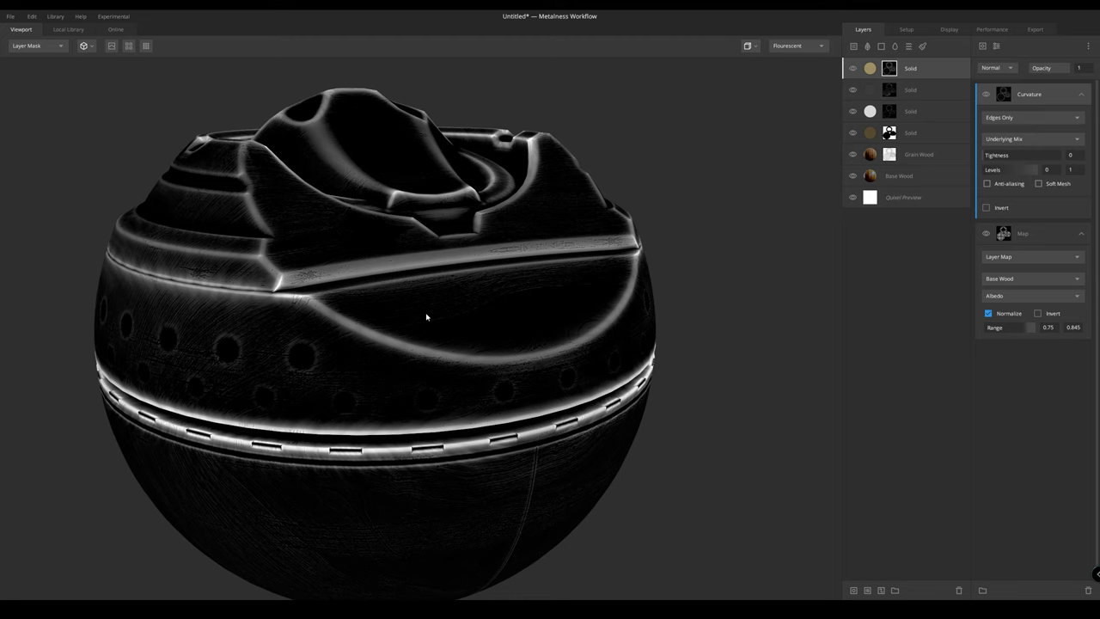
Compare the Curvature and Map components in the active mask and layer mask views
{"action": "key", "text": "m"}
{"action": "left_click_drag", "start_coordinate": [1048, 104], "coordinate": [1048, 90]}
{"action": "left_click_drag", "start_coordinate": [503, 137], "coordinate": [506, 164]}
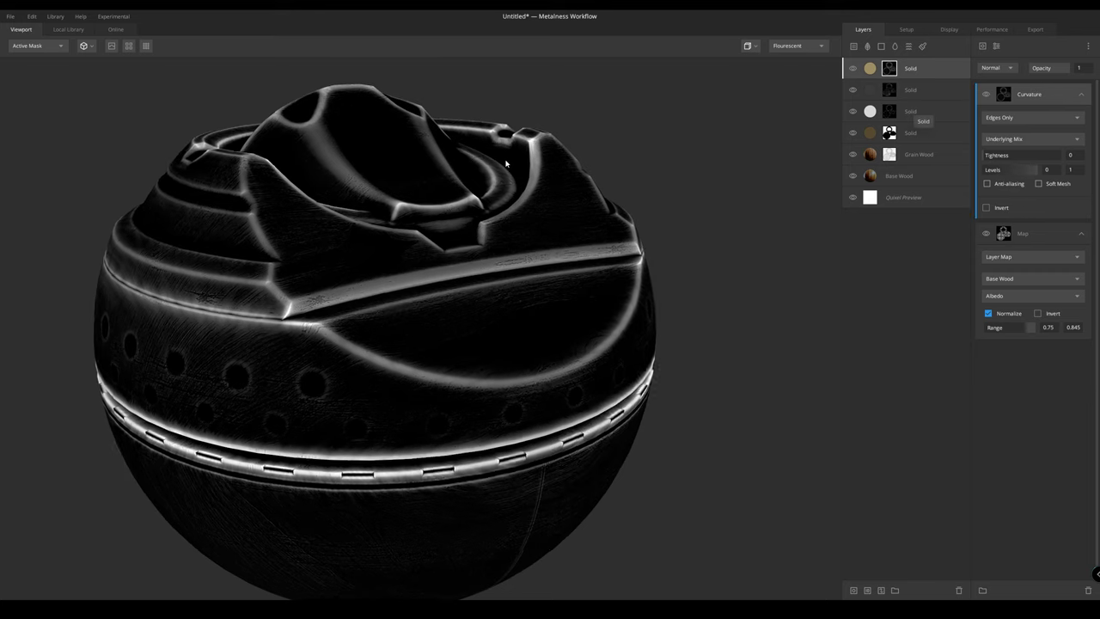
{"action": "left_click", "coordinate": [1026, 238]}
{"action": "left_click", "coordinate": [1036, 98]}
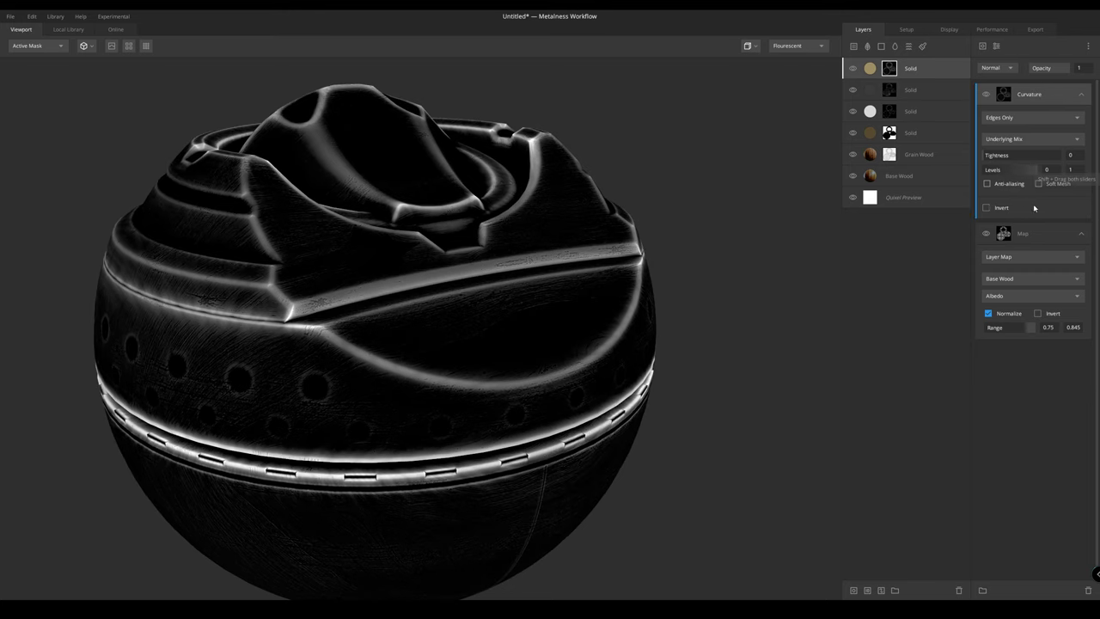
{"action": "left_click", "coordinate": [1026, 236]}
{"action": "left_click", "coordinate": [1048, 103]}
{"action": "key", "text": "m"}
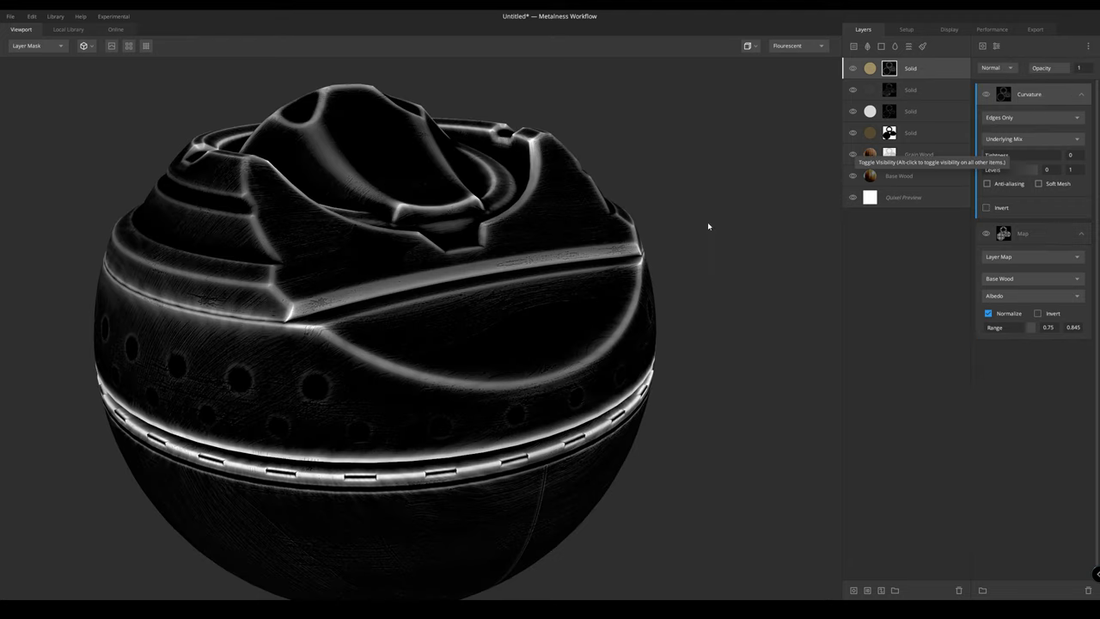
{"action": "left_click_drag", "start_coordinate": [481, 268], "coordinate": [405, 289], "text": "alt"}
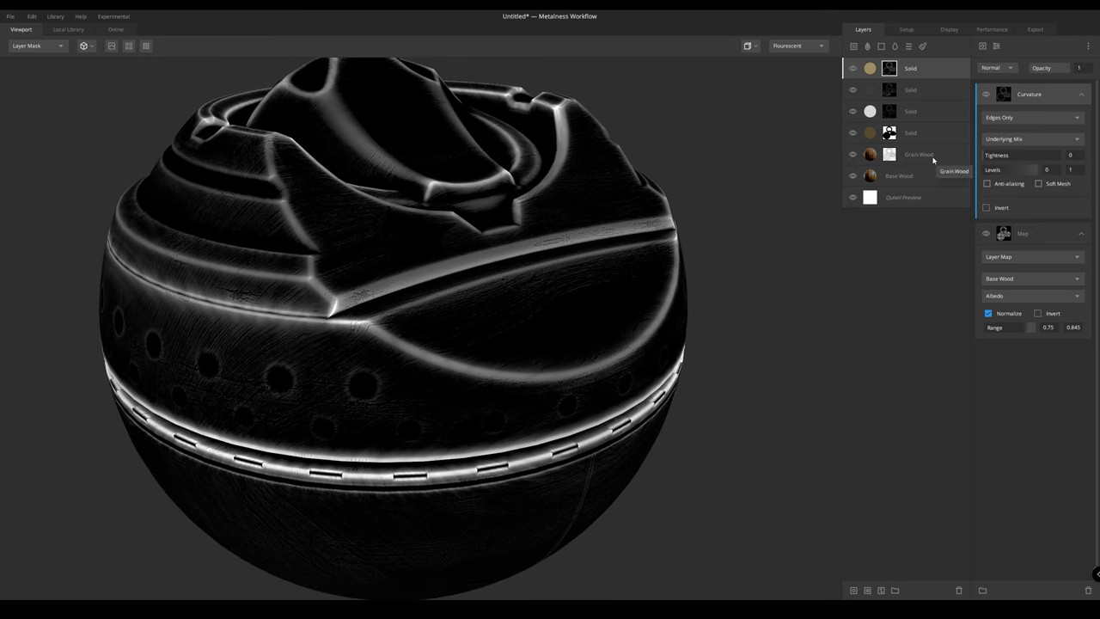
Tighten the Curvature component's levels to 0.032 and 0.135, checking both the mask and the shaded model
{"action": "left_click_drag", "start_coordinate": [1036, 170], "coordinate": [998, 171]}
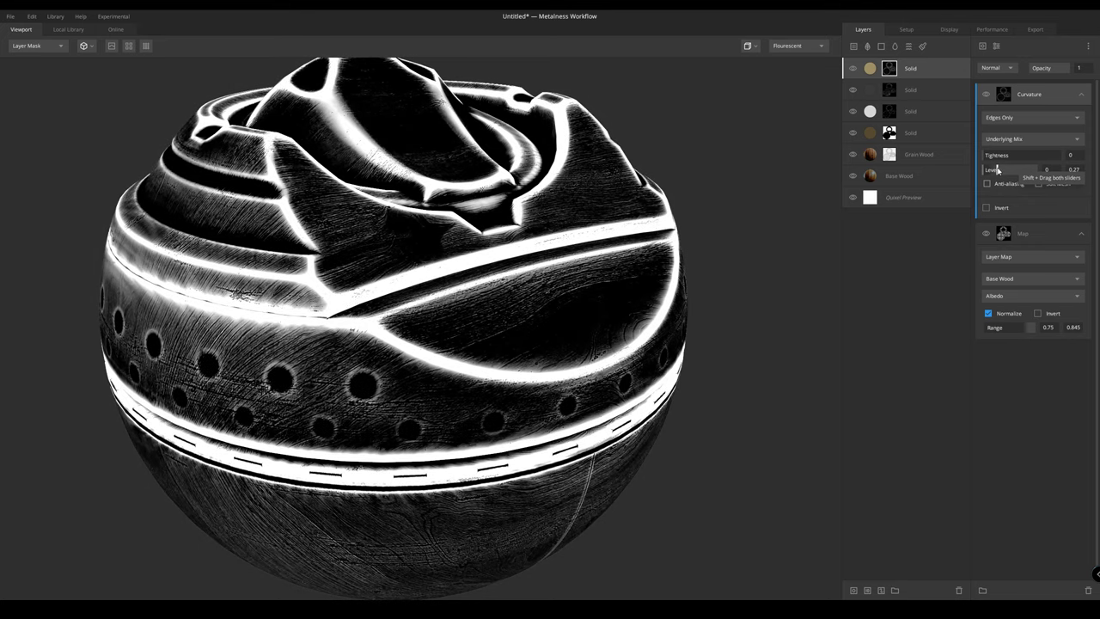
{"action": "left_click_drag", "start_coordinate": [996, 170], "coordinate": [990, 170]}
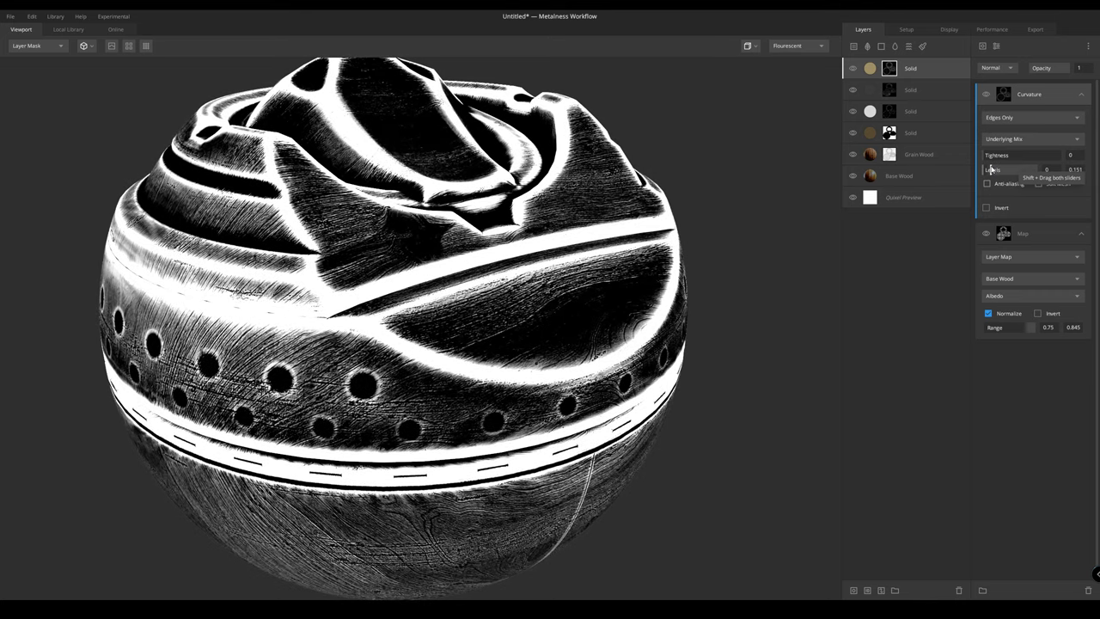
{"action": "scroll", "coordinate": [597, 351], "scroll_direction": "down", "scroll_amount": 3}
{"action": "middle_click_drag", "start_coordinate": [508, 293], "coordinate": [508, 312]}
{"action": "left_click_drag", "start_coordinate": [508, 312], "coordinate": [461, 315]}
{"action": "scroll", "coordinate": [461, 315], "scroll_direction": "up", "scroll_amount": 4}
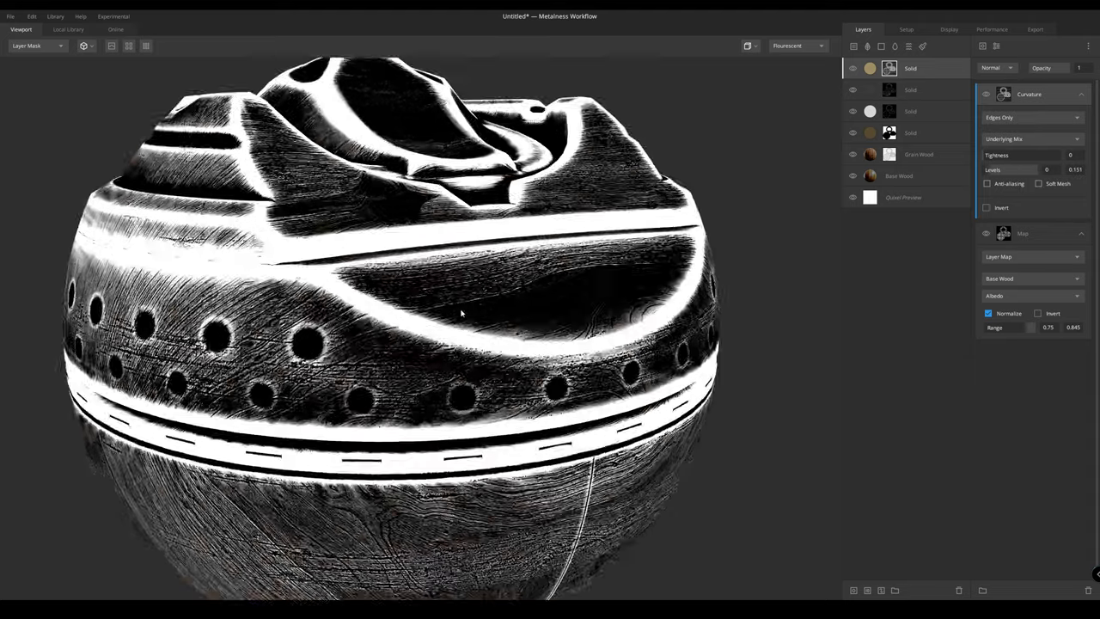
{"action": "key", "text": "m"}
{"action": "scroll", "coordinate": [470, 283], "scroll_direction": "down", "scroll_amount": 2}
{"action": "left_click_drag", "start_coordinate": [417, 283], "coordinate": [460, 297]}
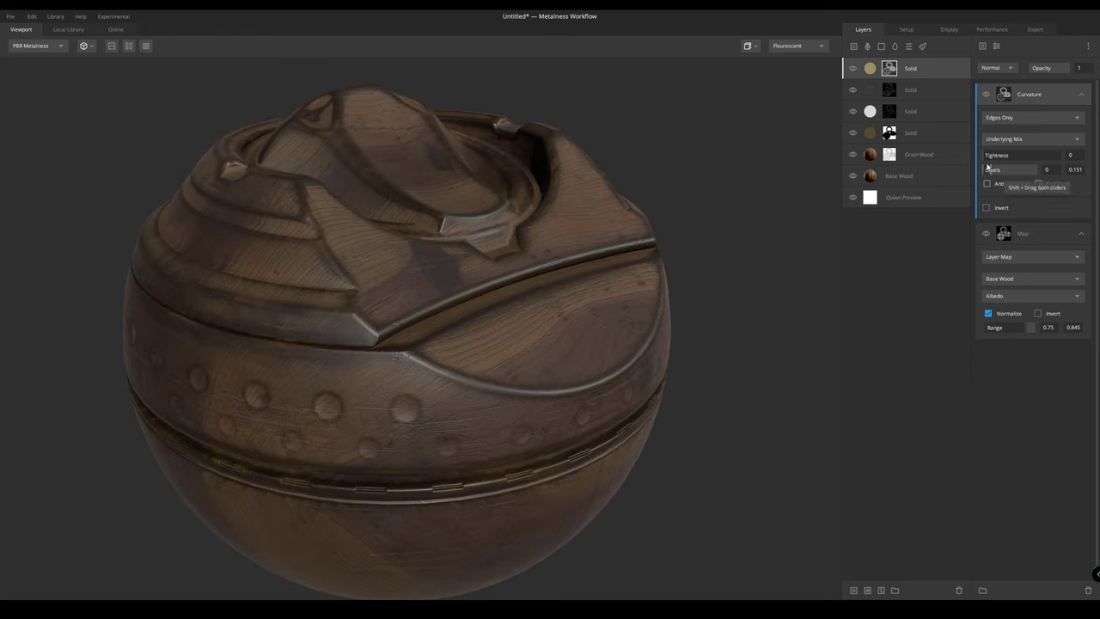
{"action": "left_click_drag", "start_coordinate": [988, 170], "coordinate": [989, 171], "text": "shift"}
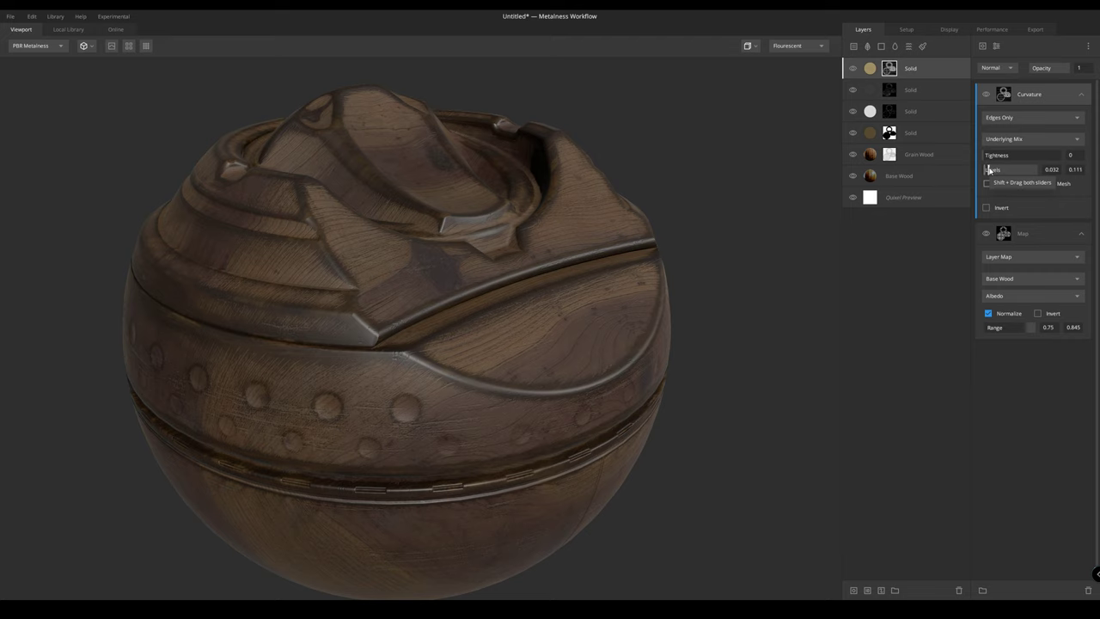
{"action": "left_click_drag", "start_coordinate": [634, 211], "coordinate": [606, 178], "text": "alt"}
{"action": "scroll", "coordinate": [606, 179], "scroll_direction": "down", "scroll_amount": 2}
Adjust the top Solid layer's albedo color to a slightly less saturated tan
{"action": "left_click", "coordinate": [909, 70]}
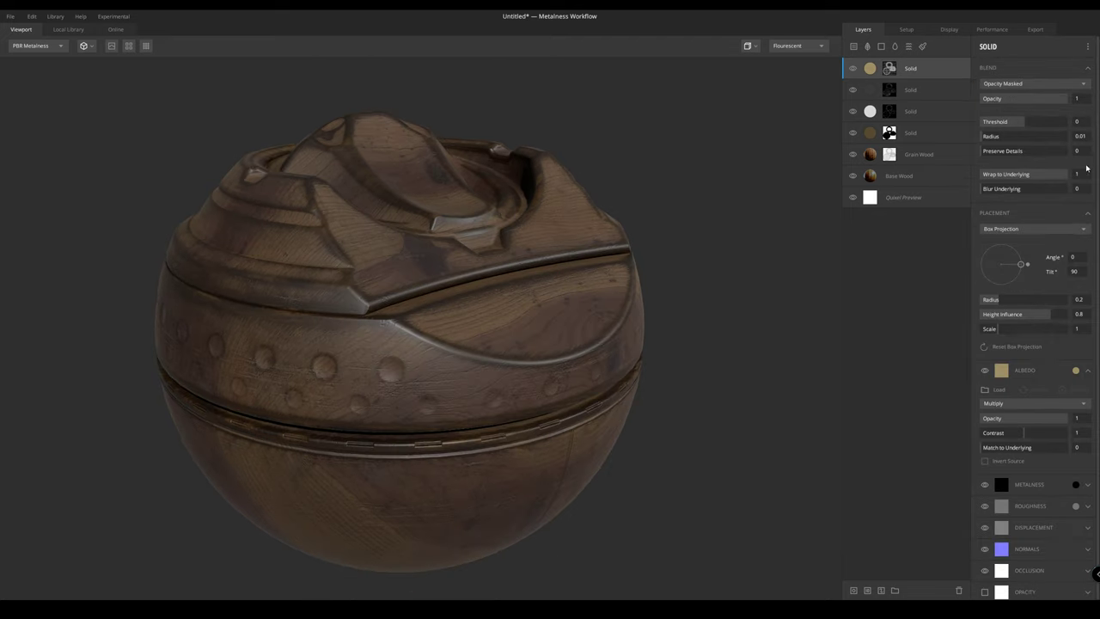
{"action": "left_click_drag", "start_coordinate": [574, 290], "coordinate": [543, 337]}
{"action": "left_click", "coordinate": [1075, 371]}
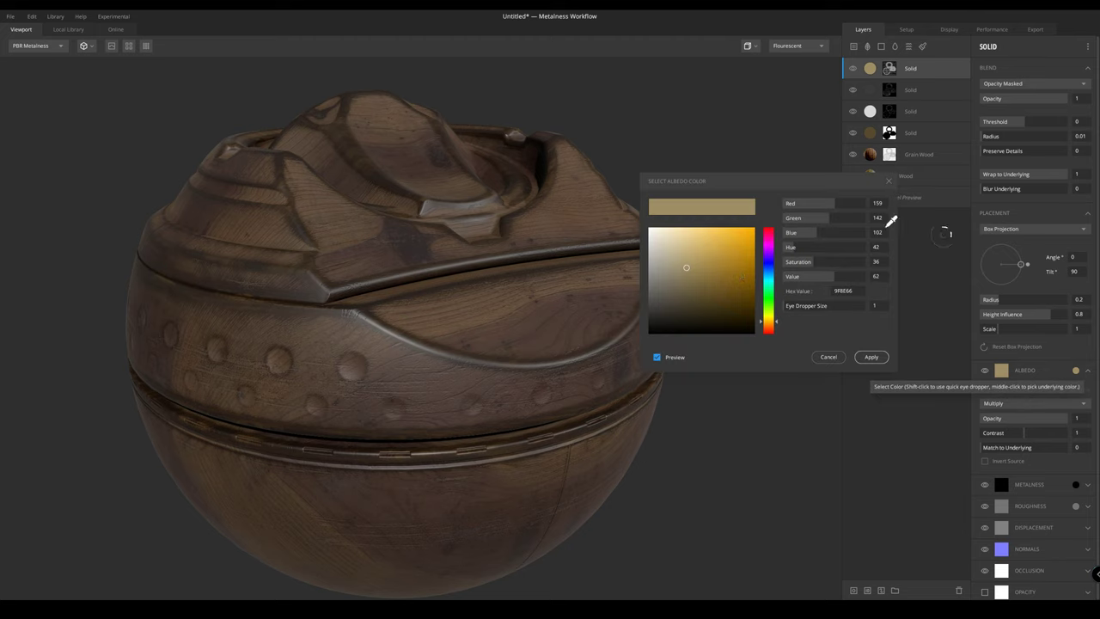
{"action": "mouse_move", "coordinate": [697, 265]}
{"action": "left_mouse_down"}
{"action": "mouse_move", "coordinate": [690, 275]}
{"action": "mouse_move", "coordinate": [688, 251]}
{"action": "mouse_move", "coordinate": [690, 279]}
{"action": "mouse_move", "coordinate": [679, 267]}
{"action": "left_mouse_up"}
{"action": "left_click", "coordinate": [870, 356]}
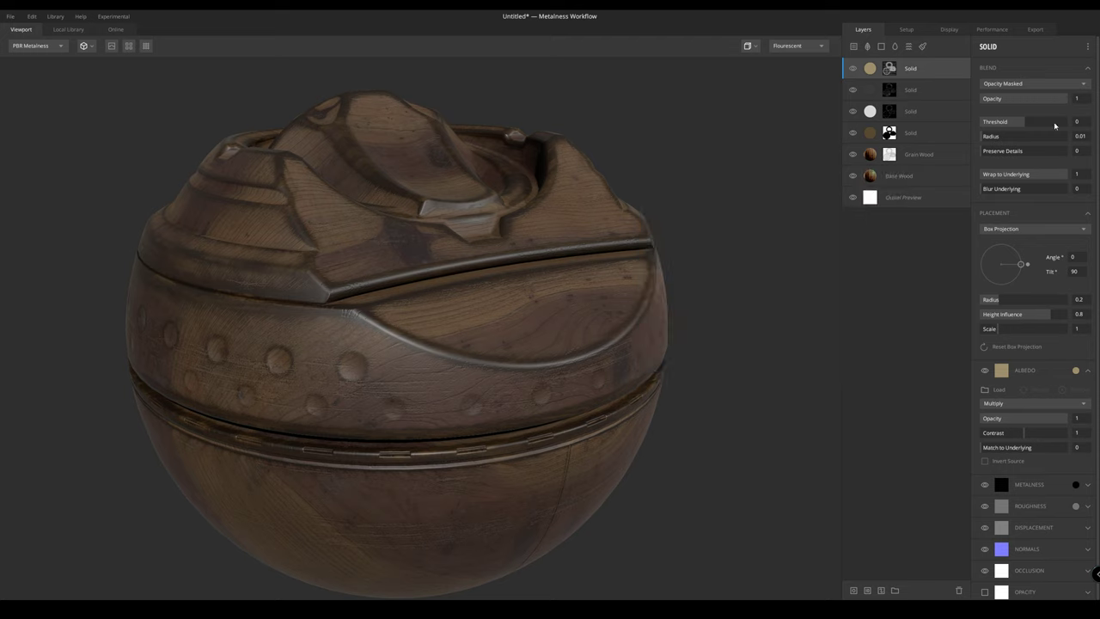
Reduce the top Solid layer's opacity to 0.866 and check the material under rotated lighting
{"action": "left_click_drag", "start_coordinate": [1063, 99], "coordinate": [1057, 101]}
{"action": "left_click_drag", "start_coordinate": [550, 283], "coordinate": [627, 225]}
{"action": "mouse_move", "coordinate": [627, 225]}
{"action": "right_mouse_down", "text": "shift"}
{"action": "mouse_move", "coordinate": [523, 246]}
{"action": "mouse_move", "coordinate": [751, 209]}
{"action": "mouse_move", "coordinate": [619, 229]}
{"action": "right_mouse_up", "text": "shift"}
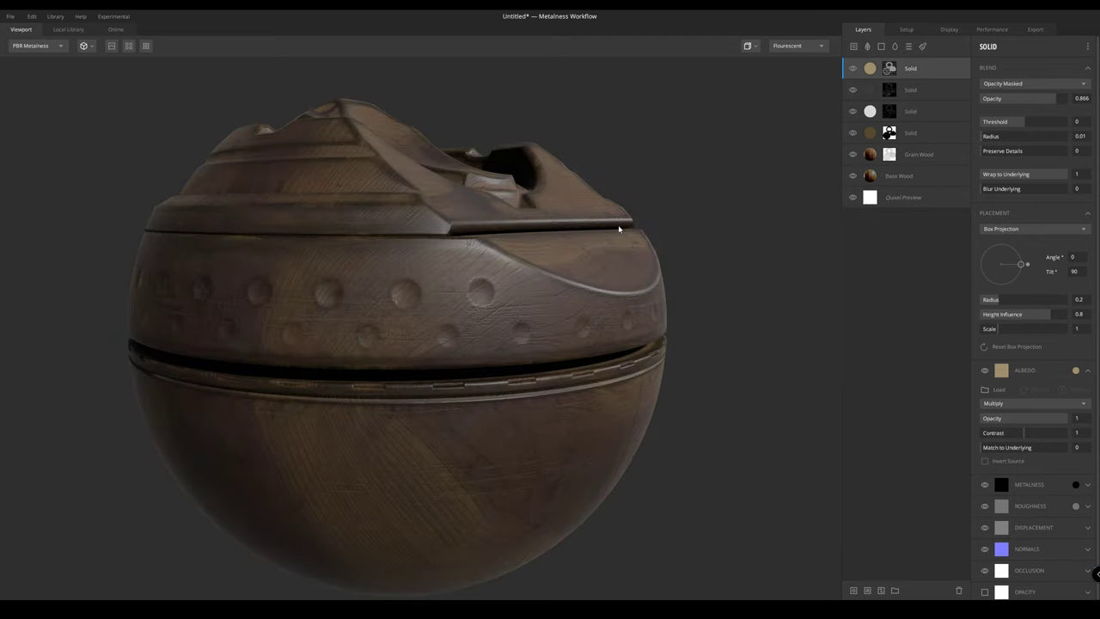
{"action": "left_click_drag", "start_coordinate": [619, 230], "coordinate": [688, 266]}
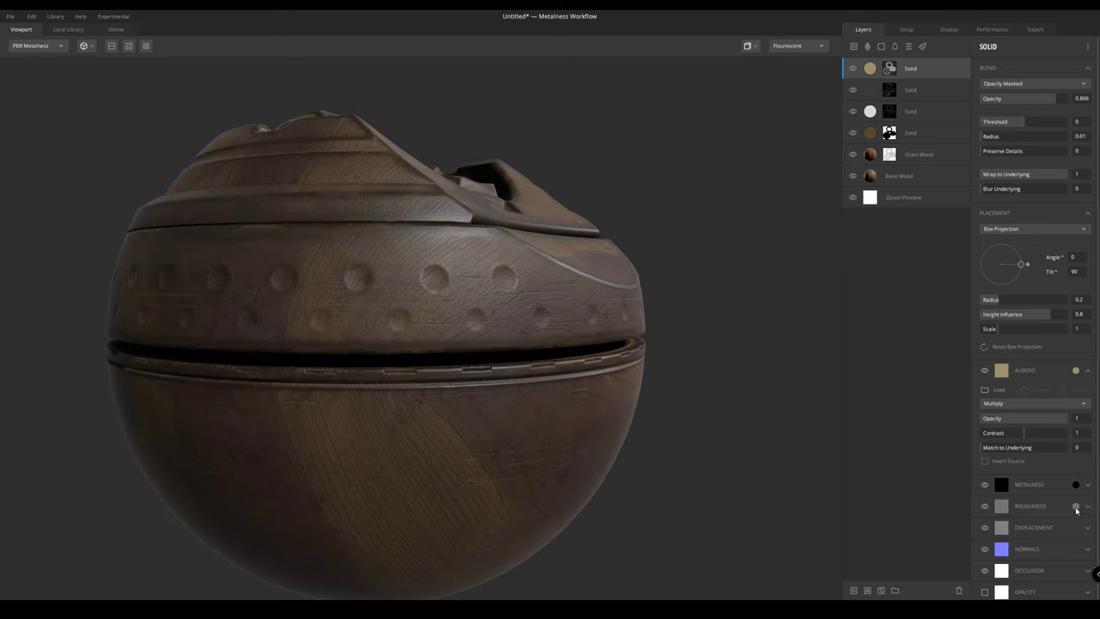
Set the top Solid layer's roughness color to 6B6B6B, comparing the sheen on the model
{"action": "left_click", "coordinate": [1076, 507]}
{"action": "left_click_drag", "start_coordinate": [820, 277], "coordinate": [814, 276]}
{"action": "left_click_drag", "start_coordinate": [440, 240], "coordinate": [427, 276]}
{"action": "right_click_drag", "start_coordinate": [427, 276], "coordinate": [504, 277], "text": "shift"}
{"action": "left_click_drag", "start_coordinate": [816, 277], "coordinate": [820, 276]}
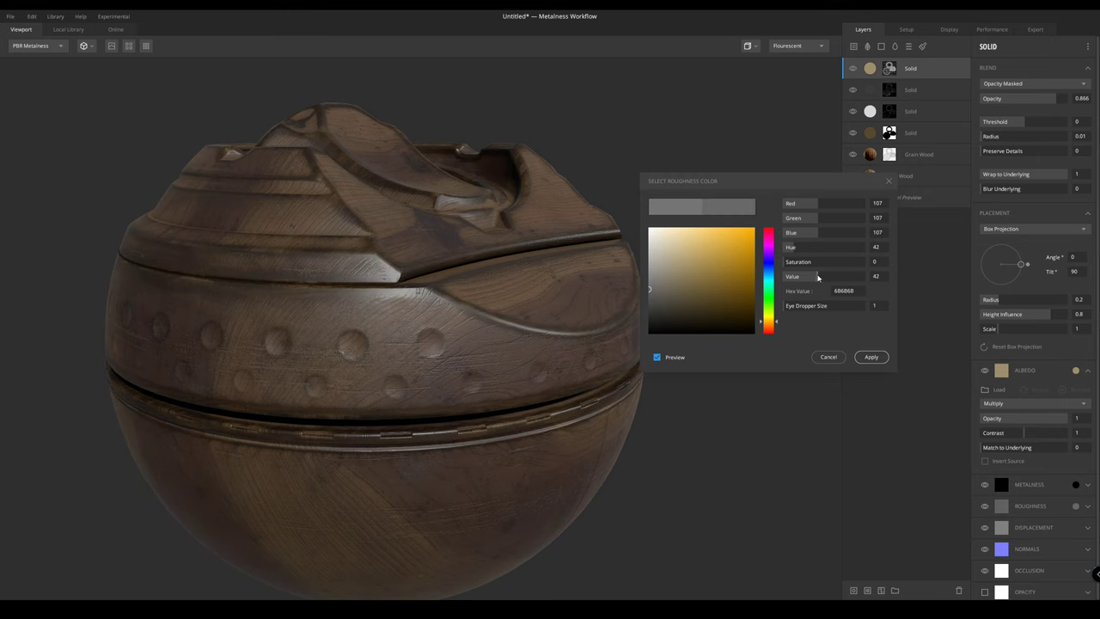
{"action": "left_click", "coordinate": [871, 357]}
Set the Curvature component in the top Solid layer's mask to Multiply blending over the Base Wood map
{"action": "left_click_drag", "start_coordinate": [520, 253], "coordinate": [499, 287]}
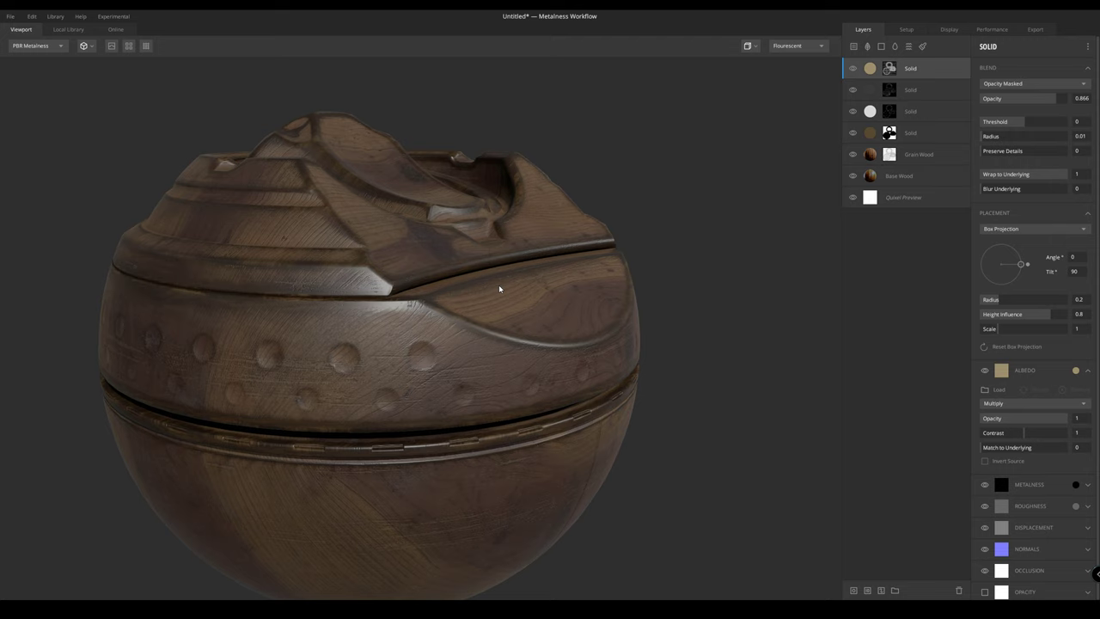
{"action": "left_click_drag", "start_coordinate": [516, 242], "coordinate": [494, 177]}
{"action": "left_click", "coordinate": [886, 71]}
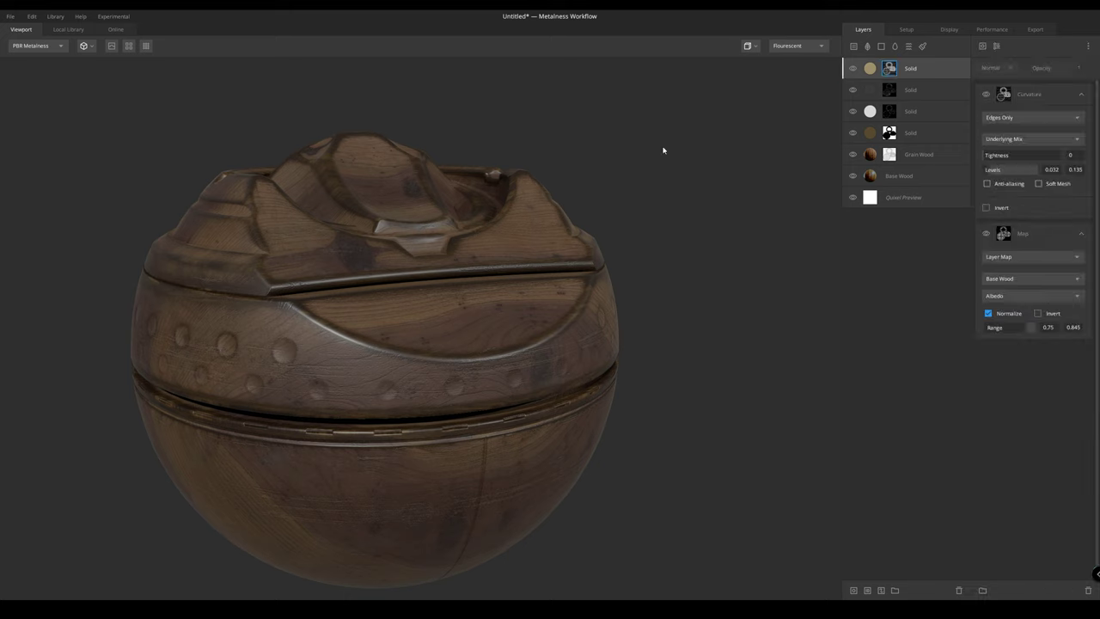
{"action": "left_click_drag", "start_coordinate": [662, 150], "coordinate": [713, 154]}
{"action": "left_click_drag", "start_coordinate": [1023, 331], "coordinate": [1035, 332], "text": "shift"}
{"action": "left_click", "coordinate": [1037, 95]}
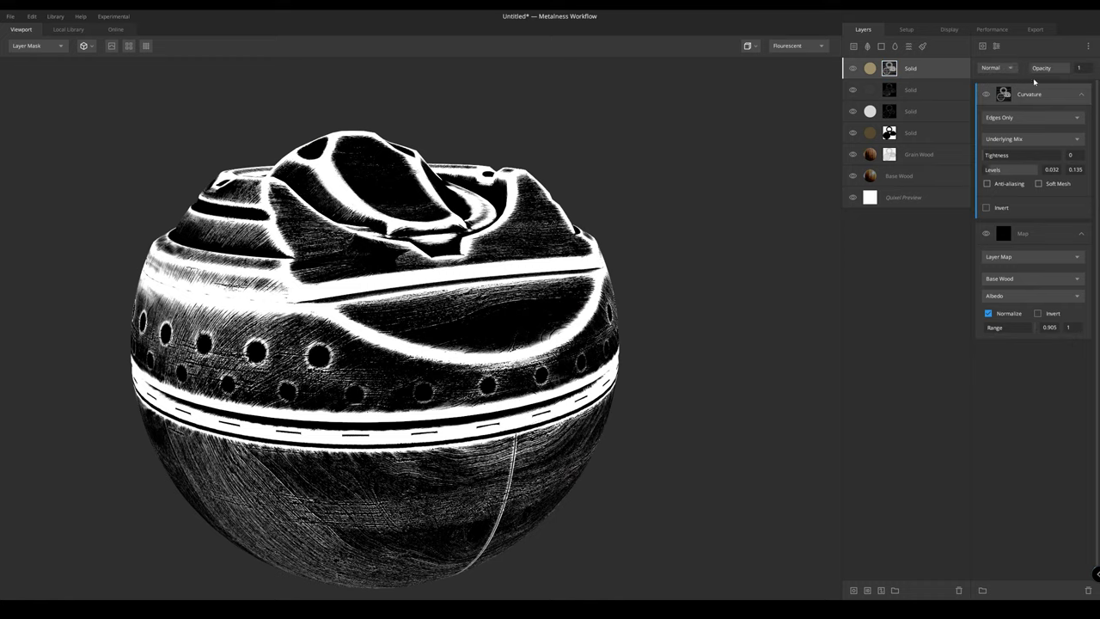
{"action": "left_click", "coordinate": [1014, 67]}
{"action": "left_click", "coordinate": [1003, 118]}
{"action": "scroll", "coordinate": [545, 255], "scroll_direction": "up", "scroll_amount": 2}
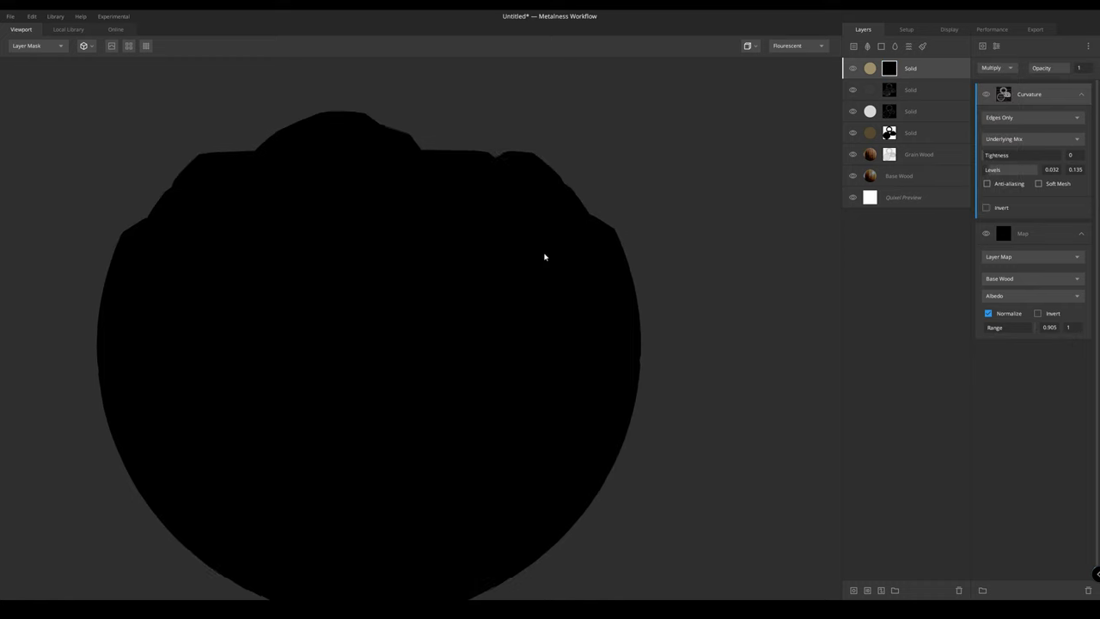
Shift the mask's Base Wood map range to 0.681 and 0.776, checking the mask and the shaded model
{"action": "mouse_move", "coordinate": [1034, 330]}
{"action": "left_mouse_down", "text": "shift"}
{"action": "mouse_move", "coordinate": [984, 340]}
{"action": "mouse_move", "coordinate": [1024, 327]}
{"action": "left_mouse_up", "text": "shift"}
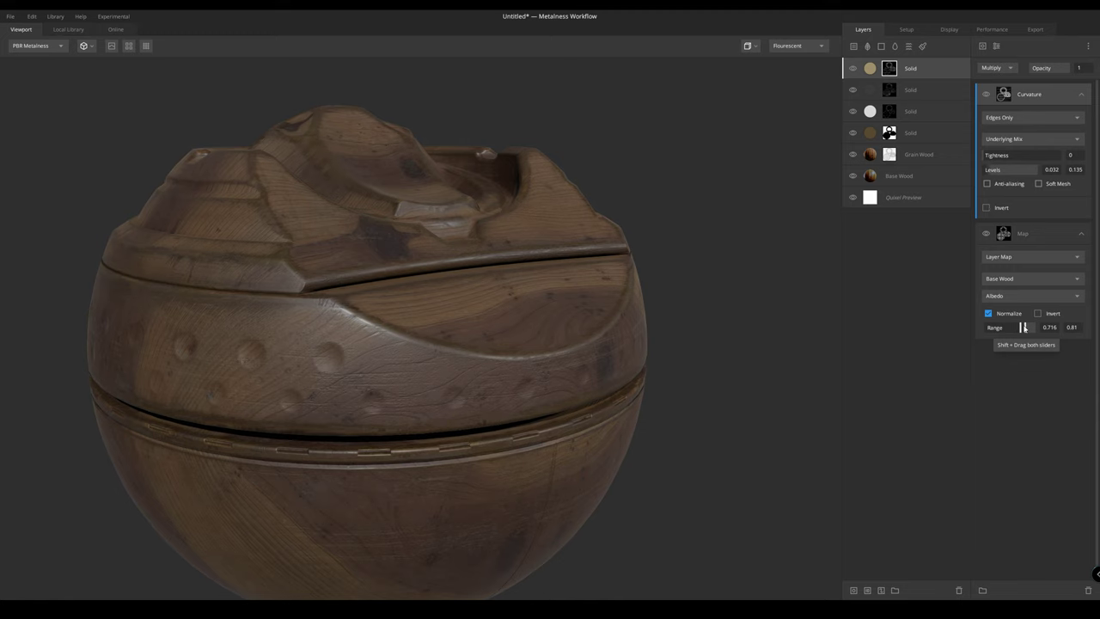
{"action": "left_click_drag", "start_coordinate": [602, 284], "coordinate": [634, 269]}
{"action": "key", "text": "c"}
{"action": "key", "text": "m"}
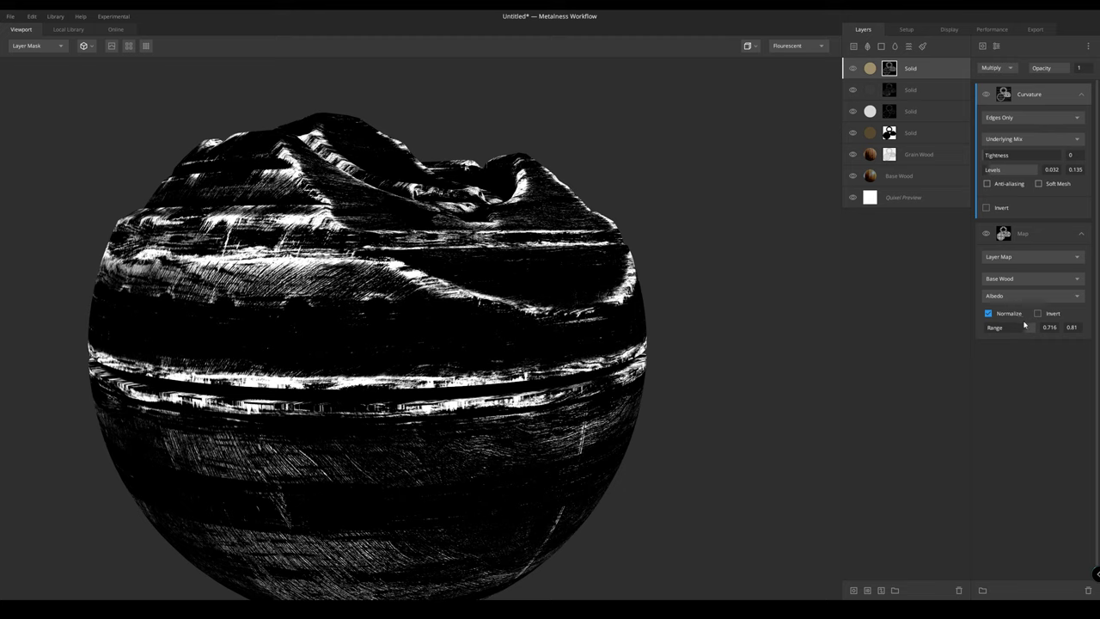
{"action": "left_click_drag", "start_coordinate": [1023, 328], "coordinate": [1021, 327], "text": "shift"}
{"action": "key", "text": "1"}
{"action": "scroll", "coordinate": [421, 261], "scroll_direction": "up", "scroll_amount": 3}
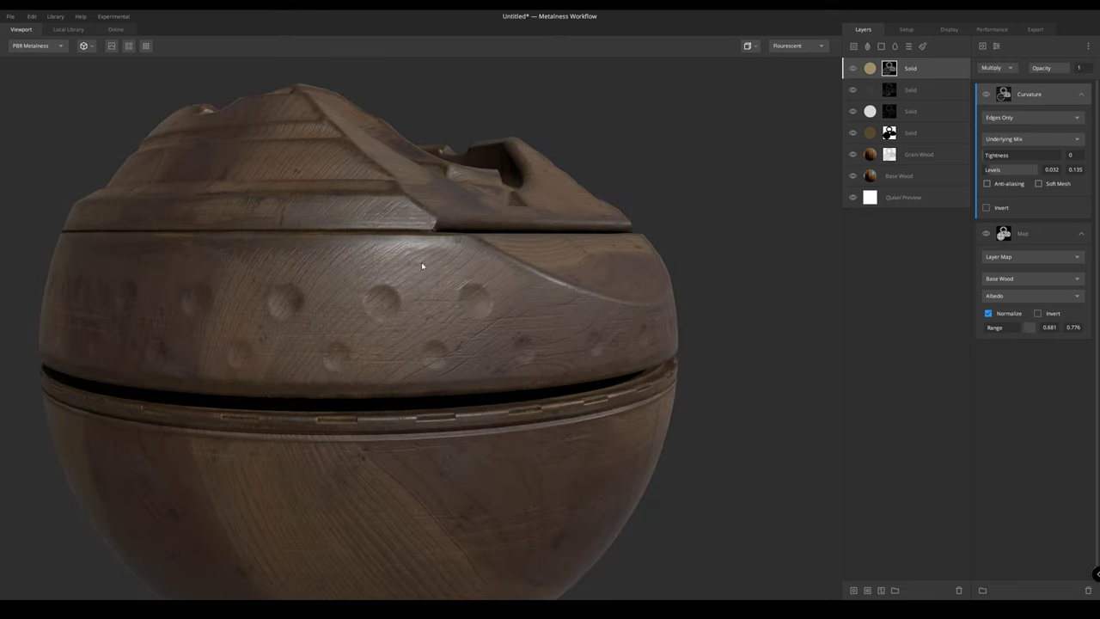
{"action": "mouse_move", "coordinate": [383, 260]}
{"action": "left_mouse_down"}
{"action": "mouse_move", "coordinate": [331, 237]}
{"action": "mouse_move", "coordinate": [401, 229]}
{"action": "mouse_move", "coordinate": [434, 277]}
{"action": "mouse_move", "coordinate": [704, 279]}
{"action": "mouse_move", "coordinate": [523, 237]}
{"action": "mouse_move", "coordinate": [222, 242]}
{"action": "left_mouse_up"}
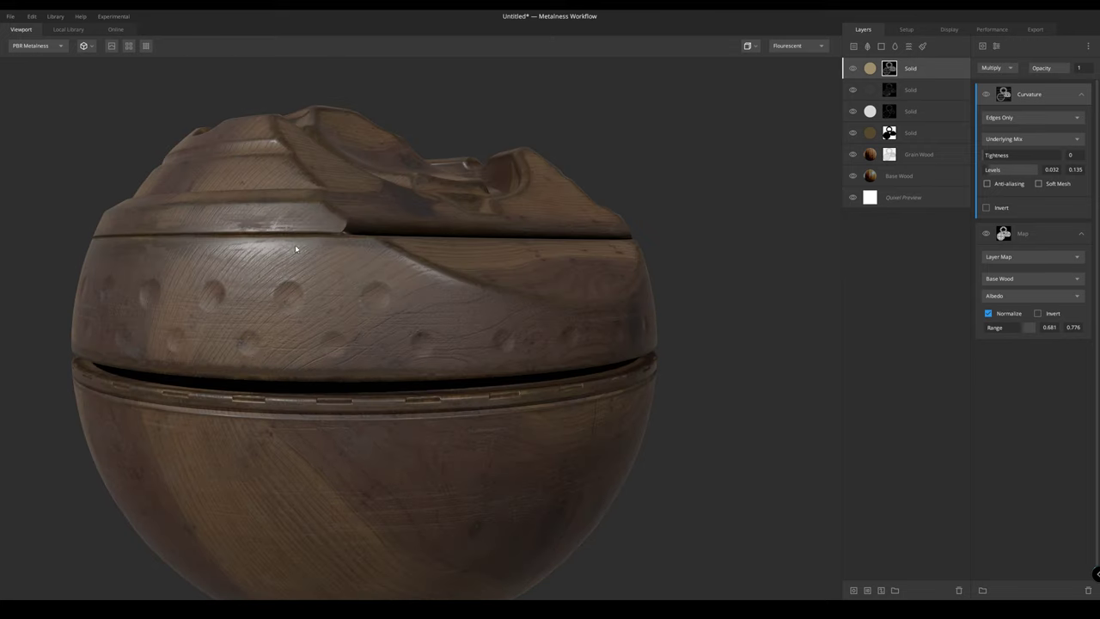
{"action": "left_click_drag", "start_coordinate": [295, 247], "coordinate": [270, 229]}
{"action": "mouse_move", "coordinate": [352, 232]}
{"action": "left_mouse_down"}
{"action": "mouse_move", "coordinate": [369, 236]}
{"action": "mouse_move", "coordinate": [212, 255]}
{"action": "mouse_move", "coordinate": [418, 275]}
{"action": "mouse_move", "coordinate": [555, 318]}
{"action": "mouse_move", "coordinate": [472, 321]}
{"action": "mouse_move", "coordinate": [438, 336]}
{"action": "mouse_move", "coordinate": [516, 349]}
{"action": "mouse_move", "coordinate": [687, 257]}
{"action": "mouse_move", "coordinate": [682, 275]}
{"action": "left_mouse_up"}
Darken the top Solid layer's tan albedo color slightly and check the model under rotated lighting
{"action": "left_click", "coordinate": [938, 70]}
{"action": "left_click", "coordinate": [1076, 370]}
{"action": "left_click_drag", "start_coordinate": [443, 271], "coordinate": [469, 267]}
{"action": "left_click", "coordinate": [874, 355]}
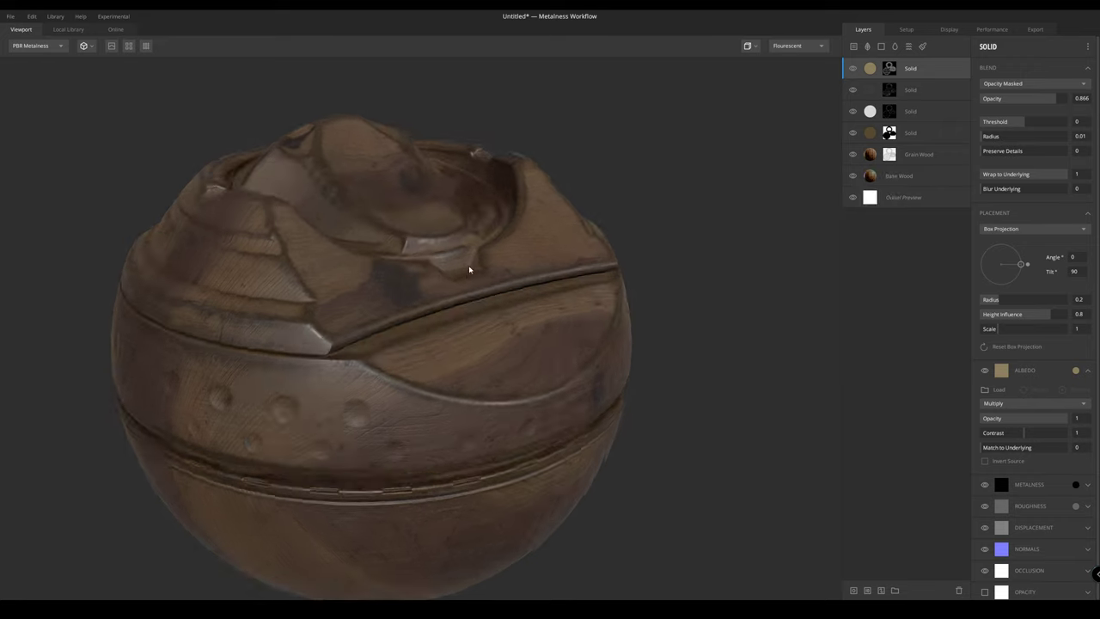
{"action": "right_click_drag", "start_coordinate": [470, 267], "coordinate": [316, 262]}
{"action": "left_click_drag", "start_coordinate": [316, 262], "coordinate": [365, 343]}
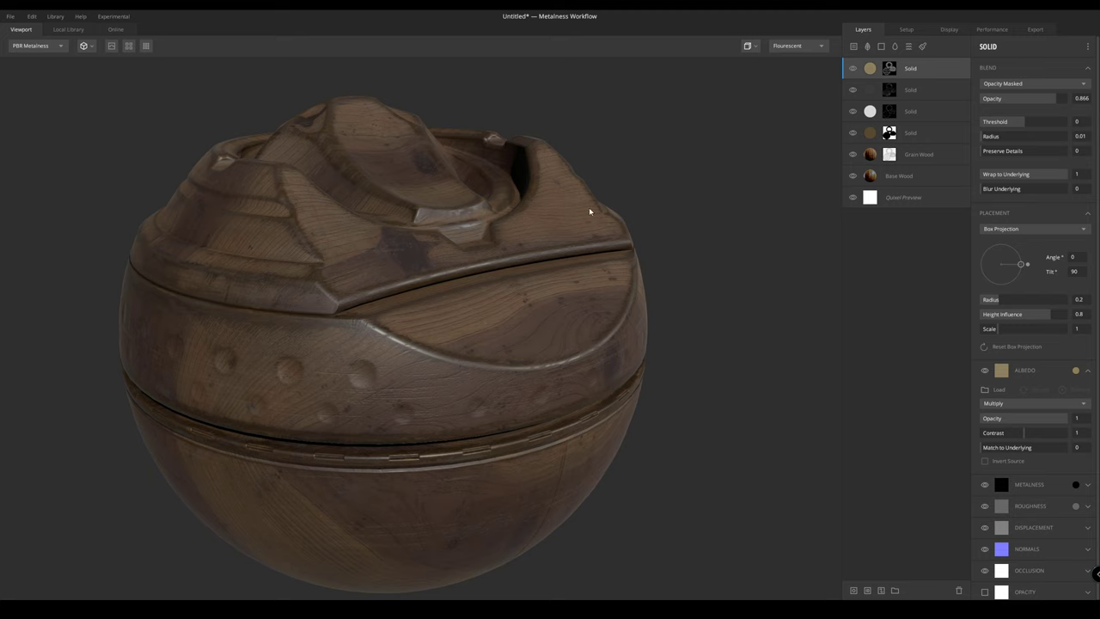
Set the Grain Wood layer's normals strength to 1.3 and inspect the grain on the model
{"action": "left_click", "coordinate": [949, 155]}
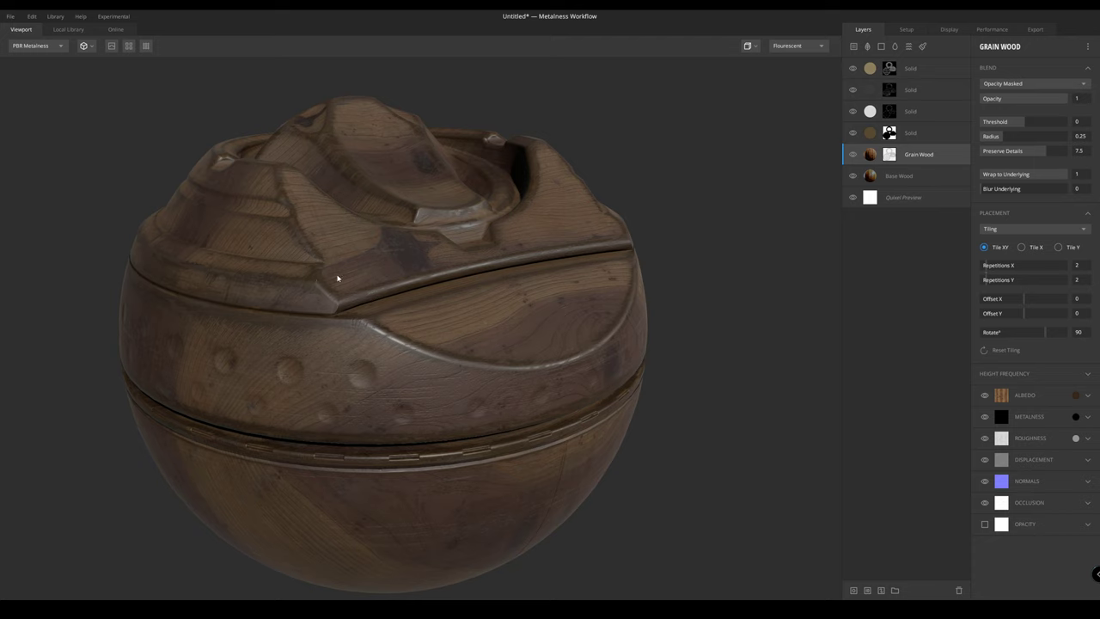
{"action": "left_click_drag", "start_coordinate": [337, 279], "coordinate": [418, 207]}
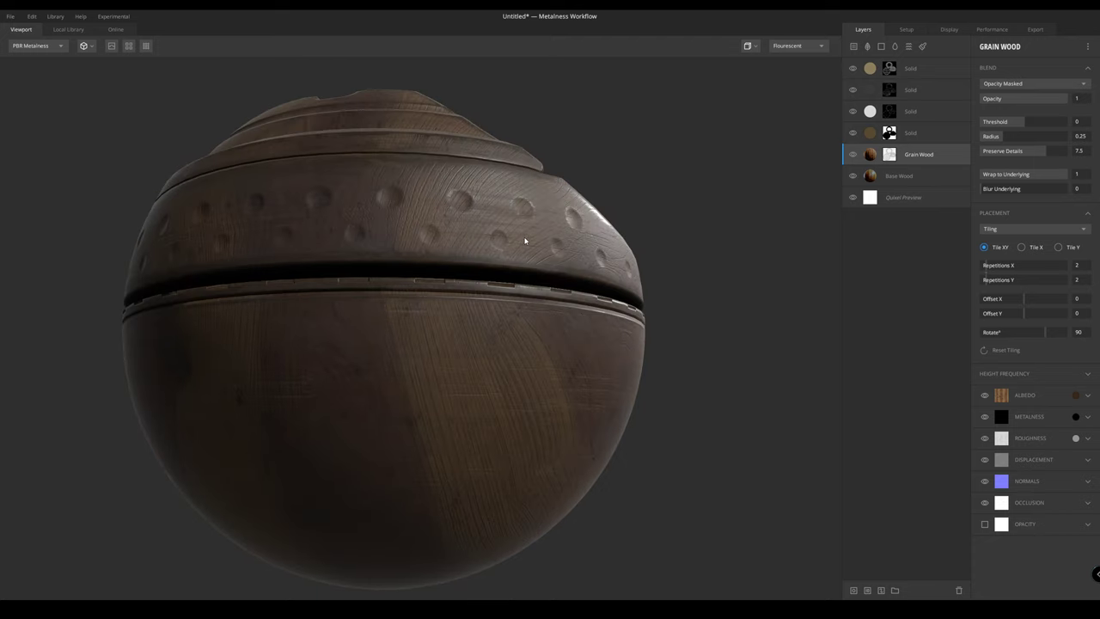
{"action": "left_click_drag", "start_coordinate": [507, 215], "coordinate": [363, 260]}
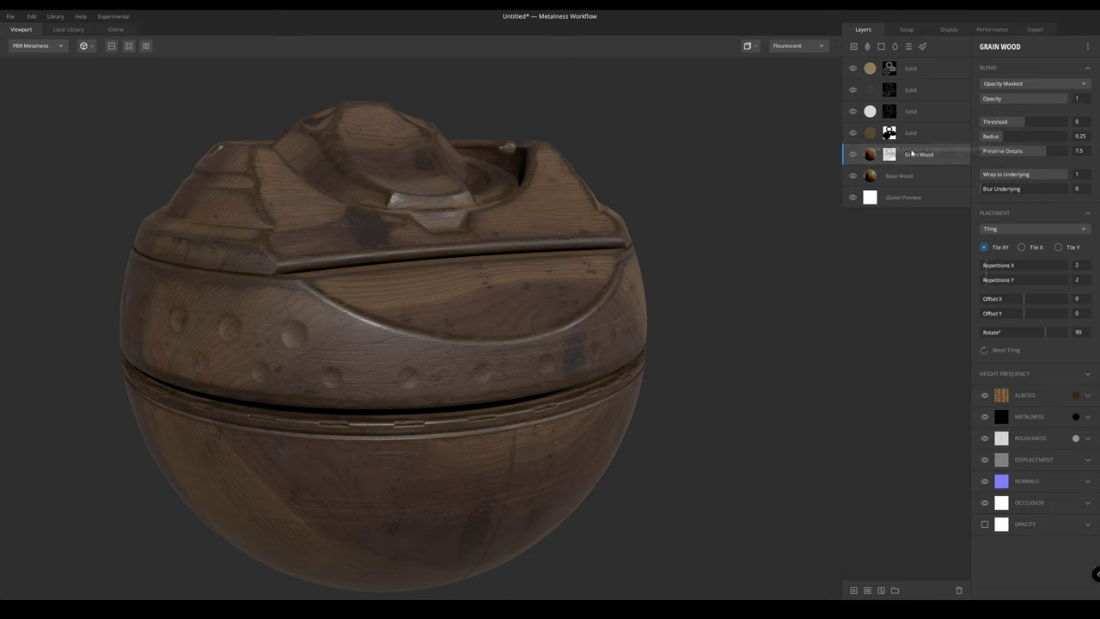
{"action": "left_click", "coordinate": [1059, 487]}
{"action": "scroll", "coordinate": [1057, 486], "scroll_direction": "down", "scroll_amount": 1}
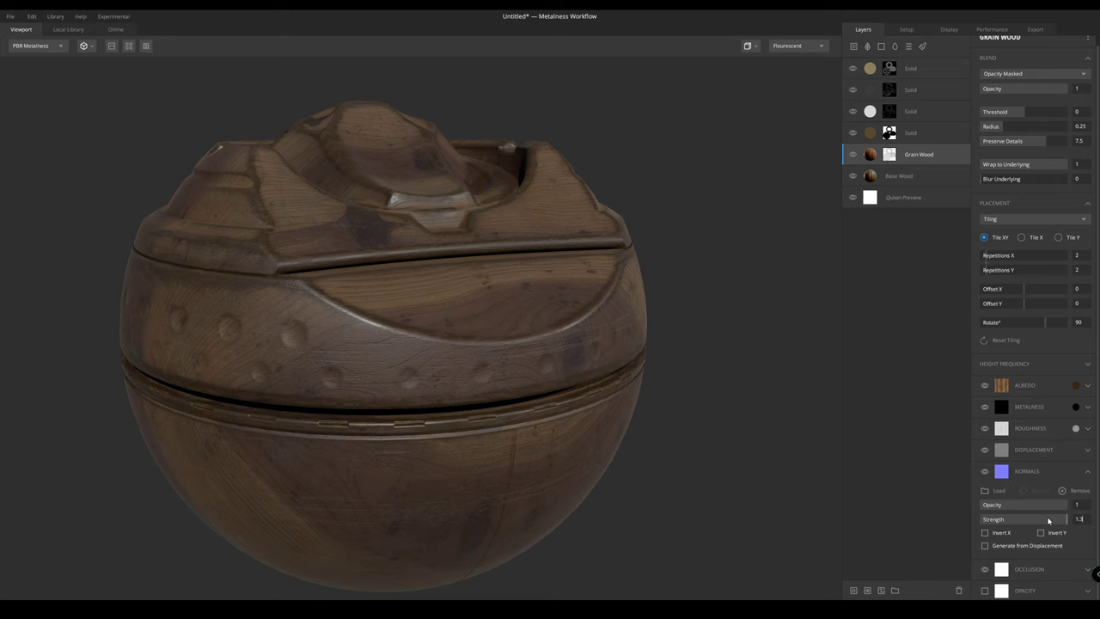
{"action": "left_click_drag", "start_coordinate": [280, 422], "coordinate": [366, 388]}
{"action": "scroll", "coordinate": [373, 357], "scroll_direction": "up", "scroll_amount": 3}
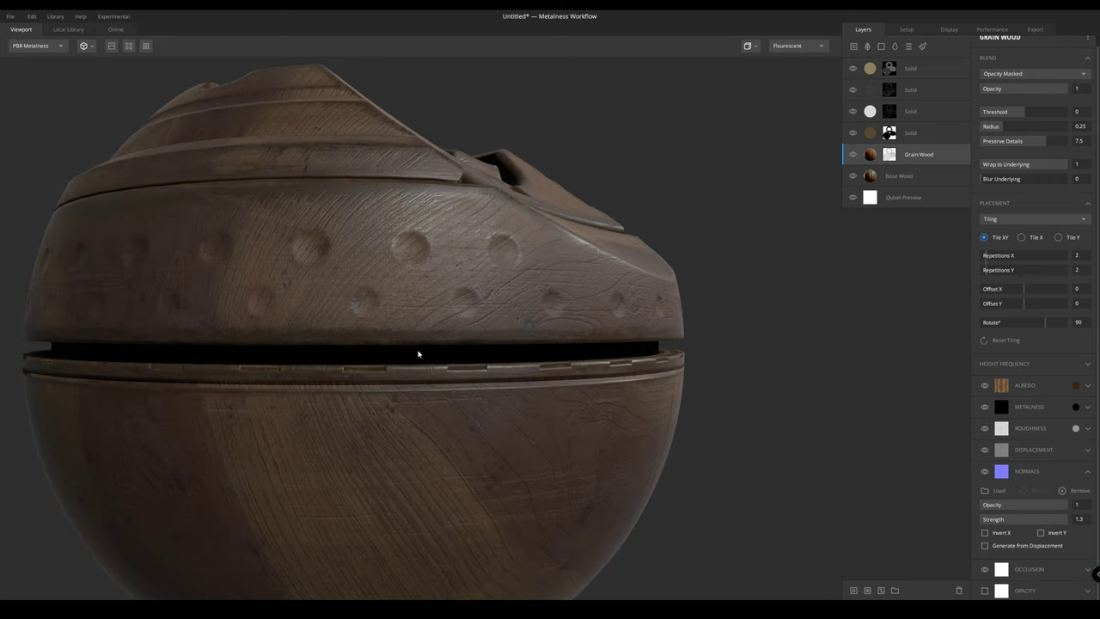
Compare Grain Wood normals strengths of 1 and 1.3 in the Normal and shaded views, keeping 1.3
{"action": "key", "text": "c"}
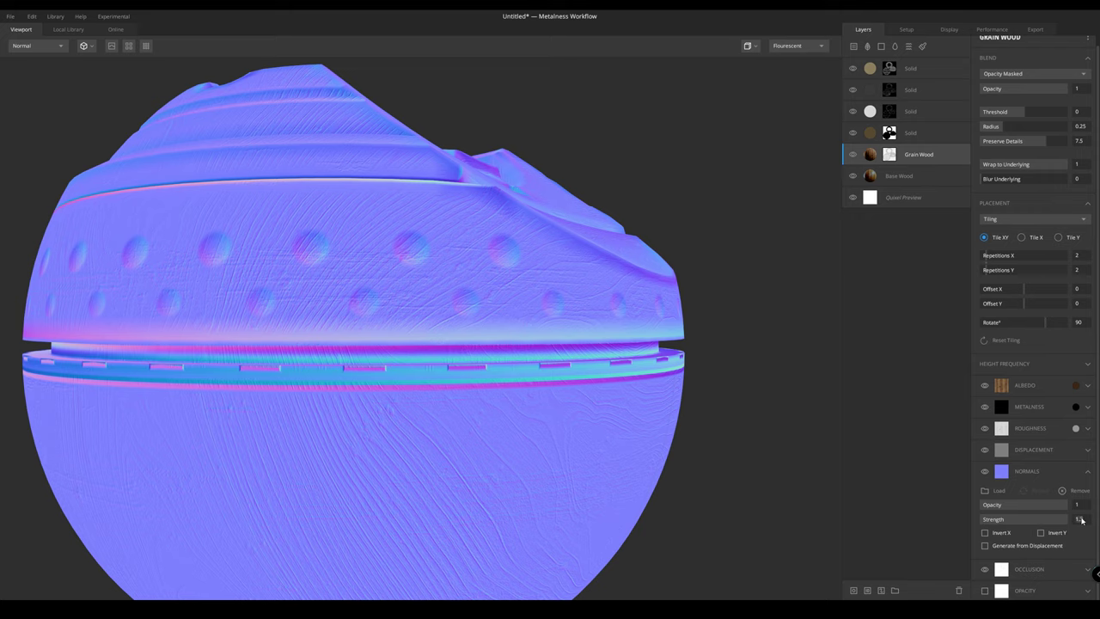
{"action": "scroll", "coordinate": [435, 404], "scroll_direction": "up", "scroll_amount": 5}
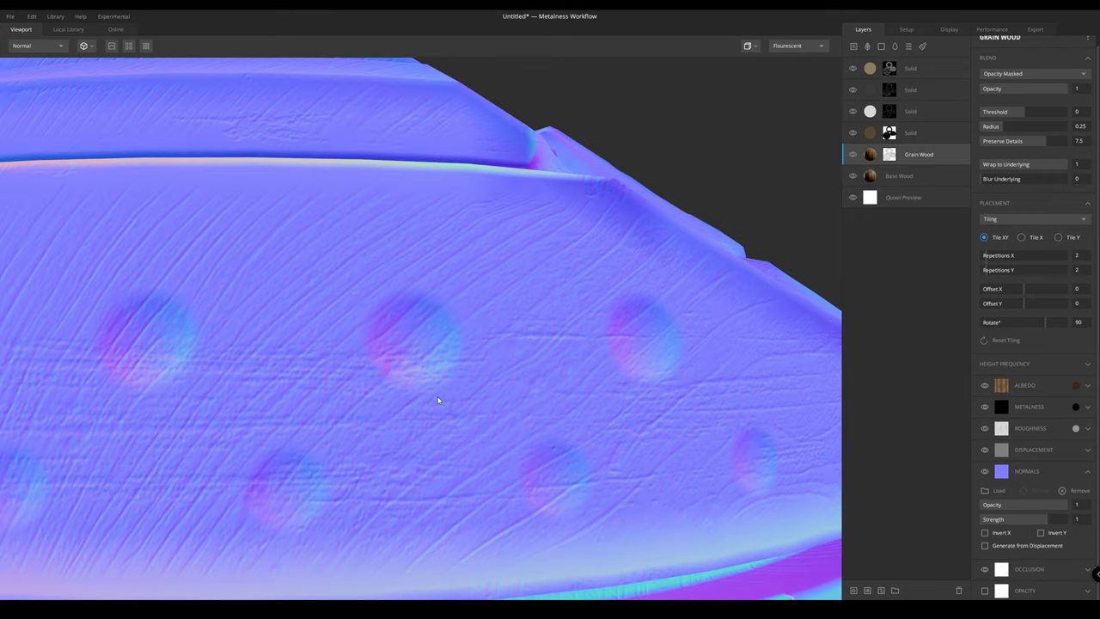
{"action": "left_click_drag", "start_coordinate": [1070, 523], "coordinate": [1081, 521]}
{"action": "scroll", "coordinate": [469, 398], "scroll_direction": "down", "scroll_amount": 5}
{"action": "key", "text": "c"}
{"action": "left_click_drag", "start_coordinate": [471, 386], "coordinate": [421, 306]}
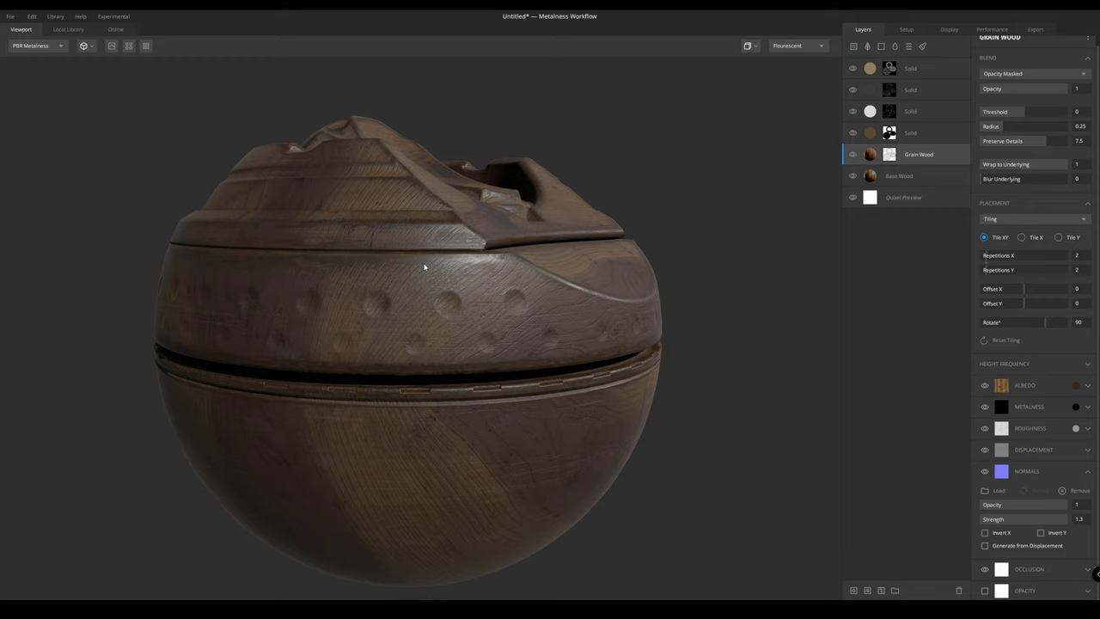
{"action": "left_click_drag", "start_coordinate": [410, 288], "coordinate": [344, 283]}
{"action": "scroll", "coordinate": [344, 283], "scroll_direction": "down", "scroll_amount": 1}
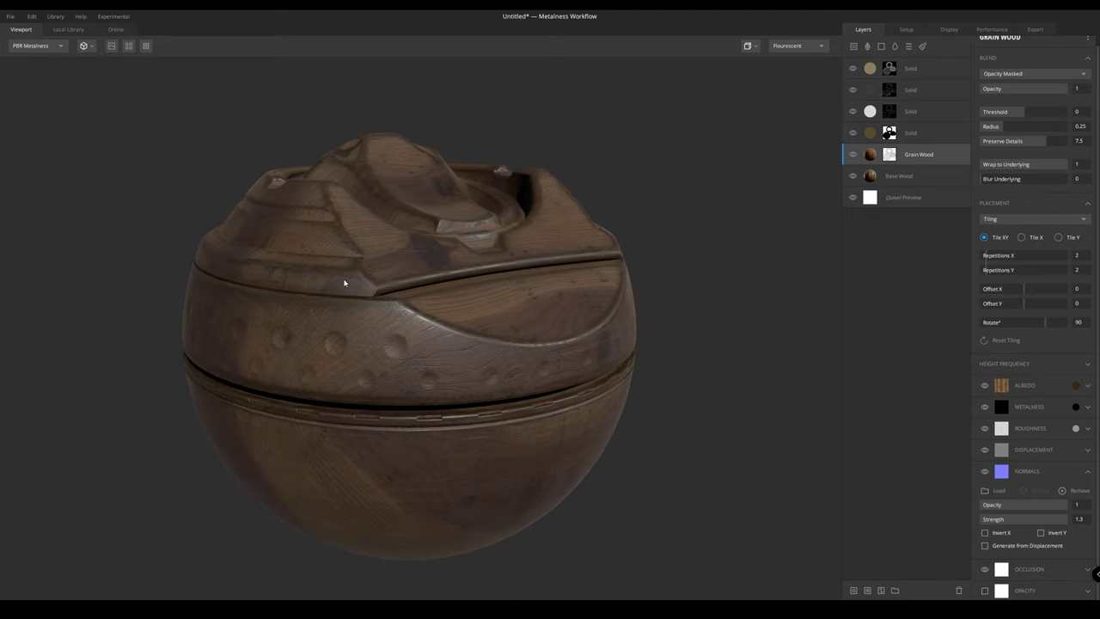
Add a new Solid layer above the tan Solid layer and inspect the surface relief
{"action": "left_click", "coordinate": [942, 68]}
{"action": "left_click_drag", "start_coordinate": [793, 92], "coordinate": [497, 234]}
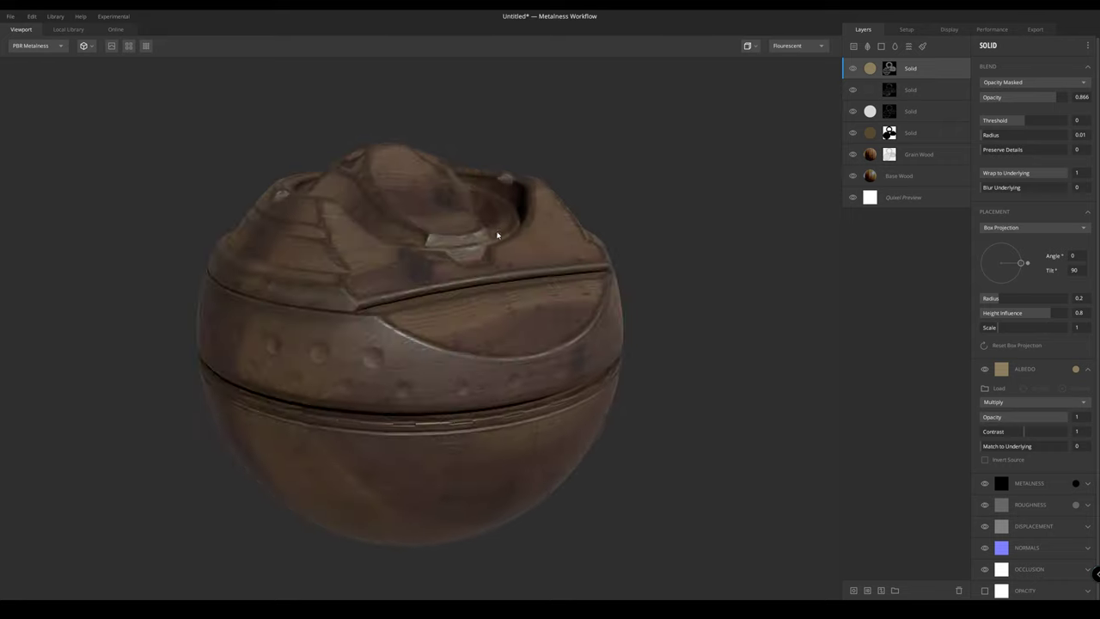
{"action": "left_click", "coordinate": [888, 48]}
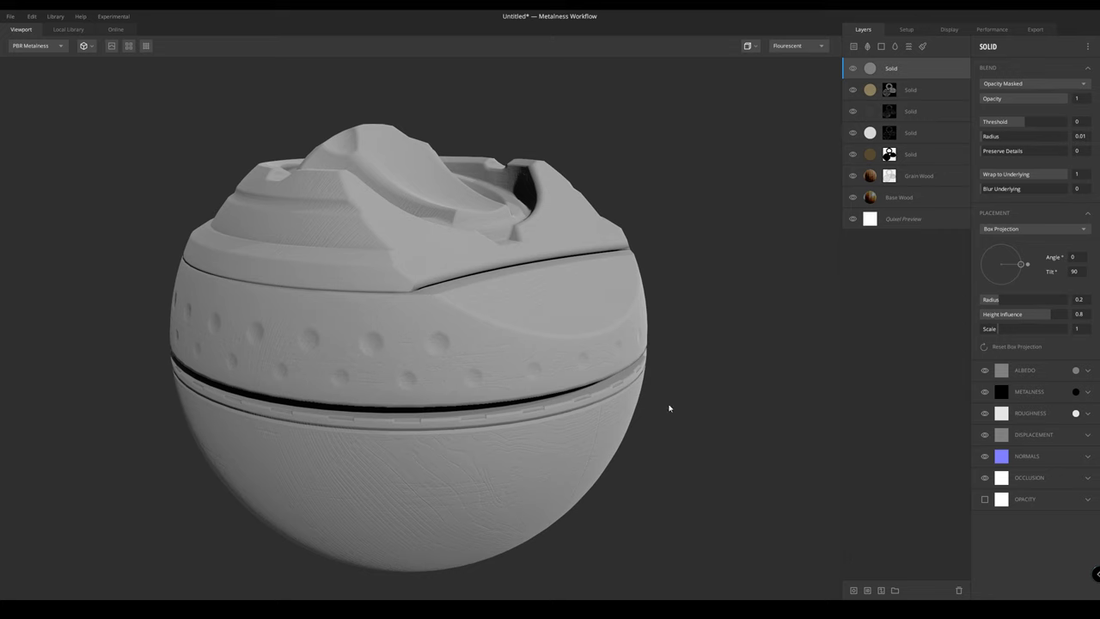
{"action": "left_click_drag", "start_coordinate": [361, 405], "coordinate": [525, 278]}
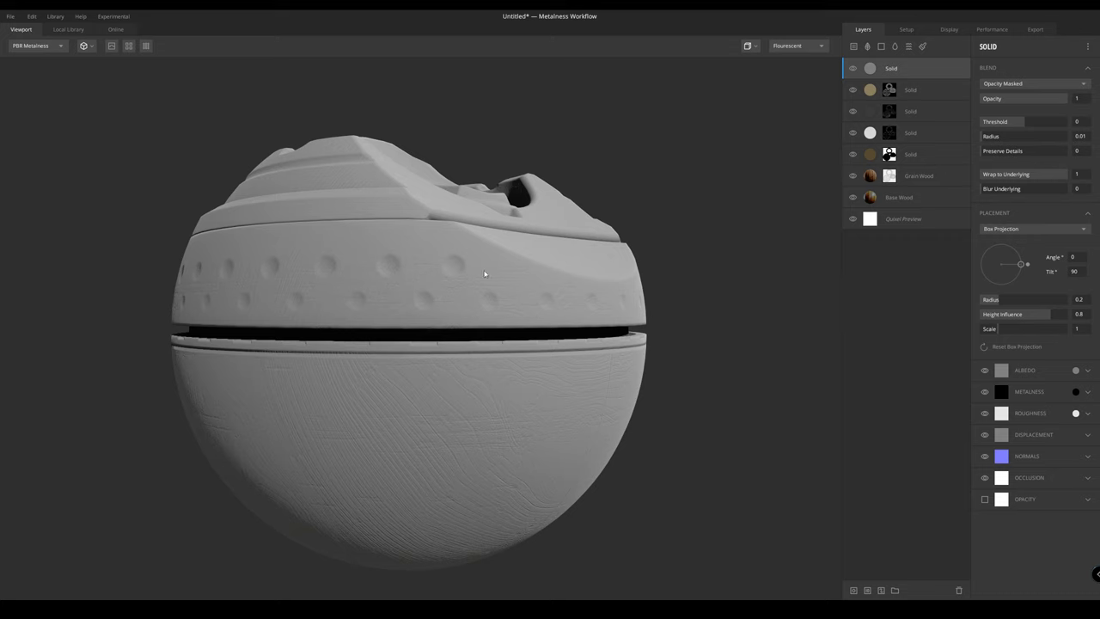
{"action": "left_click_drag", "start_coordinate": [338, 416], "coordinate": [967, 288]}
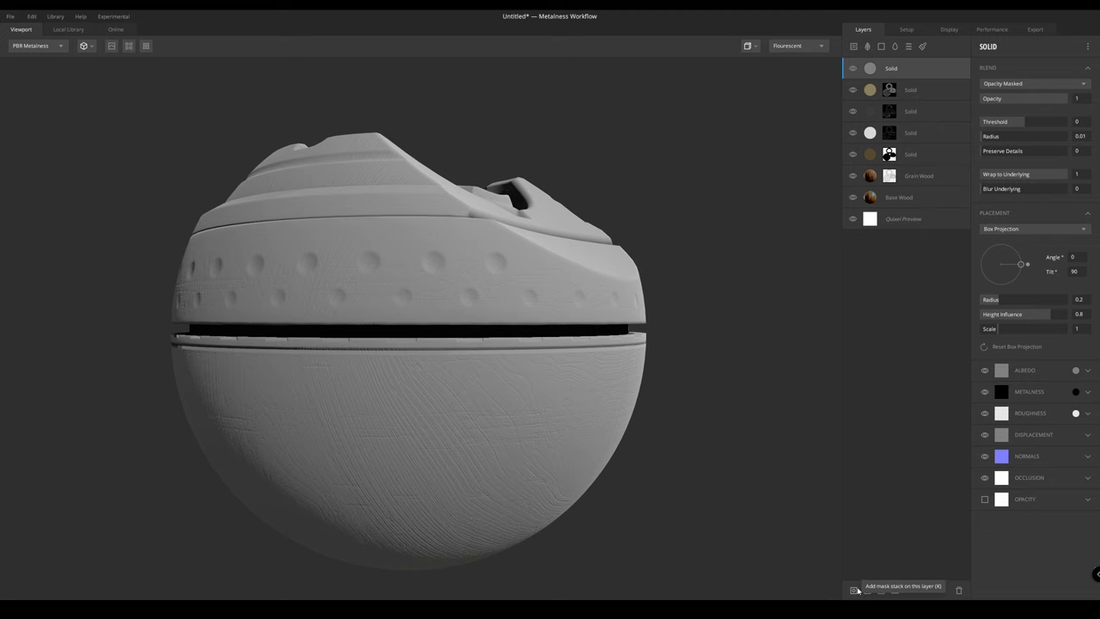
Give the new Solid layer a mask stack with a Curvature component
{"action": "left_click", "coordinate": [855, 589]}
{"action": "left_click", "coordinate": [982, 45]}
{"action": "left_click", "coordinate": [996, 132]}
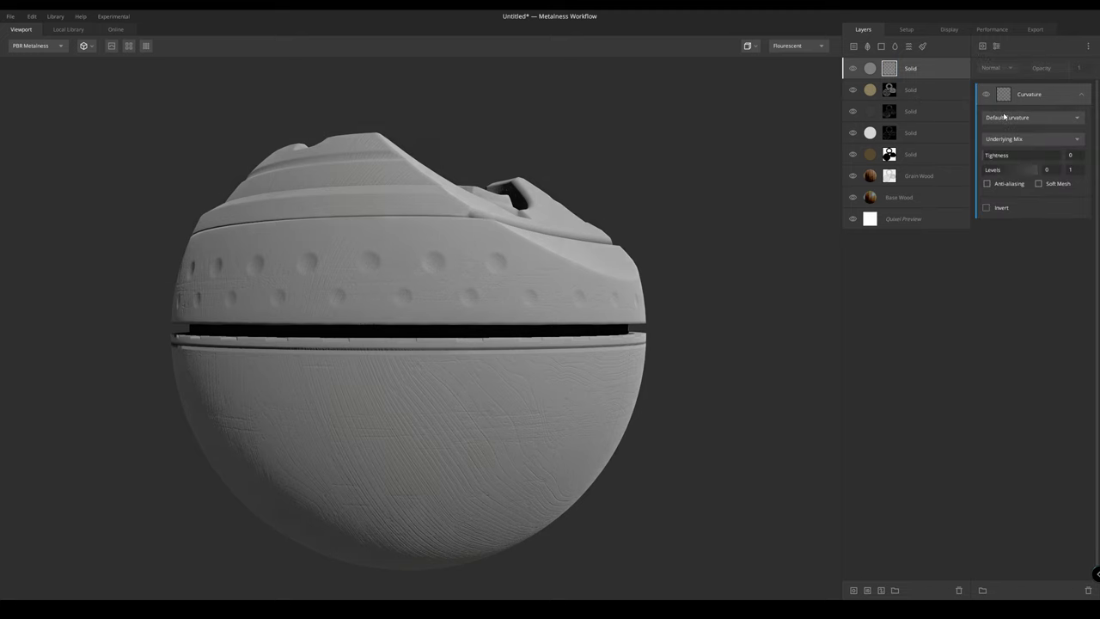
{"action": "left_click_drag", "start_coordinate": [281, 186], "coordinate": [423, 169]}
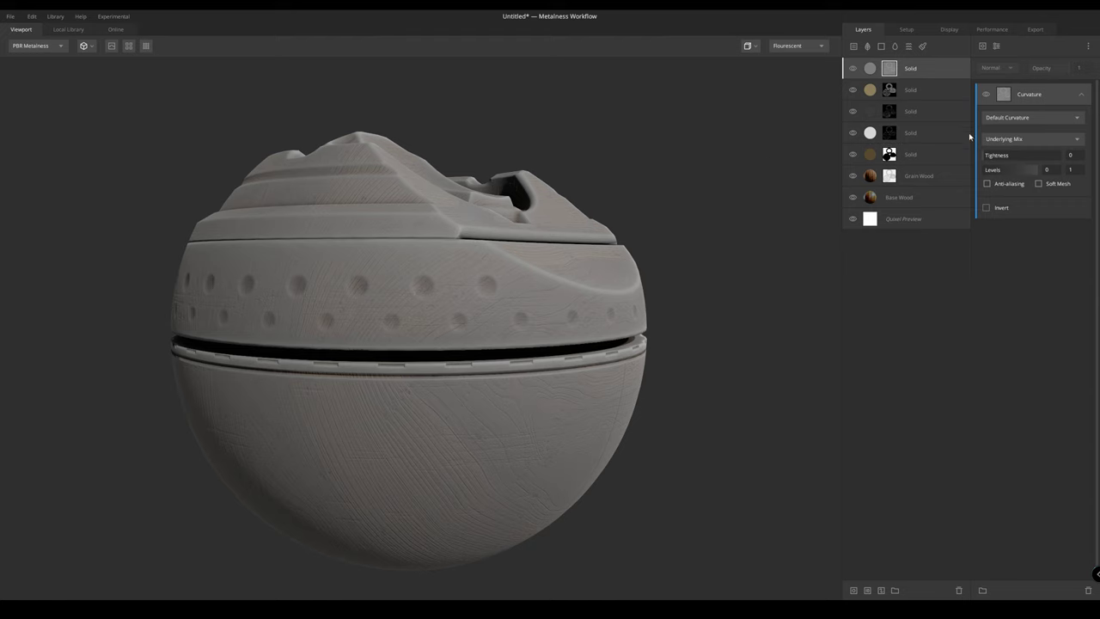
Set the new Curvature component's tightness to 0.635 while viewing the layer mask
{"action": "left_click_drag", "start_coordinate": [988, 157], "coordinate": [1034, 159]}
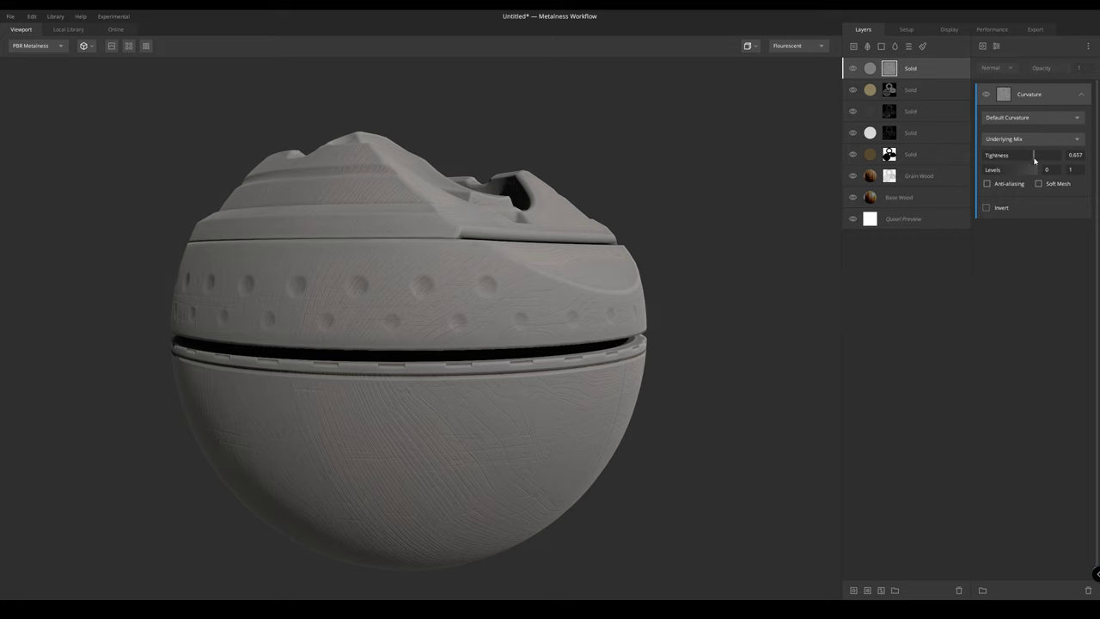
{"action": "left_click_drag", "start_coordinate": [583, 202], "coordinate": [568, 176]}
{"action": "key", "text": "m"}
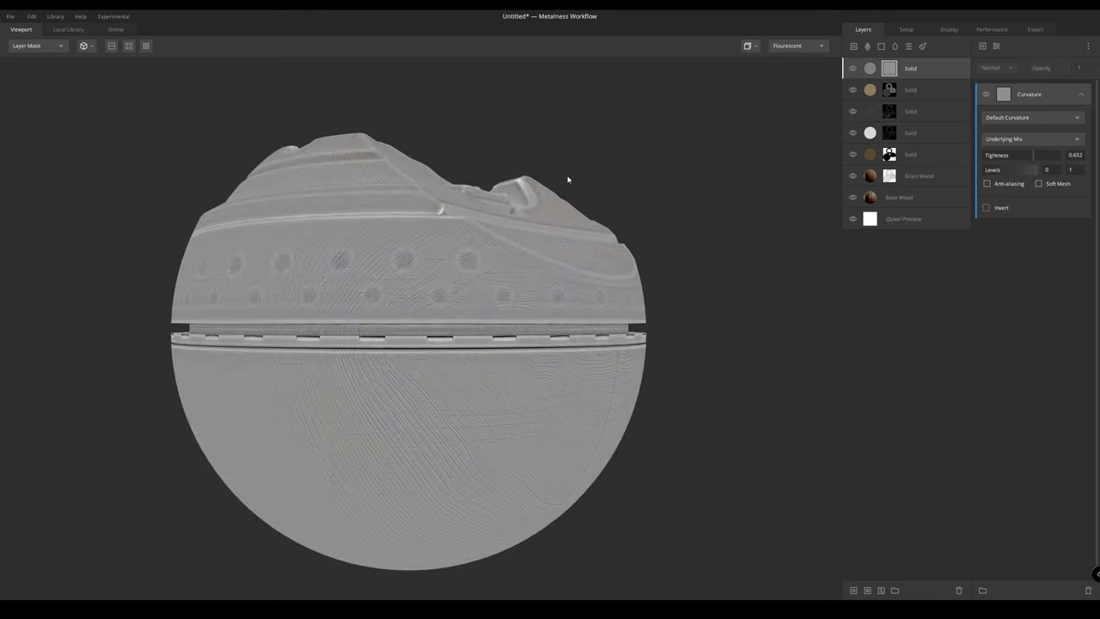
{"action": "mouse_move", "coordinate": [1034, 159]}
{"action": "left_mouse_down"}
{"action": "mouse_move", "coordinate": [1043, 159]}
{"action": "mouse_move", "coordinate": [1033, 167]}
{"action": "left_mouse_up"}
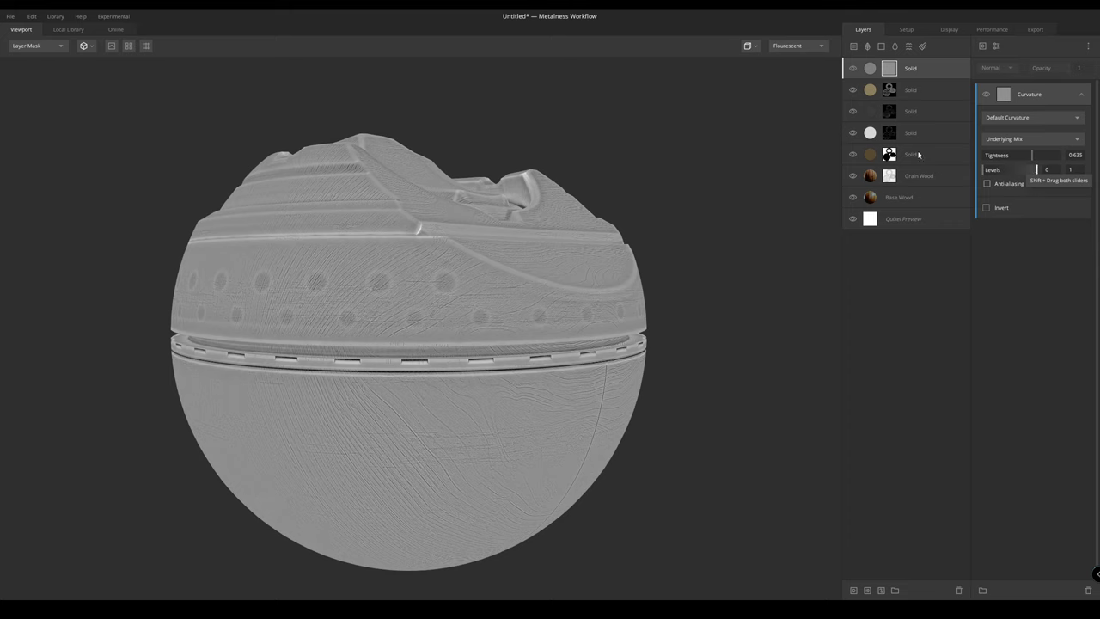
{"action": "mouse_move", "coordinate": [563, 190]}
{"action": "left_mouse_down"}
{"action": "mouse_move", "coordinate": [593, 177]}
{"action": "mouse_move", "coordinate": [574, 176]}
{"action": "left_mouse_up"}
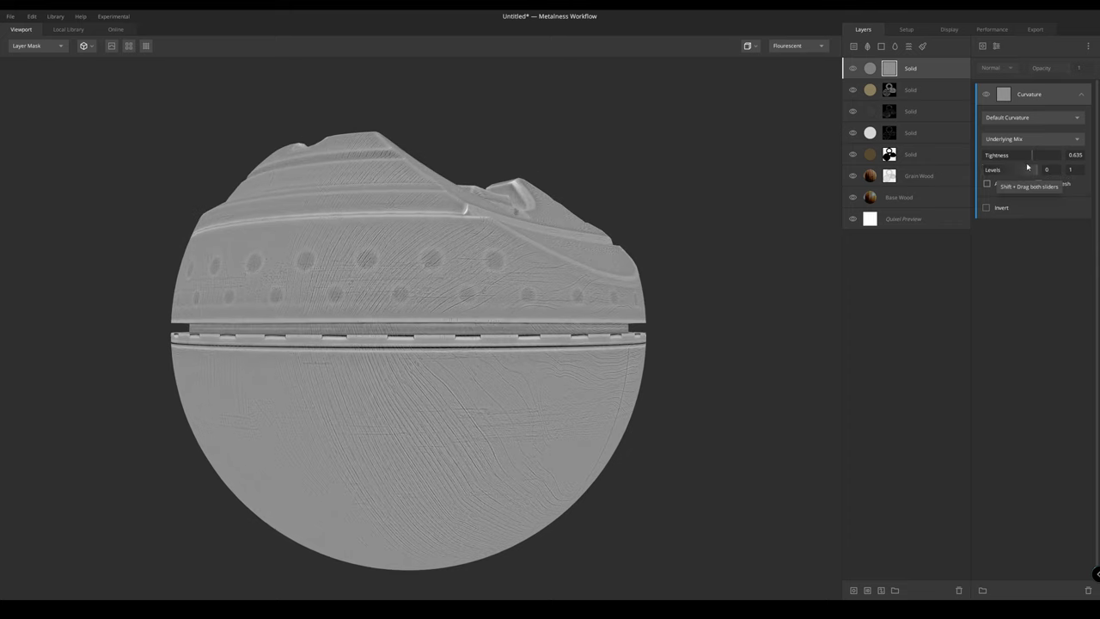
Narrow the Curvature component's levels to 0.516 and 0.579 and inspect the mask's grain detail up close
{"action": "left_click_drag", "start_coordinate": [985, 171], "coordinate": [1011, 172]}
{"action": "left_click_drag", "start_coordinate": [633, 147], "coordinate": [601, 142]}
{"action": "scroll", "coordinate": [601, 142], "scroll_direction": "up", "scroll_amount": 5}
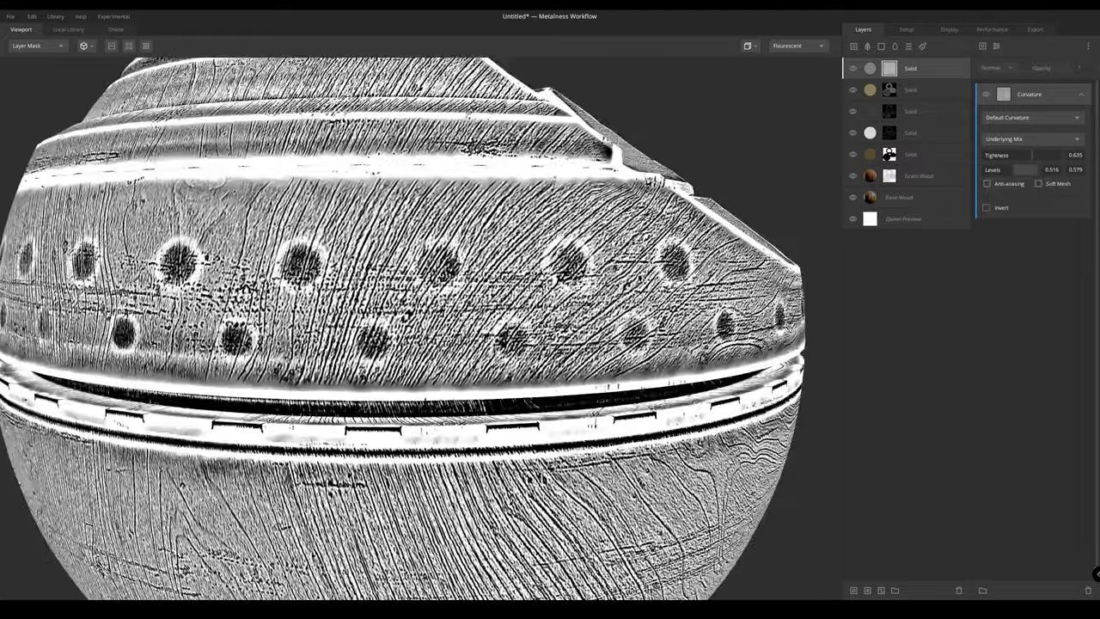
{"action": "scroll", "coordinate": [404, 335], "scroll_direction": "up", "scroll_amount": 2}
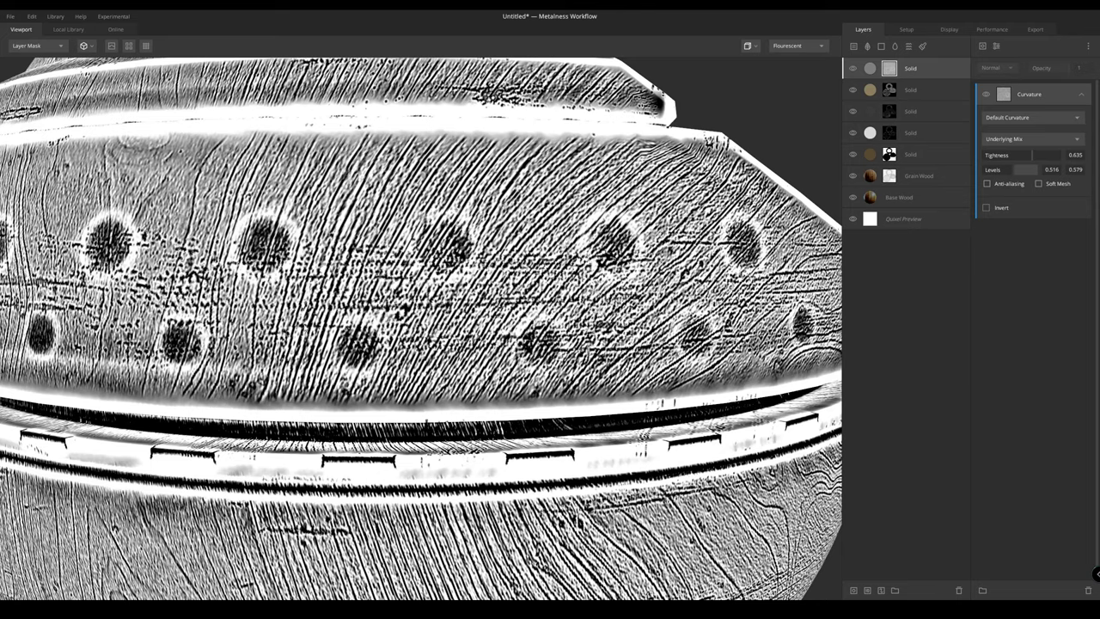
Invert the Curvature component, set its tightness to 0.663 and check the result on the shaded model
{"action": "left_click", "coordinate": [987, 207]}
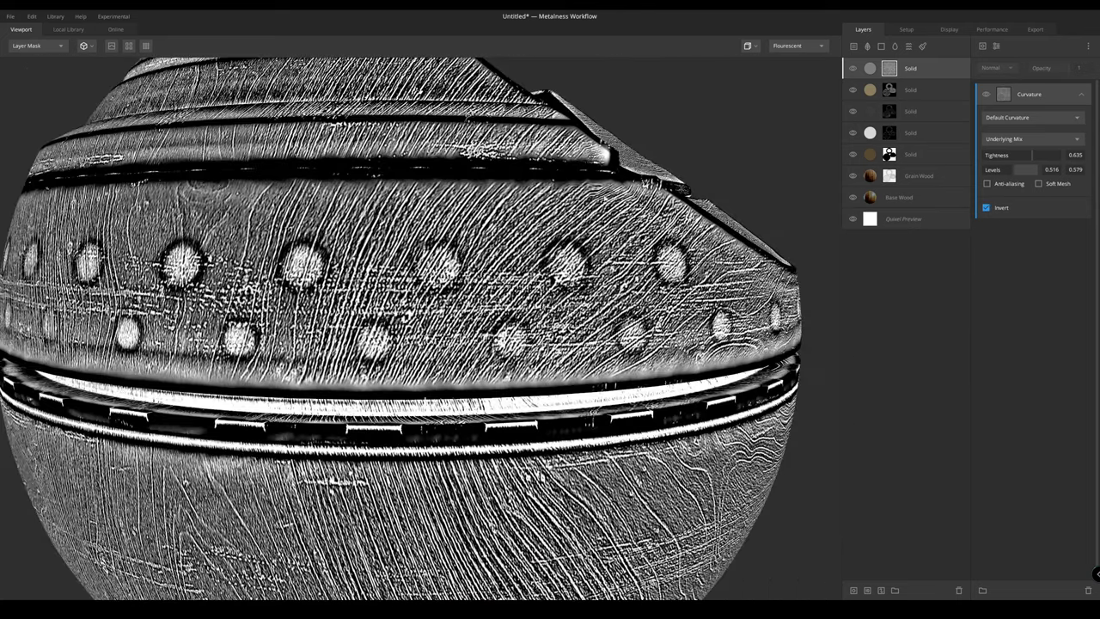
{"action": "scroll", "coordinate": [752, 242], "scroll_direction": "down", "scroll_amount": 2}
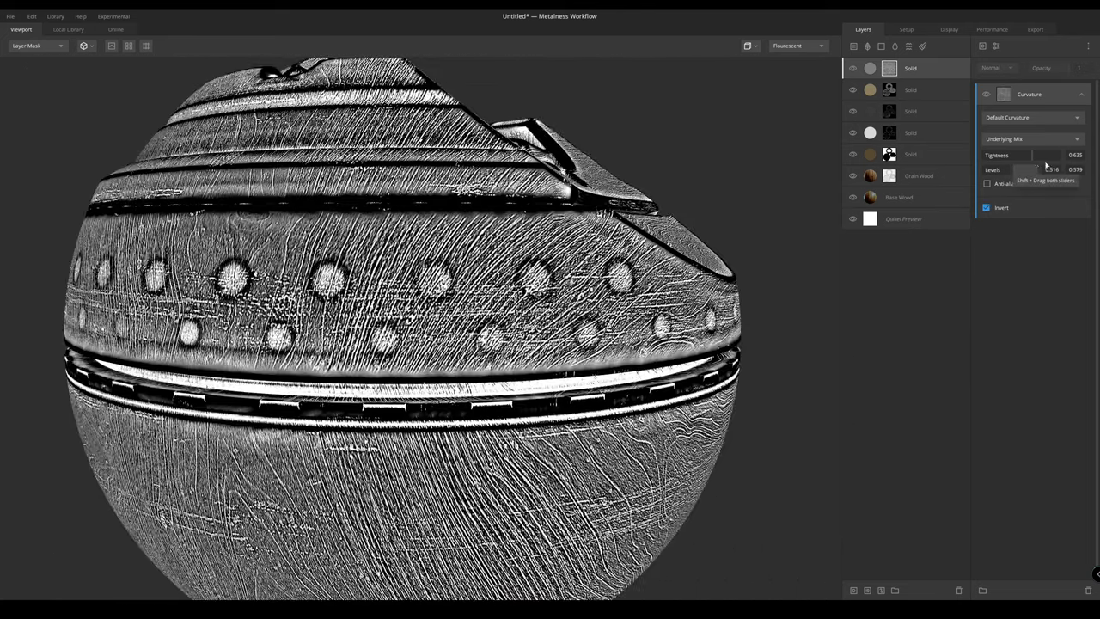
{"action": "mouse_move", "coordinate": [1035, 160]}
{"action": "left_mouse_down"}
{"action": "mouse_move", "coordinate": [1058, 158]}
{"action": "mouse_move", "coordinate": [1034, 156]}
{"action": "left_mouse_up"}
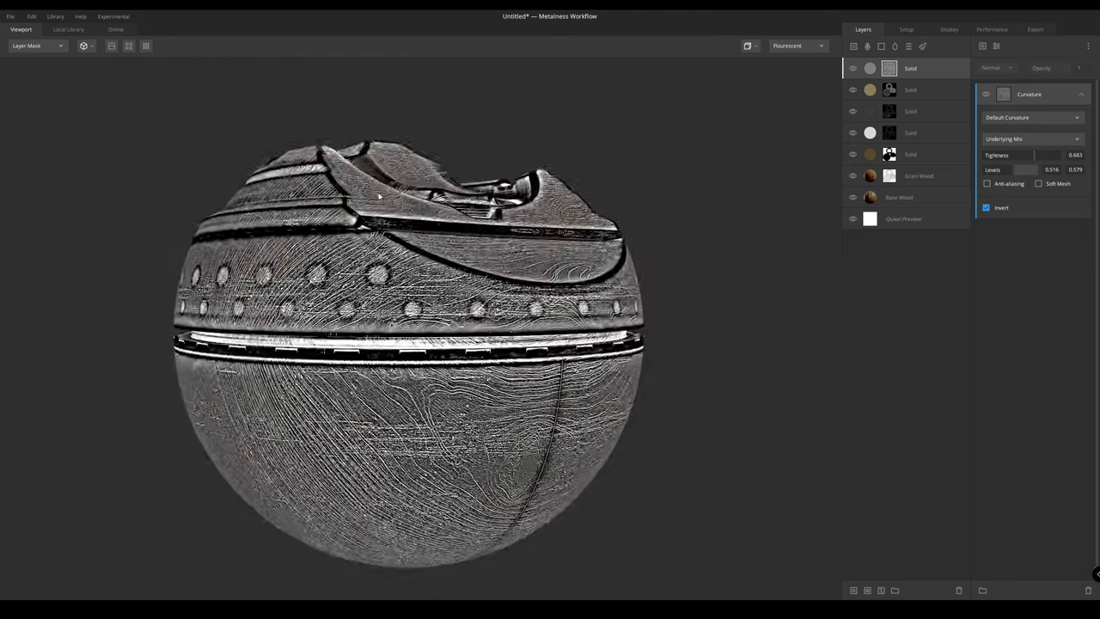
{"action": "left_click_drag", "start_coordinate": [318, 196], "coordinate": [344, 234]}
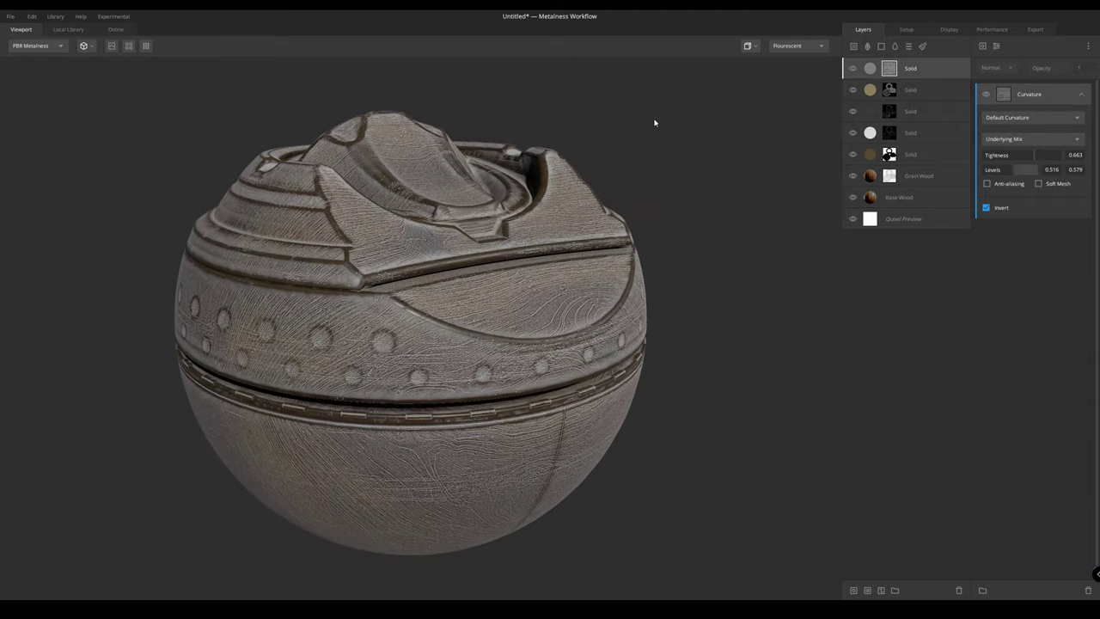
Add a Map component to the new Solid layer's mask, sourced from the Grain Wood layer map
{"action": "left_click", "coordinate": [982, 47]}
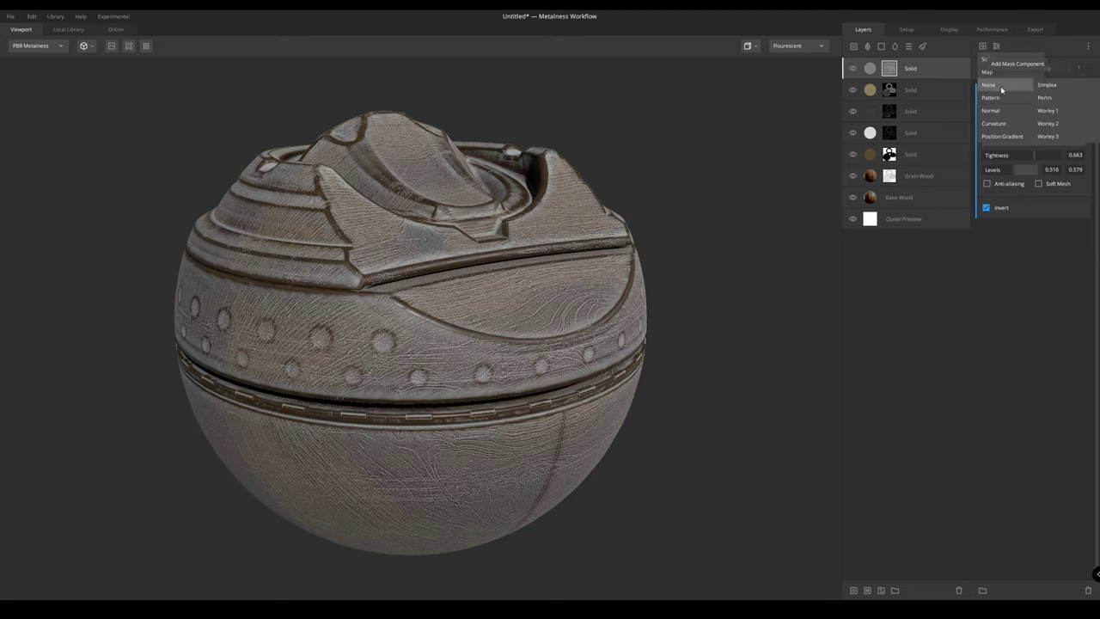
{"action": "left_click", "coordinate": [1001, 74]}
{"action": "left_click", "coordinate": [1027, 116]}
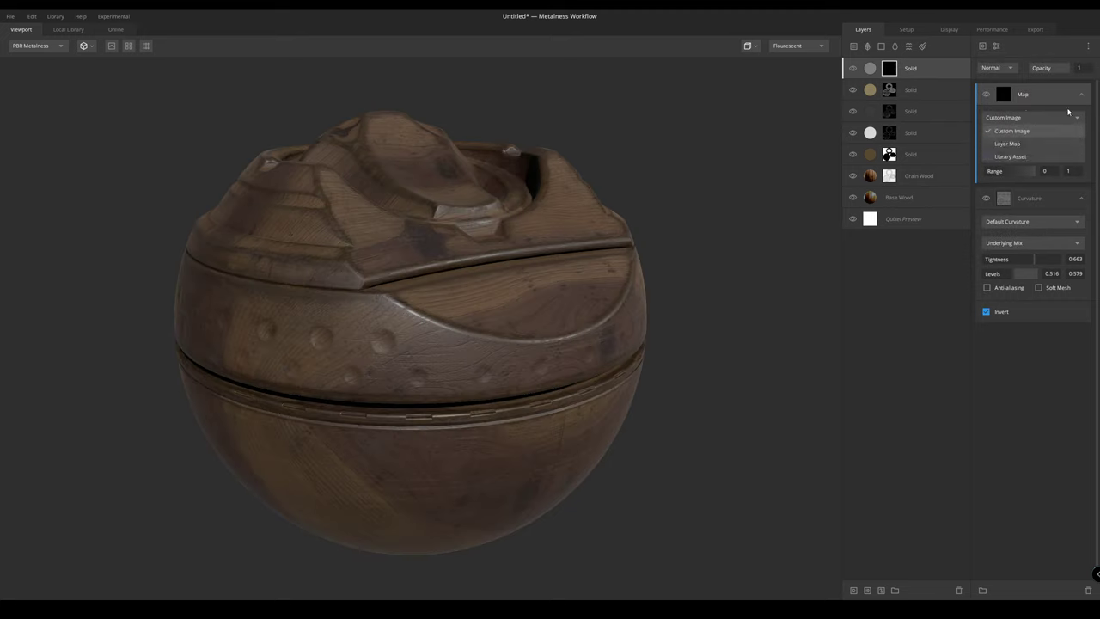
{"action": "left_click", "coordinate": [1018, 144]}
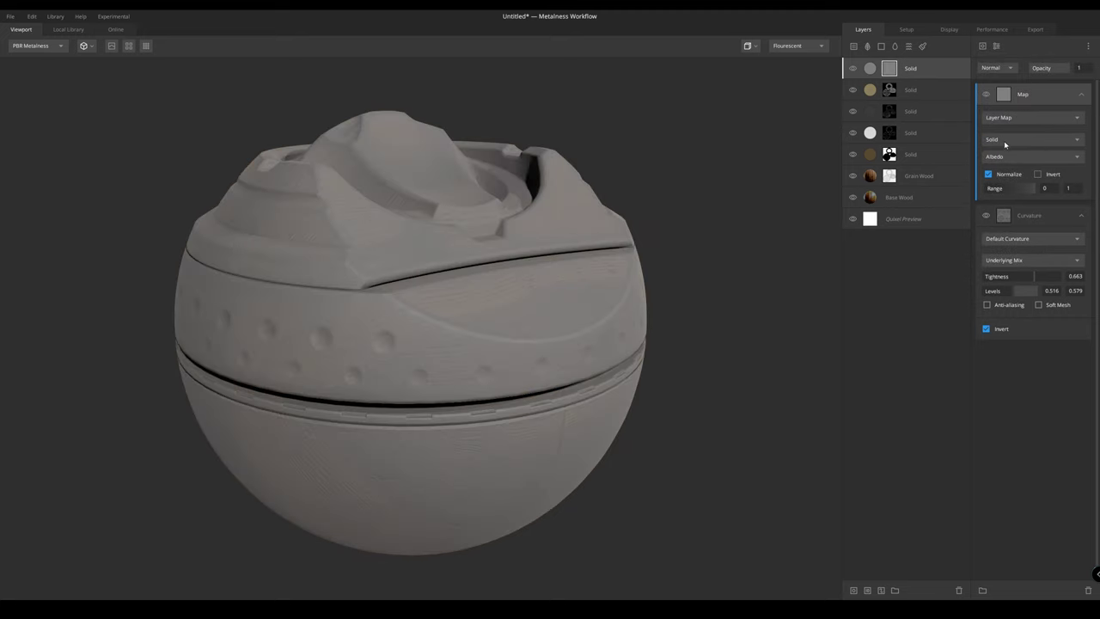
{"action": "left_click", "coordinate": [1004, 140]}
{"action": "left_click", "coordinate": [1030, 226]}
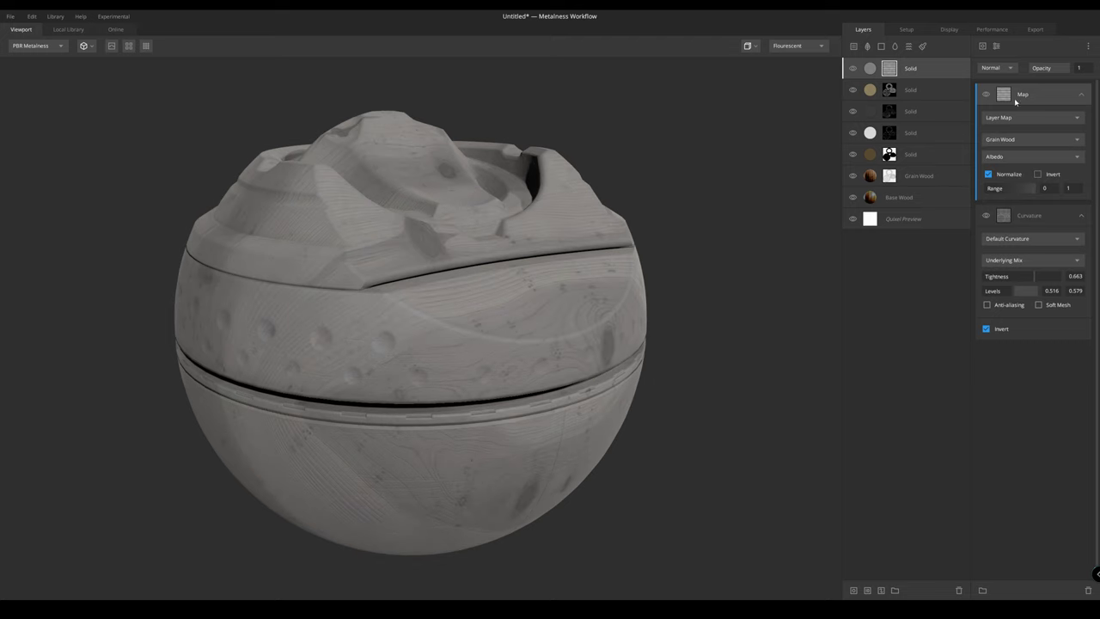
Examine the Grain Wood albedo map's pattern on the shaded model and in the layer mask view
{"action": "left_click_drag", "start_coordinate": [418, 365], "coordinate": [699, 271]}
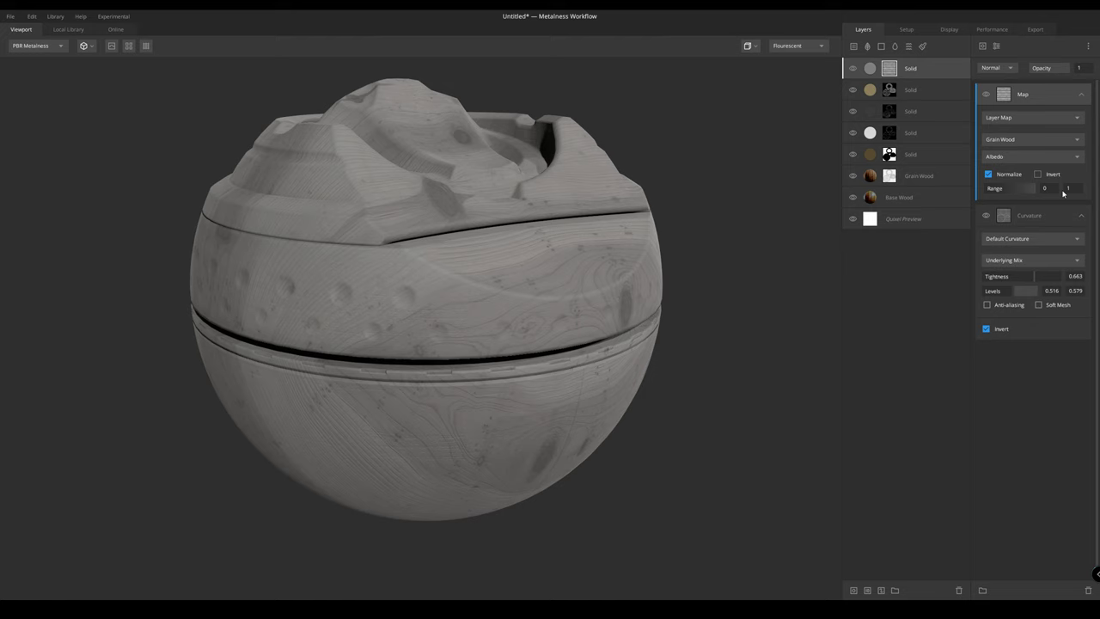
{"action": "left_click_drag", "start_coordinate": [422, 306], "coordinate": [429, 294]}
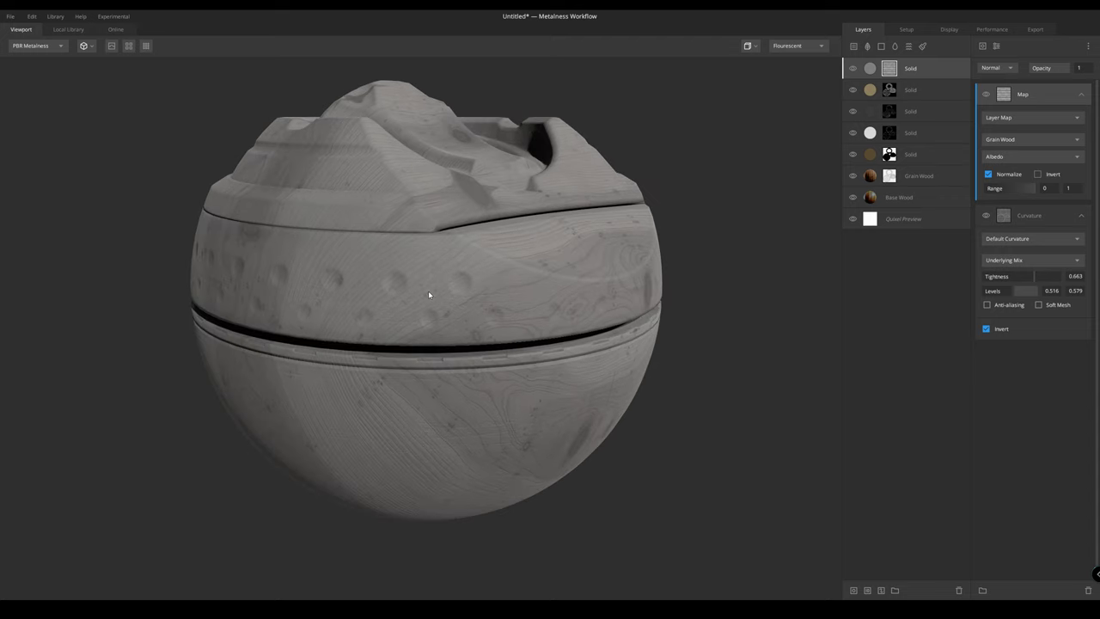
{"action": "key", "text": "m"}
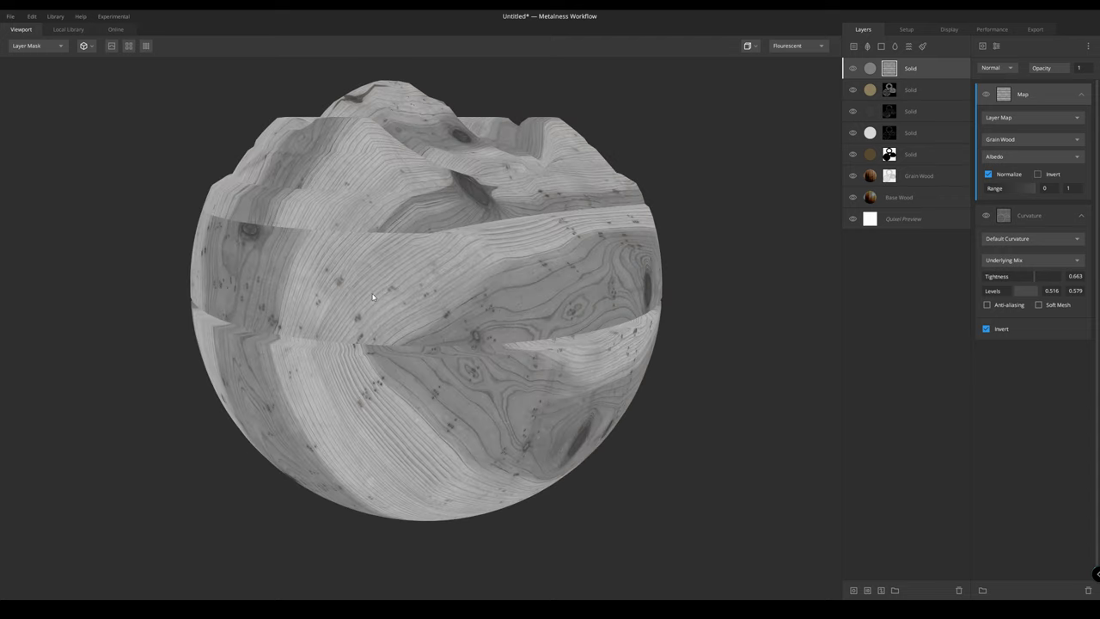
{"action": "middle_click_drag", "start_coordinate": [374, 298], "coordinate": [374, 322]}
{"action": "mouse_move", "coordinate": [452, 276]}
{"action": "left_mouse_down"}
{"action": "mouse_move", "coordinate": [407, 275]}
{"action": "mouse_move", "coordinate": [416, 295]}
{"action": "mouse_move", "coordinate": [435, 281]}
{"action": "left_mouse_up"}
{"action": "key", "text": "m"}
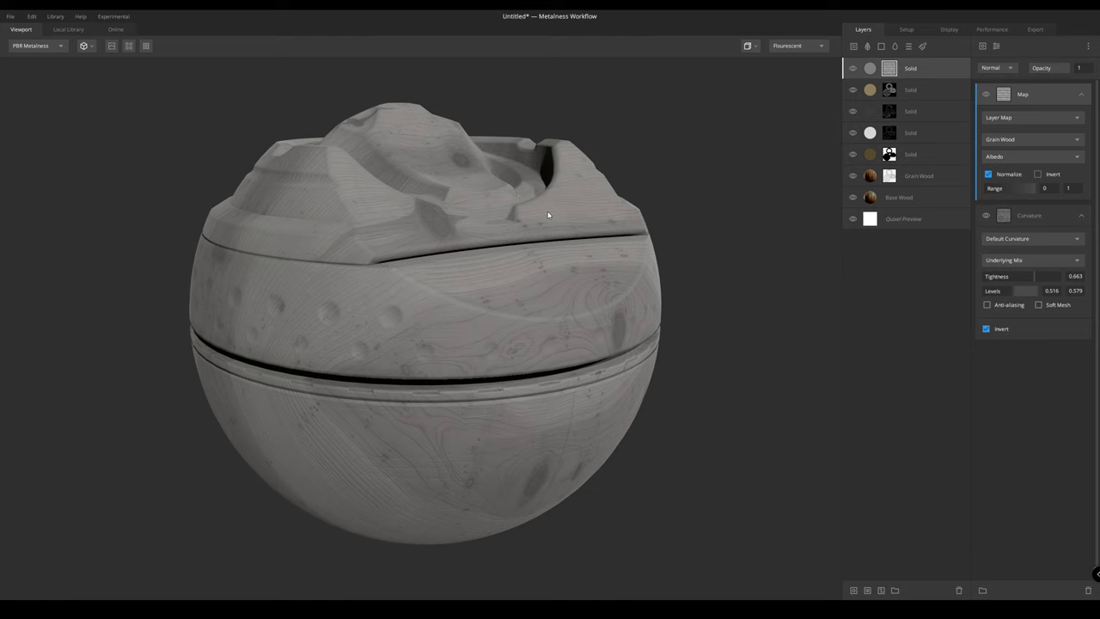
Set the Map component's source channel to Roughness, comparing it with Albedo in the layer mask view
{"action": "left_click", "coordinate": [1035, 153]}
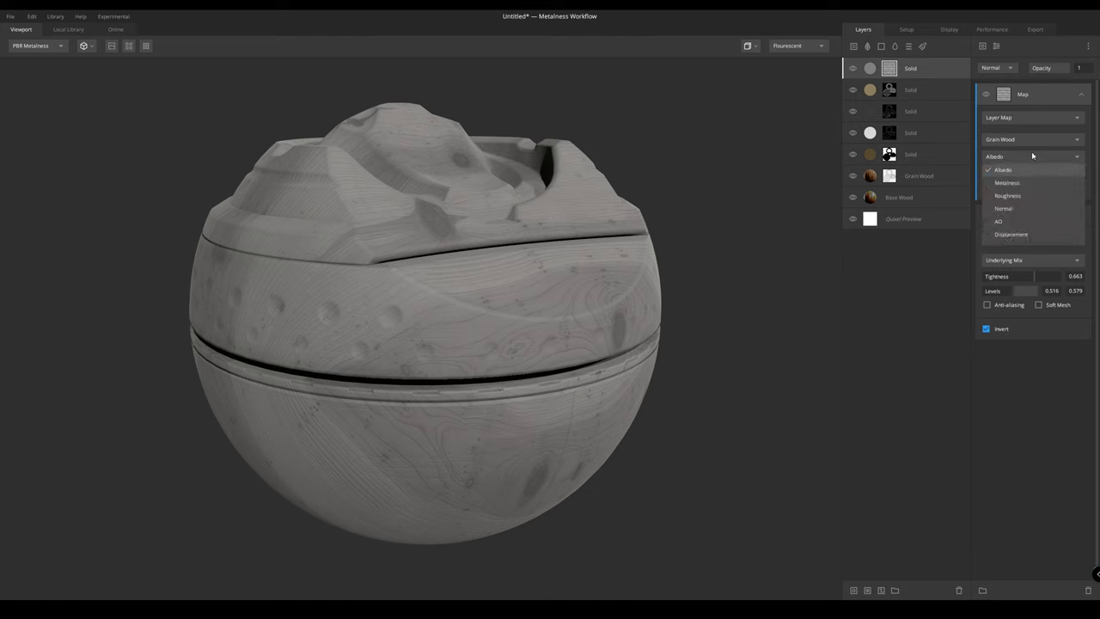
{"action": "left_click", "coordinate": [1019, 195]}
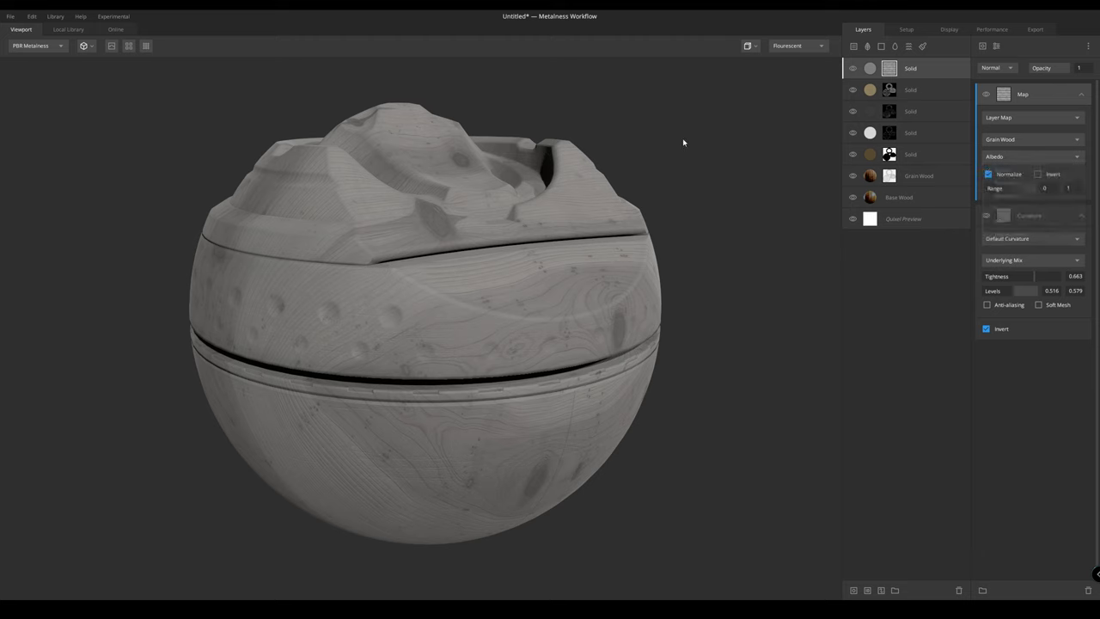
{"action": "left_click", "coordinate": [1022, 156]}
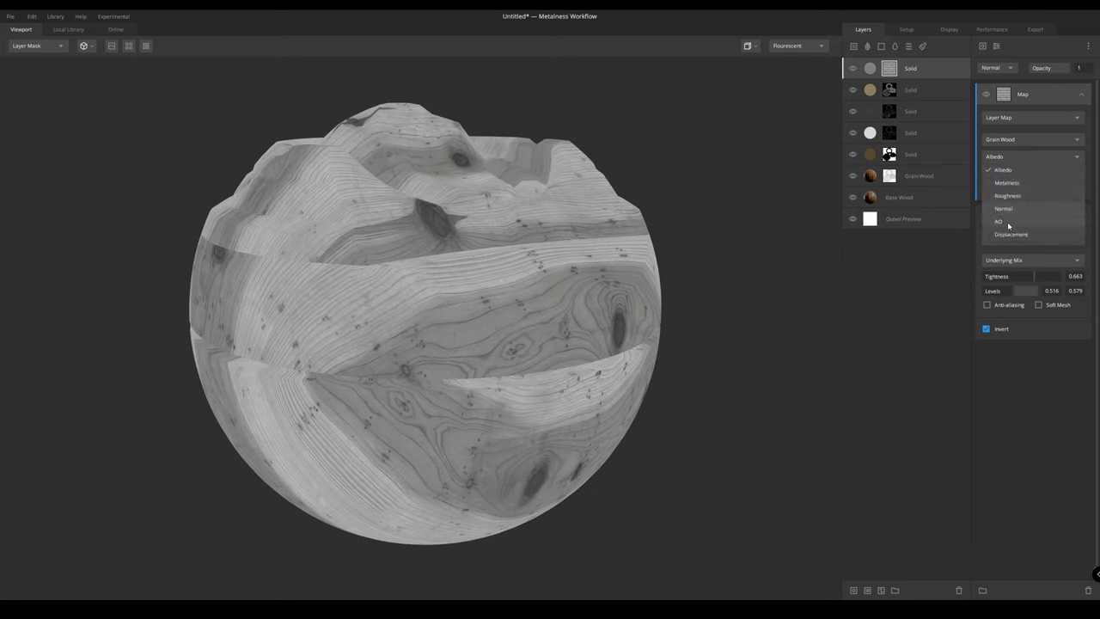
{"action": "left_click_drag", "start_coordinate": [560, 215], "coordinate": [646, 238]}
{"action": "scroll", "coordinate": [609, 231], "scroll_direction": "up", "scroll_amount": 2}
{"action": "left_click", "coordinate": [1014, 156]}
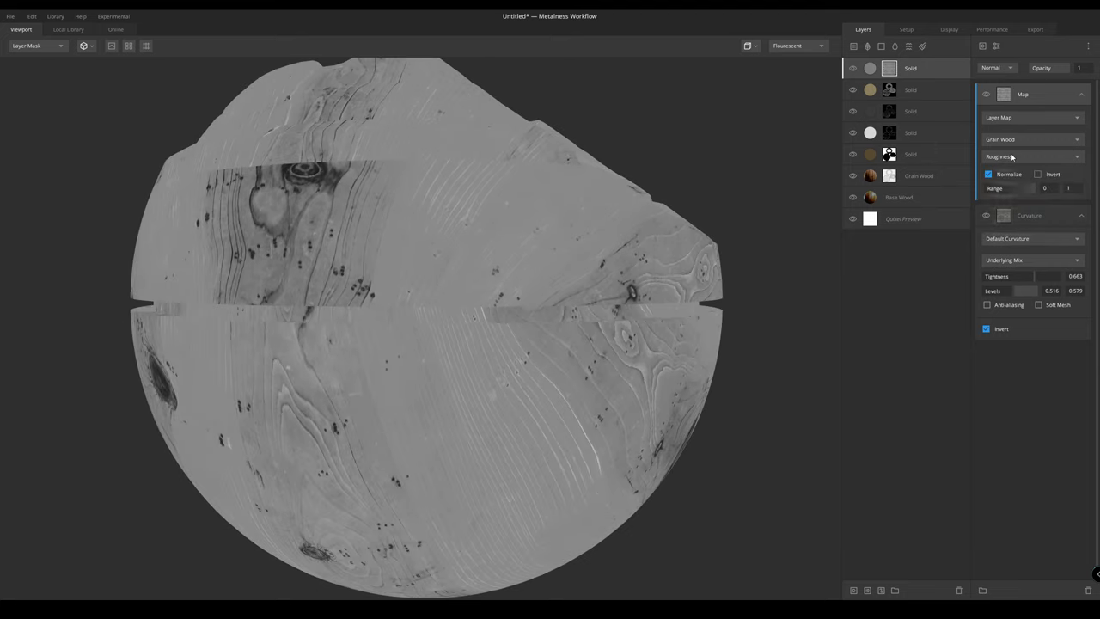
{"action": "left_click", "coordinate": [1006, 169]}
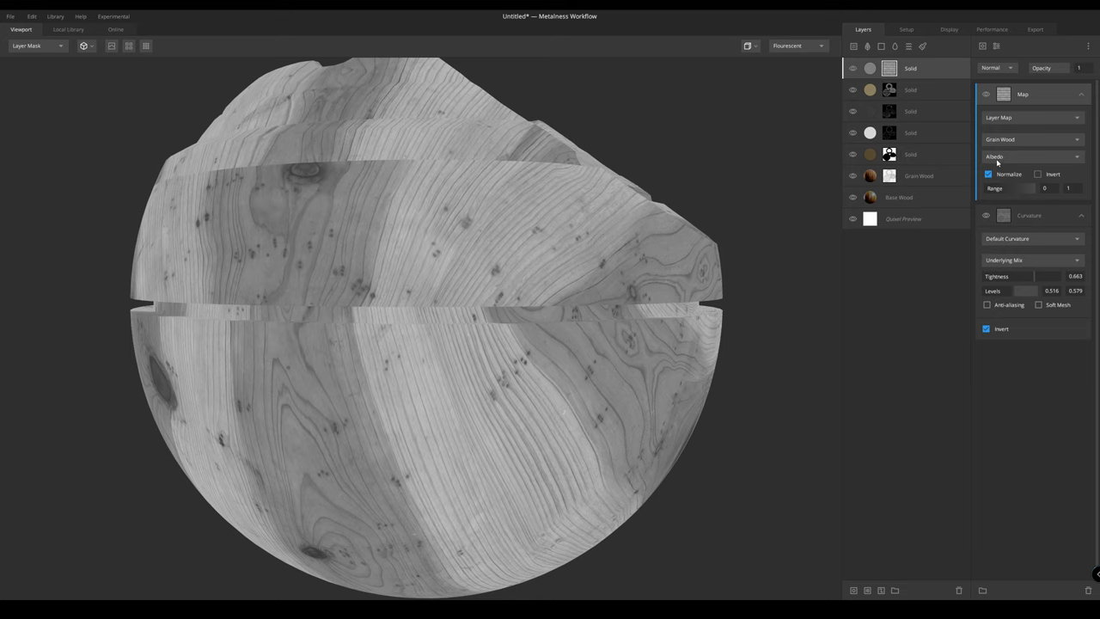
{"action": "left_click", "coordinate": [995, 157]}
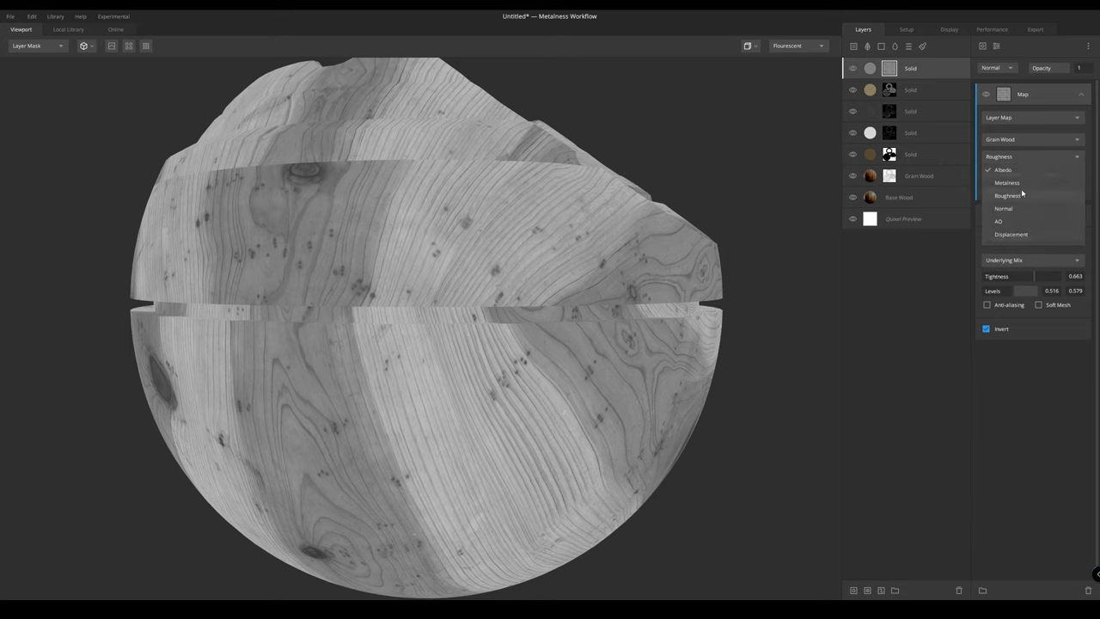
{"action": "left_click", "coordinate": [1006, 196]}
{"action": "left_click_drag", "start_coordinate": [568, 153], "coordinate": [531, 161]}
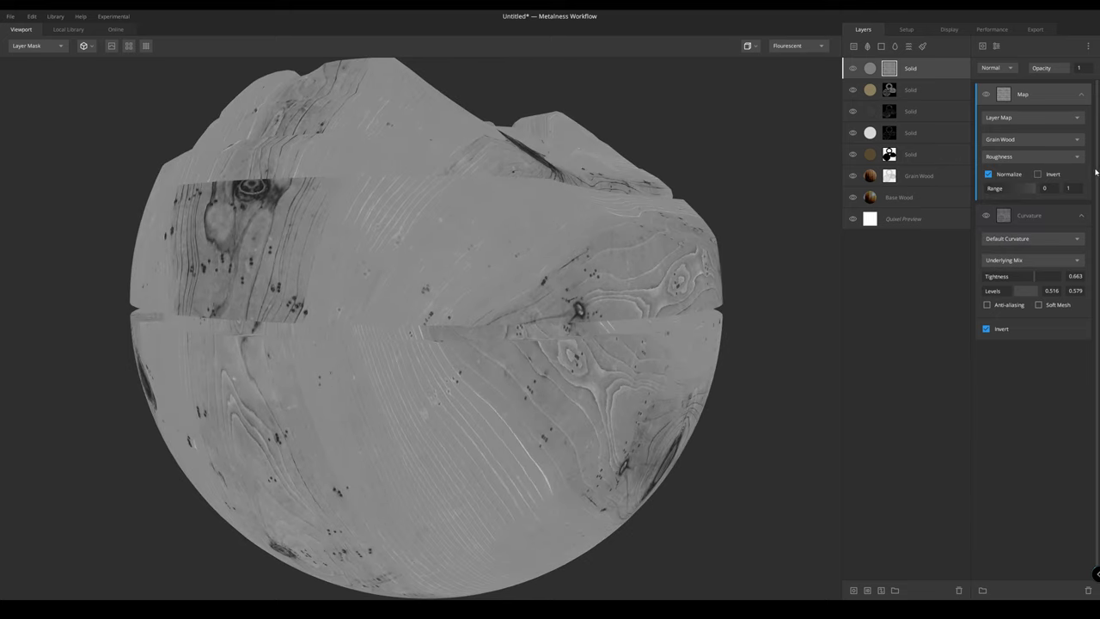
Invert the Map component and set its blend mode to Multiply over the Curvature component
{"action": "left_click", "coordinate": [1038, 174]}
{"action": "left_click_drag", "start_coordinate": [705, 230], "coordinate": [437, 231]}
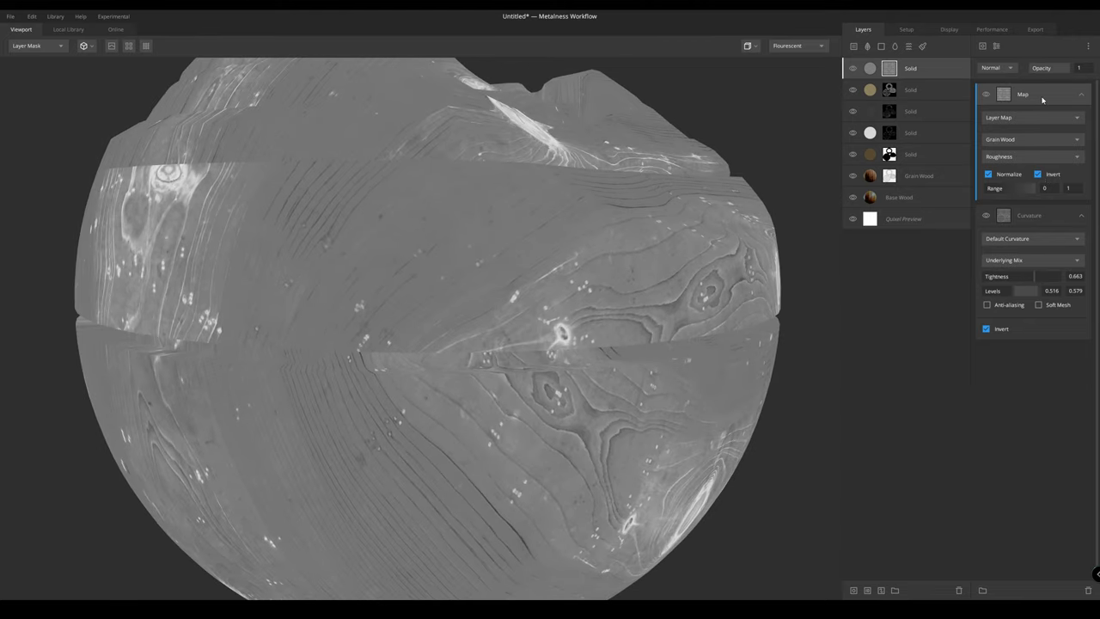
{"action": "left_click", "coordinate": [998, 67]}
{"action": "left_click", "coordinate": [997, 92]}
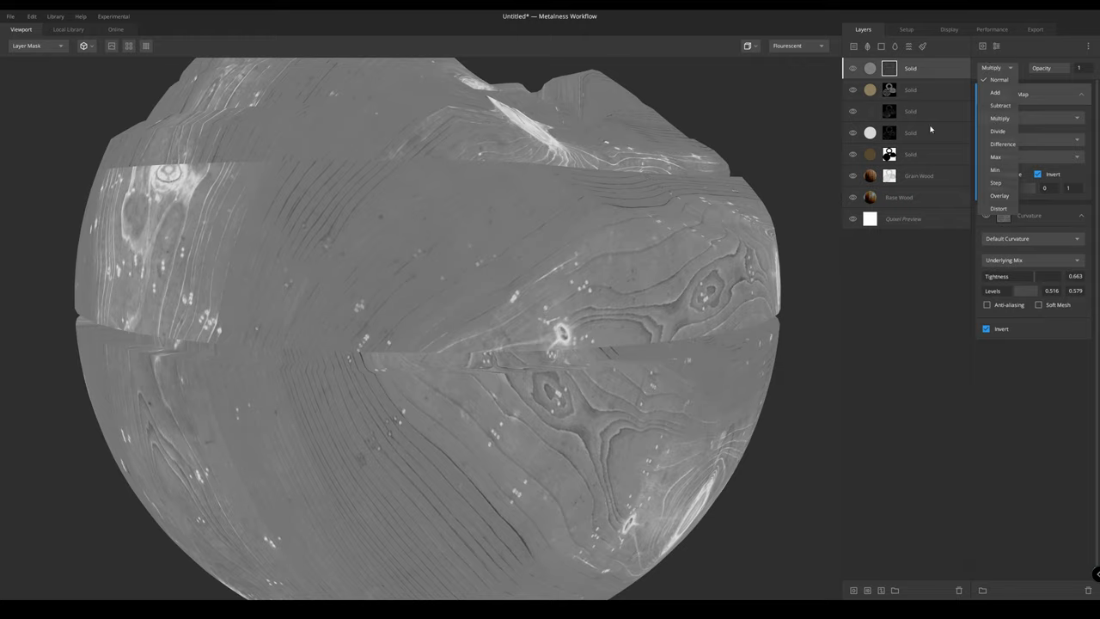
{"action": "left_click_drag", "start_coordinate": [624, 238], "coordinate": [634, 219]}
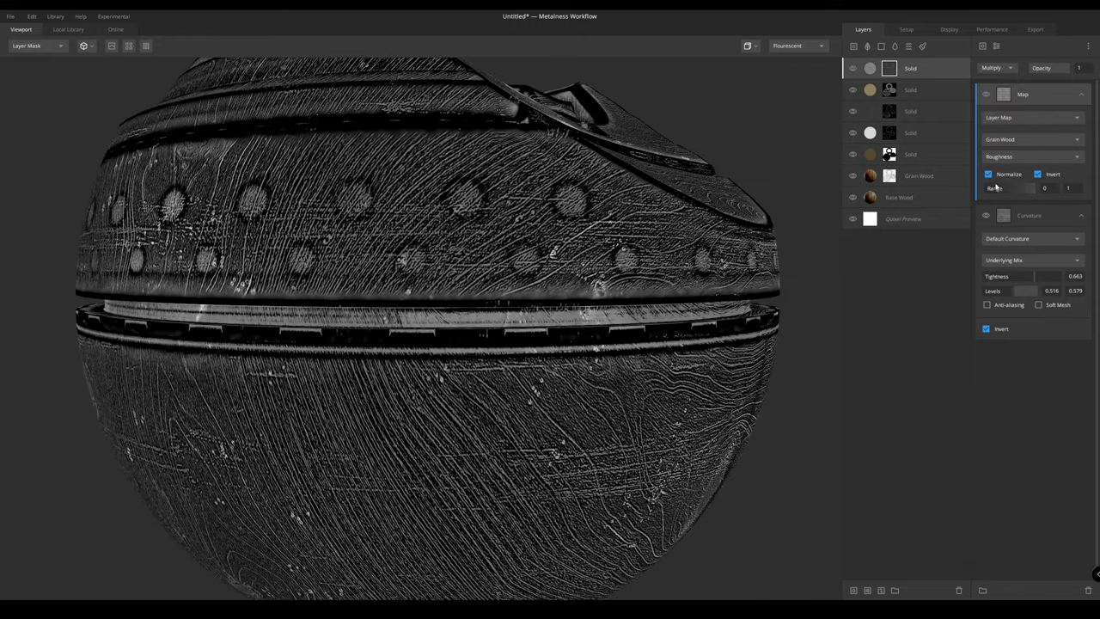
Narrow the Map component's range to 0.491 and 0.56 and check the result on the shaded model
{"action": "mouse_move", "coordinate": [997, 190]}
{"action": "left_mouse_down"}
{"action": "mouse_move", "coordinate": [1031, 192]}
{"action": "mouse_move", "coordinate": [1017, 195]}
{"action": "left_mouse_up"}
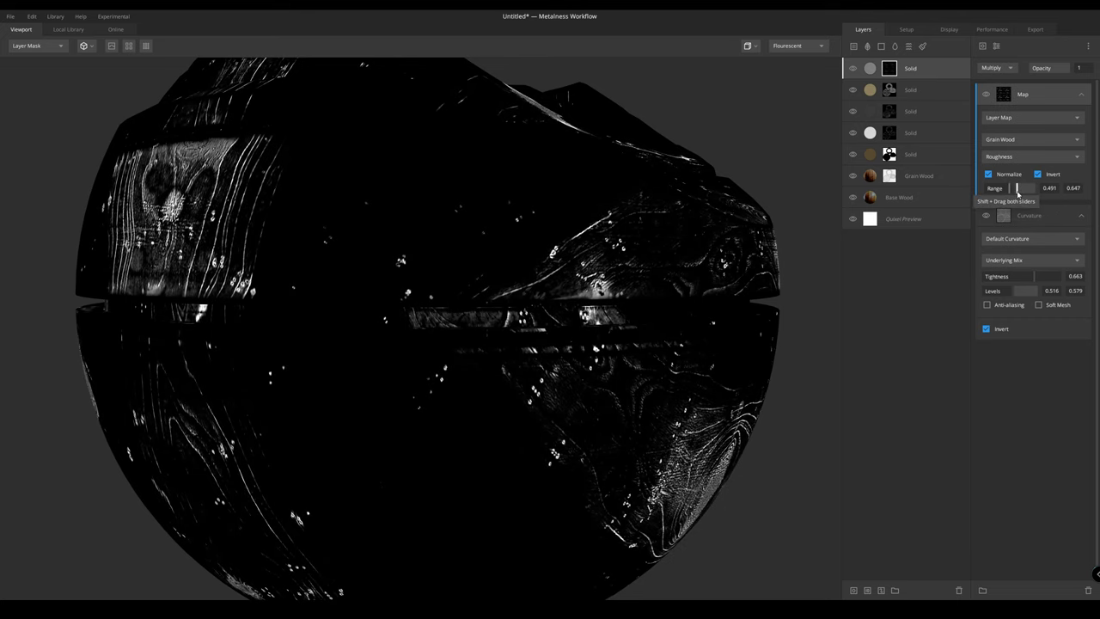
{"action": "left_click_drag", "start_coordinate": [1018, 195], "coordinate": [1014, 195]}
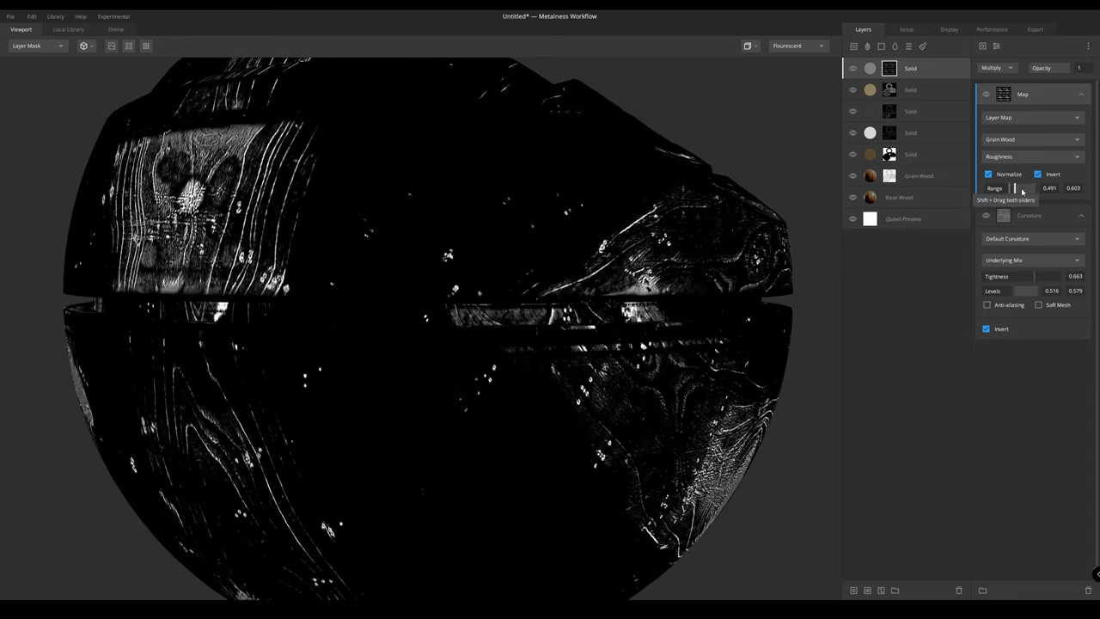
{"action": "left_click_drag", "start_coordinate": [1014, 192], "coordinate": [1012, 191]}
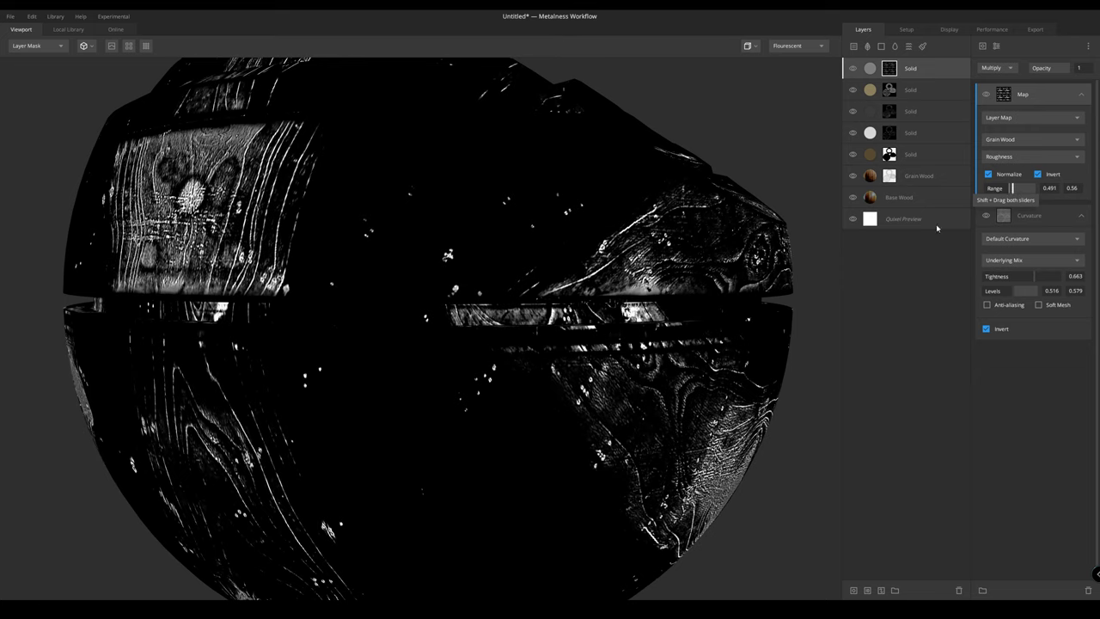
{"action": "left_click_drag", "start_coordinate": [481, 197], "coordinate": [412, 230]}
{"action": "scroll", "coordinate": [412, 230], "scroll_direction": "down", "scroll_amount": 2}
{"action": "key", "text": "m"}
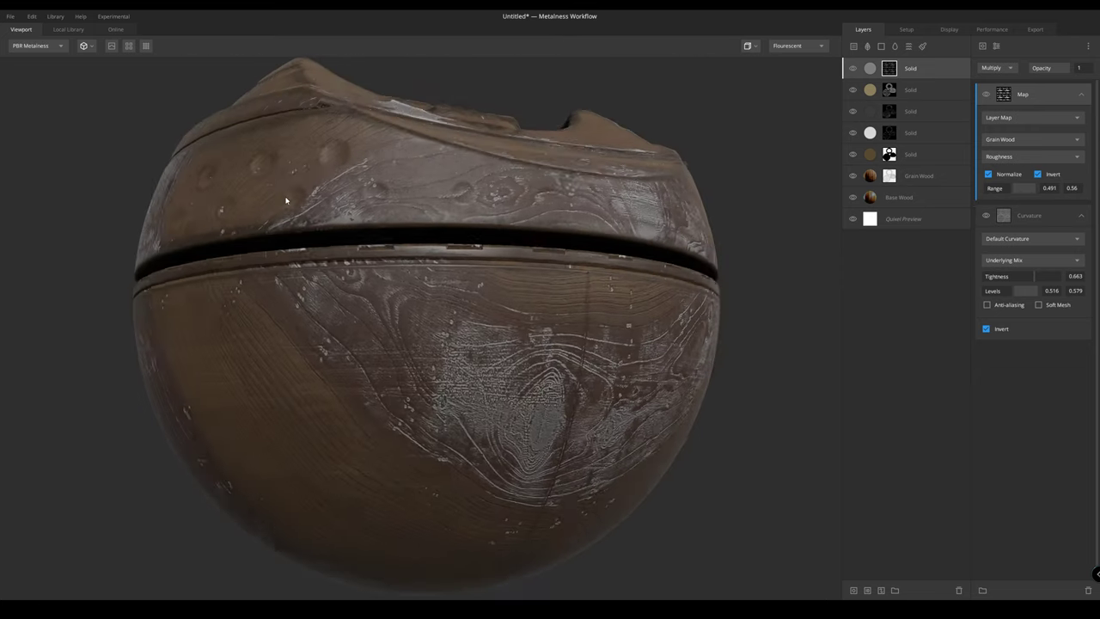
Shift the Curvature component's levels to 0.532 and 0.595 while inspecting the grain streaks around the model
{"action": "left_click_drag", "start_coordinate": [268, 293], "coordinate": [378, 329]}
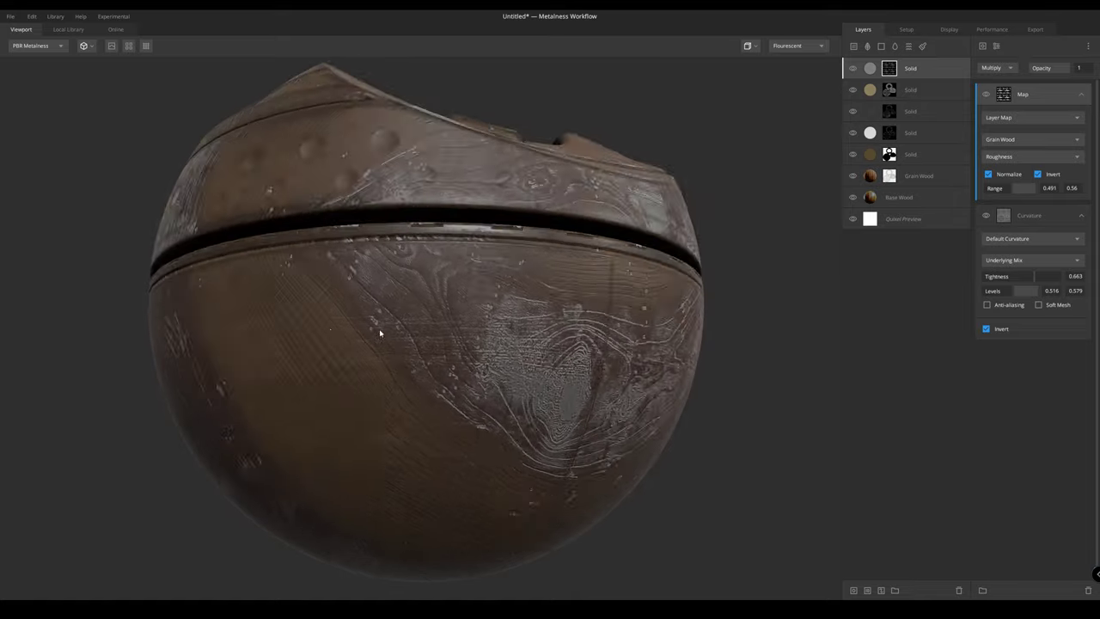
{"action": "left_click_drag", "start_coordinate": [521, 299], "coordinate": [481, 371]}
{"action": "left_click_drag", "start_coordinate": [433, 223], "coordinate": [488, 301]}
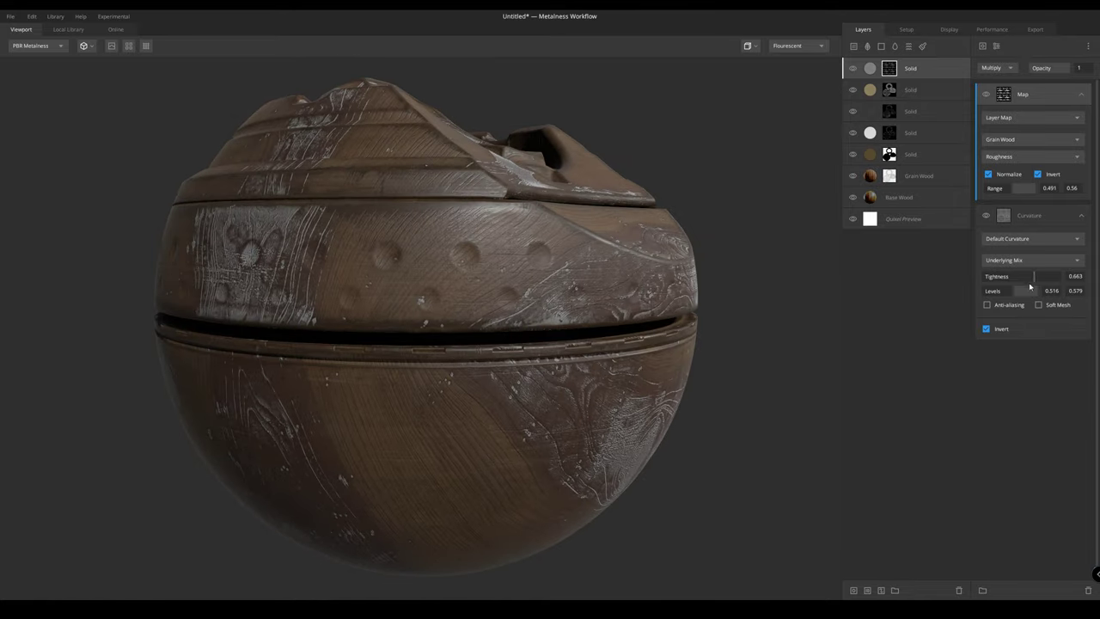
{"action": "left_click_drag", "start_coordinate": [1012, 292], "coordinate": [1014, 290], "text": "shift"}
{"action": "left_click_drag", "start_coordinate": [550, 249], "coordinate": [722, 264]}
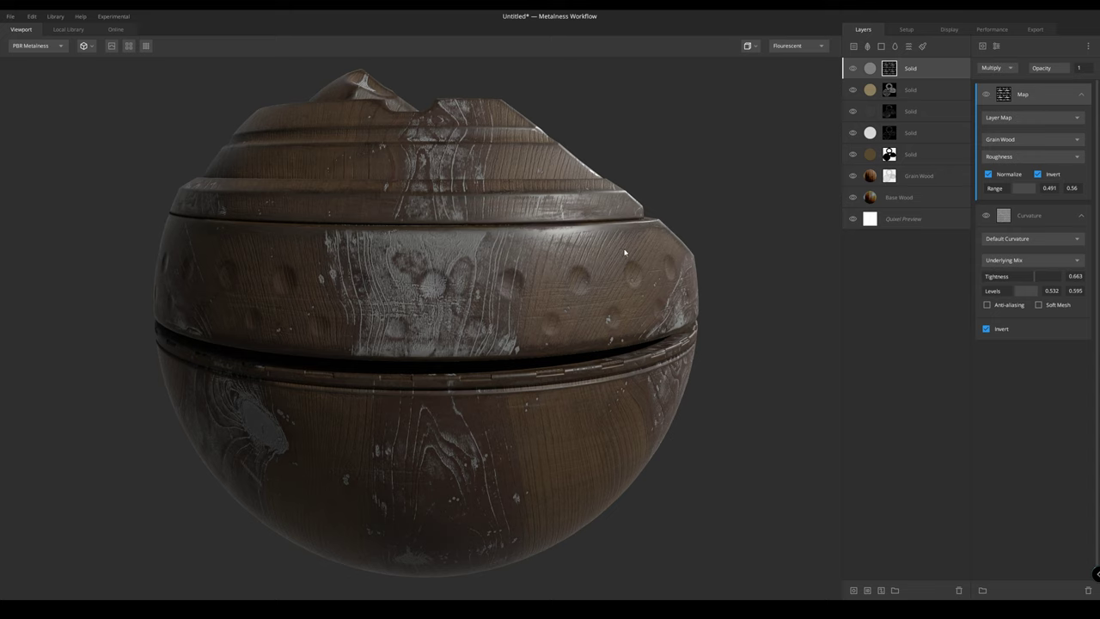
{"action": "left_click_drag", "start_coordinate": [626, 251], "coordinate": [433, 241]}
Compare the model's albedo with the new Solid layer hidden and shown, and return to the shaded view
{"action": "key", "text": "c"}
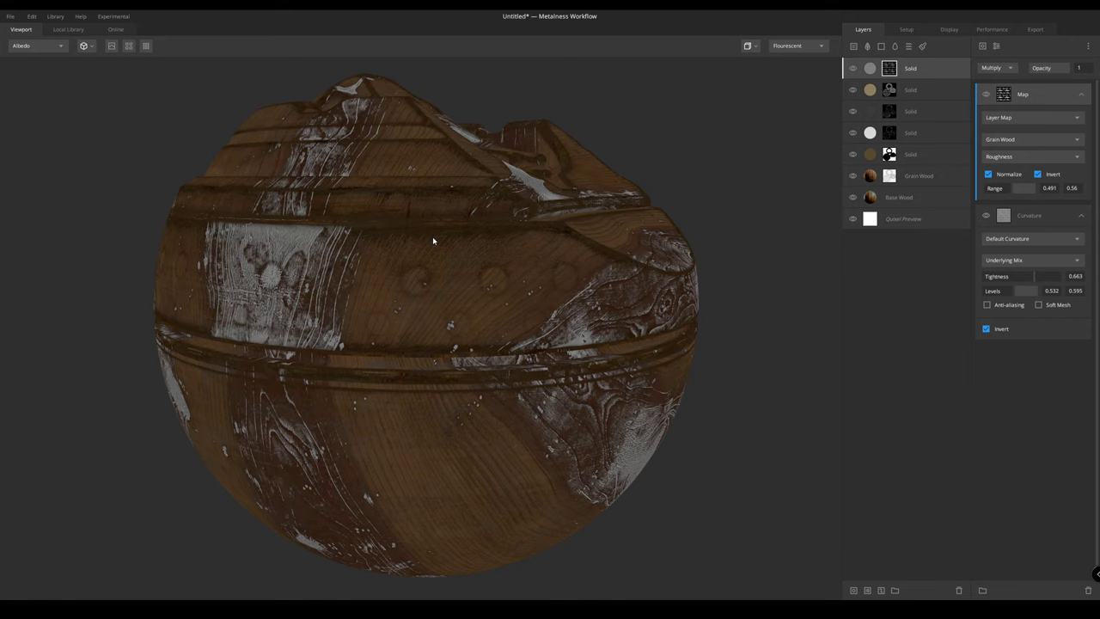
{"action": "left_click", "coordinate": [852, 67]}
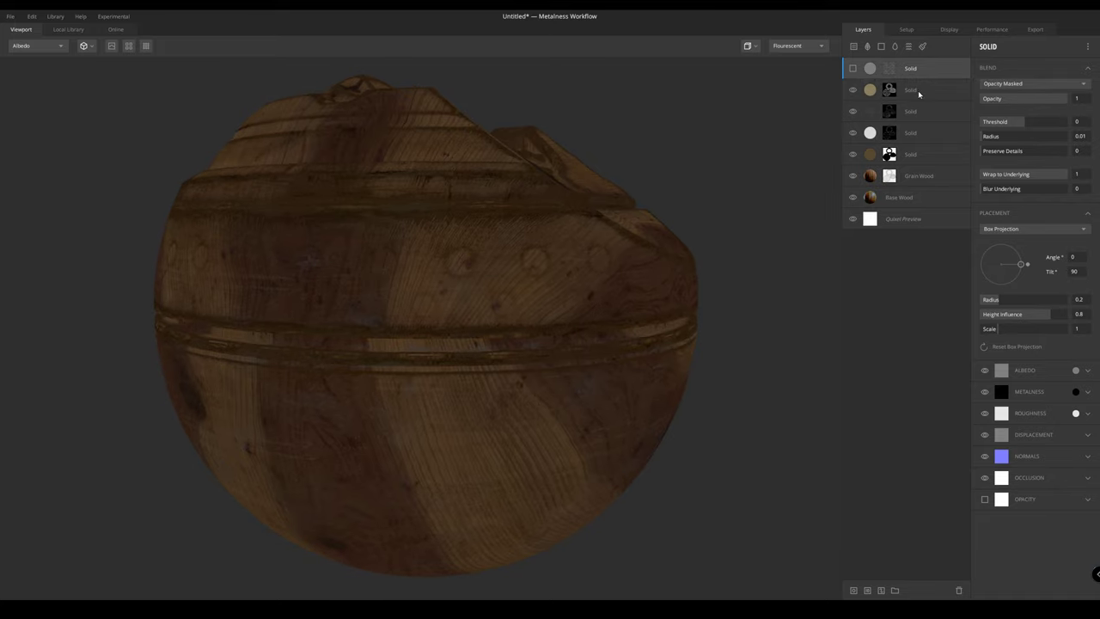
{"action": "left_click", "coordinate": [852, 70]}
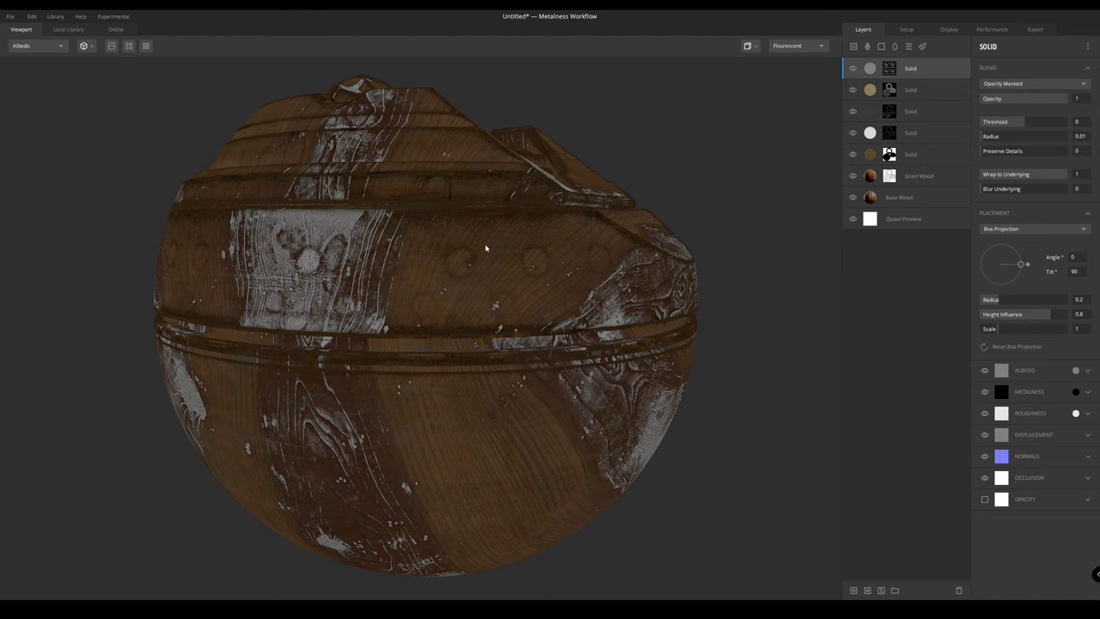
{"action": "left_click_drag", "start_coordinate": [485, 248], "coordinate": [454, 241]}
{"action": "key", "text": "m"}
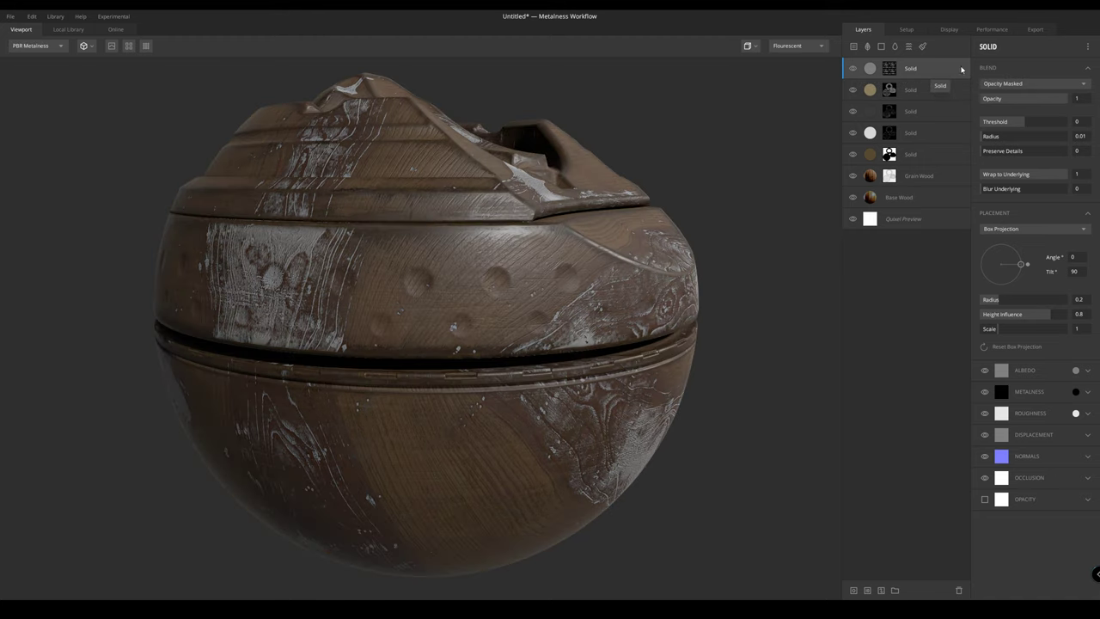
Set the new Solid layer's albedo to dark brown 483421, sampled from the wood with an eye dropper size of 99
{"action": "left_click", "coordinate": [1075, 370]}
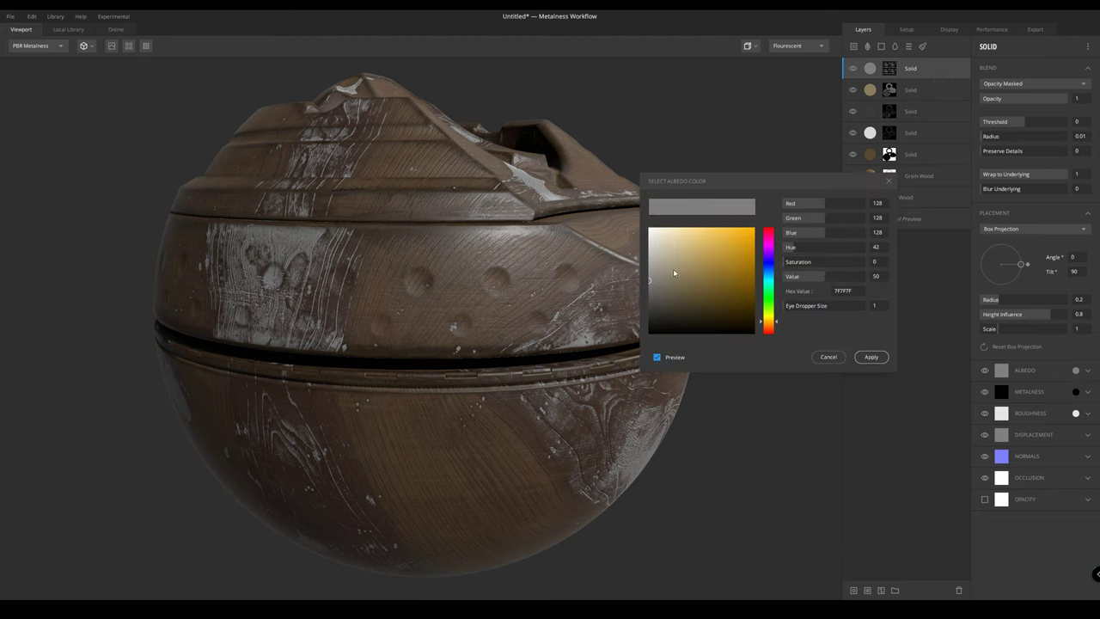
{"action": "left_click_drag", "start_coordinate": [820, 278], "coordinate": [830, 276]}
{"action": "left_click_drag", "start_coordinate": [707, 269], "coordinate": [678, 273]}
{"action": "middle_click_drag", "start_coordinate": [393, 320], "coordinate": [392, 329]}
{"action": "key", "text": "c"}
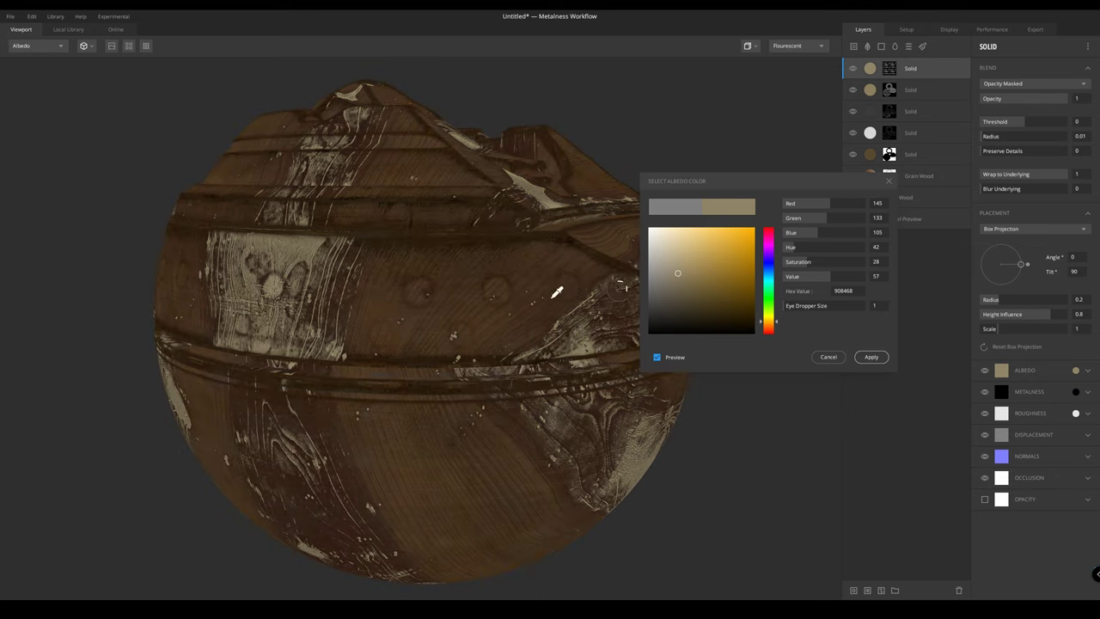
{"action": "mouse_move", "coordinate": [792, 308]}
{"action": "left_mouse_down"}
{"action": "mouse_move", "coordinate": [802, 309]}
{"action": "mouse_move", "coordinate": [772, 307]}
{"action": "left_mouse_up"}
{"action": "left_click_drag", "start_coordinate": [413, 452], "coordinate": [430, 360]}
{"action": "left_click", "coordinate": [869, 357]}
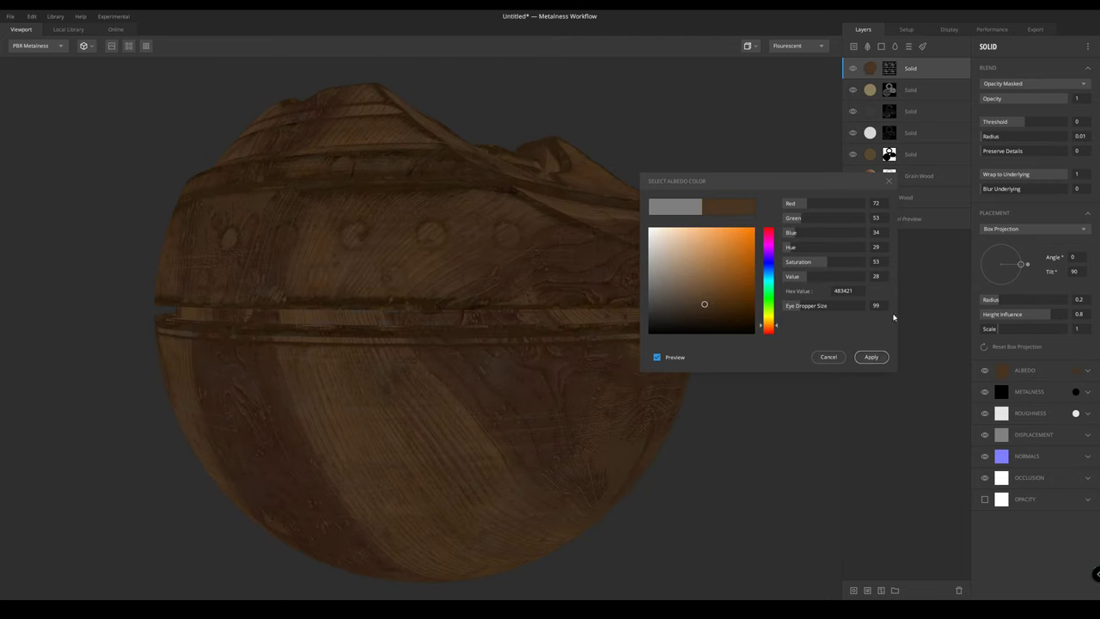
Compare the model with the dark brown Solid layer hidden and shown, and set the layer's opacity to 0.567
{"action": "left_click", "coordinate": [852, 70]}
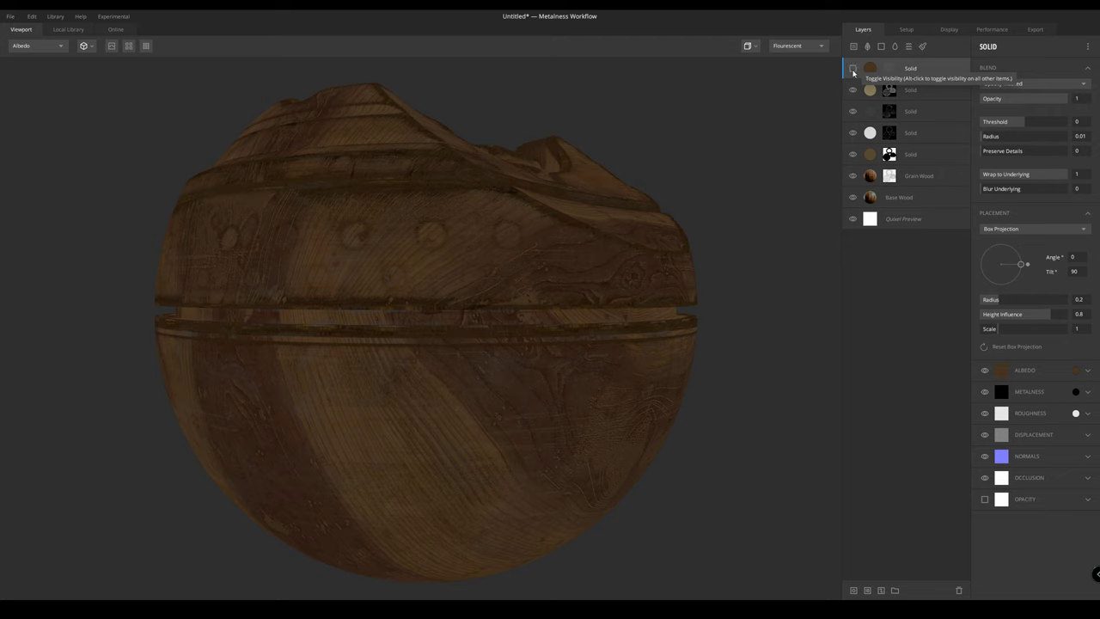
{"action": "left_click_drag", "start_coordinate": [447, 202], "coordinate": [599, 193]}
{"action": "left_click", "coordinate": [851, 72]}
{"action": "left_click", "coordinate": [852, 71]}
{"action": "key", "text": "m"}
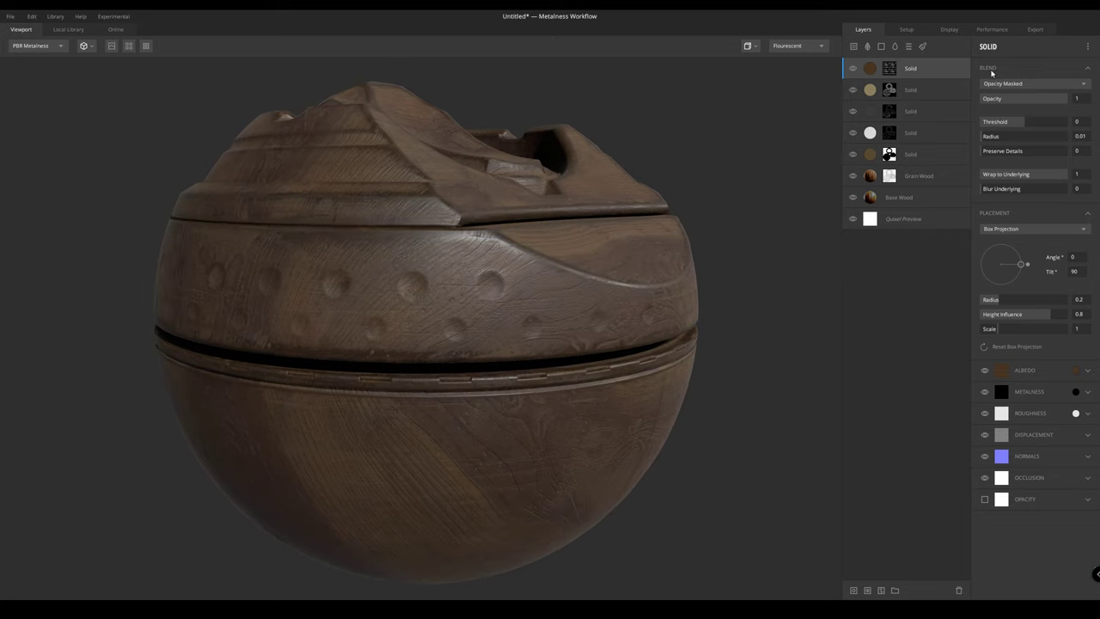
{"action": "left_click_drag", "start_coordinate": [1057, 99], "coordinate": [1028, 99]}
{"action": "key", "text": "c"}
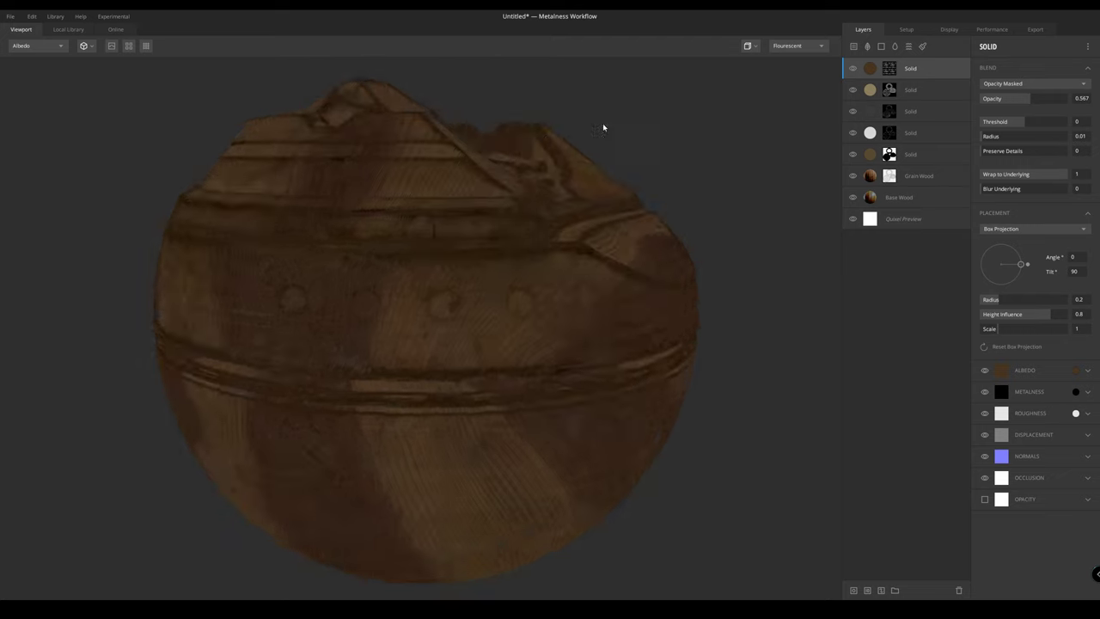
Check the wood in the shaded view, and display the model's roughness channel
{"action": "key", "text": "1"}
{"action": "scroll", "coordinate": [507, 163], "scroll_direction": "down", "scroll_amount": 2}
{"action": "left_click_drag", "start_coordinate": [507, 163], "coordinate": [458, 150]}
{"action": "key", "text": "c"}
{"action": "scroll", "coordinate": [457, 150], "scroll_direction": "up", "scroll_amount": 3}
{"action": "key", "text": "4"}
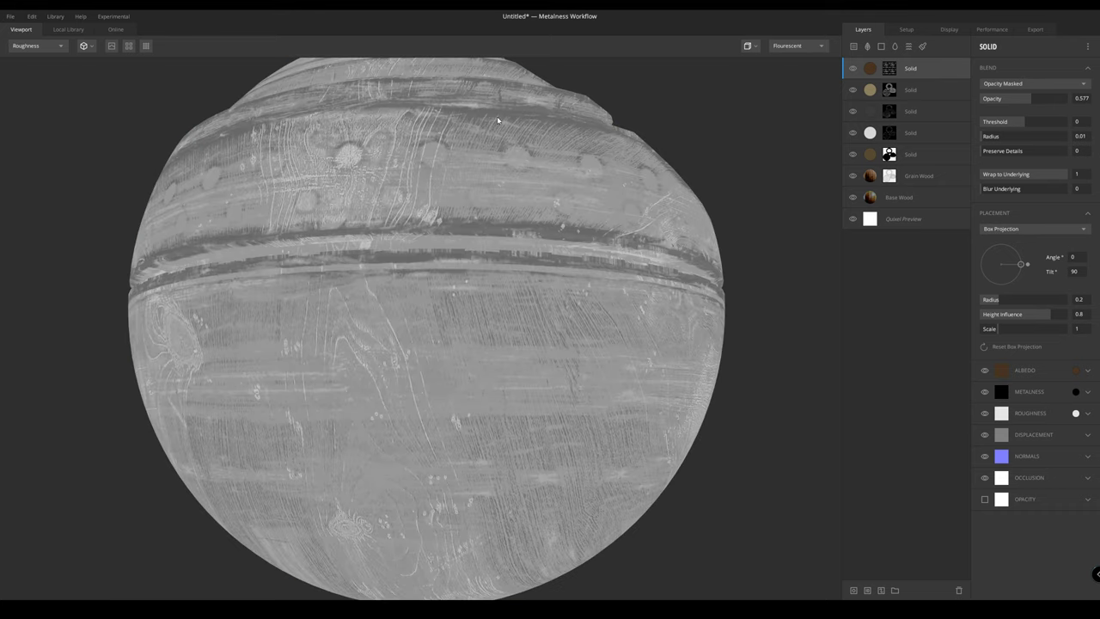
Set the dark brown Solid layer's roughness color to gray 595959 with a value of 35, judging the sheen in the shaded view
{"action": "left_click_drag", "start_coordinate": [496, 116], "coordinate": [713, 140]}
{"action": "left_click", "coordinate": [1076, 413]}
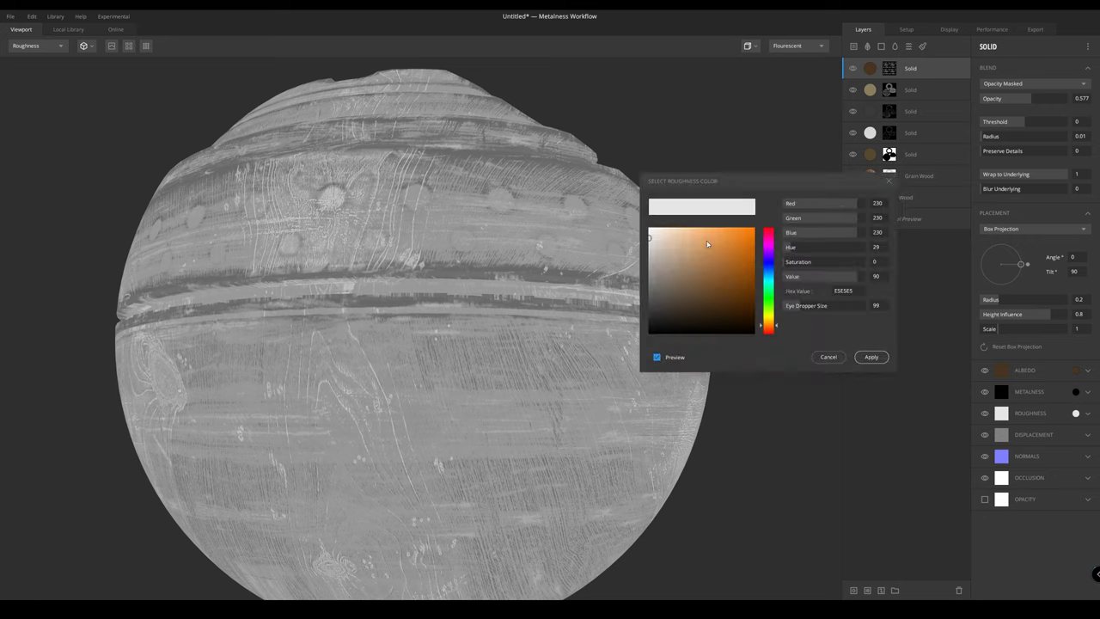
{"action": "mouse_move", "coordinate": [836, 278]}
{"action": "left_mouse_down"}
{"action": "mouse_move", "coordinate": [812, 279]}
{"action": "mouse_move", "coordinate": [831, 284]}
{"action": "left_mouse_up"}
{"action": "key", "text": "1"}
{"action": "left_click_drag", "start_coordinate": [393, 214], "coordinate": [485, 205]}
{"action": "middle_click_drag", "start_coordinate": [486, 204], "coordinate": [351, 228]}
{"action": "mouse_move", "coordinate": [820, 277]}
{"action": "left_mouse_down"}
{"action": "mouse_move", "coordinate": [776, 281]}
{"action": "mouse_move", "coordinate": [831, 278]}
{"action": "mouse_move", "coordinate": [817, 278]}
{"action": "left_mouse_up"}
{"action": "left_click_drag", "start_coordinate": [427, 199], "coordinate": [480, 154]}
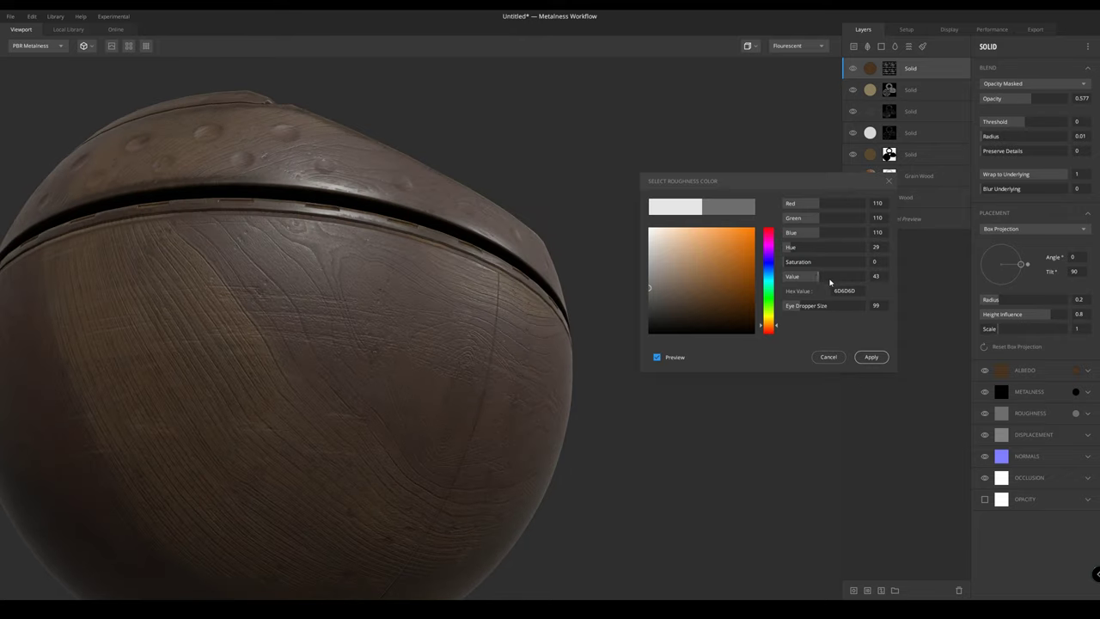
{"action": "left_click_drag", "start_coordinate": [813, 277], "coordinate": [810, 275]}
{"action": "left_click_drag", "start_coordinate": [486, 283], "coordinate": [326, 215]}
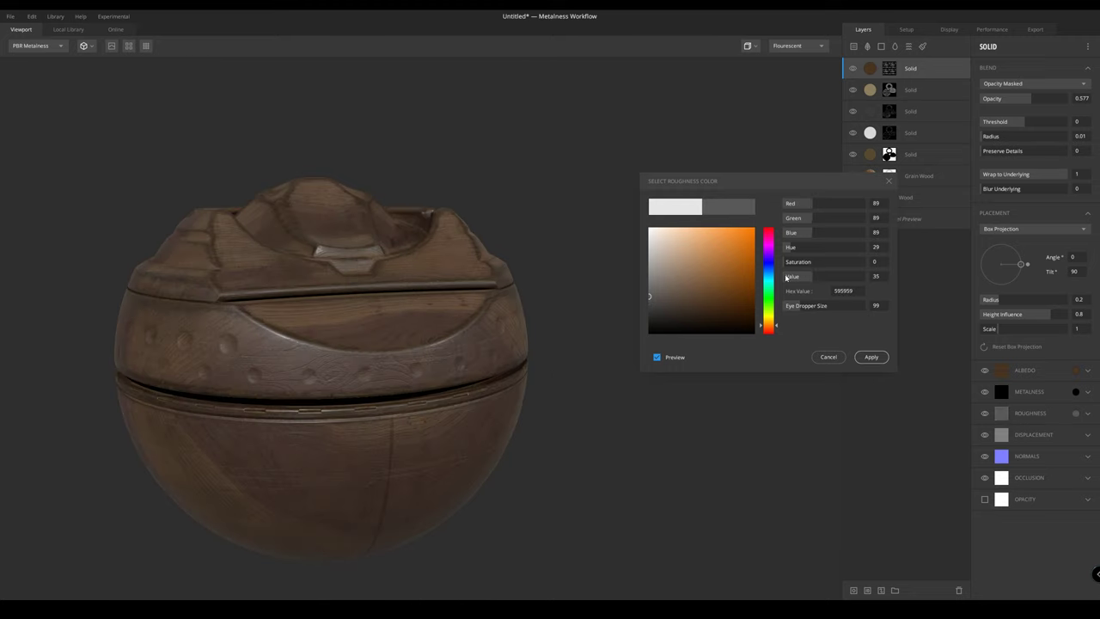
{"action": "left_click", "coordinate": [871, 356]}
Inspect the shaded wood's sheen around the whole model from different angles and light directions
{"action": "middle_click_drag", "start_coordinate": [421, 257], "coordinate": [464, 236]}
{"action": "key", "text": "1"}
{"action": "mouse_move", "coordinate": [464, 236]}
{"action": "left_mouse_down"}
{"action": "mouse_move", "coordinate": [390, 236]}
{"action": "mouse_move", "coordinate": [464, 235]}
{"action": "left_mouse_up"}
{"action": "scroll", "coordinate": [390, 236], "scroll_direction": "up", "scroll_amount": 2}
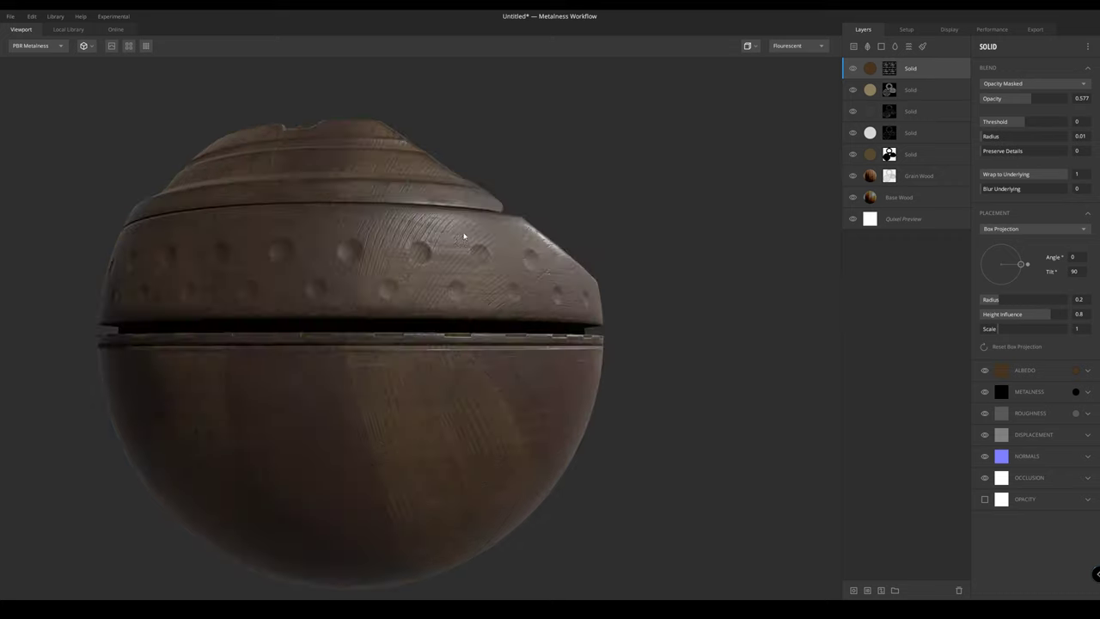
{"action": "right_click_drag", "start_coordinate": [557, 246], "coordinate": [282, 292], "text": "shift"}
{"action": "mouse_move", "coordinate": [282, 292]}
{"action": "left_mouse_down"}
{"action": "mouse_move", "coordinate": [622, 253]}
{"action": "mouse_move", "coordinate": [659, 238]}
{"action": "left_mouse_up"}
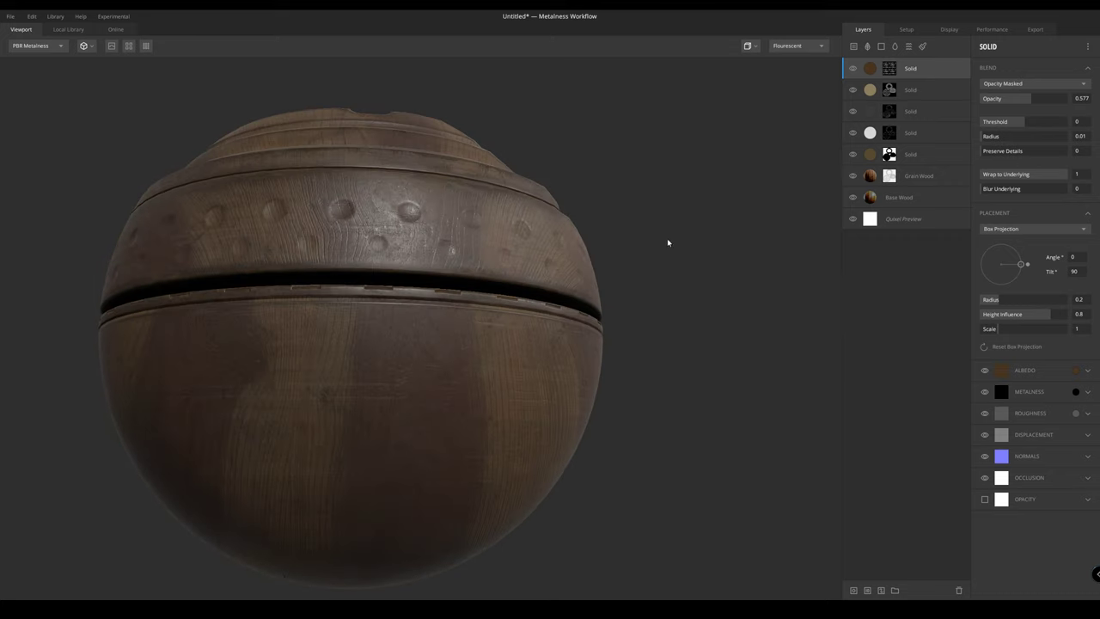
{"action": "left_click_drag", "start_coordinate": [570, 246], "coordinate": [362, 305]}
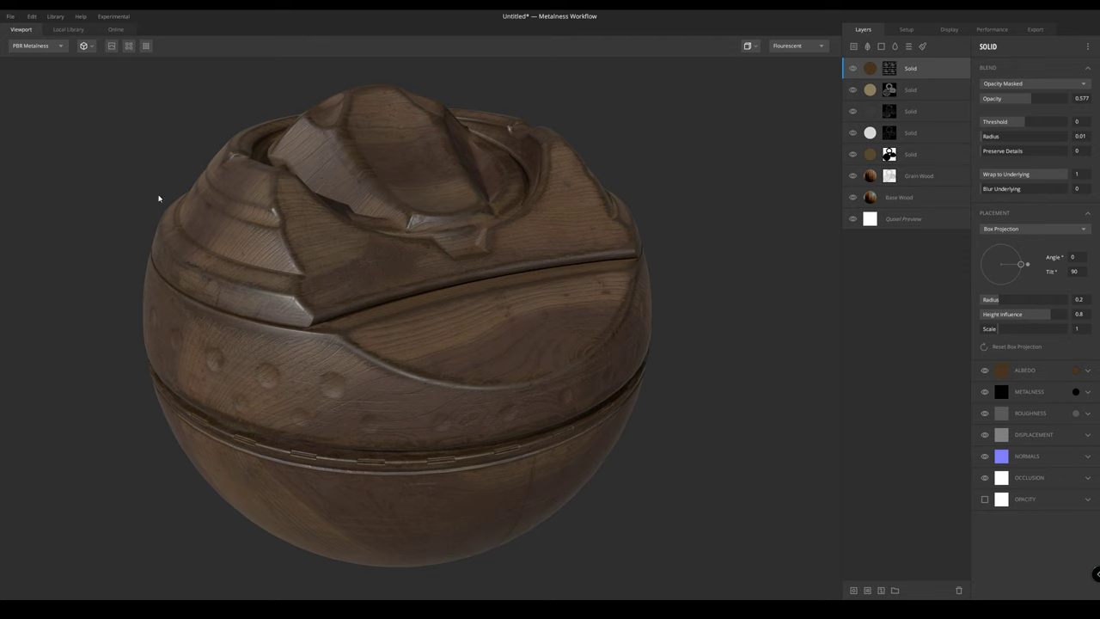
{"action": "middle_click_drag", "start_coordinate": [349, 249], "coordinate": [446, 259]}
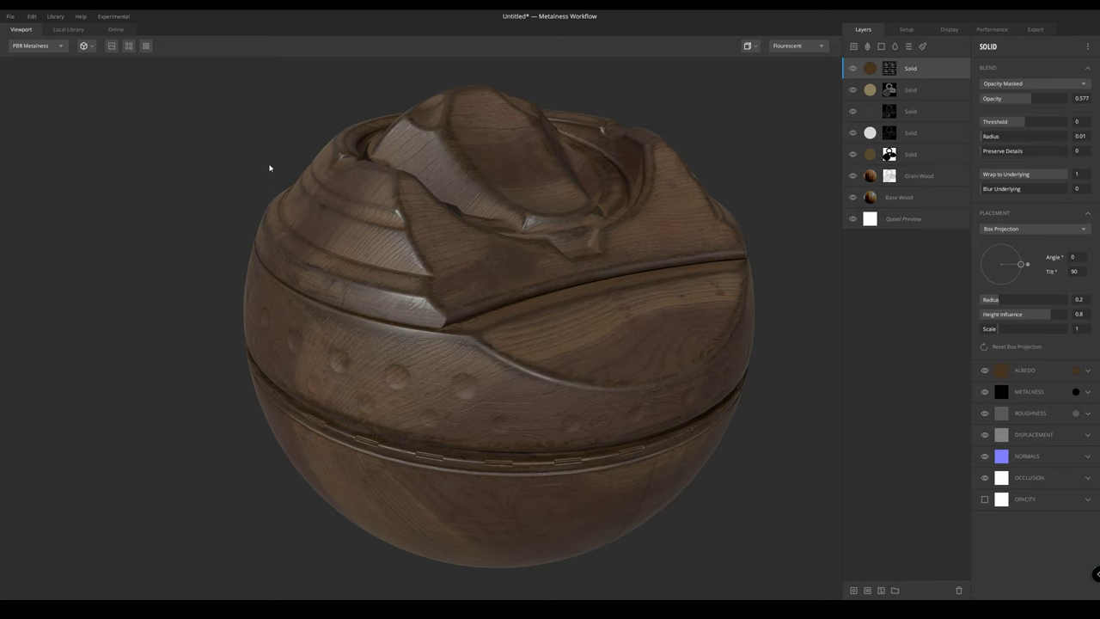
{"action": "left_click_drag", "start_coordinate": [269, 168], "coordinate": [212, 294]}
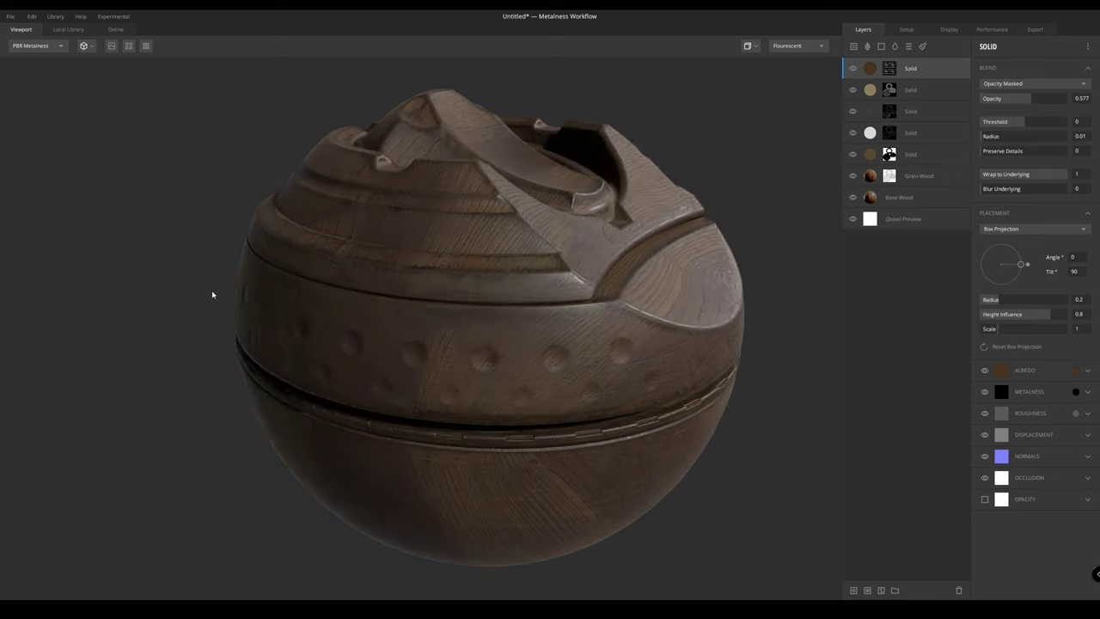
{"action": "right_click_drag", "start_coordinate": [213, 295], "coordinate": [128, 293], "text": "shift"}
{"action": "mouse_move", "coordinate": [257, 304]}
{"action": "right_mouse_down", "text": "shift"}
{"action": "mouse_move", "coordinate": [413, 299]}
{"action": "mouse_move", "coordinate": [275, 303]}
{"action": "right_mouse_up", "text": "shift"}
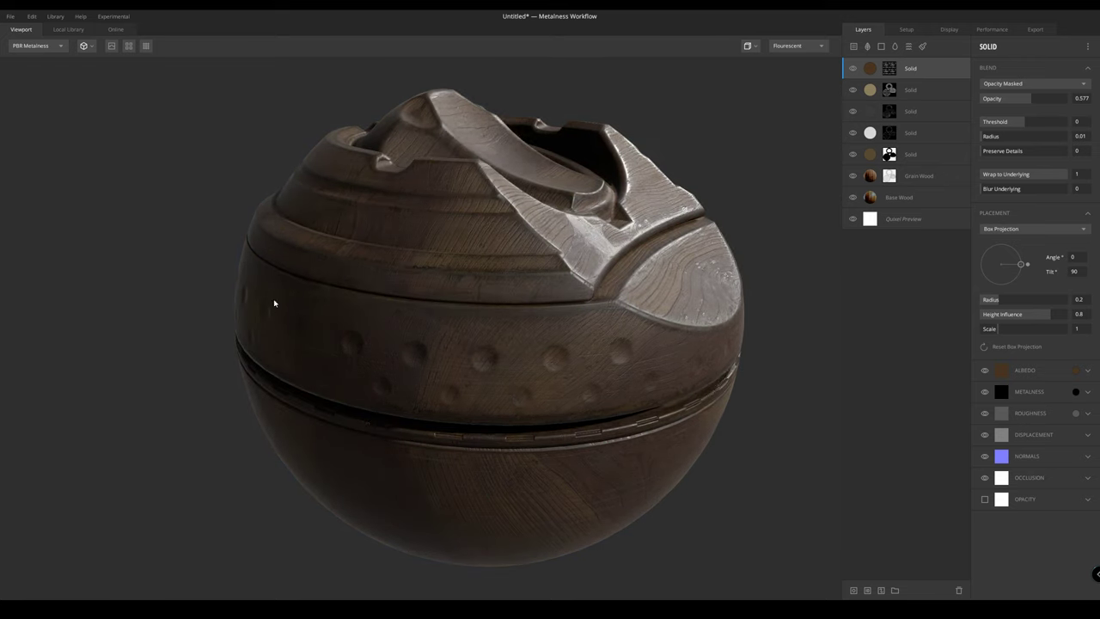
Compare the shaded model with the dark brown Solid layer hidden and shown, both from a distance and close up
{"action": "left_click", "coordinate": [853, 69]}
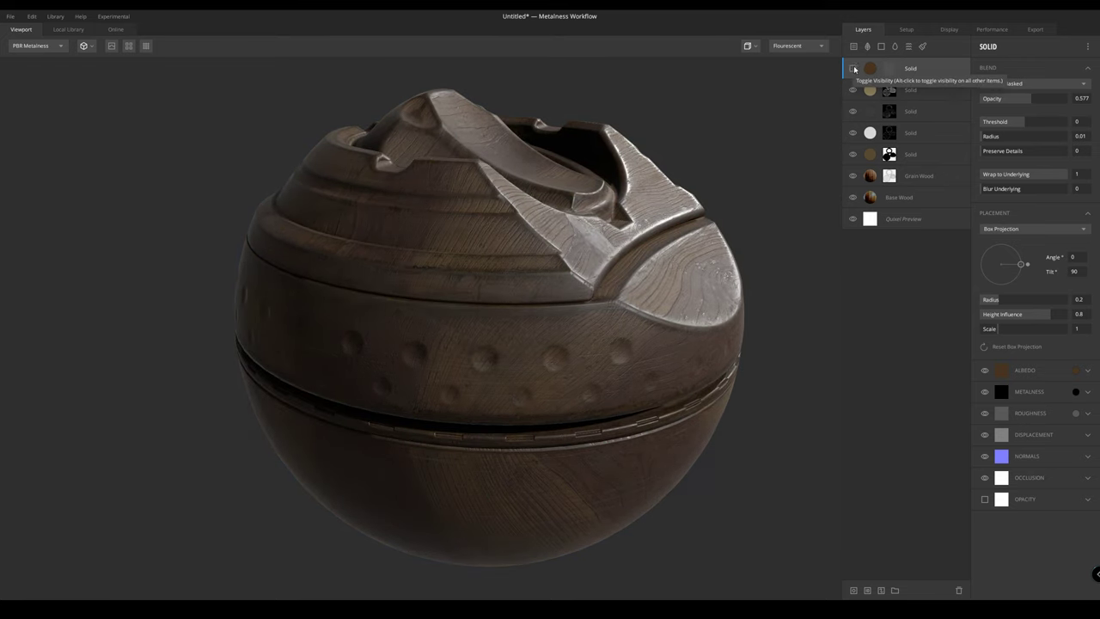
{"action": "left_click", "coordinate": [853, 68]}
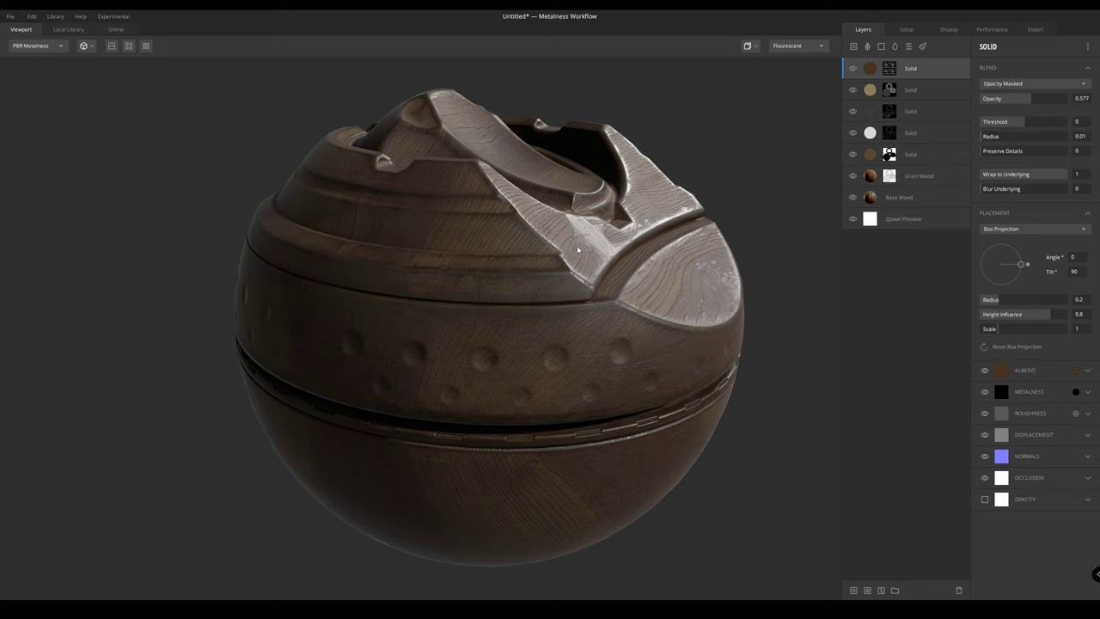
{"action": "left_click_drag", "start_coordinate": [578, 250], "coordinate": [504, 250]}
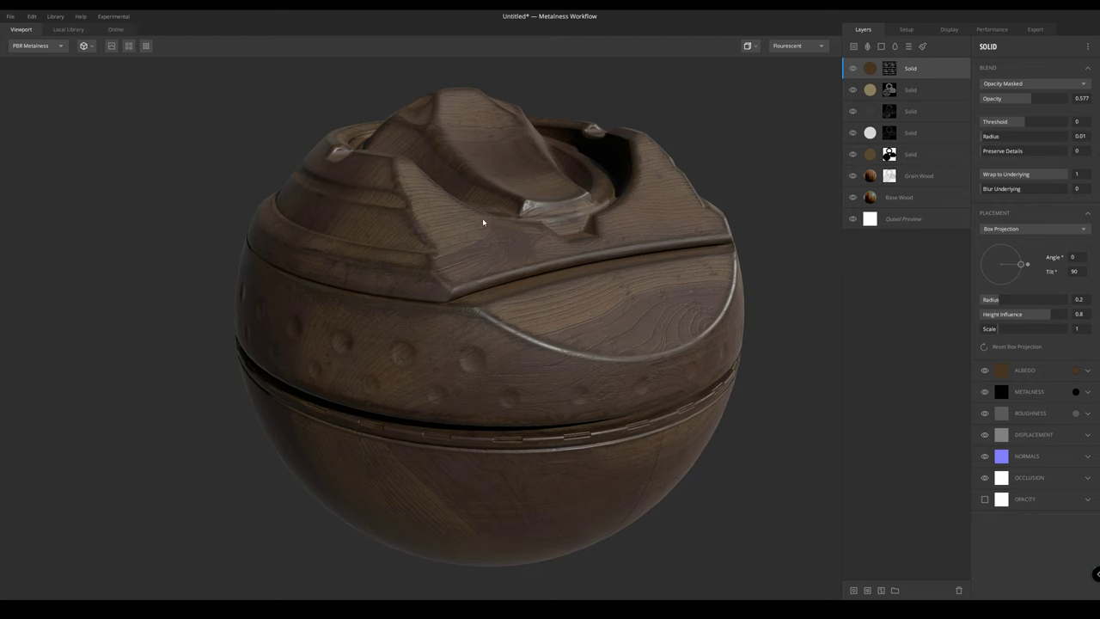
{"action": "left_click_drag", "start_coordinate": [439, 217], "coordinate": [407, 217]}
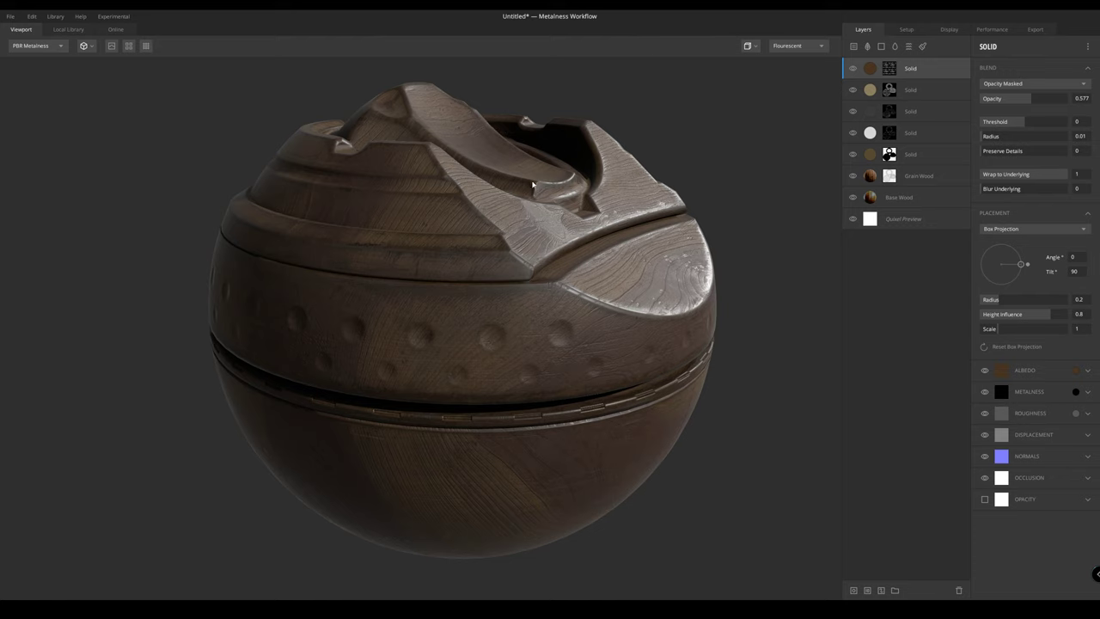
{"action": "scroll", "coordinate": [532, 184], "scroll_direction": "up", "scroll_amount": 5}
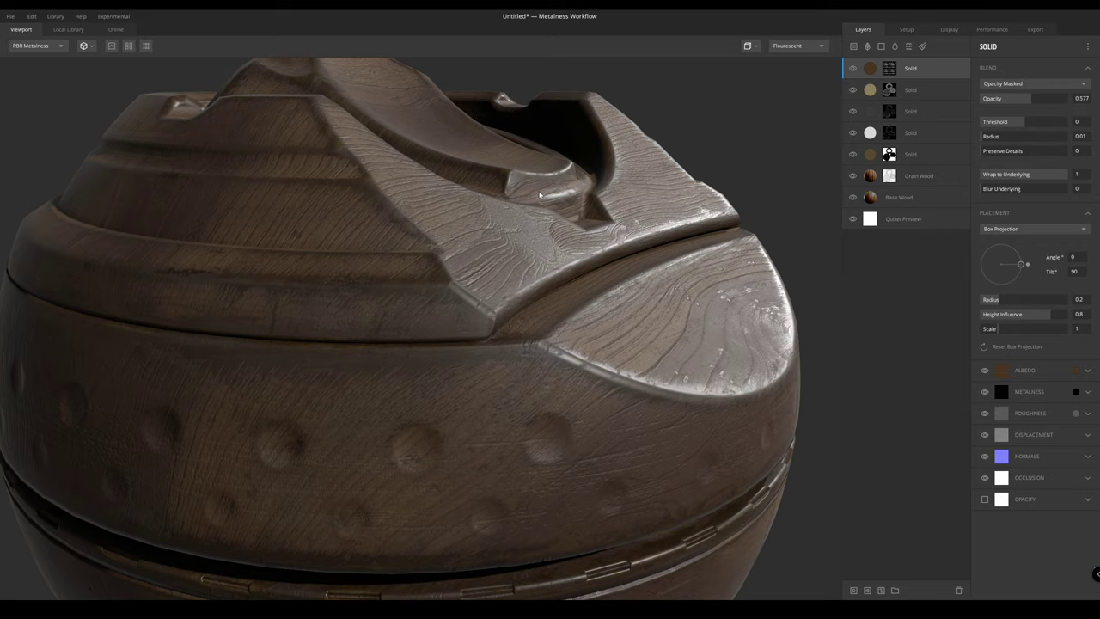
{"action": "scroll", "coordinate": [532, 253], "scroll_direction": "down", "scroll_amount": 3}
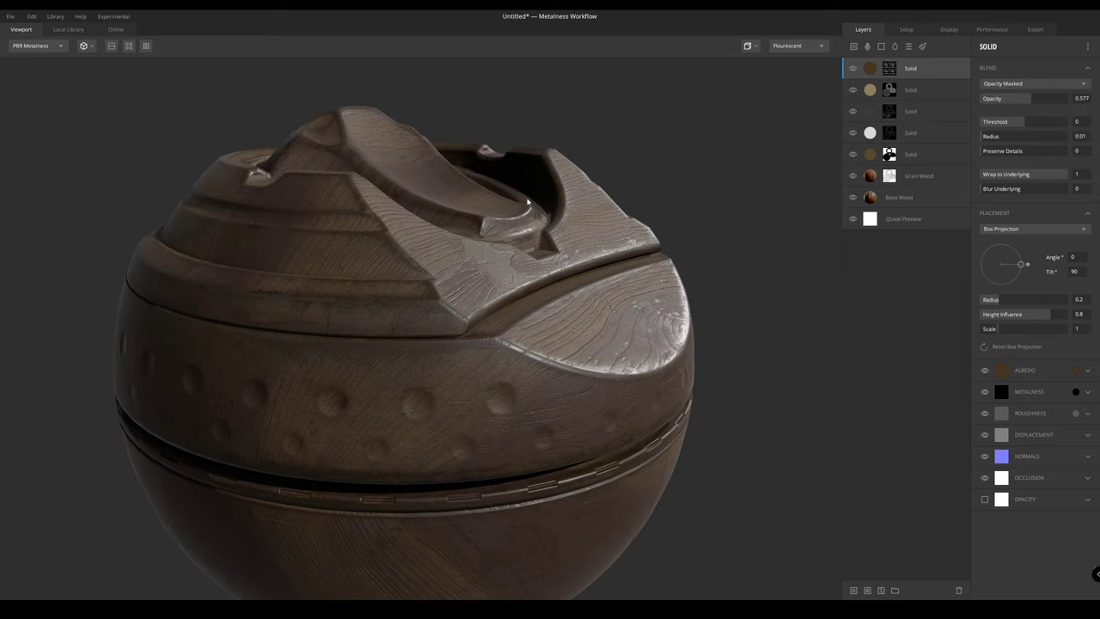
{"action": "scroll", "coordinate": [600, 208], "scroll_direction": "down", "scroll_amount": 2}
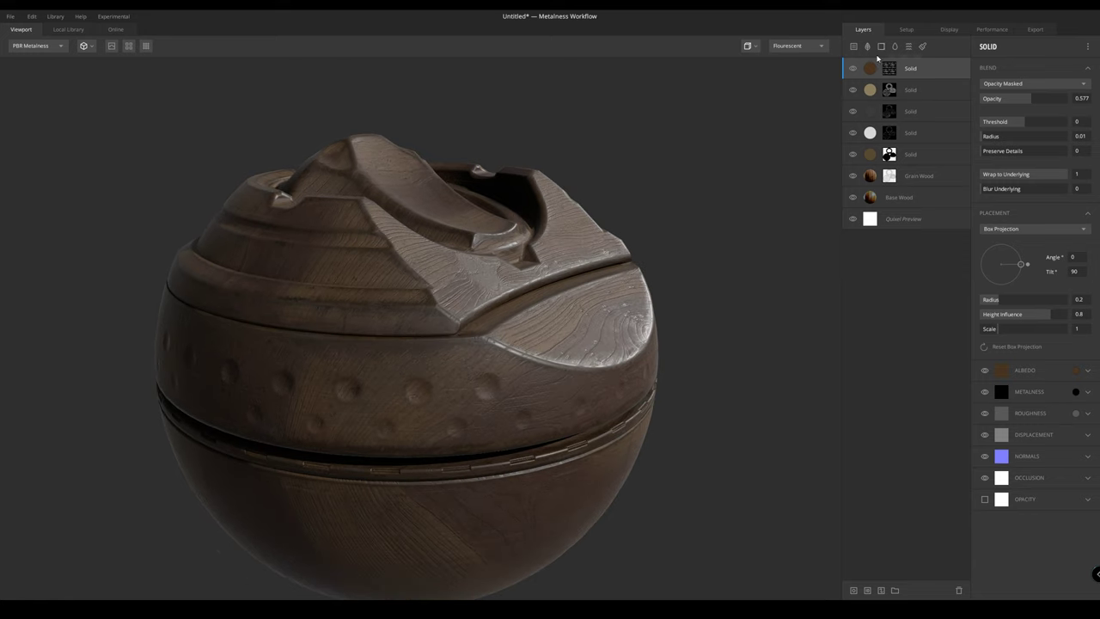
{"action": "left_click", "coordinate": [854, 69]}
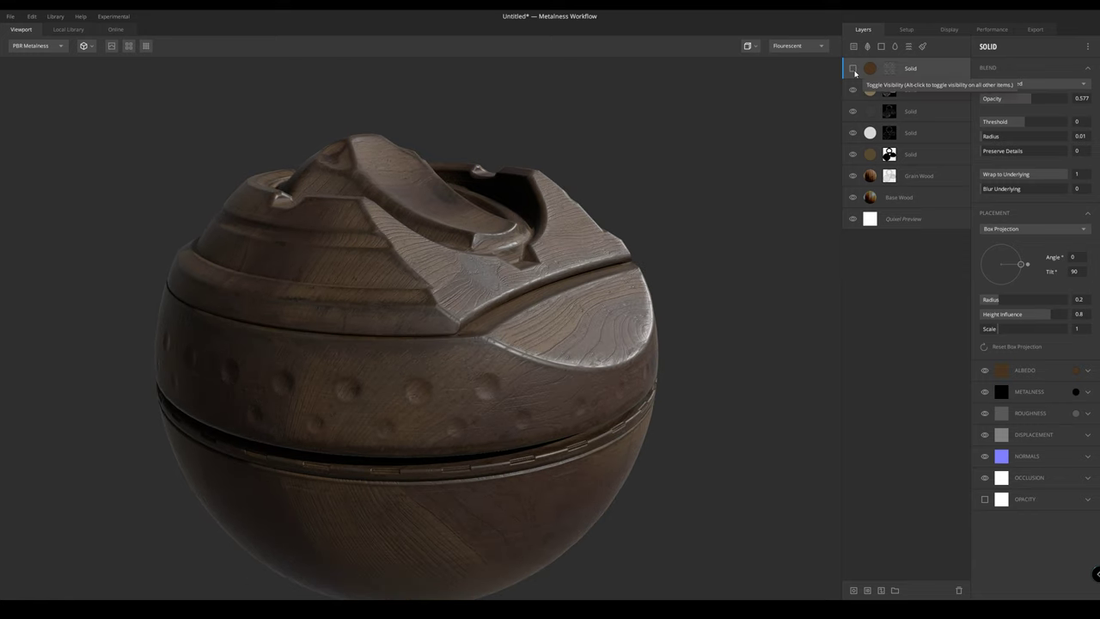
{"action": "left_click", "coordinate": [854, 71]}
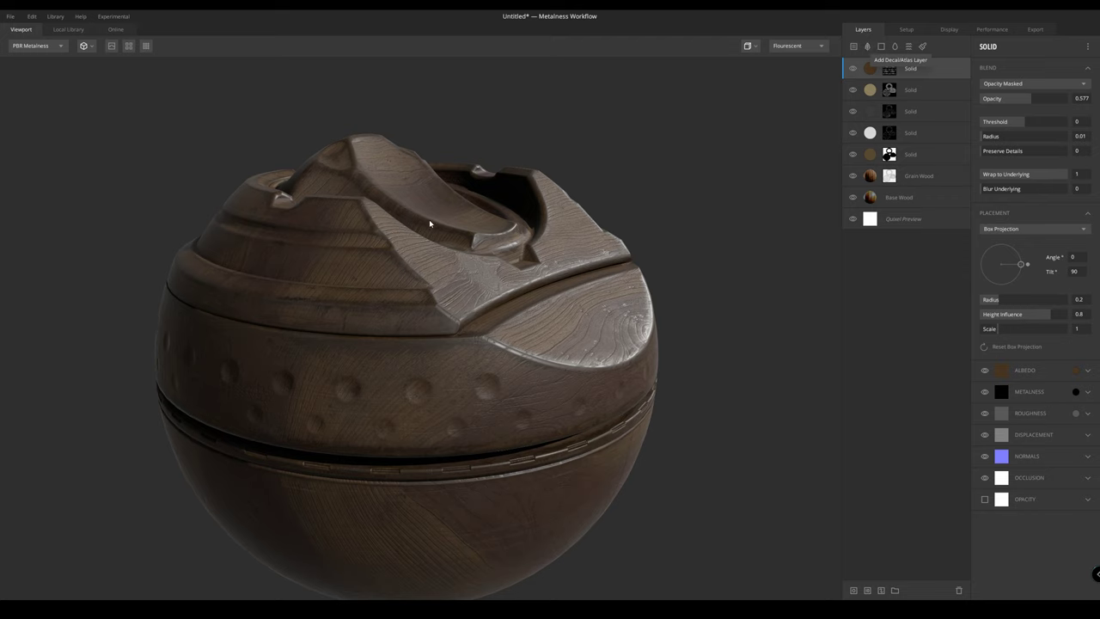
Examine the worn edges, grooves and grain of the wood from several angles under changing lighting
{"action": "left_click_drag", "start_coordinate": [429, 223], "coordinate": [731, 92]}
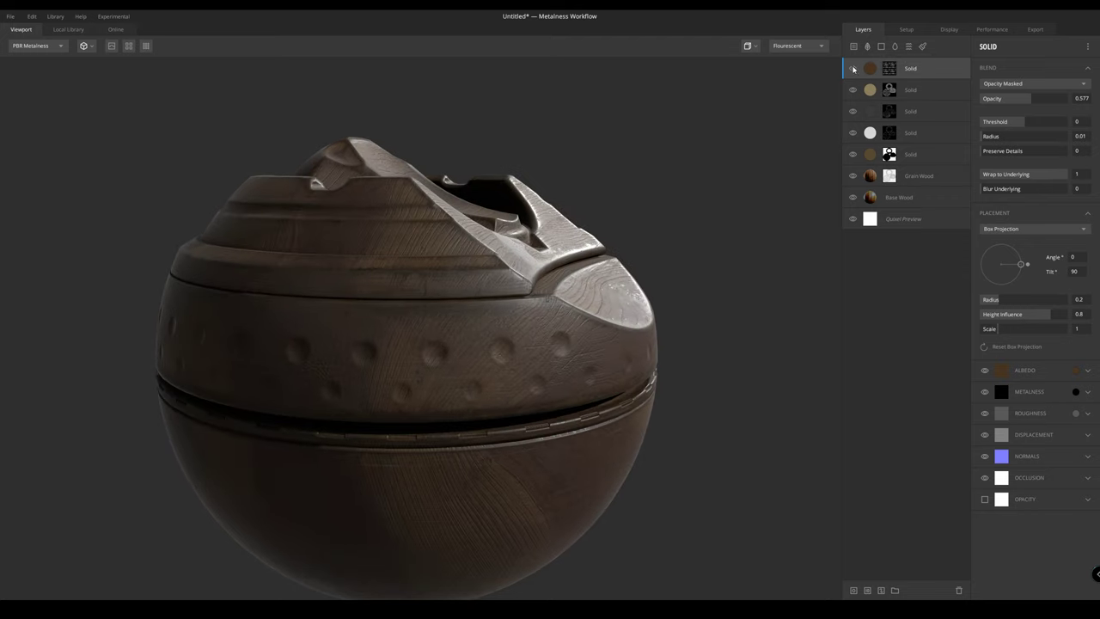
{"action": "left_click_drag", "start_coordinate": [569, 167], "coordinate": [419, 215]}
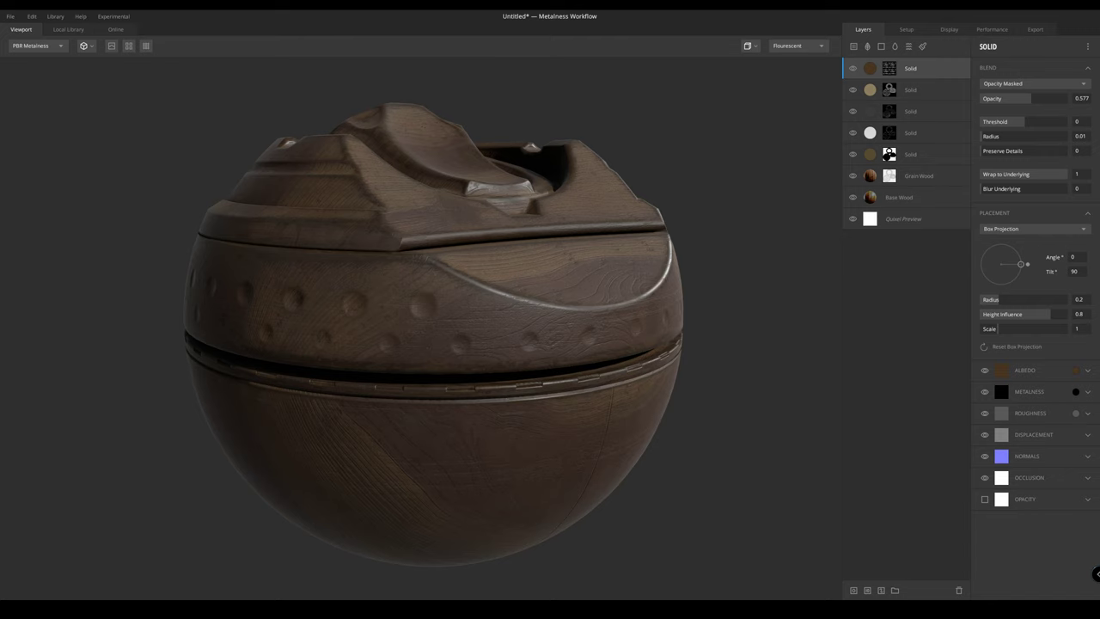
{"action": "left_click_drag", "start_coordinate": [282, 244], "coordinate": [301, 262]}
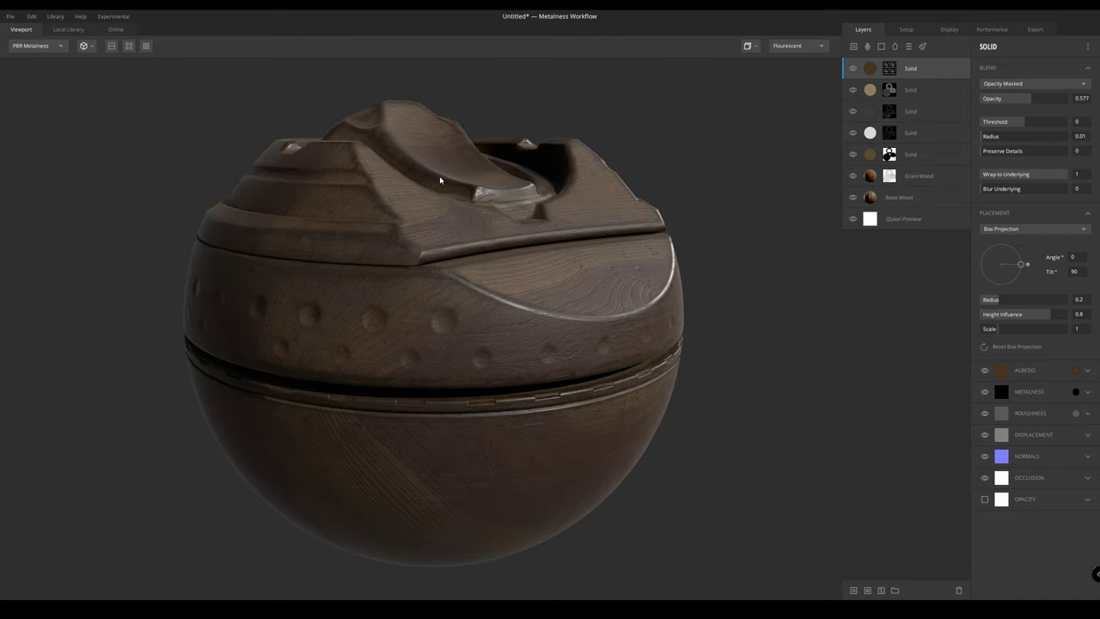
{"action": "key", "text": "c"}
{"action": "left_click_drag", "start_coordinate": [375, 172], "coordinate": [685, 303]}
{"action": "key", "text": "m"}
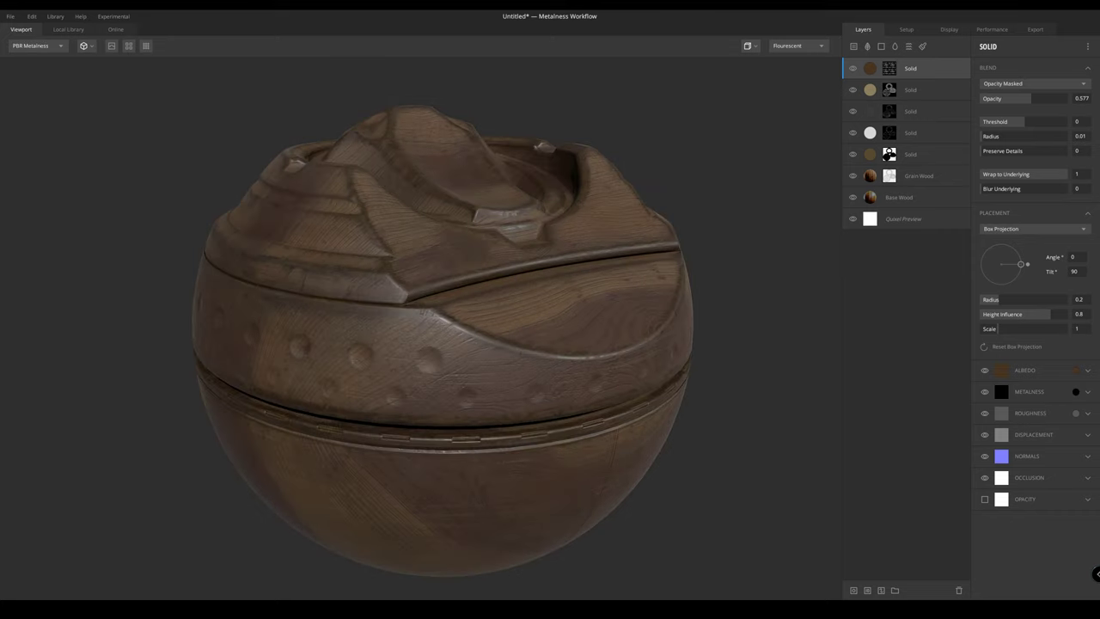
{"action": "left_click_drag", "start_coordinate": [619, 358], "coordinate": [492, 292]}
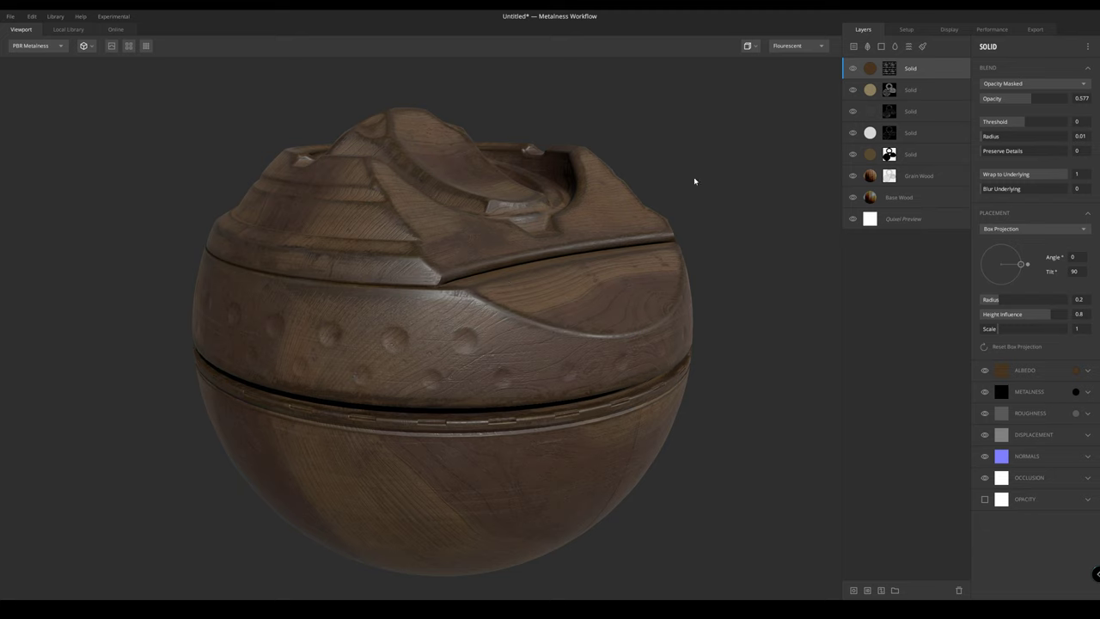
Add a new Solid layer on top of the stack with a light brown 7F674A albedo
{"action": "left_click", "coordinate": [881, 47]}
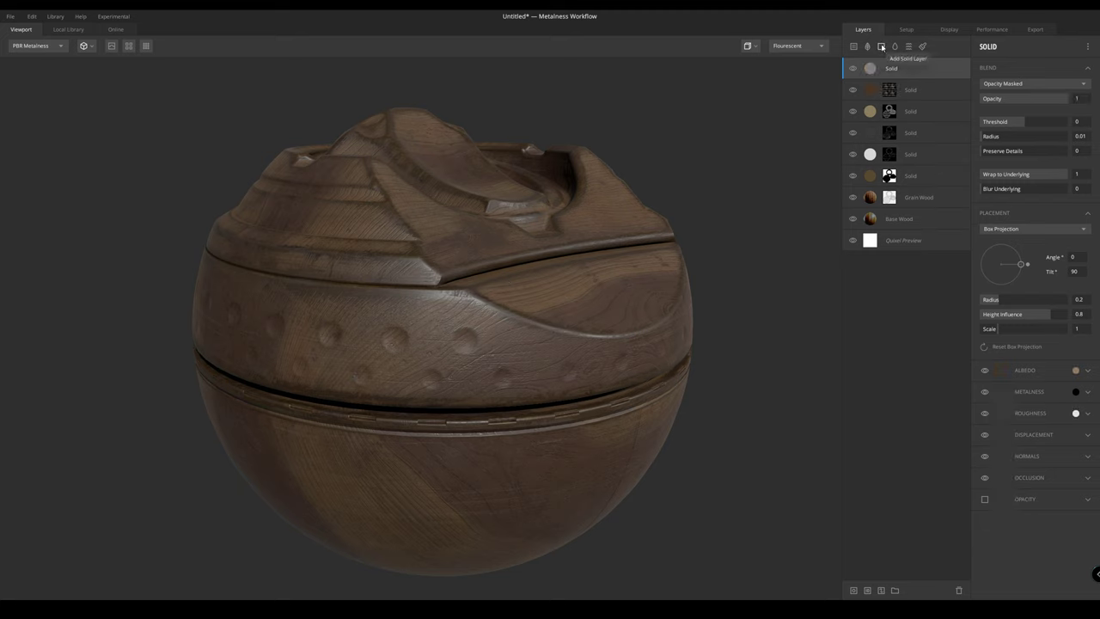
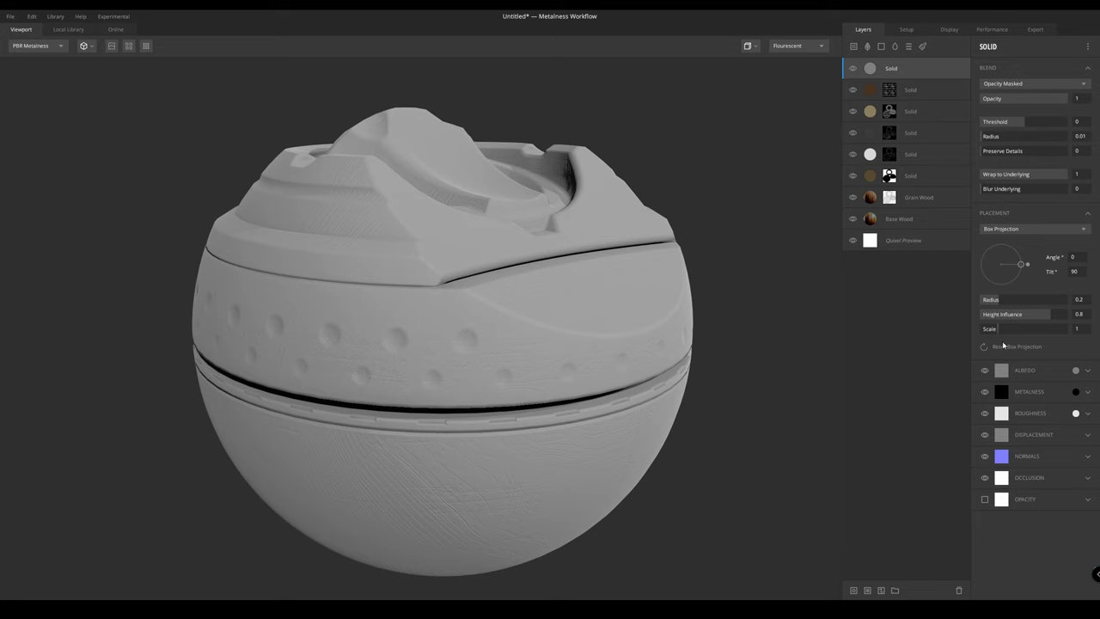
{"action": "left_click", "coordinate": [1075, 369]}
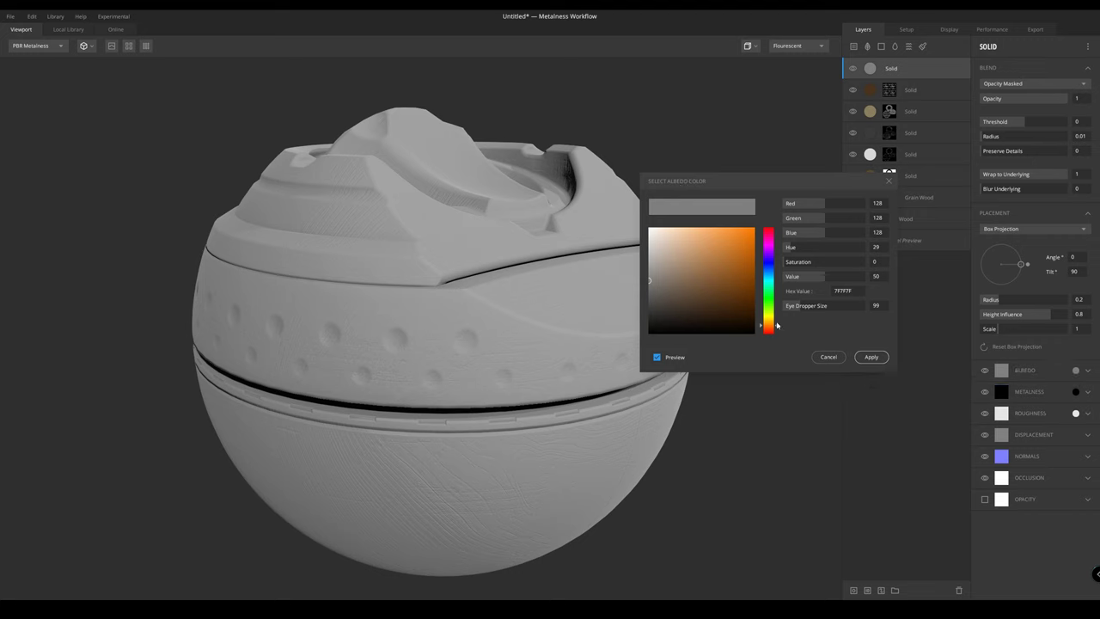
{"action": "left_click", "coordinate": [769, 323]}
{"action": "mouse_move", "coordinate": [683, 262]}
{"action": "left_mouse_down"}
{"action": "mouse_move", "coordinate": [682, 286]}
{"action": "mouse_move", "coordinate": [693, 282]}
{"action": "left_mouse_up"}
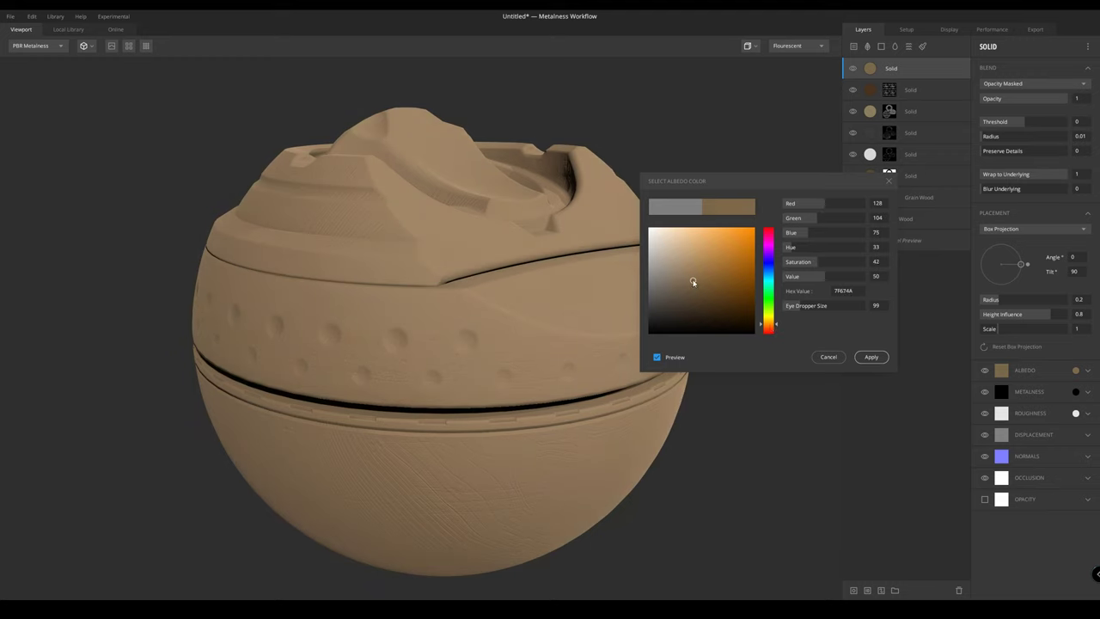
{"action": "left_click", "coordinate": [872, 357]}
Add a mask stack with a Map component to the new light brown Solid layer
{"action": "left_click_drag", "start_coordinate": [462, 235], "coordinate": [673, 298]}
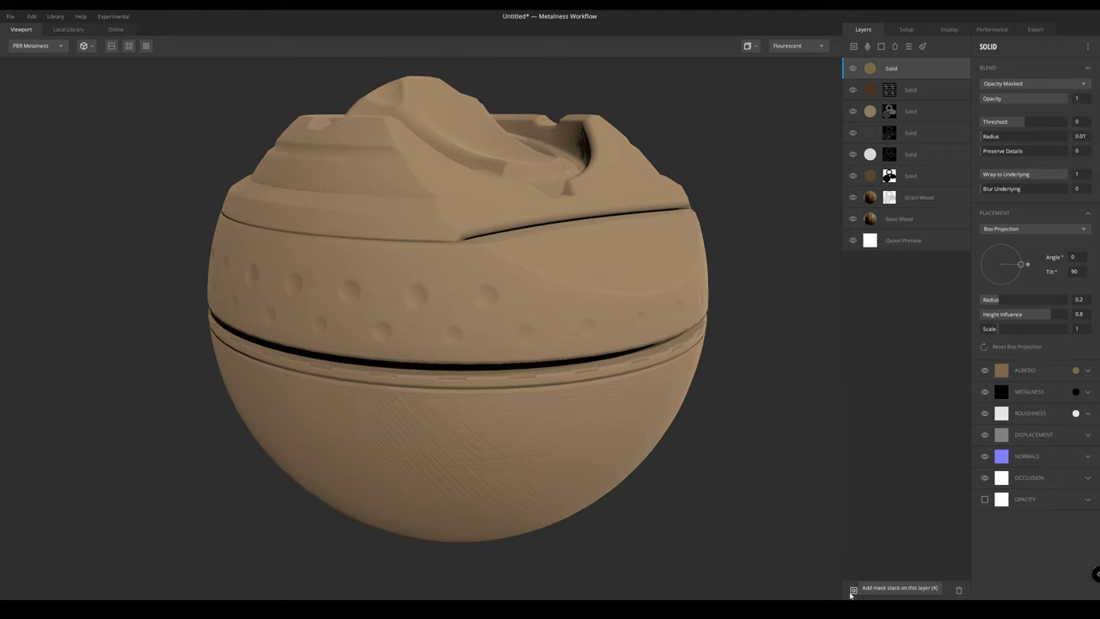
{"action": "left_click", "coordinate": [854, 589]}
{"action": "left_click_drag", "start_coordinate": [649, 68], "coordinate": [715, 143]}
{"action": "left_click", "coordinate": [980, 47]}
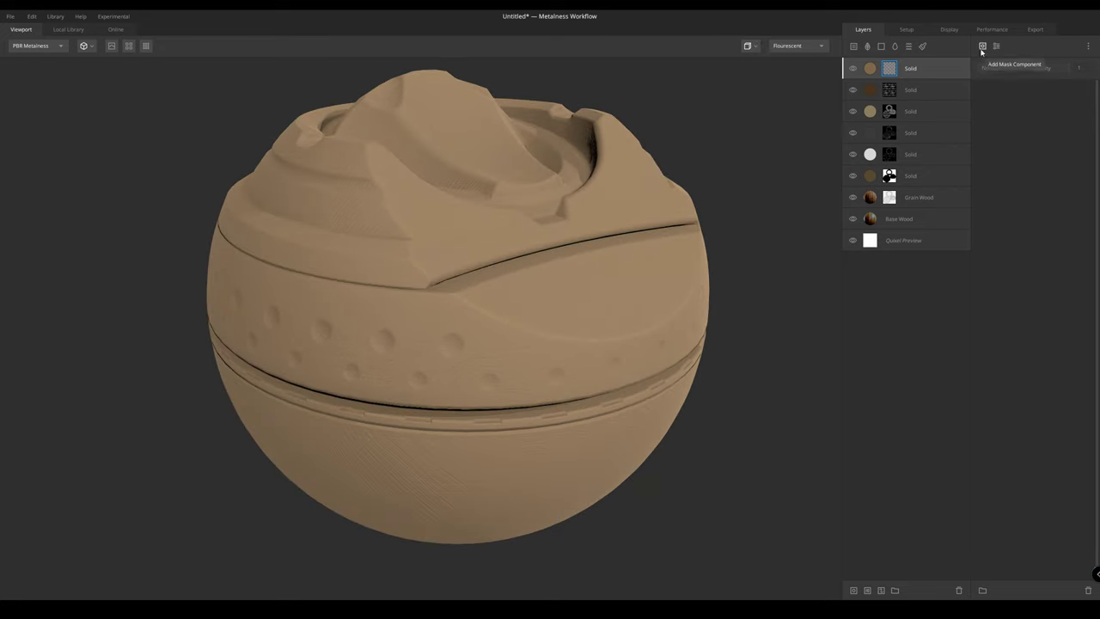
{"action": "left_click", "coordinate": [1010, 69]}
{"action": "left_click_drag", "start_coordinate": [677, 79], "coordinate": [633, 152]}
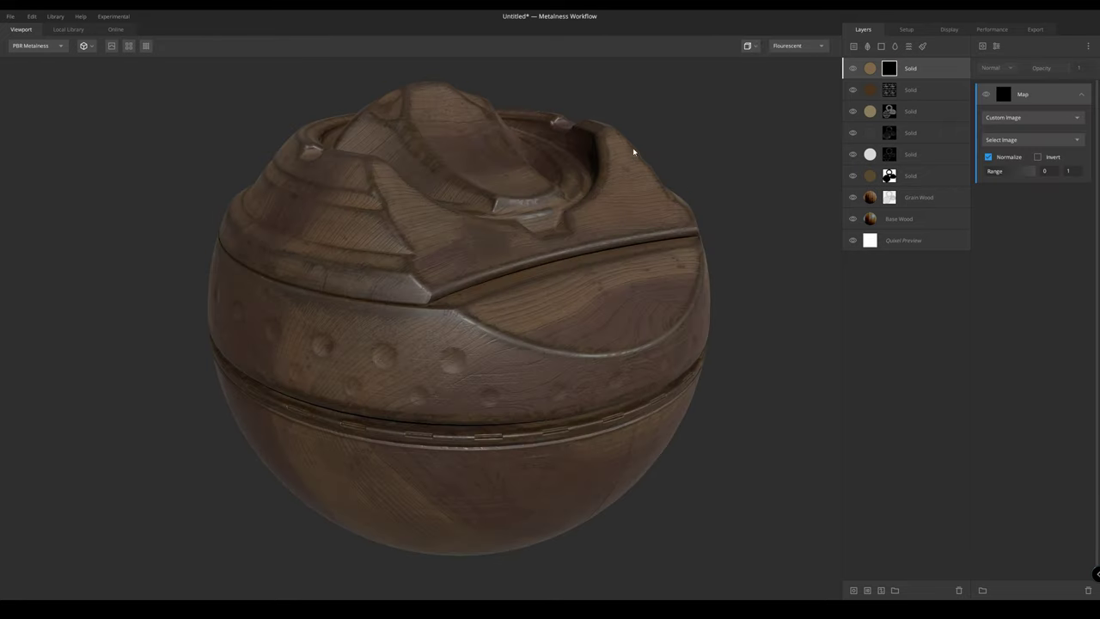
Switch the Map component's source to Library Asset and search the imperfection library for scratch
{"action": "left_click", "coordinate": [1031, 117]}
{"action": "left_click", "coordinate": [1013, 157]}
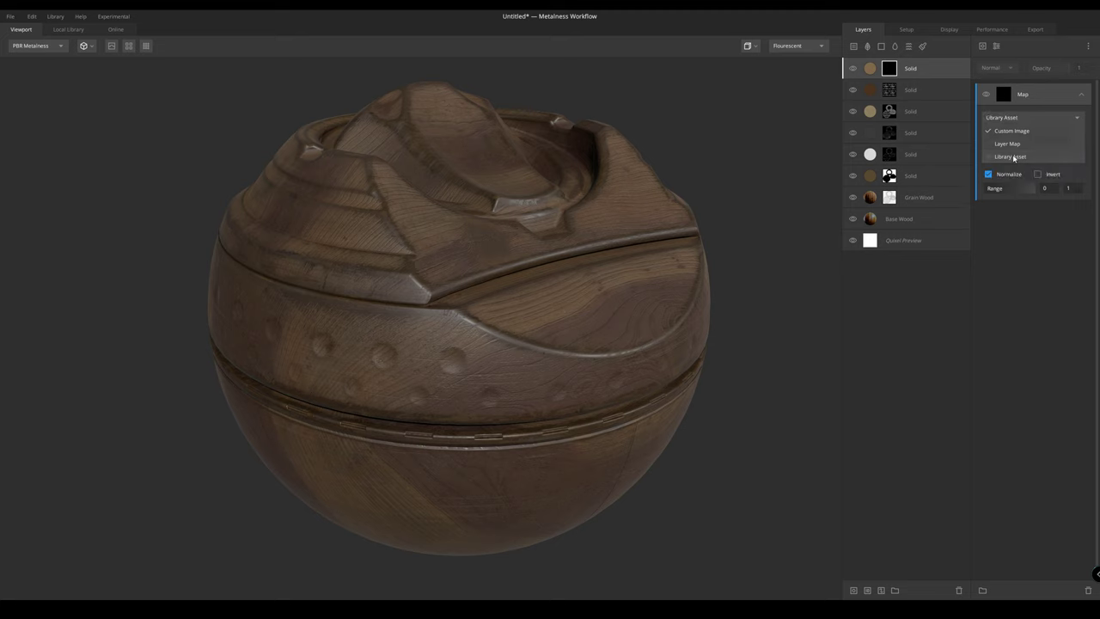
{"action": "left_click", "coordinate": [1028, 140]}
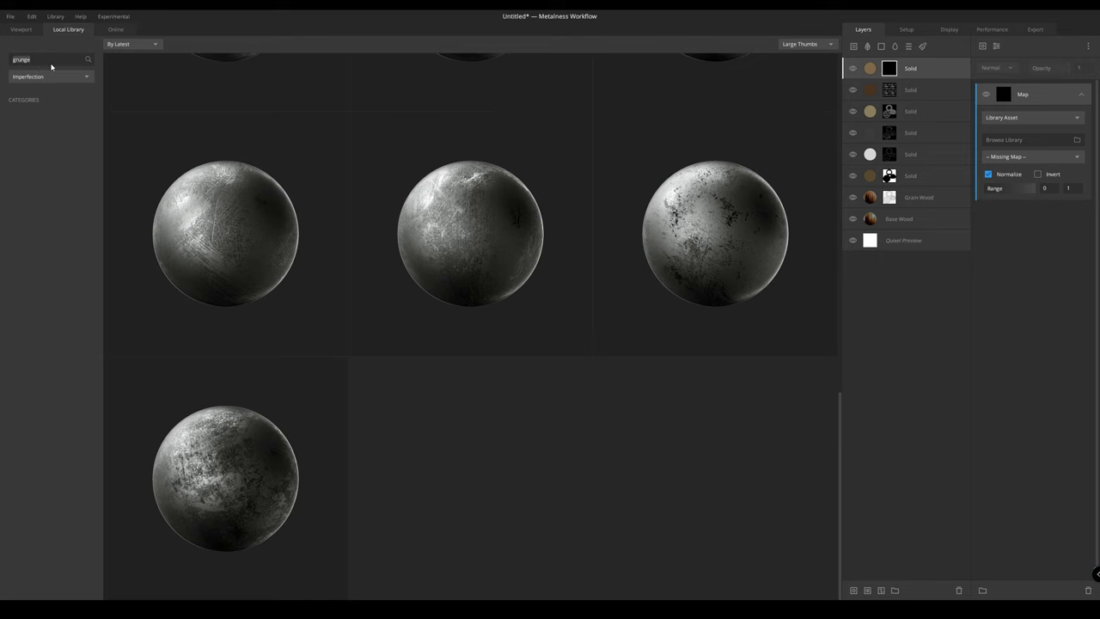
{"action": "key", "text": "ctrl+a"}
{"action": "type", "text": "scra"}
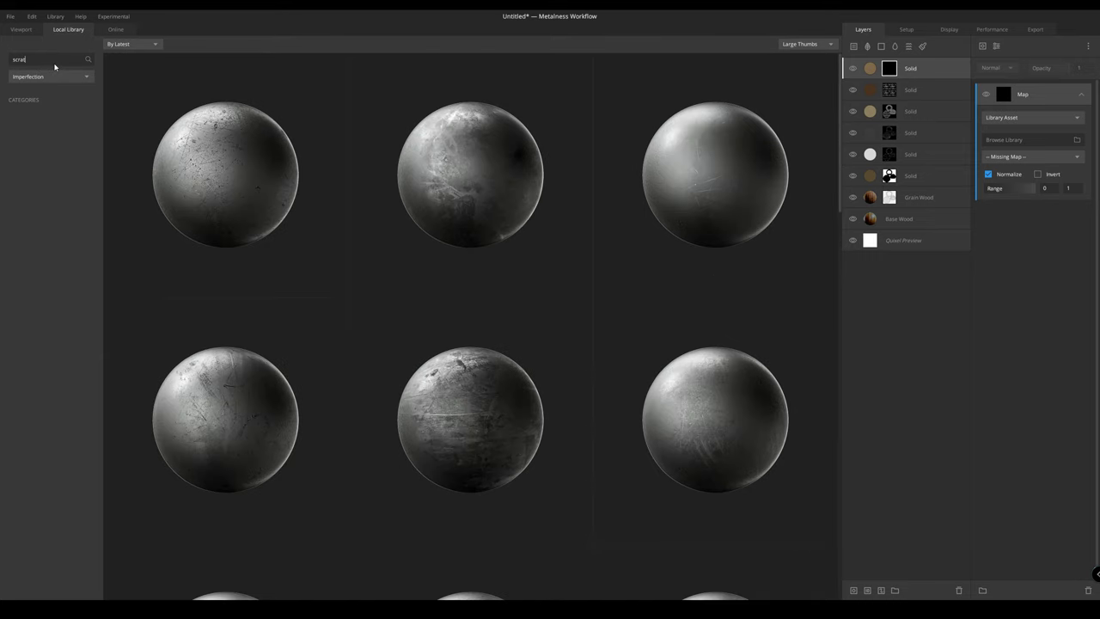
Browse the scratch imperfections and load Scratched Plastic as the light brown layer's mask map
{"action": "scroll", "coordinate": [211, 177], "scroll_direction": "down", "scroll_amount": 3}
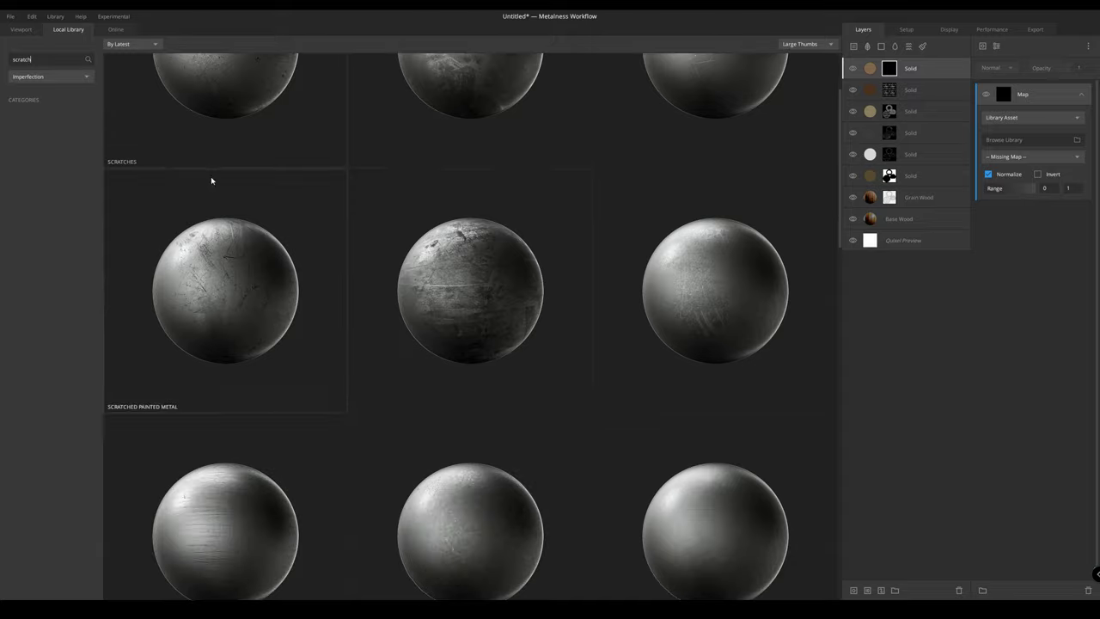
{"action": "scroll", "coordinate": [587, 231], "scroll_direction": "up", "scroll_amount": 3}
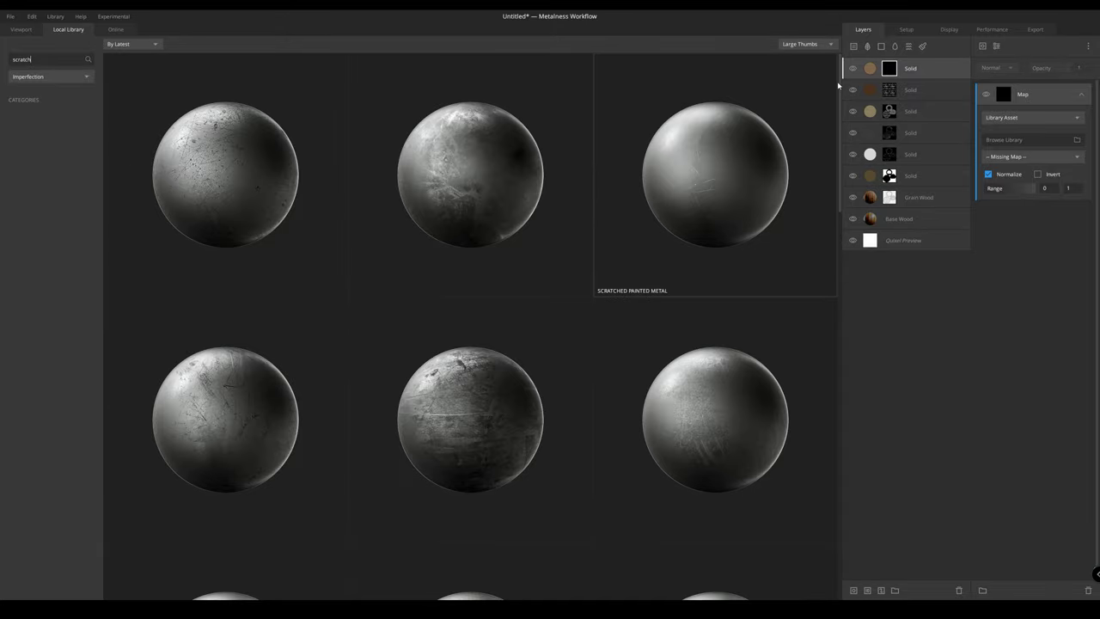
{"action": "left_click_drag", "start_coordinate": [837, 92], "coordinate": [835, 467]}
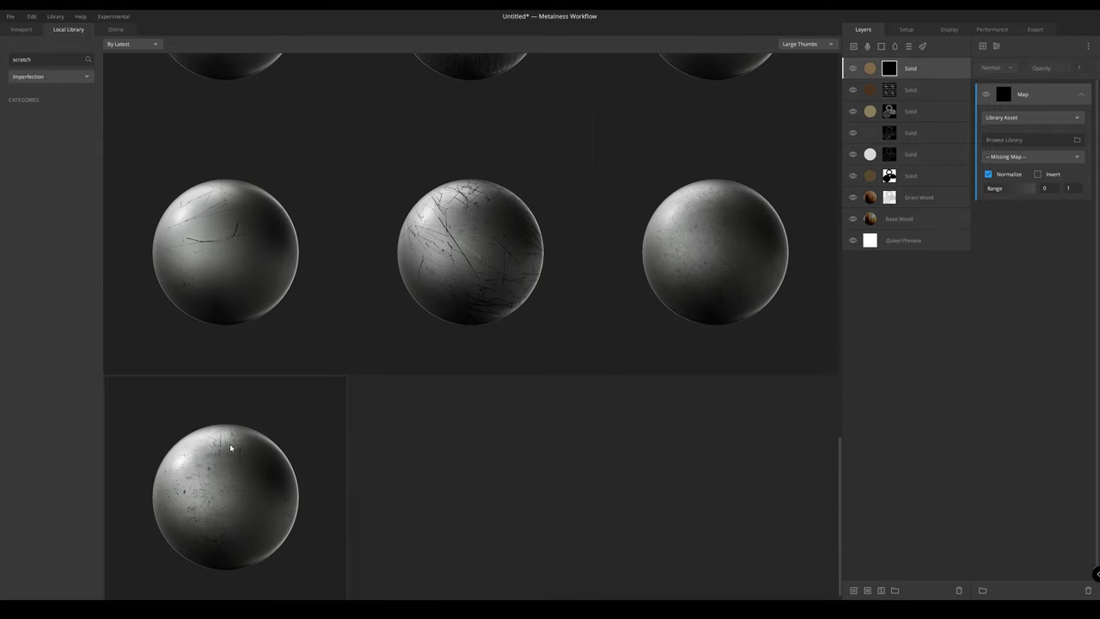
{"action": "scroll", "coordinate": [211, 460], "scroll_direction": "down", "scroll_amount": 1}
{"action": "double_click", "coordinate": [241, 494]}
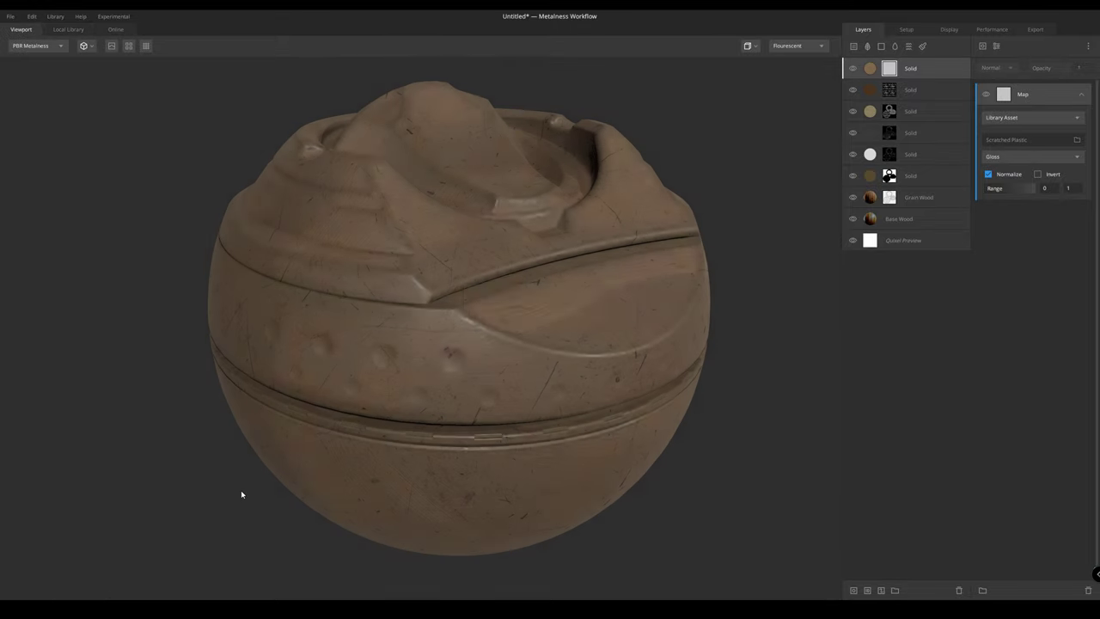
Invert the Scratched Plastic map and set its range to 0.457 and 0.75
{"action": "middle_click_drag", "start_coordinate": [429, 239], "coordinate": [426, 254]}
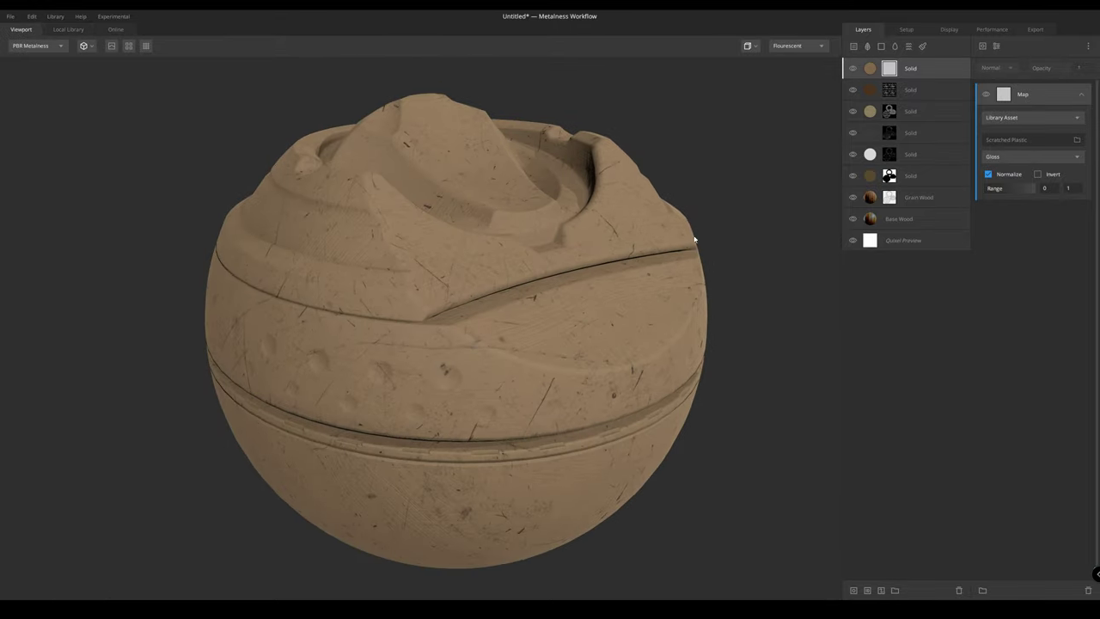
{"action": "left_click", "coordinate": [1038, 174]}
{"action": "left_click_drag", "start_coordinate": [778, 200], "coordinate": [810, 199]}
{"action": "left_click_drag", "start_coordinate": [988, 188], "coordinate": [1012, 190]}
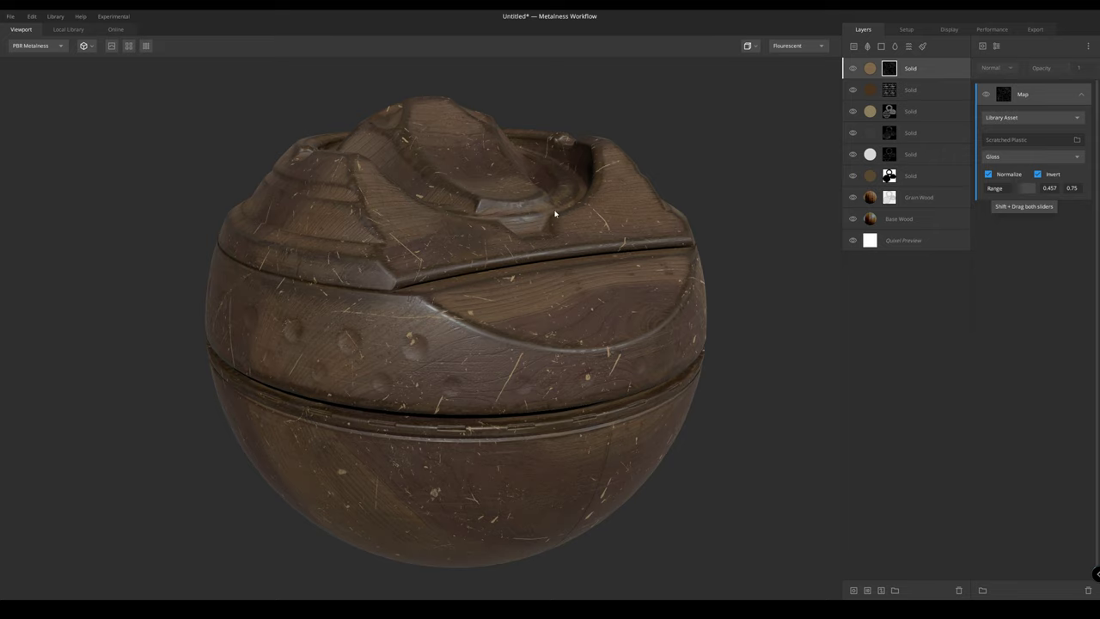
{"action": "mouse_move", "coordinate": [555, 213]}
{"action": "left_mouse_down"}
{"action": "mouse_move", "coordinate": [616, 168]}
{"action": "mouse_move", "coordinate": [444, 130]}
{"action": "mouse_move", "coordinate": [553, 180]}
{"action": "mouse_move", "coordinate": [552, 198]}
{"action": "left_mouse_up"}
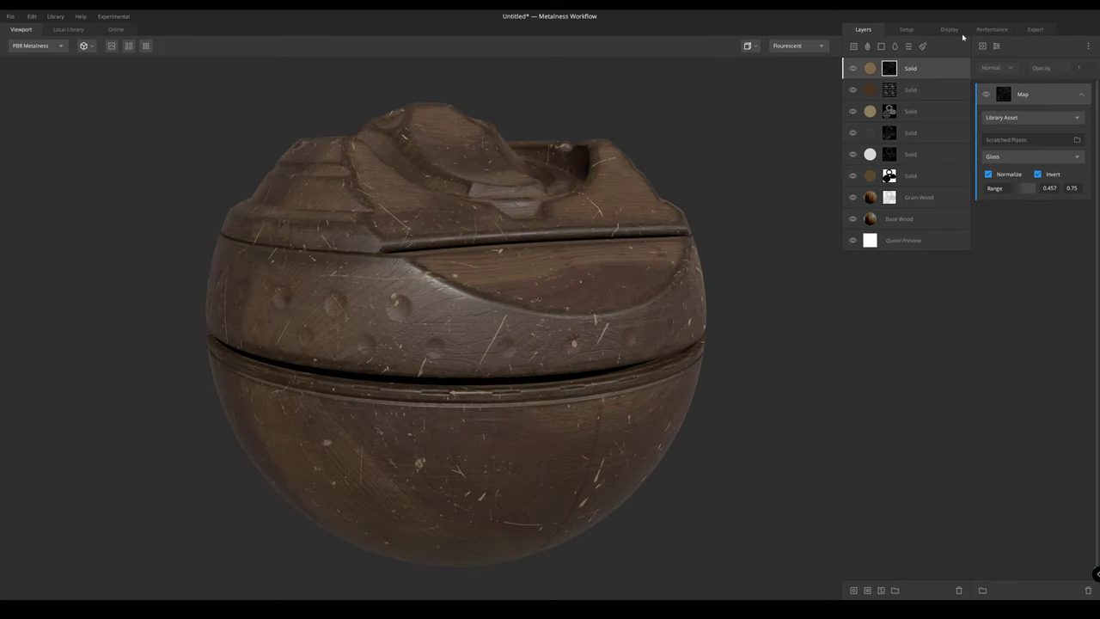
Darken the scratch layer's albedo to a muted brown, hex 645441, and apply it
{"action": "left_click", "coordinate": [964, 71]}
{"action": "left_click", "coordinate": [1076, 371]}
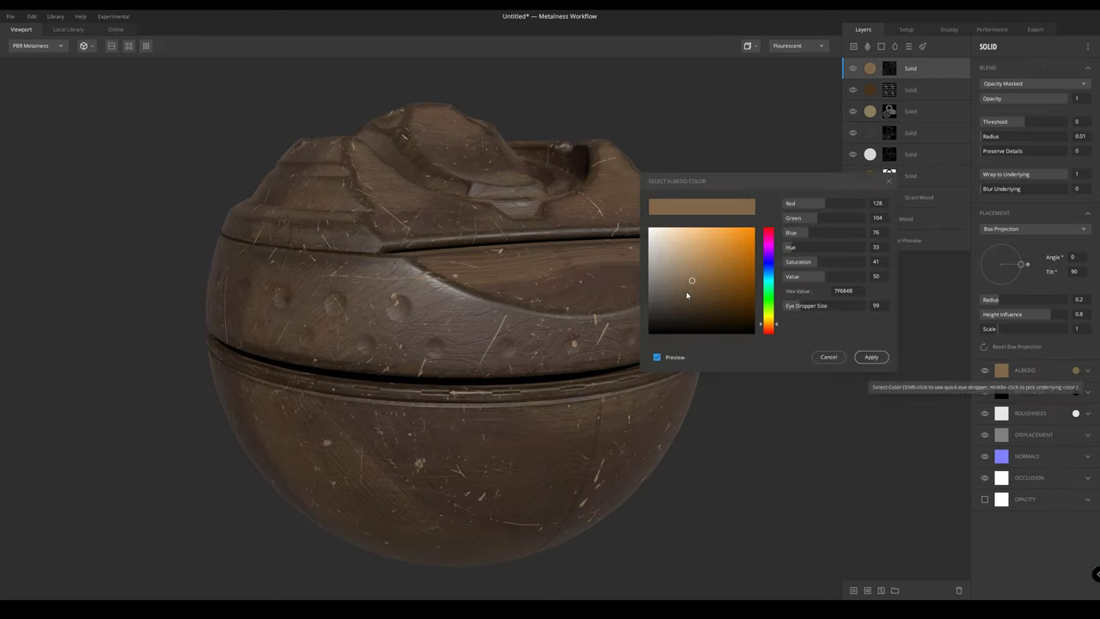
{"action": "left_click", "coordinate": [686, 291]}
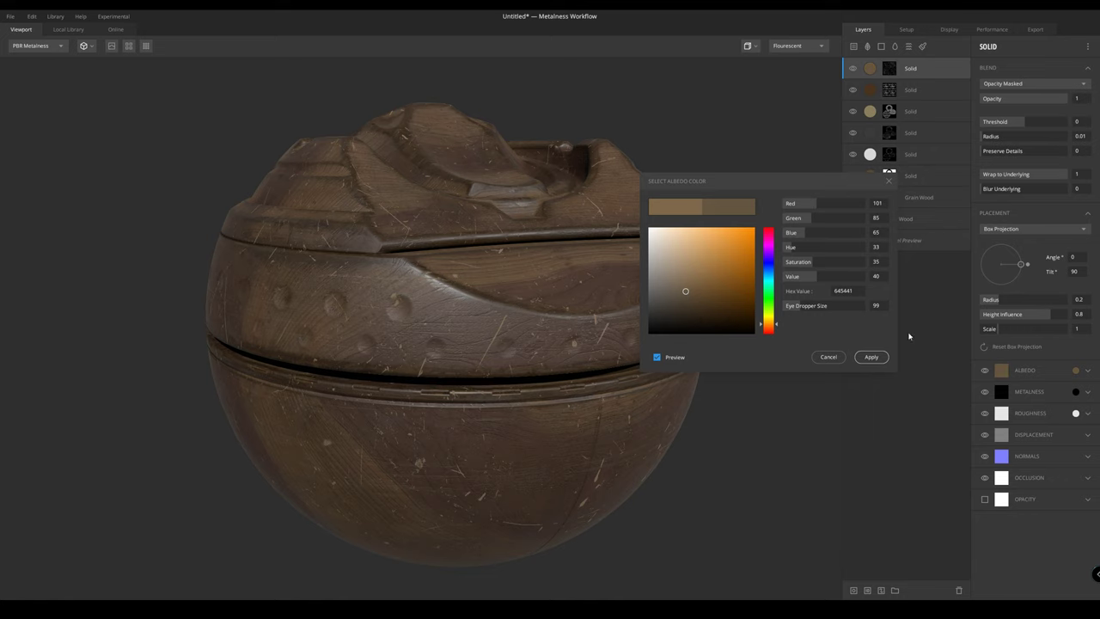
{"action": "left_click", "coordinate": [870, 357]}
{"action": "left_click_drag", "start_coordinate": [602, 284], "coordinate": [772, 183]}
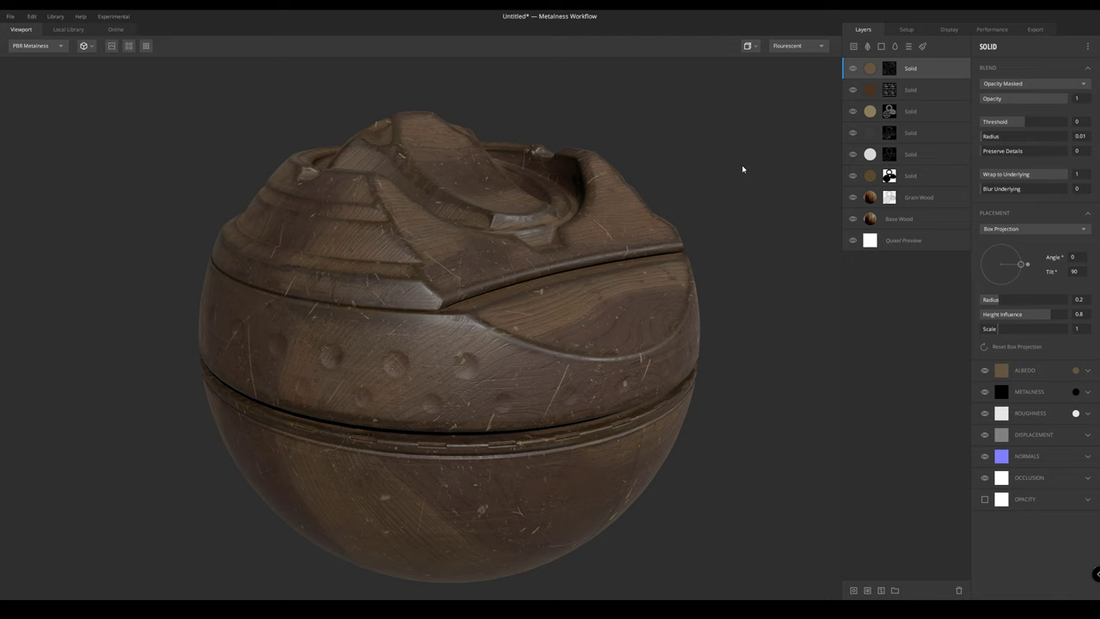
Blend the scratch layer From Above with a threshold of 0.259 and Wrap to Underlying at 0.98
{"action": "middle_click_drag", "start_coordinate": [516, 369], "coordinate": [478, 314]}
{"action": "scroll", "coordinate": [478, 315], "scroll_direction": "up", "scroll_amount": 1}
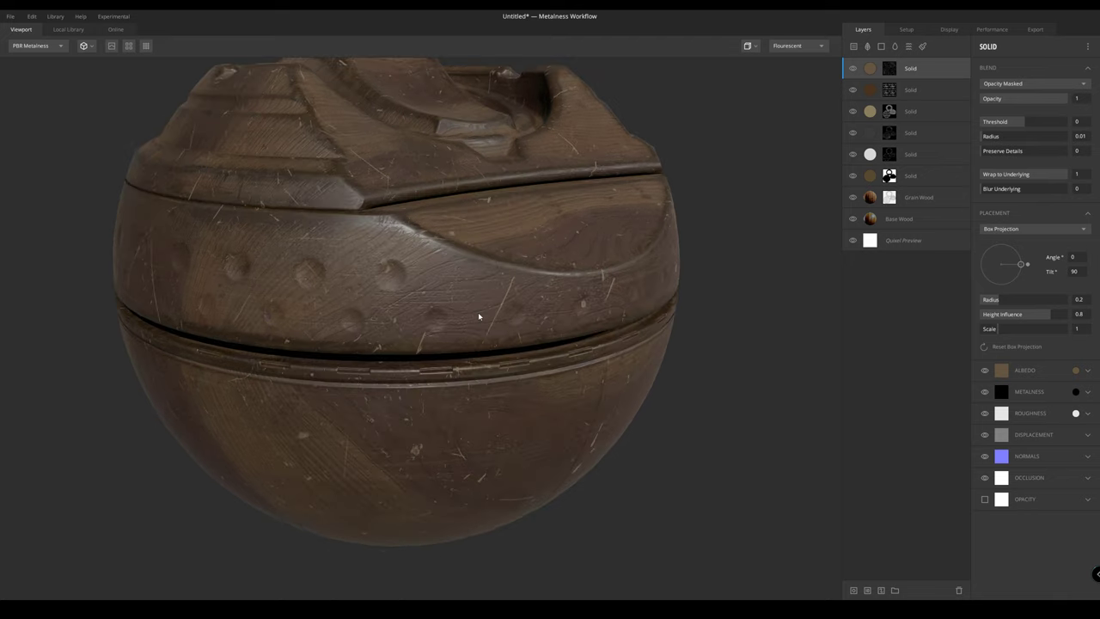
{"action": "left_click", "coordinate": [1034, 84]}
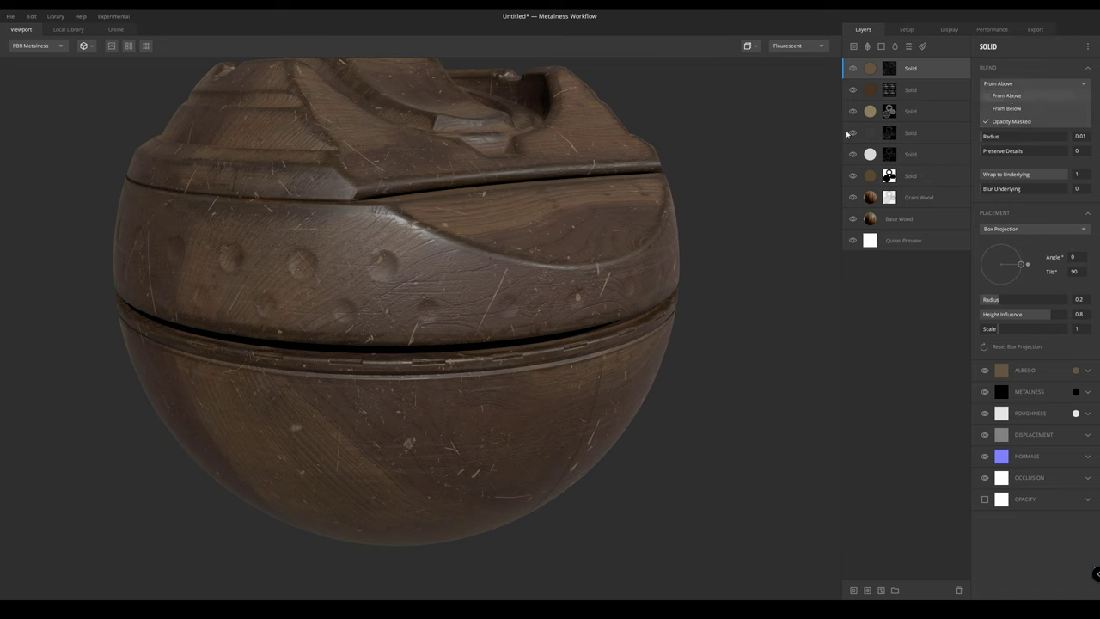
{"action": "left_click", "coordinate": [1007, 96]}
{"action": "scroll", "coordinate": [403, 246], "scroll_direction": "up", "scroll_amount": 5}
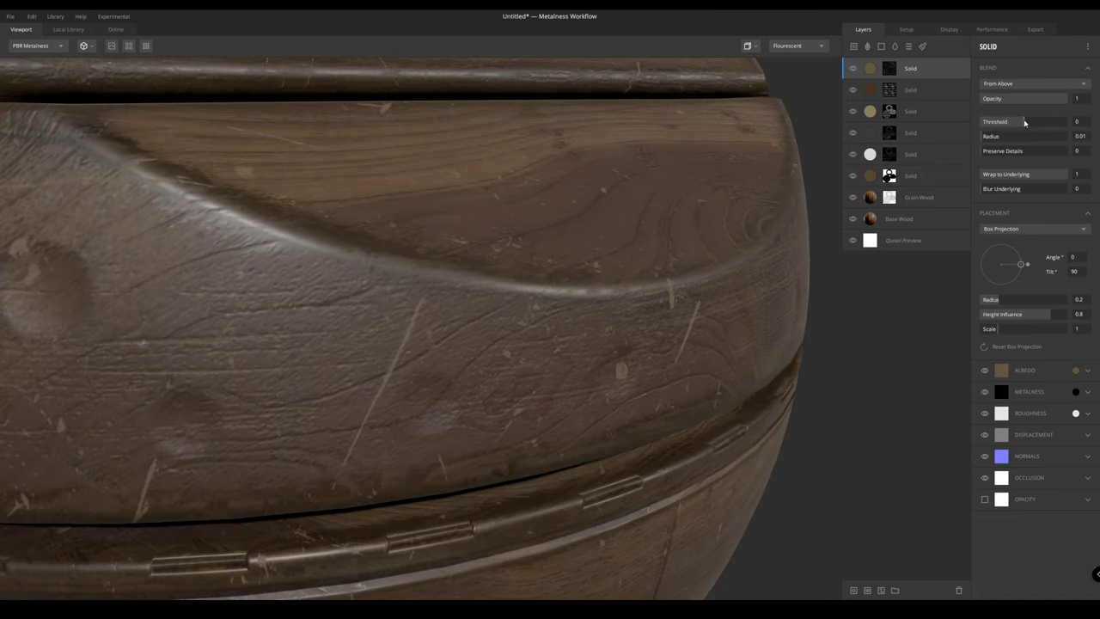
{"action": "left_click_drag", "start_coordinate": [1024, 123], "coordinate": [1028, 125]}
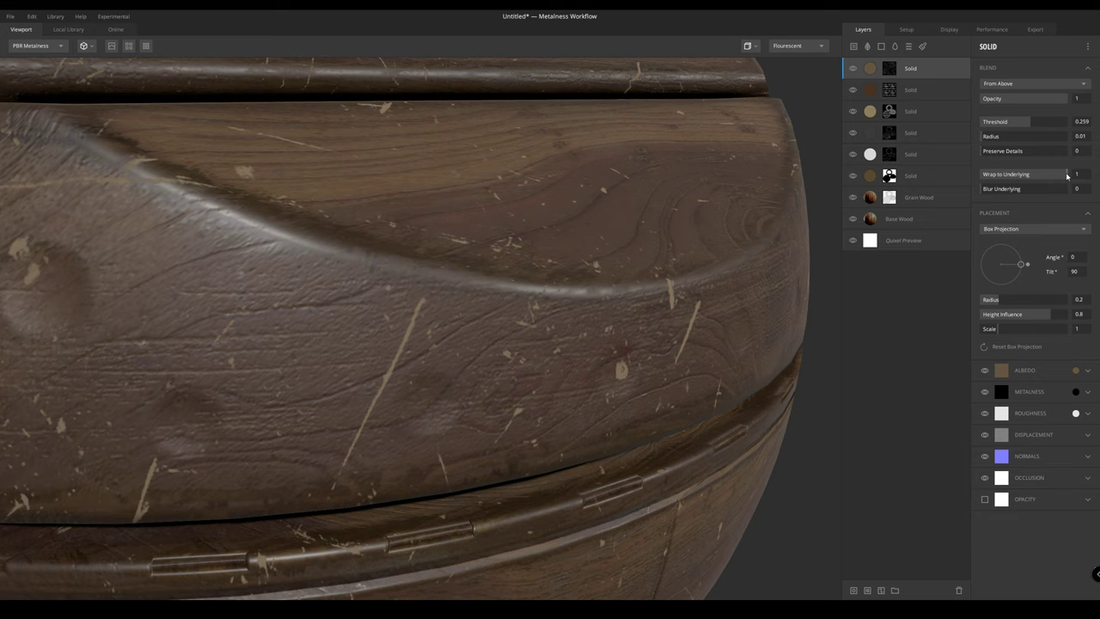
{"action": "left_click_drag", "start_coordinate": [1066, 176], "coordinate": [1066, 175]}
{"action": "key", "text": "4"}
{"action": "key", "text": "6"}
{"action": "key", "text": "1"}
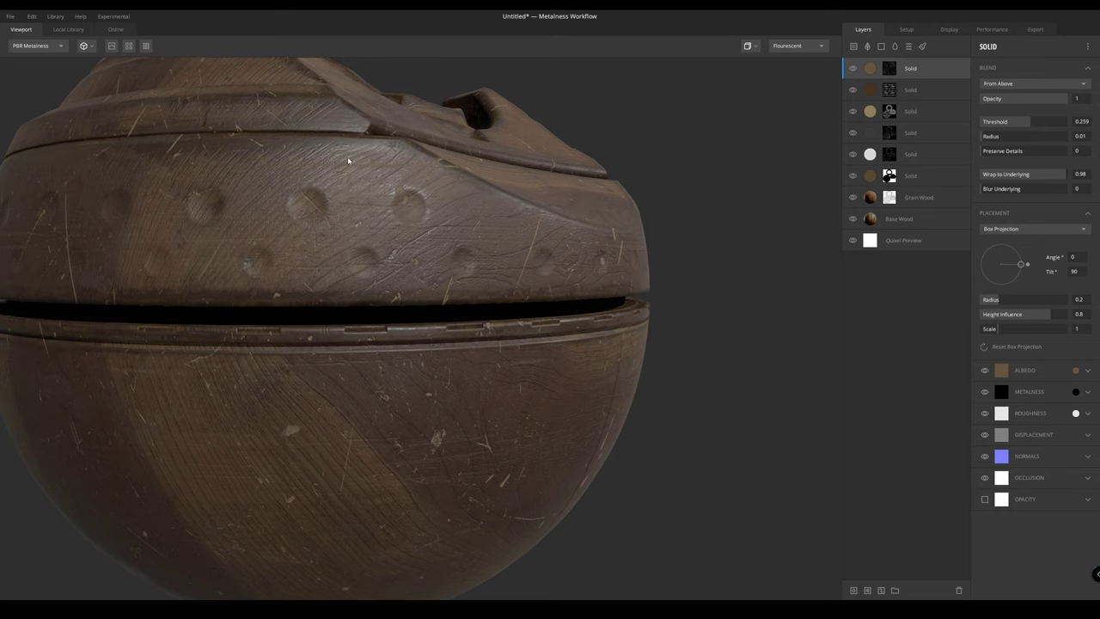
Lower the scratch layer's albedo opacity to 0.507, checking the scratches in the albedo view and the full material view
{"action": "left_click_drag", "start_coordinate": [1047, 419], "coordinate": [1036, 419]}
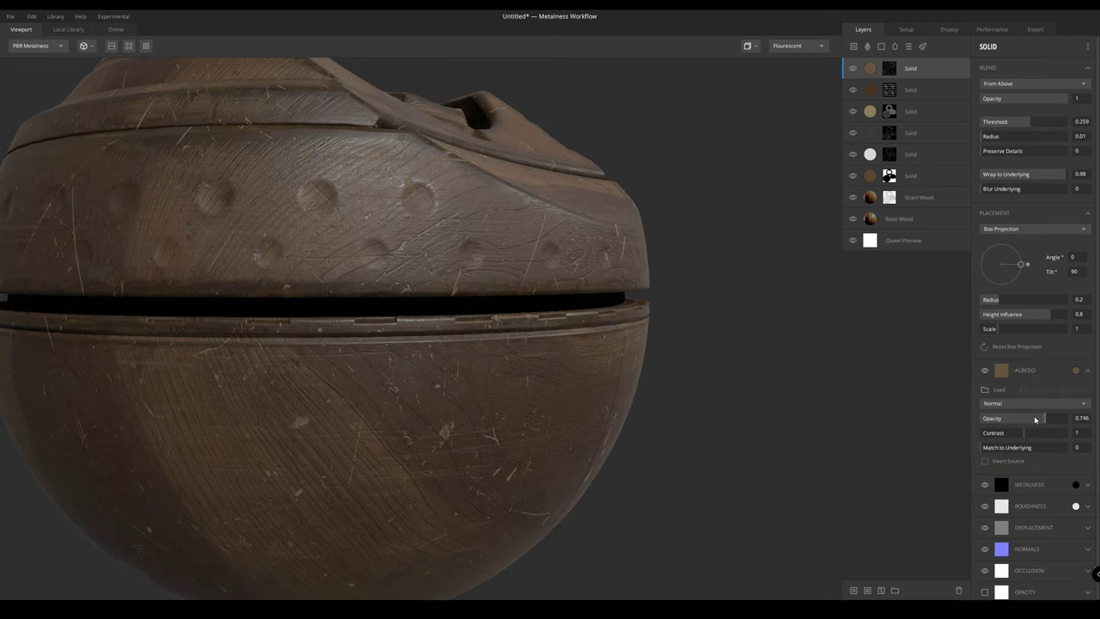
{"action": "middle_click_drag", "start_coordinate": [403, 222], "coordinate": [447, 258]}
{"action": "scroll", "coordinate": [453, 246], "scroll_direction": "up", "scroll_amount": 4}
{"action": "key", "text": "c"}
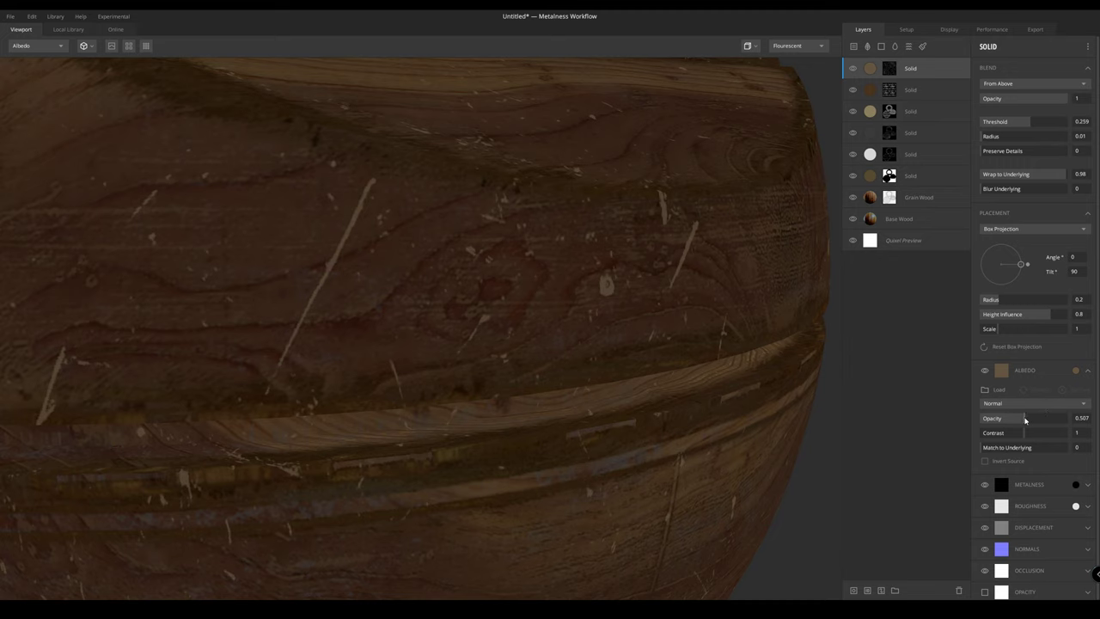
{"action": "key", "text": "m"}
{"action": "scroll", "coordinate": [409, 196], "scroll_direction": "down", "scroll_amount": 5}
{"action": "left_click_drag", "start_coordinate": [410, 195], "coordinate": [386, 253], "text": "alt"}
{"action": "scroll", "coordinate": [386, 253], "scroll_direction": "up", "scroll_amount": 2}
{"action": "middle_click_drag", "start_coordinate": [386, 252], "coordinate": [429, 259]}
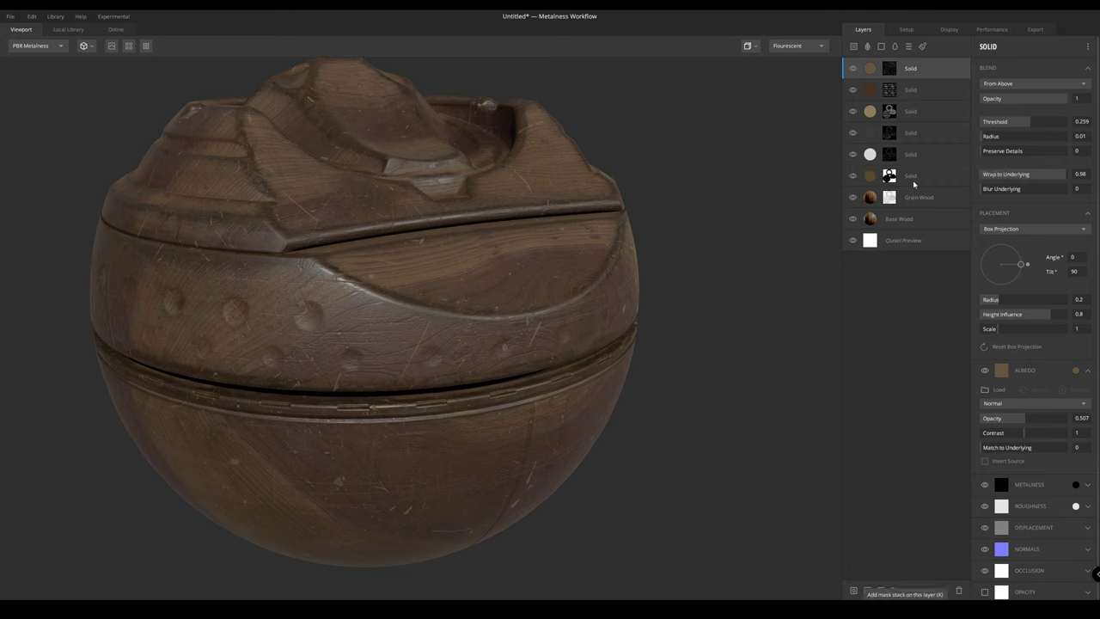
Open the scratch layer's mask stack and collapse its Map component
{"action": "left_click", "coordinate": [889, 68]}
{"action": "left_click_drag", "start_coordinate": [582, 167], "coordinate": [396, 329]}
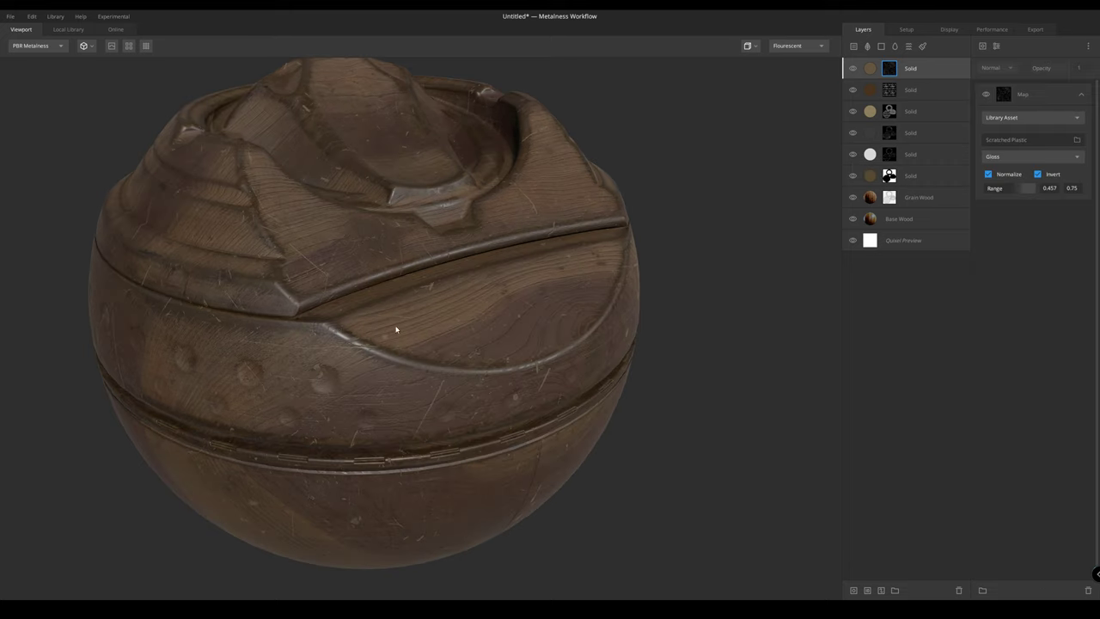
{"action": "left_click", "coordinate": [1031, 95]}
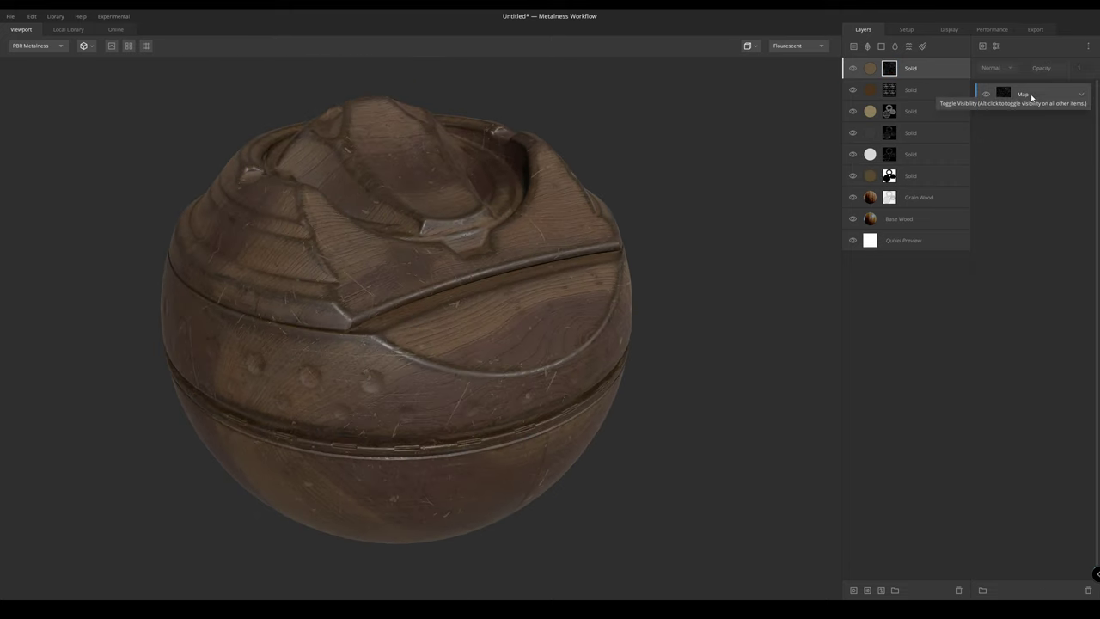
{"action": "left_click", "coordinate": [982, 47]}
{"action": "left_click", "coordinate": [593, 225]}
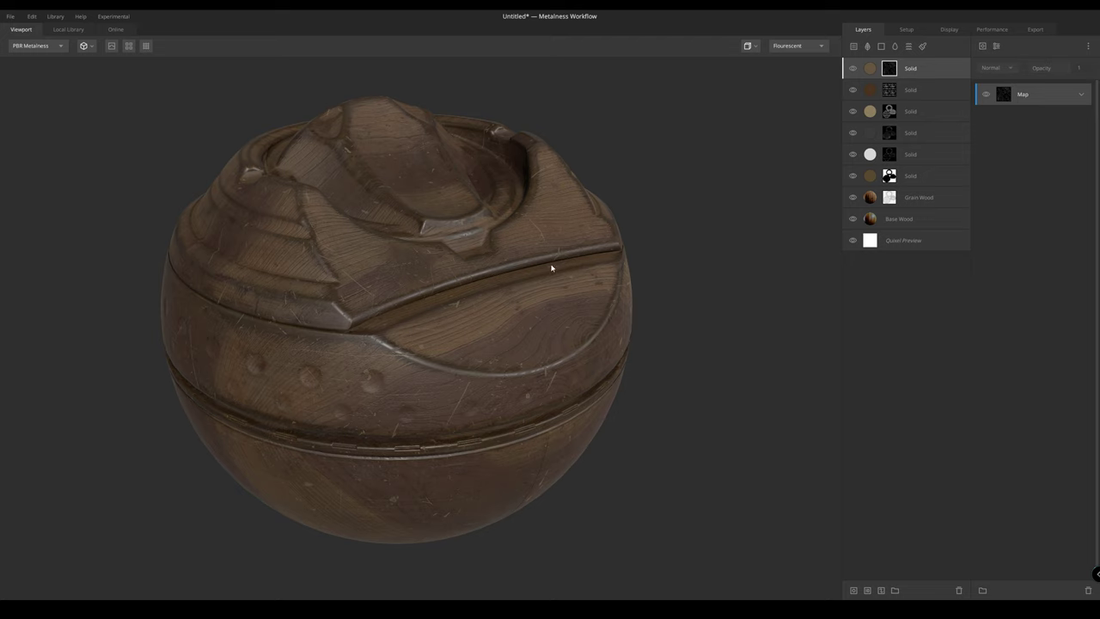
{"action": "left_click_drag", "start_coordinate": [552, 268], "coordinate": [545, 247]}
{"action": "left_click", "coordinate": [982, 46]}
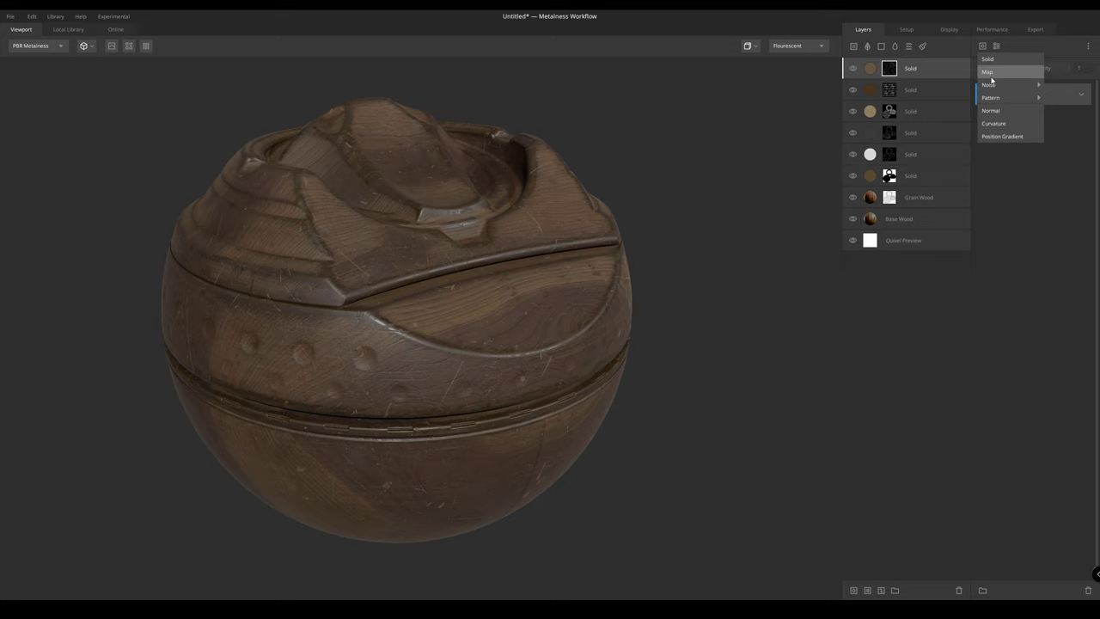
{"action": "left_click", "coordinate": [996, 135]}
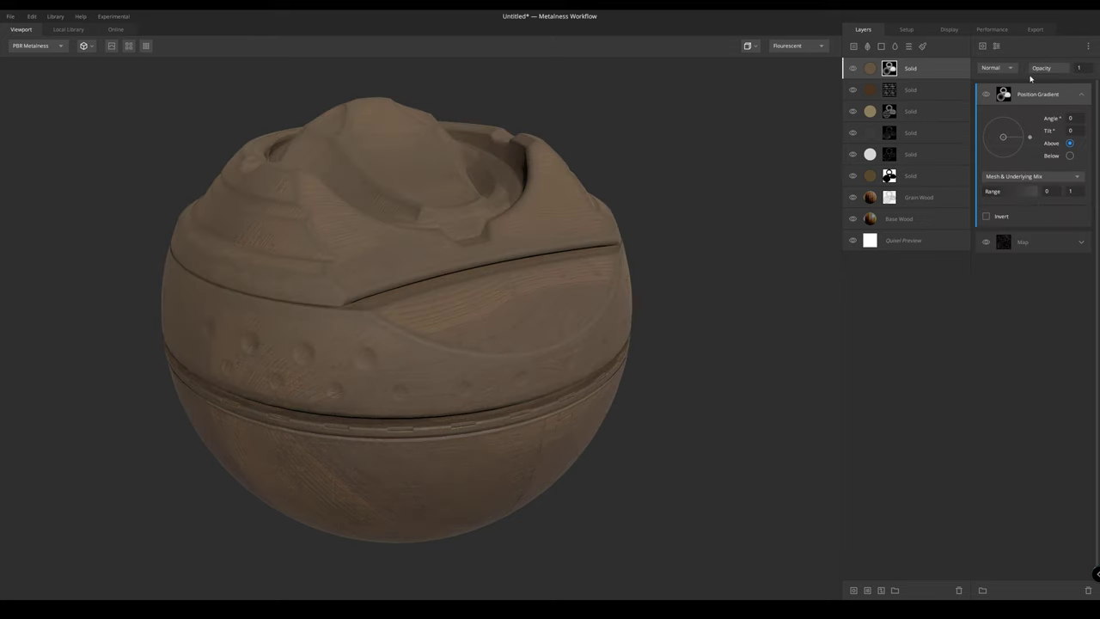
{"action": "key", "text": "Delete"}
Add a Curvature component above the Map in the scratch layer's mask stack and display the layer mask
{"action": "left_click", "coordinate": [983, 46]}
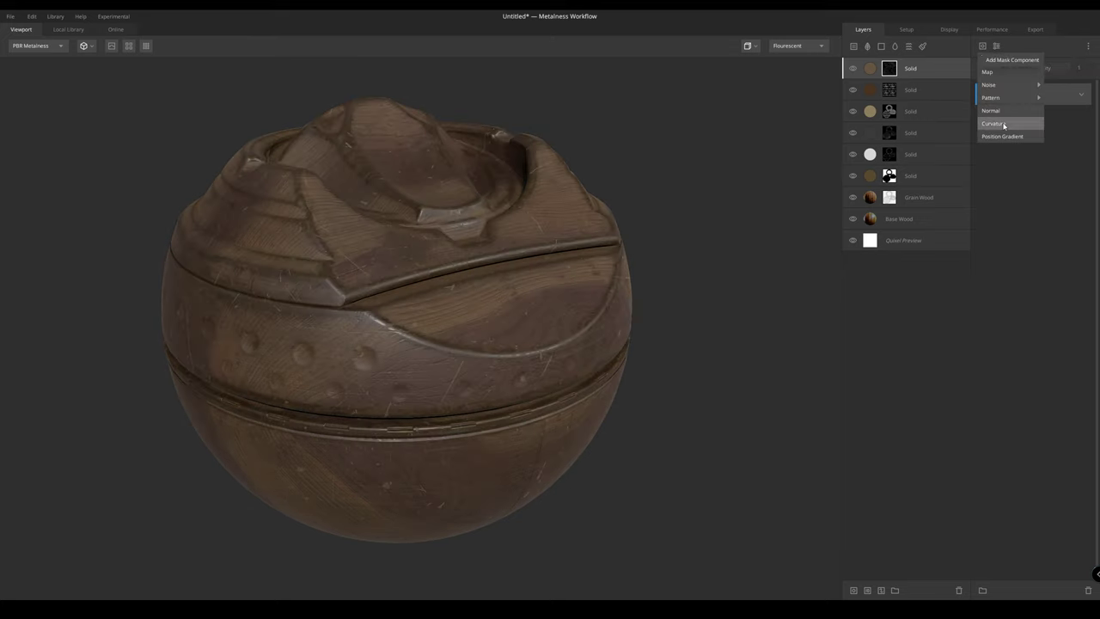
{"action": "left_click", "coordinate": [999, 123]}
{"action": "middle_click_drag", "start_coordinate": [446, 279], "coordinate": [471, 268]}
{"action": "key", "text": "m"}
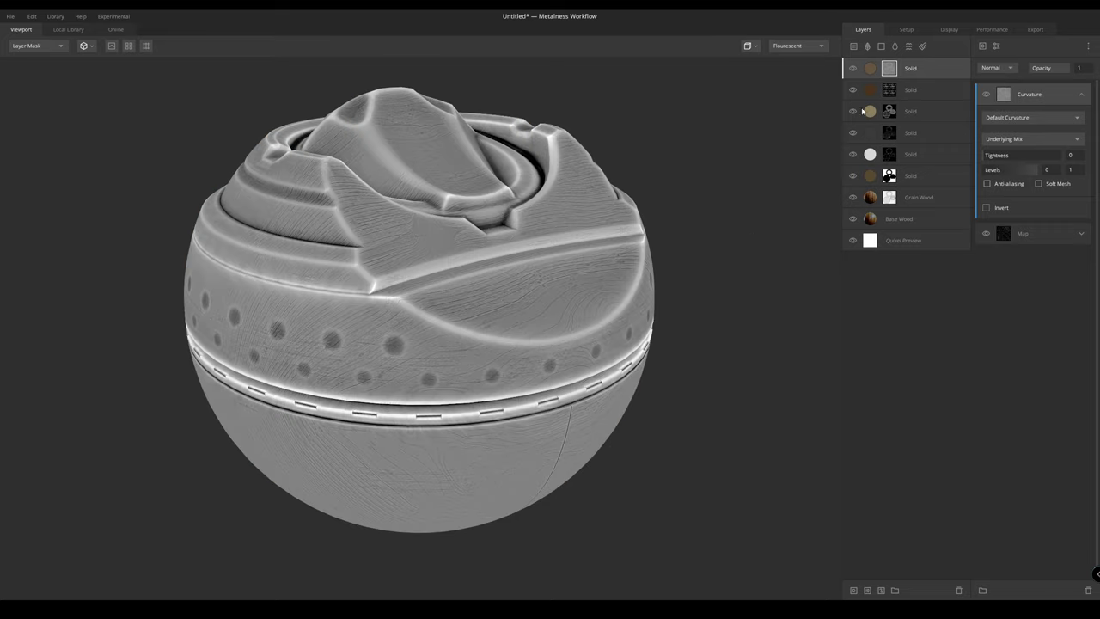
Set the Curvature component's levels to 0.421 and 0.659 with Soft Mesh enabled
{"action": "left_click_drag", "start_coordinate": [990, 169], "coordinate": [1020, 169]}
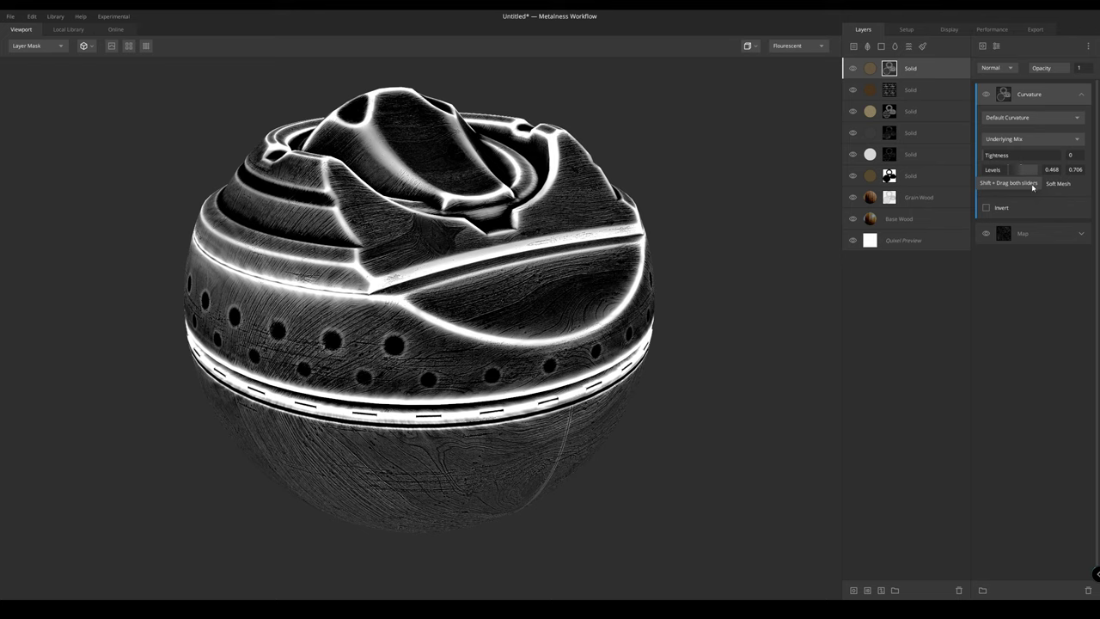
{"action": "left_click", "coordinate": [1036, 184]}
{"action": "left_click_drag", "start_coordinate": [631, 217], "coordinate": [680, 174]}
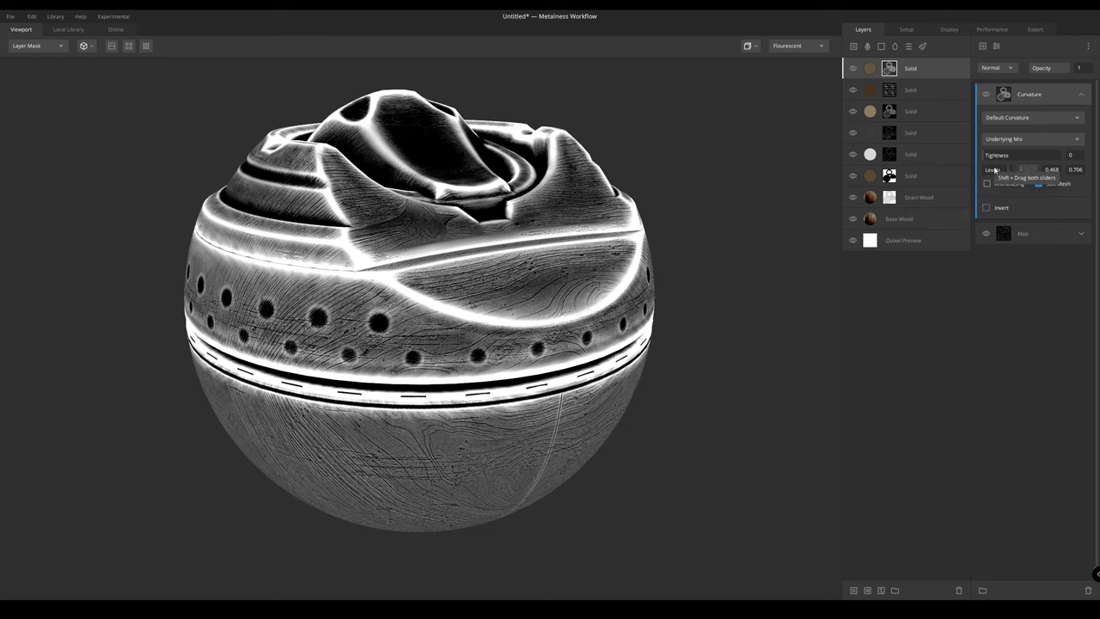
{"action": "left_click_drag", "start_coordinate": [1003, 170], "coordinate": [1008, 170], "text": "shift"}
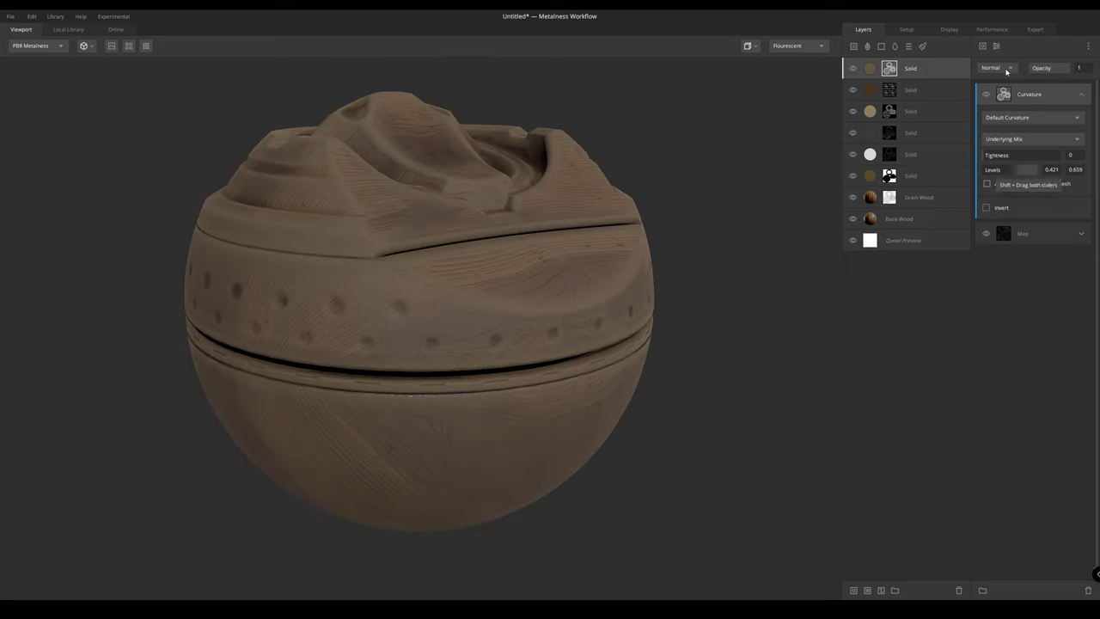
Set the Curvature component's blend mode to Multiply and raise its lower level to 0.437
{"action": "left_click", "coordinate": [1000, 68]}
{"action": "left_click", "coordinate": [1000, 118]}
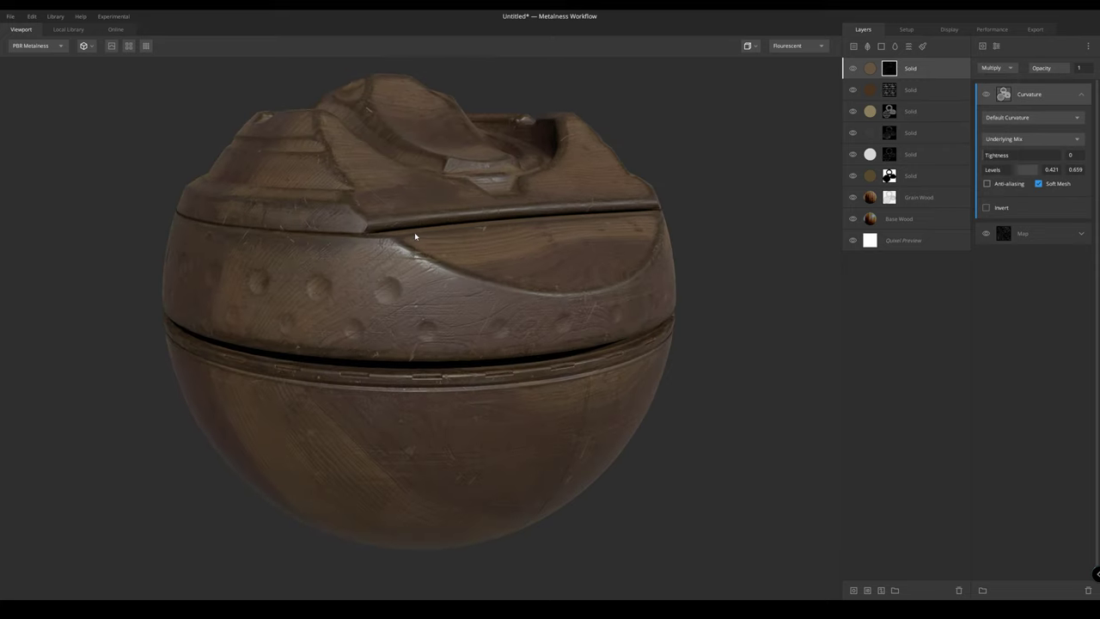
{"action": "left_click_drag", "start_coordinate": [1012, 168], "coordinate": [1015, 174], "text": "shift"}
{"action": "left_click_drag", "start_coordinate": [577, 160], "coordinate": [578, 107]}
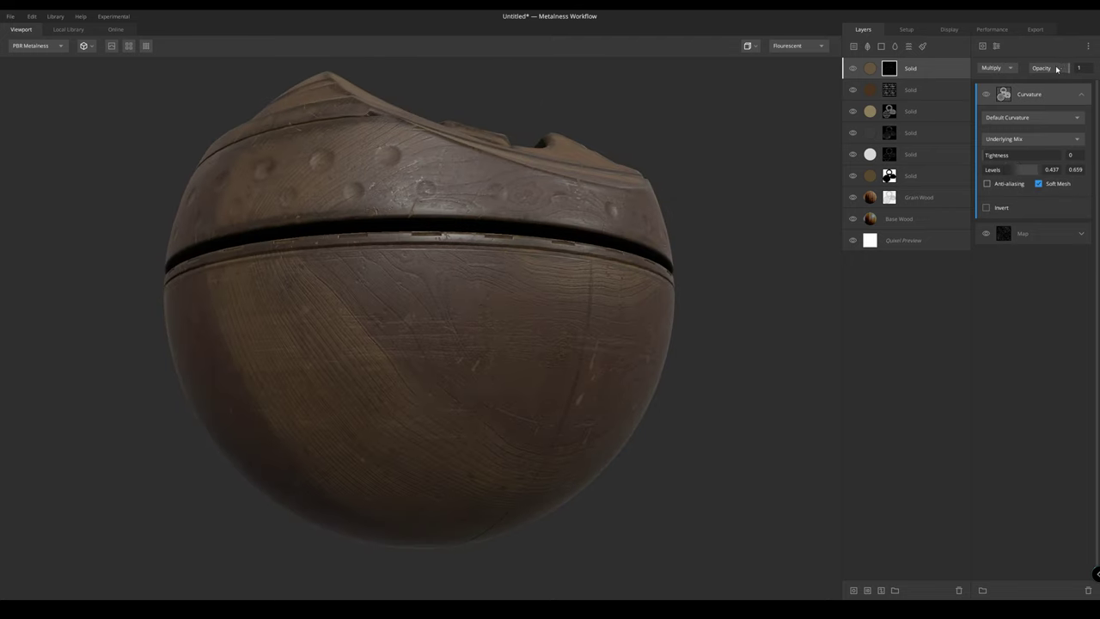
Reduce the Curvature component's opacity to 0.703 and turn off Soft Mesh
{"action": "left_click_drag", "start_coordinate": [1057, 68], "coordinate": [1052, 68]}
{"action": "left_click_drag", "start_coordinate": [712, 108], "coordinate": [555, 224]}
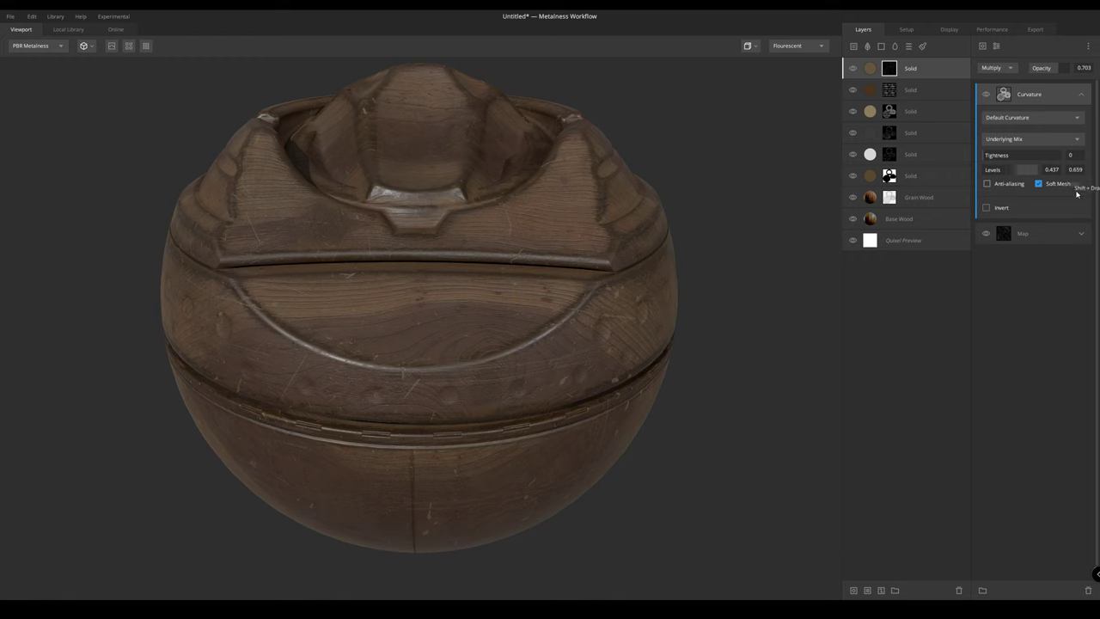
{"action": "left_click", "coordinate": [1038, 184]}
{"action": "left_click_drag", "start_coordinate": [413, 290], "coordinate": [734, 207]}
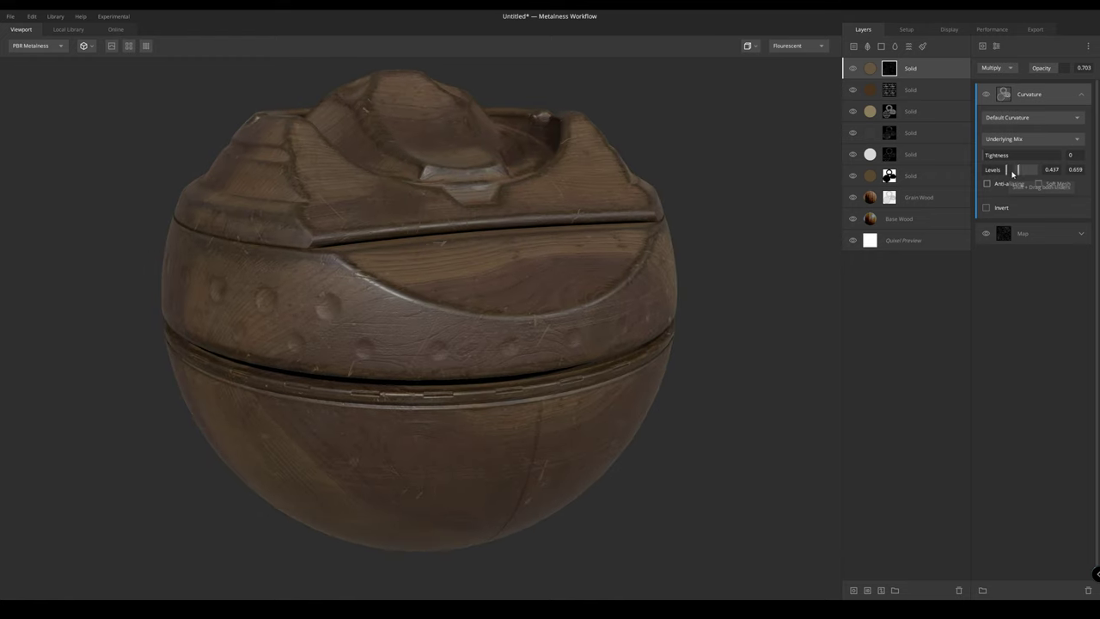
Try the scratch layer's Curvature component inverted, with tightness 0.133 and levels of 0.405 and 0.627
{"action": "mouse_move", "coordinate": [1012, 169]}
{"action": "left_mouse_down", "text": "shift"}
{"action": "mouse_move", "coordinate": [1023, 171]}
{"action": "mouse_move", "coordinate": [1002, 160]}
{"action": "left_mouse_up", "text": "shift"}
{"action": "left_click", "coordinate": [993, 155]}
{"action": "key", "text": "m"}
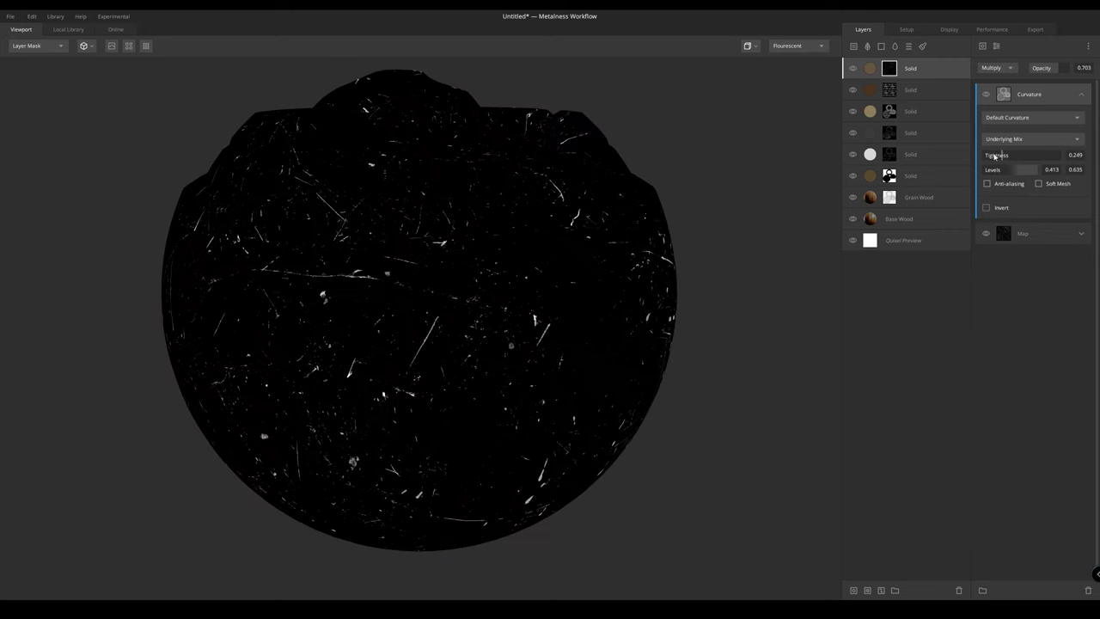
{"action": "mouse_move", "coordinate": [1014, 168]}
{"action": "left_mouse_down", "text": "shift"}
{"action": "mouse_move", "coordinate": [1030, 170]}
{"action": "mouse_move", "coordinate": [1010, 171]}
{"action": "left_mouse_up", "text": "shift"}
{"action": "left_click", "coordinate": [987, 207]}
{"action": "key", "text": "m"}
{"action": "left_click_drag", "start_coordinate": [743, 194], "coordinate": [751, 186]}
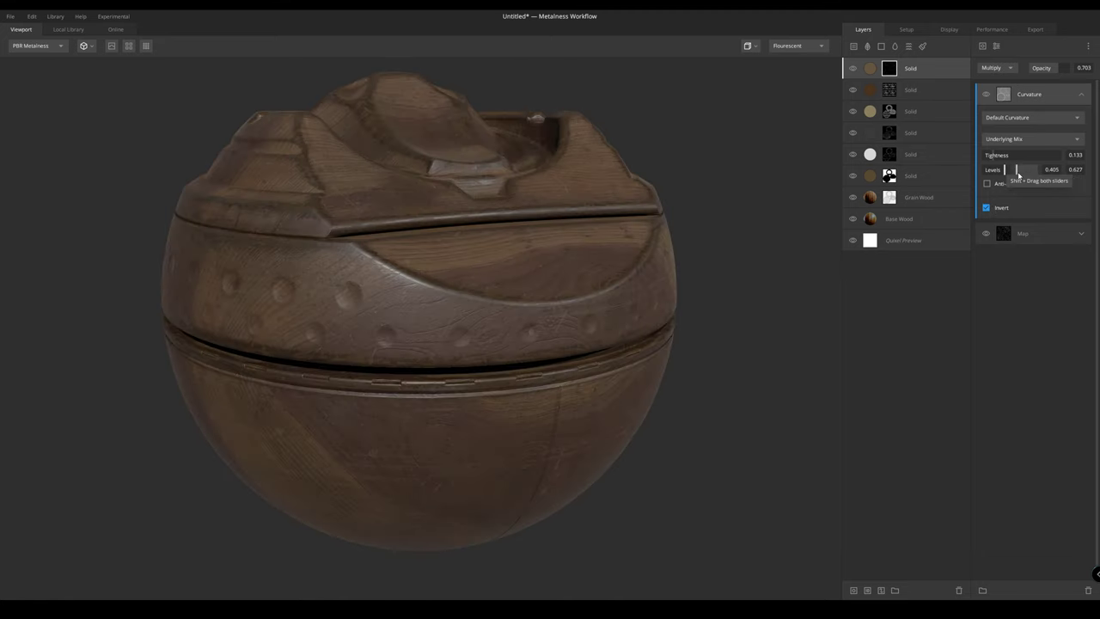
{"action": "left_click_drag", "start_coordinate": [1019, 171], "coordinate": [965, 159], "text": "shift"}
{"action": "left_click", "coordinate": [986, 208]}
Raise the Curvature component's opacity to 1 and set its levels to 0.444 and 0.667
{"action": "left_click_drag", "start_coordinate": [1062, 68], "coordinate": [1079, 68]}
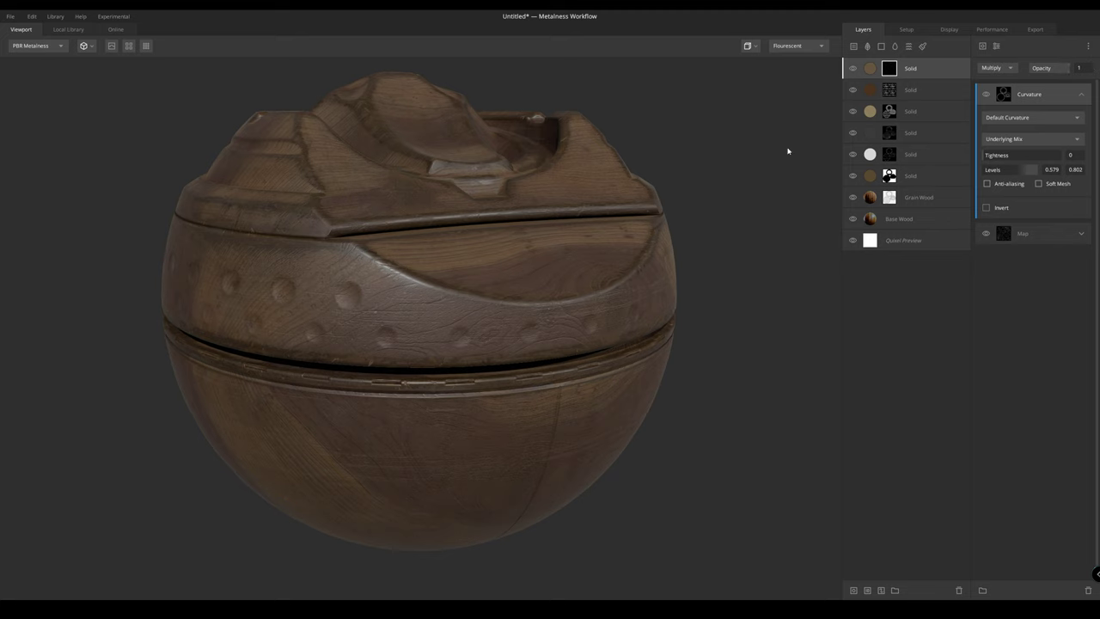
{"action": "left_click_drag", "start_coordinate": [1027, 169], "coordinate": [1014, 170], "text": "shift"}
{"action": "left_click_drag", "start_coordinate": [575, 242], "coordinate": [394, 253]}
{"action": "scroll", "coordinate": [394, 253], "scroll_direction": "up", "scroll_amount": 3}
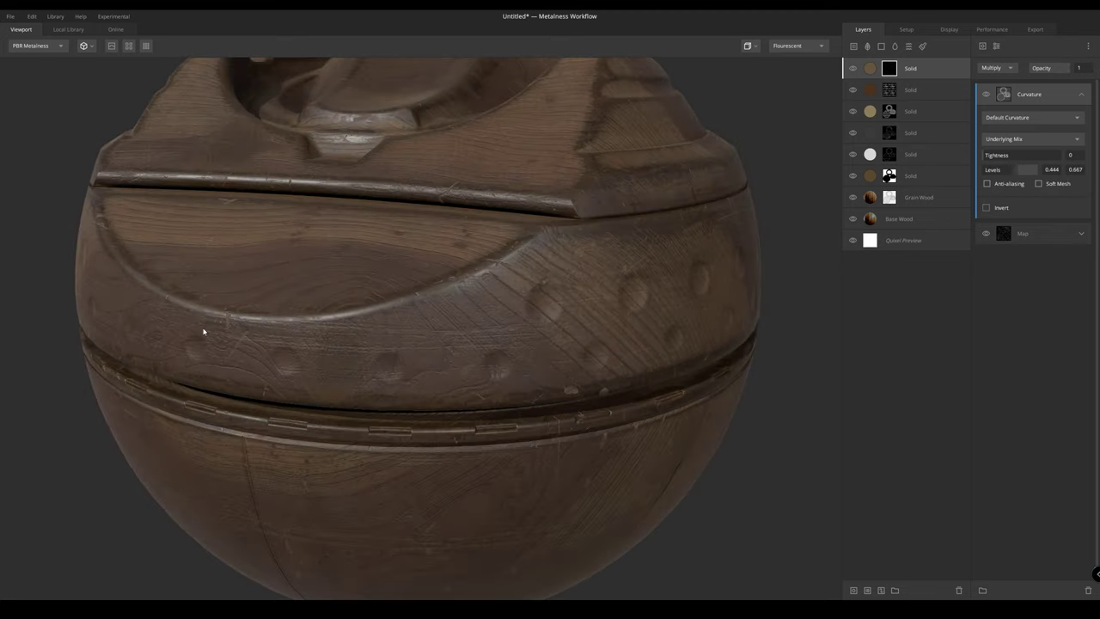
{"action": "left_click_drag", "start_coordinate": [226, 329], "coordinate": [481, 255]}
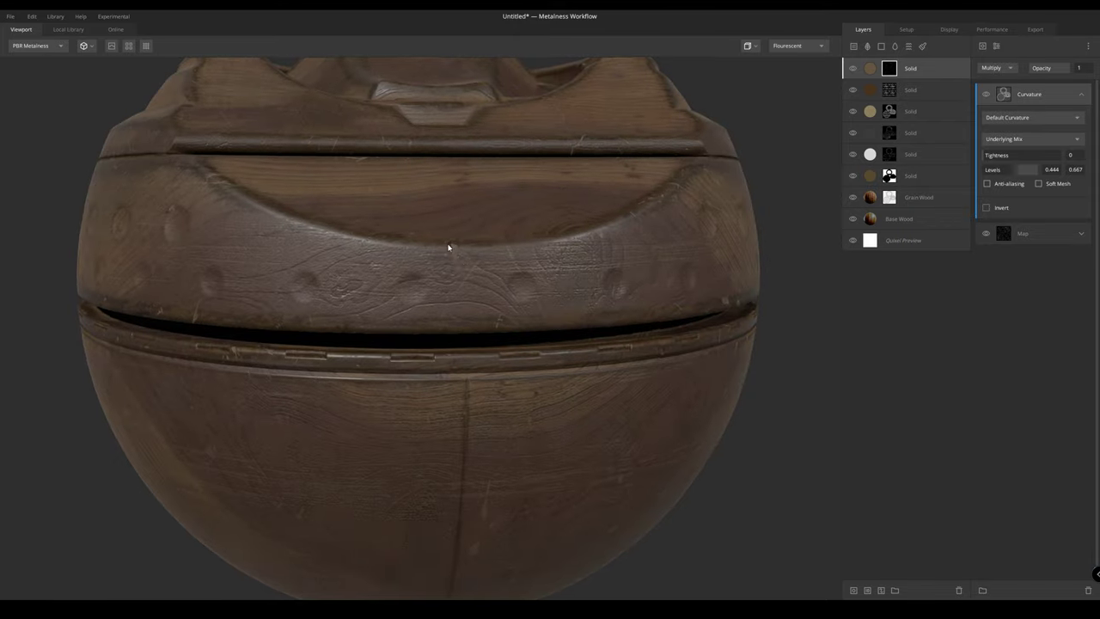
{"action": "scroll", "coordinate": [427, 240], "scroll_direction": "up", "scroll_amount": 3}
{"action": "scroll", "coordinate": [457, 302], "scroll_direction": "down", "scroll_amount": 3}
{"action": "left_click_drag", "start_coordinate": [456, 303], "coordinate": [361, 316]}
Compare the scratch layer's mask with the Curvature component hidden and shown, and check the scratches on the shaded model
{"action": "key", "text": "m"}
{"action": "scroll", "coordinate": [495, 320], "scroll_direction": "down", "scroll_amount": 1}
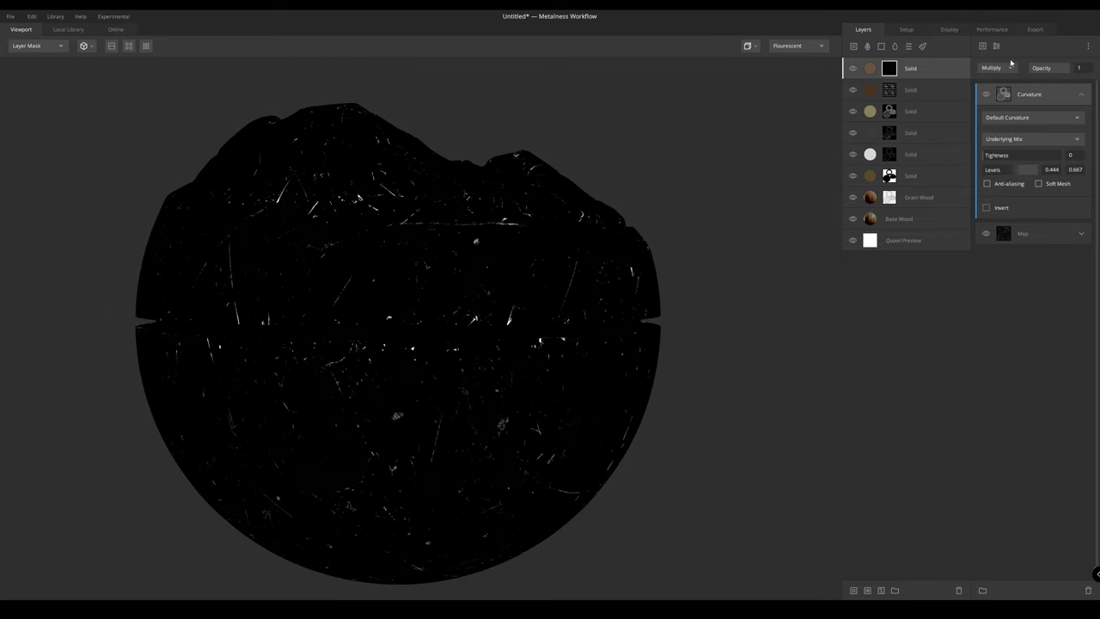
{"action": "left_click", "coordinate": [987, 96]}
{"action": "left_click", "coordinate": [986, 96]}
{"action": "left_click", "coordinate": [987, 96]}
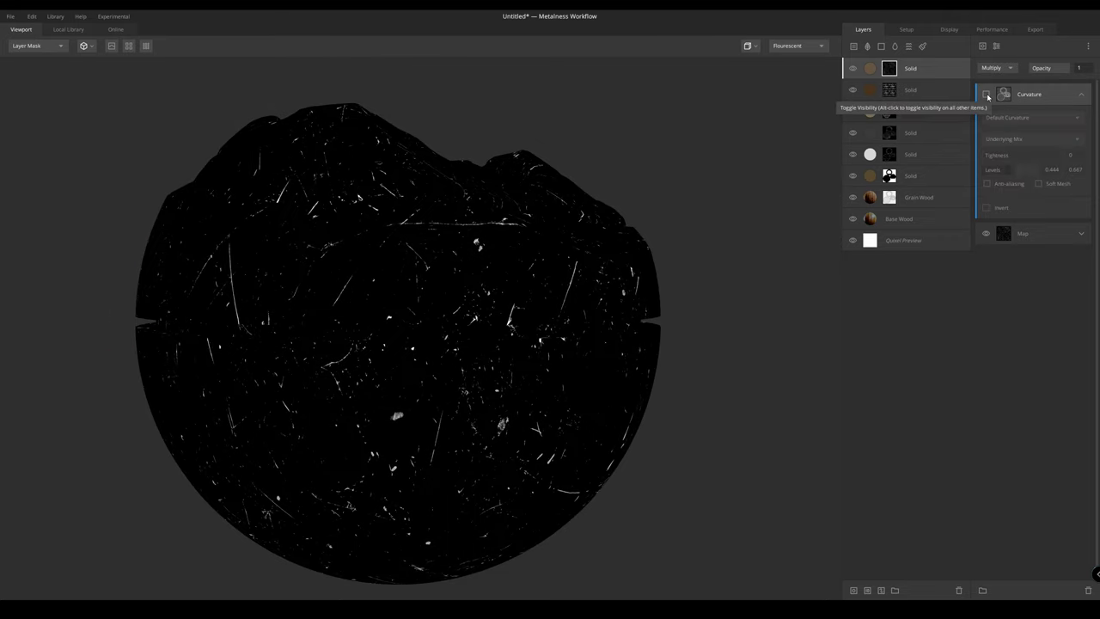
{"action": "left_click", "coordinate": [987, 97]}
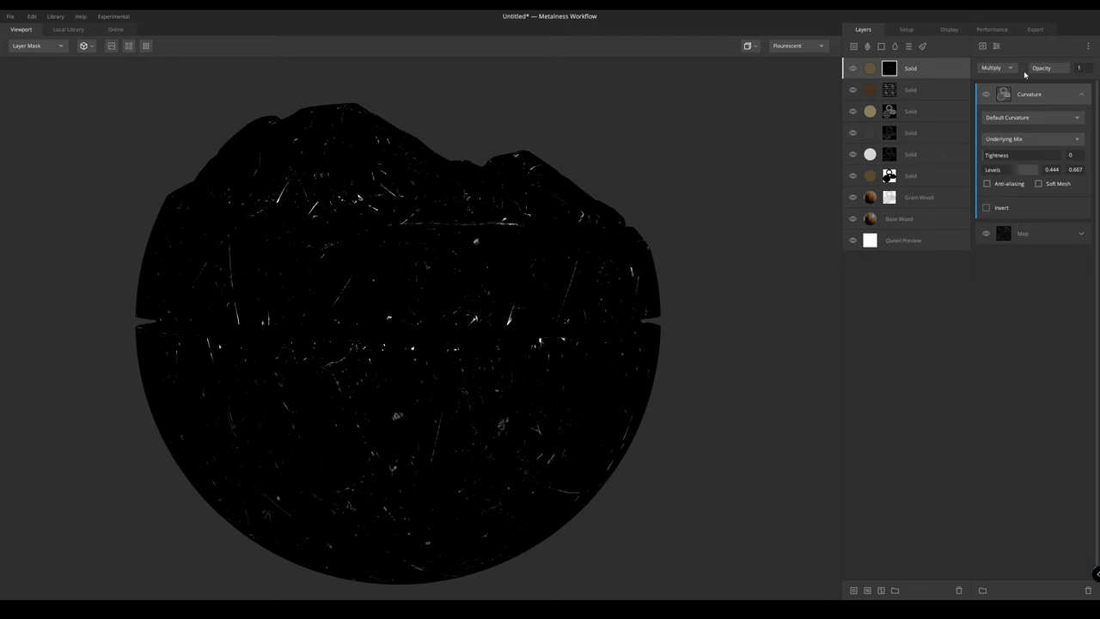
{"action": "key", "text": "m"}
{"action": "left_click_drag", "start_coordinate": [355, 167], "coordinate": [826, 88]}
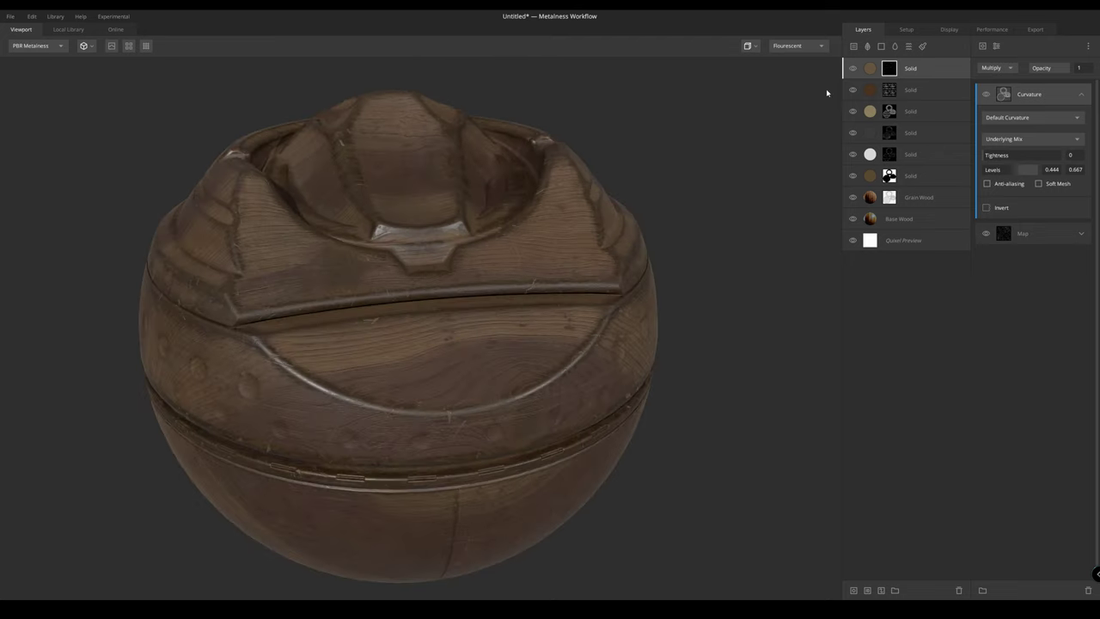
{"action": "left_click", "coordinate": [854, 72]}
{"action": "left_click_drag", "start_coordinate": [624, 253], "coordinate": [494, 259]}
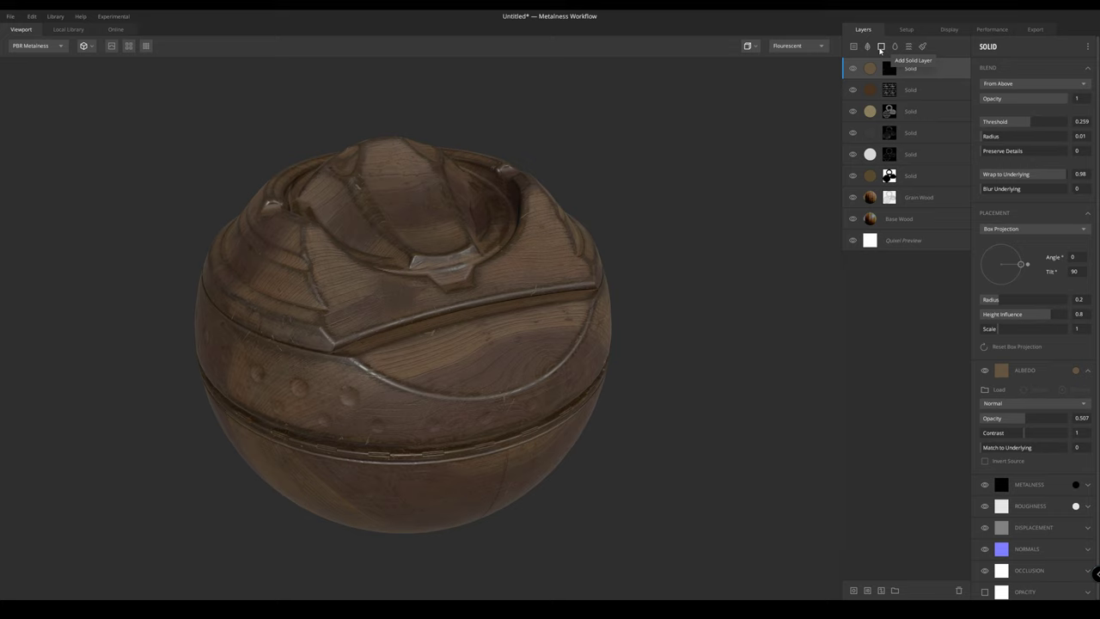
Add a new Solid layer at the top of the stack and mask it with a Normal component
{"action": "left_click", "coordinate": [880, 50]}
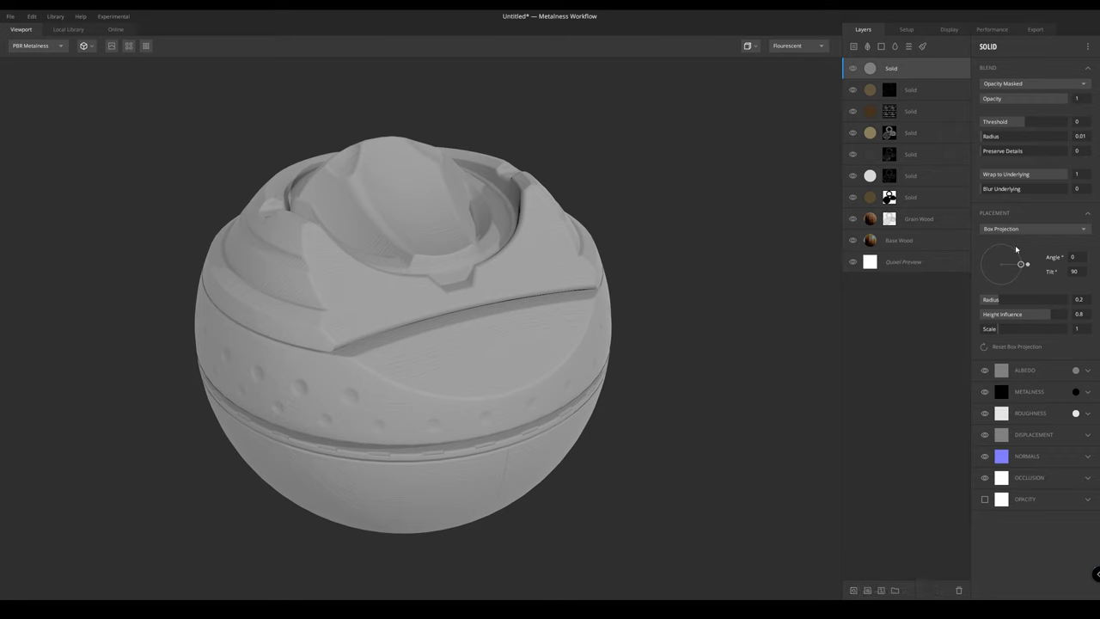
{"action": "left_click", "coordinate": [853, 589]}
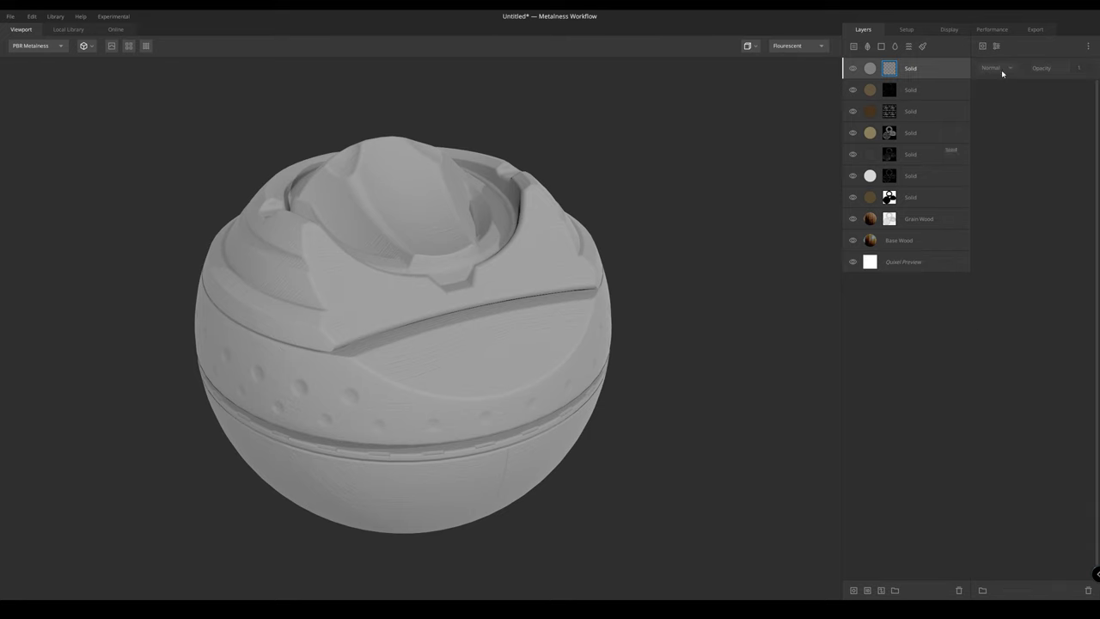
{"action": "left_click", "coordinate": [982, 45]}
{"action": "mouse_move", "coordinate": [1003, 83]}
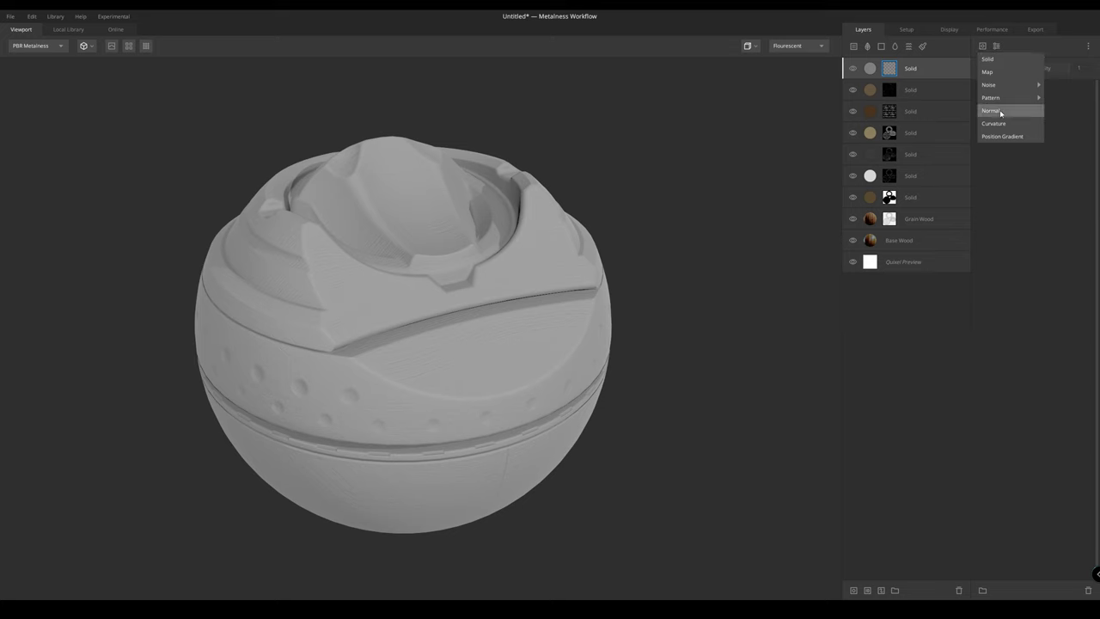
{"action": "left_click", "coordinate": [1001, 112]}
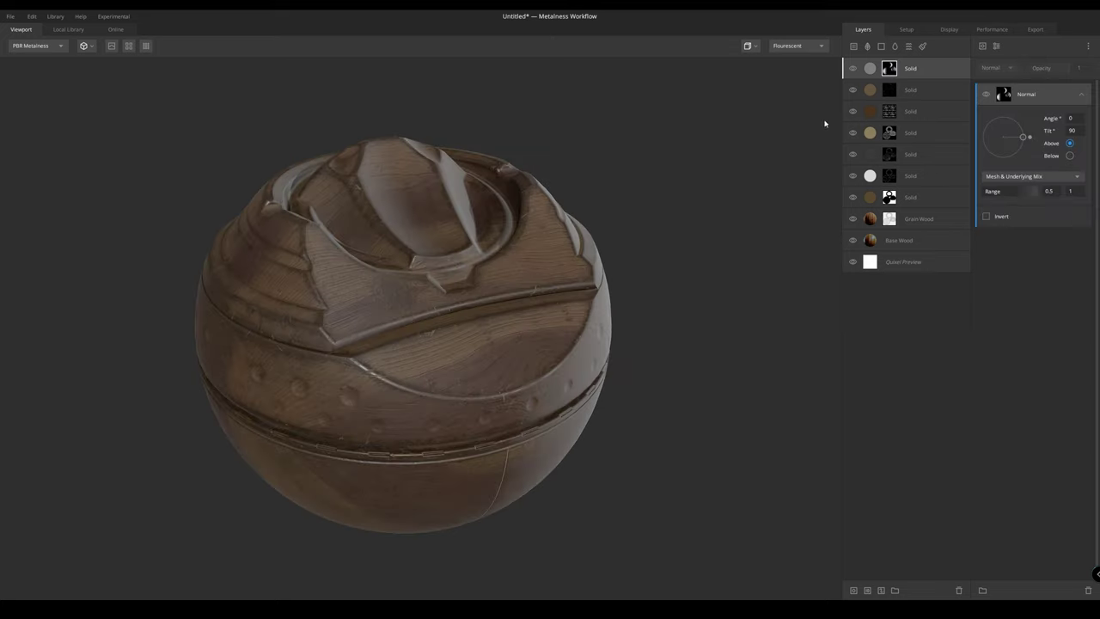
Aim the Normal component upward with tilt 0 and angle -115.7, and raise its lower range to 0.817
{"action": "left_click_drag", "start_coordinate": [492, 287], "coordinate": [424, 301]}
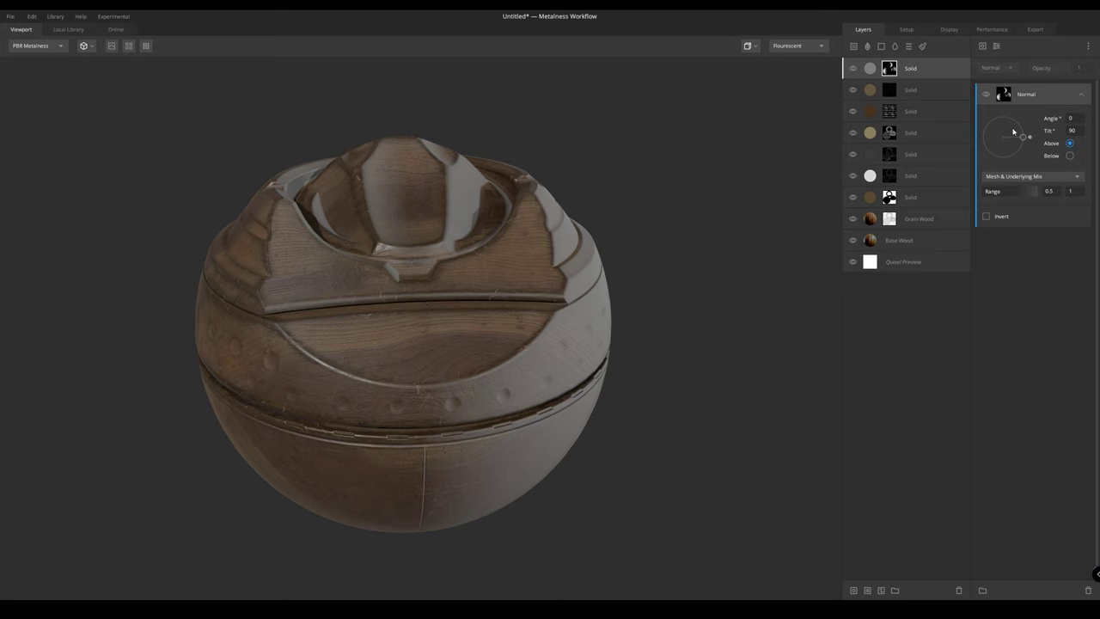
{"action": "mouse_move", "coordinate": [1025, 125]}
{"action": "left_mouse_down"}
{"action": "mouse_move", "coordinate": [1014, 157]}
{"action": "mouse_move", "coordinate": [1021, 139]}
{"action": "mouse_move", "coordinate": [1008, 158]}
{"action": "mouse_move", "coordinate": [1004, 142]}
{"action": "mouse_move", "coordinate": [1011, 163]}
{"action": "mouse_move", "coordinate": [995, 158]}
{"action": "mouse_move", "coordinate": [1003, 137]}
{"action": "left_mouse_up"}
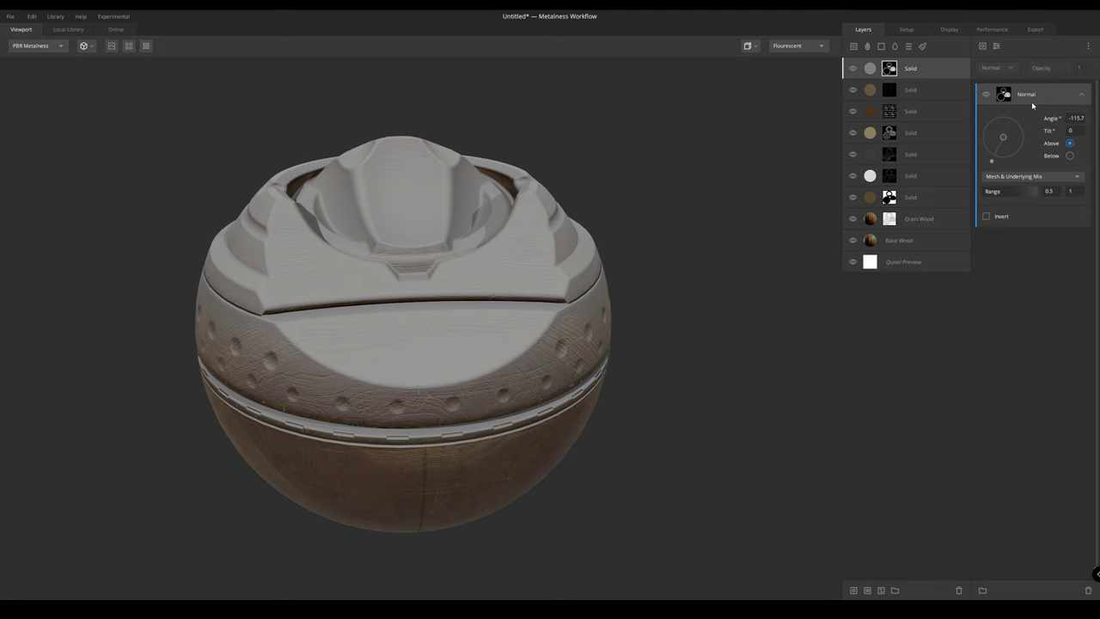
{"action": "key", "text": "m"}
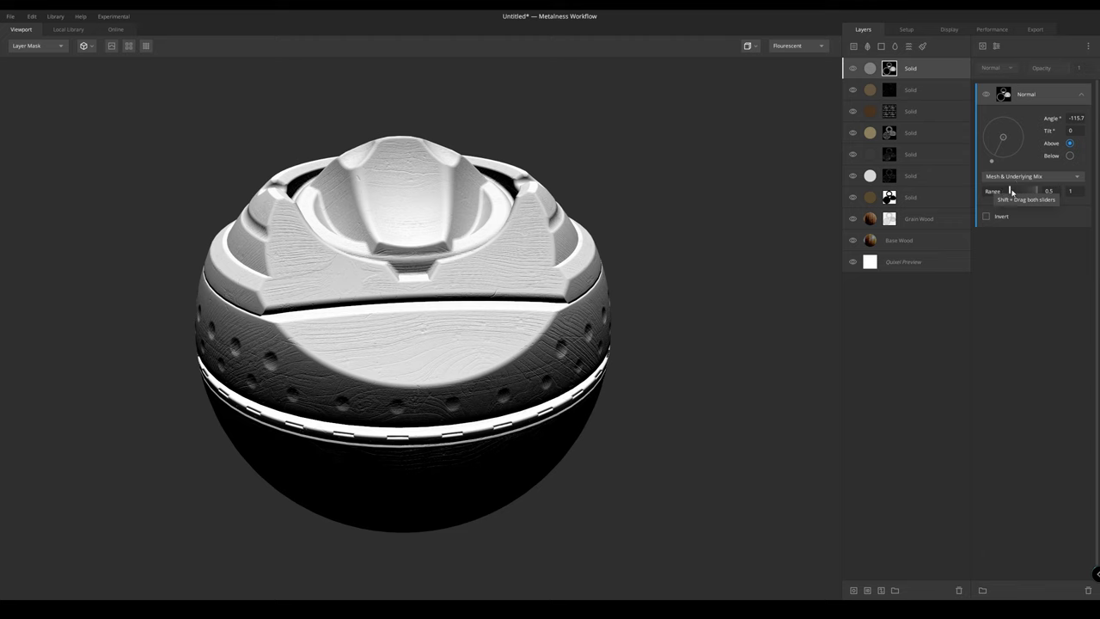
{"action": "left_click_drag", "start_coordinate": [1011, 190], "coordinate": [1031, 190]}
{"action": "left_click_drag", "start_coordinate": [601, 211], "coordinate": [568, 245]}
{"action": "scroll", "coordinate": [645, 239], "scroll_direction": "up", "scroll_amount": 1}
{"action": "scroll", "coordinate": [424, 242], "scroll_direction": "up", "scroll_amount": 4}
{"action": "left_click_drag", "start_coordinate": [455, 282], "coordinate": [550, 202]}
{"action": "key", "text": "m"}
{"action": "scroll", "coordinate": [518, 290], "scroll_direction": "down", "scroll_amount": 3}
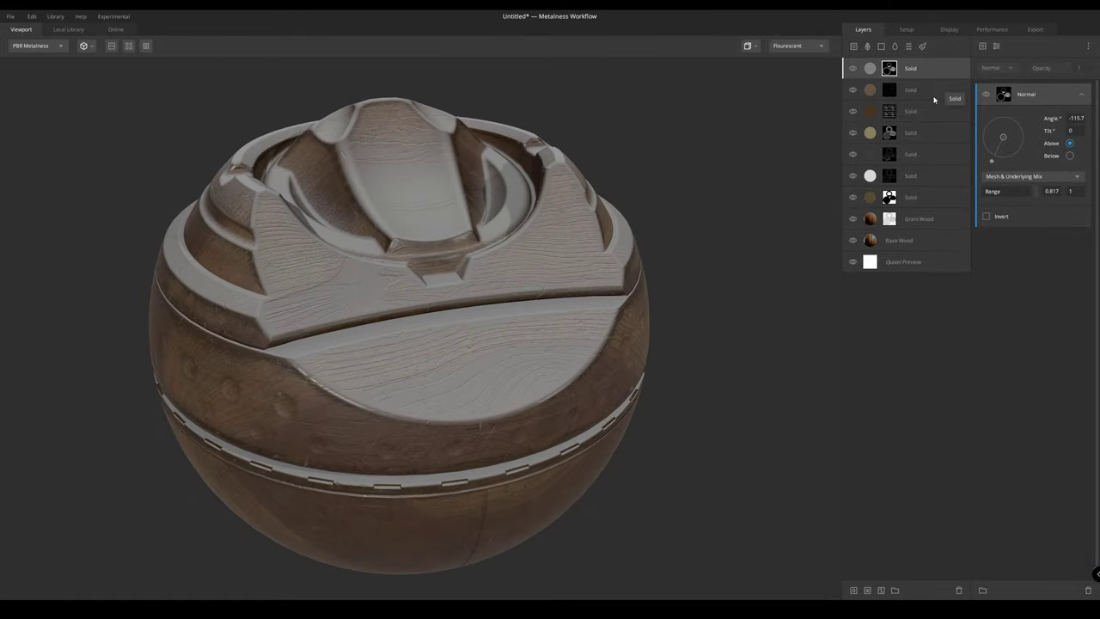
Examine the mask stacks of the three lowest Solid layers, including the Grunge map's settings
{"action": "left_click", "coordinate": [891, 199]}
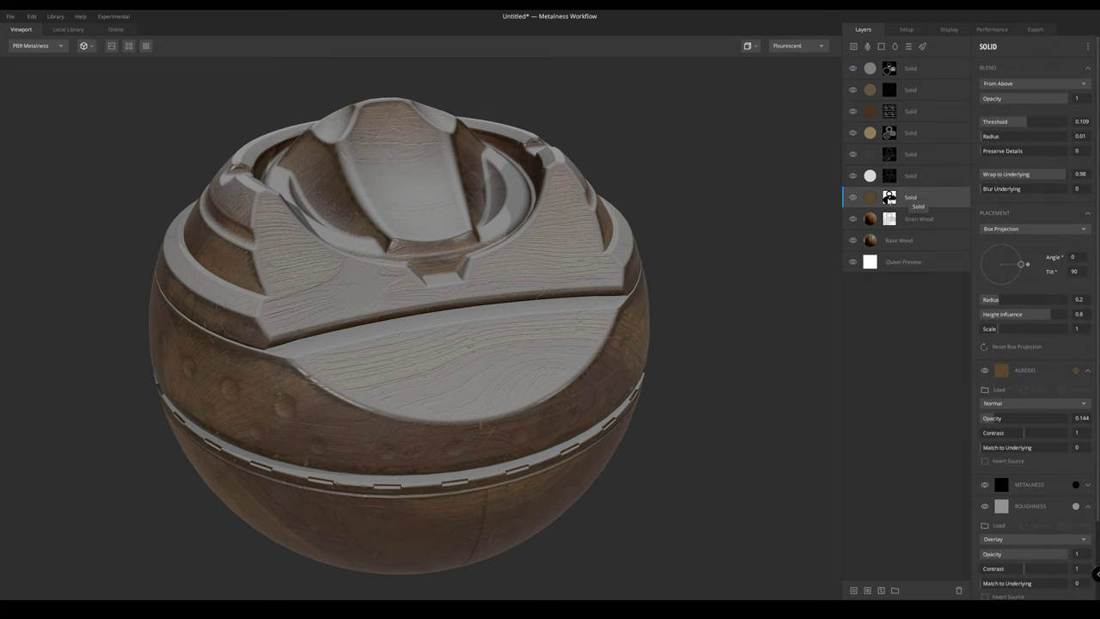
{"action": "left_click", "coordinate": [889, 200]}
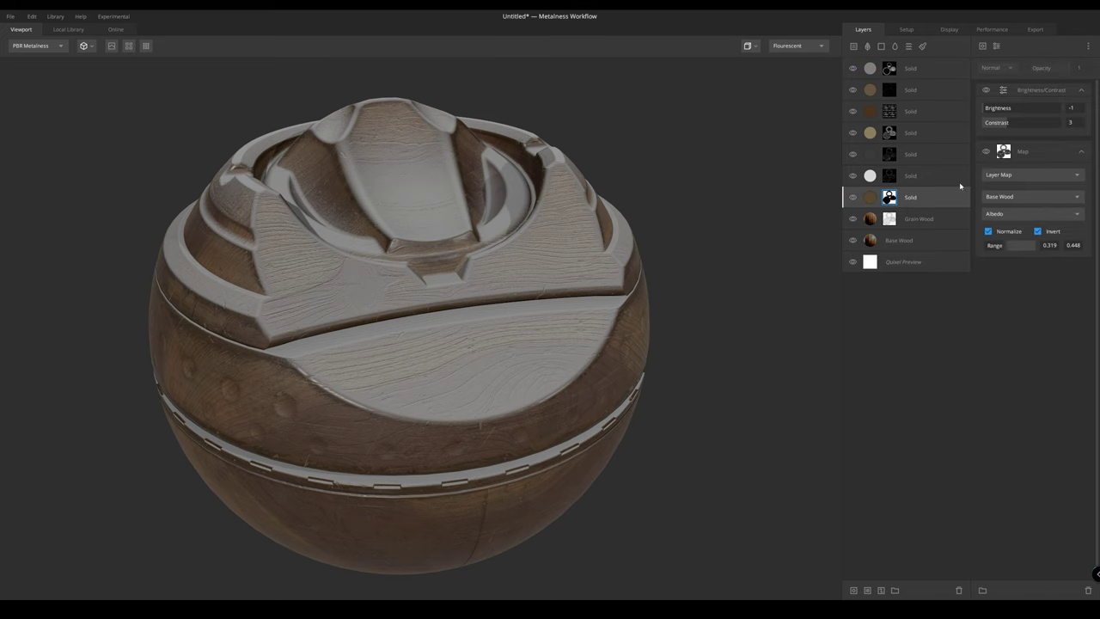
{"action": "left_click", "coordinate": [888, 177]}
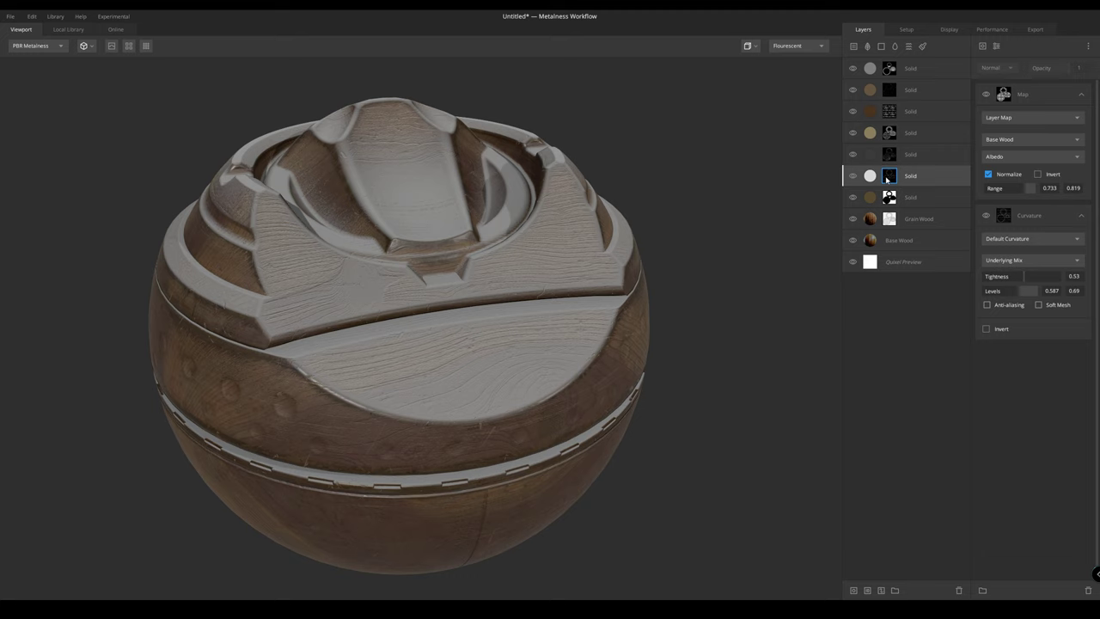
{"action": "left_click", "coordinate": [890, 154]}
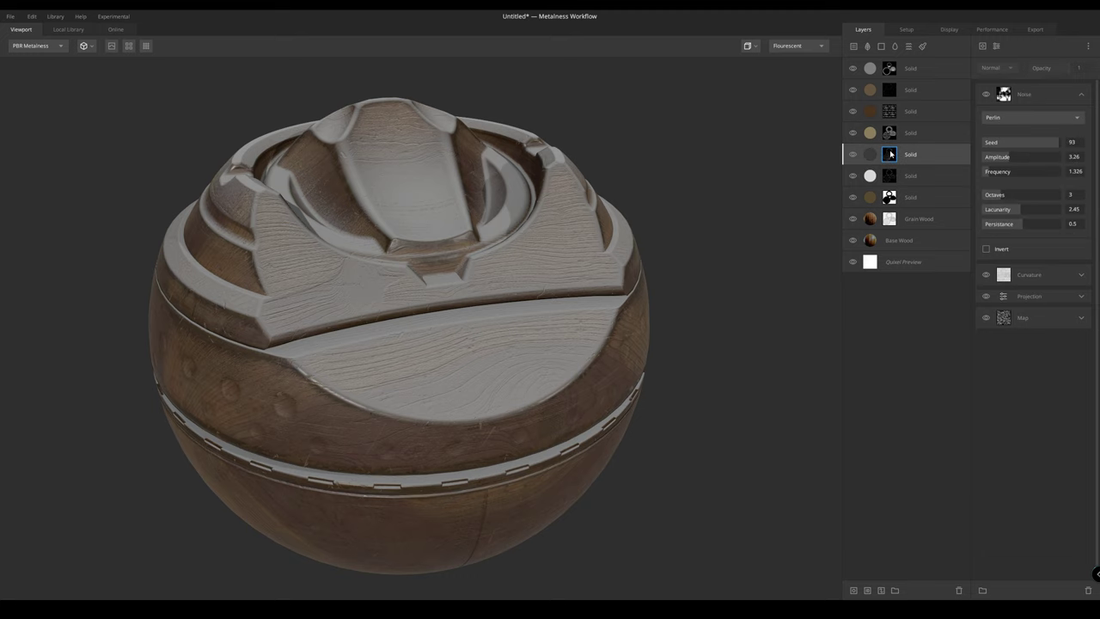
{"action": "left_click", "coordinate": [1080, 318]}
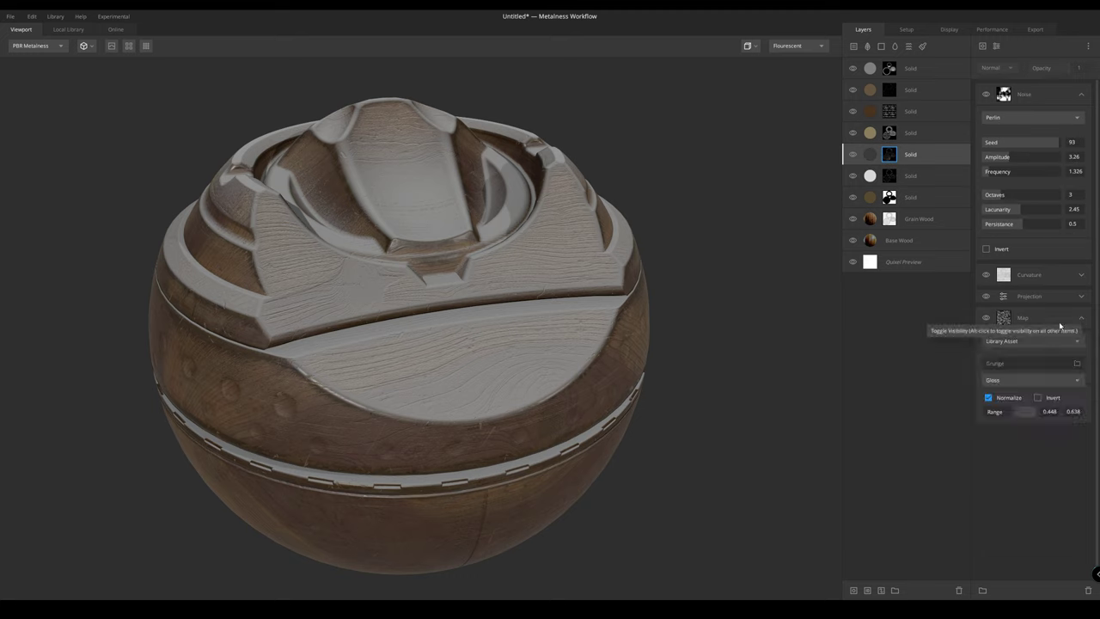
{"action": "left_click", "coordinate": [1047, 383]}
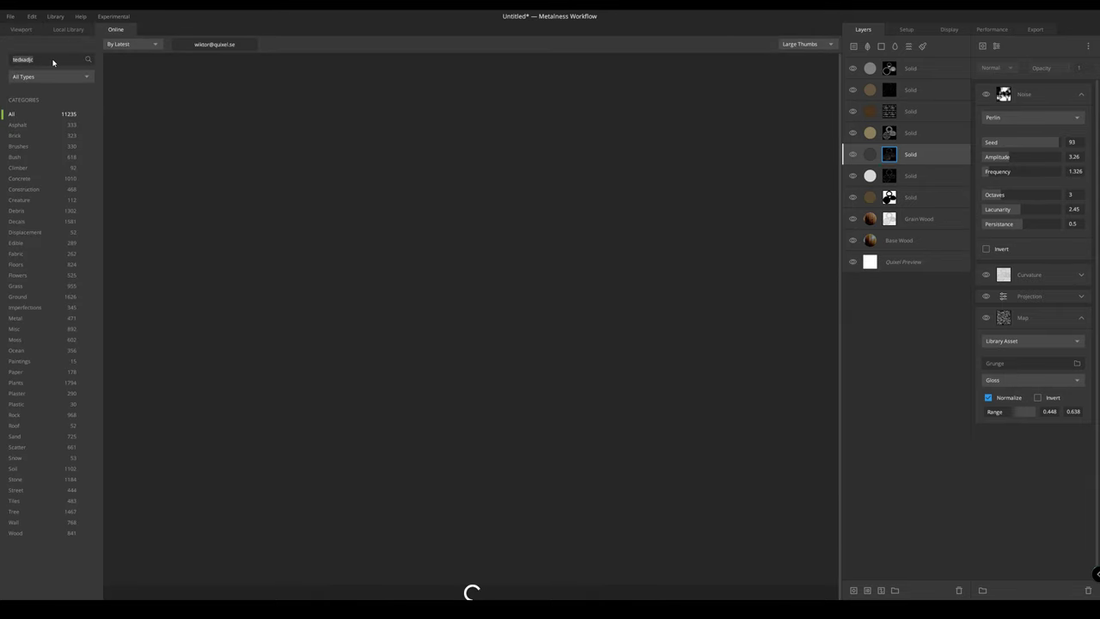
{"action": "left_click", "coordinate": [12, 29]}
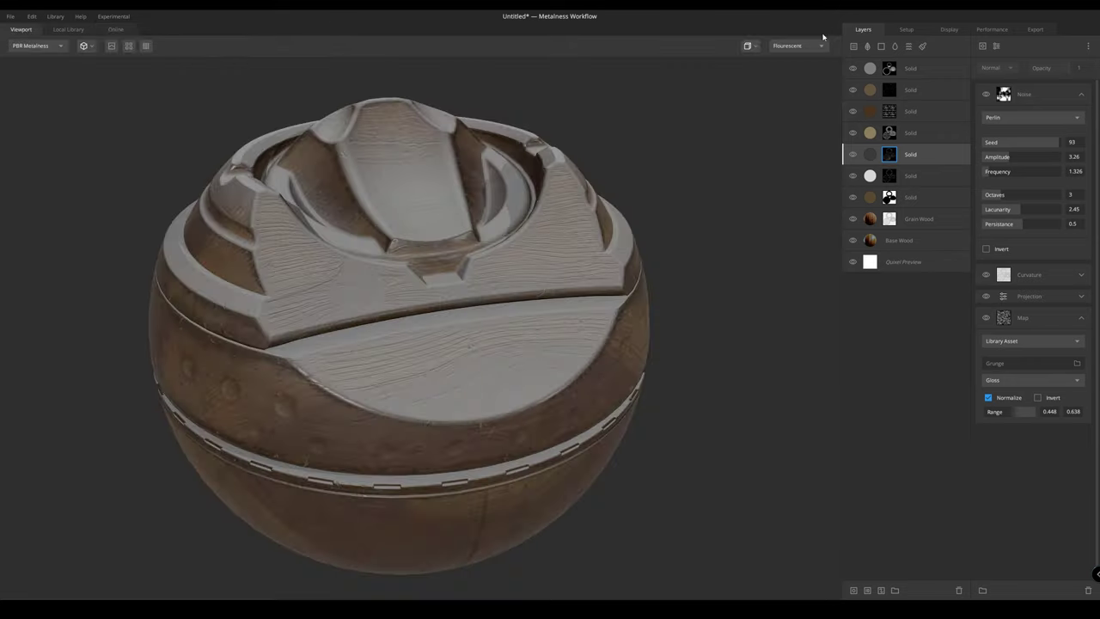
Add a Map component using the Grunge library asset above the top layer's Normal component and set its blend mode to Multiply
{"action": "left_click", "coordinate": [889, 69]}
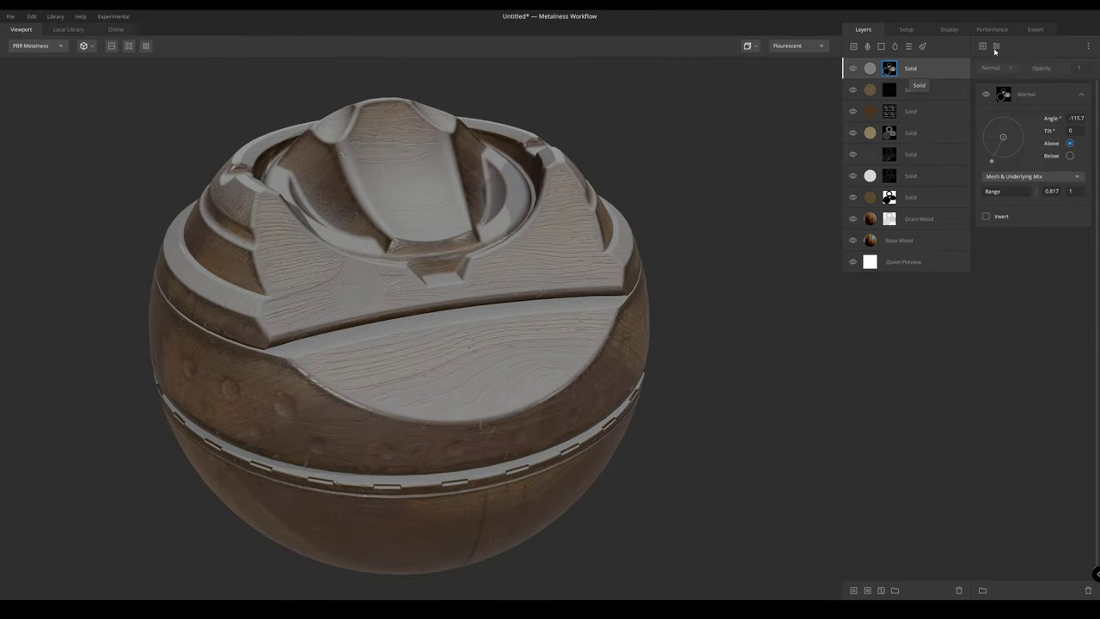
{"action": "left_click", "coordinate": [995, 49]}
{"action": "left_click", "coordinate": [993, 79]}
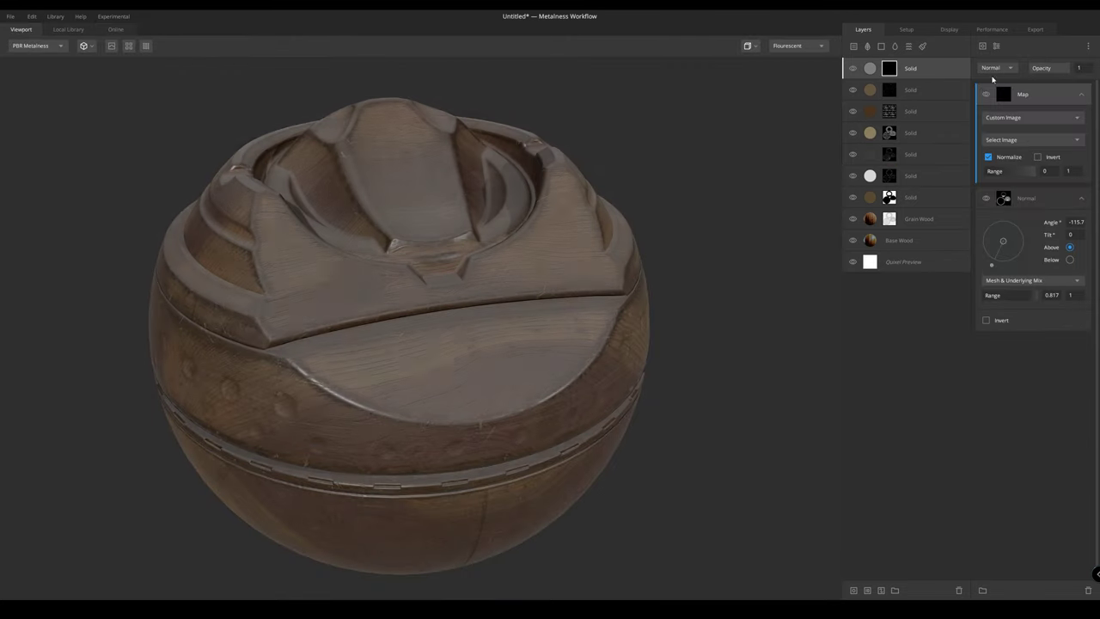
{"action": "left_click", "coordinate": [1022, 117]}
{"action": "left_click", "coordinate": [1005, 157]}
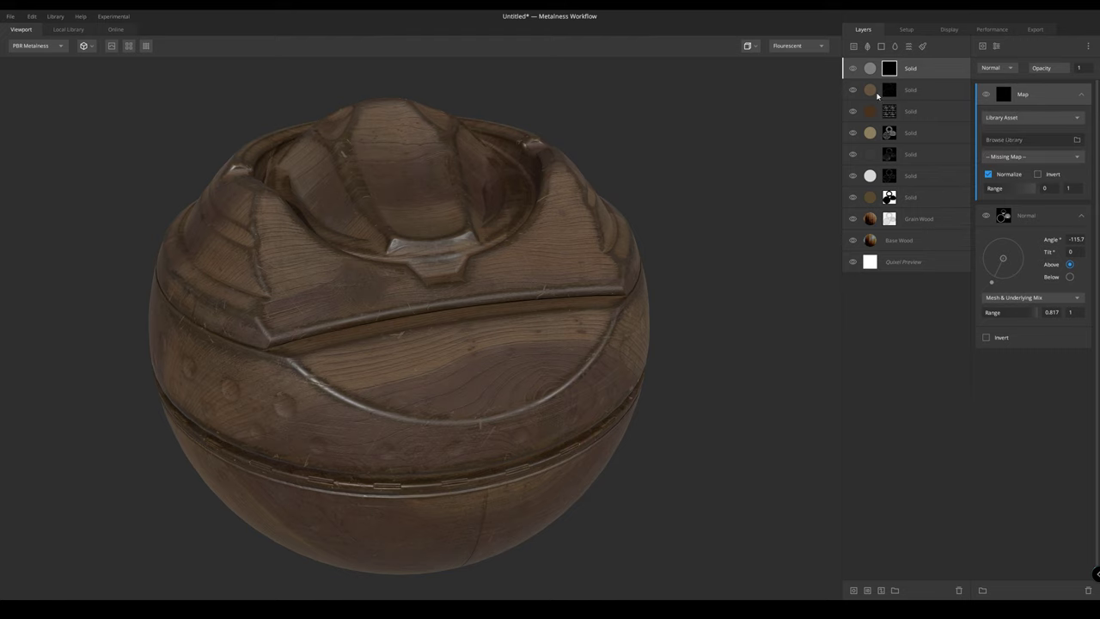
{"action": "left_click", "coordinate": [1006, 139]}
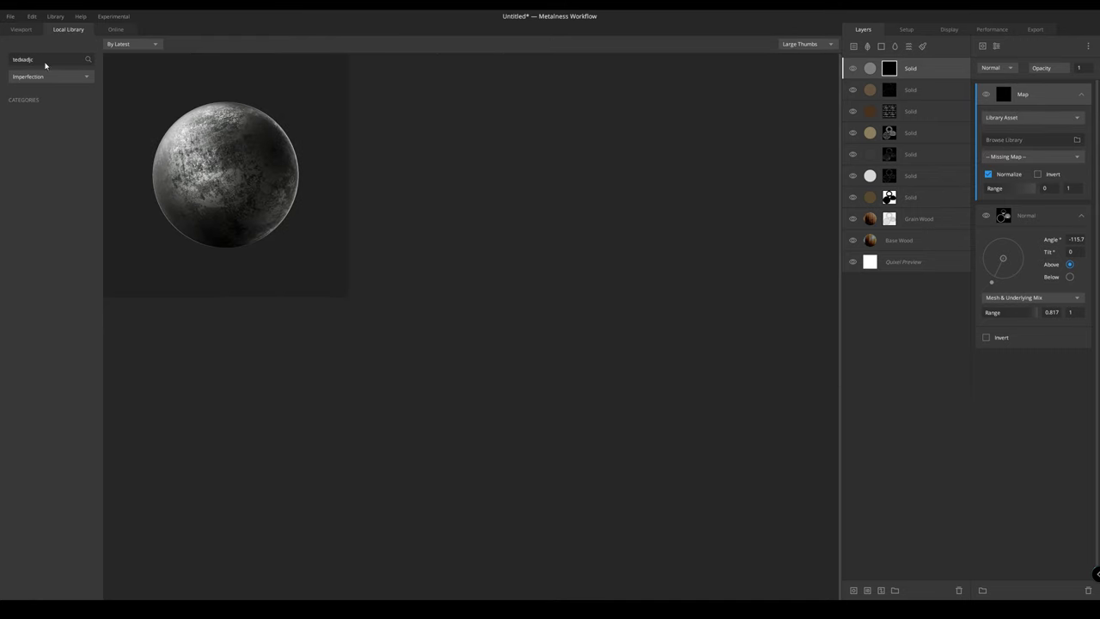
{"action": "left_click", "coordinate": [297, 194]}
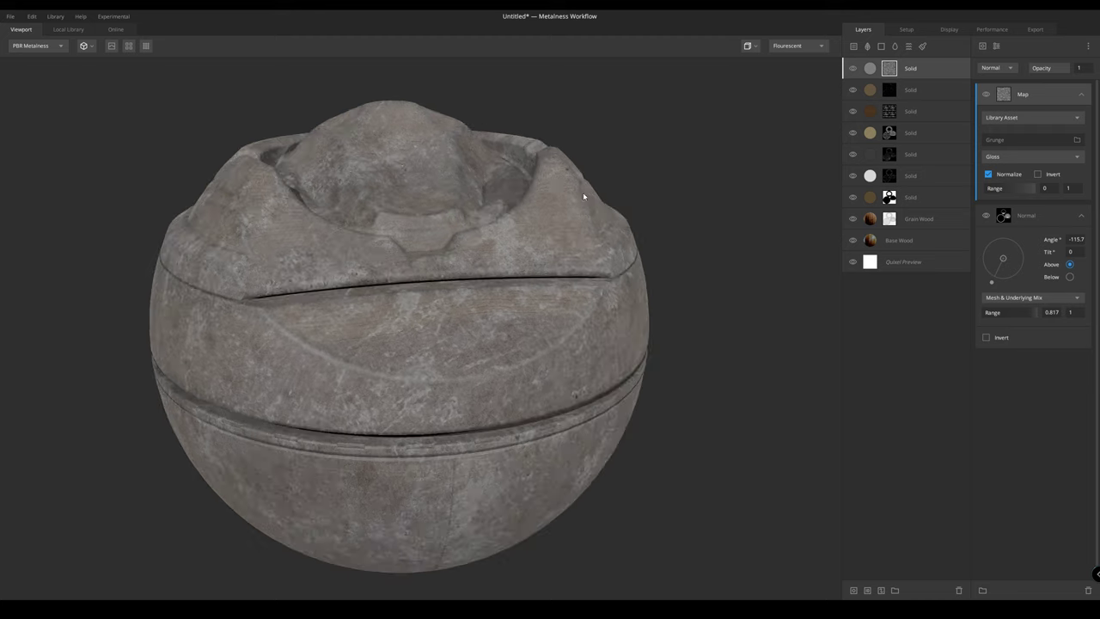
{"action": "left_click", "coordinate": [1003, 67]}
{"action": "left_click", "coordinate": [1000, 118]}
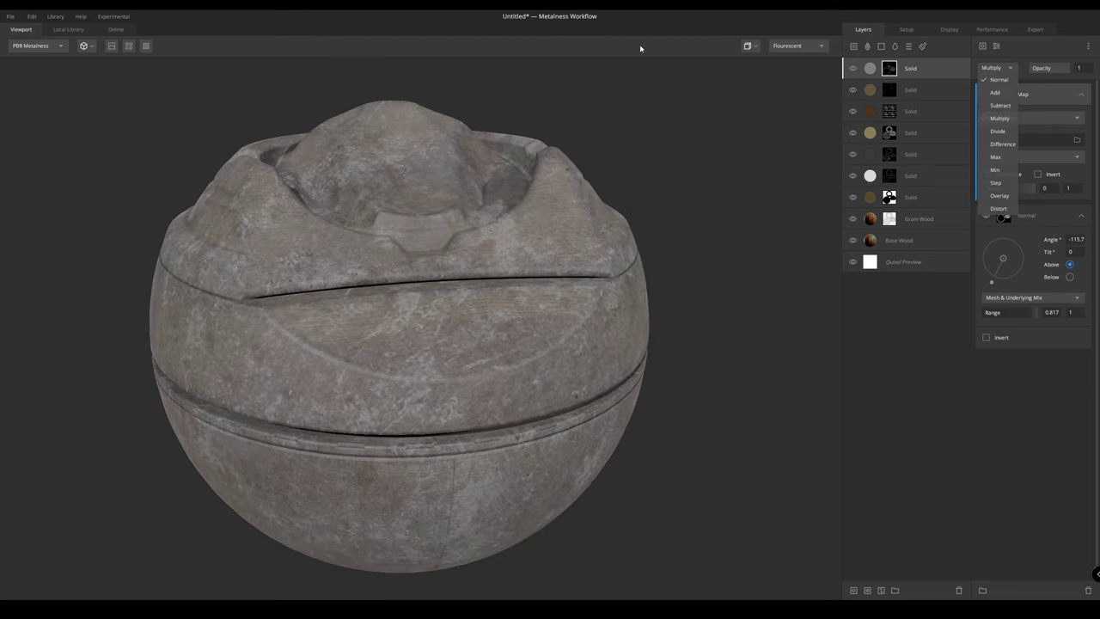
Add a Projection modifier to the Grunge map and open its projection type choices
{"action": "left_click", "coordinate": [996, 48]}
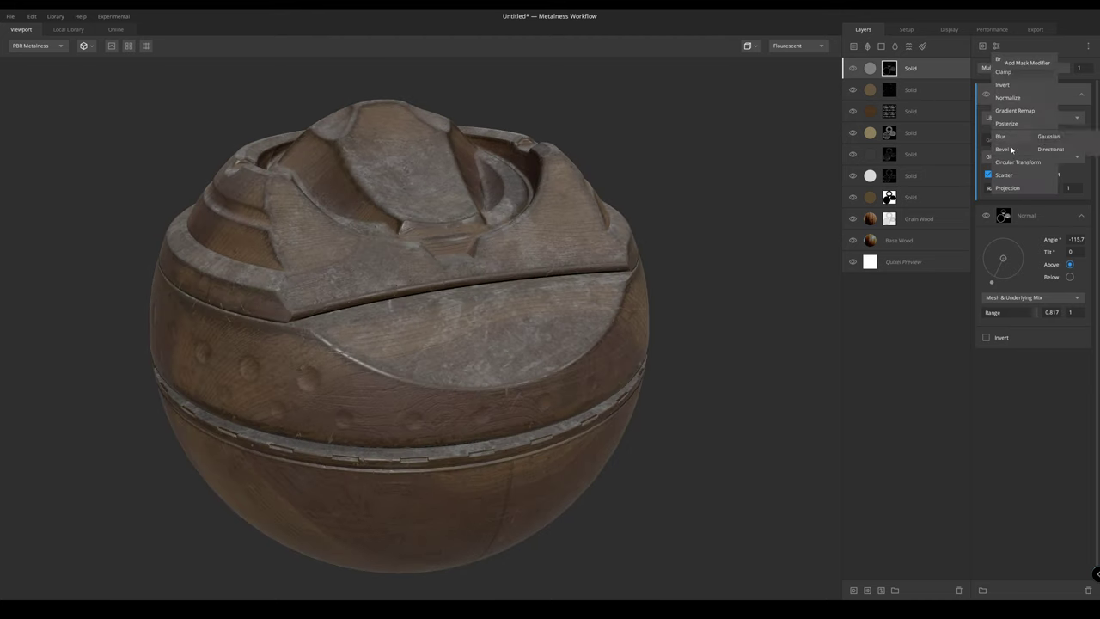
{"action": "left_click", "coordinate": [1023, 176]}
{"action": "left_click", "coordinate": [1019, 107]}
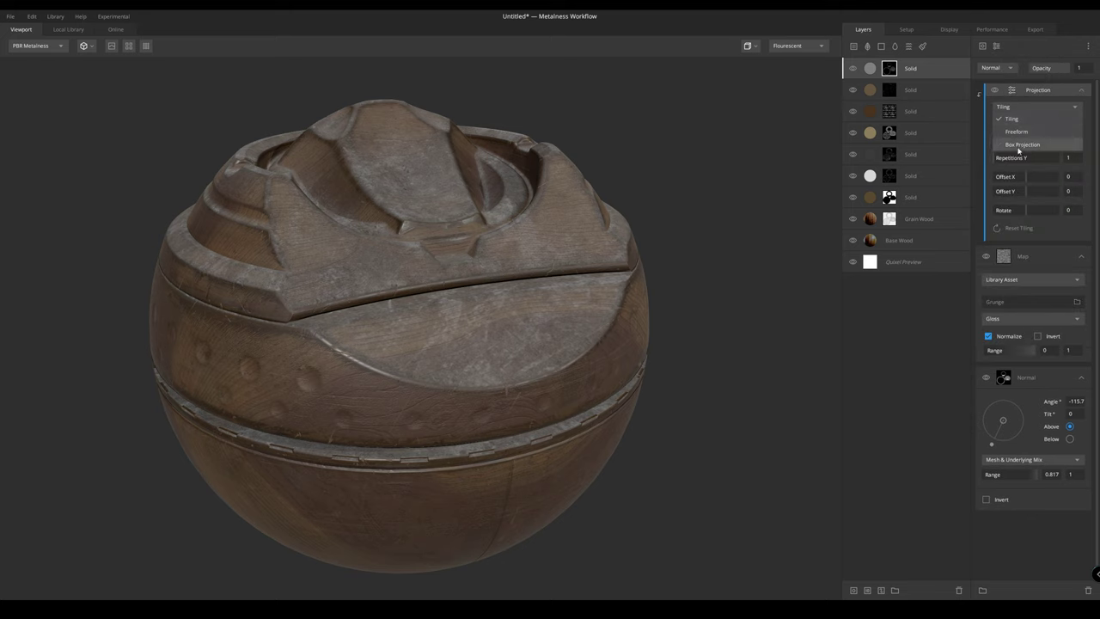
Switch the top Solid layer's mask projection from tiling to Box Projection with a height influence of 0.113
{"action": "left_click", "coordinate": [1014, 129]}
{"action": "left_click_drag", "start_coordinate": [993, 193], "coordinate": [998, 192]}
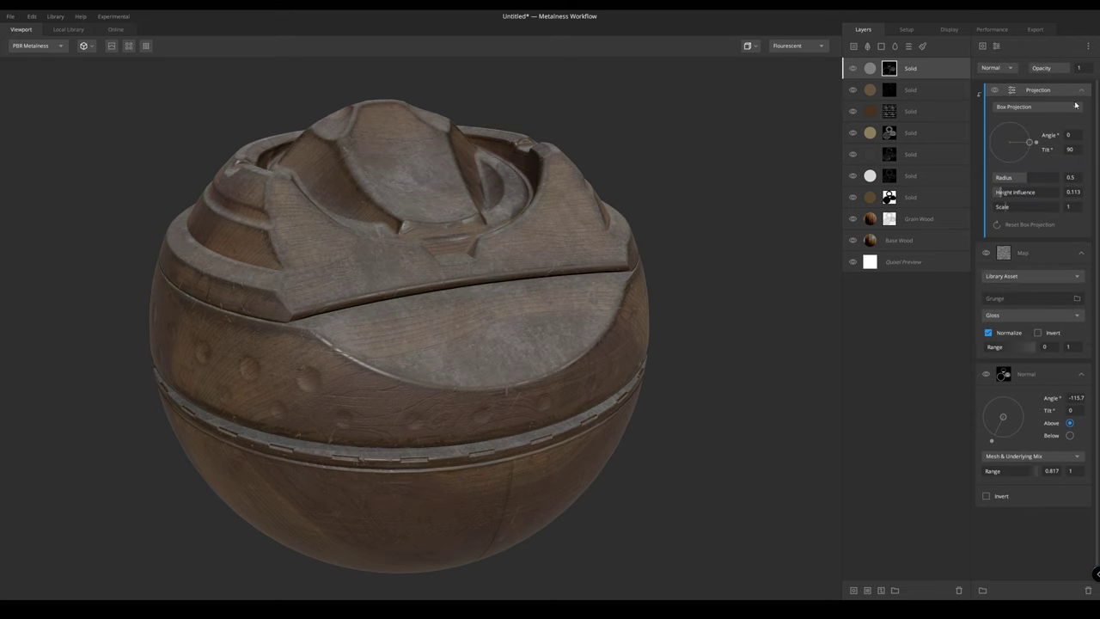
{"action": "left_click", "coordinate": [1082, 91]}
Set the grunge map's range to 0.284–0.69 in the top layer's mask and reduce the mask component's opacity to 0.615
{"action": "left_click_drag", "start_coordinate": [662, 232], "coordinate": [659, 165]}
{"action": "scroll", "coordinate": [665, 182], "scroll_direction": "up", "scroll_amount": 3}
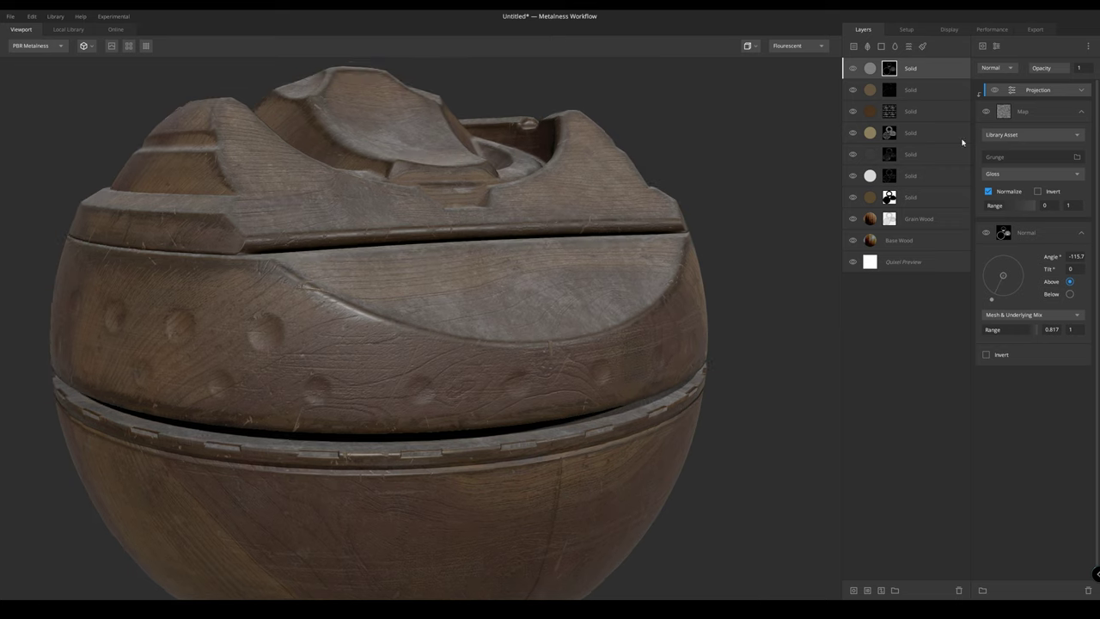
{"action": "left_click_drag", "start_coordinate": [988, 206], "coordinate": [1011, 205]}
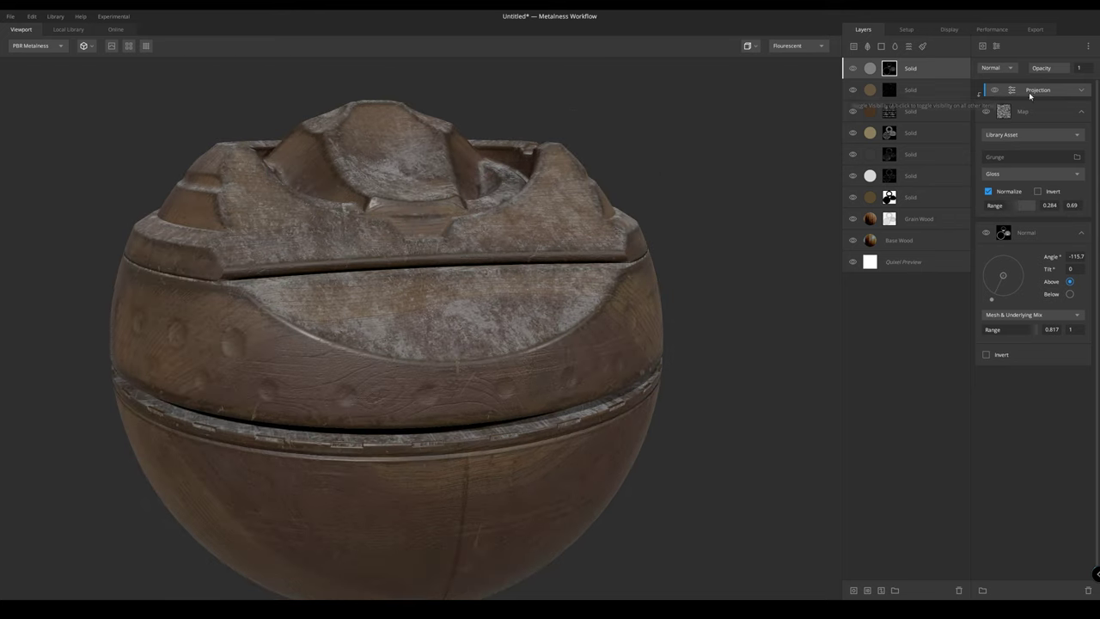
{"action": "left_click_drag", "start_coordinate": [1063, 69], "coordinate": [1055, 72]}
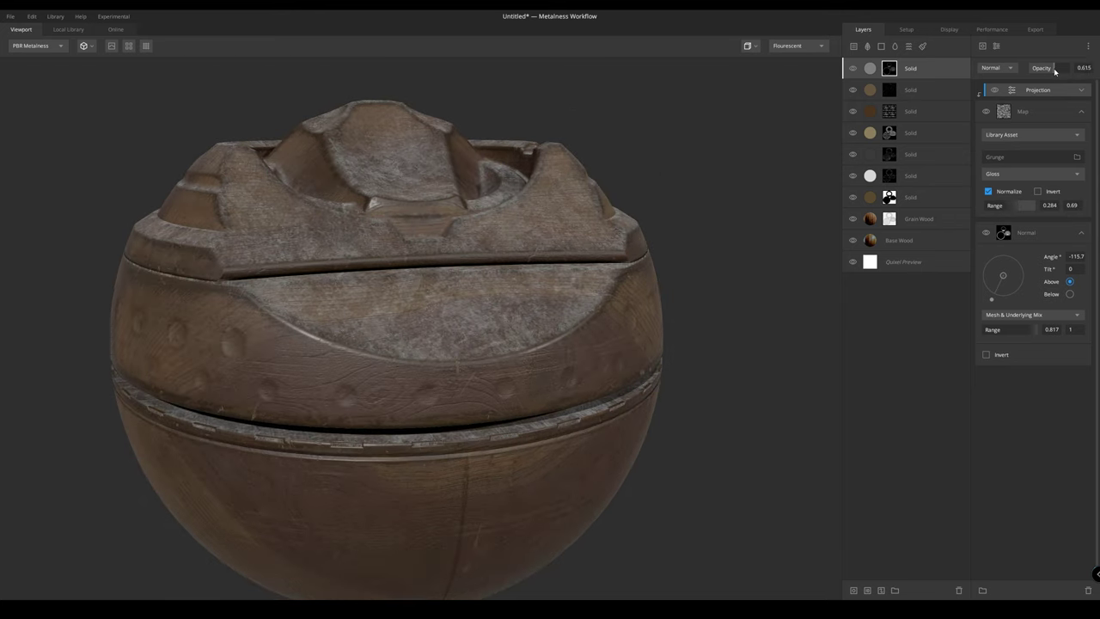
Set the top Solid layer's albedo to the dark brown 41392E and check the model's roughness channel
{"action": "left_click", "coordinate": [910, 69]}
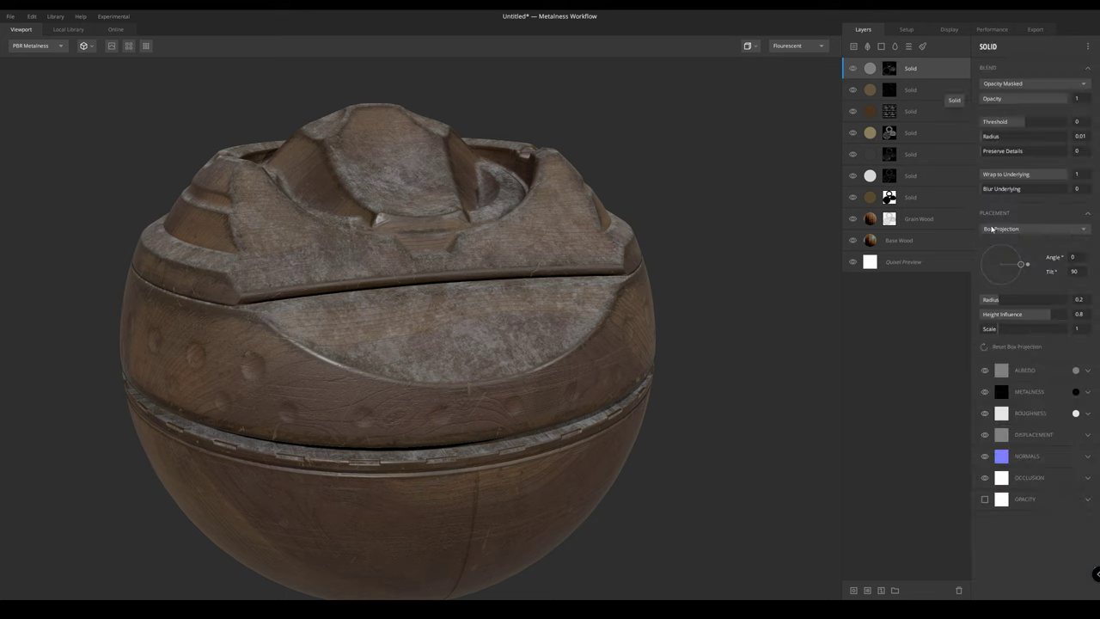
{"action": "left_click", "coordinate": [1075, 369]}
{"action": "mouse_move", "coordinate": [691, 287]}
{"action": "left_mouse_down"}
{"action": "mouse_move", "coordinate": [717, 274]}
{"action": "mouse_move", "coordinate": [674, 275]}
{"action": "mouse_move", "coordinate": [679, 308]}
{"action": "left_mouse_up"}
{"action": "mouse_move", "coordinate": [429, 251]}
{"action": "left_mouse_down", "text": "alt"}
{"action": "mouse_move", "coordinate": [331, 263]}
{"action": "mouse_move", "coordinate": [482, 275]}
{"action": "left_mouse_up", "text": "alt"}
{"action": "key", "text": "4"}
{"action": "middle_click_drag", "start_coordinate": [486, 230], "coordinate": [457, 233]}
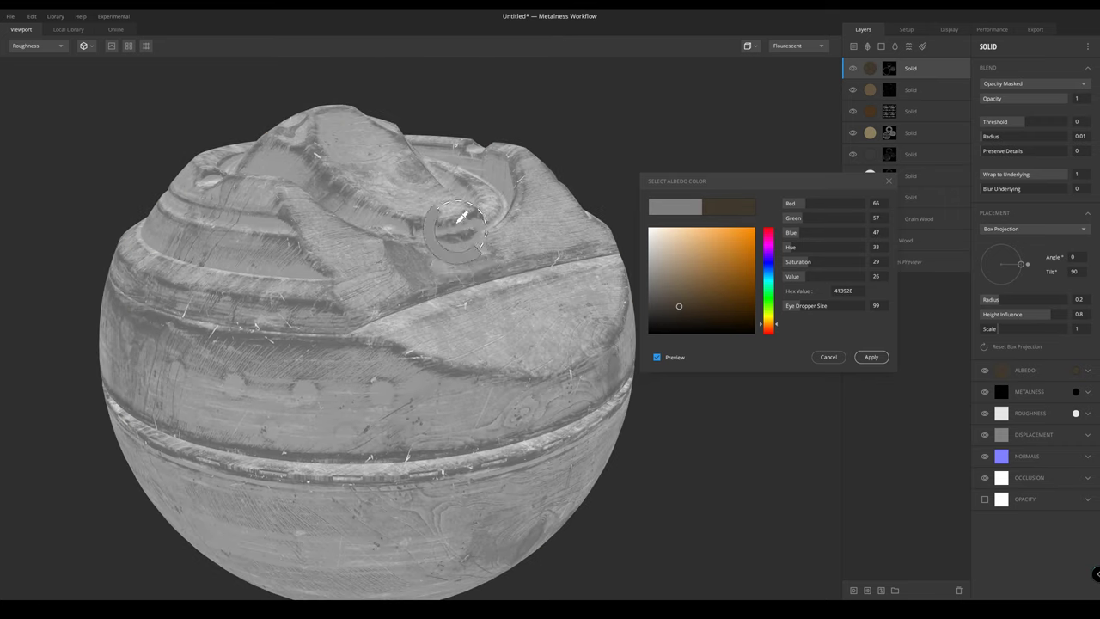
{"action": "scroll", "coordinate": [469, 245], "scroll_direction": "up", "scroll_amount": 3}
{"action": "left_click_drag", "start_coordinate": [499, 309], "coordinate": [486, 265], "text": "alt"}
{"action": "middle_click_drag", "start_coordinate": [485, 265], "coordinate": [384, 296]}
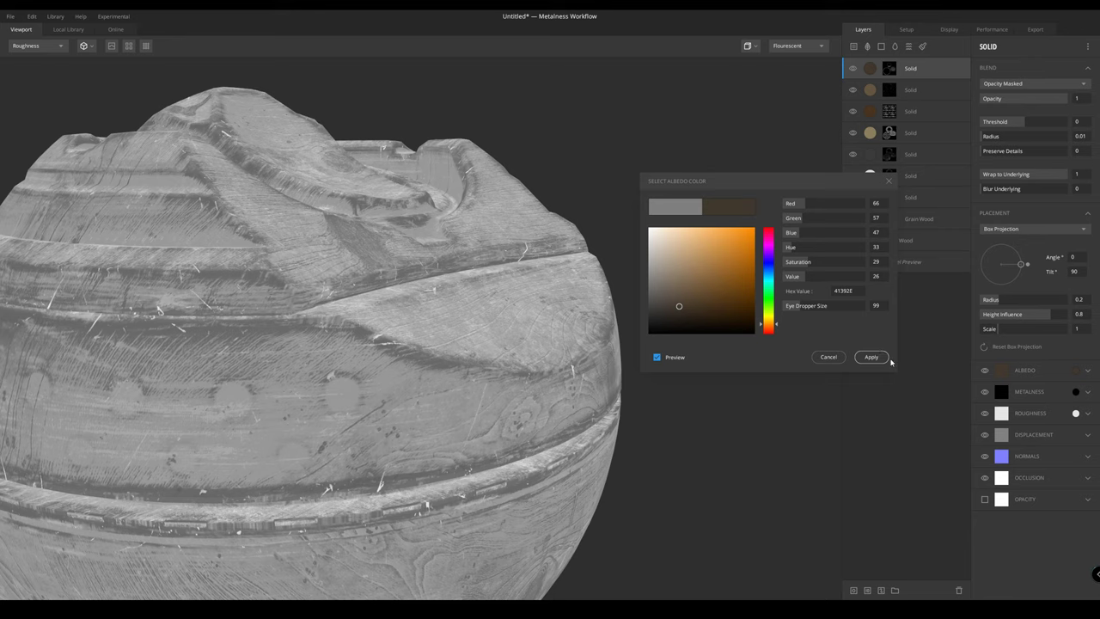
{"action": "key", "text": "1"}
Reduce the top Solid layer's roughness opacity to 0.597, checking it in the Roughness and PBR Metalness views
{"action": "left_click", "coordinate": [1043, 413]}
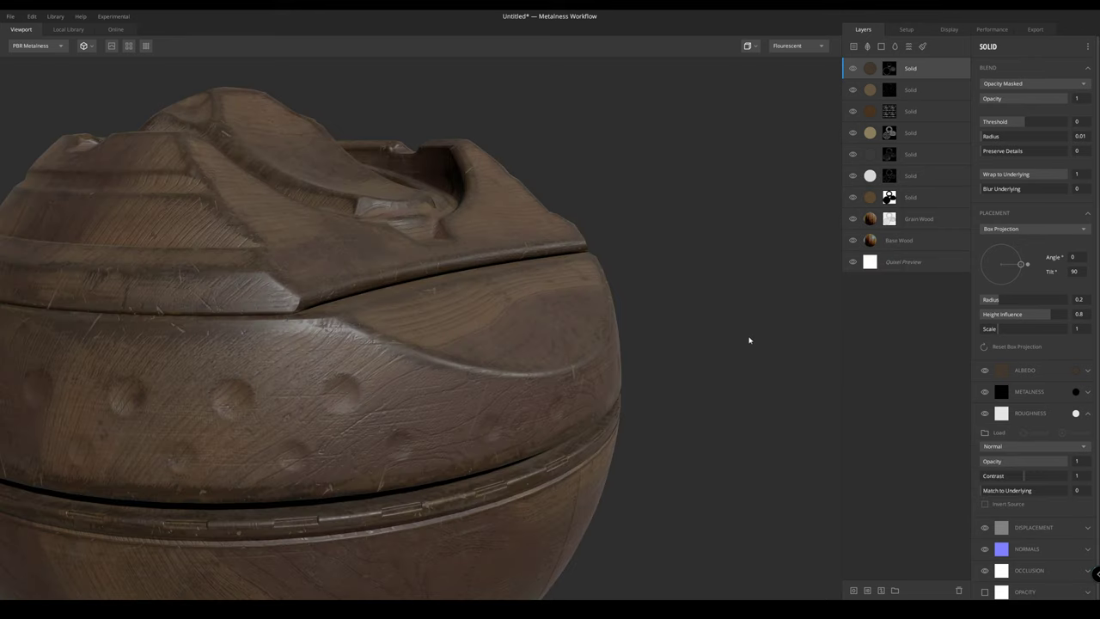
{"action": "key", "text": "3"}
{"action": "key", "text": "1"}
{"action": "key", "text": "3"}
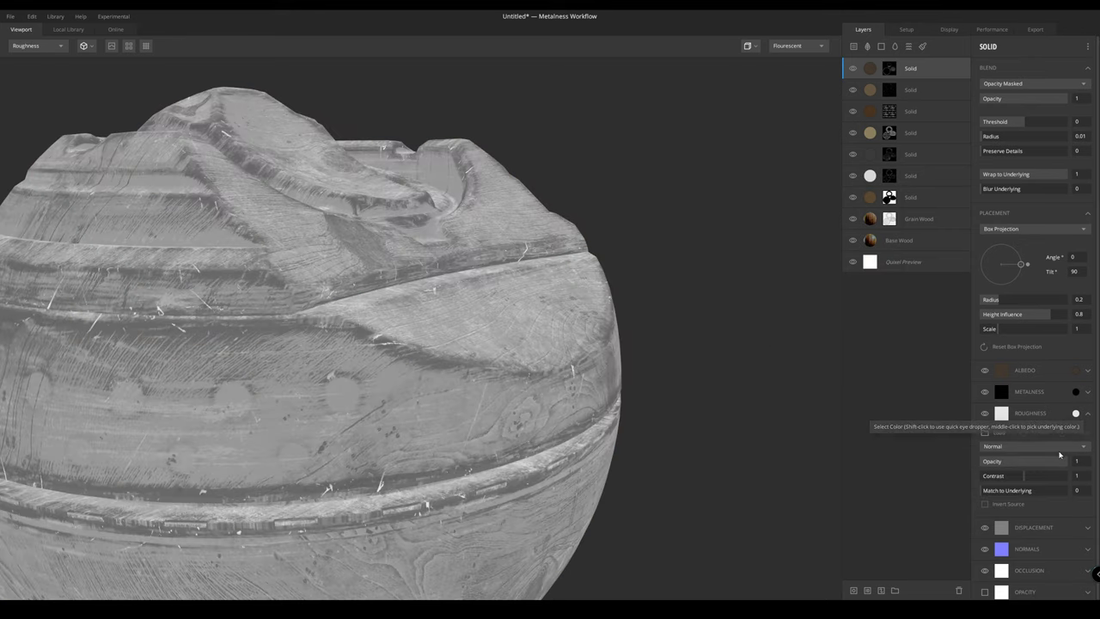
{"action": "left_click_drag", "start_coordinate": [1064, 461], "coordinate": [1031, 464]}
{"action": "key", "text": "1"}
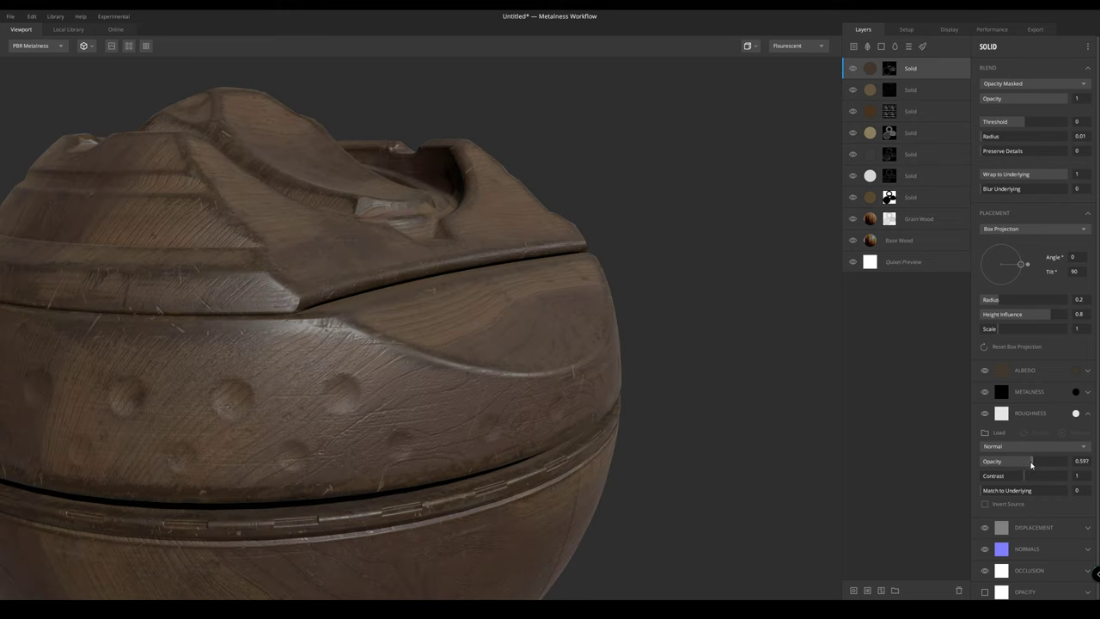
{"action": "left_click", "coordinate": [1037, 413]}
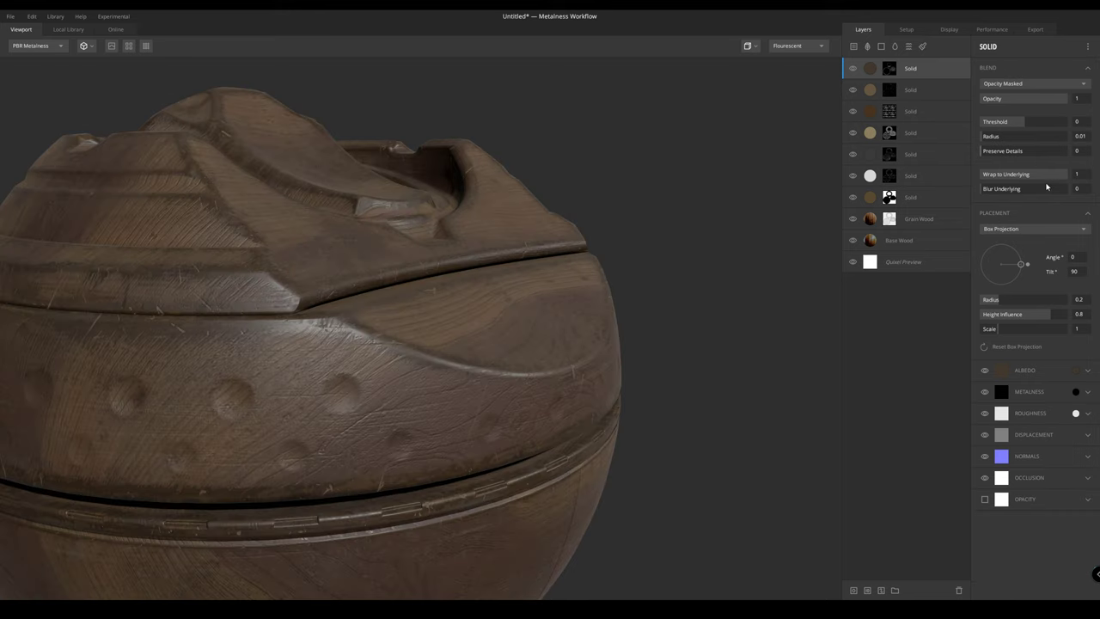
Lower the top Solid layer's albedo opacity to 0.682 while checking the Albedo view, and return to PBR Metalness
{"action": "left_click", "coordinate": [1035, 369]}
{"action": "left_click_drag", "start_coordinate": [1062, 419], "coordinate": [1038, 419]}
{"action": "key", "text": "2"}
{"action": "middle_click_drag", "start_coordinate": [256, 241], "coordinate": [438, 217]}
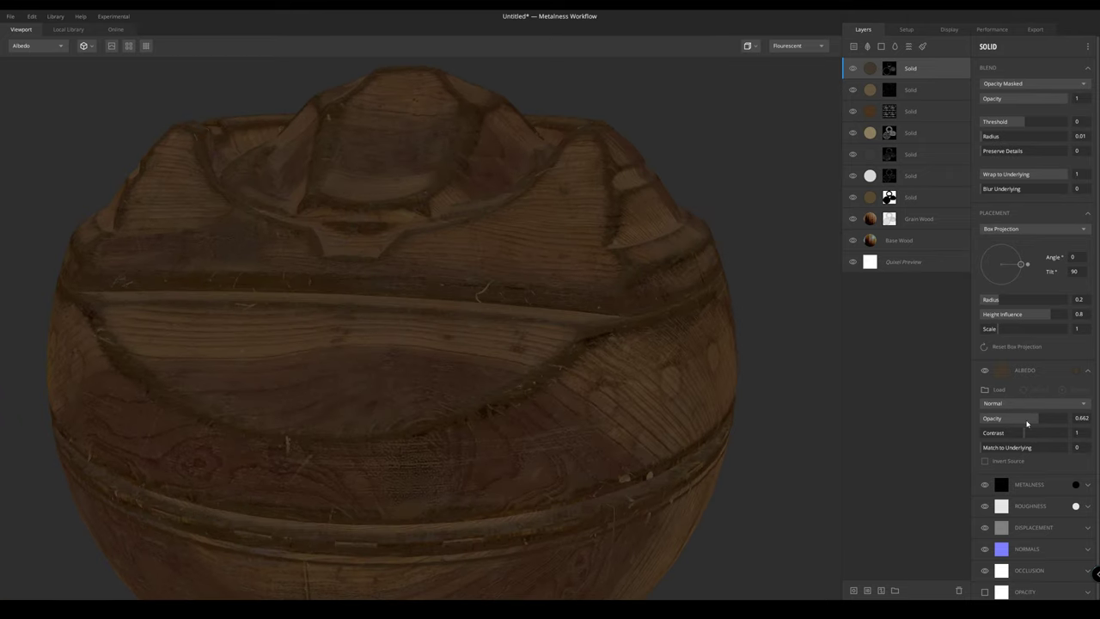
{"action": "mouse_move", "coordinate": [1045, 421]}
{"action": "left_mouse_down"}
{"action": "mouse_move", "coordinate": [1057, 420]}
{"action": "mouse_move", "coordinate": [1039, 421]}
{"action": "left_mouse_up"}
{"action": "key", "text": "1"}
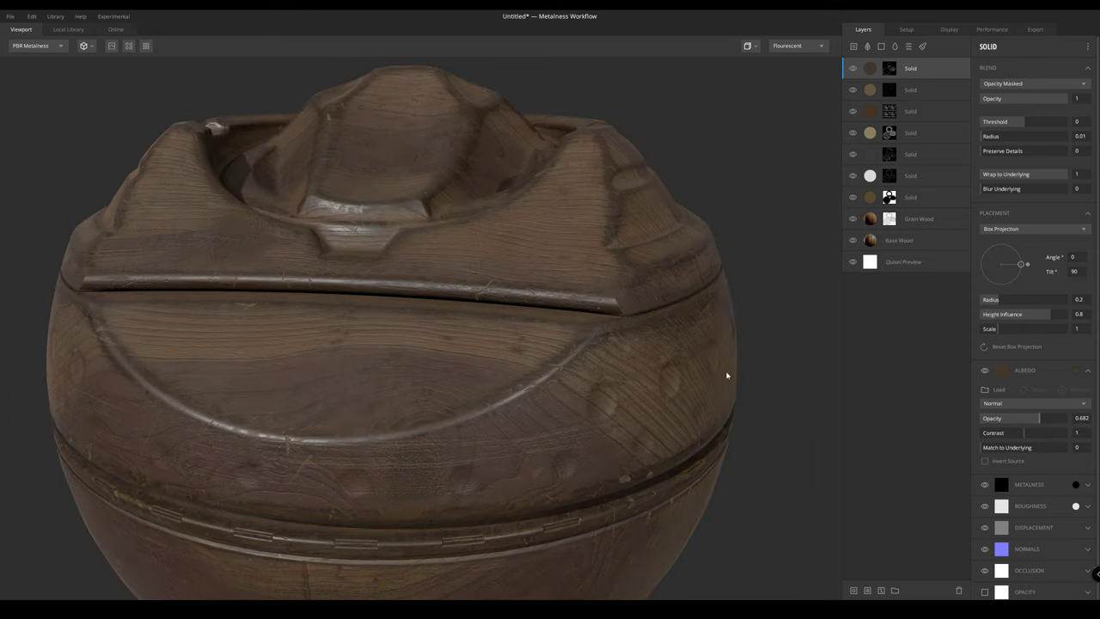
Compare the shader ball with the top Solid layer hidden and shown, from several angles and light directions
{"action": "scroll", "coordinate": [533, 275], "scroll_direction": "down", "scroll_amount": 3}
{"action": "left_click_drag", "start_coordinate": [401, 206], "coordinate": [498, 219]}
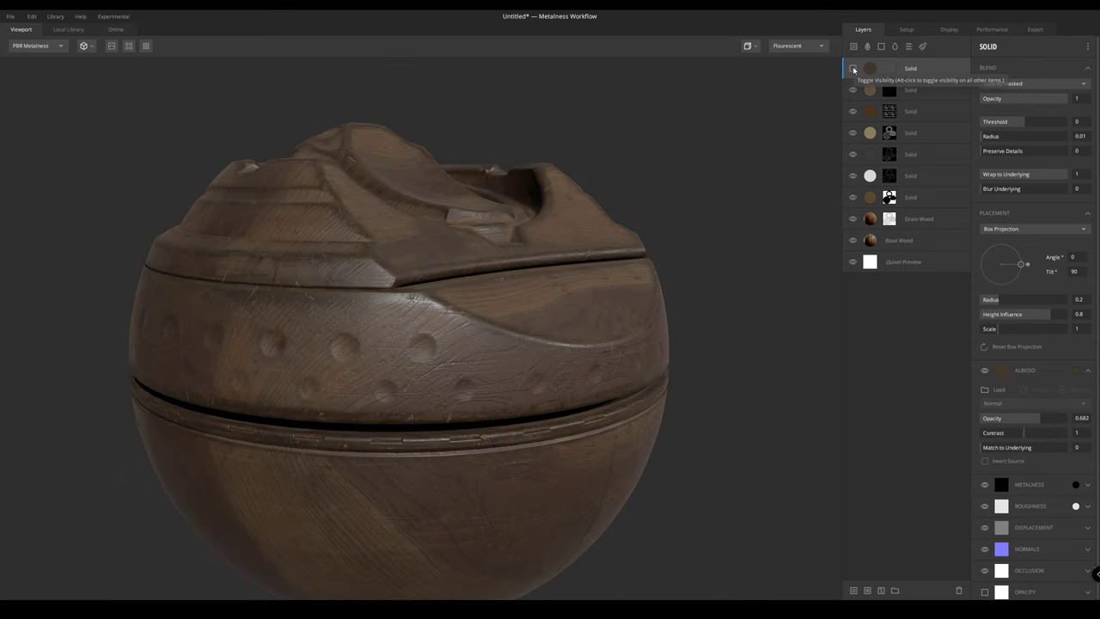
{"action": "left_click_drag", "start_coordinate": [828, 83], "coordinate": [710, 94], "text": "alt"}
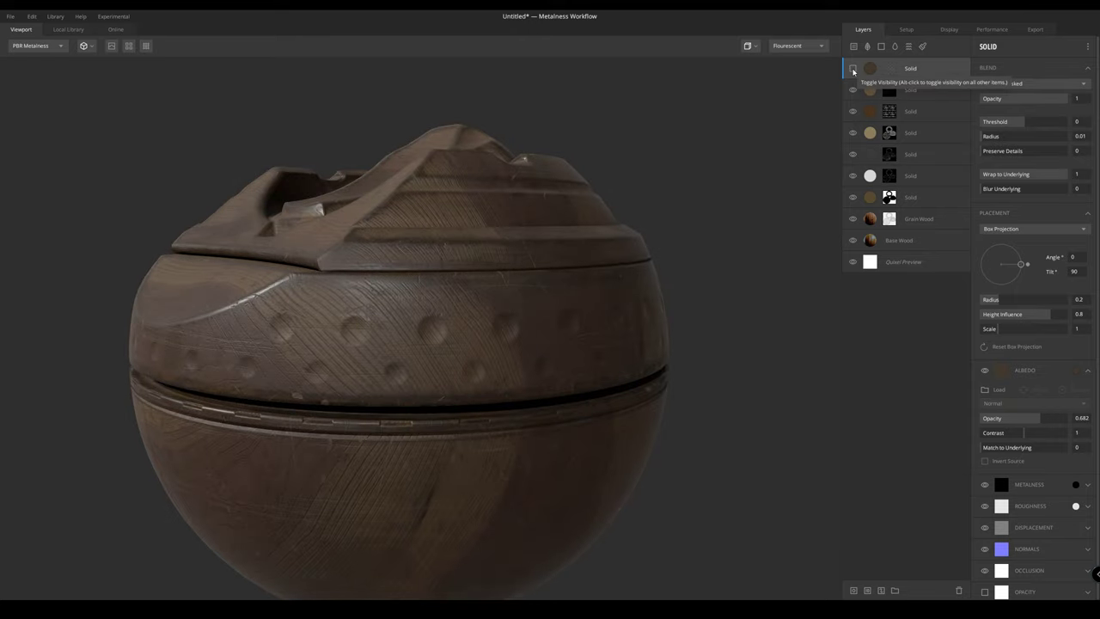
{"action": "left_click_drag", "start_coordinate": [490, 187], "coordinate": [270, 380], "text": "alt"}
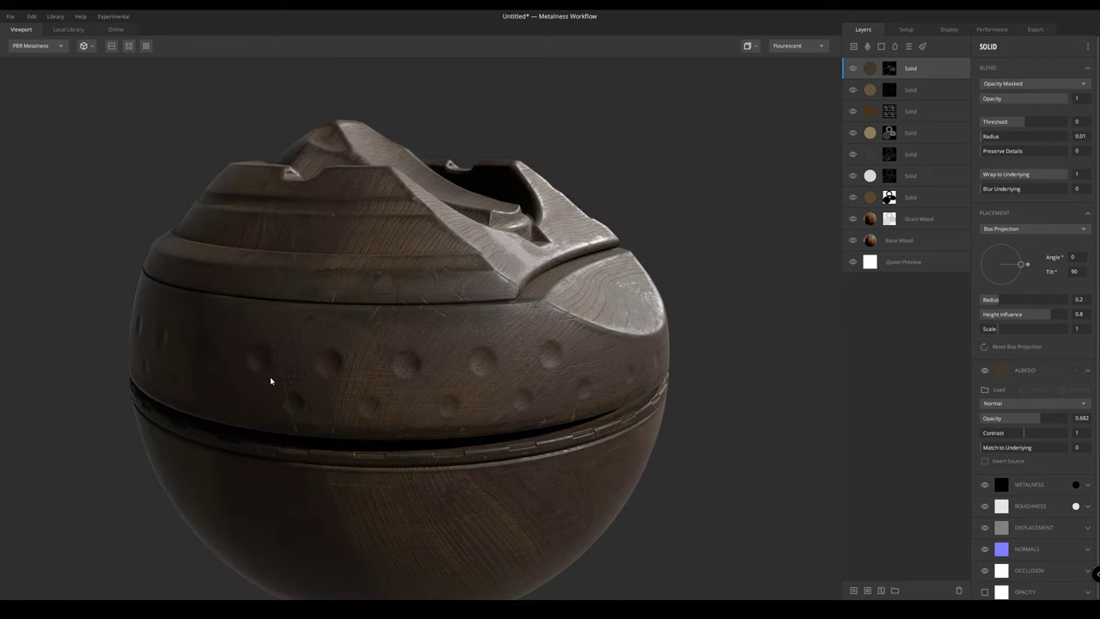
{"action": "left_click", "coordinate": [852, 69]}
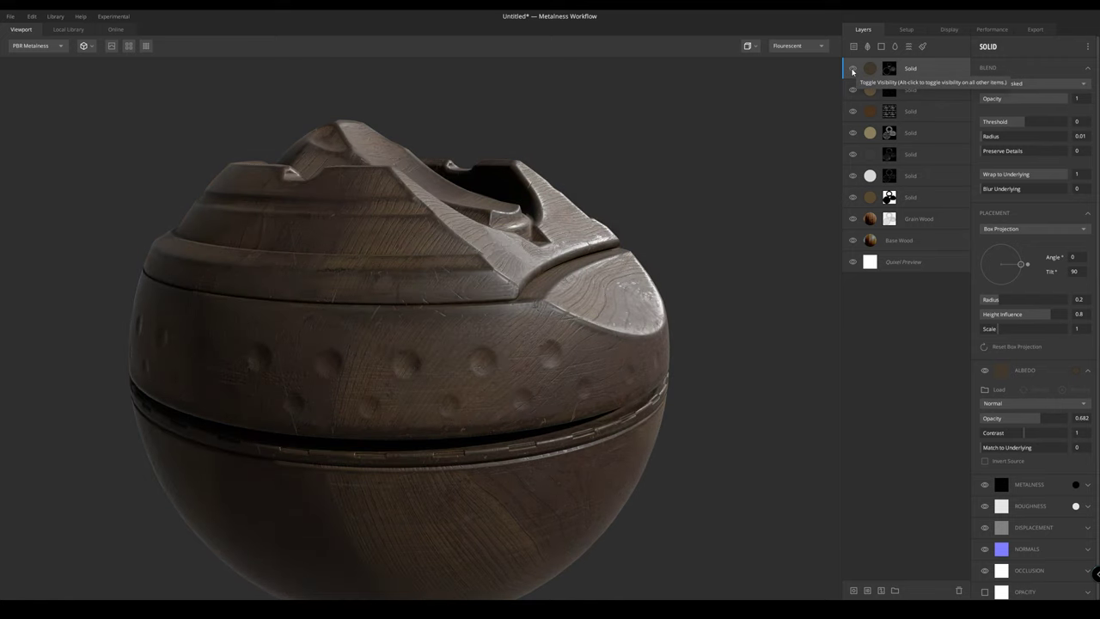
{"action": "left_click_drag", "start_coordinate": [636, 133], "coordinate": [557, 145], "text": "alt"}
{"action": "right_click_drag", "start_coordinate": [662, 229], "coordinate": [446, 249], "text": "shift"}
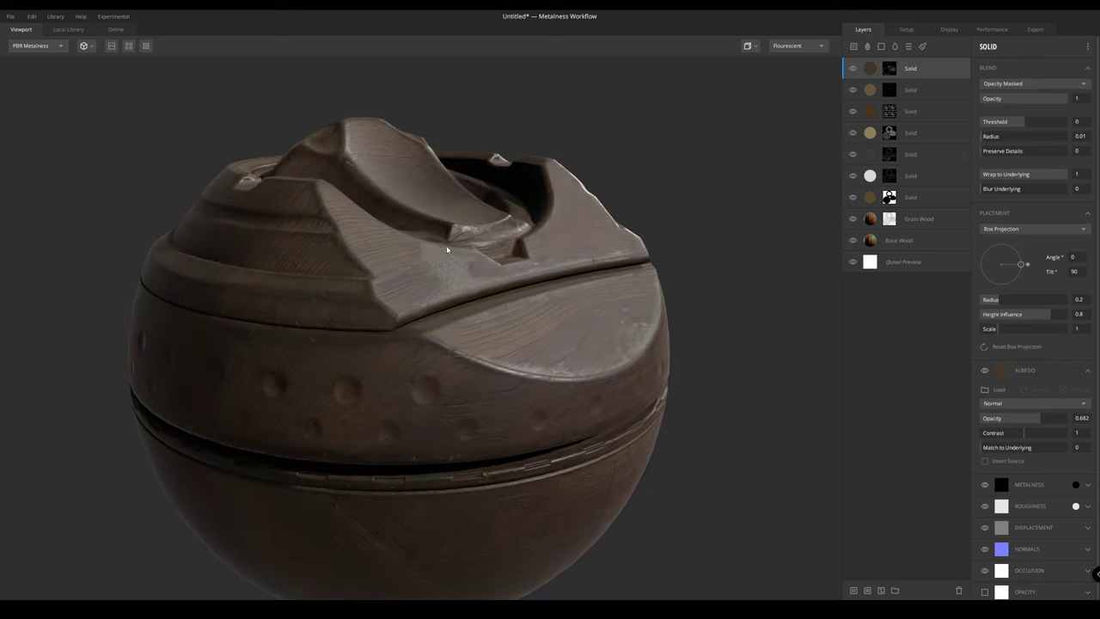
{"action": "left_click_drag", "start_coordinate": [421, 276], "coordinate": [446, 267], "text": "alt"}
{"action": "scroll", "coordinate": [446, 268], "scroll_direction": "up", "scroll_amount": 2}
{"action": "left_click", "coordinate": [853, 69]}
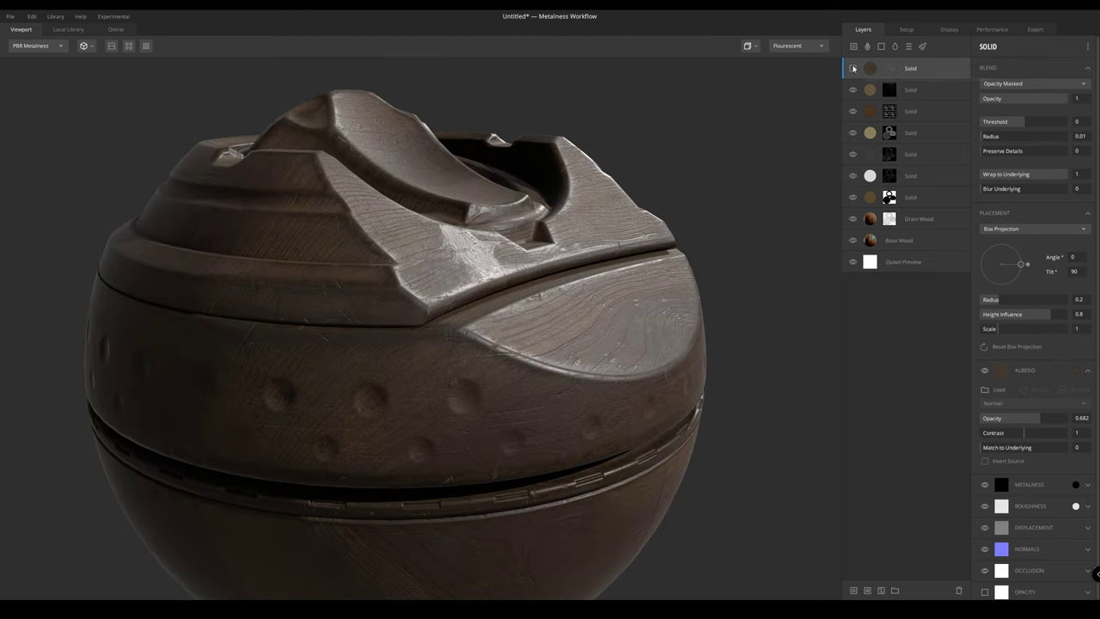
{"action": "left_click", "coordinate": [853, 69]}
{"action": "scroll", "coordinate": [572, 175], "scroll_direction": "down", "scroll_amount": 2}
{"action": "left_click_drag", "start_coordinate": [503, 287], "coordinate": [469, 304], "text": "alt"}
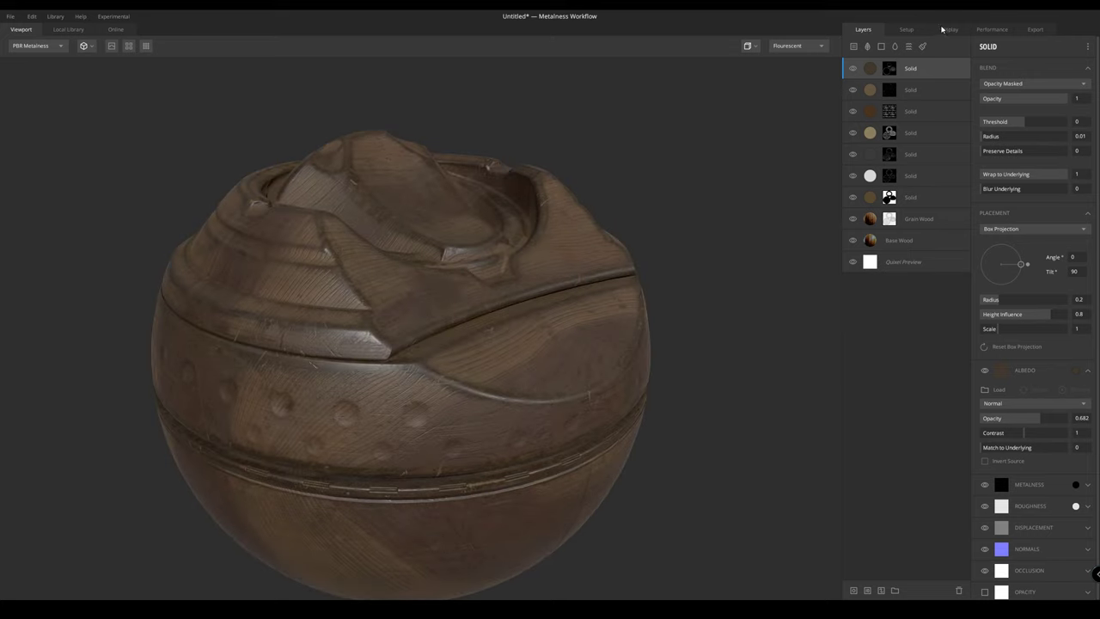
Change the model type to 3D Asset with the Wooden Ammo Box and inspect the material on it
{"action": "left_click", "coordinate": [904, 29]}
{"action": "left_click", "coordinate": [957, 123]}
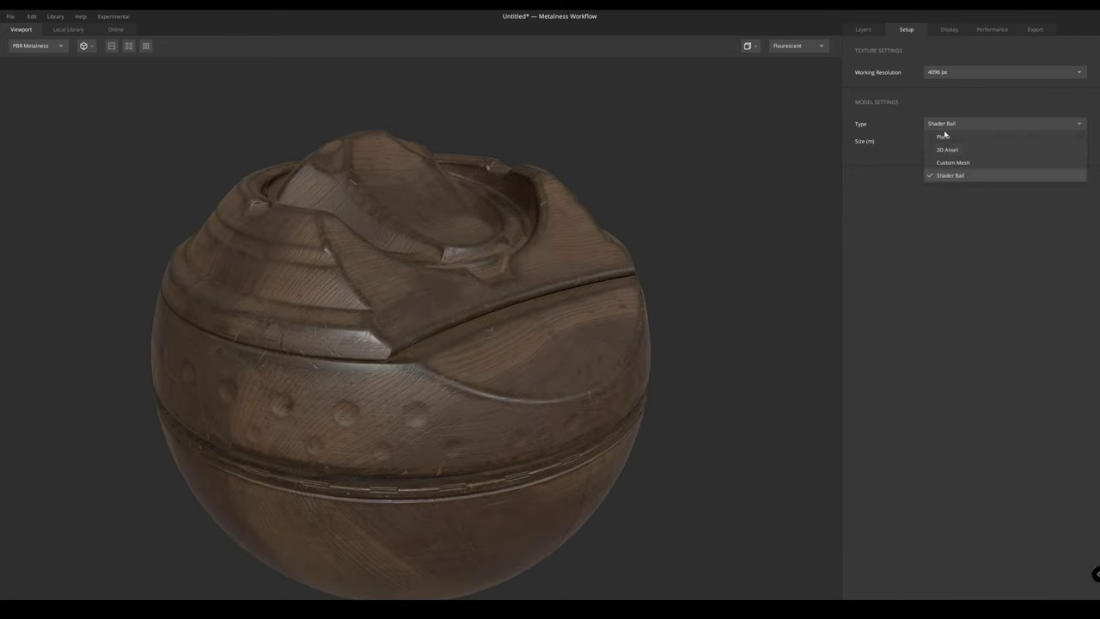
{"action": "left_click", "coordinate": [948, 149]}
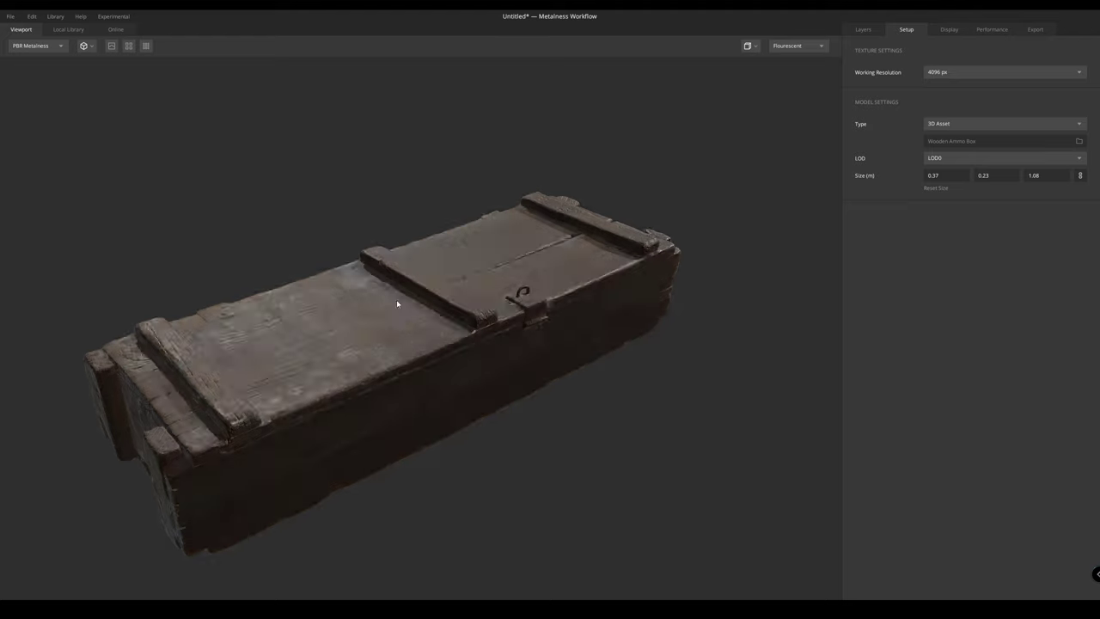
{"action": "left_click_drag", "start_coordinate": [737, 229], "coordinate": [558, 305]}
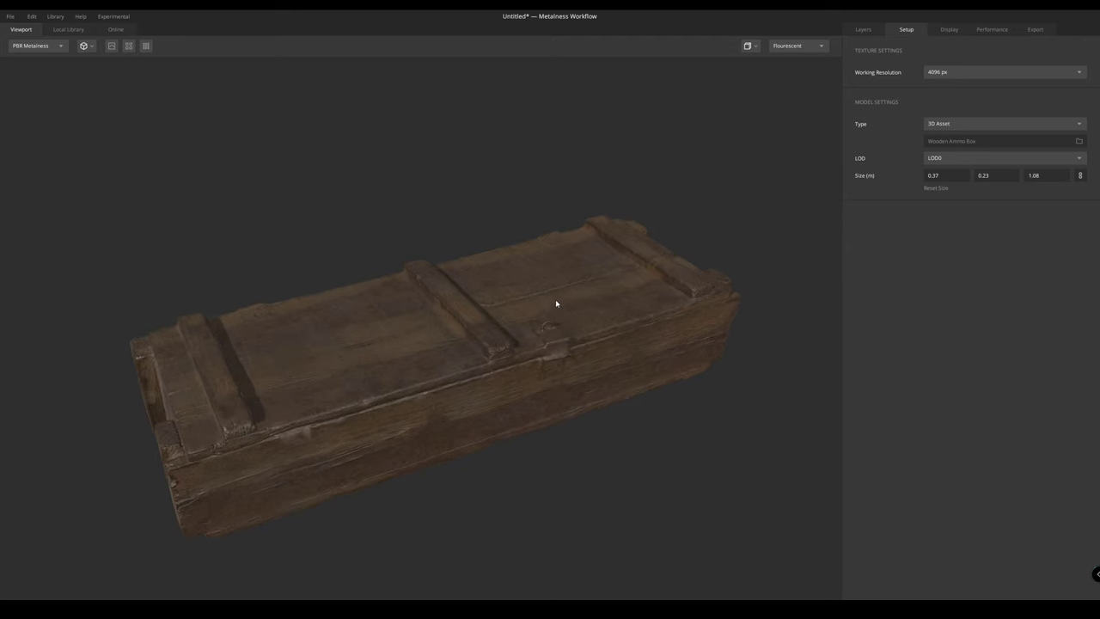
{"action": "scroll", "coordinate": [585, 368], "scroll_direction": "up", "scroll_amount": 3}
{"action": "left_click_drag", "start_coordinate": [584, 367], "coordinate": [416, 284]}
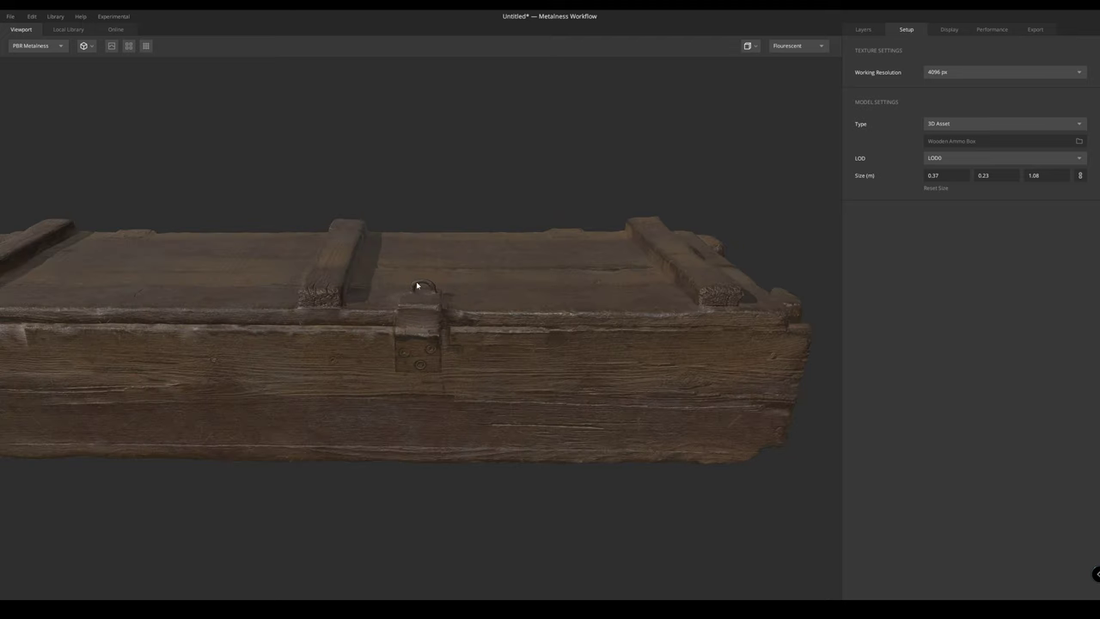
{"action": "left_click_drag", "start_coordinate": [385, 343], "coordinate": [481, 283]}
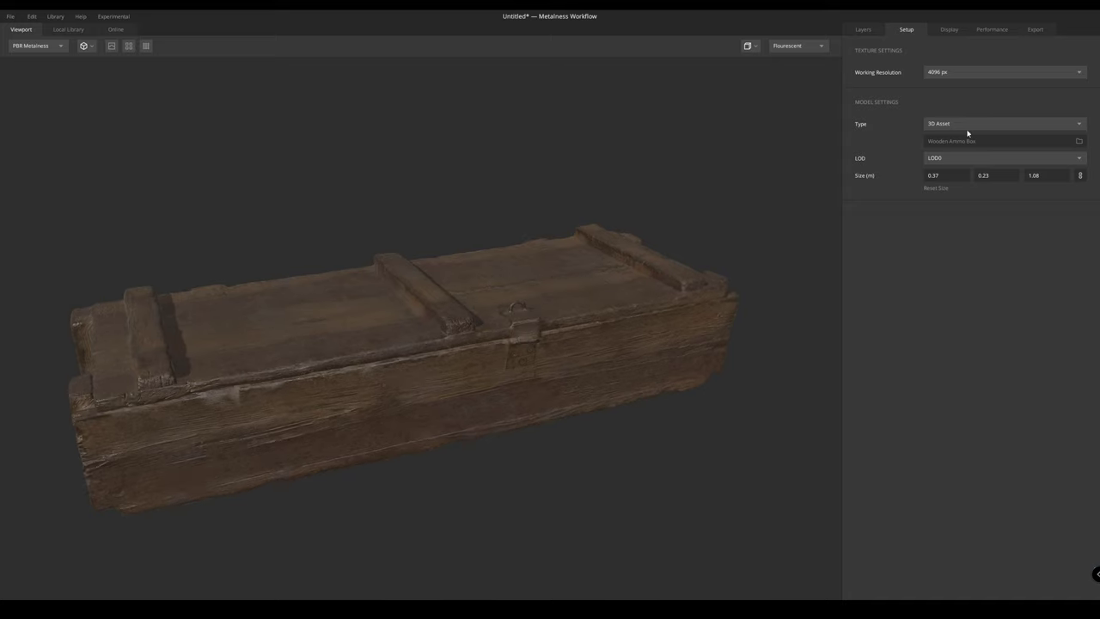
Replace the 3D asset with the Old Wooden Bench from the local library and bring up its layers
{"action": "left_click", "coordinate": [956, 141]}
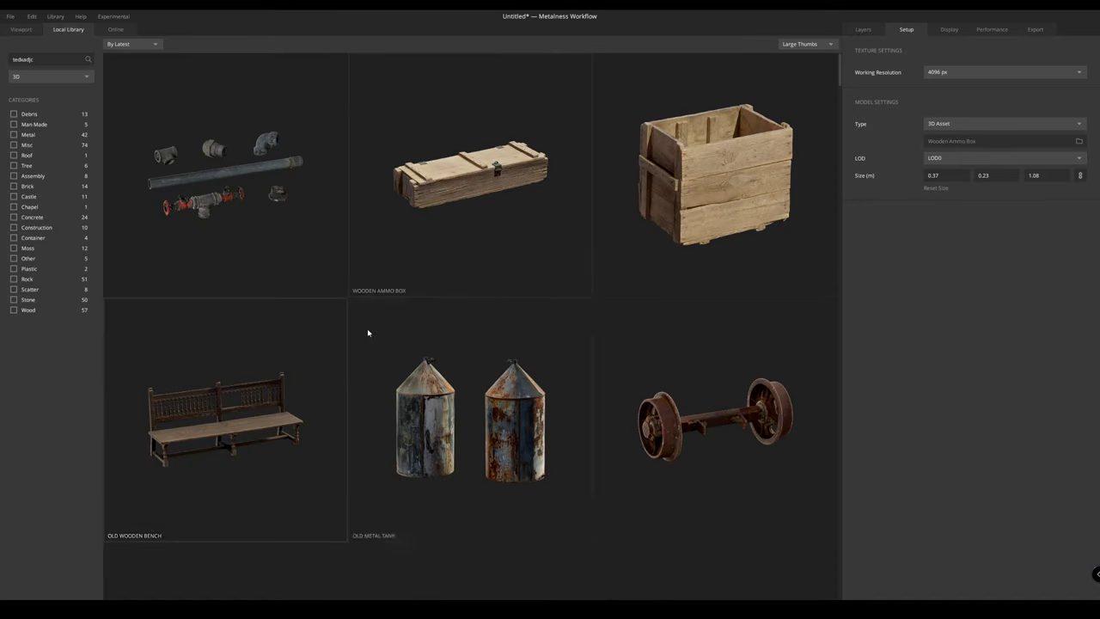
{"action": "left_click", "coordinate": [254, 397]}
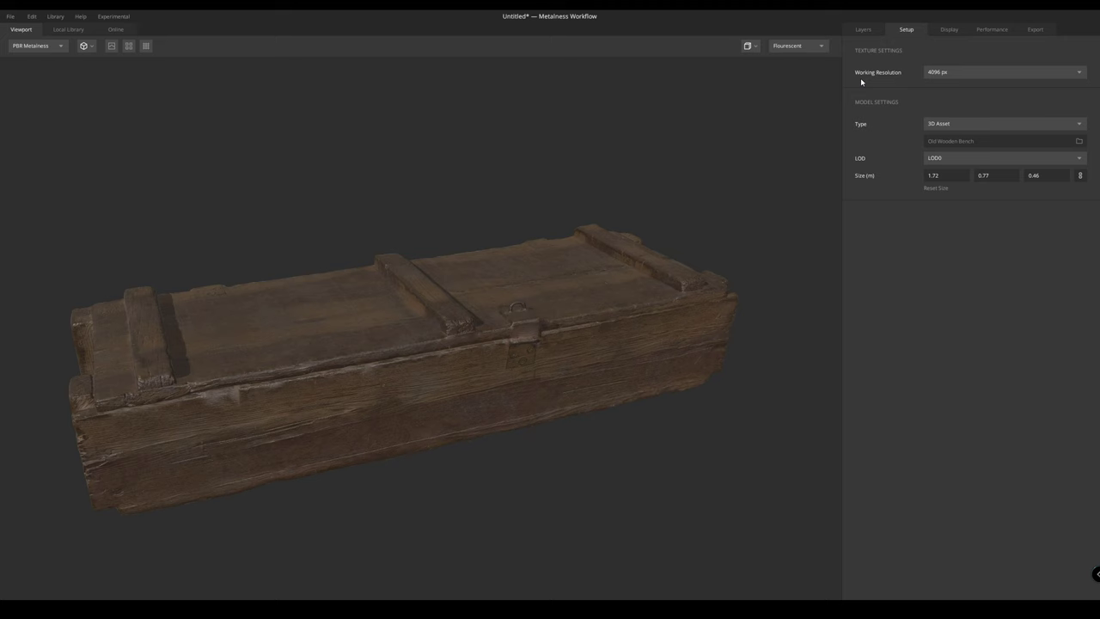
{"action": "left_click", "coordinate": [862, 29]}
{"action": "left_click_drag", "start_coordinate": [428, 416], "coordinate": [398, 289]}
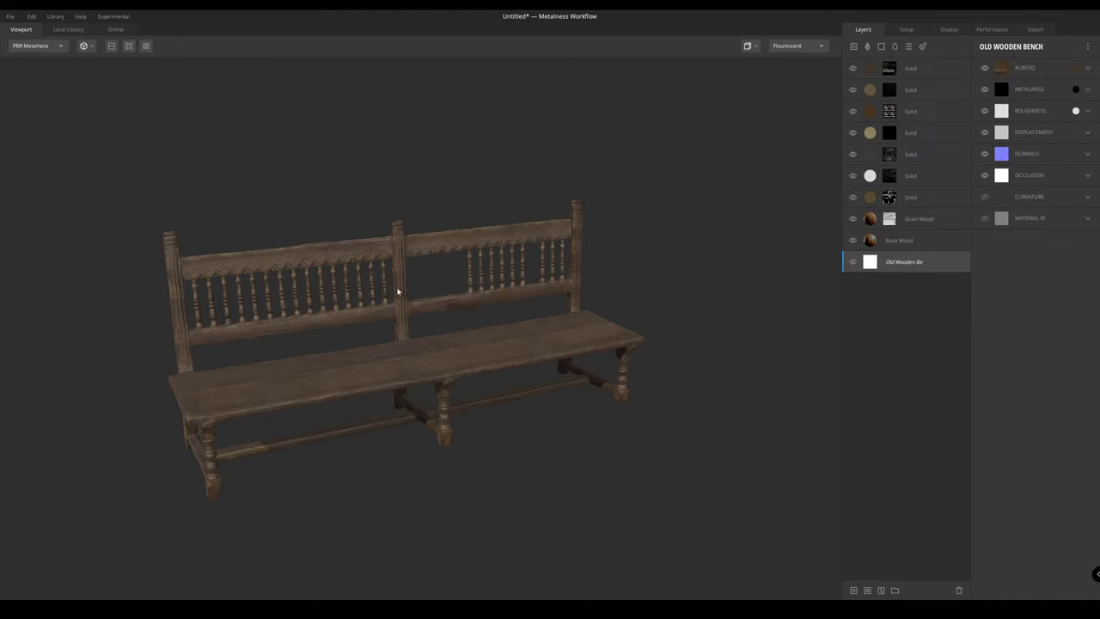
Compare the bench's original scanned texture with the layered wood material by isolating and restoring the base layer's visibility
{"action": "left_click", "coordinate": [853, 262], "text": "alt"}
{"action": "scroll", "coordinate": [430, 224], "scroll_direction": "up", "scroll_amount": 3}
{"action": "middle_click_drag", "start_coordinate": [446, 262], "coordinate": [569, 231]}
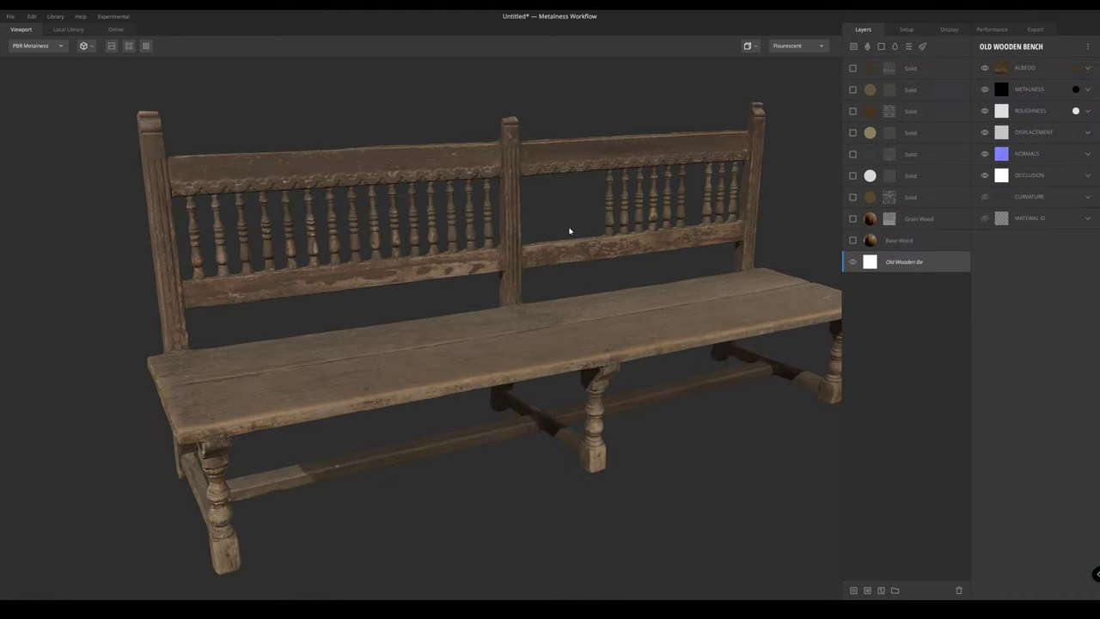
{"action": "left_click_drag", "start_coordinate": [570, 231], "coordinate": [680, 237]}
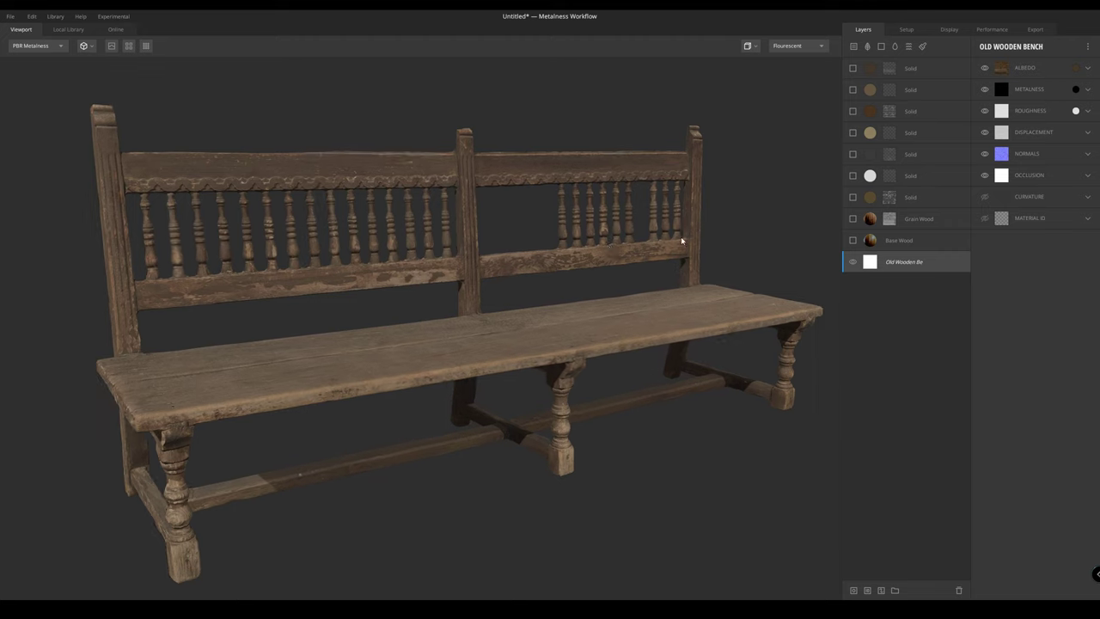
{"action": "left_click", "coordinate": [853, 262], "text": "alt"}
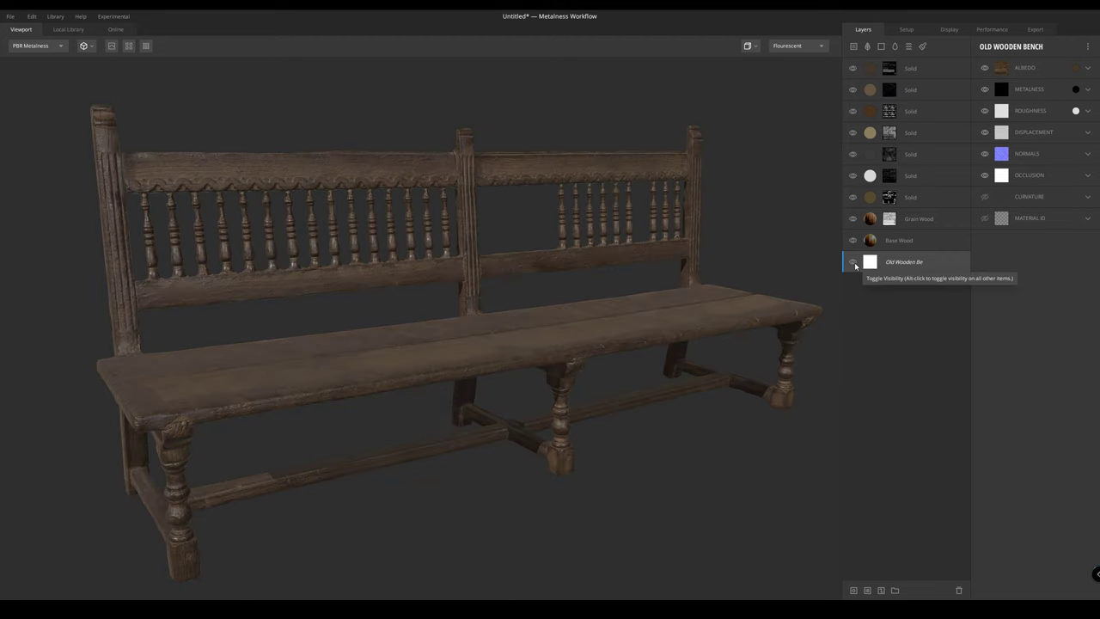
{"action": "left_click_drag", "start_coordinate": [567, 223], "coordinate": [455, 220]}
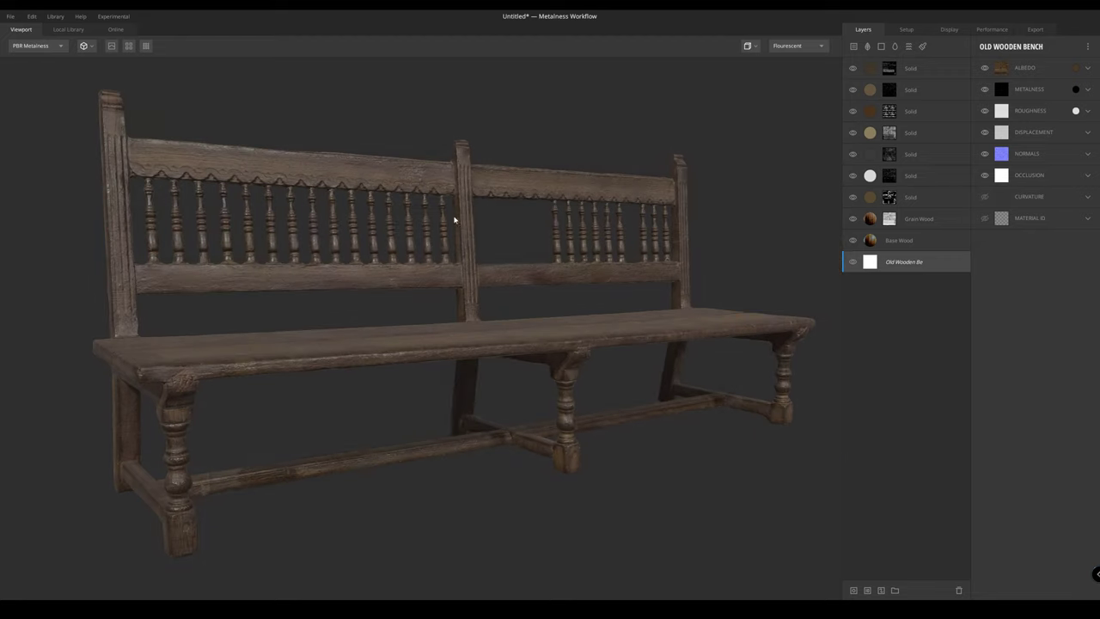
{"action": "left_click", "coordinate": [853, 263], "text": "alt"}
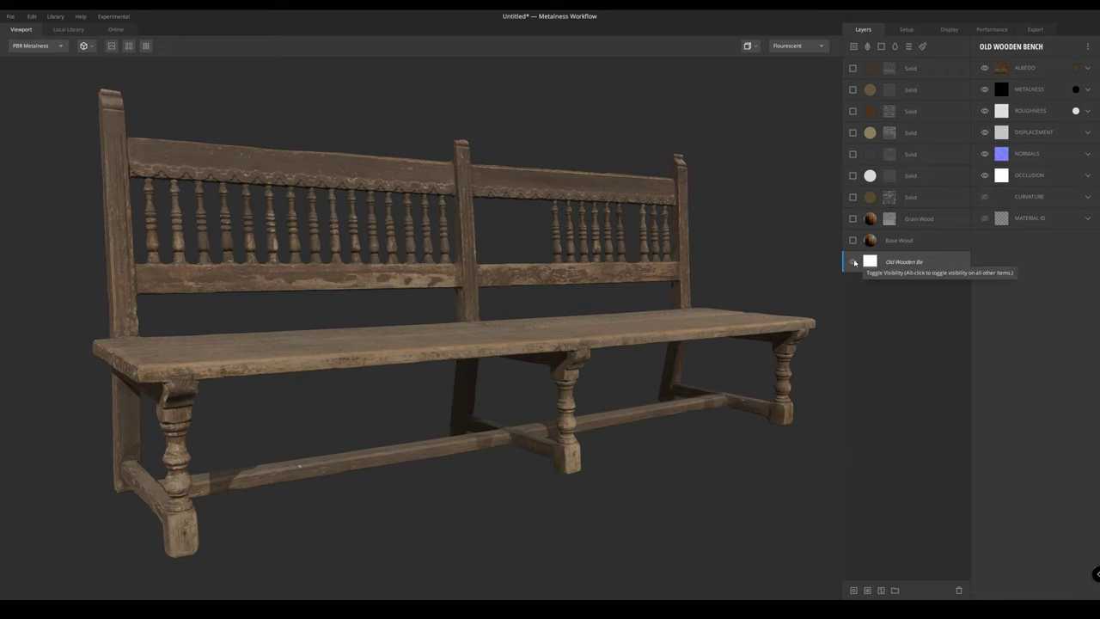
{"action": "left_click_drag", "start_coordinate": [409, 186], "coordinate": [200, 226]}
Lower the top Solid layer's overall blend opacity to 0.756 and review the bench
{"action": "left_click", "coordinate": [943, 70]}
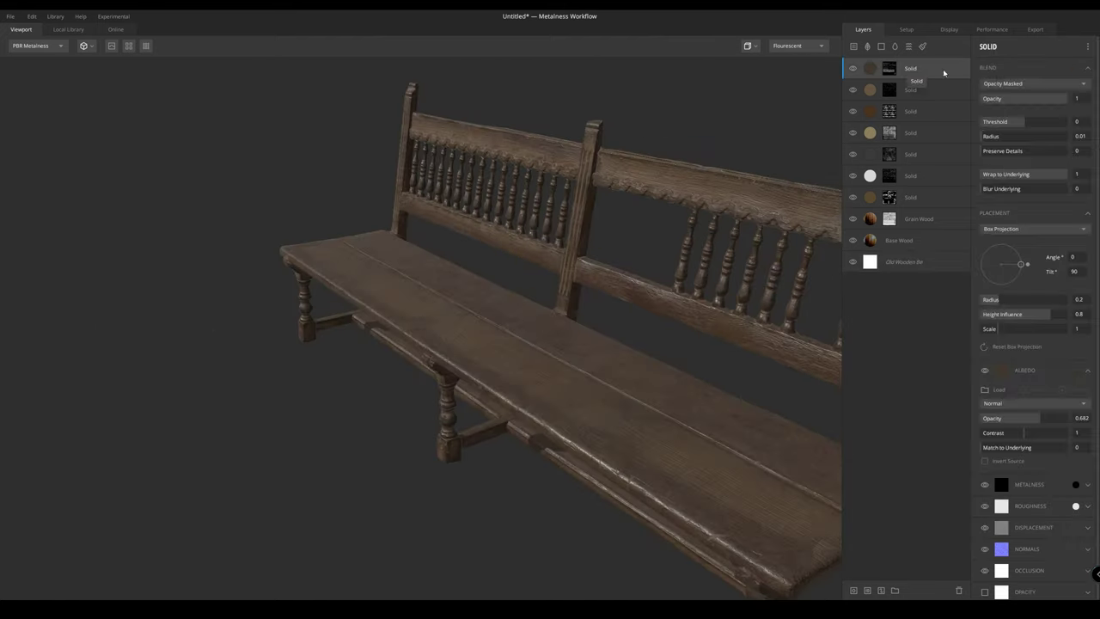
{"action": "left_click", "coordinate": [1044, 98]}
{"action": "left_click_drag", "start_coordinate": [491, 187], "coordinate": [591, 335]}
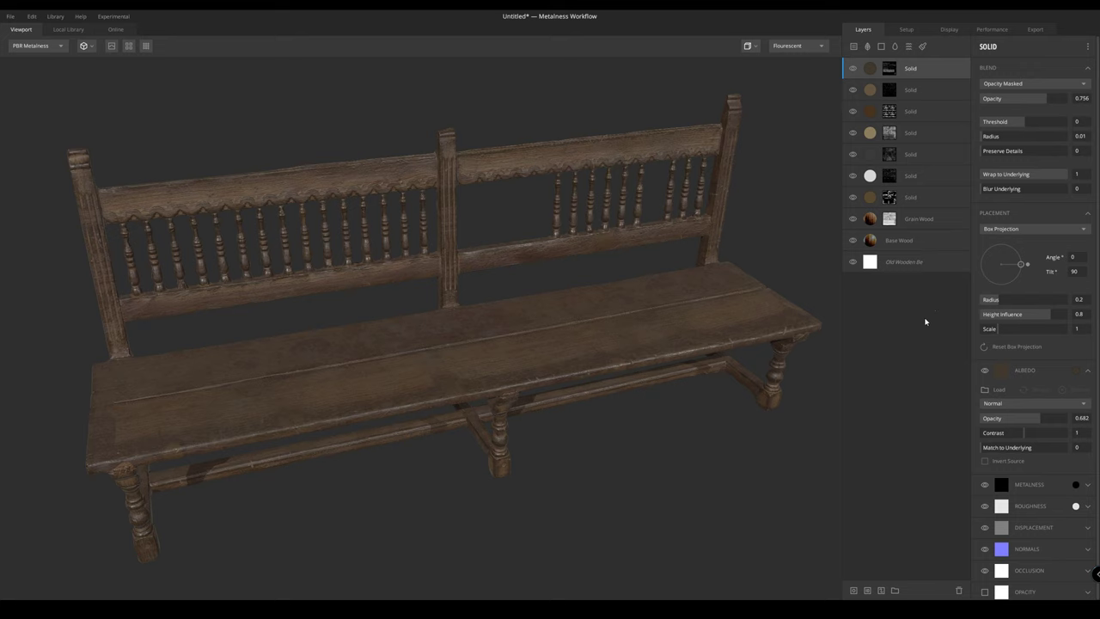
Isolate the Old Wooden Bench base layer to inspect its original scanned texture, and restore all layers to compare the wood material
{"action": "left_click", "coordinate": [854, 262], "text": "alt"}
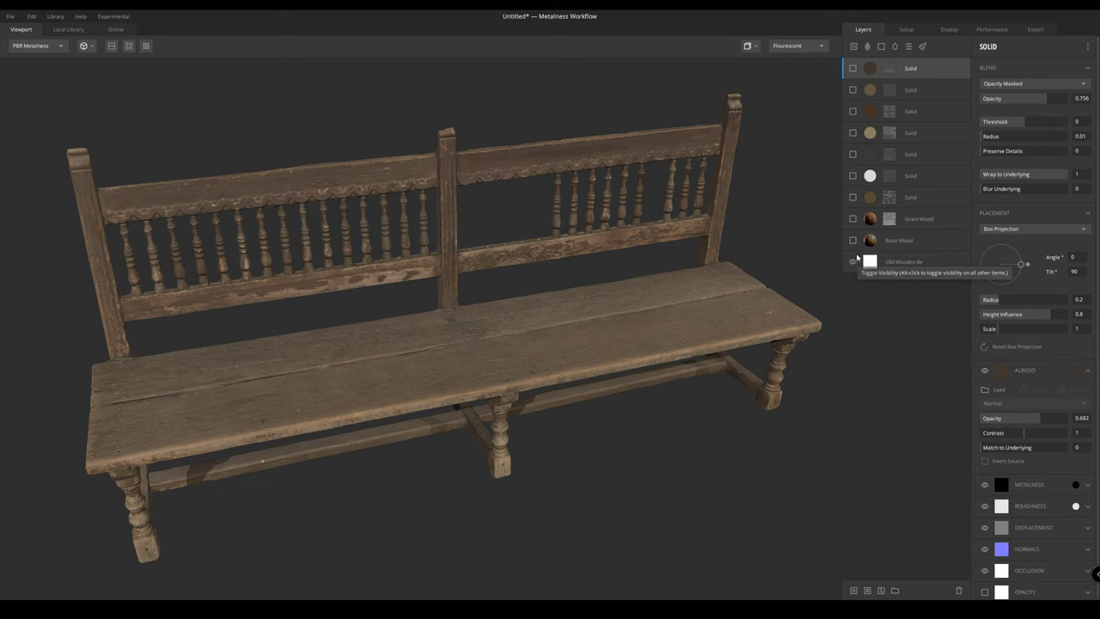
{"action": "left_click_drag", "start_coordinate": [518, 312], "coordinate": [471, 325]}
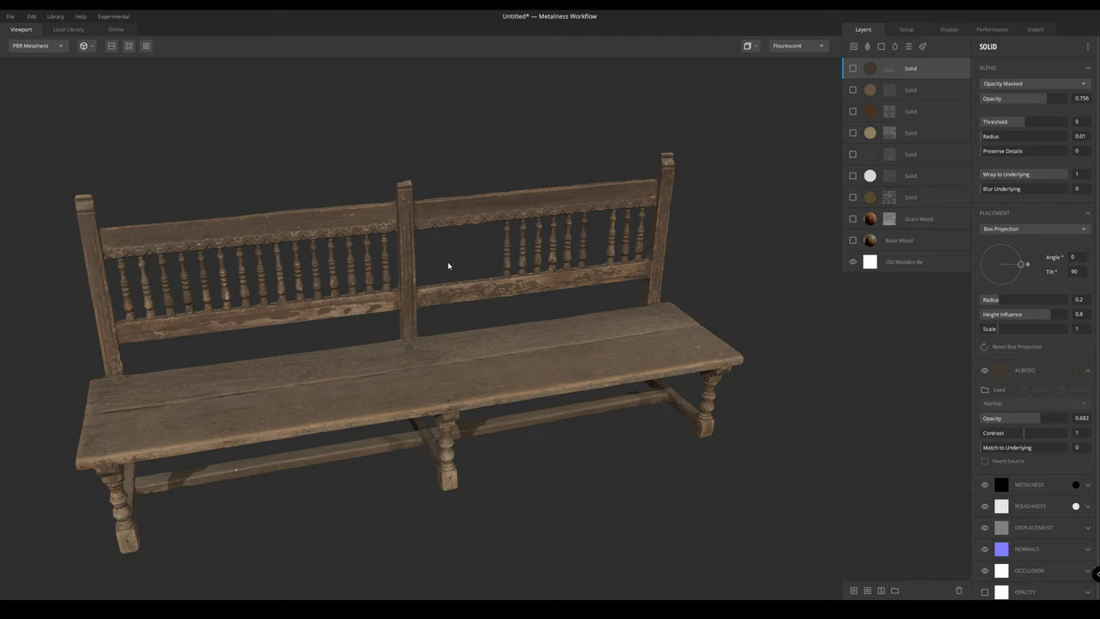
{"action": "left_click_drag", "start_coordinate": [395, 271], "coordinate": [386, 261]}
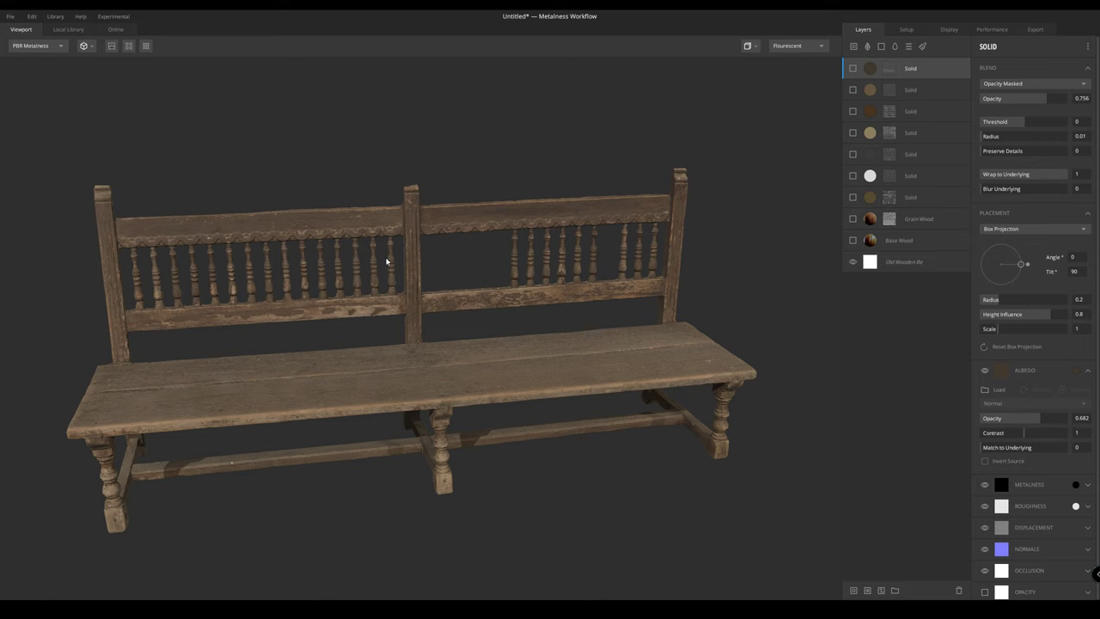
{"action": "left_click_drag", "start_coordinate": [403, 256], "coordinate": [434, 282]}
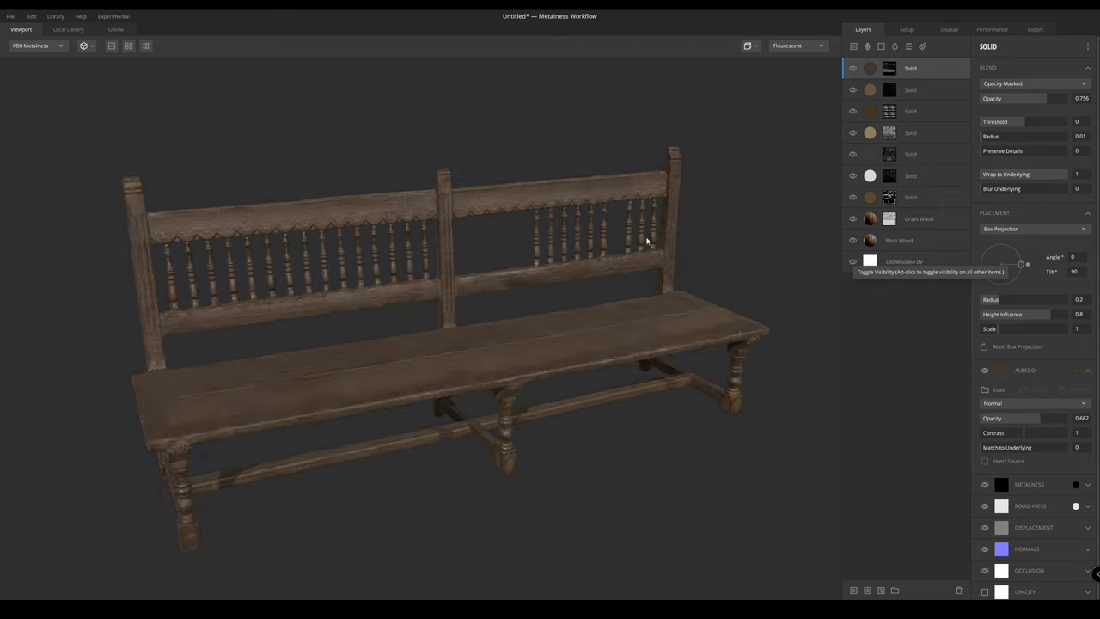
{"action": "left_click_drag", "start_coordinate": [645, 238], "coordinate": [609, 224]}
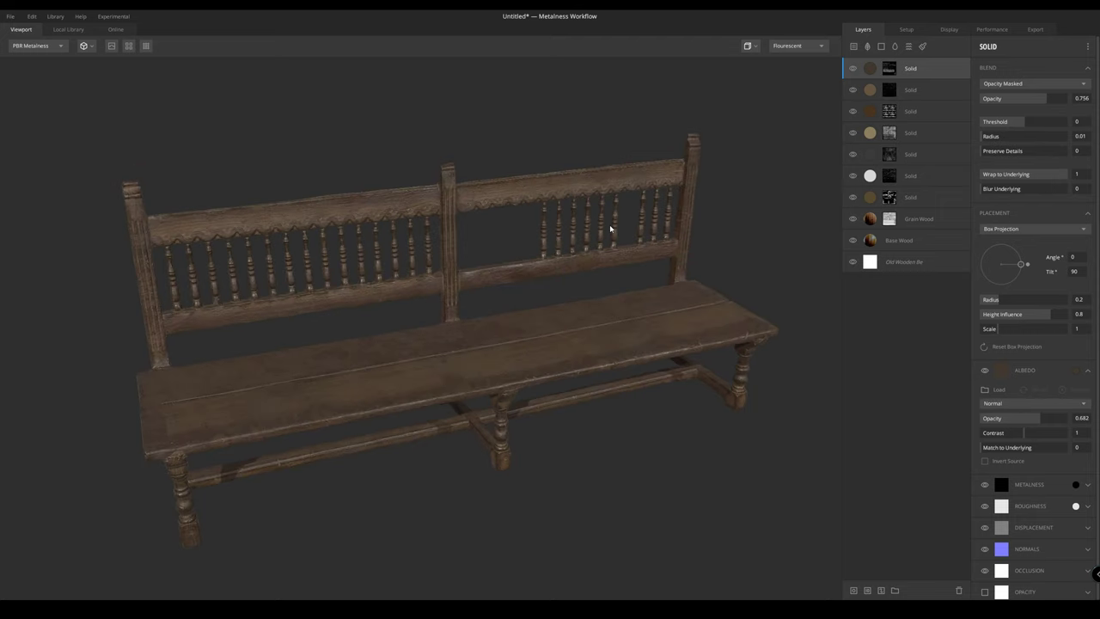
{"action": "left_click_drag", "start_coordinate": [508, 214], "coordinate": [542, 191]}
Compare the bench's base scan with the full layer stack once more and inspect the layered wood from several angles
{"action": "left_click", "coordinate": [853, 262], "text": "alt"}
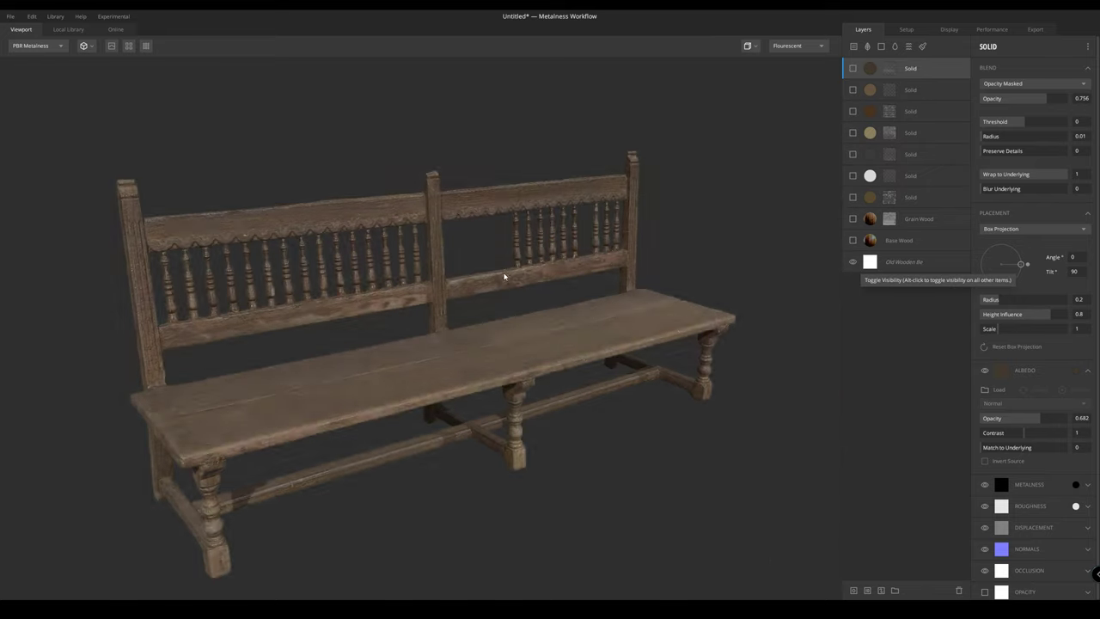
{"action": "left_click_drag", "start_coordinate": [504, 277], "coordinate": [434, 287]}
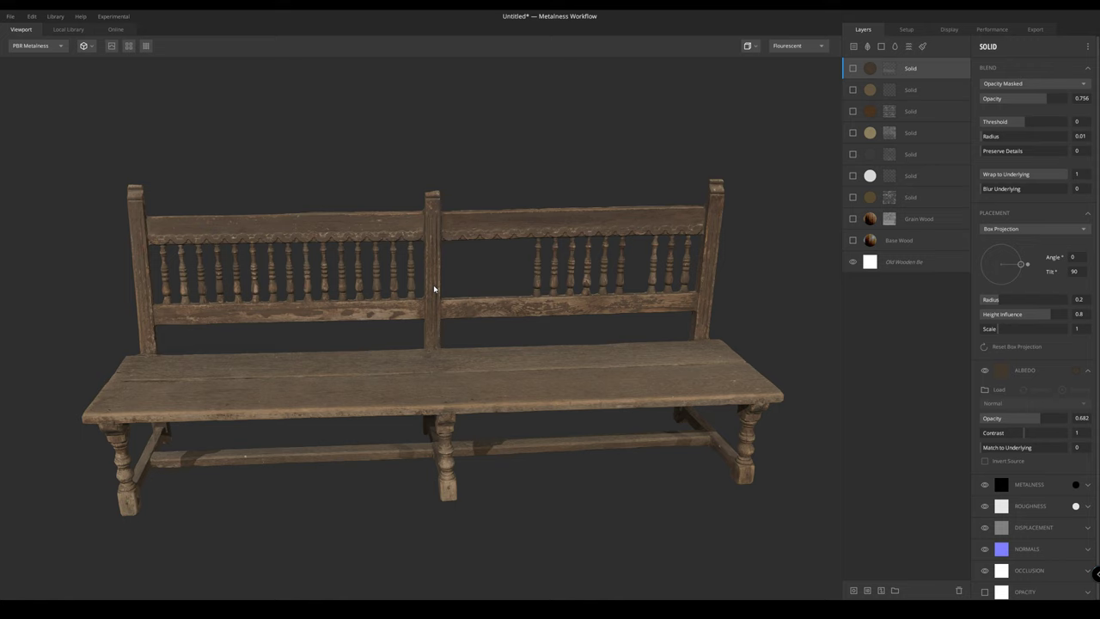
{"action": "left_click", "coordinate": [855, 262], "text": "alt"}
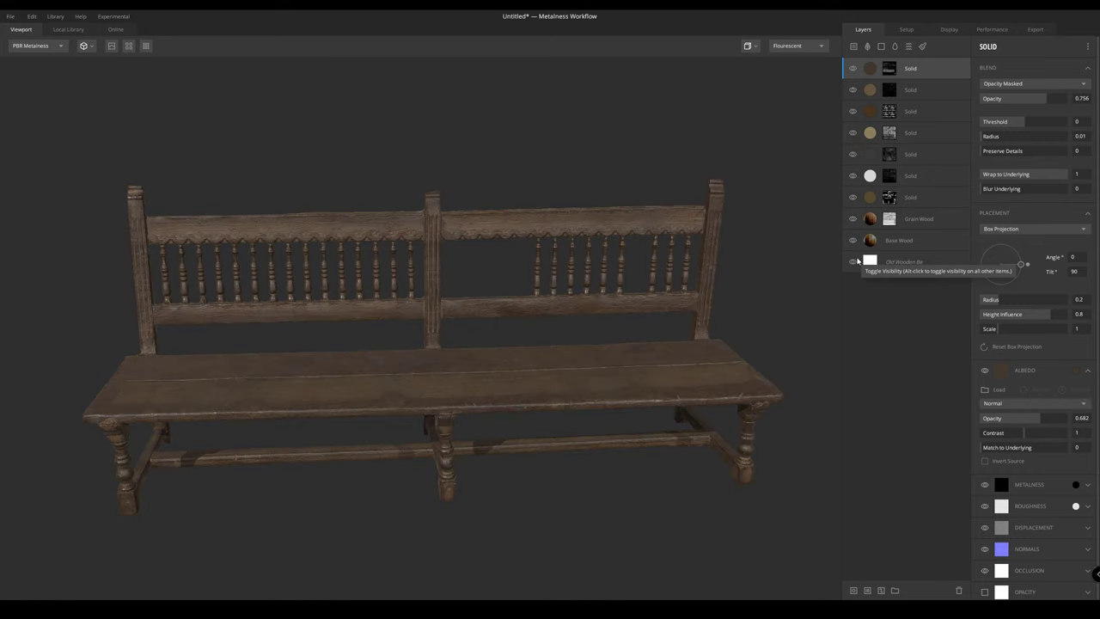
{"action": "left_click_drag", "start_coordinate": [490, 314], "coordinate": [483, 355]}
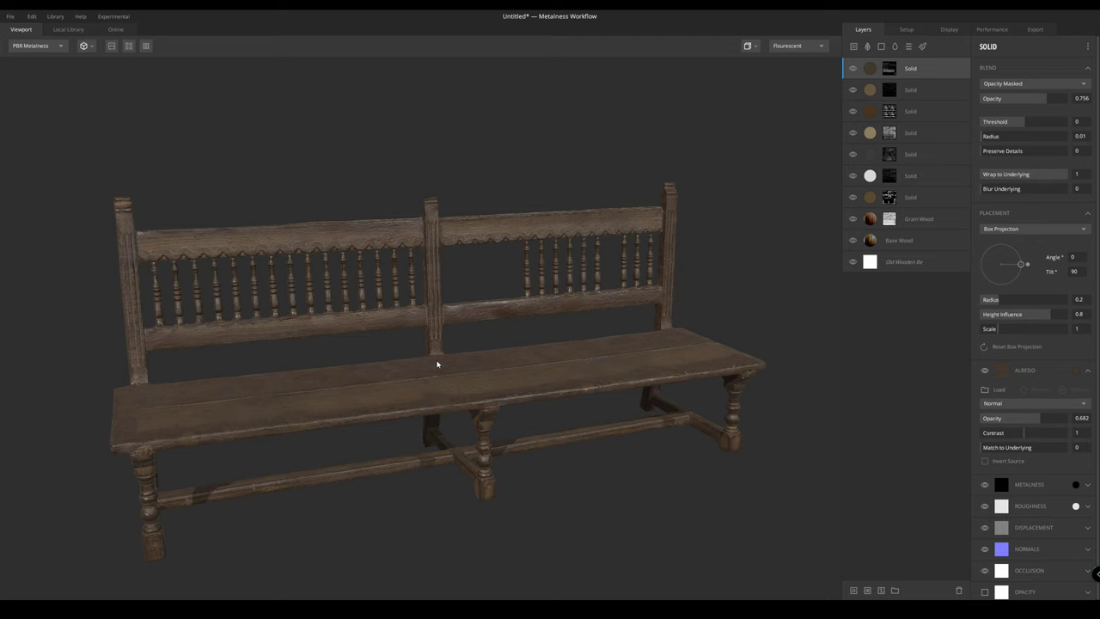
{"action": "left_click_drag", "start_coordinate": [462, 349], "coordinate": [485, 356]}
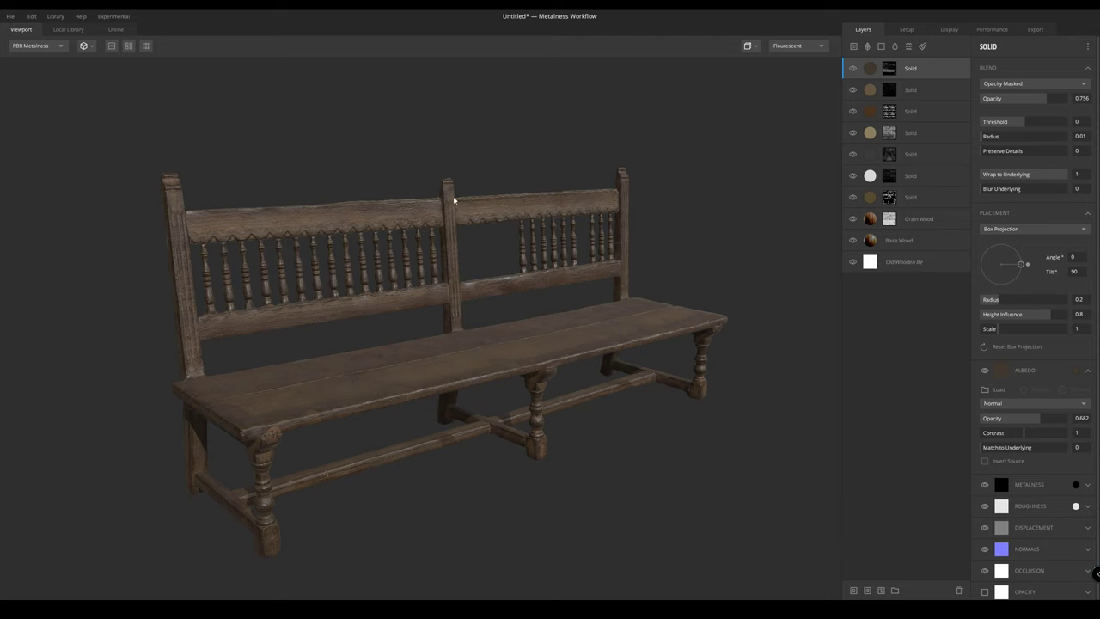
{"action": "left_click_drag", "start_coordinate": [454, 201], "coordinate": [403, 199]}
{"action": "key", "text": "c"}
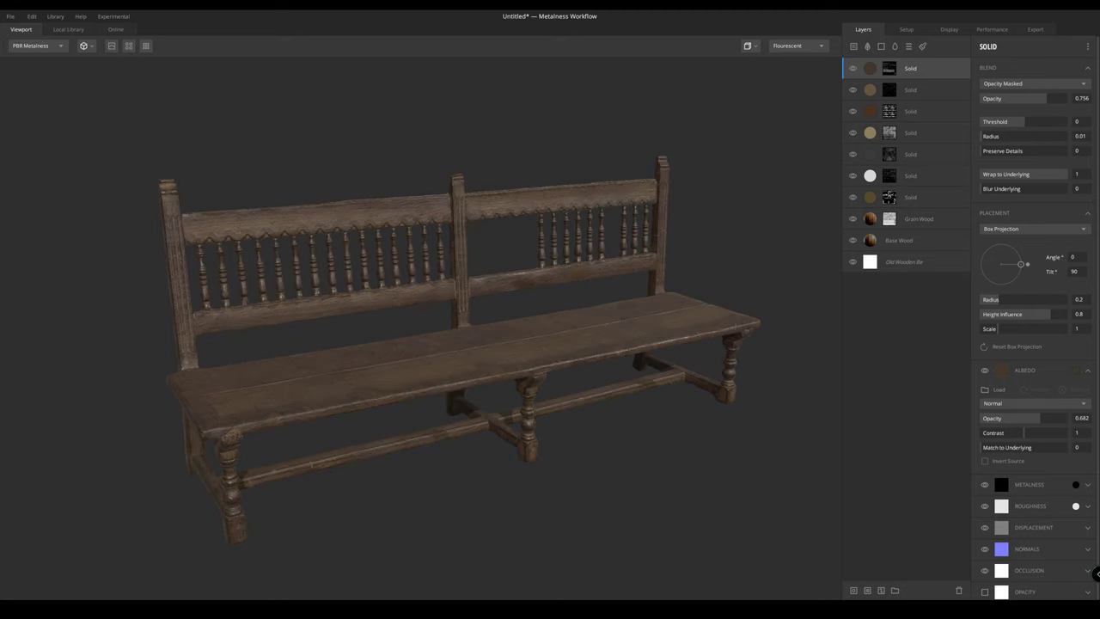
Save the mix under the name StreamWood in the Livestream April project
{"action": "left_click", "coordinate": [11, 16]}
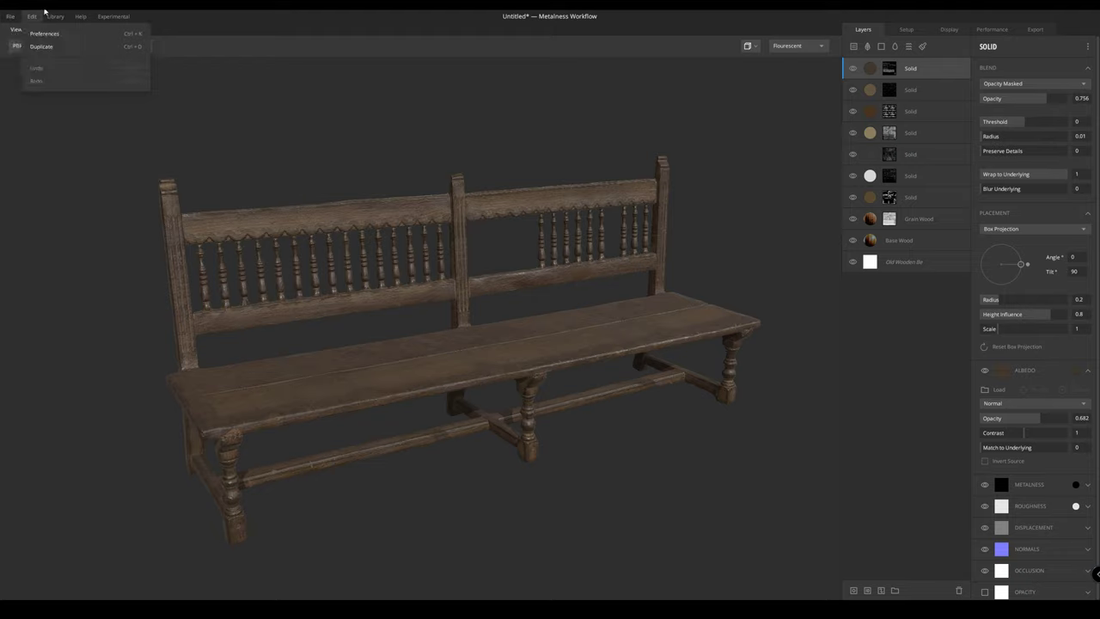
{"action": "left_click", "coordinate": [19, 81]}
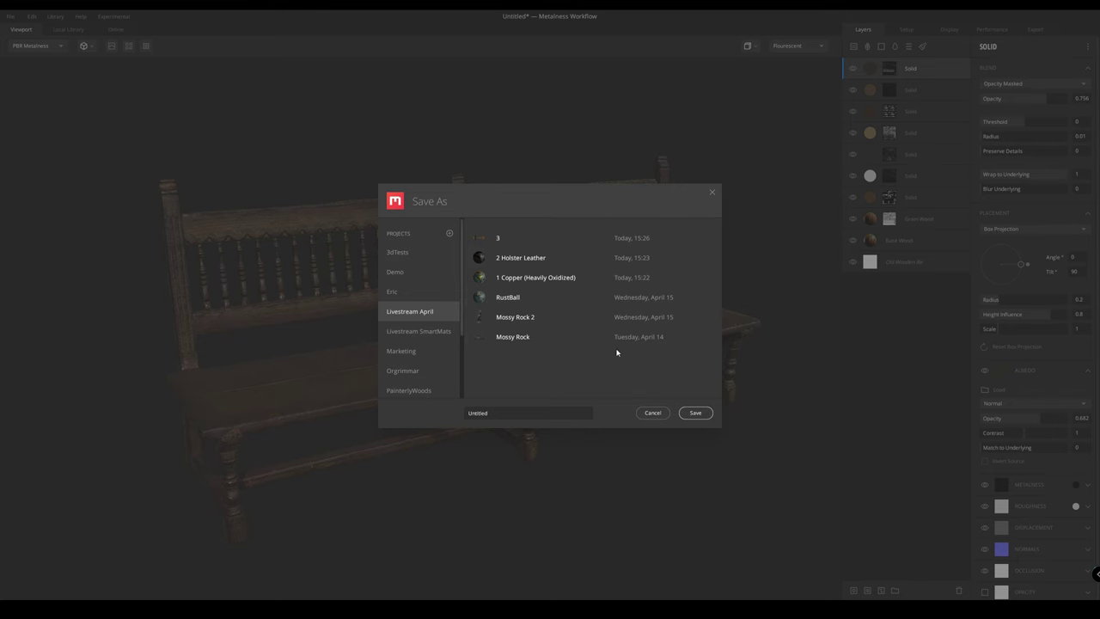
{"action": "double_click", "coordinate": [490, 414]}
{"action": "type", "text": "StreamWood"}
{"action": "left_click", "coordinate": [695, 413]}
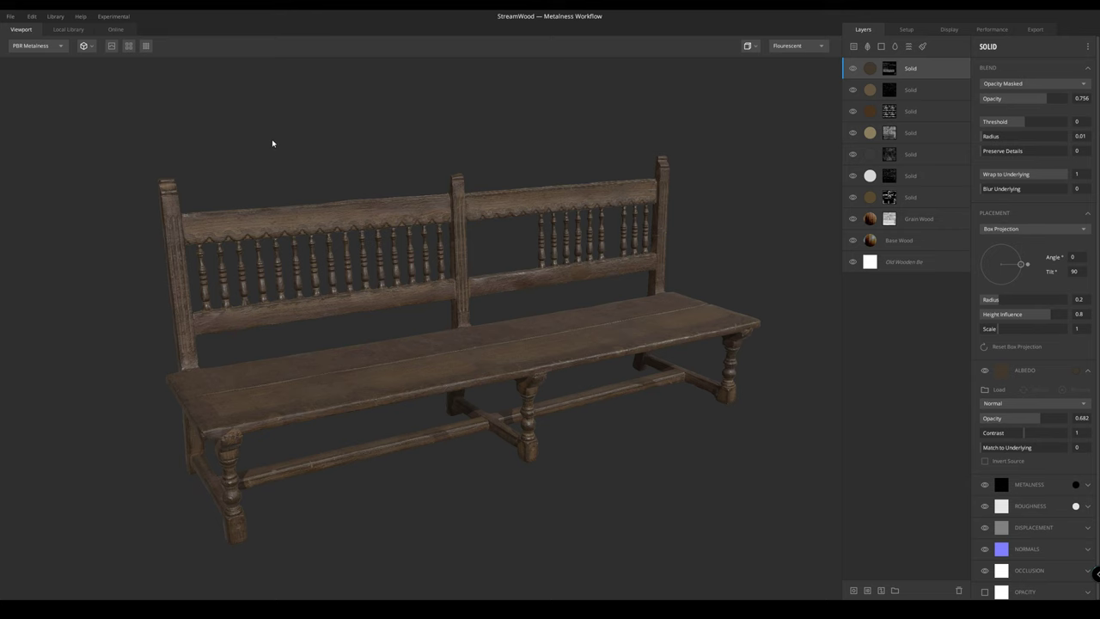
{"action": "left_click_drag", "start_coordinate": [273, 143], "coordinate": [276, 149]}
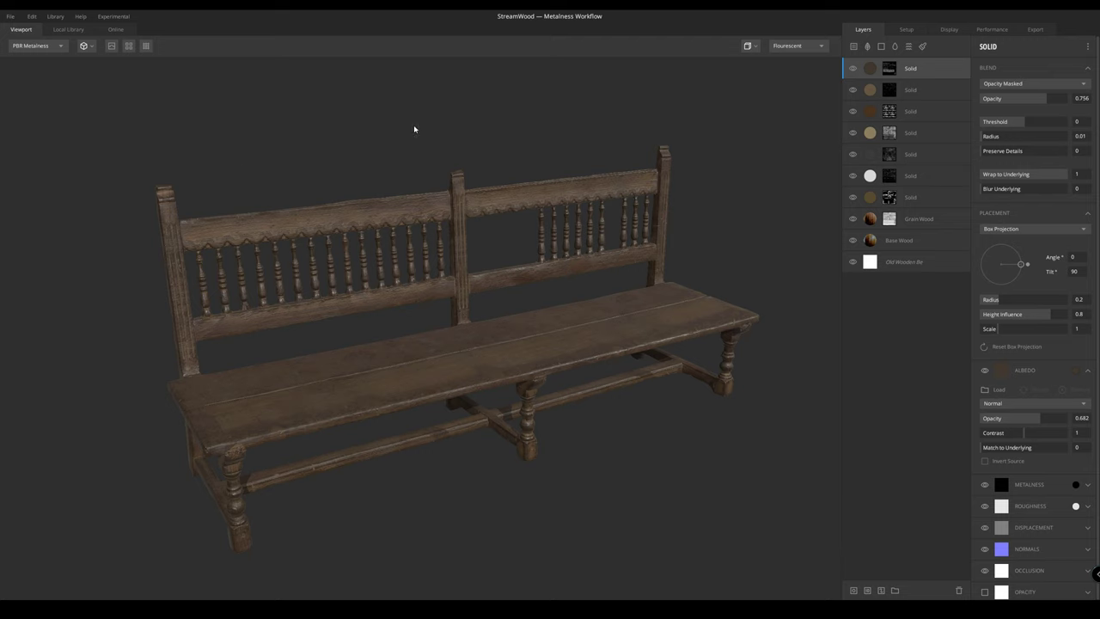
{"action": "middle_click_drag", "start_coordinate": [414, 129], "coordinate": [380, 100]}
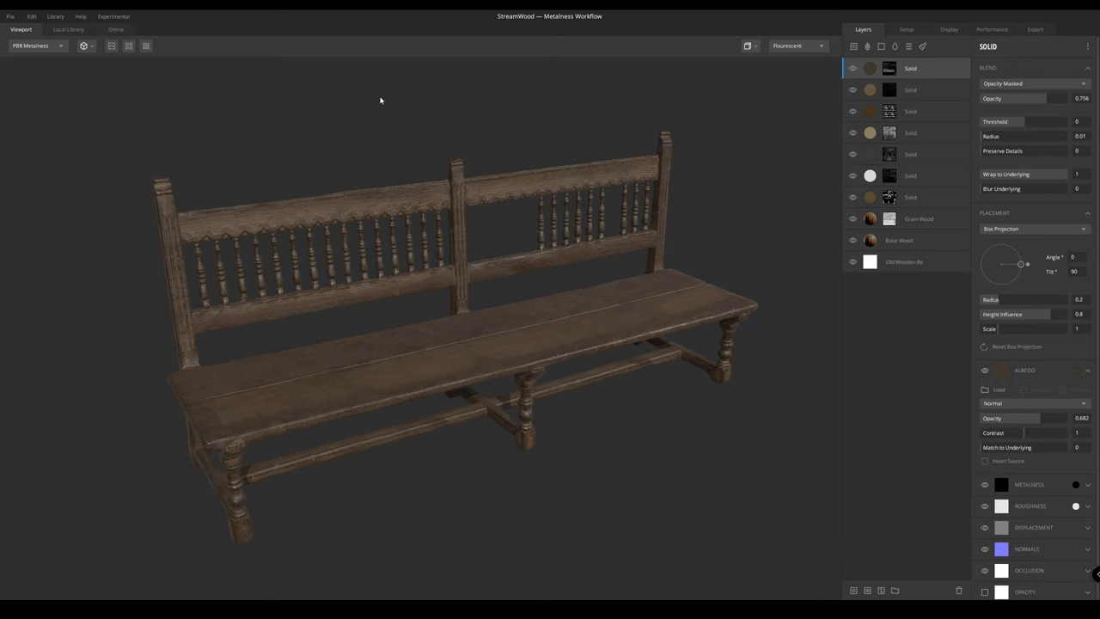
{"action": "left_click_drag", "start_coordinate": [368, 103], "coordinate": [322, 80]}
{"action": "scroll", "coordinate": [393, 91], "scroll_direction": "down", "scroll_amount": 1}
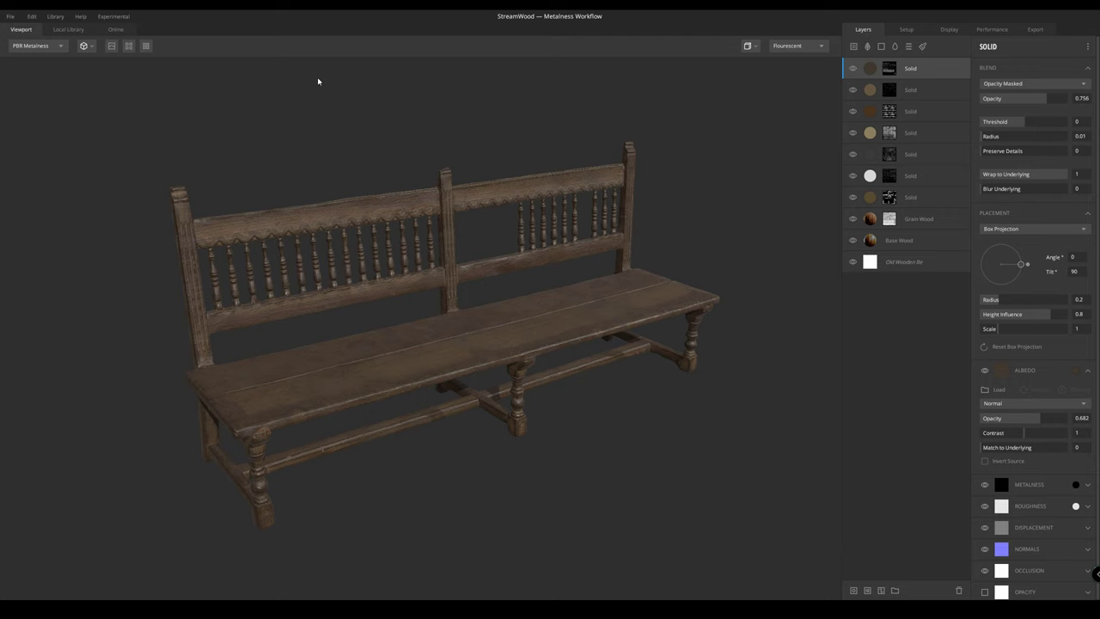
{"action": "left_click_drag", "start_coordinate": [314, 92], "coordinate": [269, 127]}
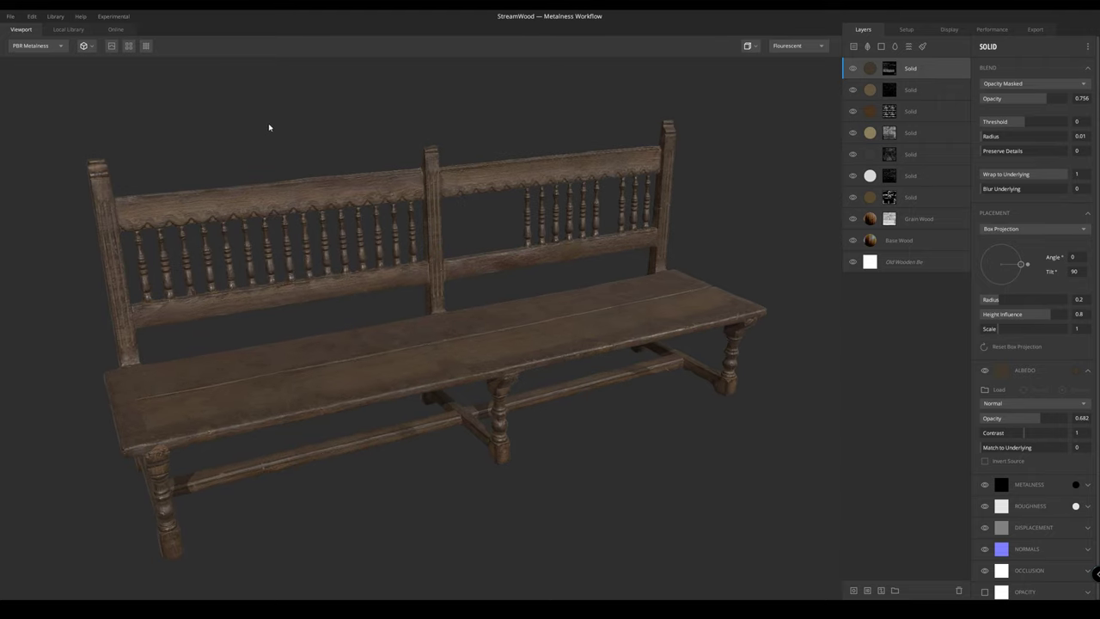
Open the mix named 3 from the Livestream April project
{"action": "left_click", "coordinate": [11, 16]}
{"action": "left_click", "coordinate": [19, 47]}
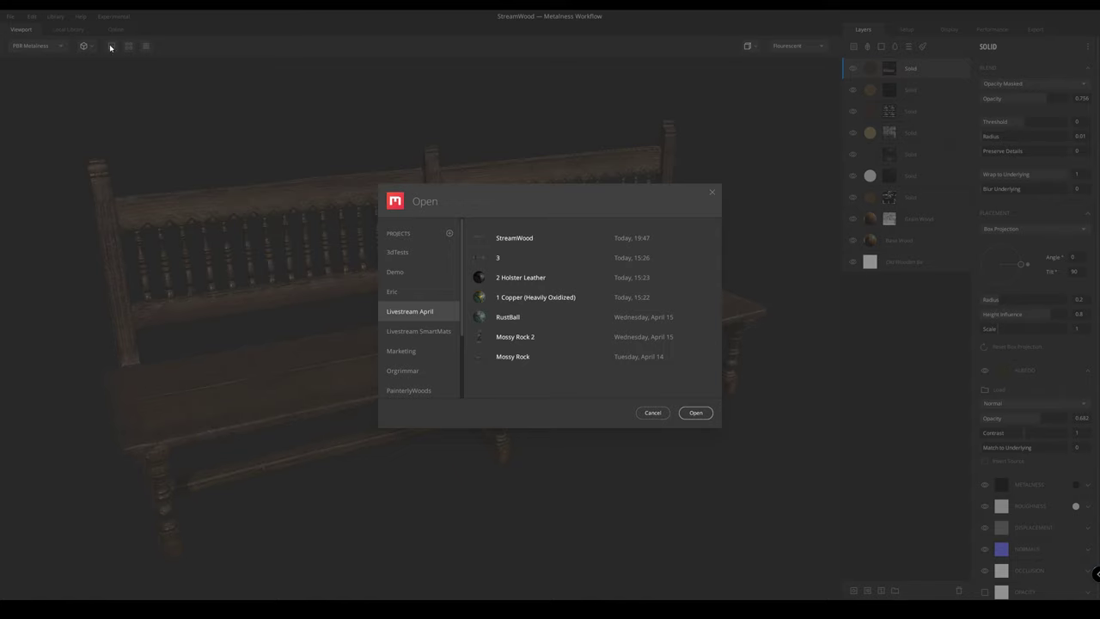
{"action": "left_click", "coordinate": [523, 269]}
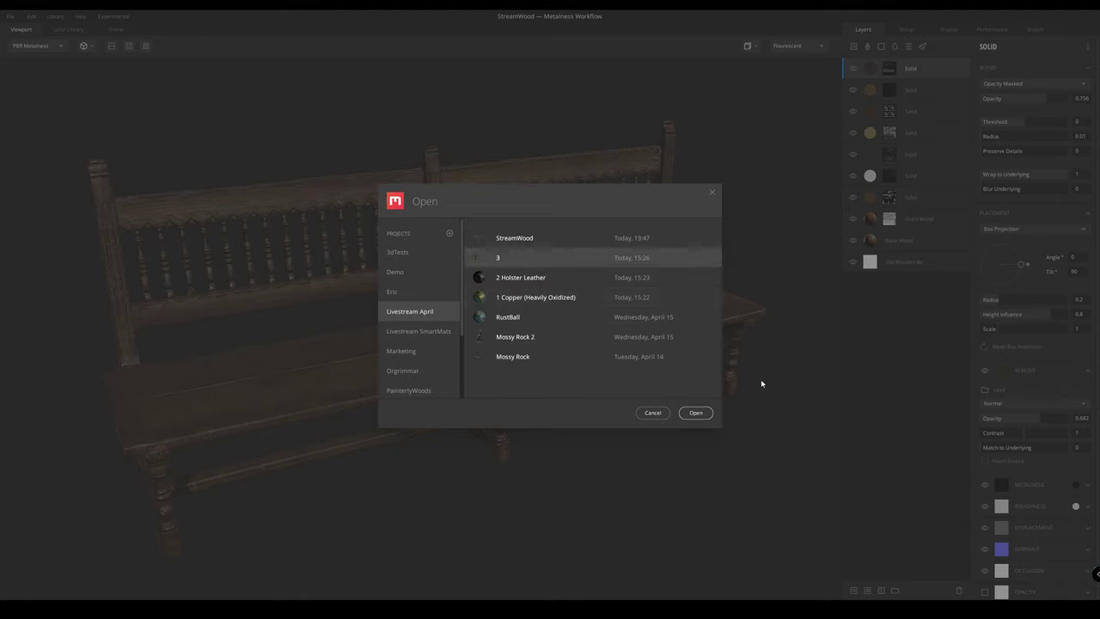
{"action": "key", "text": "Return"}
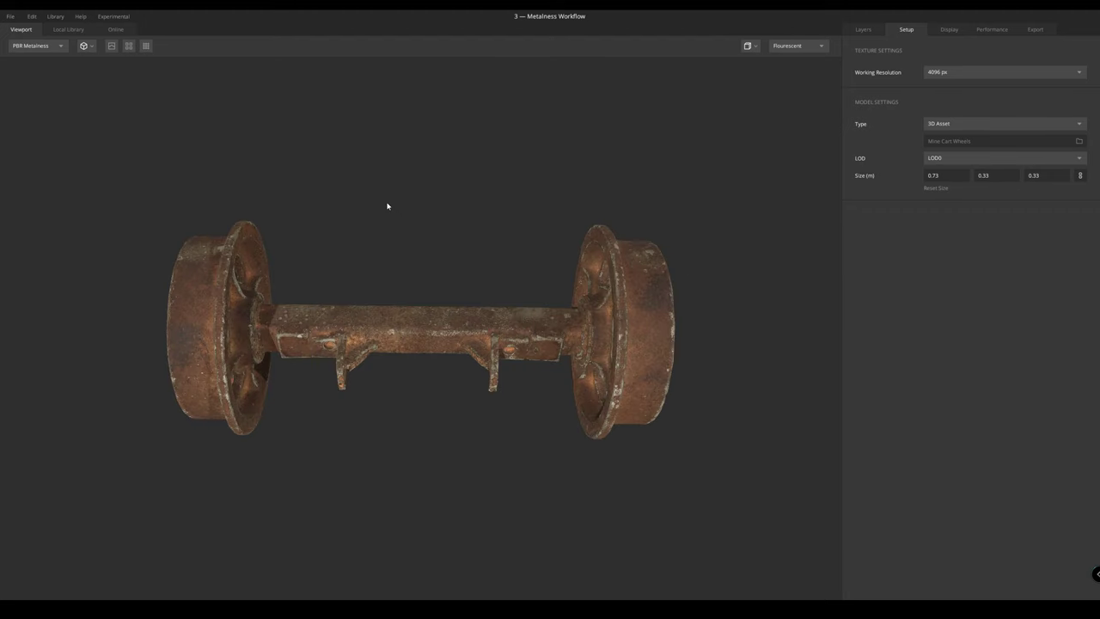
Bring up the layers and compare the mine cart wheels' original scan with the layered rust material by isolating and restoring the base layer
{"action": "left_click_drag", "start_coordinate": [318, 237], "coordinate": [380, 220]}
{"action": "scroll", "coordinate": [380, 220], "scroll_direction": "up", "scroll_amount": 1}
{"action": "left_click", "coordinate": [874, 31]}
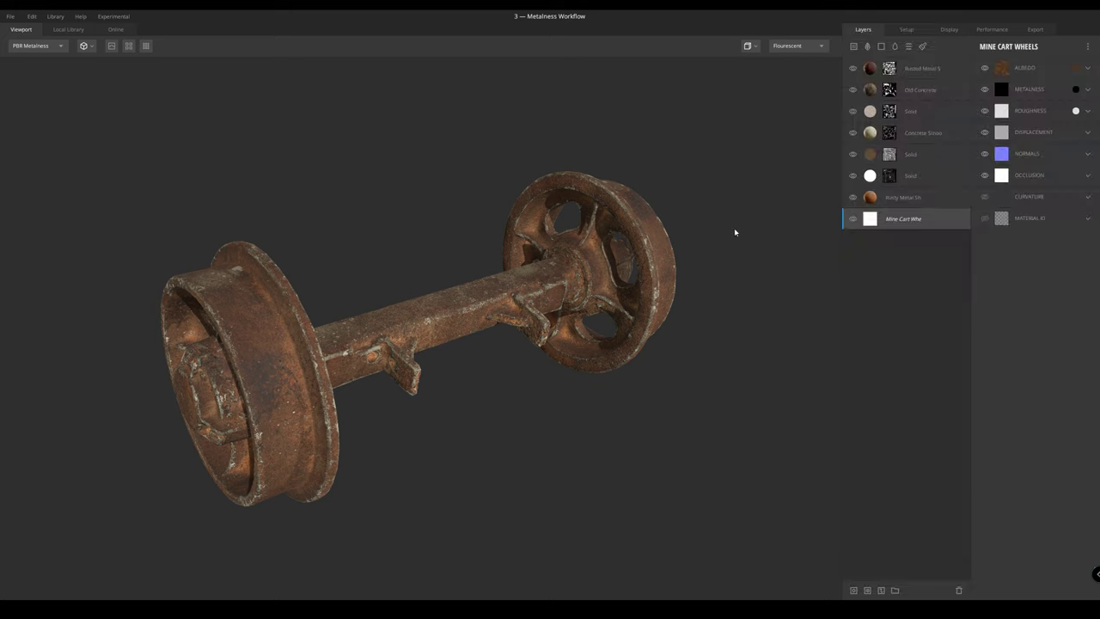
{"action": "left_click", "coordinate": [853, 219]}
{"action": "left_click_drag", "start_coordinate": [480, 253], "coordinate": [507, 210]}
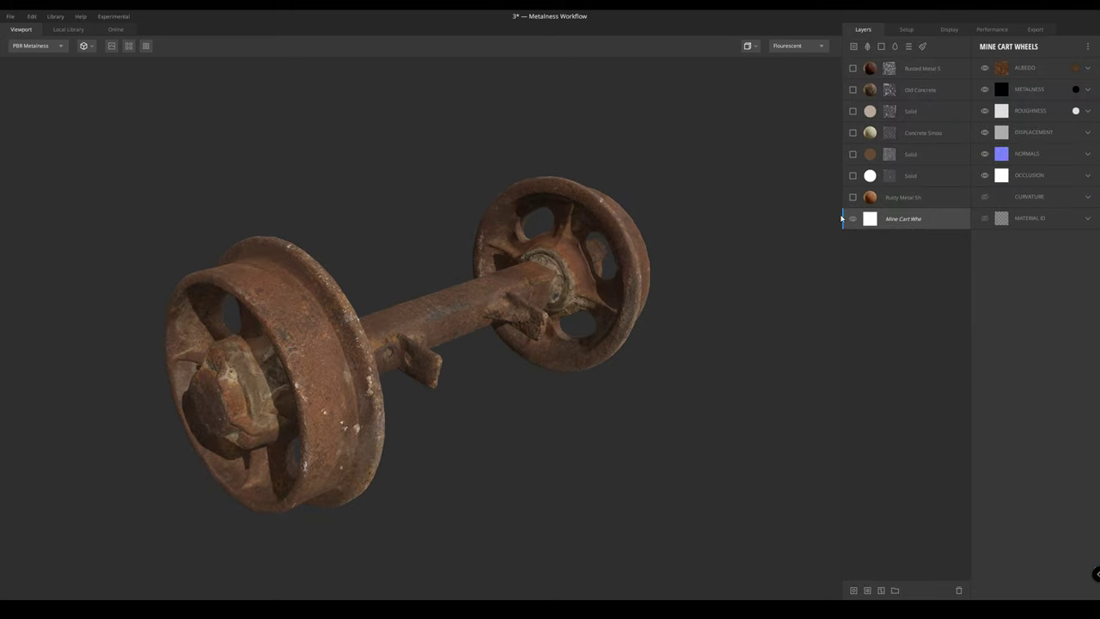
{"action": "left_click", "coordinate": [853, 220], "text": "alt"}
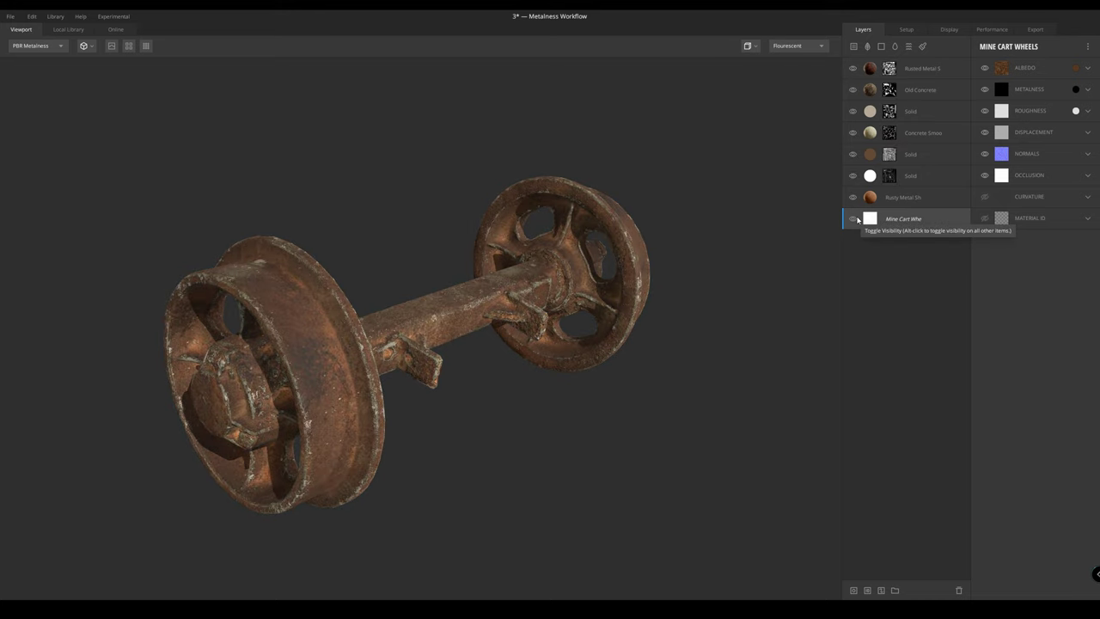
{"action": "left_click_drag", "start_coordinate": [567, 236], "coordinate": [521, 241]}
{"action": "middle_click_drag", "start_coordinate": [520, 241], "coordinate": [548, 244]}
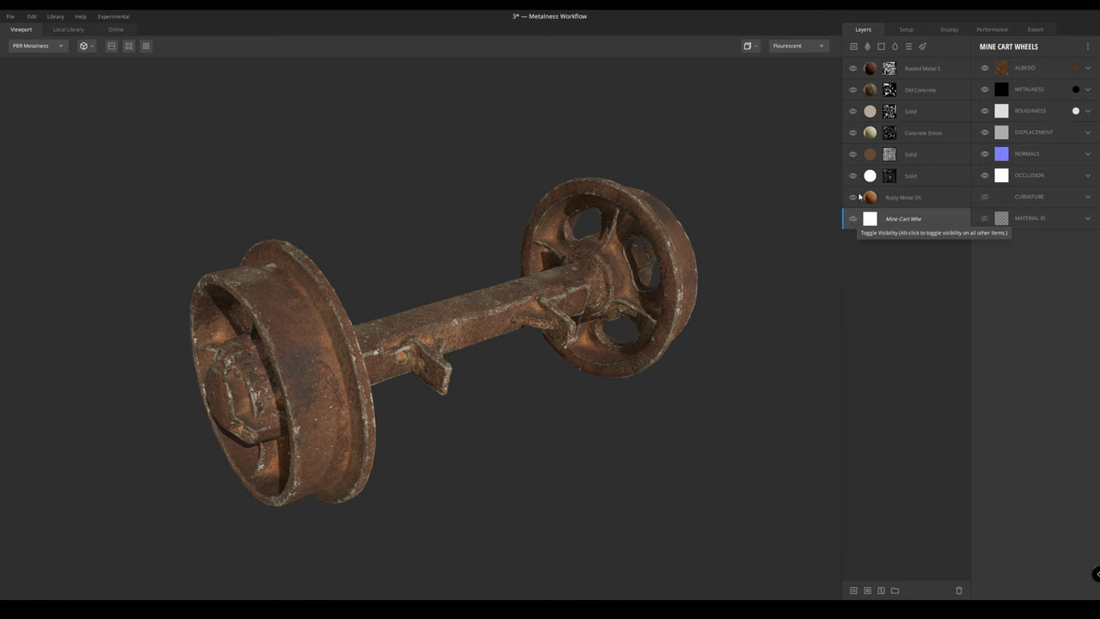
Set the range of the Normal component in the Concrete Smooth layer's mask to 0.532–0.905
{"action": "left_click", "coordinate": [929, 137]}
{"action": "left_click", "coordinate": [894, 133]}
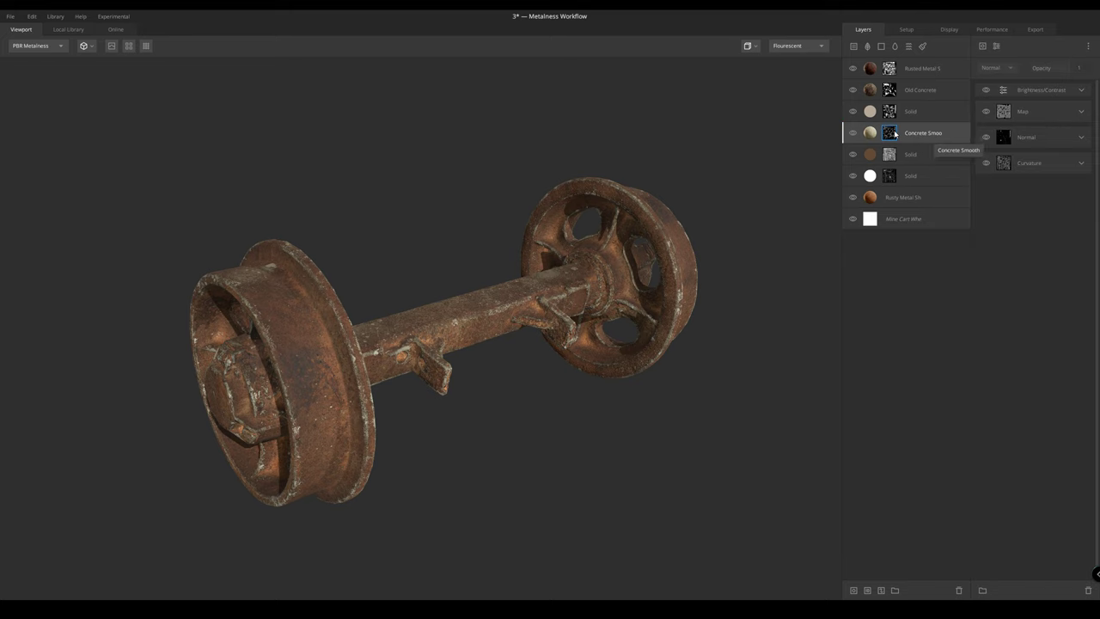
{"action": "left_click_drag", "start_coordinate": [494, 211], "coordinate": [471, 208]}
{"action": "scroll", "coordinate": [346, 248], "scroll_direction": "up", "scroll_amount": 3}
{"action": "middle_click_drag", "start_coordinate": [347, 249], "coordinate": [372, 217]}
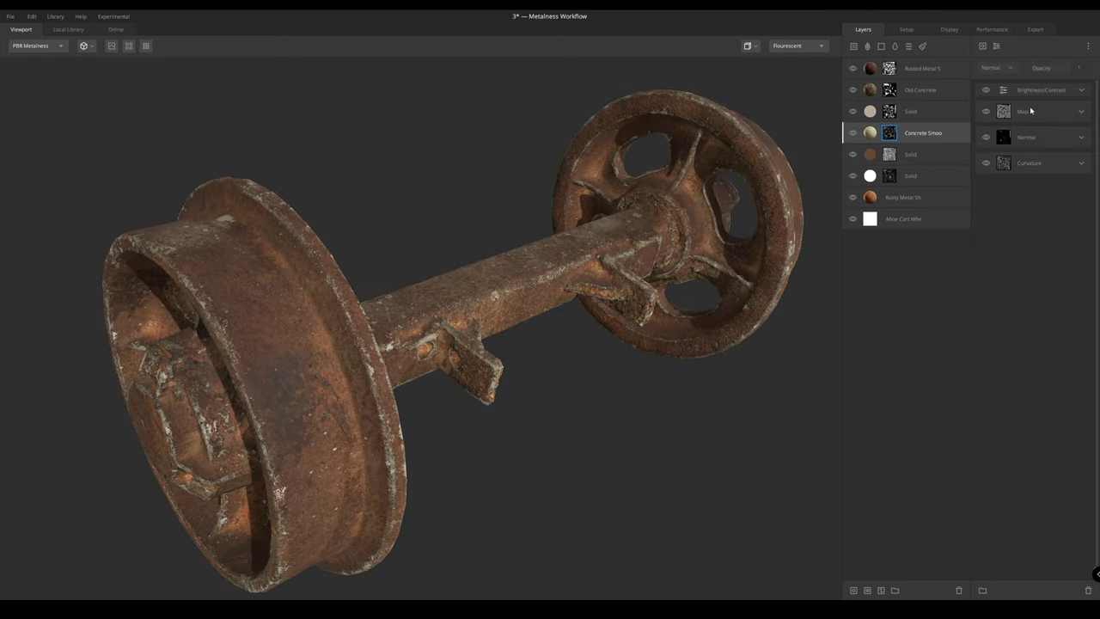
{"action": "left_click", "coordinate": [1079, 138]}
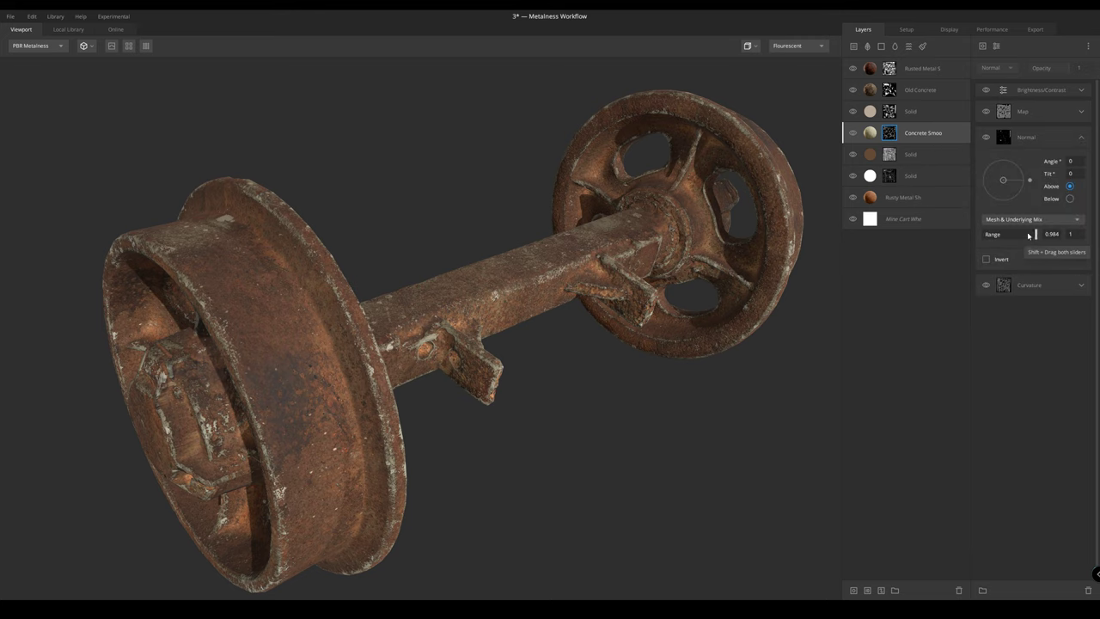
{"action": "left_click_drag", "start_coordinate": [1032, 236], "coordinate": [1026, 236]}
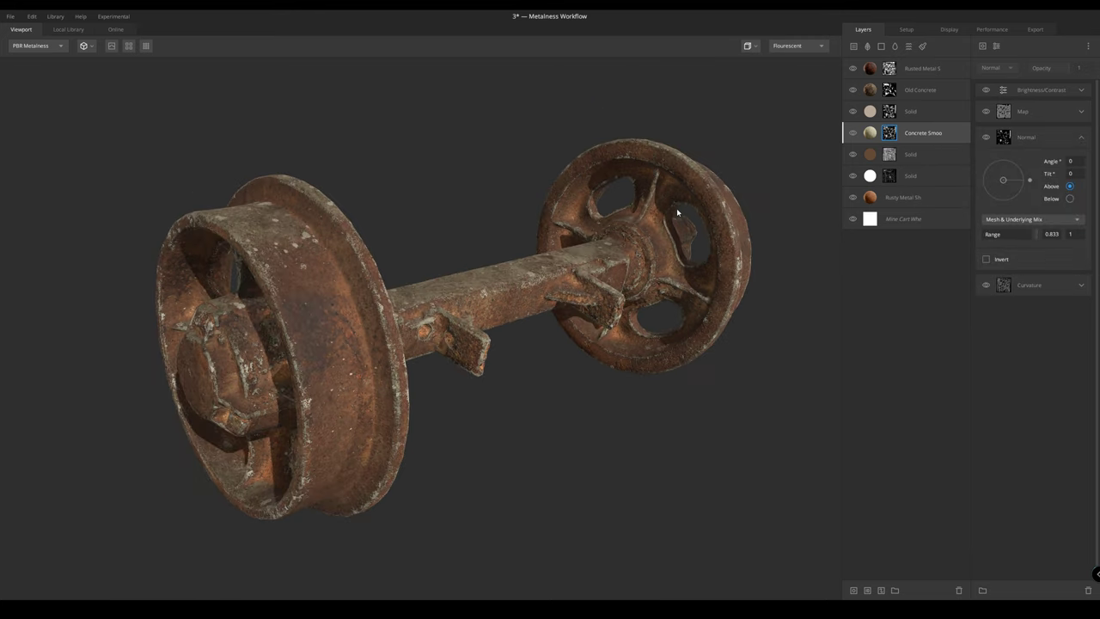
{"action": "left_click_drag", "start_coordinate": [677, 212], "coordinate": [653, 206]}
{"action": "left_click_drag", "start_coordinate": [1034, 234], "coordinate": [1010, 234], "text": "shift"}
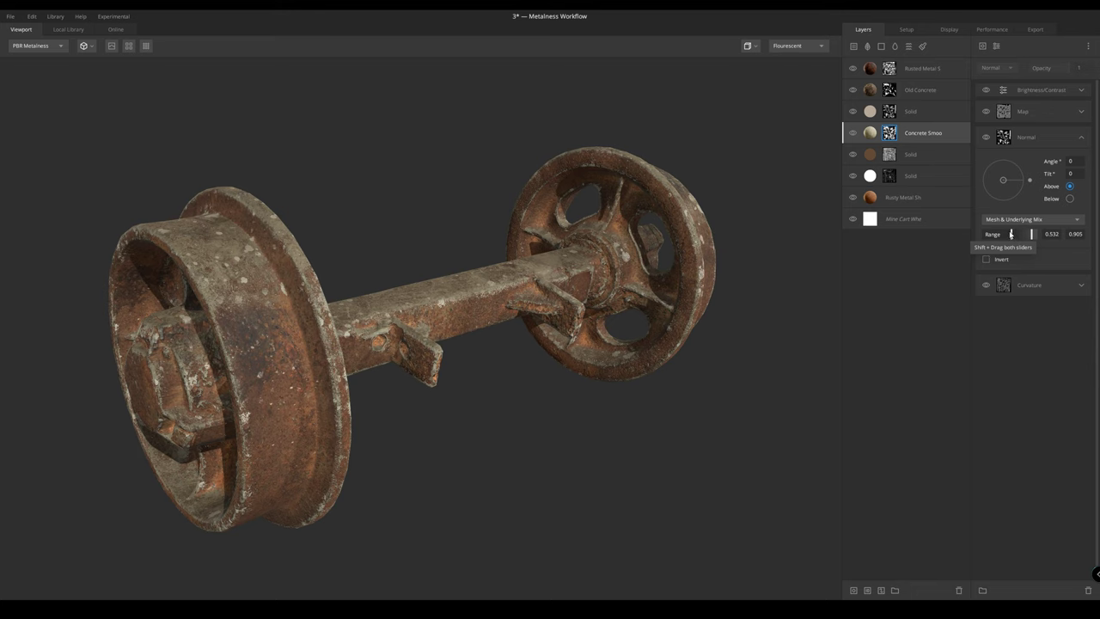
Inspect the Concrete Smooth layer alone over the base scan, re-enable all other layers and return to its mask components
{"action": "left_click", "coordinate": [852, 134], "text": "alt"}
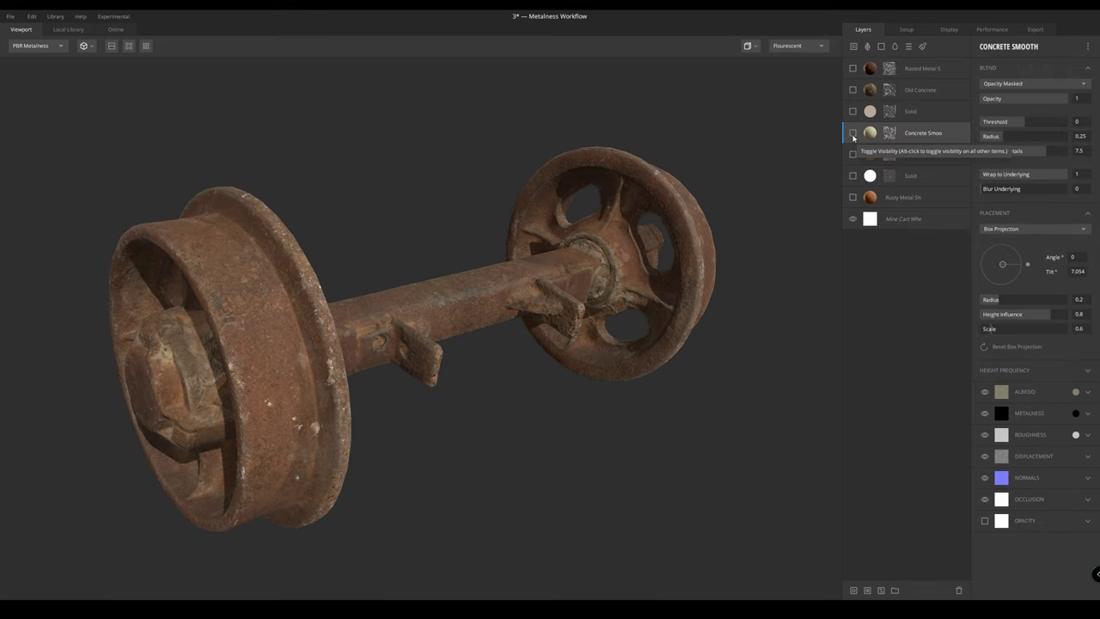
{"action": "scroll", "coordinate": [540, 209], "scroll_direction": "down", "scroll_amount": 2}
{"action": "left_click_drag", "start_coordinate": [540, 209], "coordinate": [534, 163]}
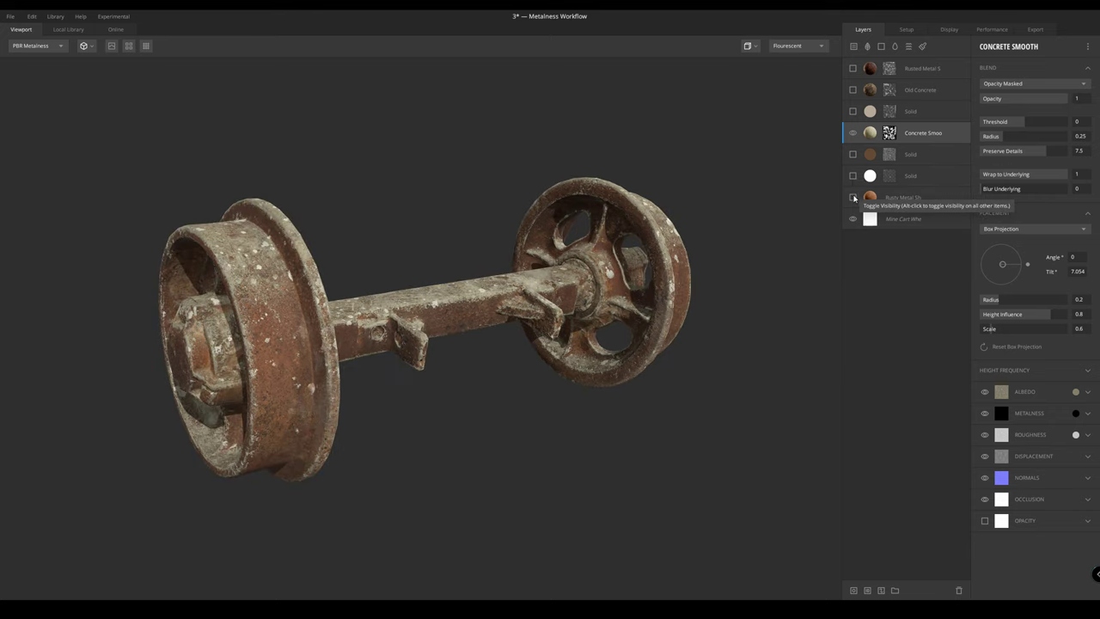
{"action": "left_click", "coordinate": [852, 176]}
{"action": "left_click", "coordinate": [853, 154]}
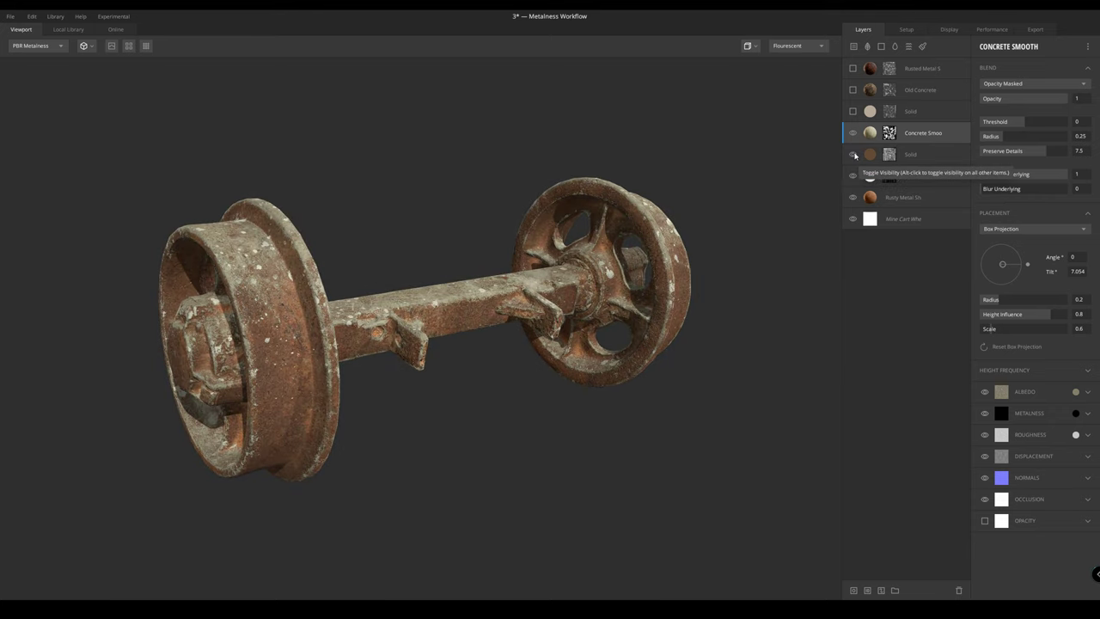
{"action": "left_click", "coordinate": [854, 111]}
{"action": "left_click", "coordinate": [853, 69]}
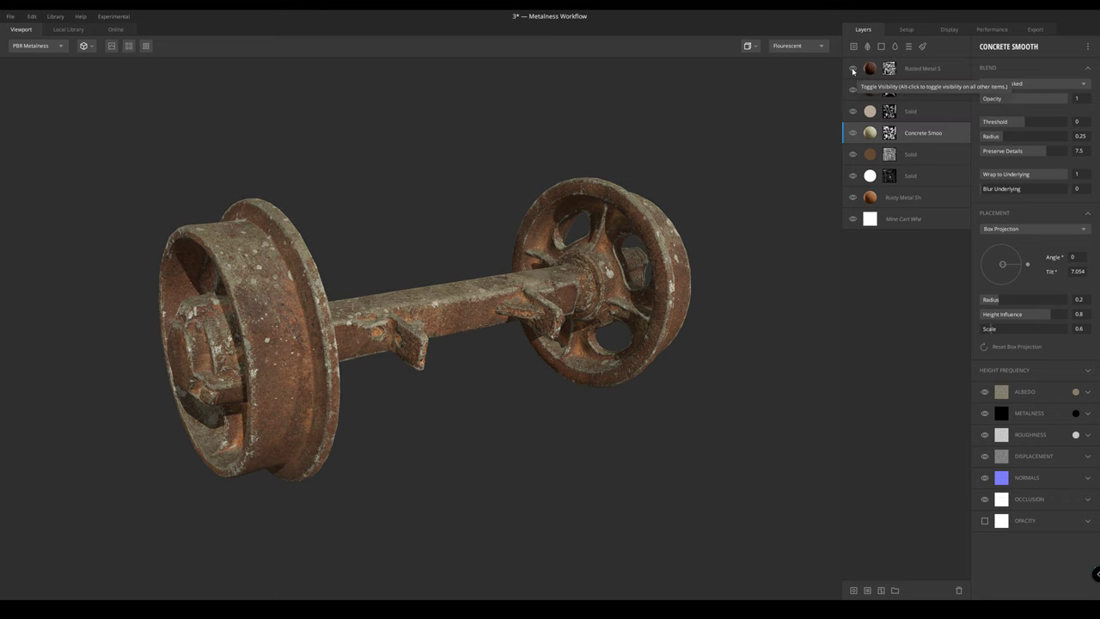
{"action": "left_click", "coordinate": [890, 132]}
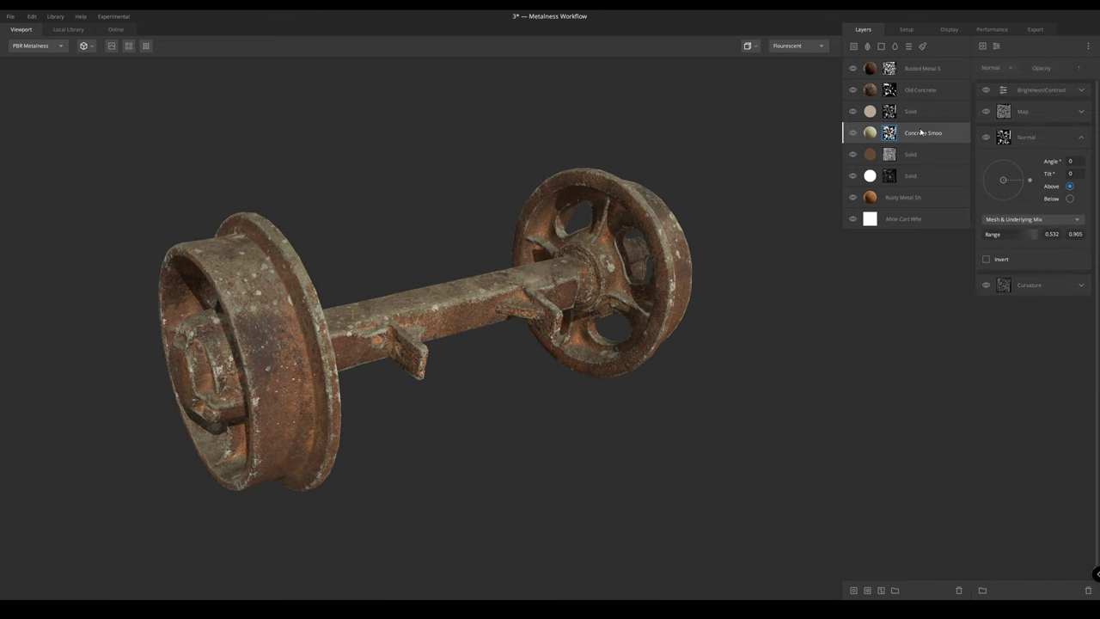
Set the Curvature levels to 0.651–0.81 and the Normal range to 0.405–0.778 in the Concrete Smooth layer's mask
{"action": "left_click", "coordinate": [1082, 284]}
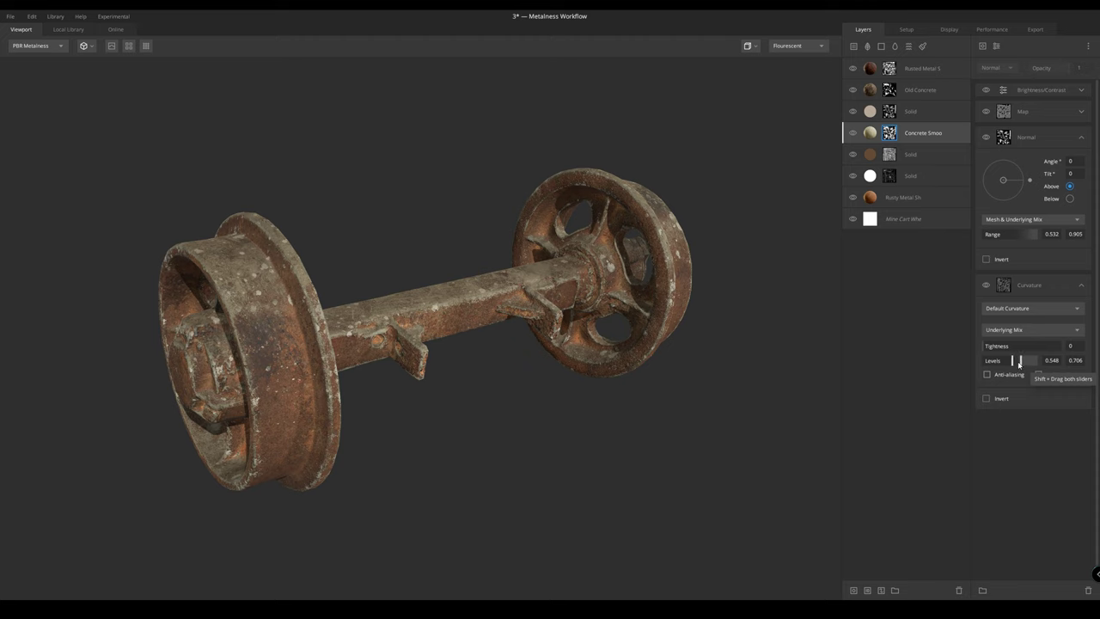
{"action": "mouse_move", "coordinate": [1020, 362]}
{"action": "left_mouse_down", "text": "shift"}
{"action": "mouse_move", "coordinate": [1029, 362]}
{"action": "mouse_move", "coordinate": [992, 359]}
{"action": "mouse_move", "coordinate": [1028, 358]}
{"action": "left_mouse_up", "text": "shift"}
{"action": "scroll", "coordinate": [516, 239], "scroll_direction": "up", "scroll_amount": 5}
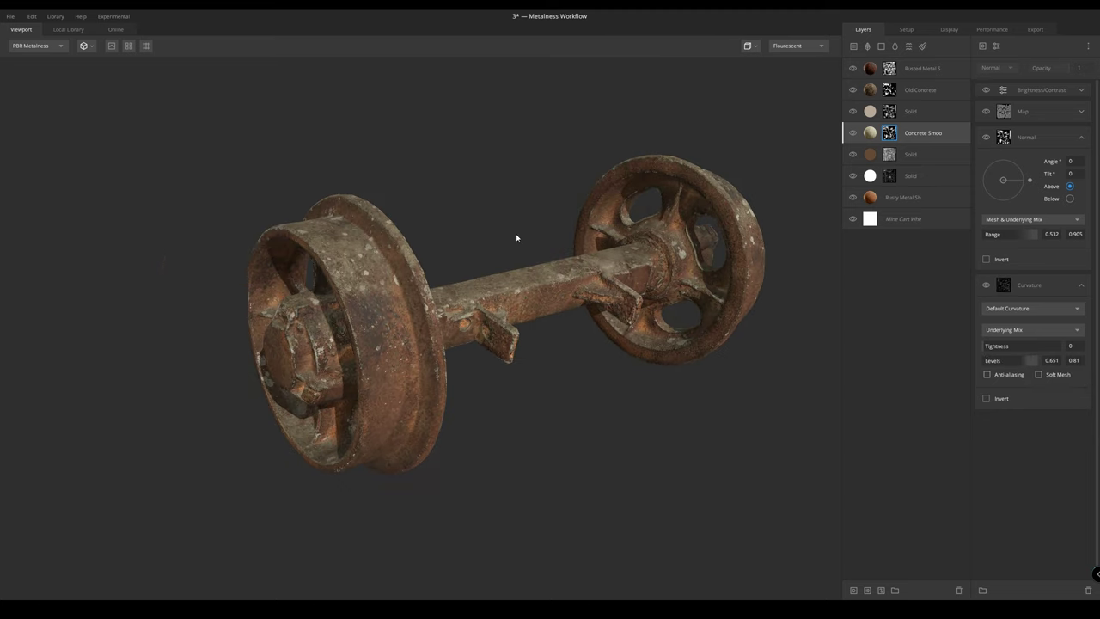
{"action": "left_click_drag", "start_coordinate": [1016, 233], "coordinate": [1010, 228], "text": "shift"}
{"action": "scroll", "coordinate": [528, 221], "scroll_direction": "down", "scroll_amount": 5}
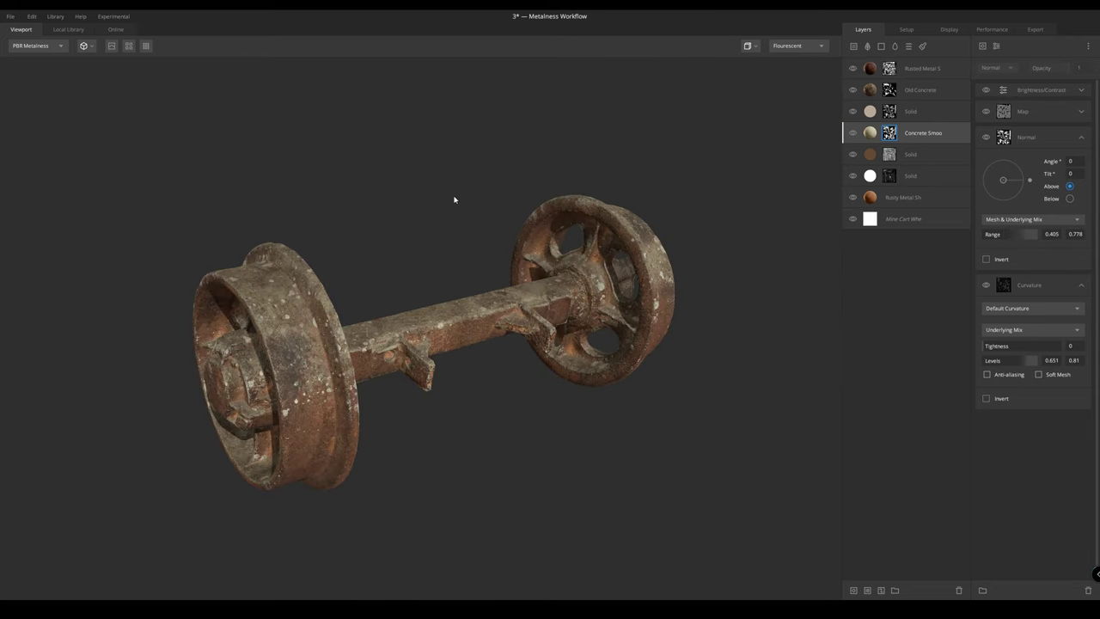
Open the mix 1 Copper (Heavily Oxidized) from the Livestream April project, discarding the changes to the current mix
{"action": "left_click", "coordinate": [10, 16]}
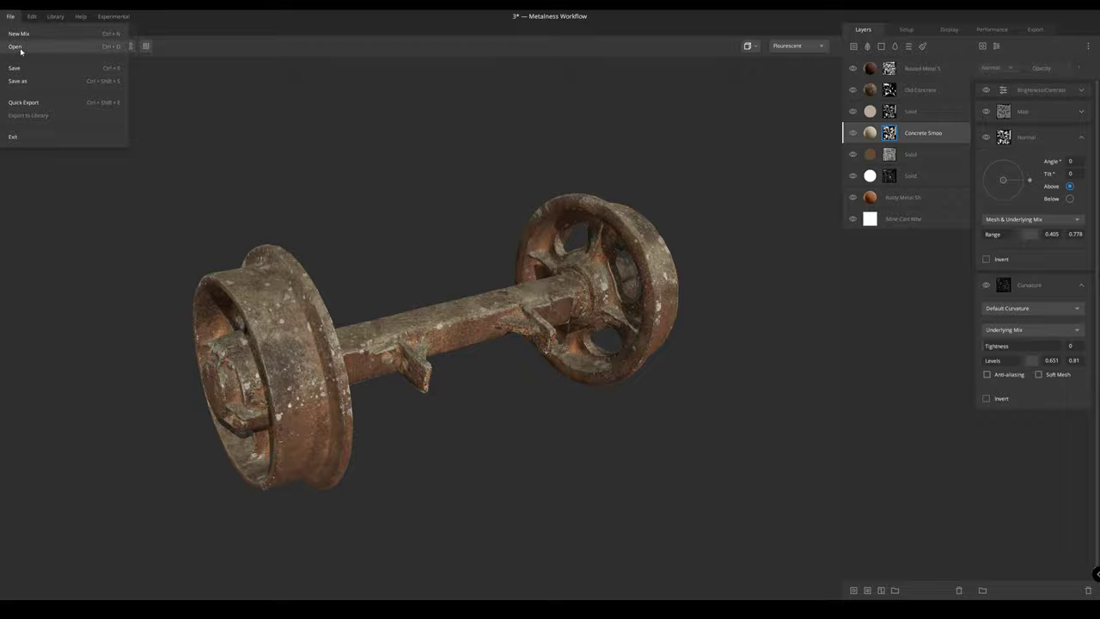
{"action": "left_click", "coordinate": [26, 48]}
{"action": "left_click", "coordinate": [560, 301]}
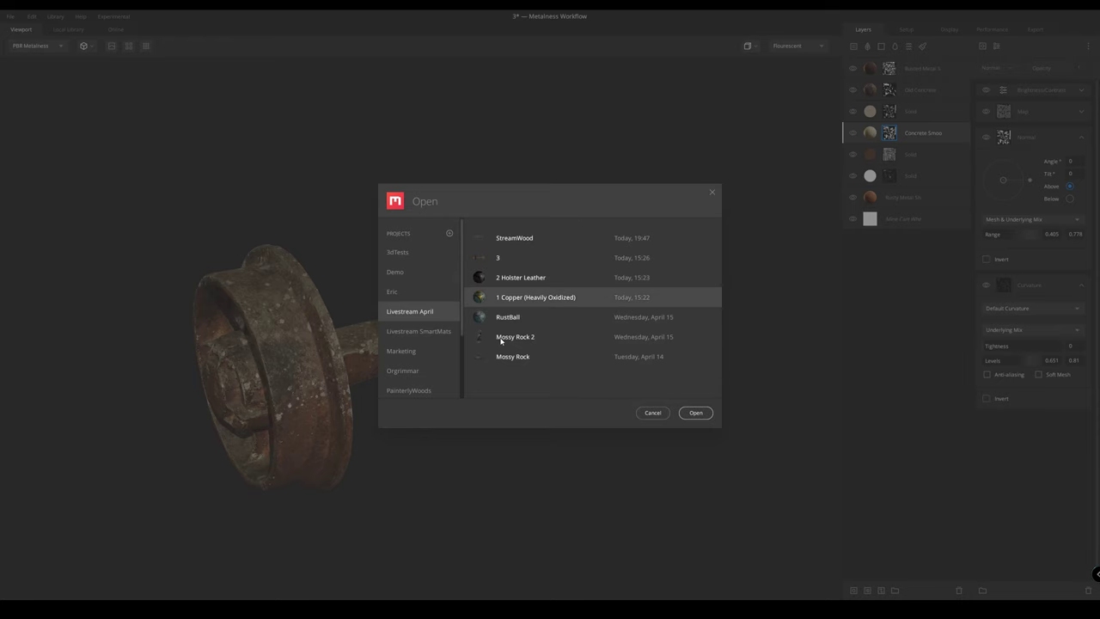
{"action": "left_click", "coordinate": [695, 412]}
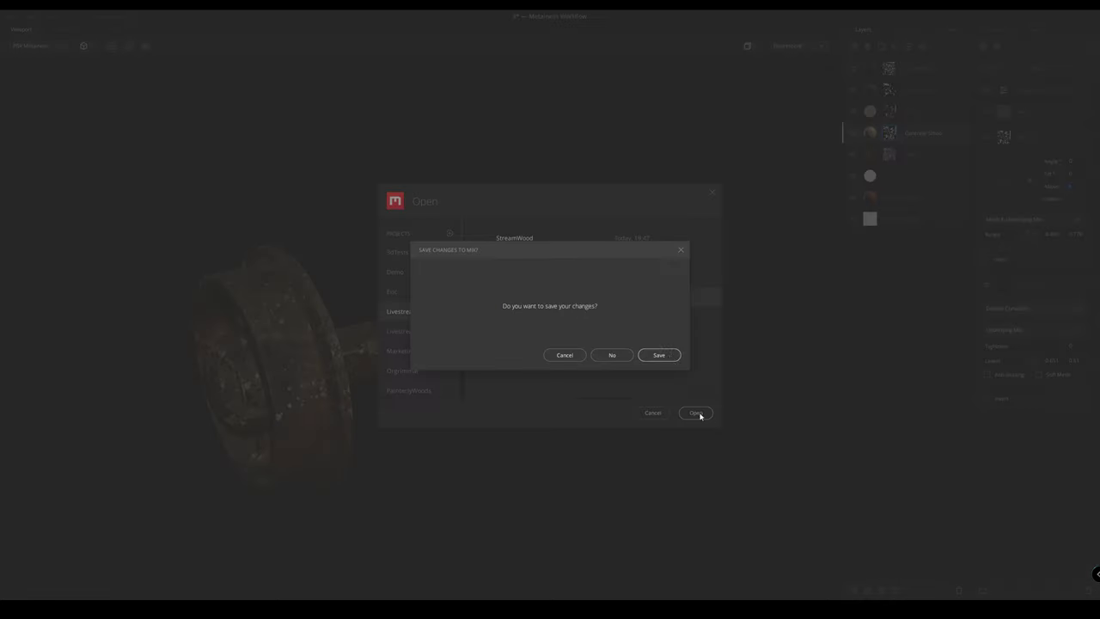
{"action": "left_click", "coordinate": [607, 356]}
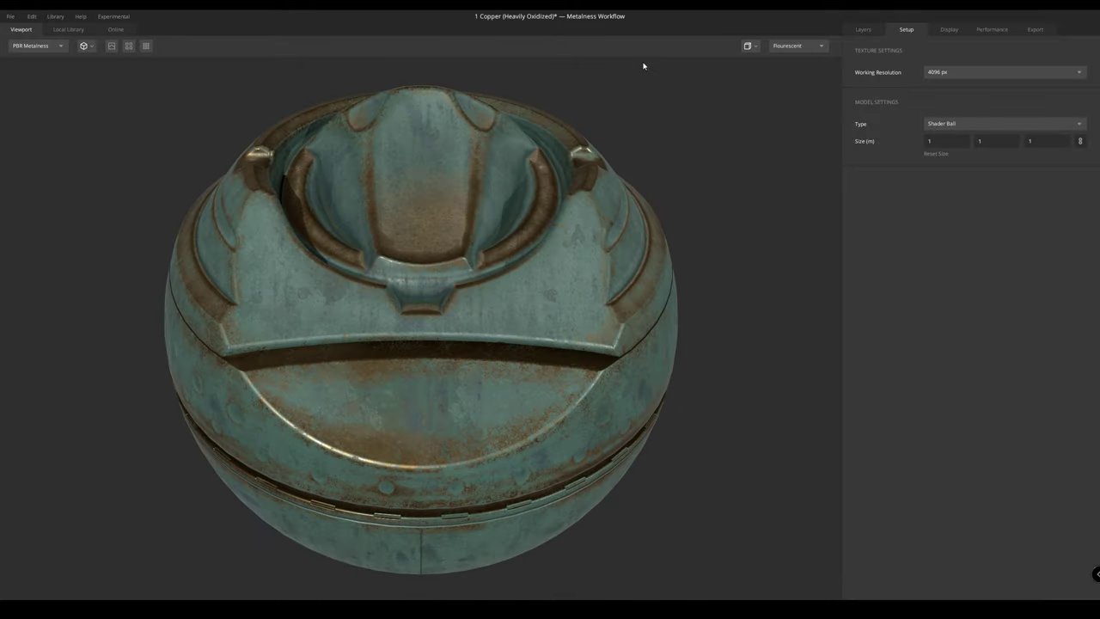
Expand the oxidized copper layer group and bring up the mask components of its Oxidization Base layer
{"action": "left_click_drag", "start_coordinate": [493, 181], "coordinate": [415, 263]}
{"action": "left_click", "coordinate": [862, 31]}
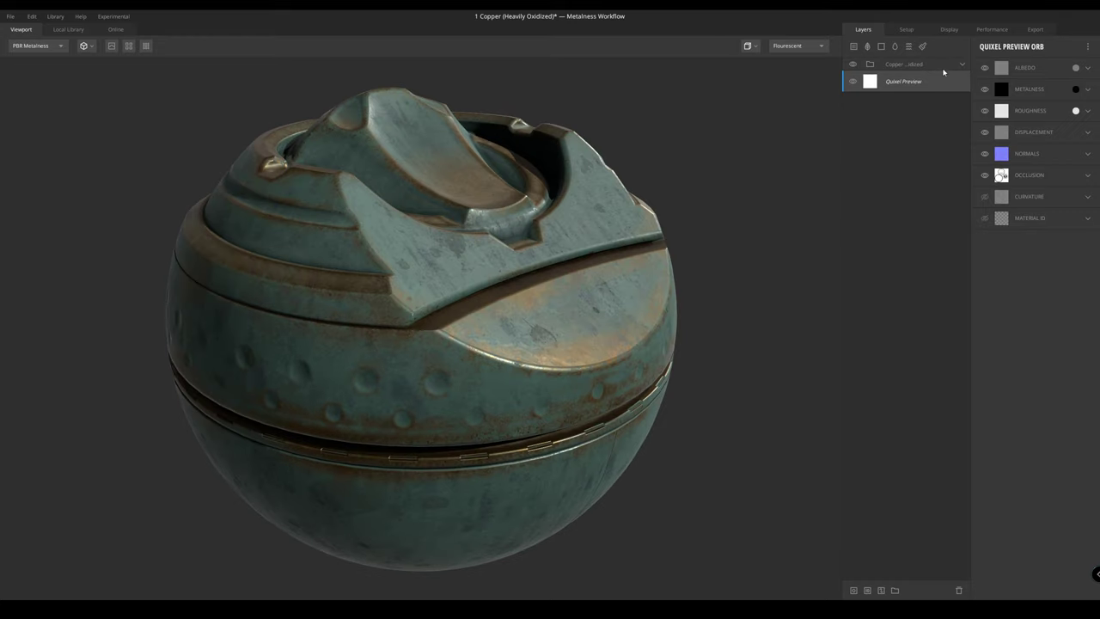
{"action": "left_click", "coordinate": [962, 64]}
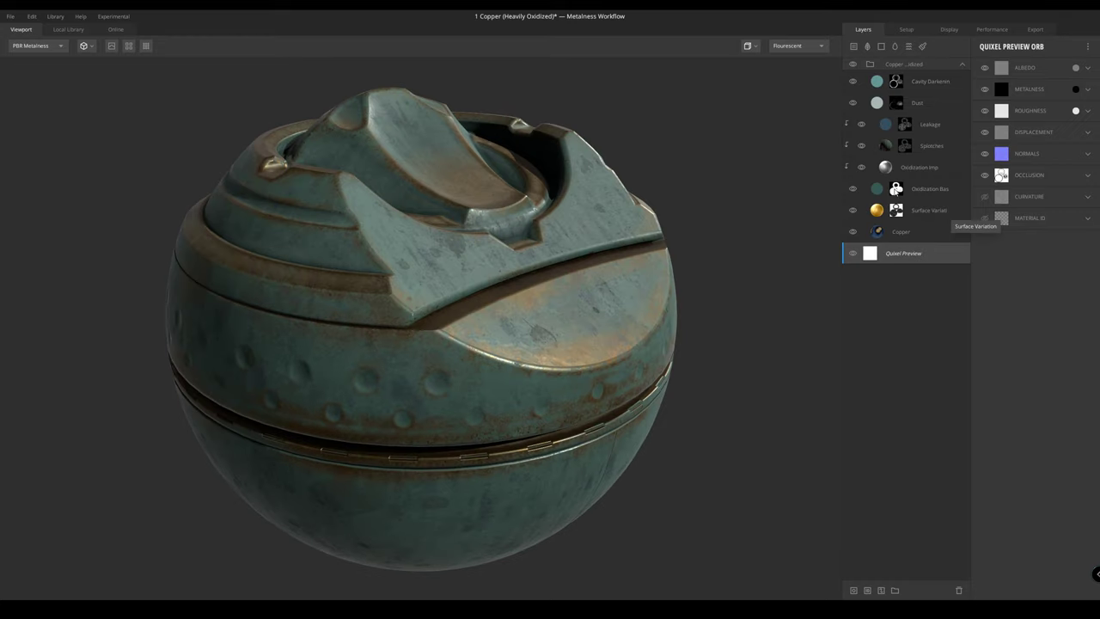
{"action": "left_click", "coordinate": [896, 189]}
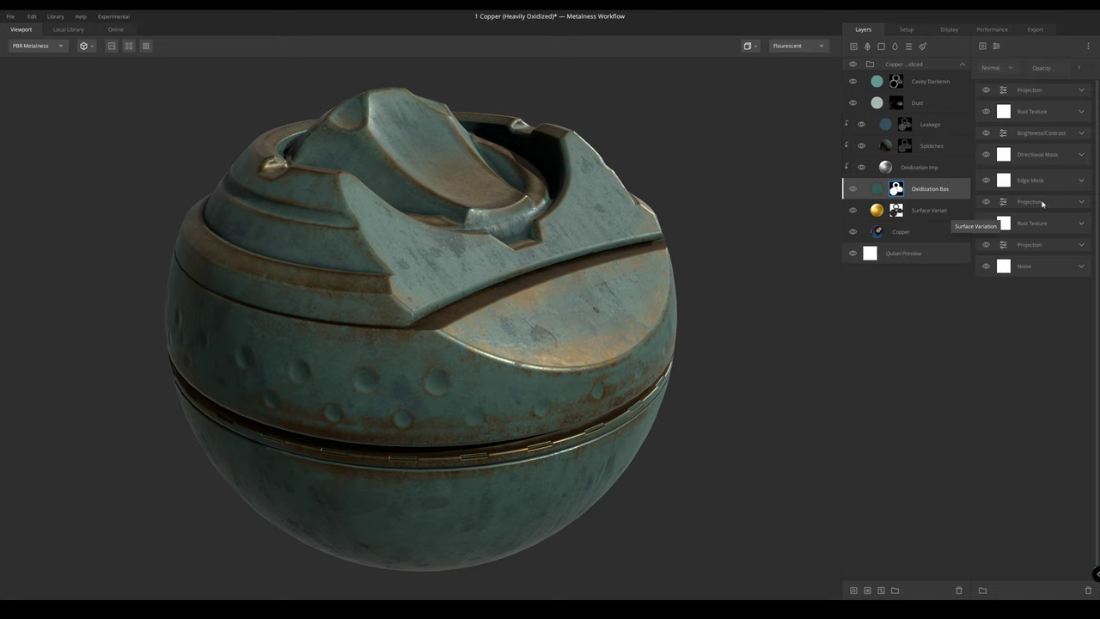
Set the levels of the Edge Mask component in the Oxidization Base layer's mask to 0.198–0.643
{"action": "left_click", "coordinate": [1082, 181]}
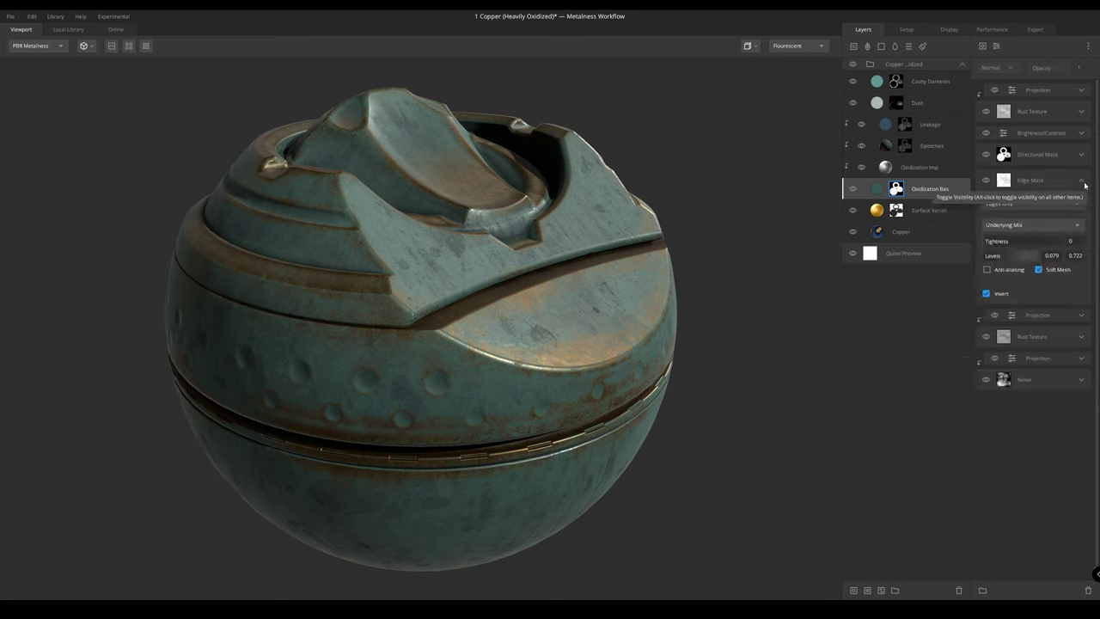
{"action": "mouse_move", "coordinate": [997, 254]}
{"action": "left_mouse_down", "text": "shift"}
{"action": "mouse_move", "coordinate": [1019, 260]}
{"action": "mouse_move", "coordinate": [996, 259]}
{"action": "left_mouse_up", "text": "shift"}
{"action": "left_click_drag", "start_coordinate": [585, 215], "coordinate": [601, 232]}
{"action": "right_click_drag", "start_coordinate": [602, 232], "coordinate": [720, 220], "text": "shift"}
{"action": "left_click_drag", "start_coordinate": [720, 221], "coordinate": [678, 273]}
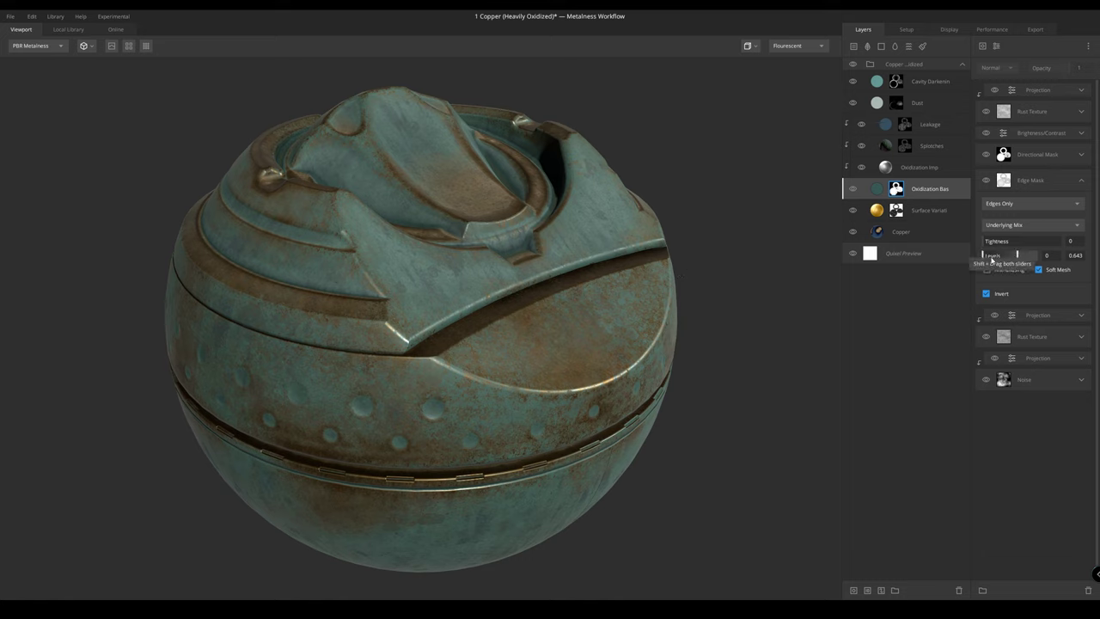
{"action": "left_click_drag", "start_coordinate": [984, 257], "coordinate": [996, 254]}
{"action": "left_click_drag", "start_coordinate": [997, 254], "coordinate": [994, 253]}
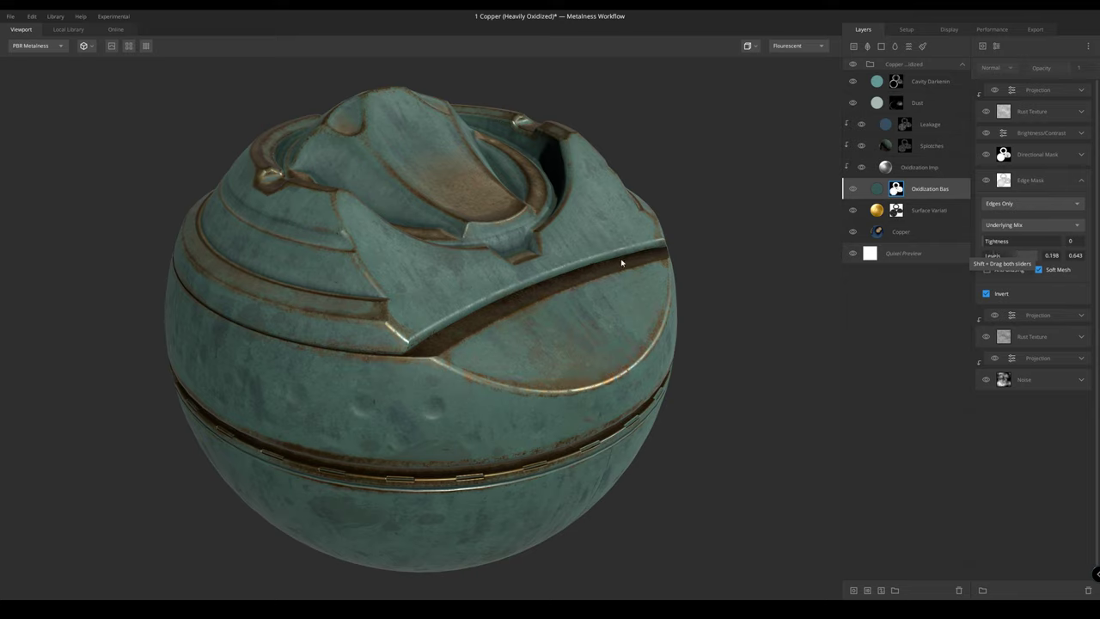
{"action": "left_click_drag", "start_coordinate": [621, 262], "coordinate": [567, 191]}
{"action": "scroll", "coordinate": [538, 215], "scroll_direction": "down", "scroll_amount": 2}
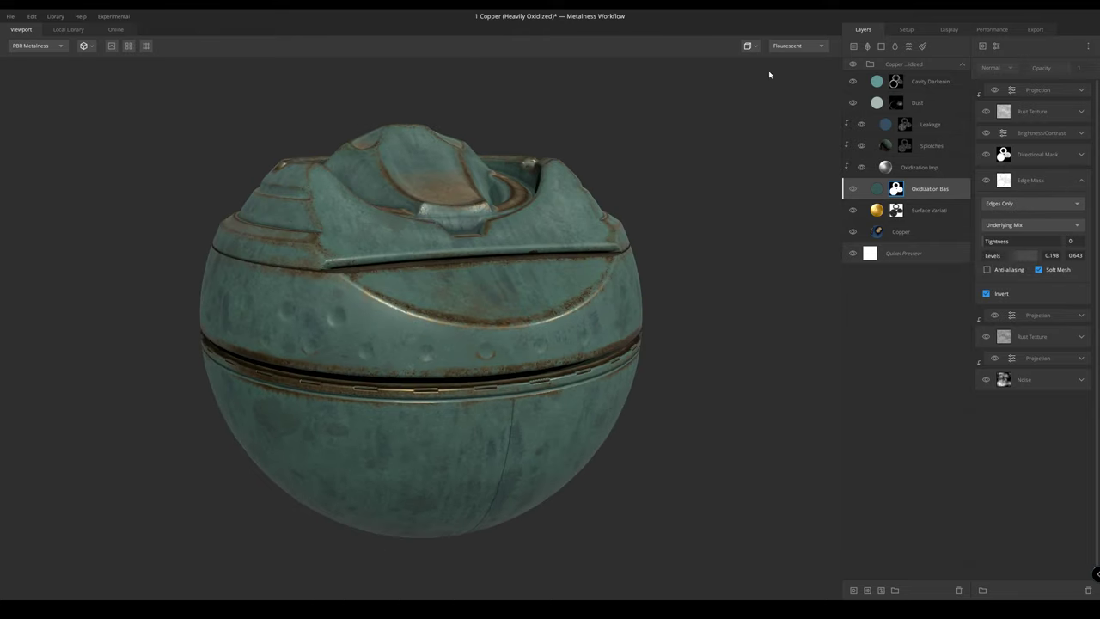
Switch to the model setup and reopen the mix named 3, discarding the changes to the copper mix
{"action": "left_click", "coordinate": [905, 29]}
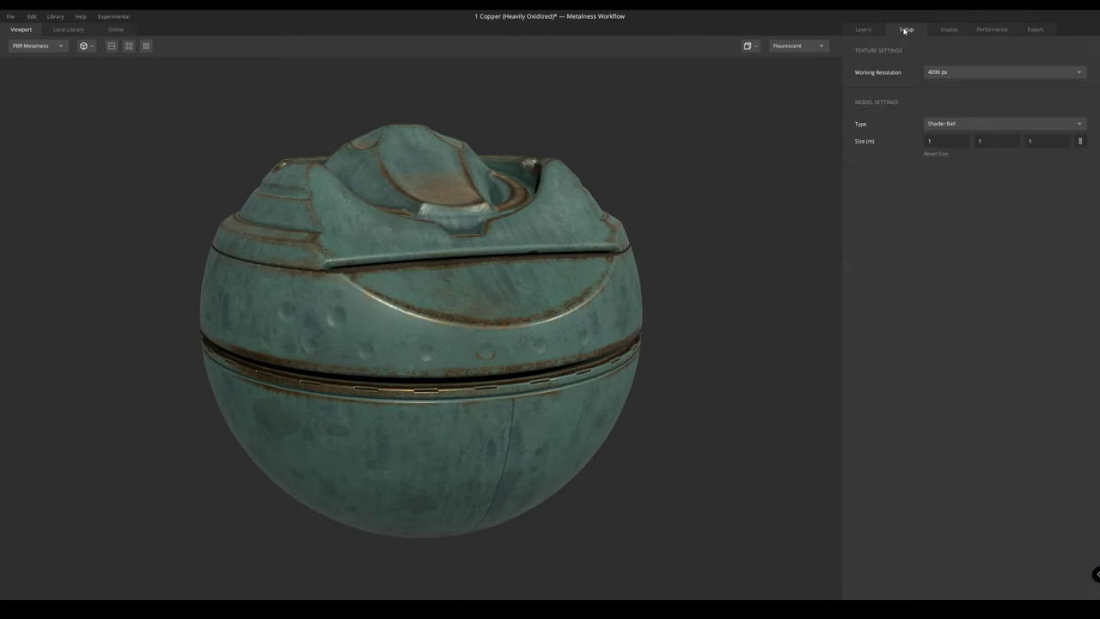
{"action": "left_click", "coordinate": [10, 16]}
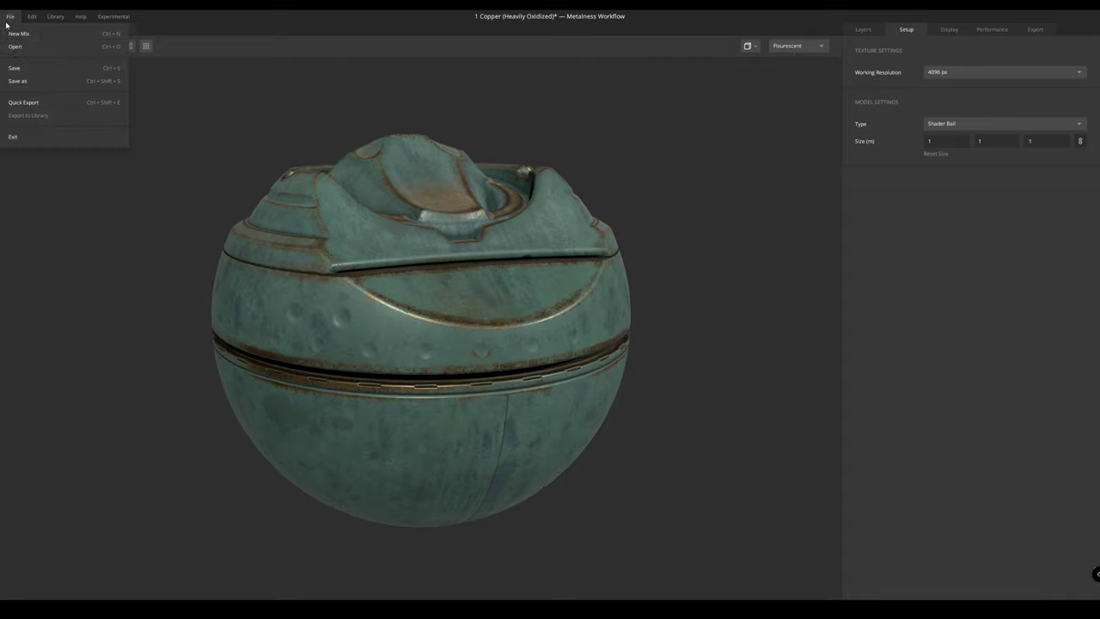
{"action": "key", "text": "ctrl+o"}
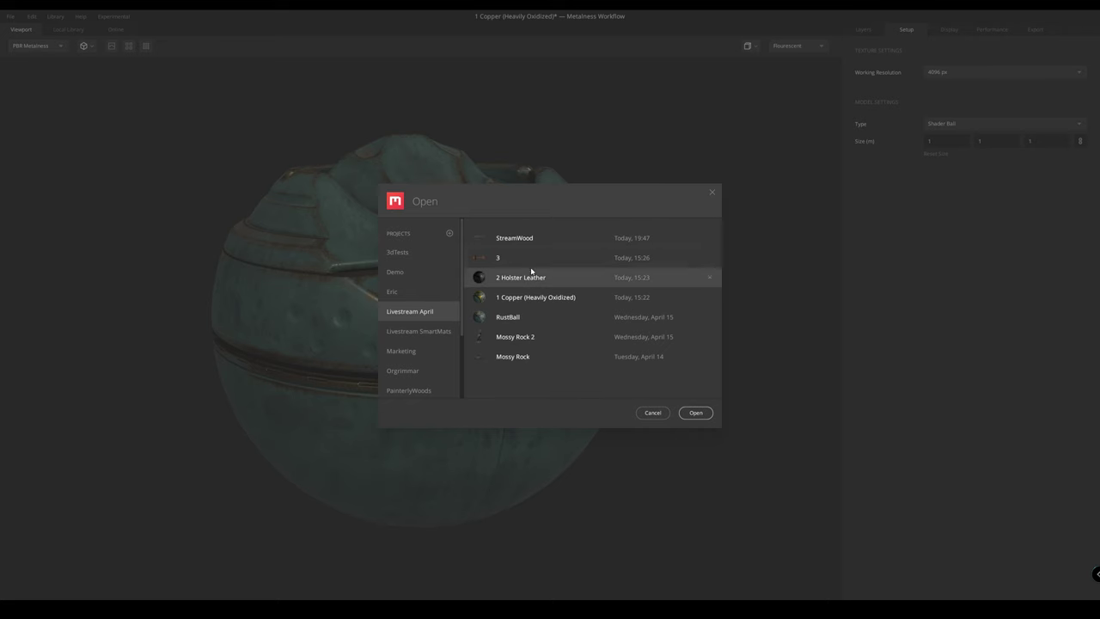
{"action": "left_click", "coordinate": [696, 412]}
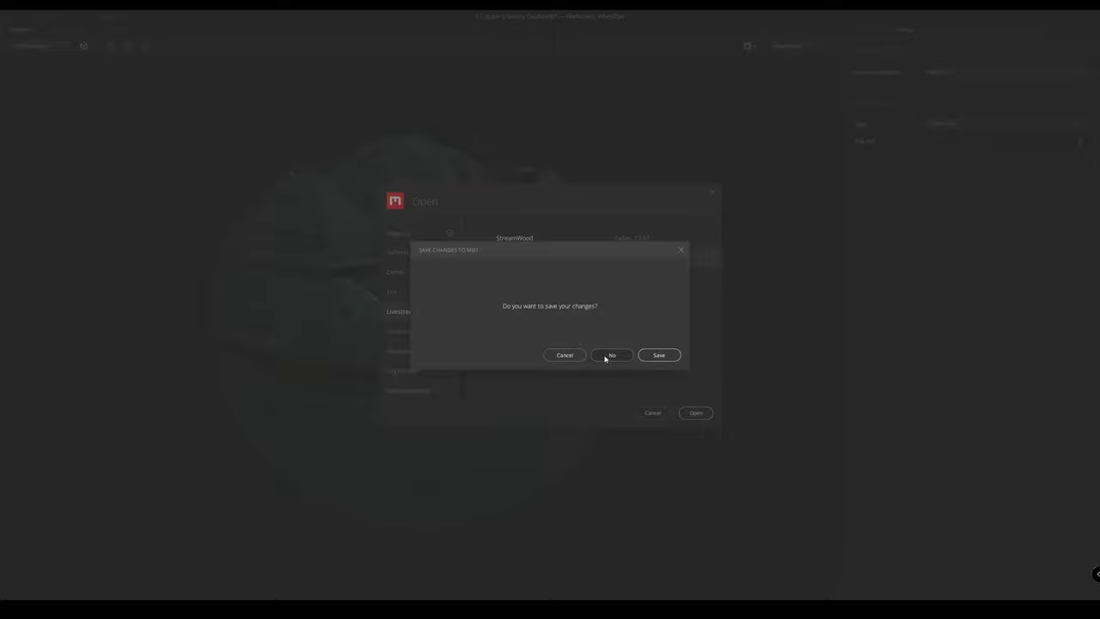
{"action": "key", "text": "Return"}
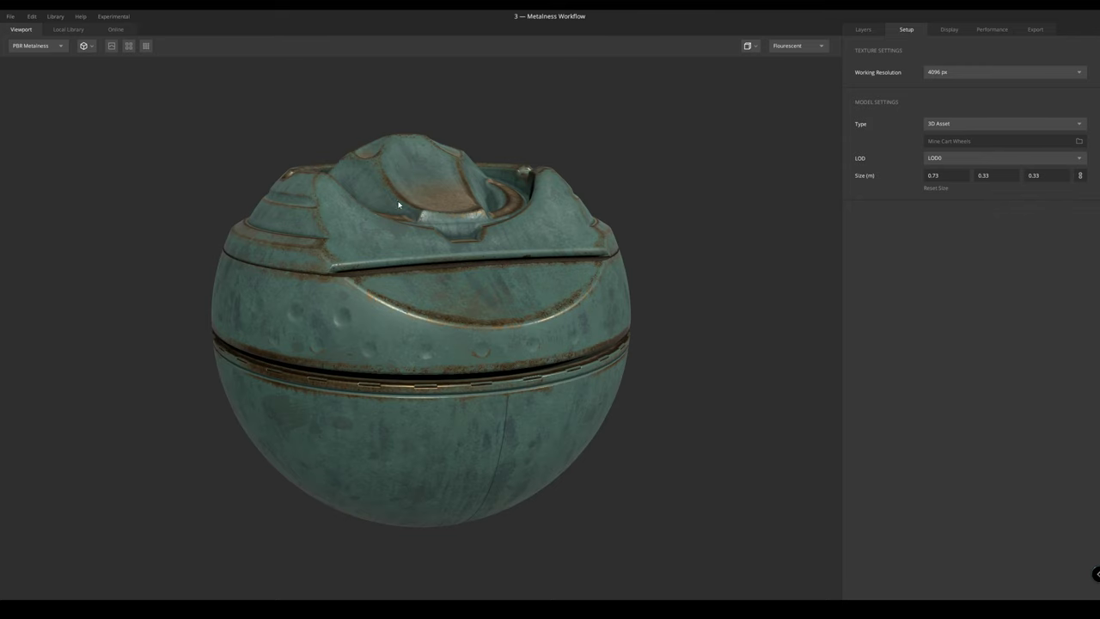
Open the local library of 3D assets to choose a replacement for the Mine Cart Wheels model
{"action": "left_click_drag", "start_coordinate": [248, 226], "coordinate": [330, 268]}
{"action": "scroll", "coordinate": [330, 268], "scroll_direction": "up", "scroll_amount": 2}
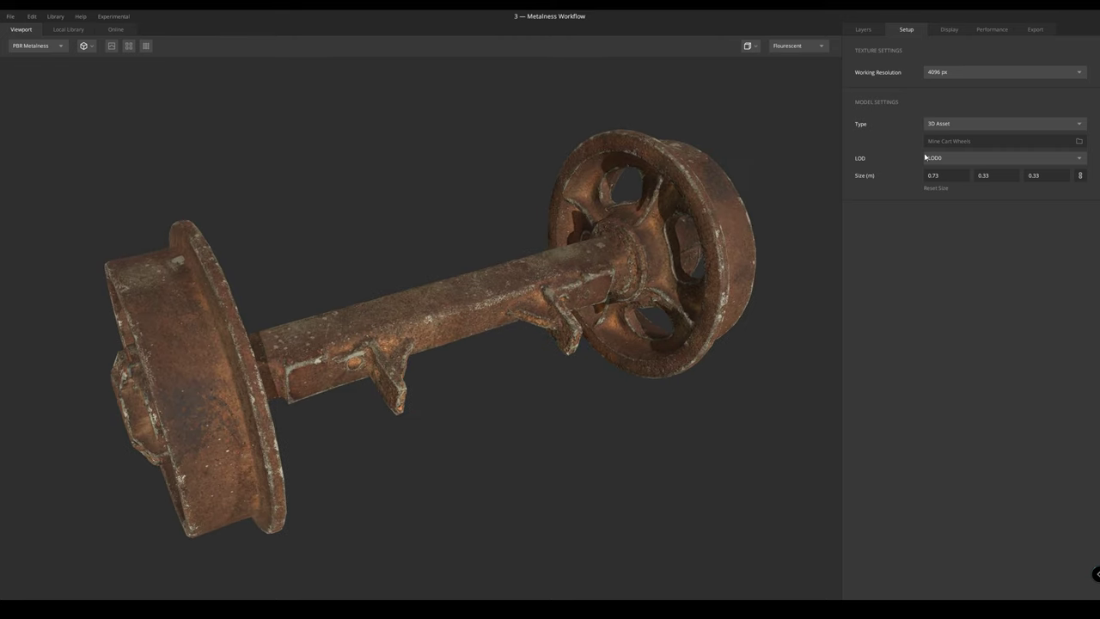
{"action": "left_click", "coordinate": [951, 126]}
{"action": "left_click", "coordinate": [951, 128]}
{"action": "scroll", "coordinate": [722, 213], "scroll_direction": "down", "scroll_amount": 1}
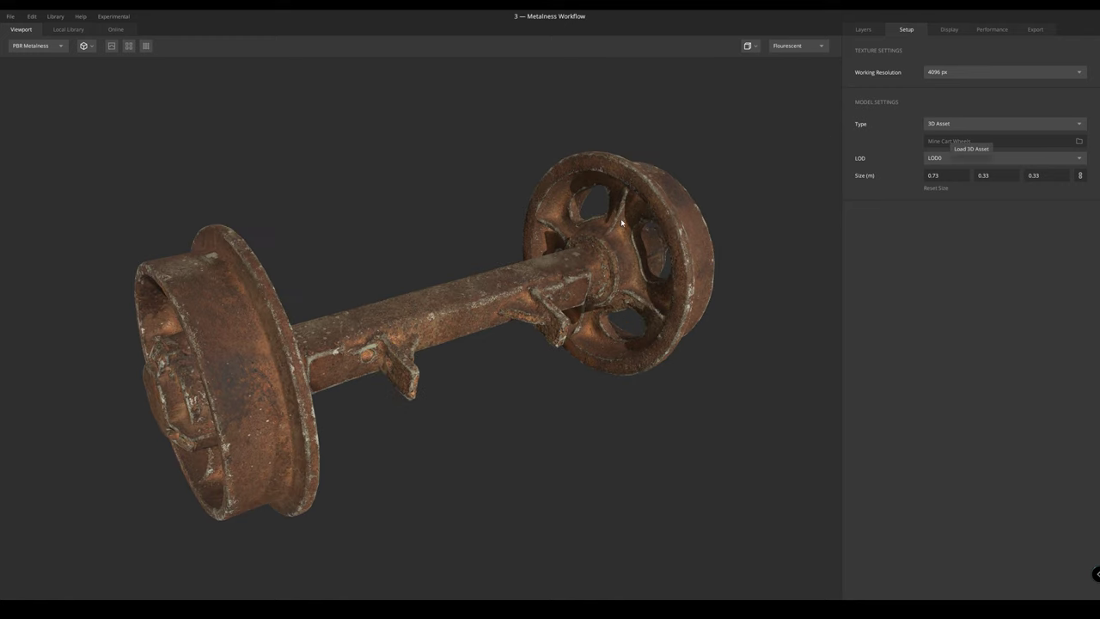
{"action": "left_click", "coordinate": [977, 126]}
{"action": "left_click", "coordinate": [977, 123]}
{"action": "left_click", "coordinate": [971, 122]}
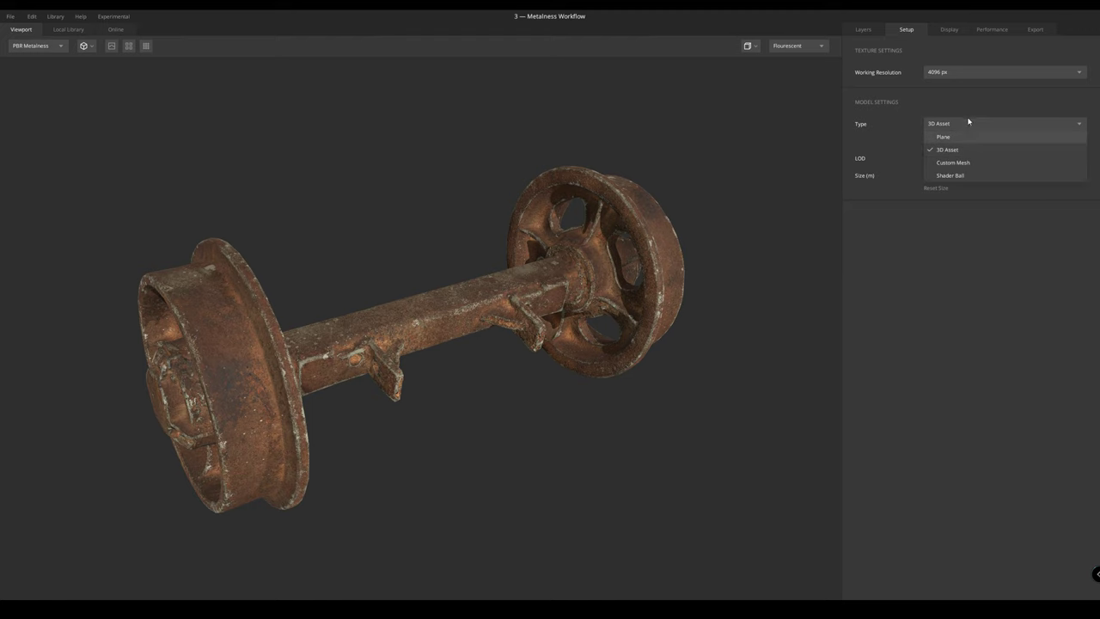
{"action": "left_click", "coordinate": [966, 124]}
{"action": "left_click", "coordinate": [960, 143]}
{"action": "scroll", "coordinate": [547, 349], "scroll_direction": "down", "scroll_amount": 2}
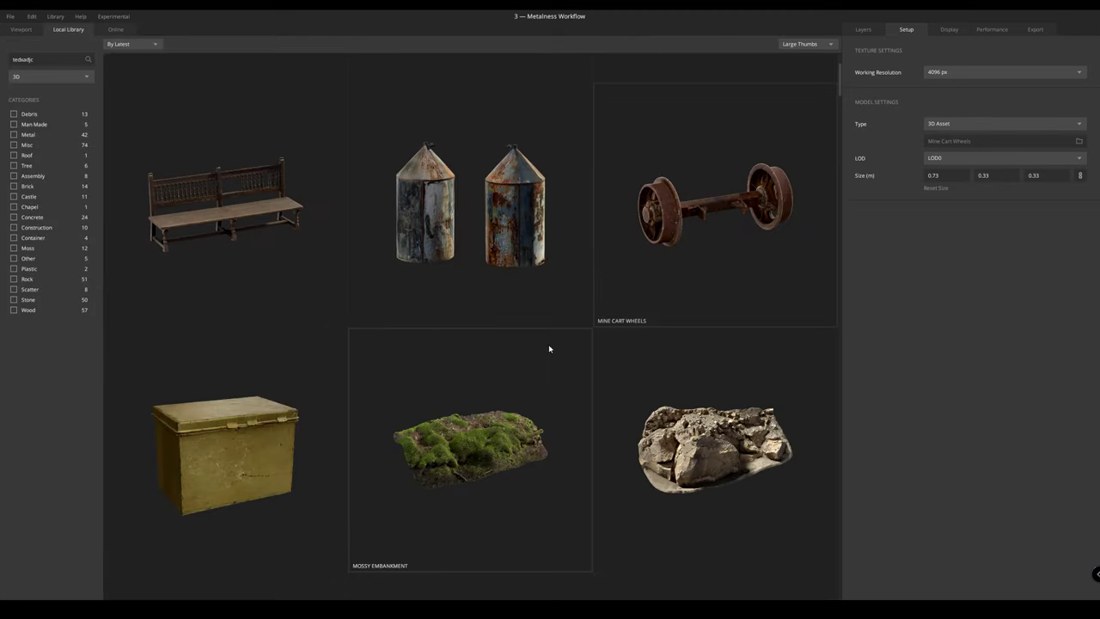
{"action": "scroll", "coordinate": [544, 392], "scroll_direction": "up", "scroll_amount": 2}
{"action": "scroll", "coordinate": [544, 389], "scroll_direction": "down", "scroll_amount": 3}
{"action": "scroll", "coordinate": [395, 303], "scroll_direction": "up", "scroll_amount": 1}
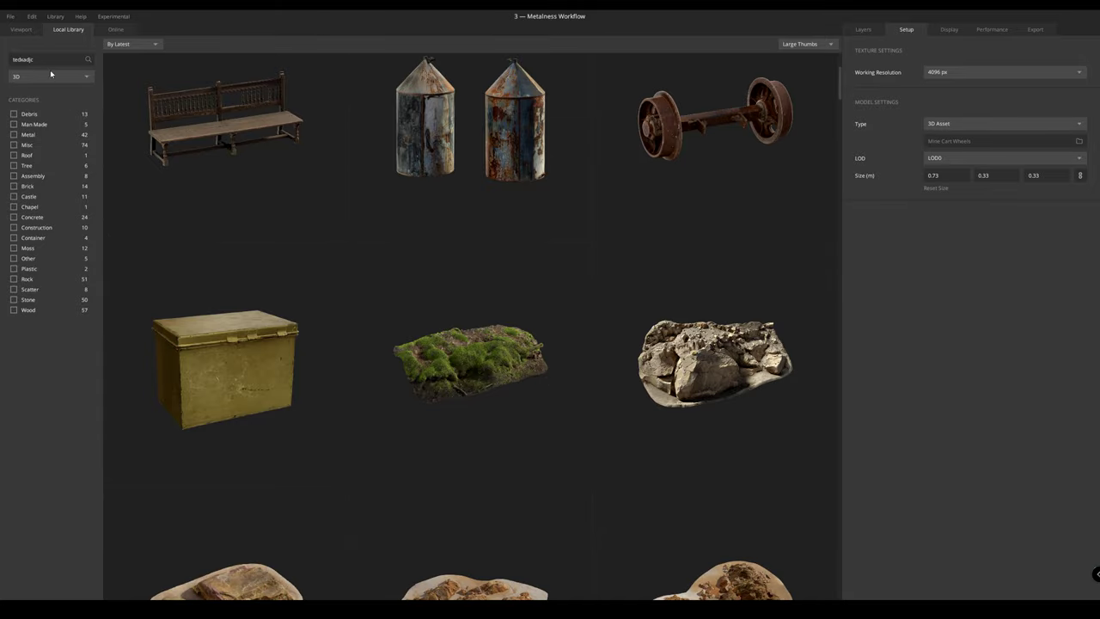
Search the 3D library for "barrel" and load the red Rusted Metal Barrel as the mix's model
{"action": "left_click", "coordinate": [45, 61]}
{"action": "key", "text": "BackSpace"}
{"action": "key", "text": "BackSpace"}
{"action": "key", "text": "BackSpace"}
{"action": "key", "text": "BackSpace"}
{"action": "key", "text": "BackSpace"}
{"action": "key", "text": "BackSpace"}
{"action": "key", "text": "BackSpace"}
{"action": "key", "text": "BackSpace"}
{"action": "type", "text": "barrel"}
{"action": "key", "text": "Return"}
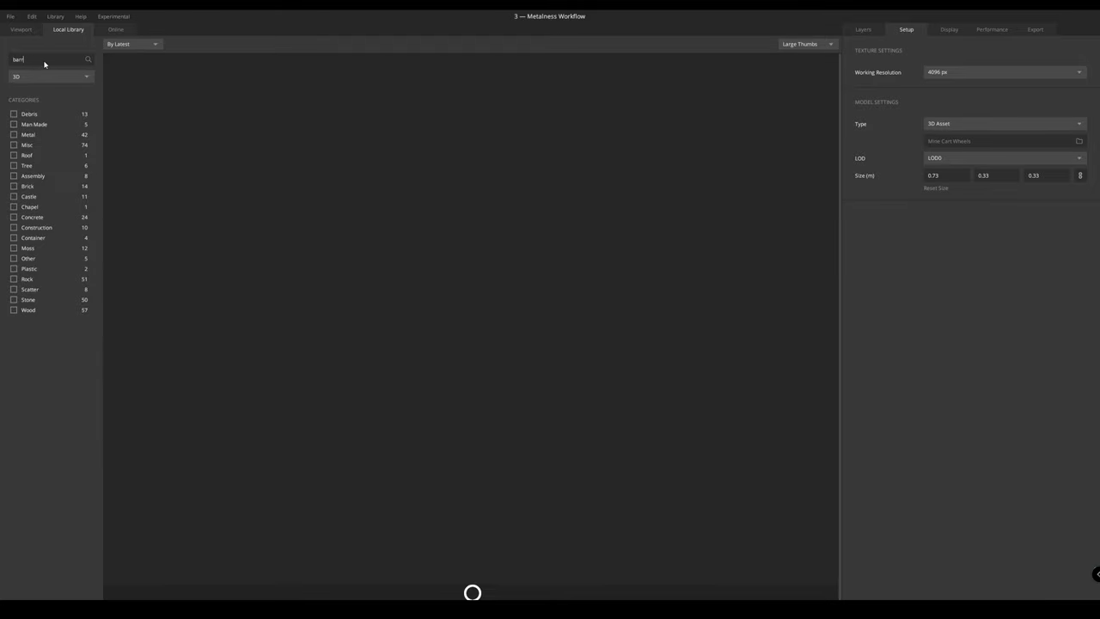
{"action": "scroll", "coordinate": [405, 318], "scroll_direction": "down", "scroll_amount": 2}
{"action": "scroll", "coordinate": [407, 310], "scroll_direction": "down", "scroll_amount": 1}
{"action": "scroll", "coordinate": [530, 305], "scroll_direction": "up", "scroll_amount": 2}
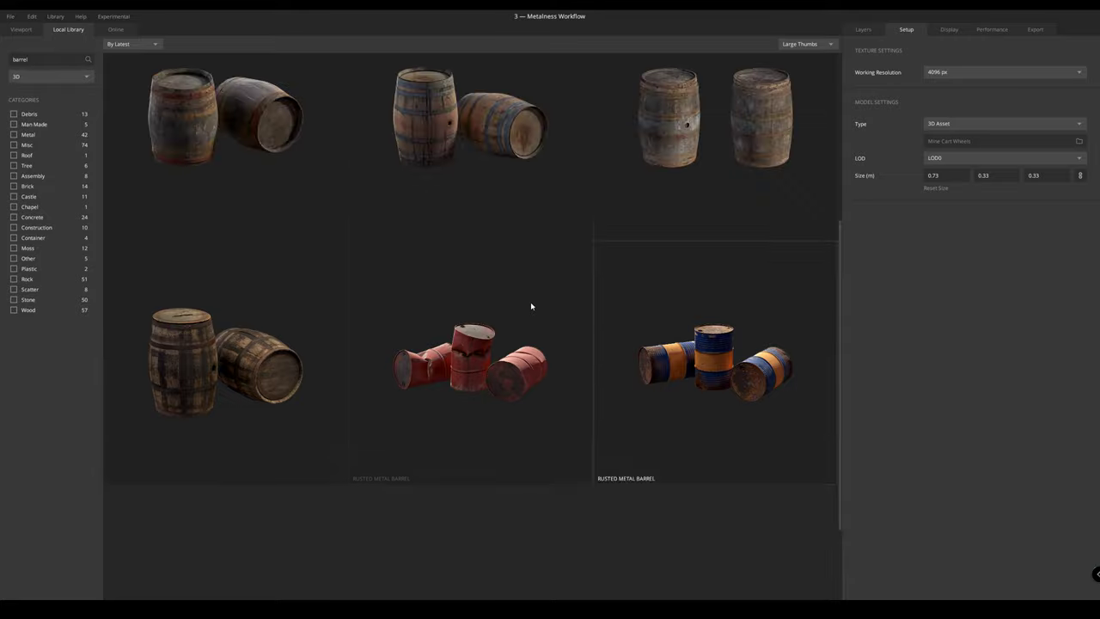
{"action": "left_click", "coordinate": [473, 345]}
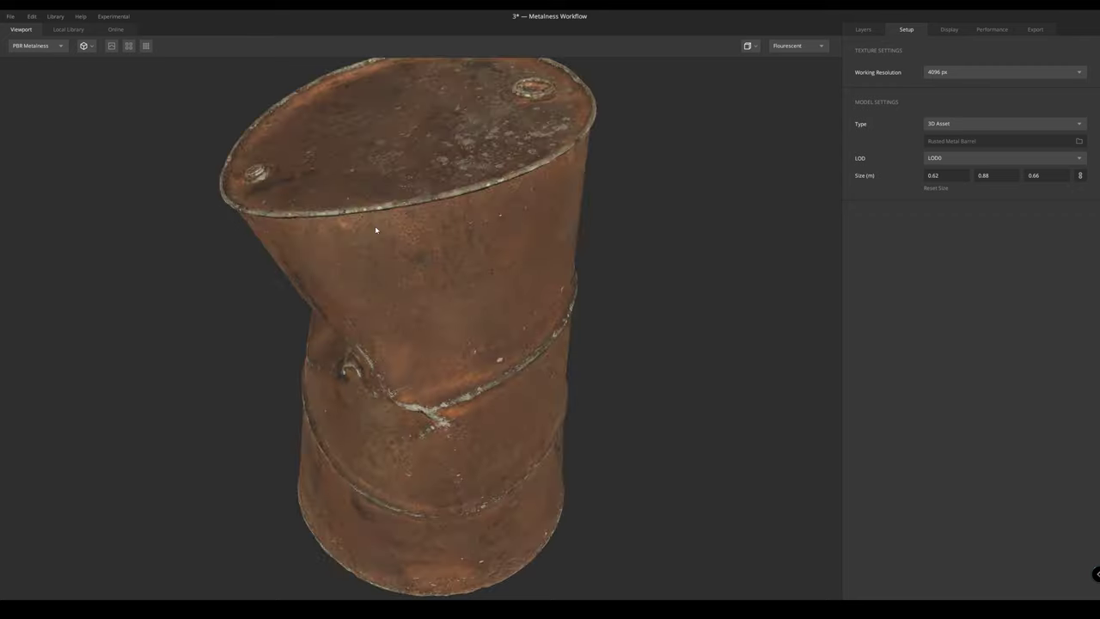
Bring up the layers and compare the barrel's original scan with the layered rust by isolating the base layer and restoring the others
{"action": "left_click_drag", "start_coordinate": [601, 257], "coordinate": [369, 106]}
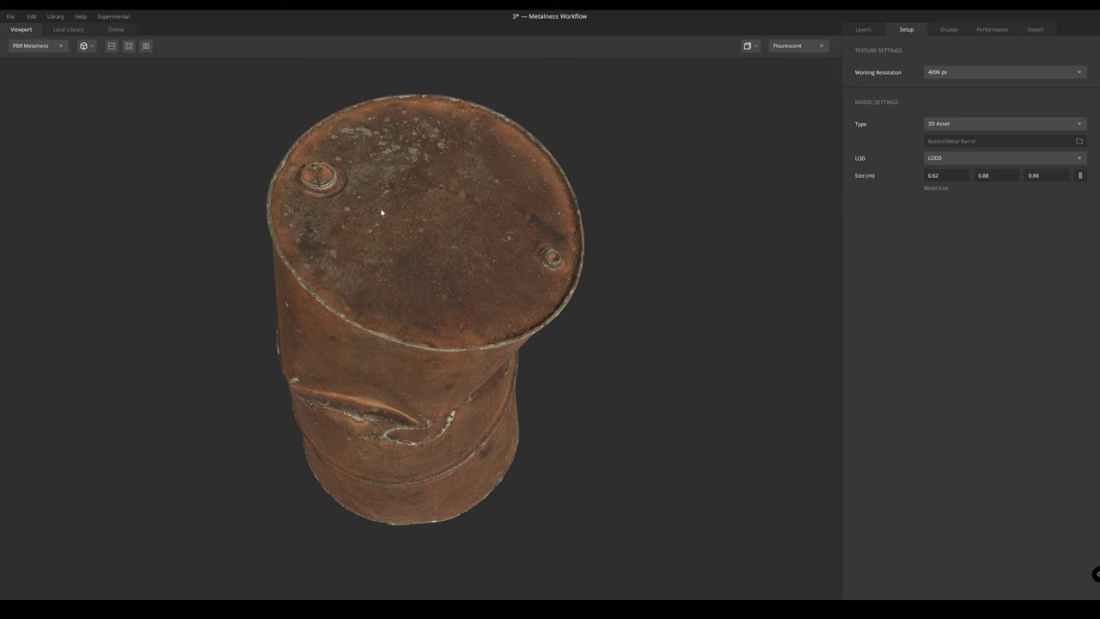
{"action": "left_click_drag", "start_coordinate": [406, 273], "coordinate": [352, 146]}
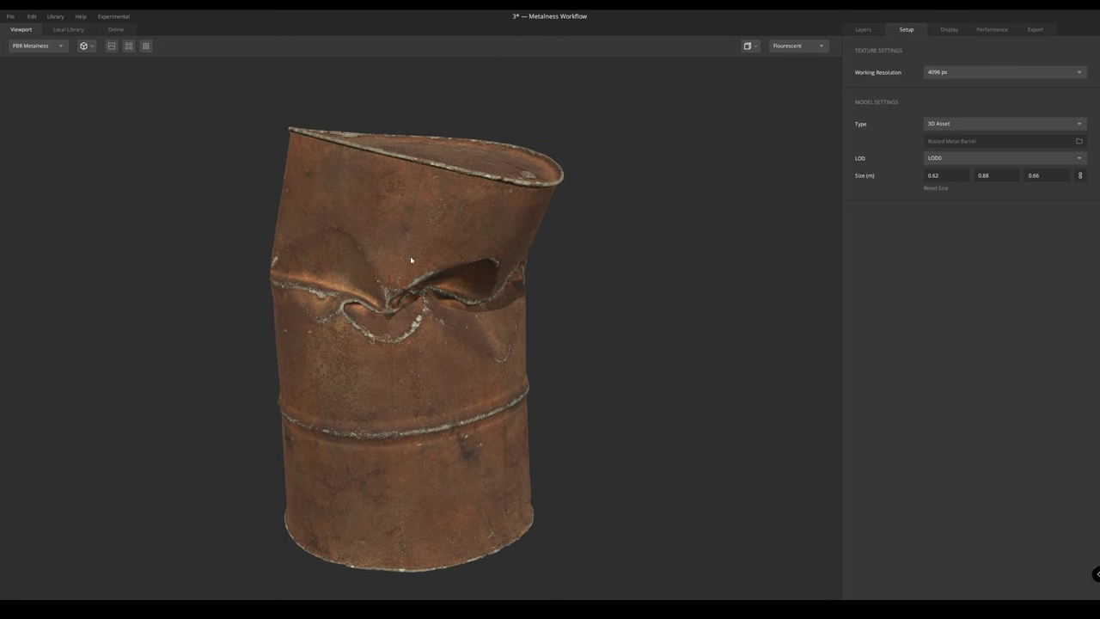
{"action": "left_click", "coordinate": [863, 30]}
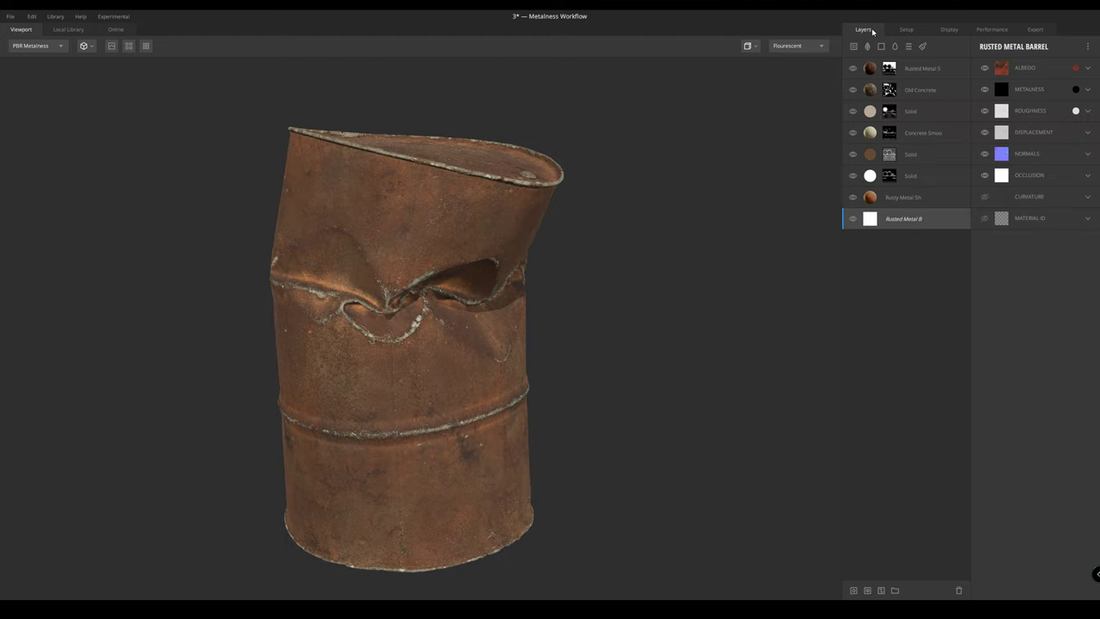
{"action": "left_click", "coordinate": [852, 219]}
{"action": "left_click", "coordinate": [853, 220]}
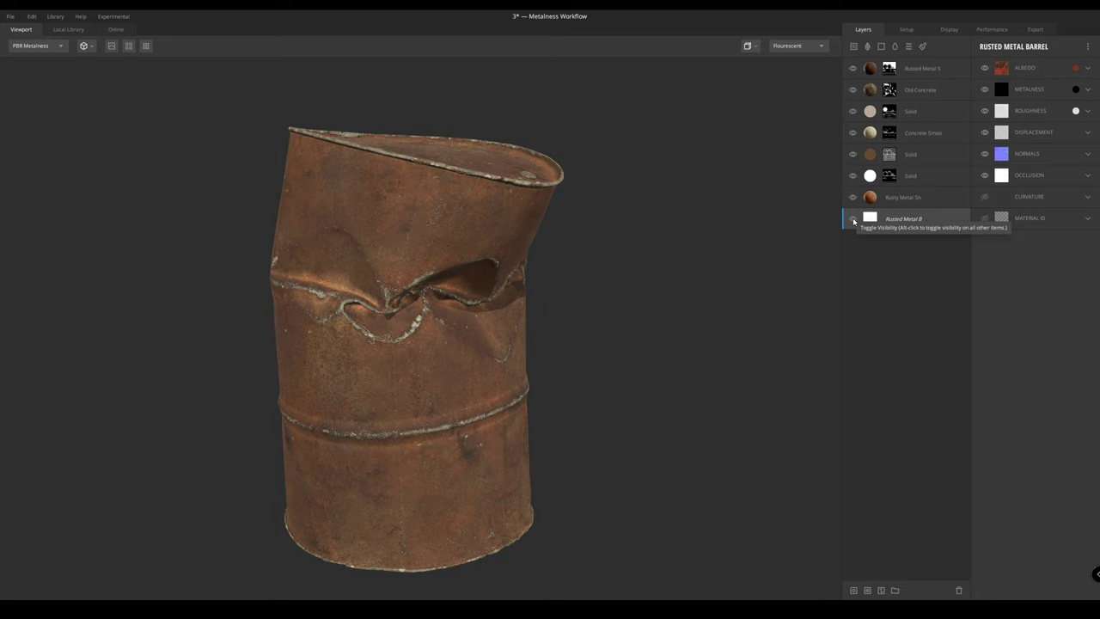
{"action": "left_click_drag", "start_coordinate": [706, 239], "coordinate": [741, 214]}
{"action": "left_click", "coordinate": [851, 220], "text": "alt"}
{"action": "mouse_move", "coordinate": [558, 245]}
{"action": "left_mouse_down"}
{"action": "mouse_move", "coordinate": [637, 206]}
{"action": "mouse_move", "coordinate": [598, 221]}
{"action": "left_mouse_up"}
{"action": "scroll", "coordinate": [401, 364], "scroll_direction": "up", "scroll_amount": 5}
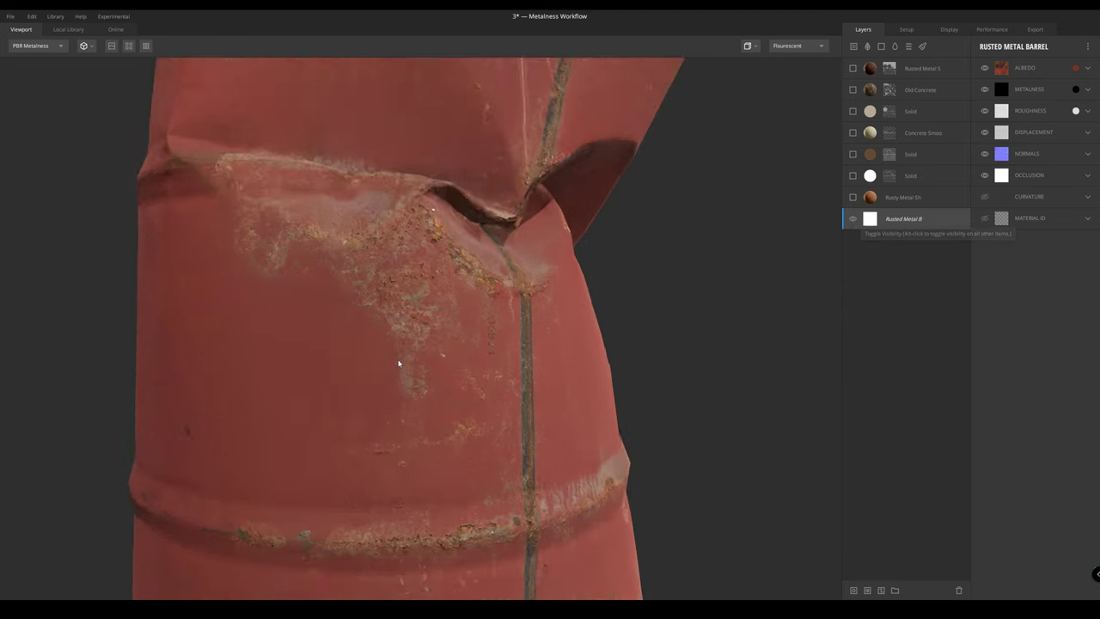
{"action": "left_click_drag", "start_coordinate": [400, 164], "coordinate": [317, 319]}
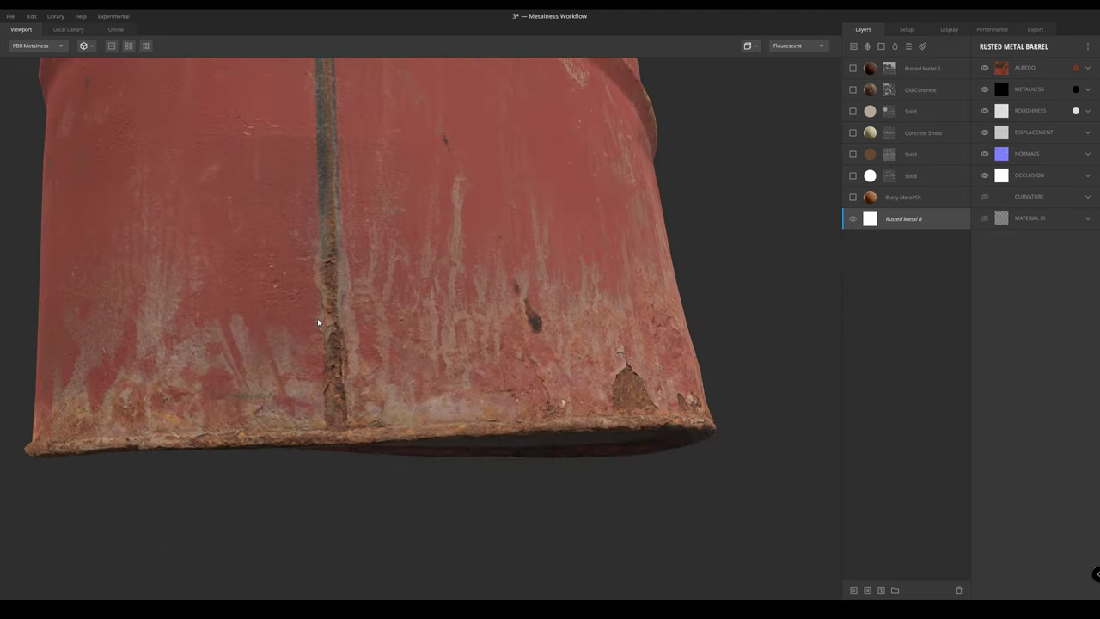
{"action": "left_click", "coordinate": [852, 219], "text": "alt"}
Examine the layered rust material over the whole barrel, from its dented side to its lid
{"action": "scroll", "coordinate": [459, 243], "scroll_direction": "down", "scroll_amount": 5}
{"action": "middle_click_drag", "start_coordinate": [458, 247], "coordinate": [461, 330]}
{"action": "scroll", "coordinate": [421, 240], "scroll_direction": "down", "scroll_amount": 3}
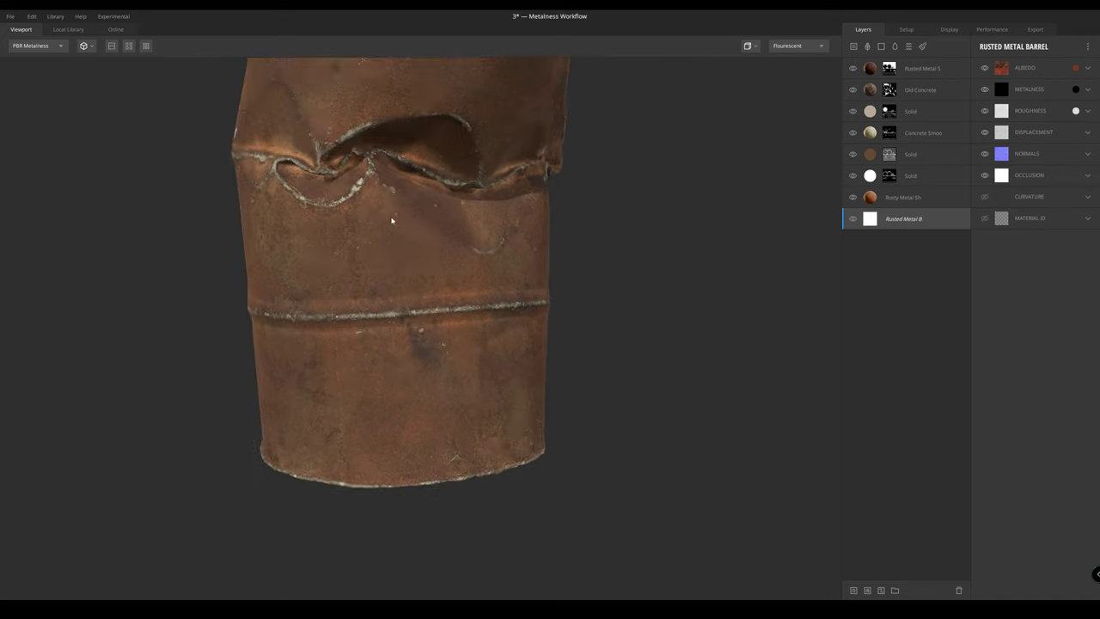
{"action": "middle_click_drag", "start_coordinate": [393, 221], "coordinate": [380, 312]}
{"action": "scroll", "coordinate": [380, 312], "scroll_direction": "down", "scroll_amount": 2}
{"action": "left_click_drag", "start_coordinate": [344, 249], "coordinate": [372, 310]}
{"action": "scroll", "coordinate": [378, 325], "scroll_direction": "up", "scroll_amount": 2}
{"action": "middle_click_drag", "start_coordinate": [371, 309], "coordinate": [383, 339]}
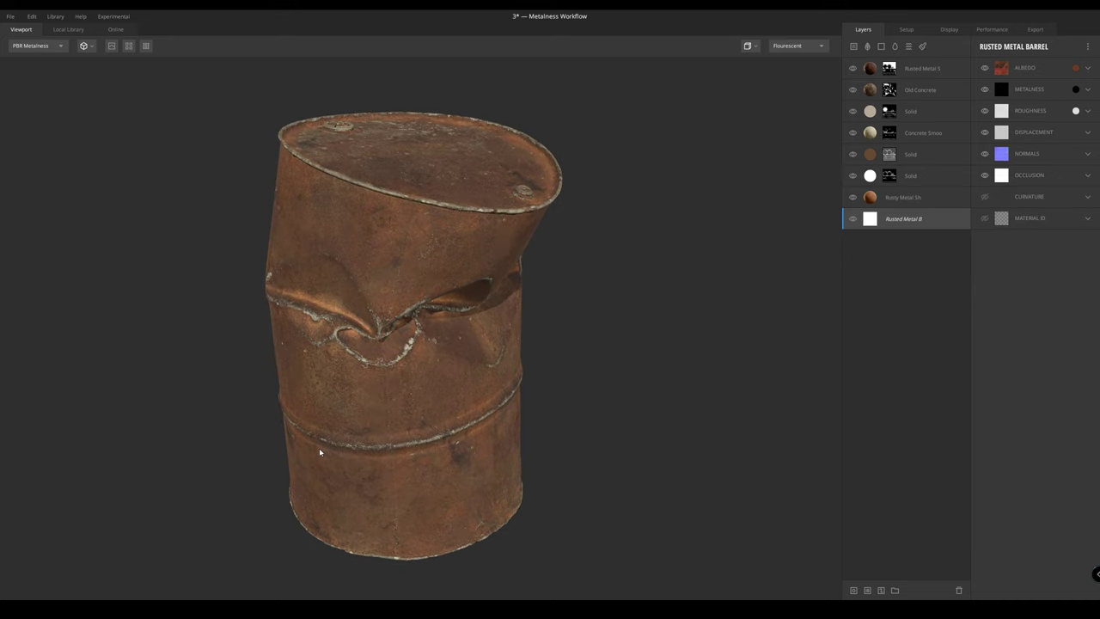
Switch to Marmoset Toolbag and import the Crate_Model file into the empty scene
{"action": "mouse_move", "coordinate": [263, 608]}
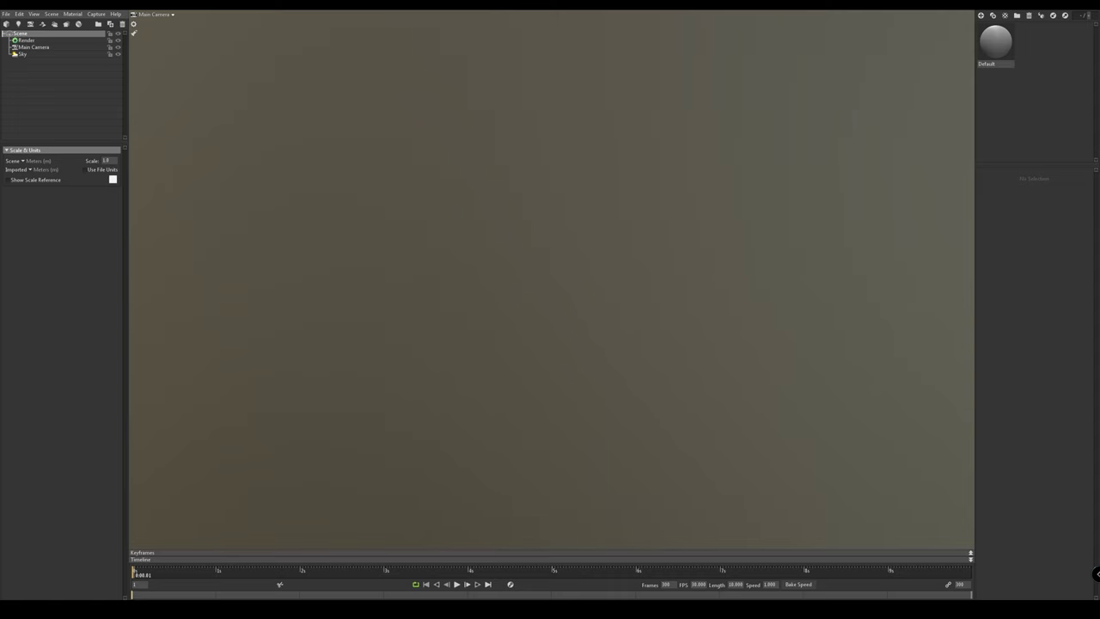
{"action": "left_click_drag", "start_coordinate": [284, 124], "coordinate": [688, 278]}
{"action": "left_click", "coordinate": [535, 198]}
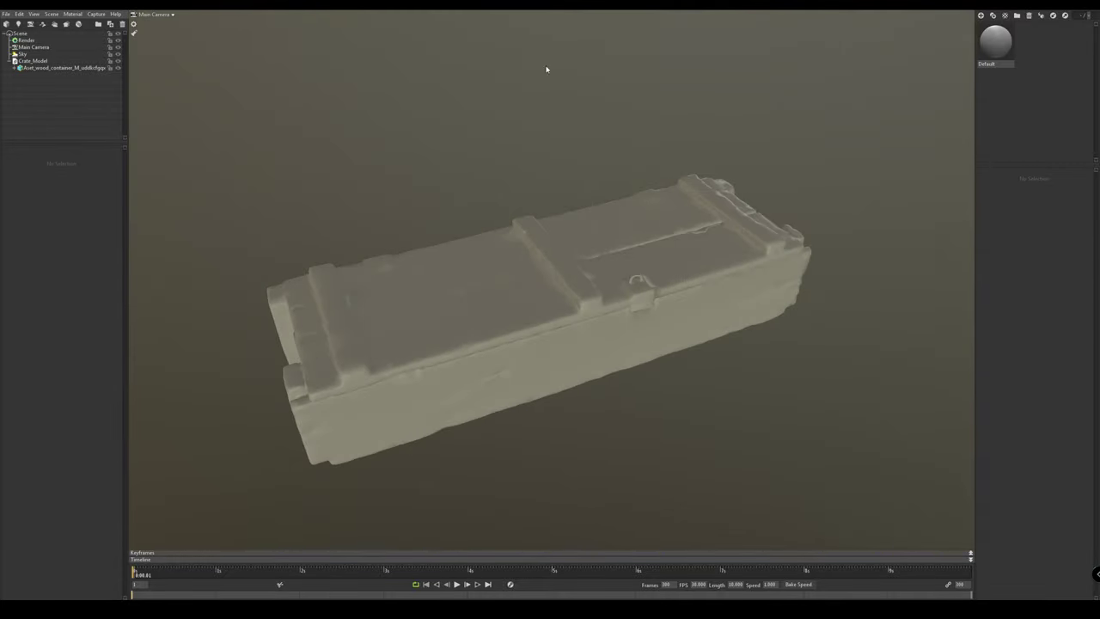
Replace the scene's sky lighting with the Indoor Fluorescents preset
{"action": "left_click", "coordinate": [86, 53]}
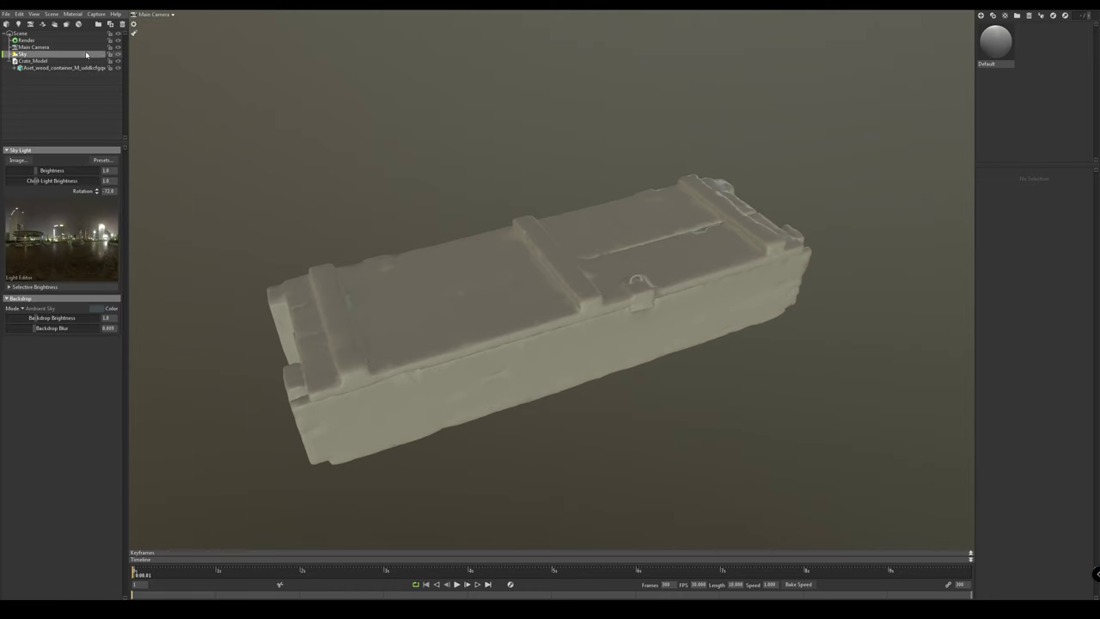
{"action": "left_click", "coordinate": [102, 161]}
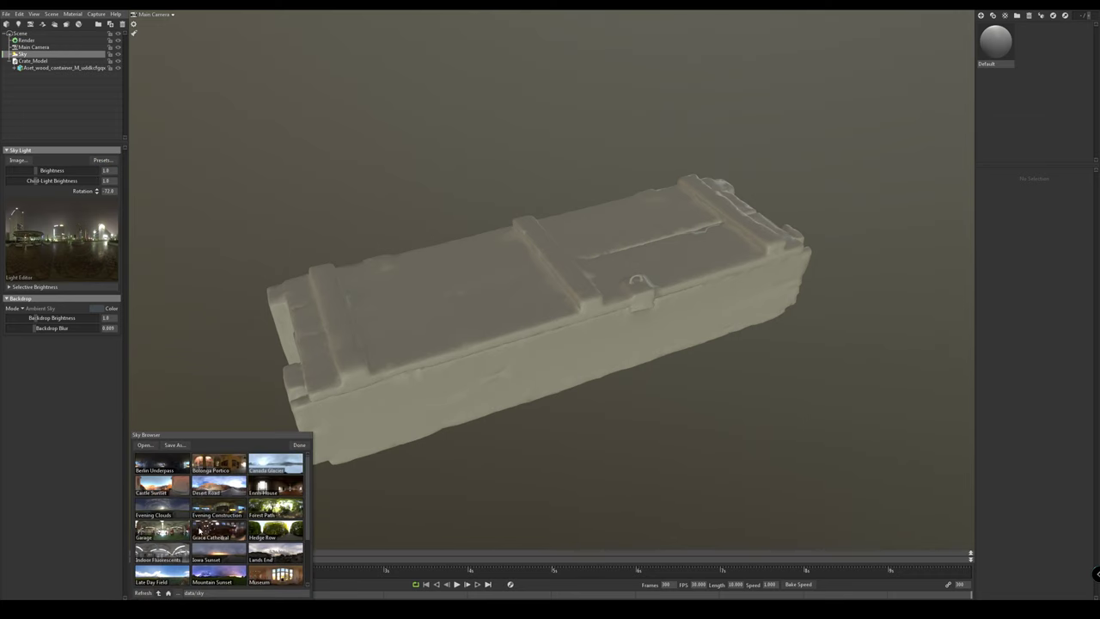
{"action": "scroll", "coordinate": [189, 540], "scroll_direction": "down", "scroll_amount": 3}
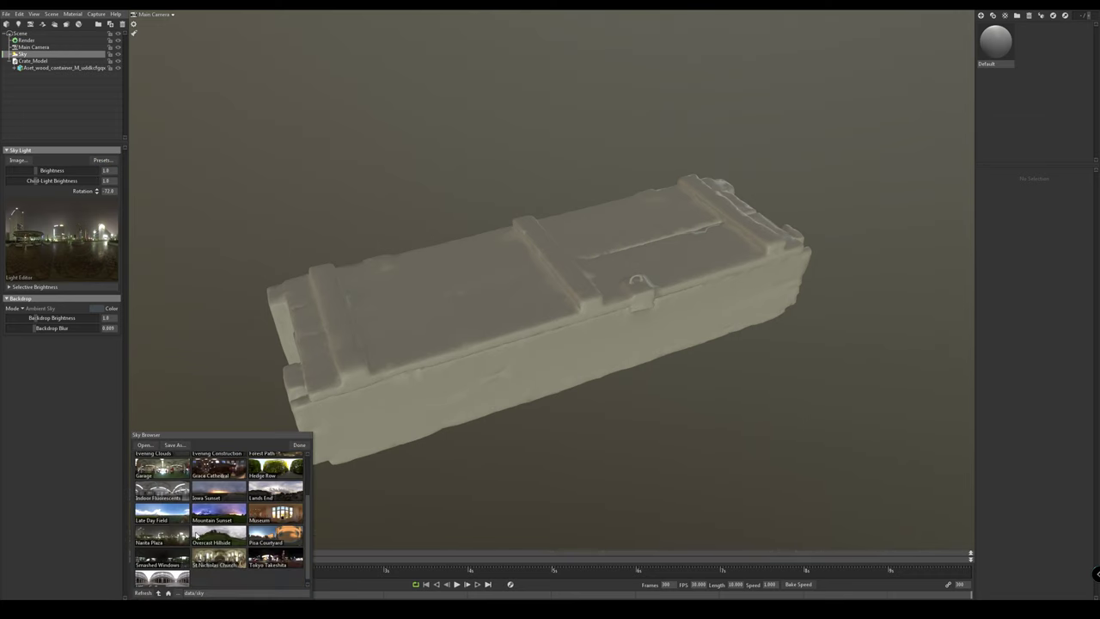
{"action": "left_click_drag", "start_coordinate": [304, 518], "coordinate": [301, 496]}
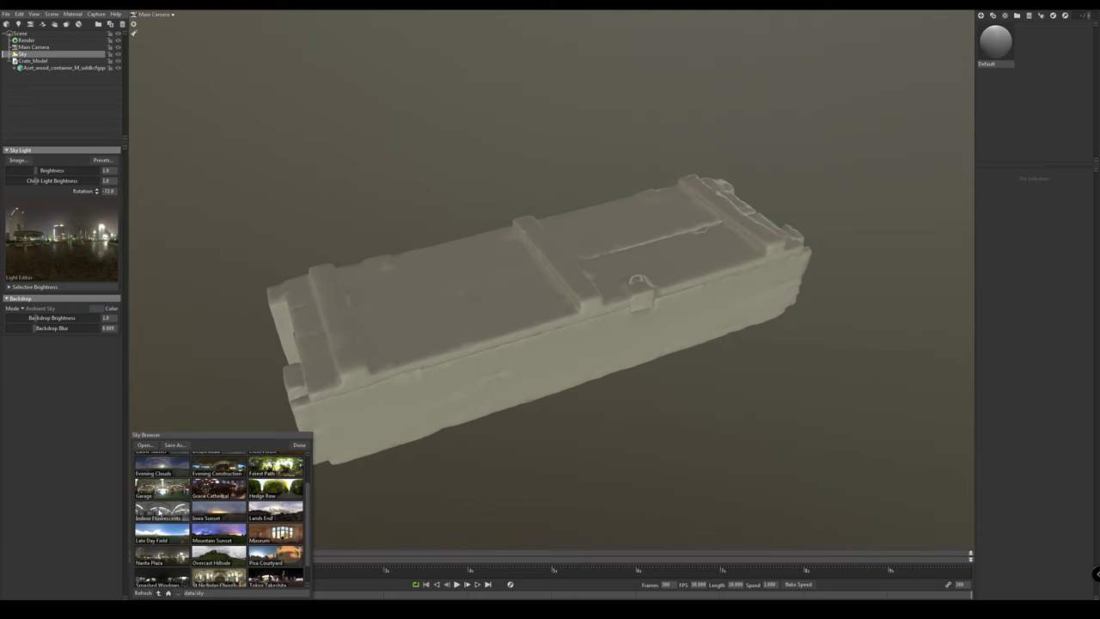
{"action": "left_click", "coordinate": [153, 513]}
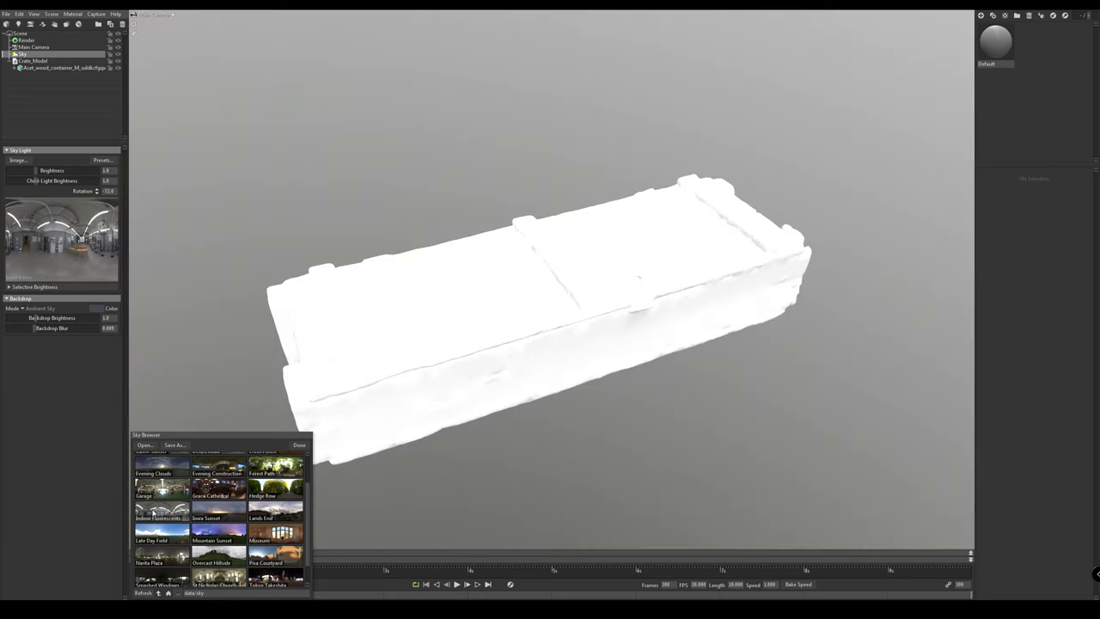
{"action": "left_click", "coordinate": [250, 290]}
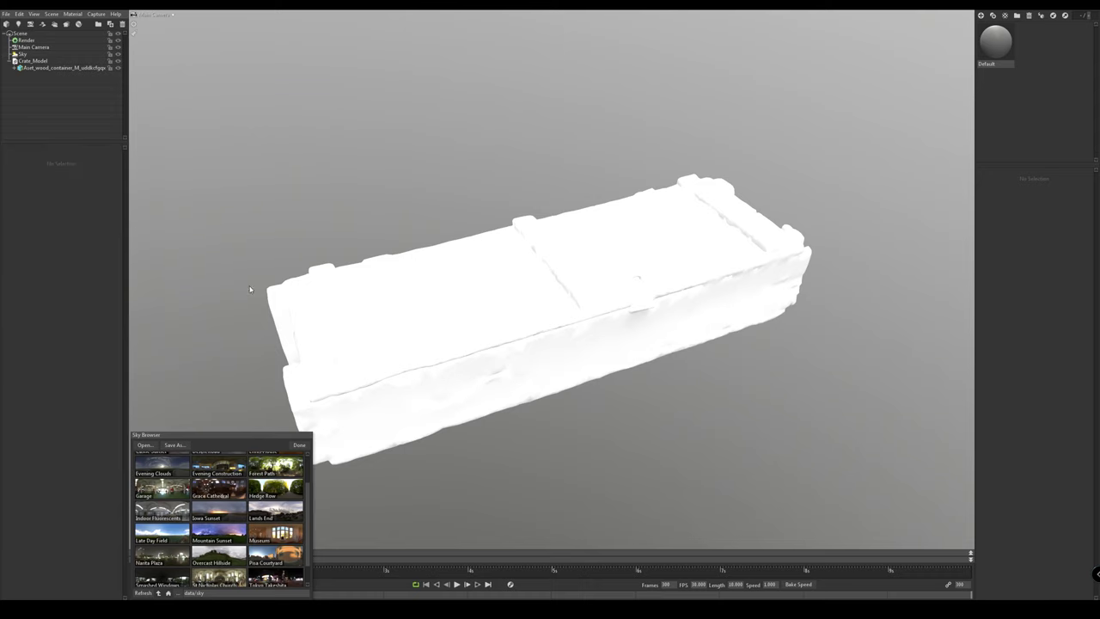
{"action": "left_click", "coordinate": [297, 445]}
{"action": "mouse_move", "coordinate": [254, 338]}
{"action": "left_mouse_down"}
{"action": "mouse_move", "coordinate": [284, 307]}
{"action": "mouse_move", "coordinate": [416, 302]}
{"action": "mouse_move", "coordinate": [252, 333]}
{"action": "left_mouse_up"}
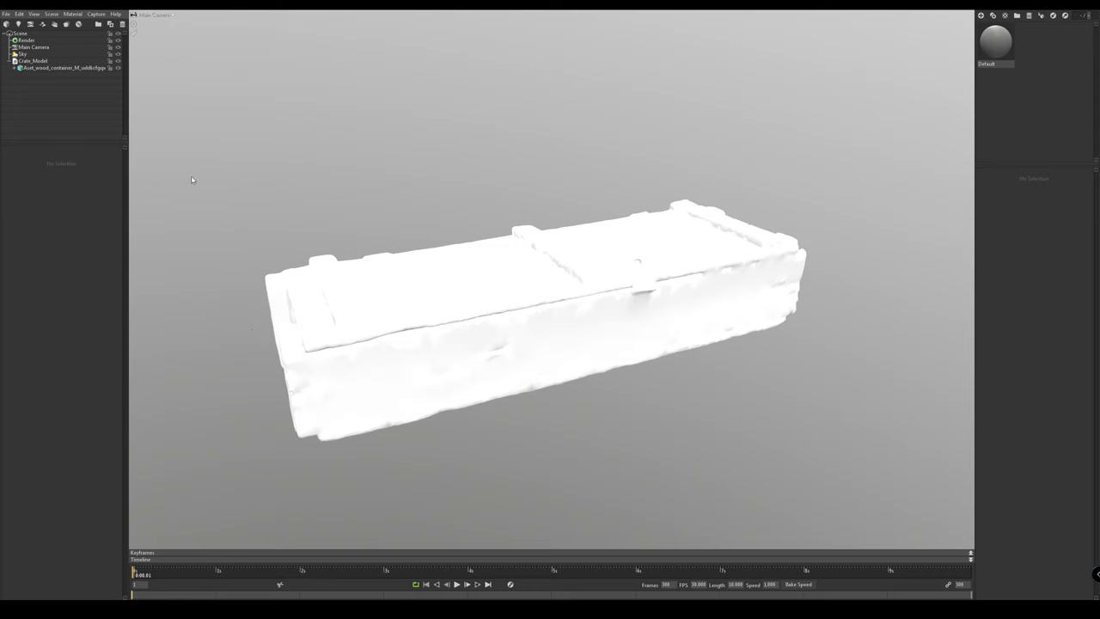
{"action": "left_click_drag", "start_coordinate": [191, 176], "coordinate": [191, 195]}
{"action": "middle_click_drag", "start_coordinate": [192, 195], "coordinate": [182, 199]}
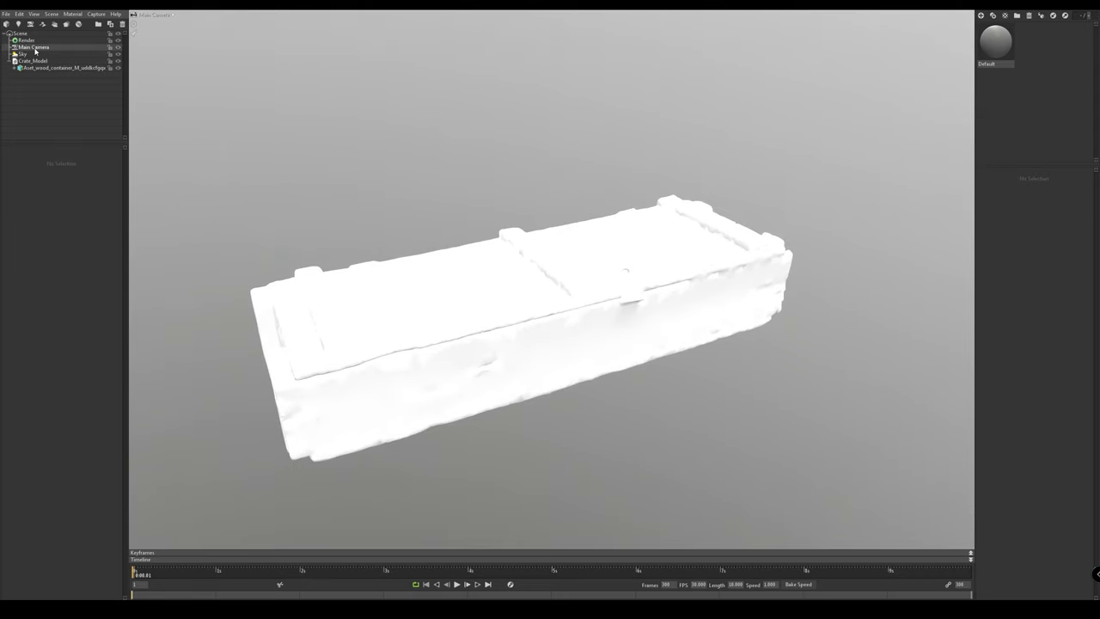
{"action": "left_click", "coordinate": [1001, 43]}
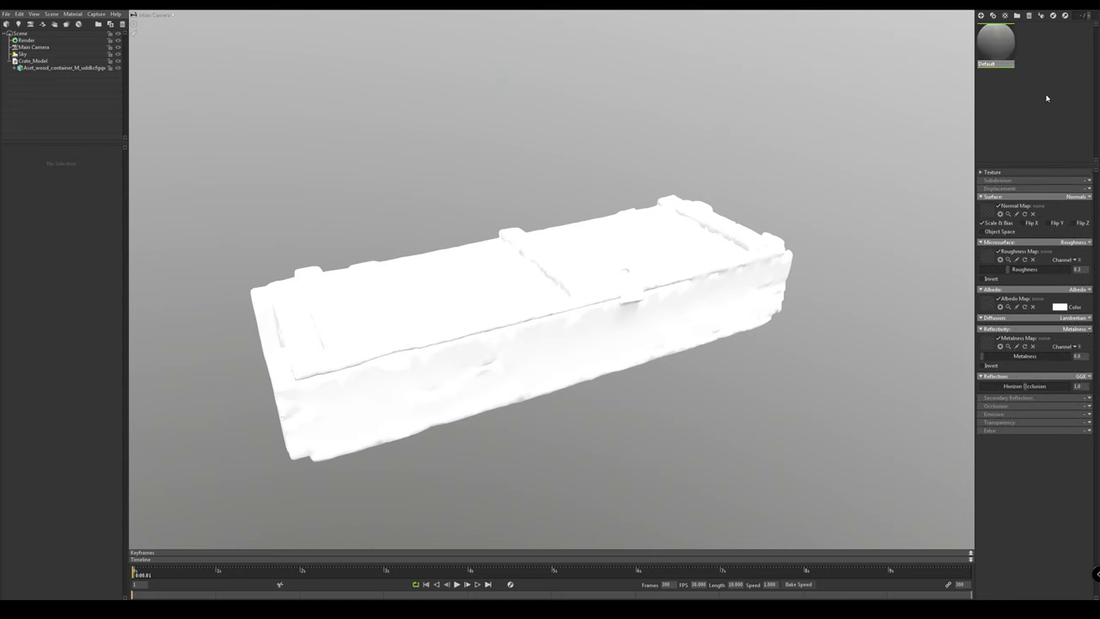
{"action": "left_click", "coordinate": [1059, 307]}
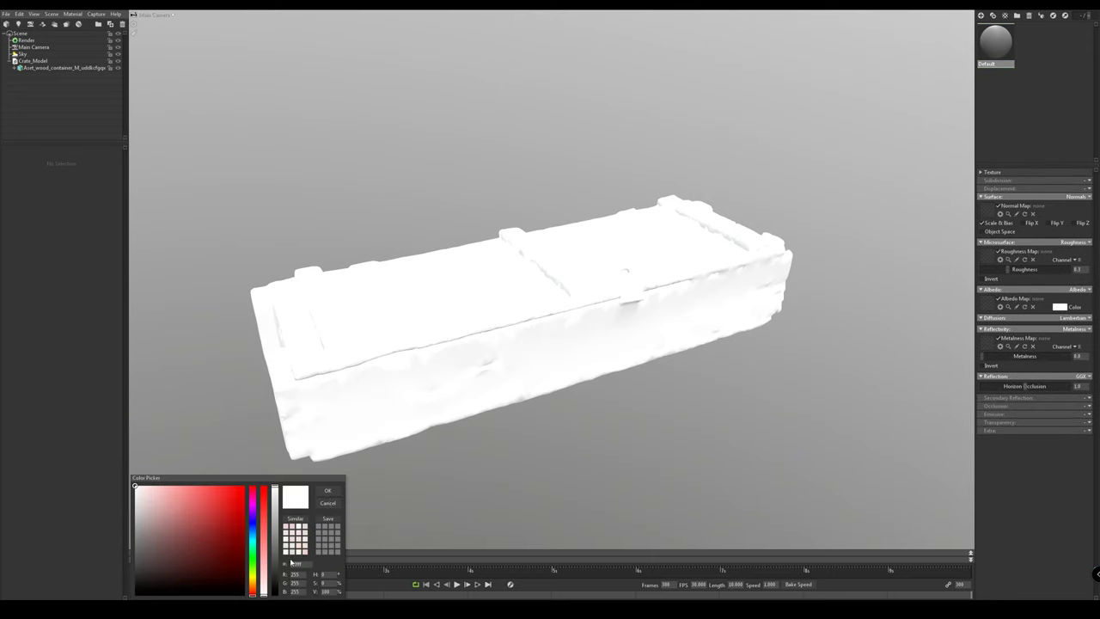
{"action": "left_click", "coordinate": [327, 503]}
{"action": "left_click_drag", "start_coordinate": [402, 104], "coordinate": [344, 146]}
Set the Main Camera's tone mapping to ACES
{"action": "left_click", "coordinate": [40, 48]}
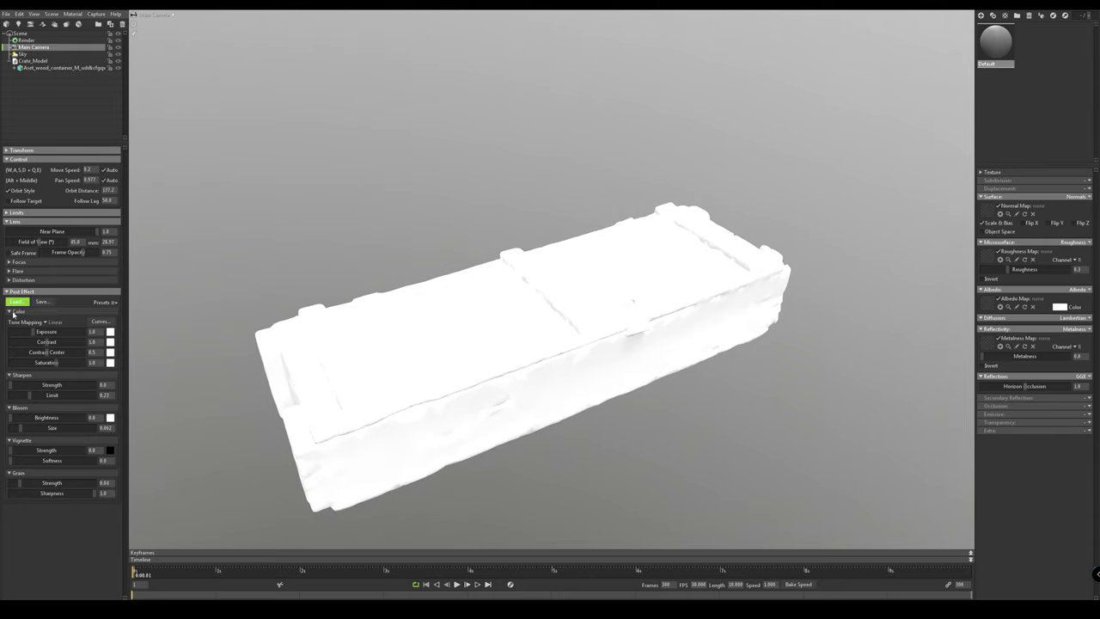
{"action": "left_click", "coordinate": [46, 323]}
{"action": "left_click", "coordinate": [62, 346]}
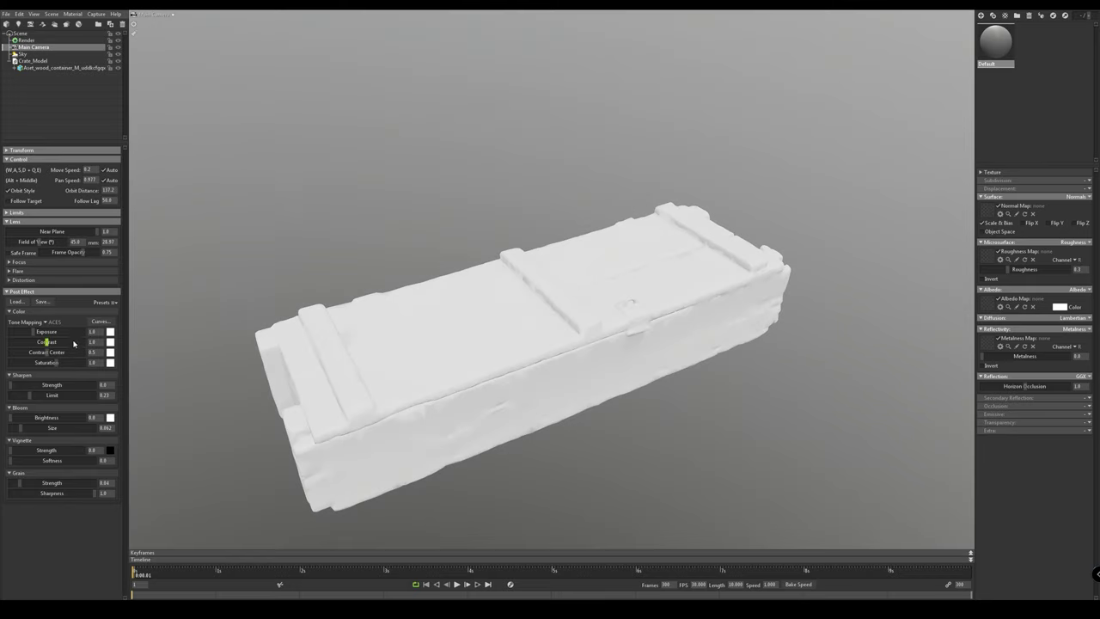
{"action": "left_click_drag", "start_coordinate": [268, 252], "coordinate": [262, 240], "text": "alt"}
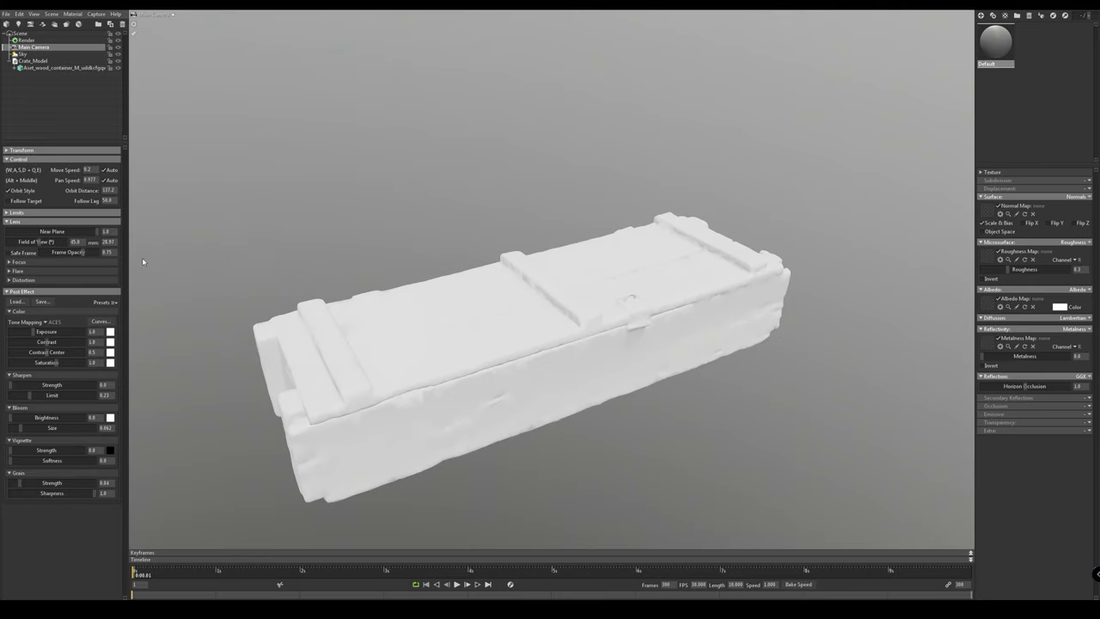
{"action": "left_click", "coordinate": [46, 324]}
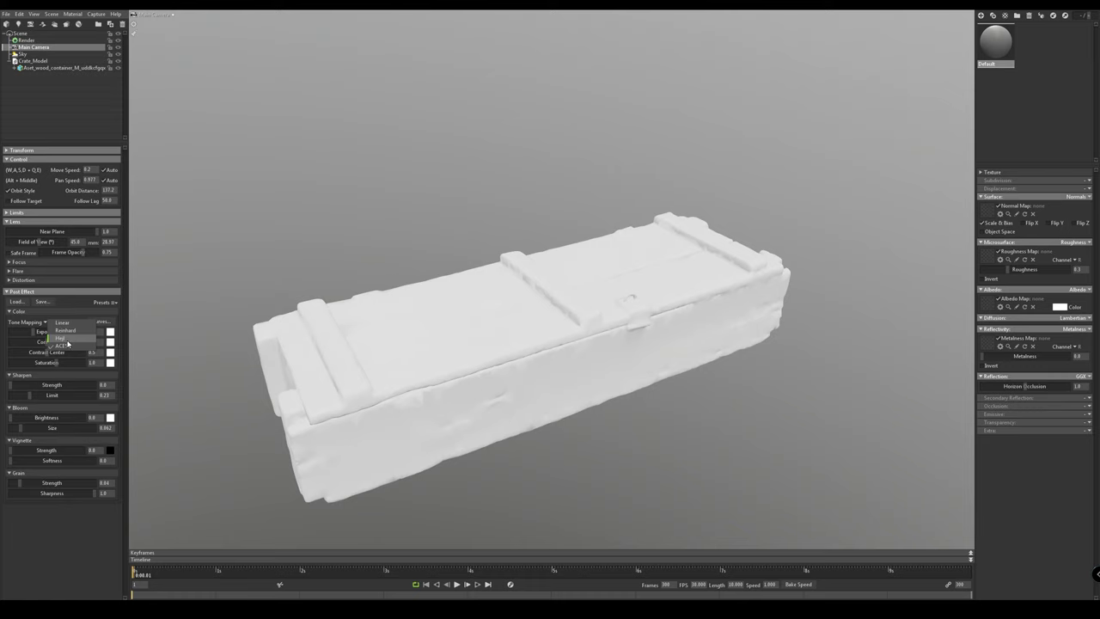
{"action": "left_click", "coordinate": [77, 299]}
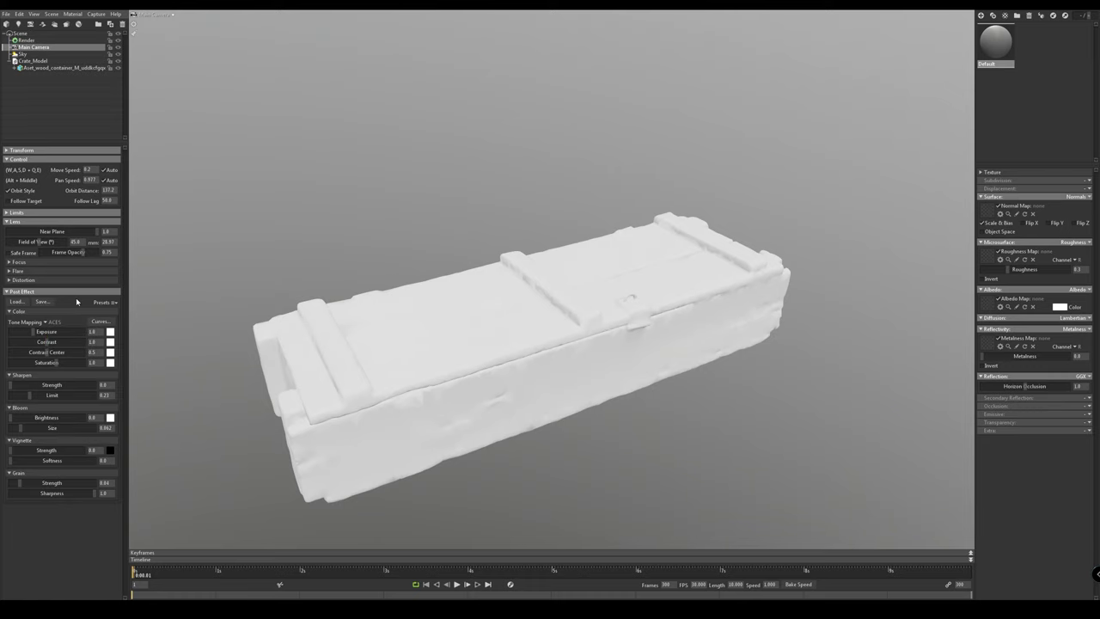
{"action": "left_click", "coordinate": [516, 121]}
{"action": "left_click_drag", "start_coordinate": [479, 238], "coordinate": [405, 205]}
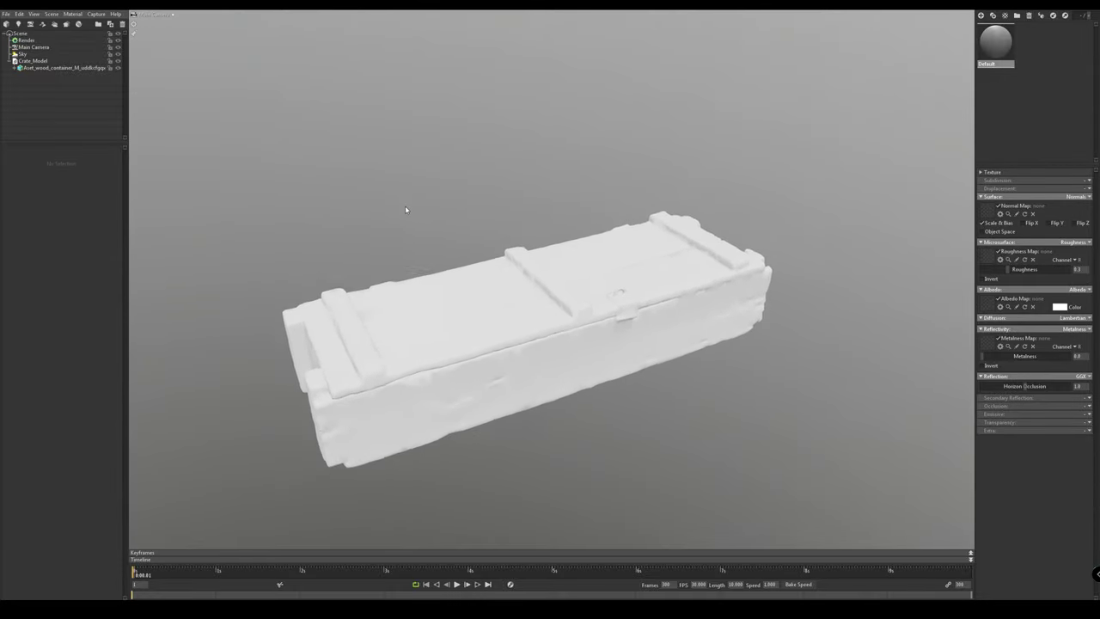
Assign the Gun Grip Wood Box albedo, normal, metalness and roughness maps to the crate's Default material
{"action": "left_click", "coordinate": [35, 55]}
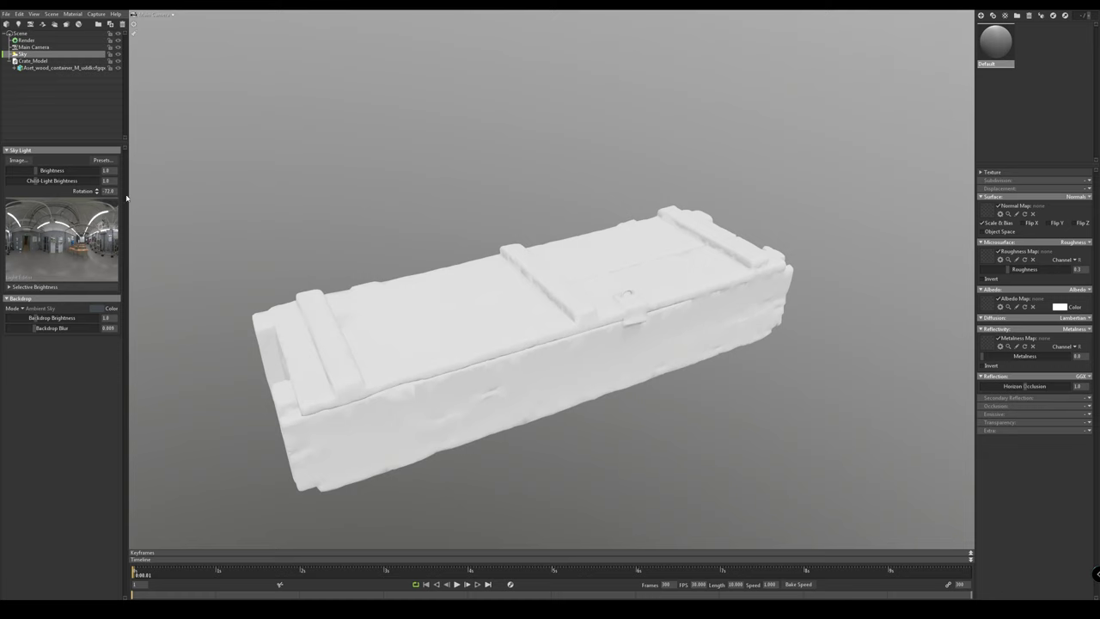
{"action": "left_click", "coordinate": [601, 105]}
{"action": "left_click", "coordinate": [40, 56]}
{"action": "left_click", "coordinate": [995, 47]}
{"action": "left_click_drag", "start_coordinate": [0, 26], "coordinate": [0, 49]}
{"action": "left_click_drag", "start_coordinate": [0, 226], "coordinate": [989, 303]}
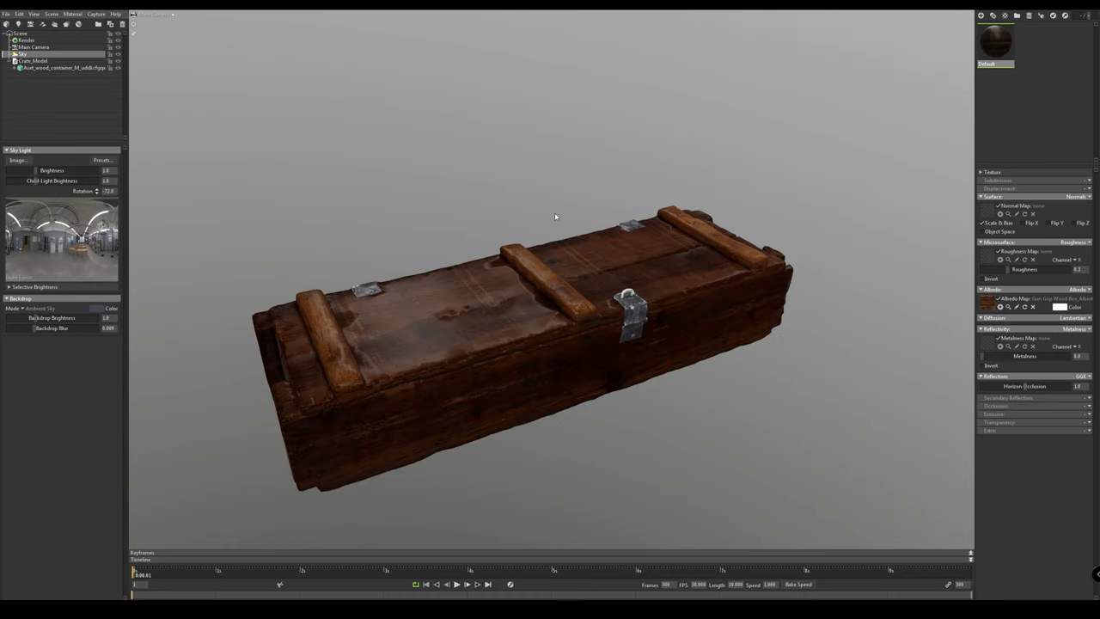
{"action": "mouse_move", "coordinate": [0, 229]}
{"action": "left_mouse_down"}
{"action": "mouse_move", "coordinate": [894, 224]}
{"action": "mouse_move", "coordinate": [984, 211]}
{"action": "left_mouse_up"}
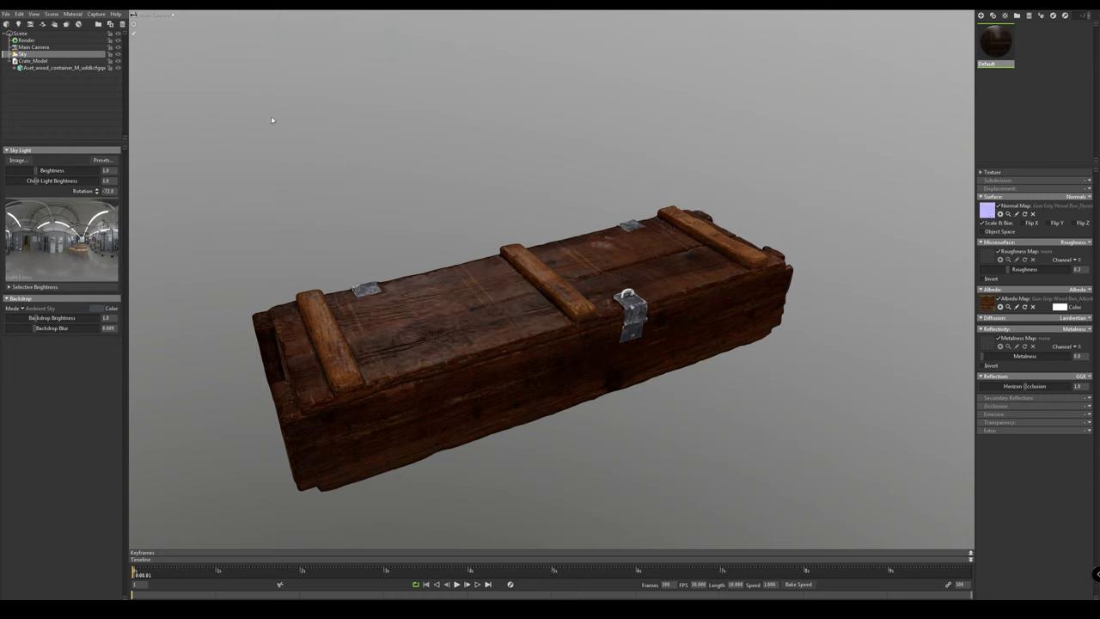
{"action": "left_click_drag", "start_coordinate": [723, 252], "coordinate": [985, 340]}
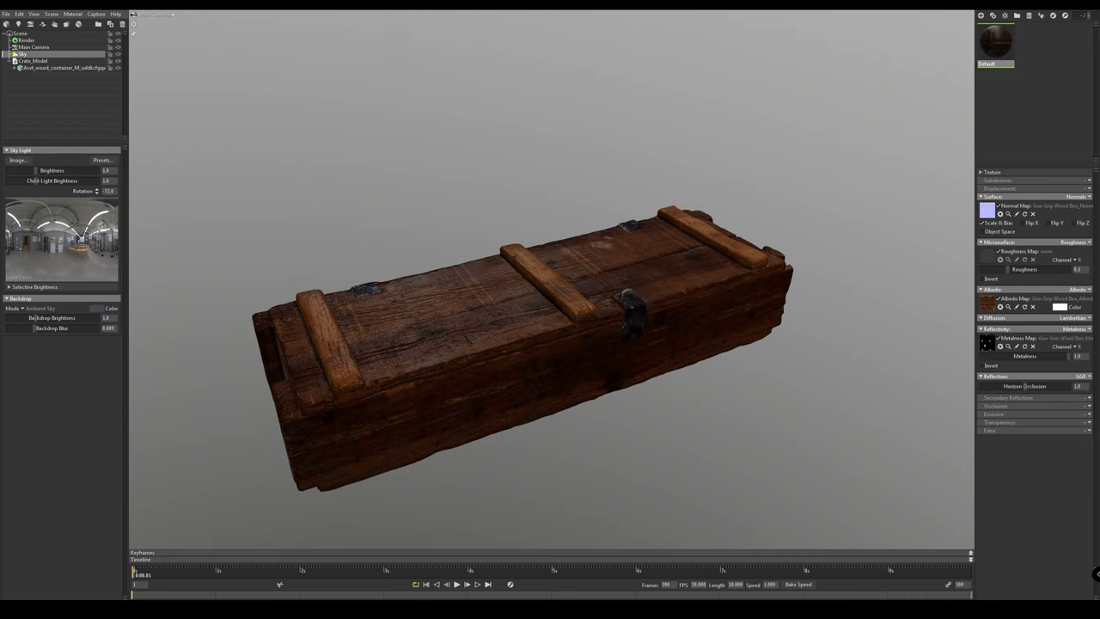
{"action": "mouse_move", "coordinate": [588, 342]}
{"action": "left_mouse_down"}
{"action": "mouse_move", "coordinate": [971, 382]}
{"action": "mouse_move", "coordinate": [994, 276]}
{"action": "mouse_move", "coordinate": [988, 255]}
{"action": "left_mouse_up"}
{"action": "left_click", "coordinate": [503, 162]}
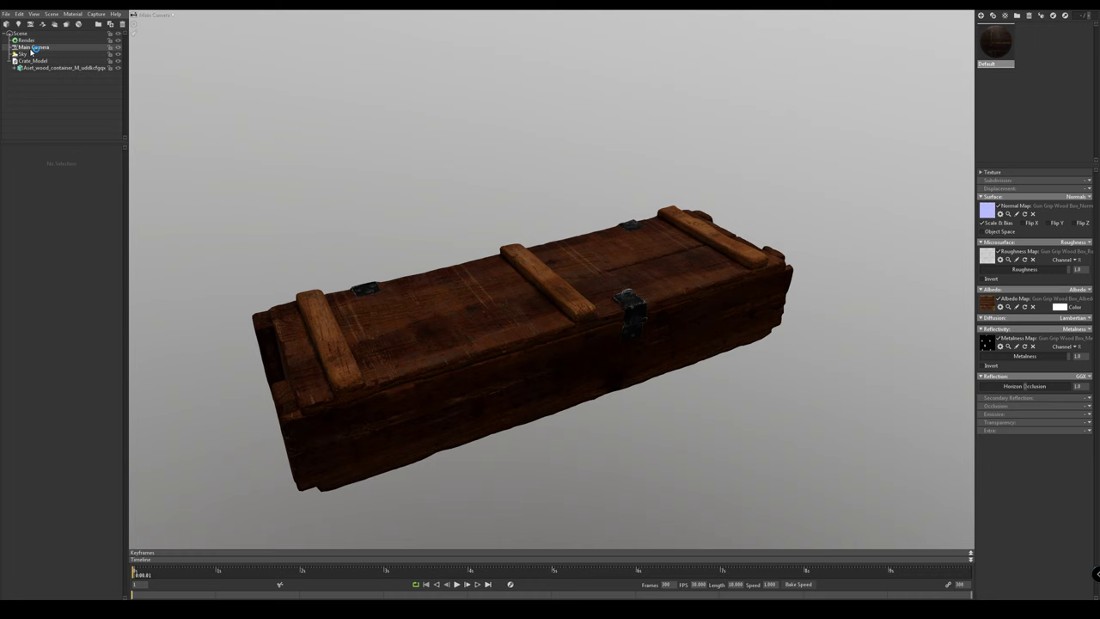
Add a child light on the ceiling lamp near the sky image's upper right and rotate the sky lighting around the crate
{"action": "left_click", "coordinate": [32, 41]}
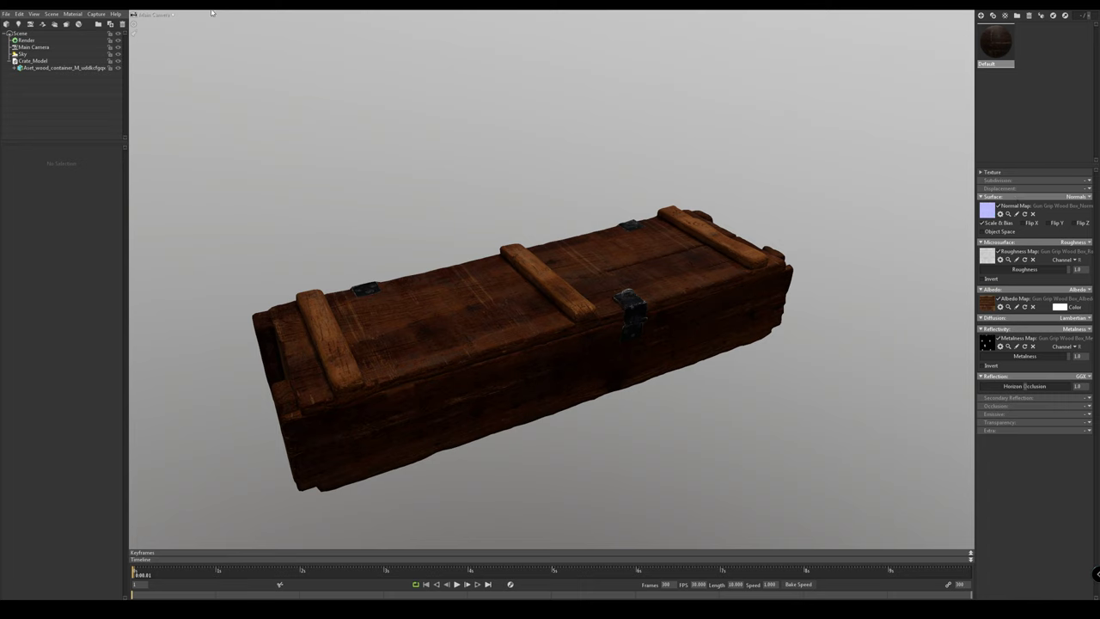
{"action": "left_click", "coordinate": [26, 53]}
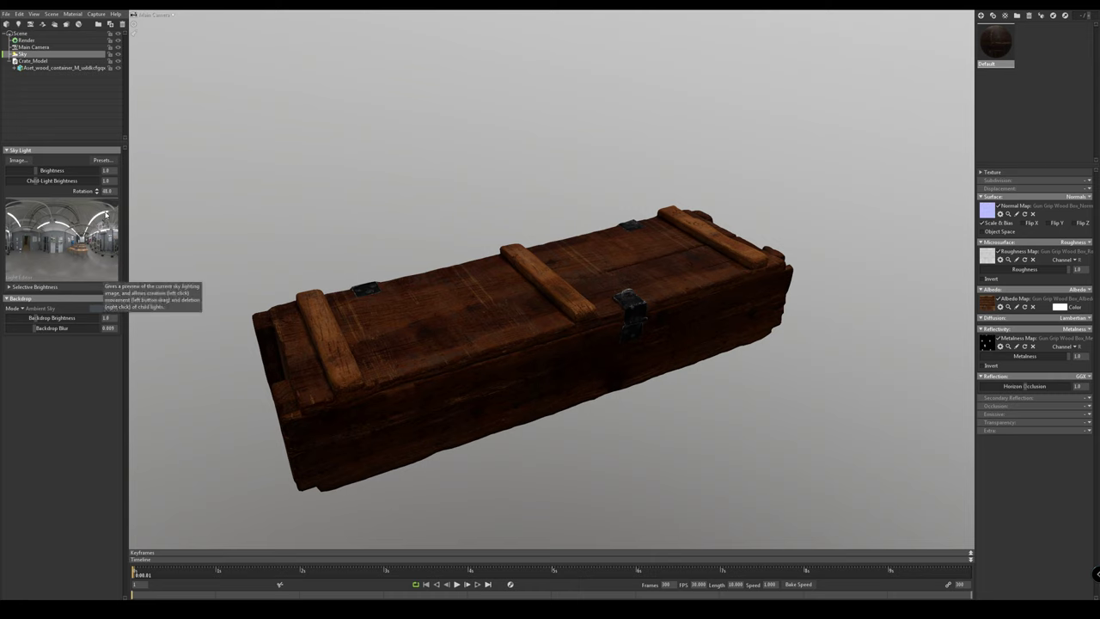
{"action": "left_click", "coordinate": [105, 213]}
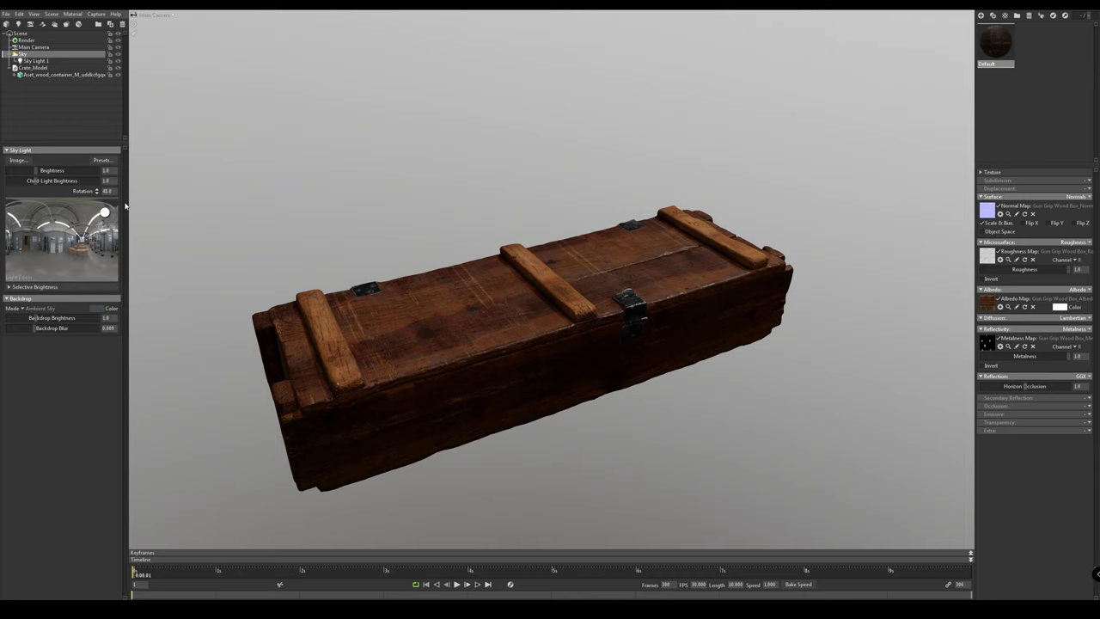
{"action": "mouse_move", "coordinate": [335, 197]}
{"action": "left_mouse_down", "text": "shift"}
{"action": "mouse_move", "coordinate": [271, 240]}
{"action": "mouse_move", "coordinate": [421, 247]}
{"action": "mouse_move", "coordinate": [180, 273]}
{"action": "mouse_move", "coordinate": [428, 260]}
{"action": "mouse_move", "coordinate": [383, 272]}
{"action": "mouse_move", "coordinate": [410, 252]}
{"action": "mouse_move", "coordinate": [383, 258]}
{"action": "mouse_move", "coordinate": [378, 240]}
{"action": "mouse_move", "coordinate": [410, 247]}
{"action": "mouse_move", "coordinate": [391, 255]}
{"action": "mouse_move", "coordinate": [420, 226]}
{"action": "mouse_move", "coordinate": [160, 281]}
{"action": "mouse_move", "coordinate": [119, 226]}
{"action": "left_mouse_up", "text": "shift"}
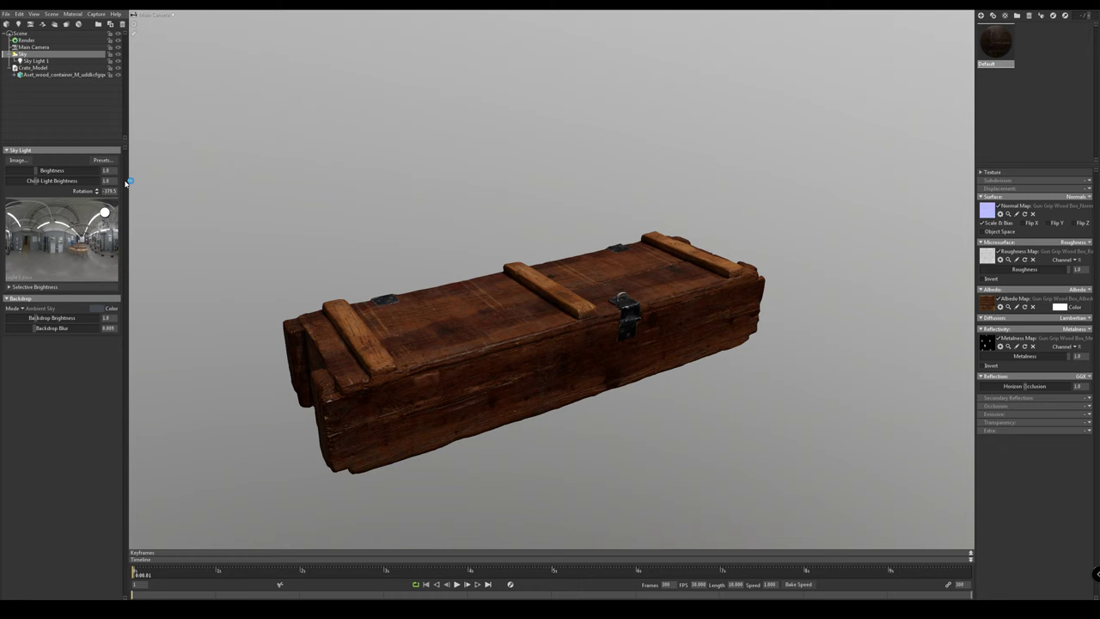
{"action": "left_click", "coordinate": [41, 62]}
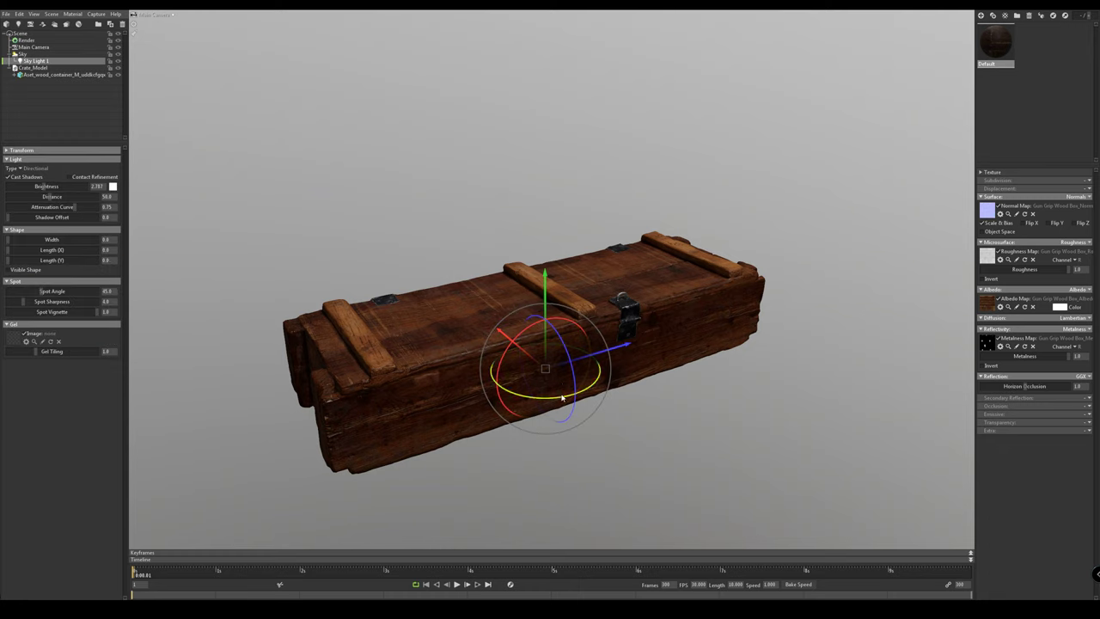
{"action": "mouse_move", "coordinate": [562, 397]}
{"action": "left_mouse_down"}
{"action": "mouse_move", "coordinate": [501, 393]}
{"action": "mouse_move", "coordinate": [453, 323]}
{"action": "mouse_move", "coordinate": [265, 139]}
{"action": "left_mouse_up"}
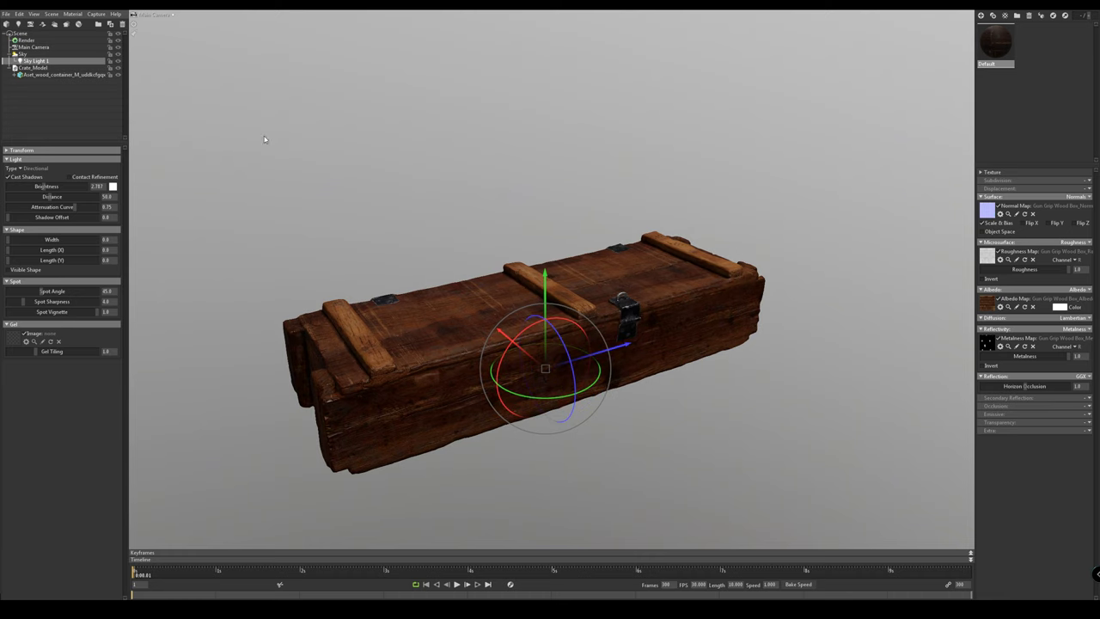
Add two more child lights to the sky, one on its upper-left ceiling lamp and one on the orange object
{"action": "left_click", "coordinate": [26, 55]}
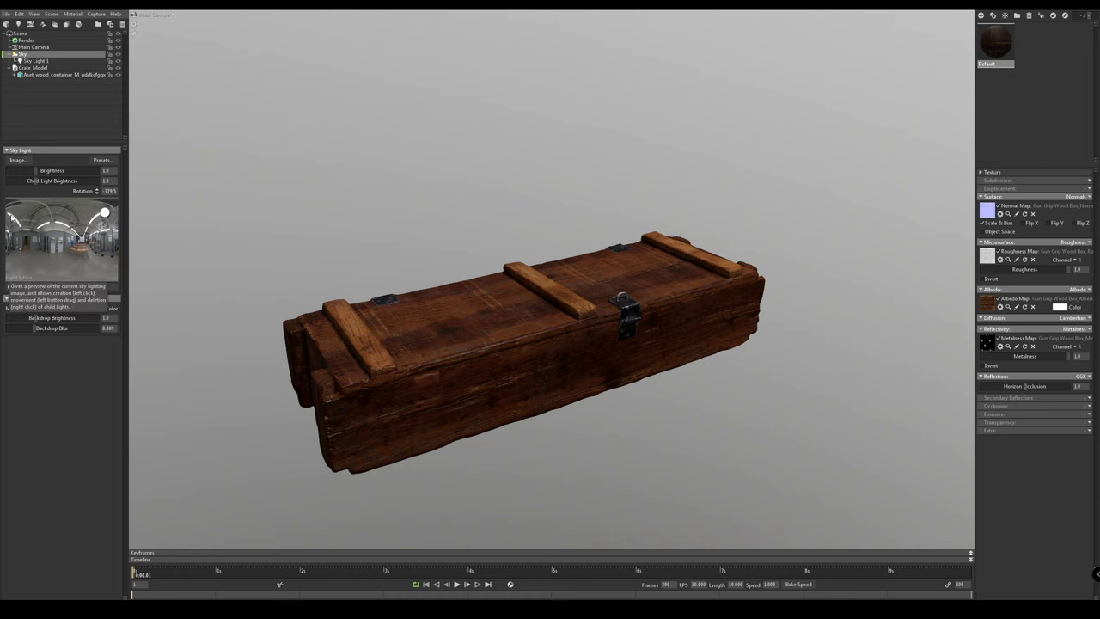
{"action": "left_click", "coordinate": [11, 216]}
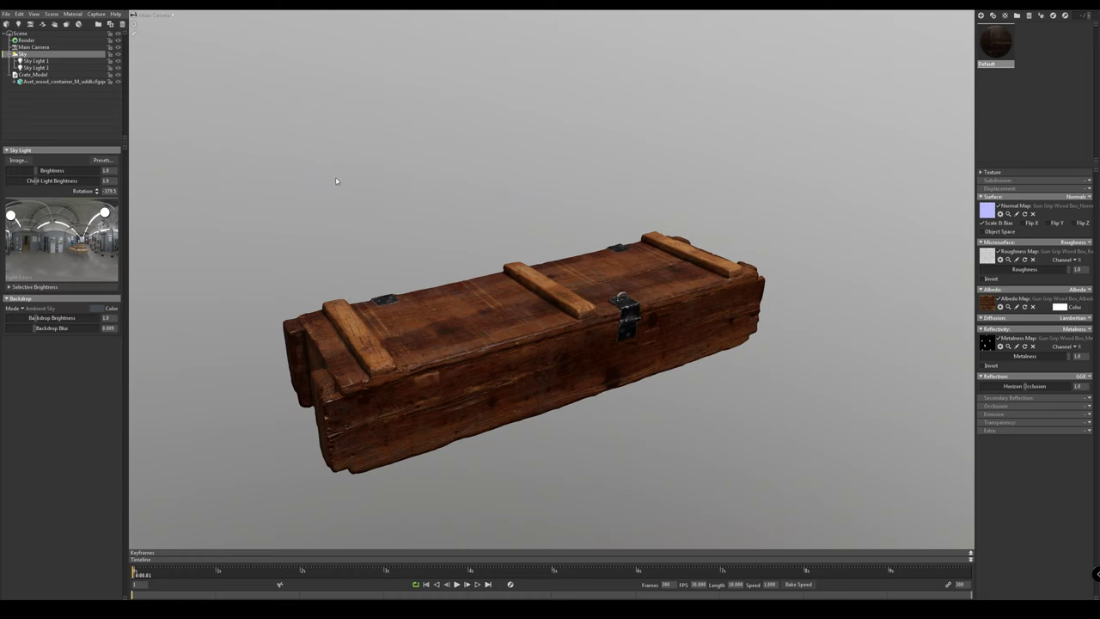
{"action": "left_click_drag", "start_coordinate": [336, 181], "coordinate": [320, 158]}
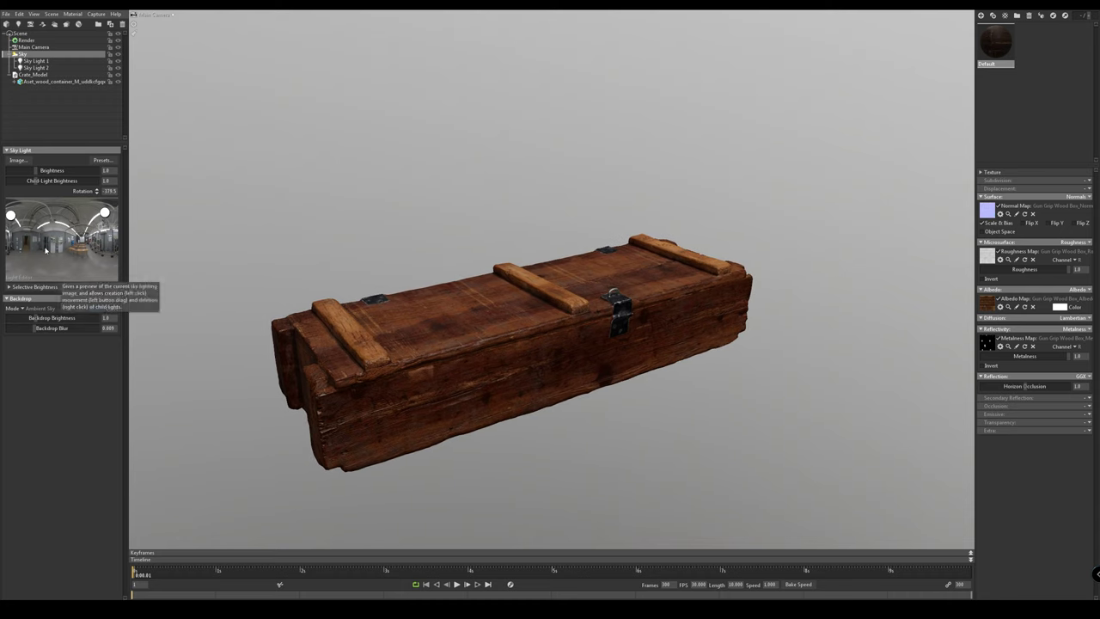
{"action": "left_click", "coordinate": [81, 252]}
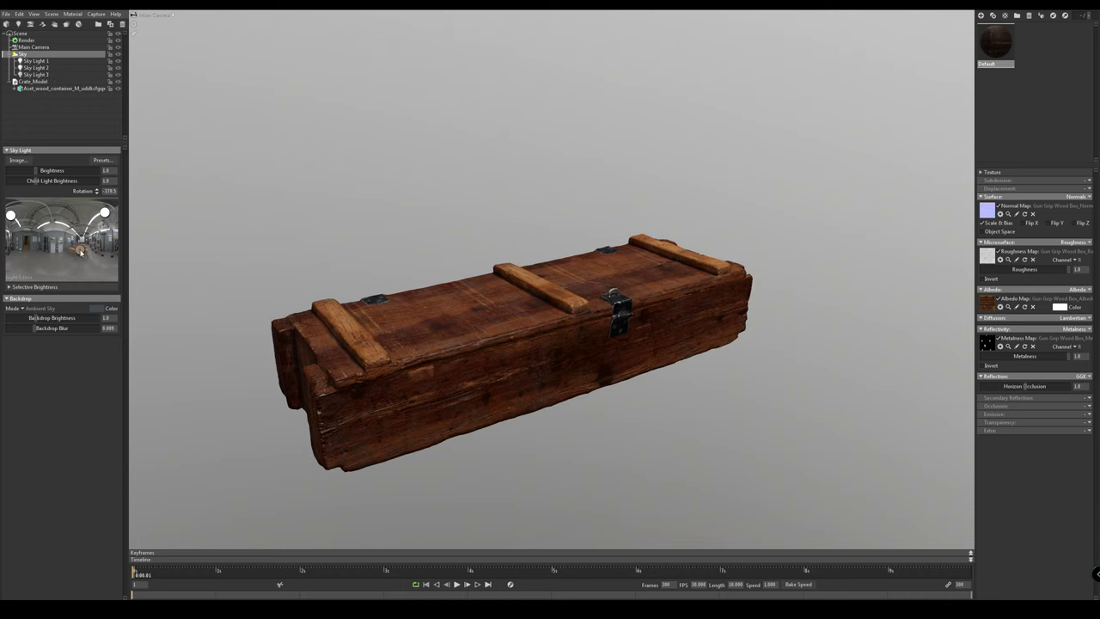
{"action": "left_click_drag", "start_coordinate": [274, 202], "coordinate": [338, 172]}
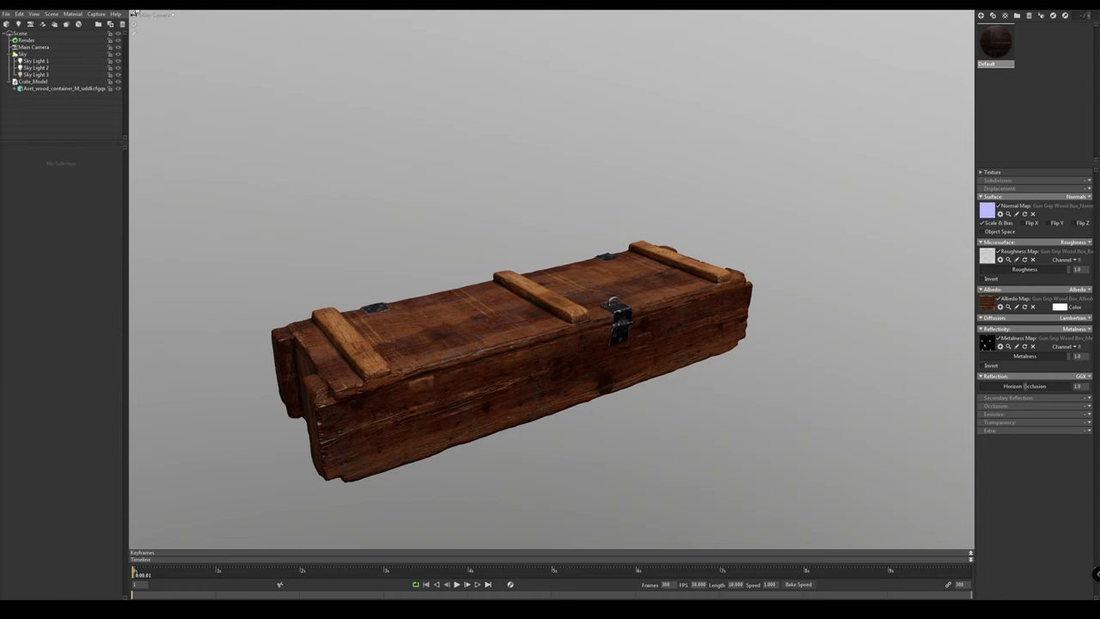
{"action": "left_click", "coordinate": [23, 54]}
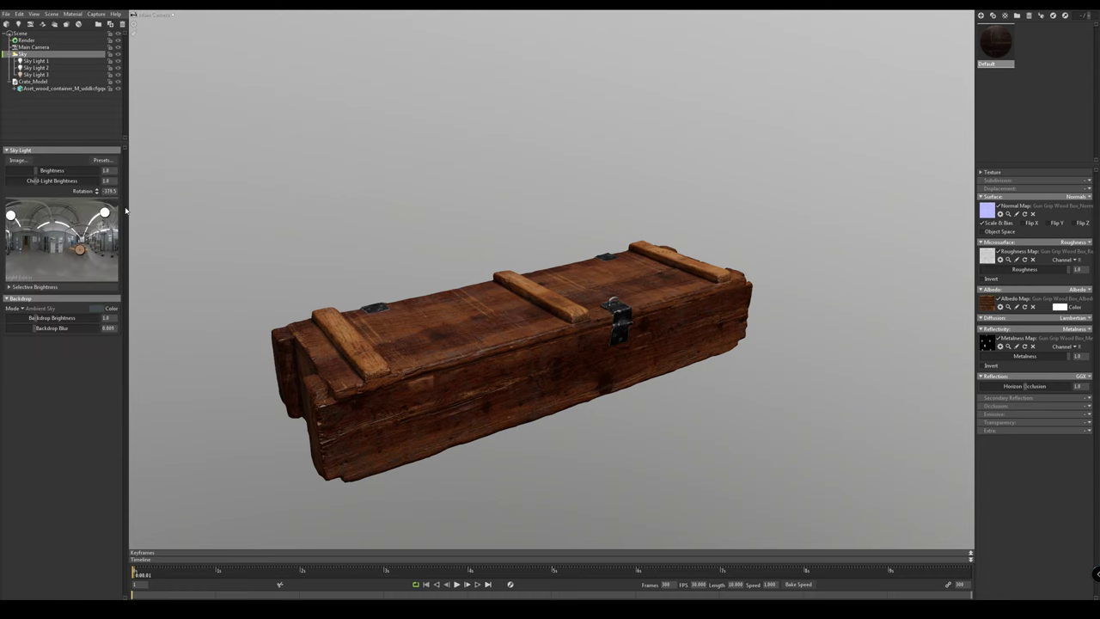
Enable contact refinement on Sky Light 1 and rename the light Key Light
{"action": "mouse_move", "coordinate": [371, 221]}
{"action": "left_mouse_down"}
{"action": "mouse_move", "coordinate": [420, 224]}
{"action": "mouse_move", "coordinate": [386, 218]}
{"action": "left_mouse_up"}
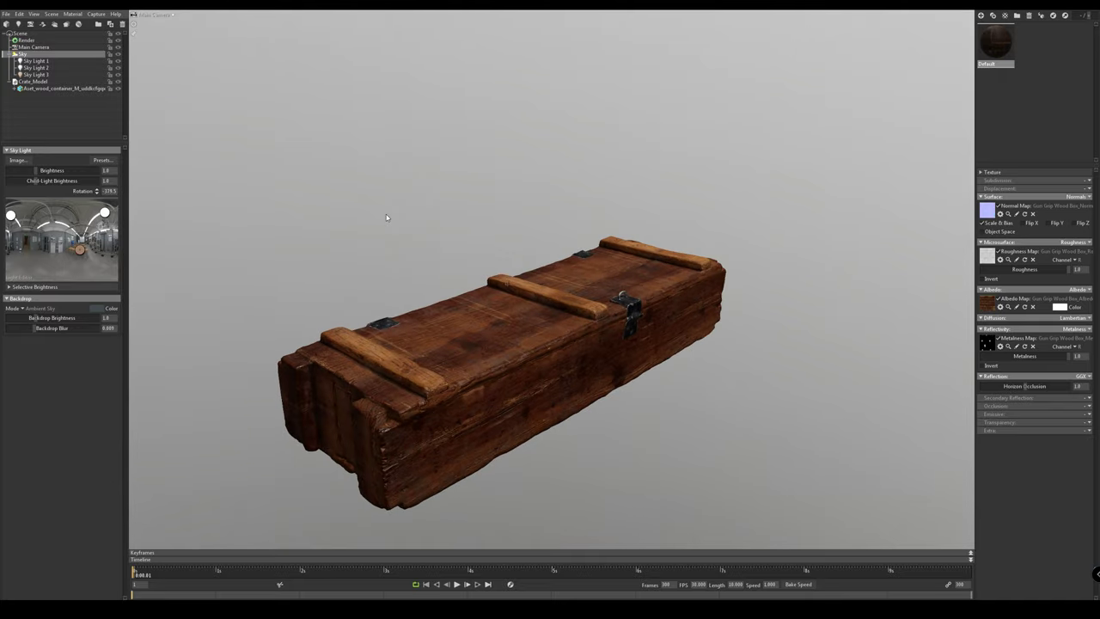
{"action": "left_click", "coordinate": [36, 61]}
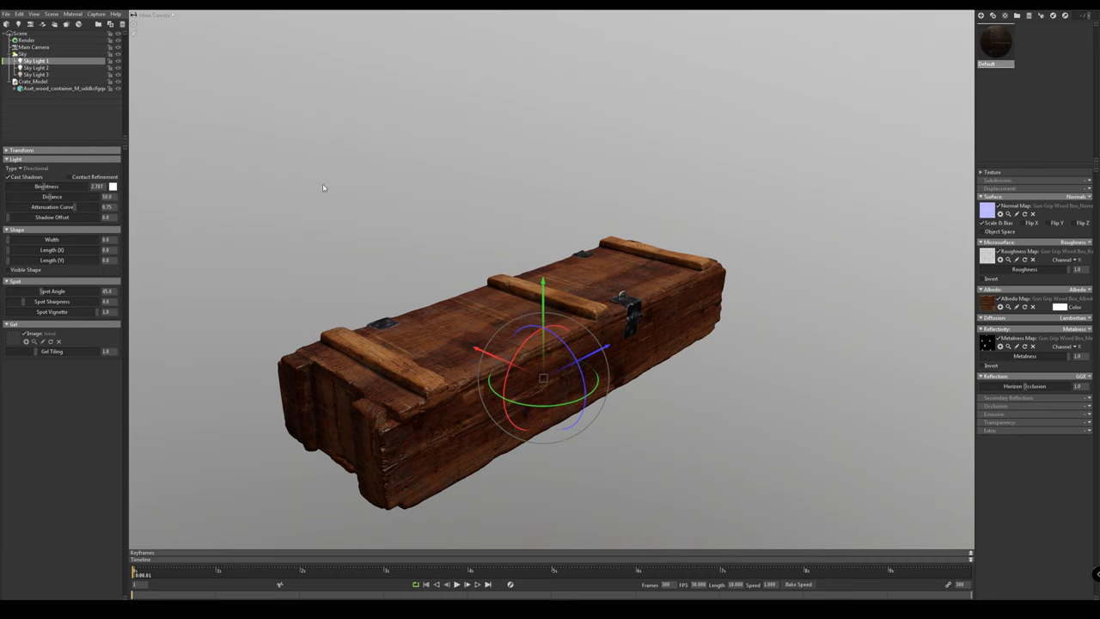
{"action": "left_click_drag", "start_coordinate": [432, 212], "coordinate": [380, 210]}
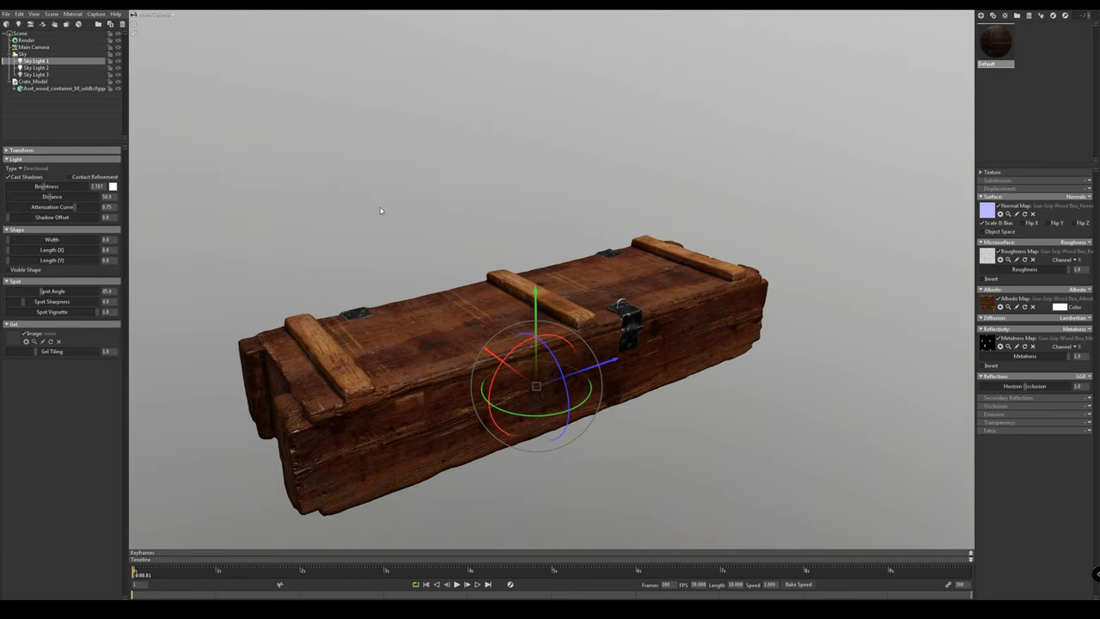
{"action": "left_click", "coordinate": [74, 178]}
{"action": "double_click", "coordinate": [38, 62]}
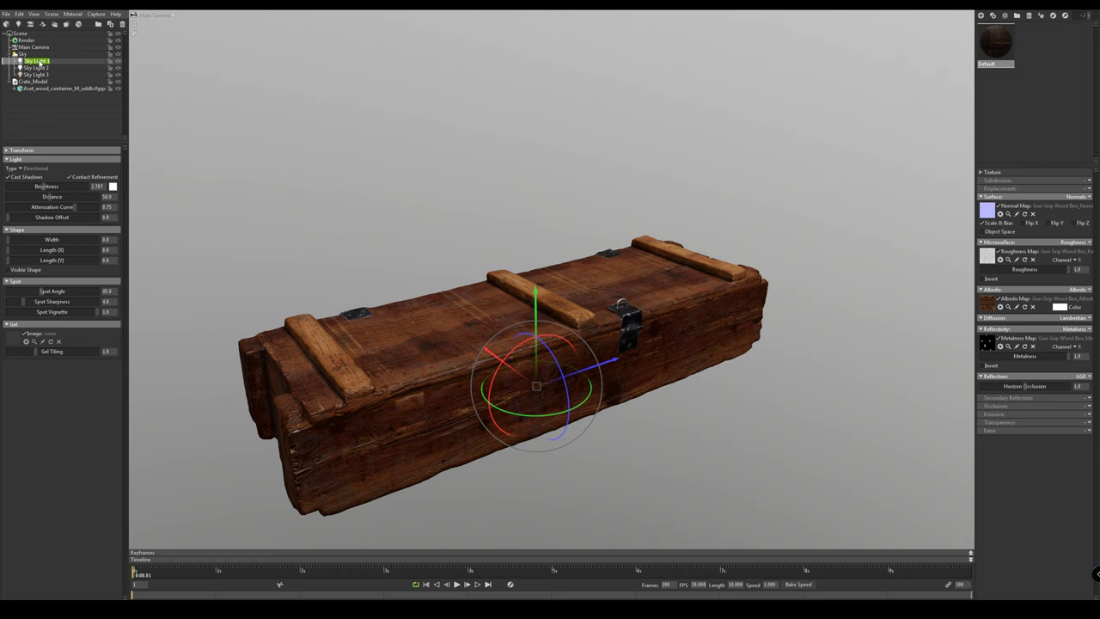
{"action": "type", "text": "Key Light"}
{"action": "key", "text": "Return"}
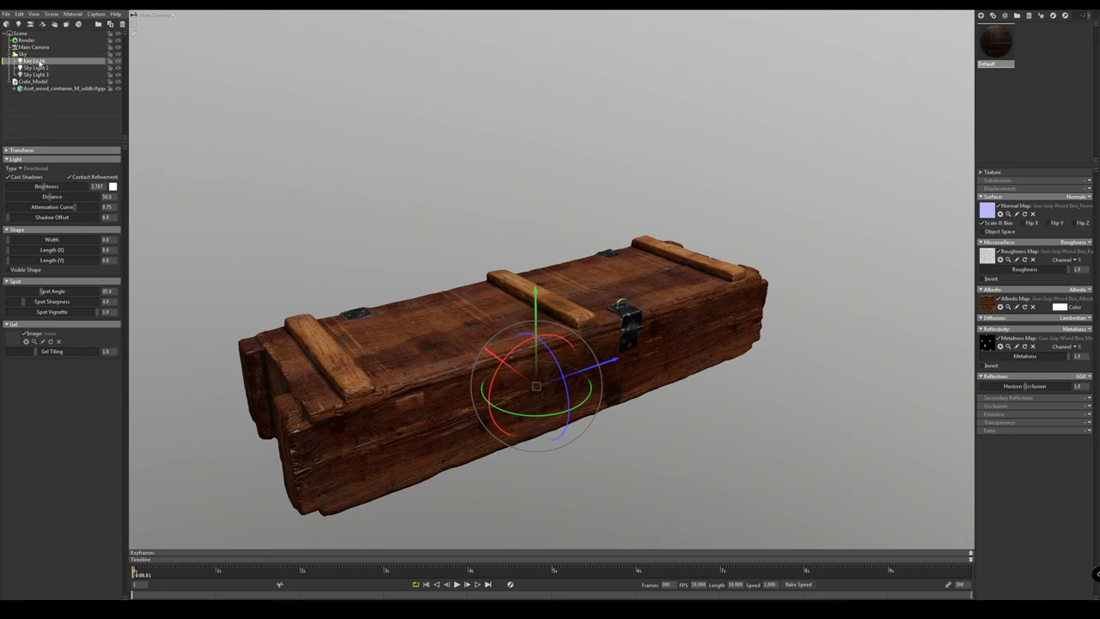
Rename Sky Light 2 as Rim Light and Sky Light 3 as Fill Light
{"action": "double_click", "coordinate": [36, 68]}
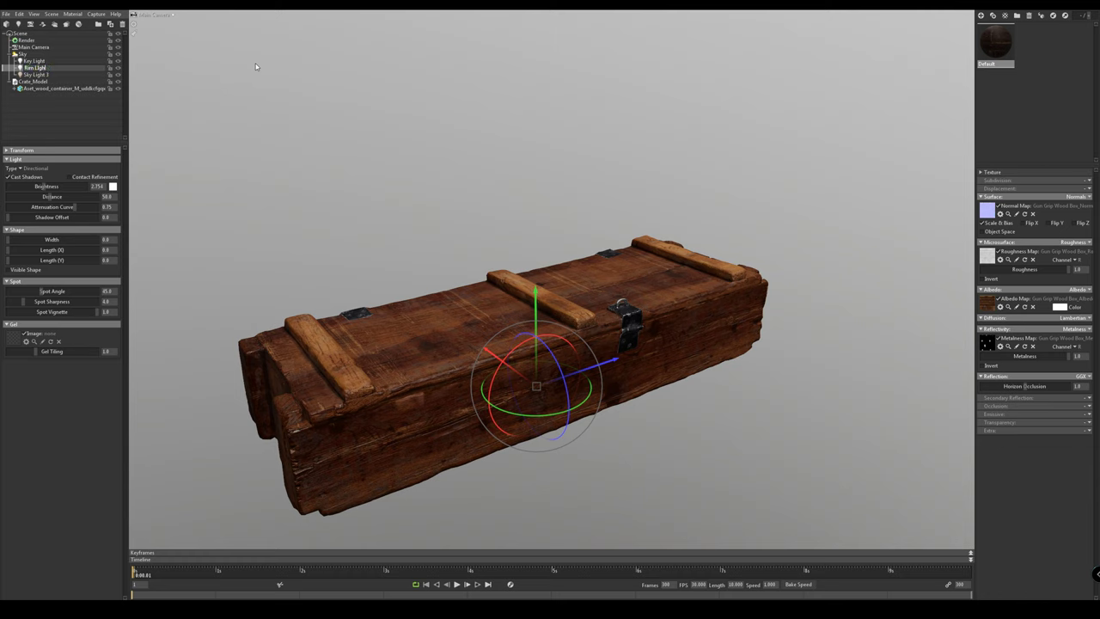
{"action": "key", "text": "Return"}
{"action": "double_click", "coordinate": [36, 75]}
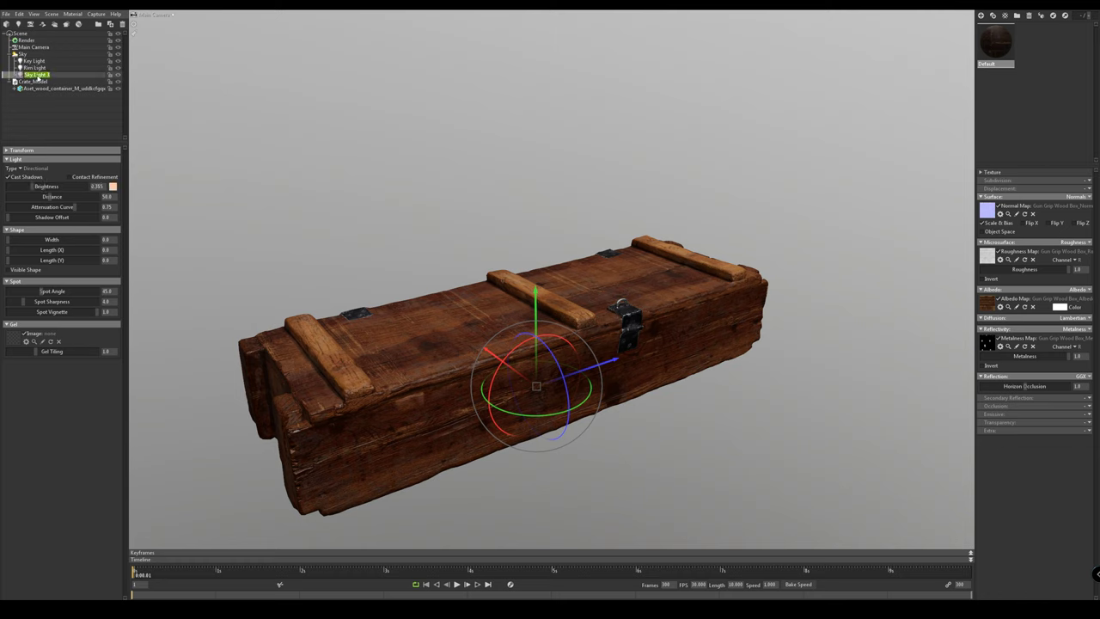
{"action": "type", "text": "Fill Light"}
{"action": "key", "text": "Return"}
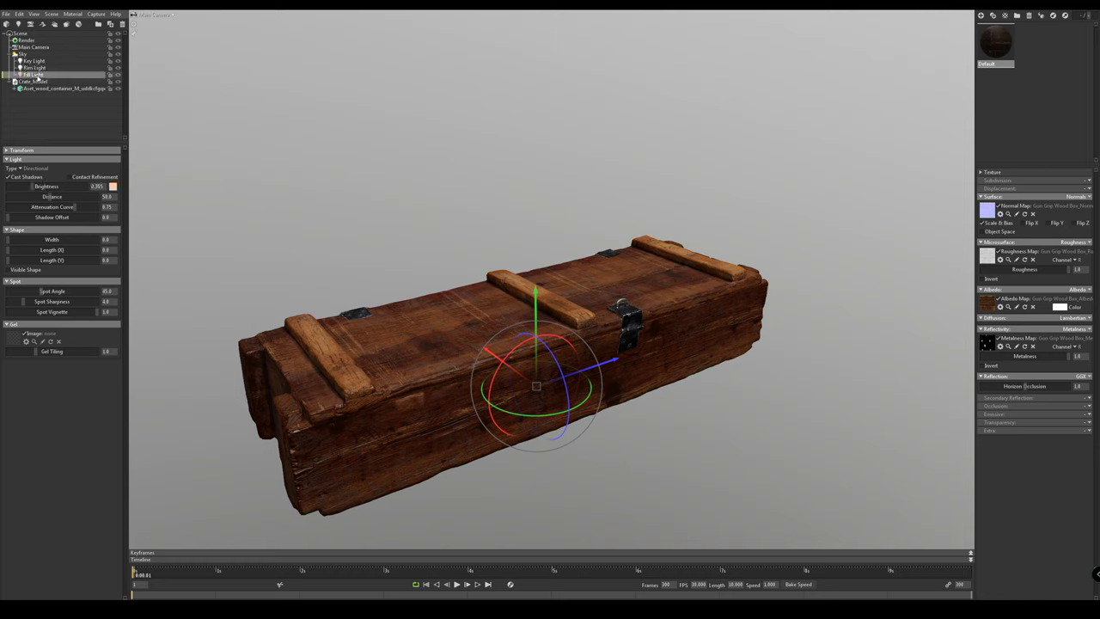
Set the Key Light's brightness to about 3.4 and rotate the sky lighting around the crate to judge it
{"action": "scroll", "coordinate": [344, 128], "scroll_direction": "down", "scroll_amount": 2}
{"action": "left_click", "coordinate": [293, 172]}
{"action": "left_click_drag", "start_coordinate": [292, 172], "coordinate": [323, 255]}
{"action": "scroll", "coordinate": [298, 222], "scroll_direction": "up", "scroll_amount": 2}
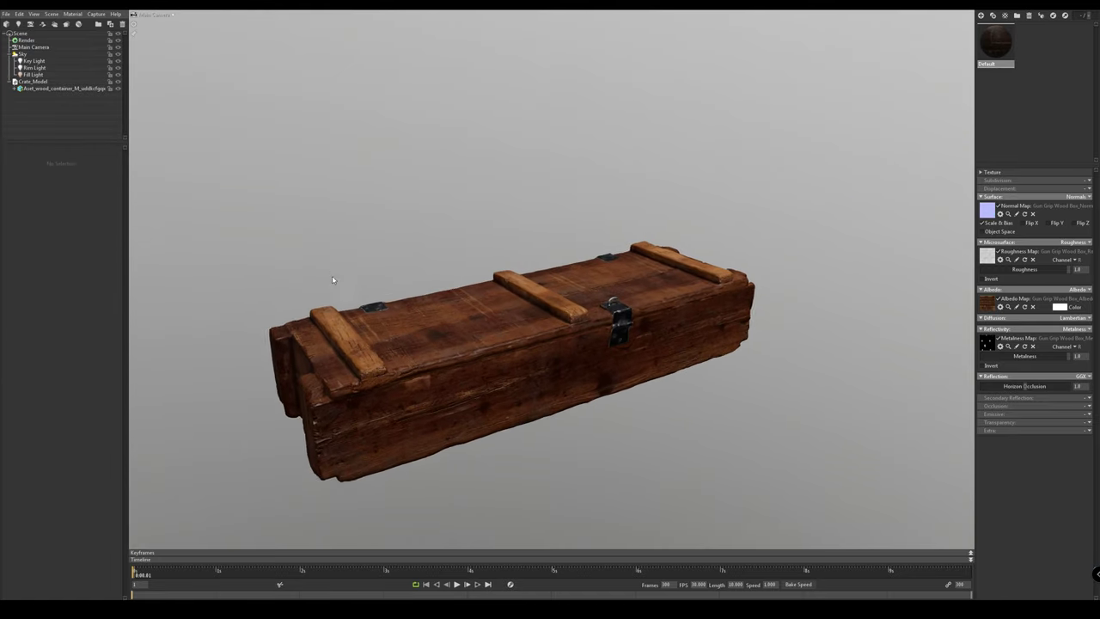
{"action": "left_click", "coordinate": [47, 61]}
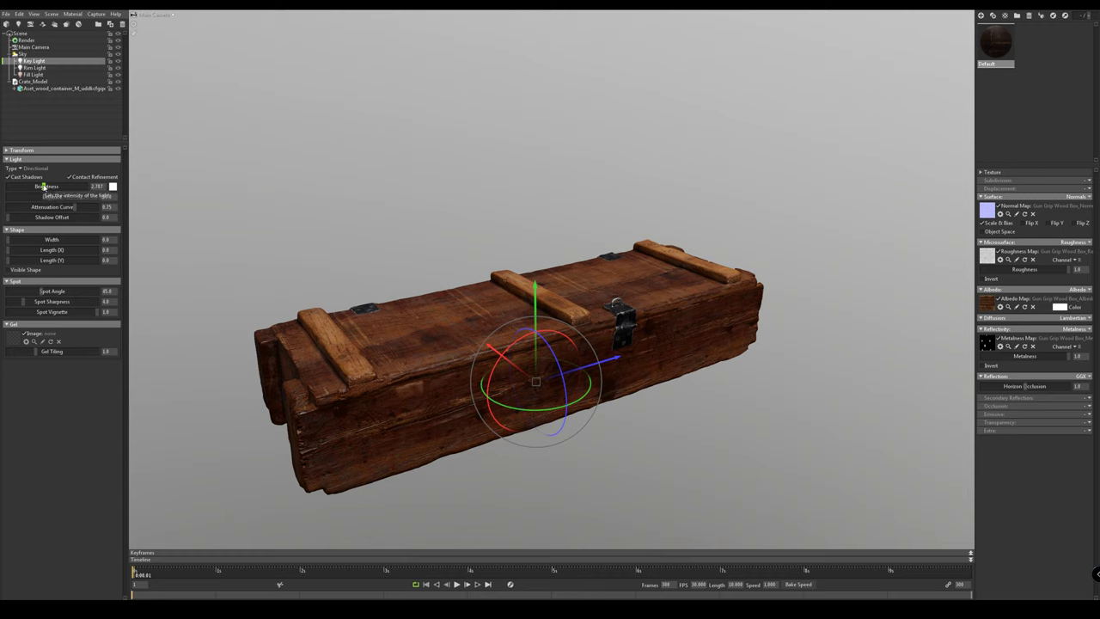
{"action": "left_click_drag", "start_coordinate": [49, 186], "coordinate": [50, 187]}
{"action": "mouse_move", "coordinate": [487, 218]}
{"action": "right_mouse_down", "text": "shift"}
{"action": "mouse_move", "coordinate": [221, 241]}
{"action": "mouse_move", "coordinate": [280, 234]}
{"action": "right_mouse_up", "text": "shift"}
{"action": "left_click_drag", "start_coordinate": [280, 236], "coordinate": [287, 238], "text": "shift"}
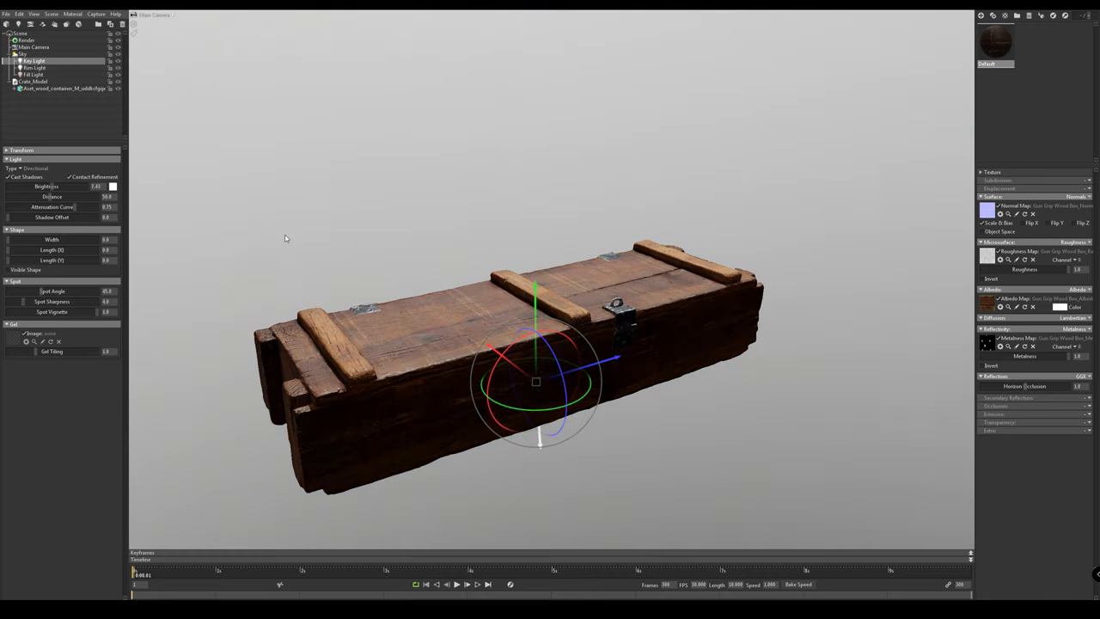
{"action": "left_click_drag", "start_coordinate": [49, 186], "coordinate": [45, 187]}
{"action": "right_click_drag", "start_coordinate": [526, 222], "coordinate": [507, 230], "text": "shift"}
{"action": "mouse_move", "coordinate": [508, 231]}
{"action": "left_mouse_down", "text": "shift"}
{"action": "mouse_move", "coordinate": [344, 248]}
{"action": "mouse_move", "coordinate": [386, 249]}
{"action": "left_mouse_up", "text": "shift"}
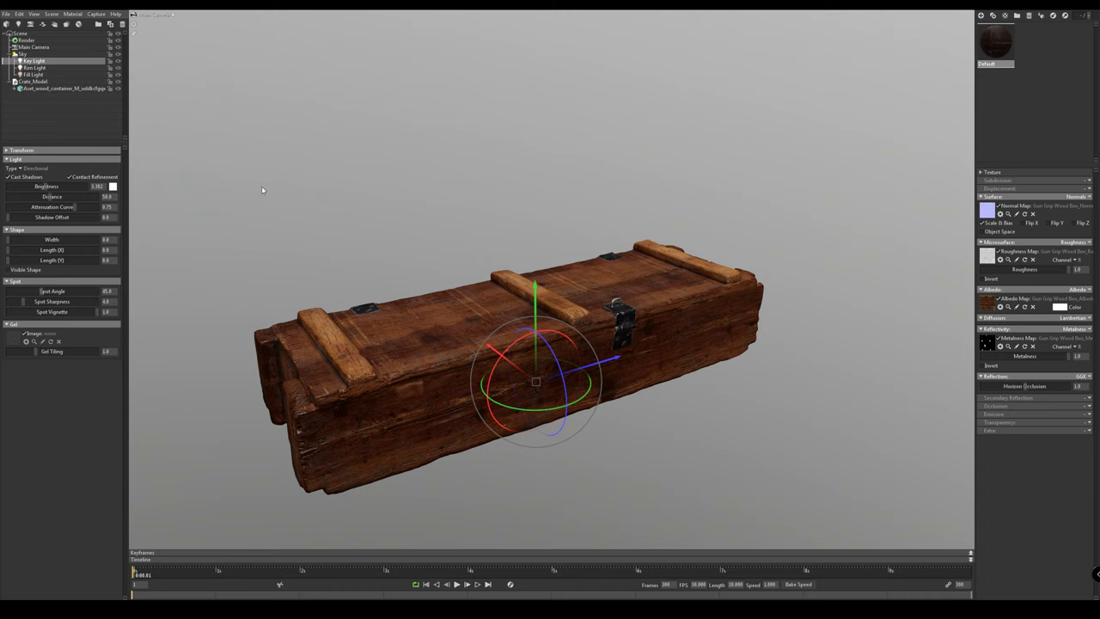
Rotate the Key Light so it rakes across the crate's front face and picks out the metal latch
{"action": "mouse_move", "coordinate": [555, 352]}
{"action": "left_mouse_down"}
{"action": "mouse_move", "coordinate": [567, 404]}
{"action": "mouse_move", "coordinate": [553, 346]}
{"action": "left_mouse_up"}
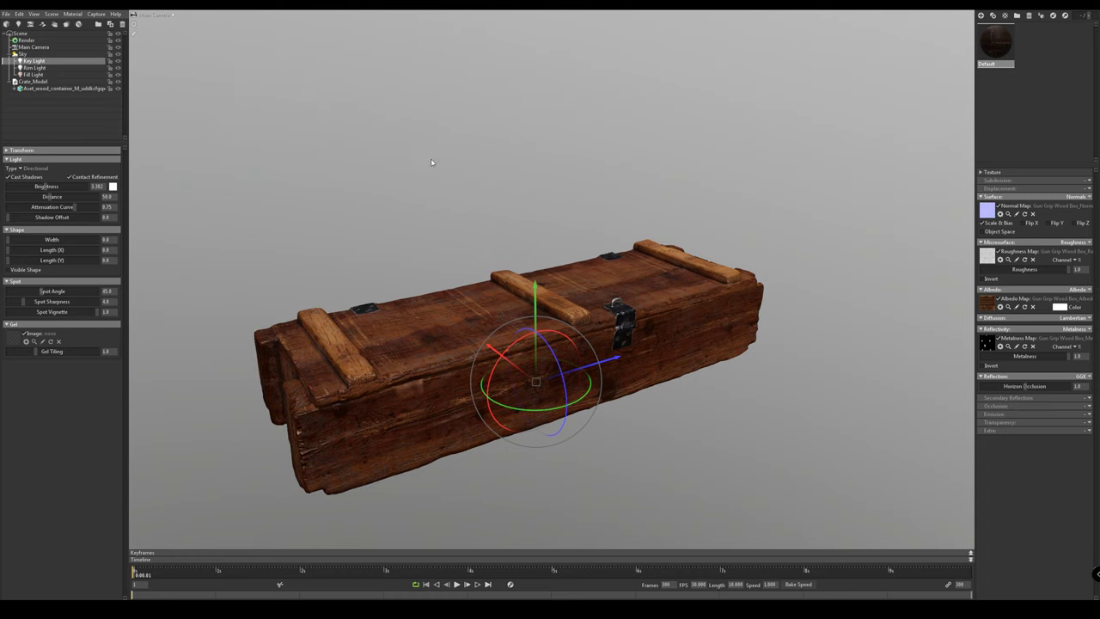
{"action": "left_click_drag", "start_coordinate": [432, 162], "coordinate": [403, 225]}
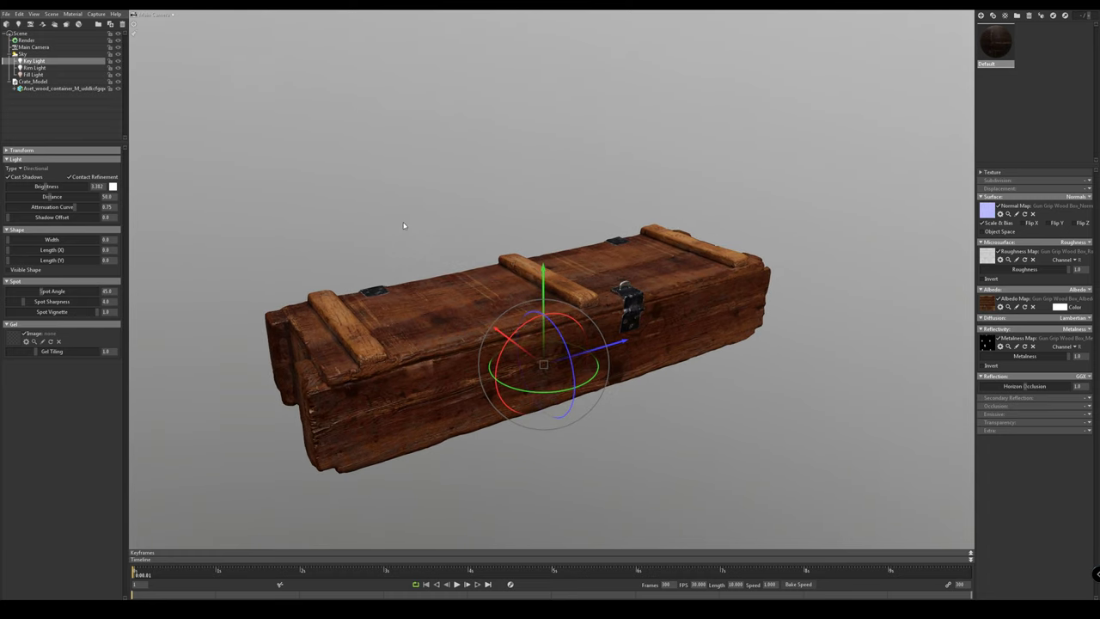
{"action": "key", "text": "shift"}
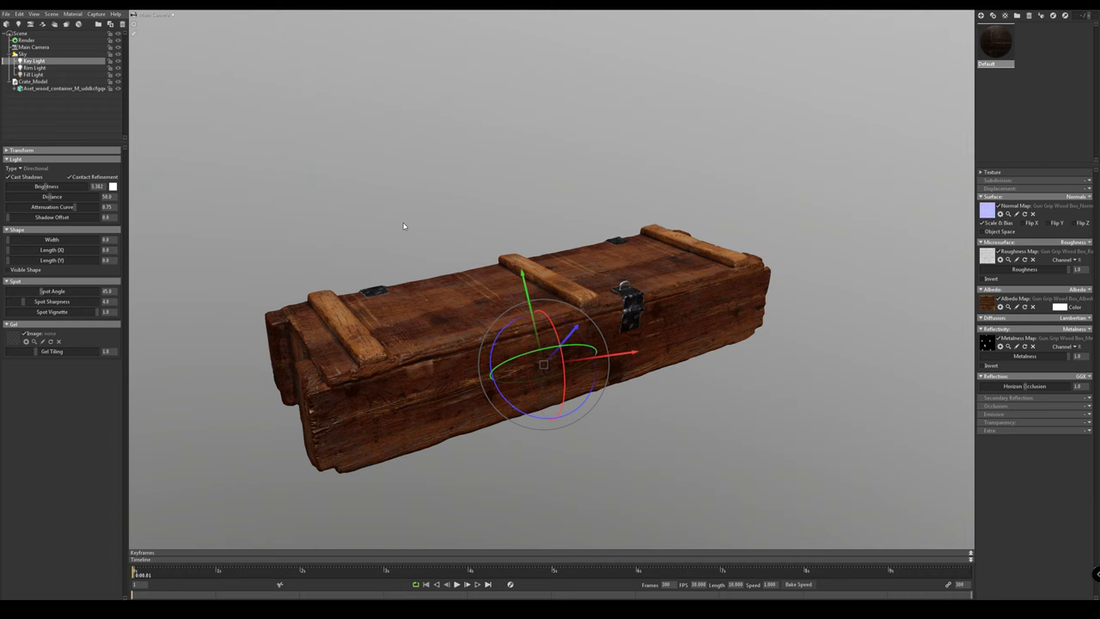
{"action": "key", "text": "shift"}
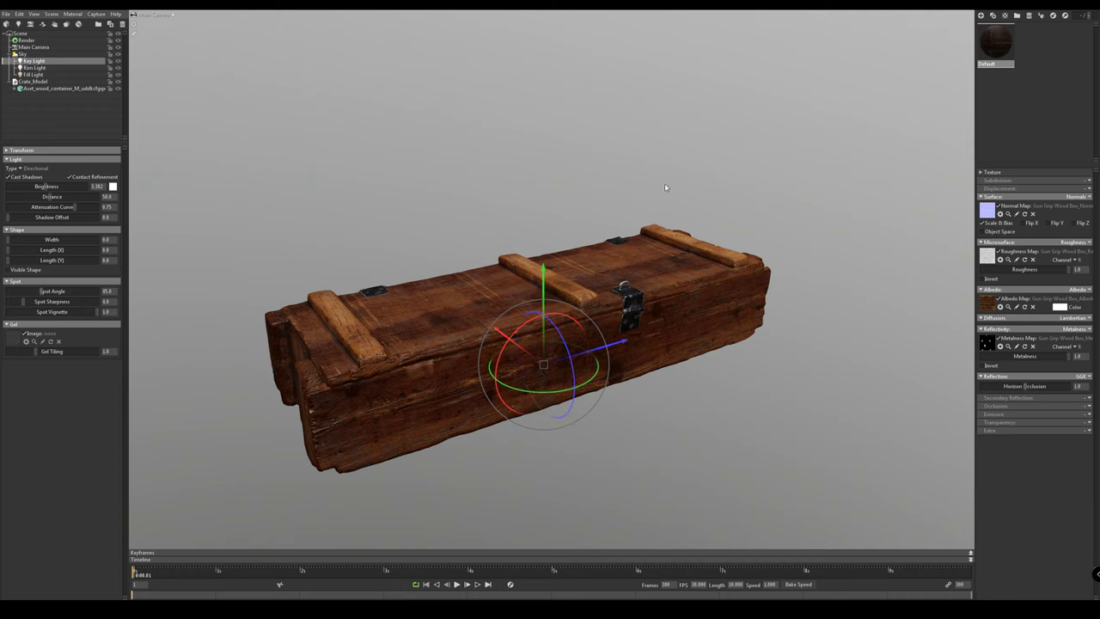
{"action": "left_click_drag", "start_coordinate": [439, 293], "coordinate": [506, 279]}
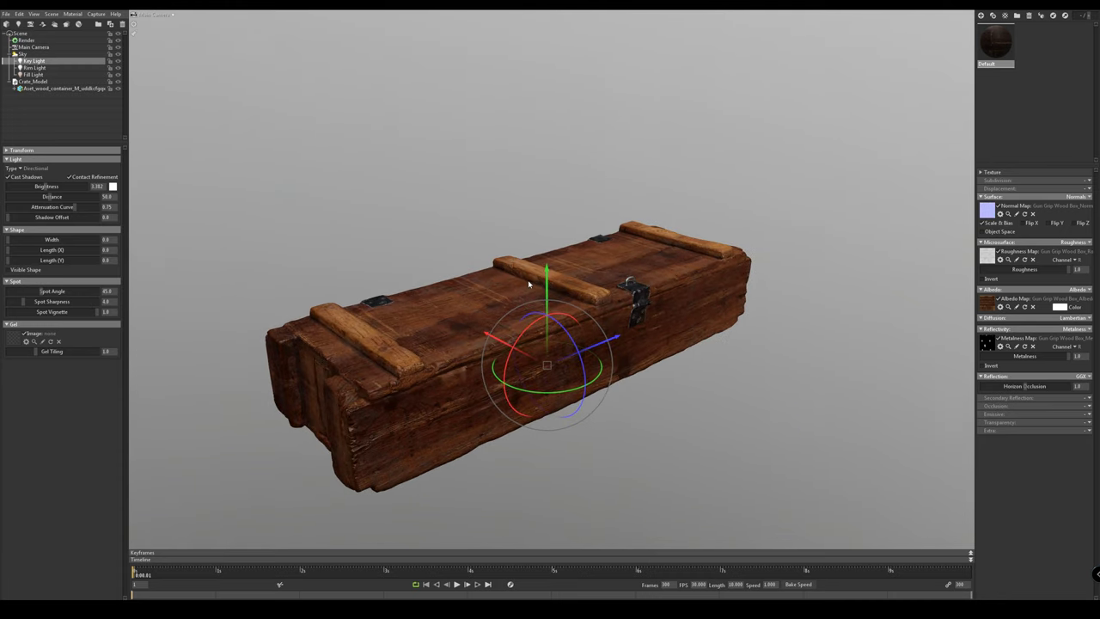
{"action": "mouse_move", "coordinate": [562, 329]}
{"action": "left_mouse_down"}
{"action": "mouse_move", "coordinate": [579, 362]}
{"action": "mouse_move", "coordinate": [562, 329]}
{"action": "left_mouse_up"}
{"action": "left_click_drag", "start_coordinate": [464, 258], "coordinate": [425, 289]}
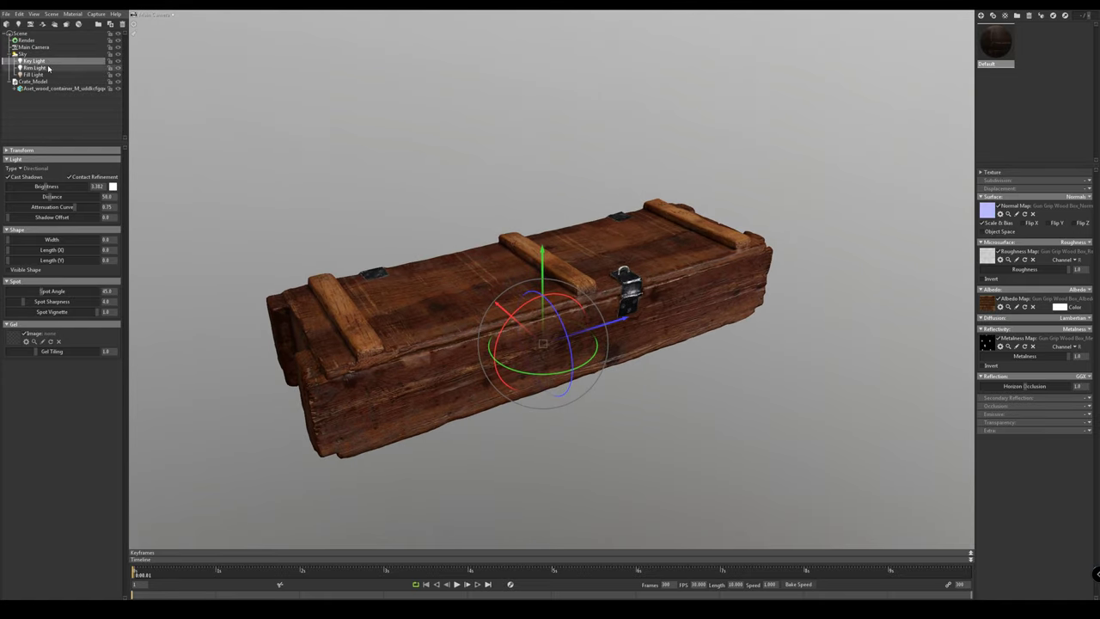
Enable contact refinement on the Rim Light, aim it at the crate's lid and set its brightness to about 5.6
{"action": "left_click", "coordinate": [94, 67]}
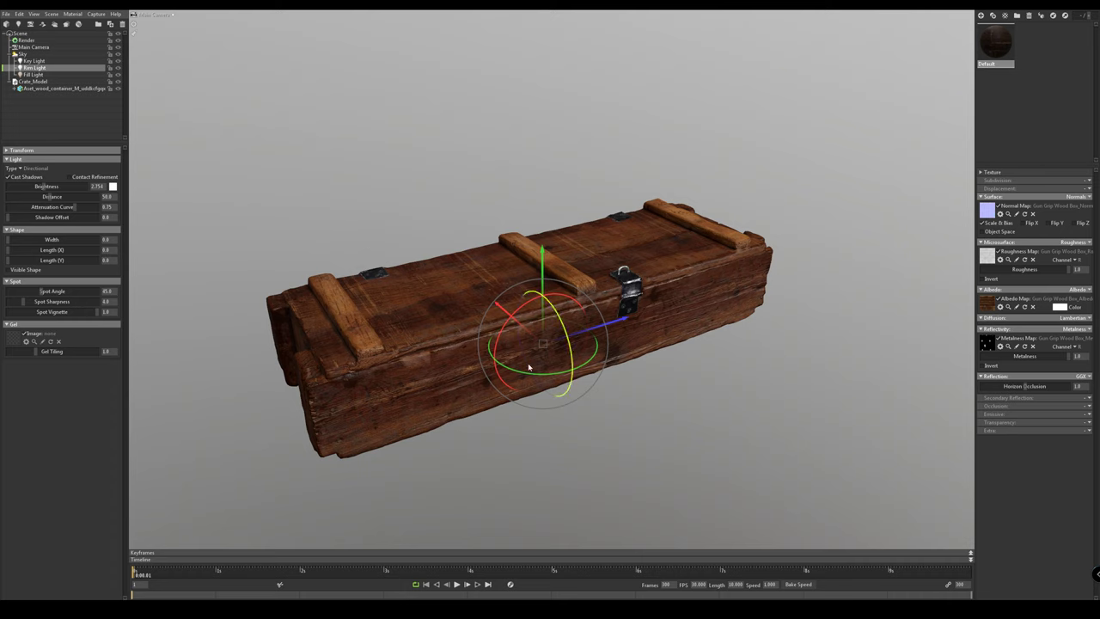
{"action": "left_click_drag", "start_coordinate": [527, 369], "coordinate": [487, 288]}
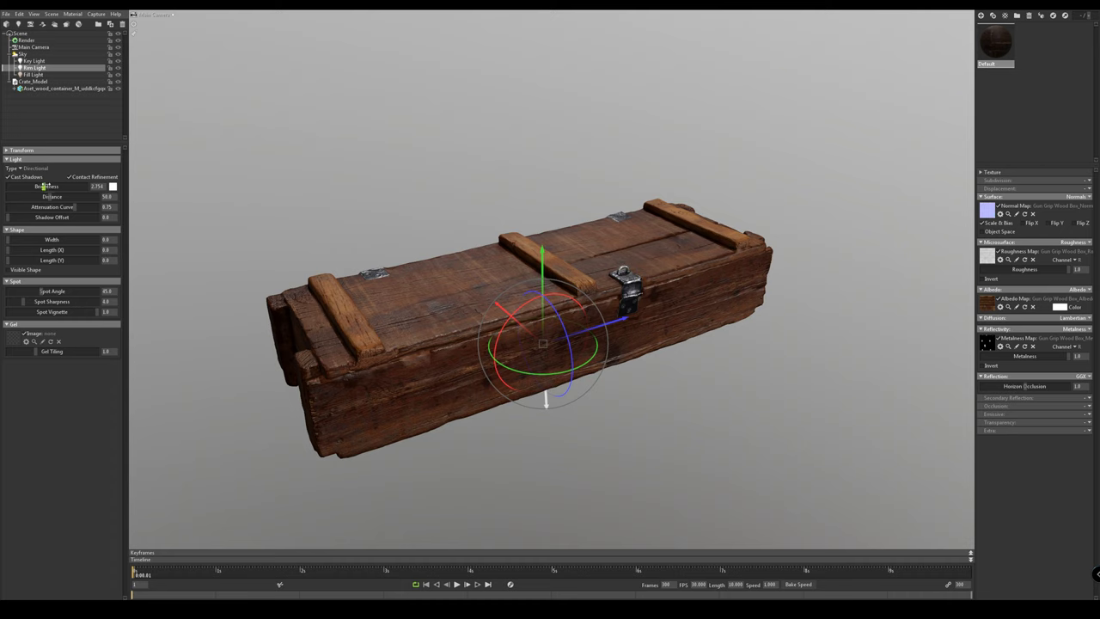
{"action": "left_click_drag", "start_coordinate": [48, 186], "coordinate": [52, 186]}
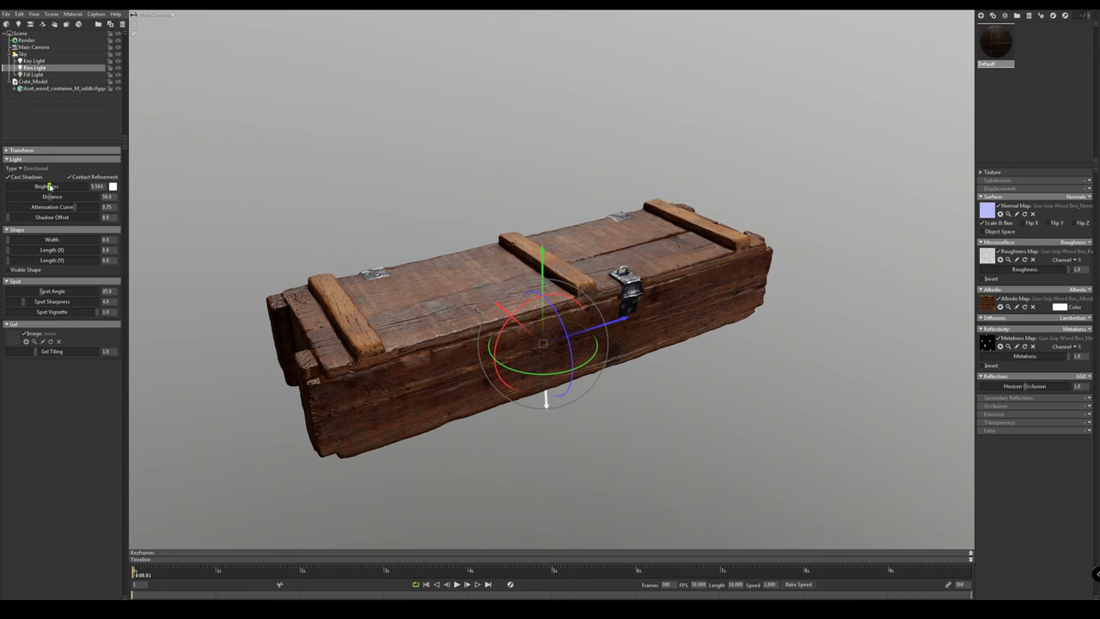
Rotate the Rim Light so it grazes the crate's lid from behind, with the strongest highlights on the near-end planks and hinge
{"action": "left_click_drag", "start_coordinate": [555, 317], "coordinate": [527, 292]}
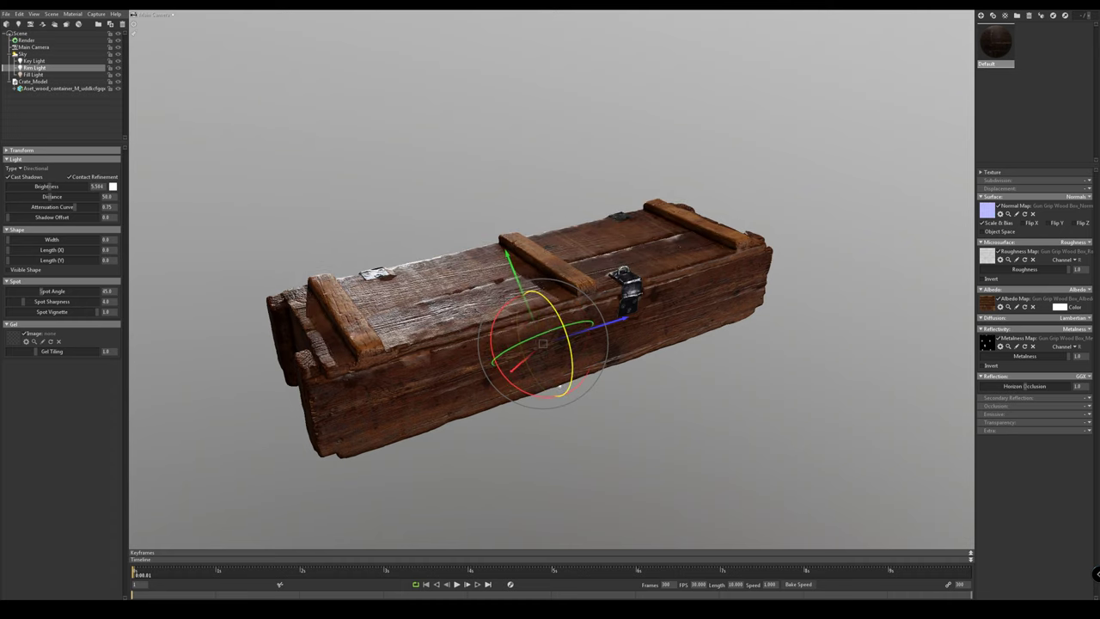
{"action": "left_click_drag", "start_coordinate": [560, 389], "coordinate": [555, 395]}
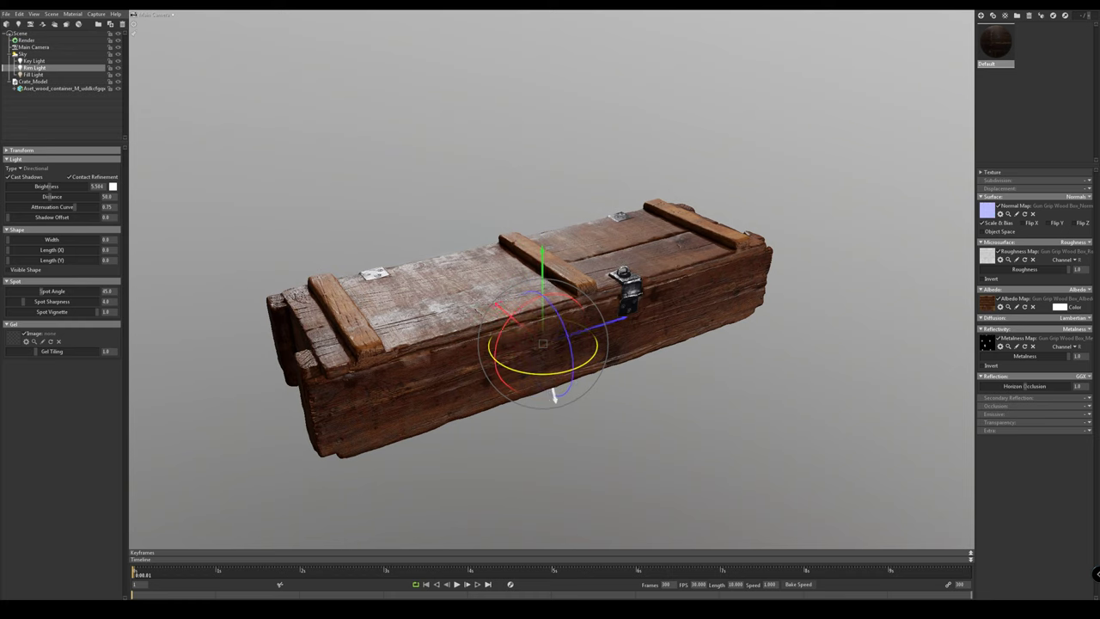
{"action": "left_click_drag", "start_coordinate": [526, 327], "coordinate": [519, 329]}
{"action": "left_click_drag", "start_coordinate": [430, 241], "coordinate": [372, 287]}
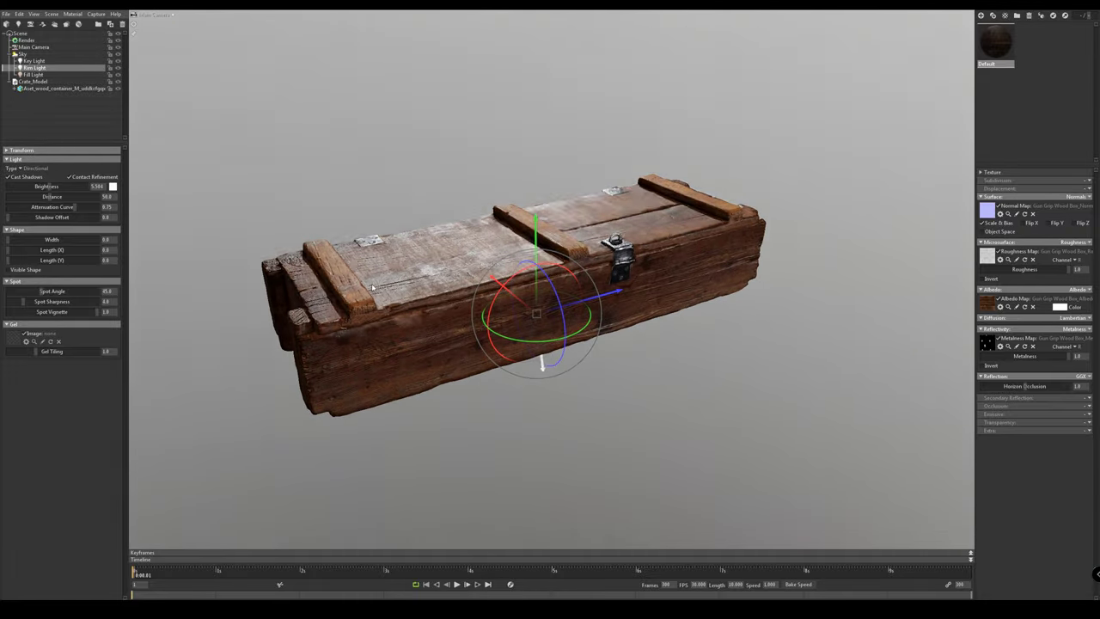
Balance the lights by setting the Key Light's brightness to about 6.7 and the Rim Light's to about 4.5
{"action": "left_click", "coordinate": [34, 61]}
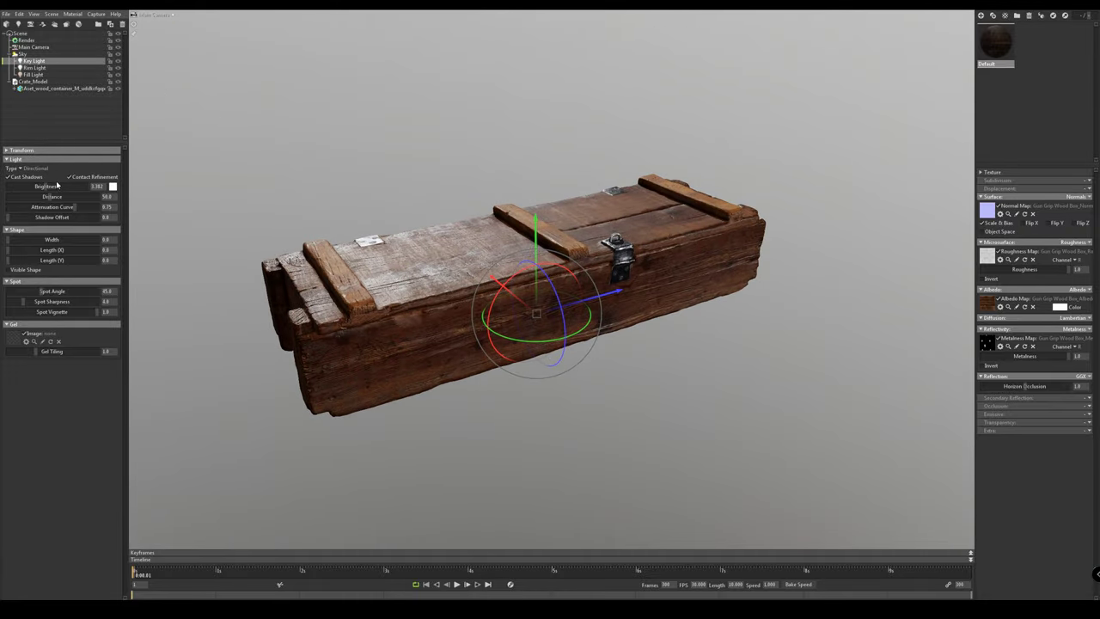
{"action": "left_click_drag", "start_coordinate": [56, 185], "coordinate": [50, 186]}
{"action": "left_click_drag", "start_coordinate": [321, 188], "coordinate": [334, 209]}
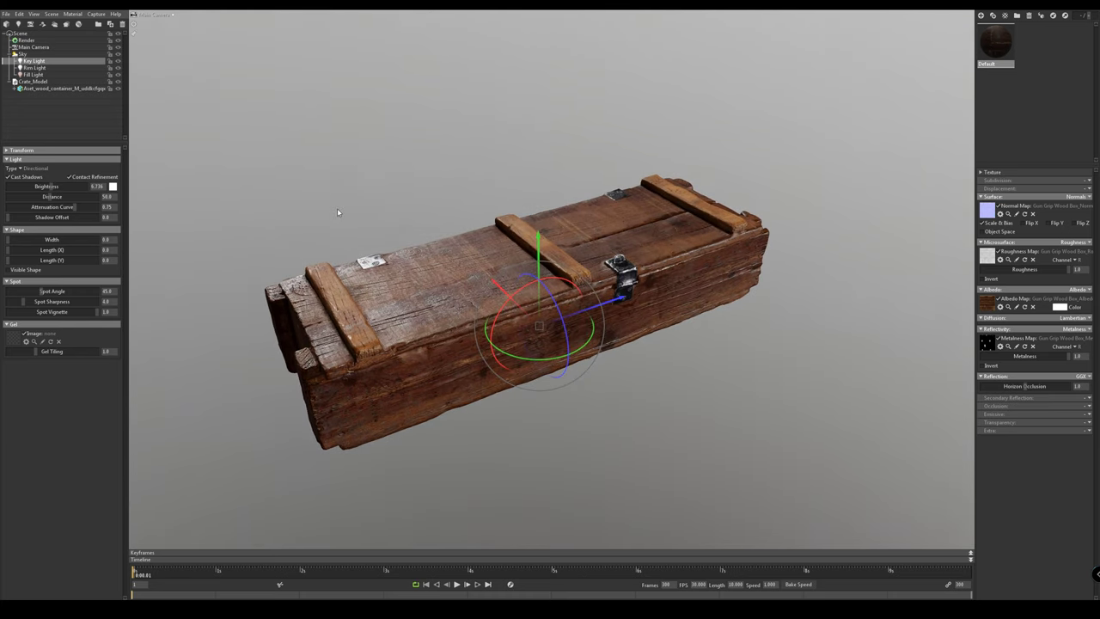
{"action": "left_click", "coordinate": [35, 68]}
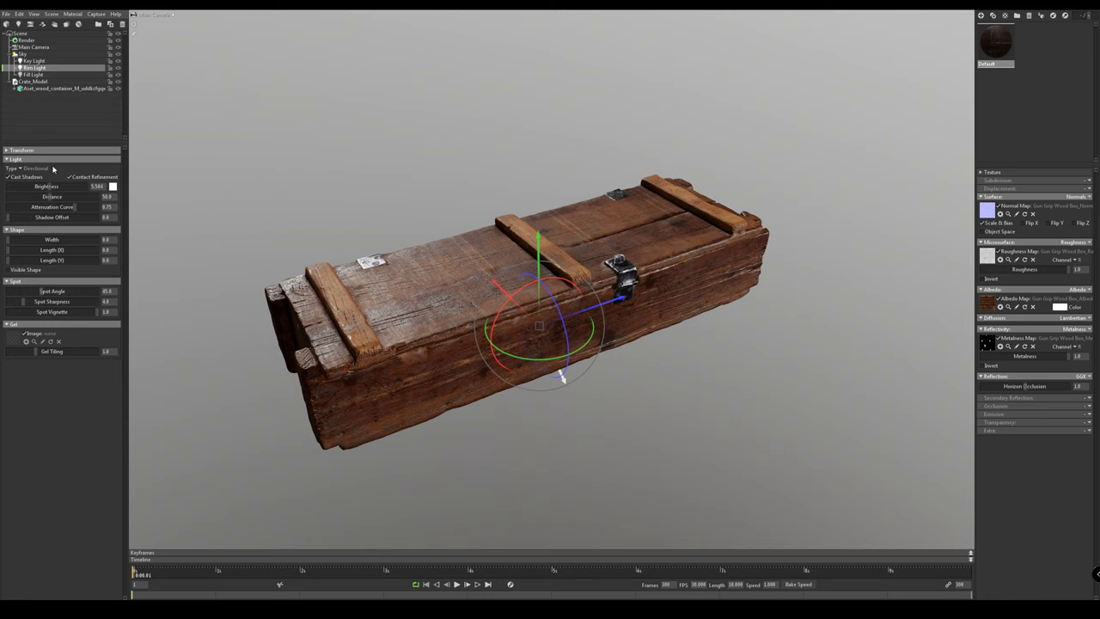
{"action": "left_click_drag", "start_coordinate": [51, 186], "coordinate": [46, 186]}
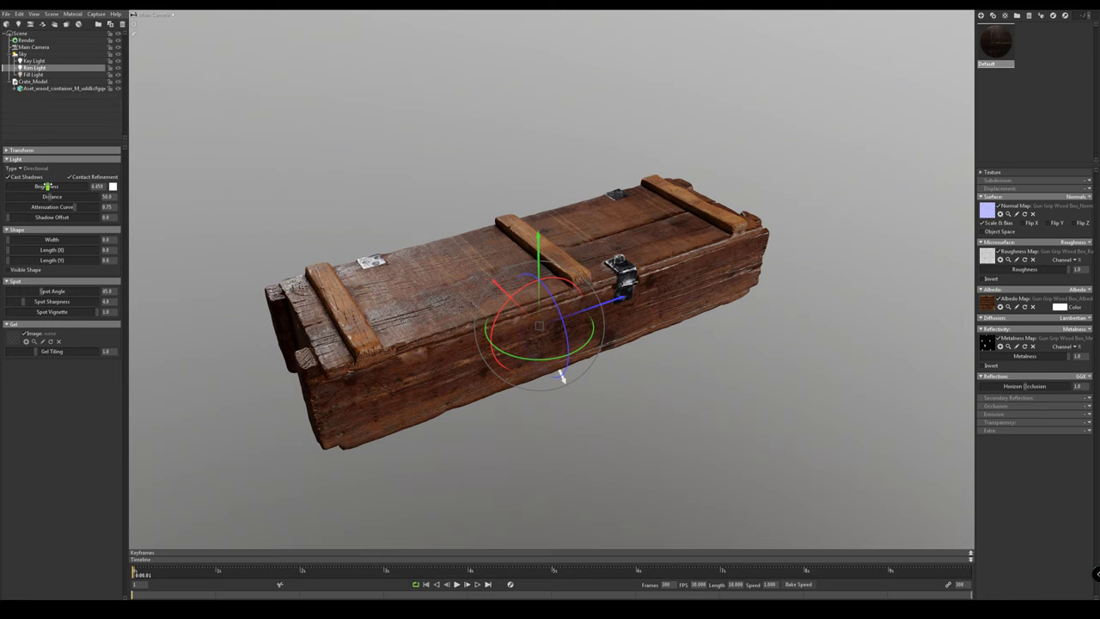
{"action": "left_click", "coordinate": [280, 128]}
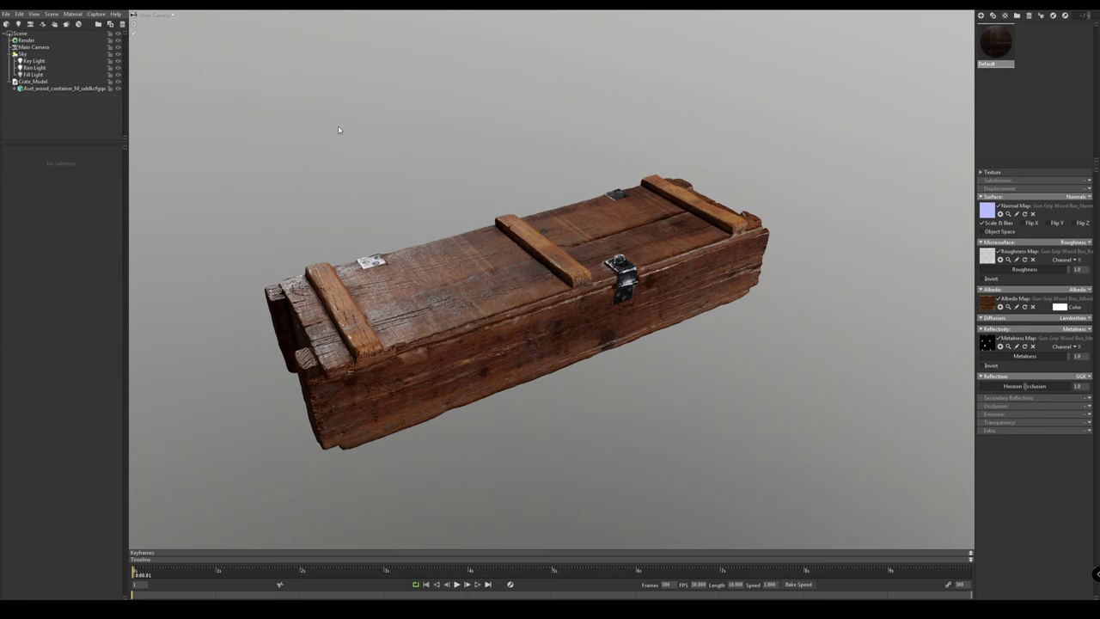
Set the Fill Light's brightness to about 7.8 and rotate it to illuminate the crate's front and near-end faces
{"action": "left_click", "coordinate": [33, 75]}
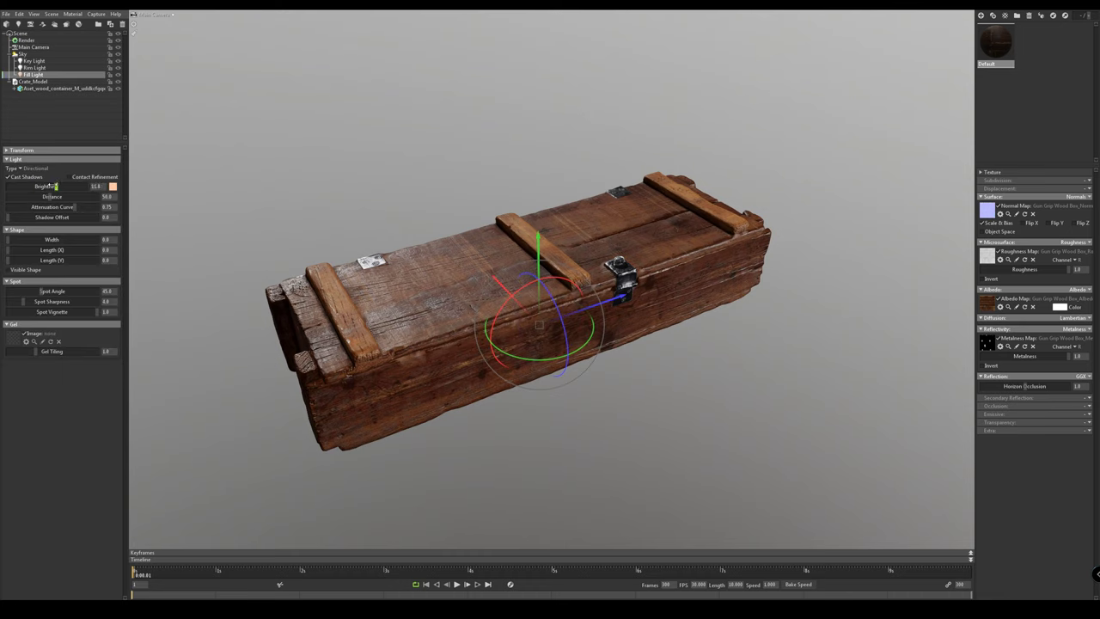
{"action": "left_click", "coordinate": [42, 88]}
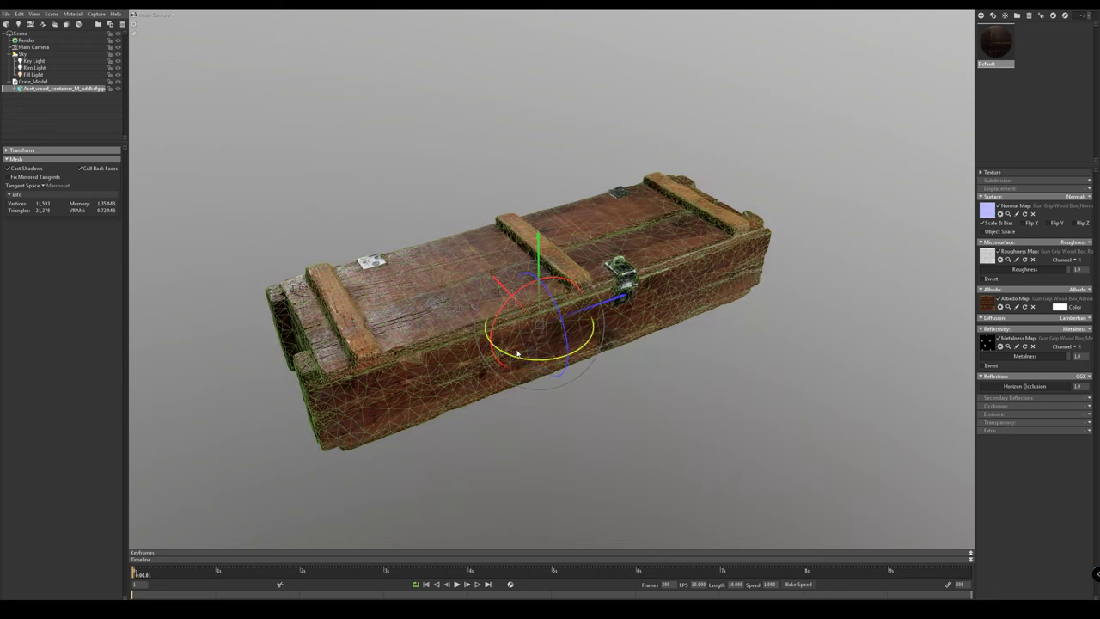
{"action": "left_click", "coordinate": [27, 75]}
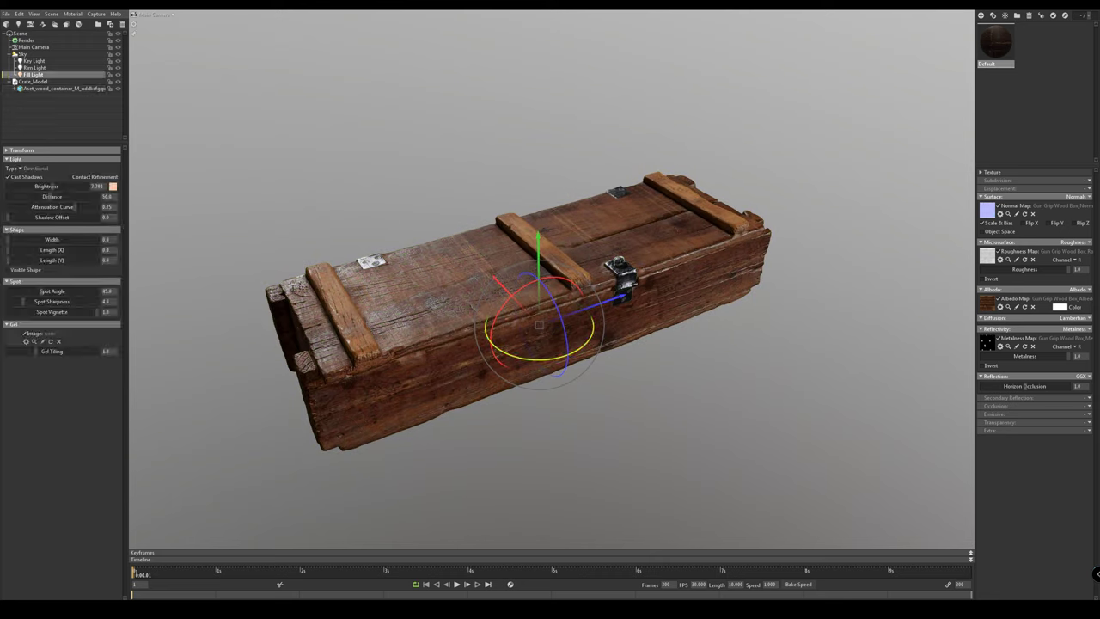
{"action": "mouse_move", "coordinate": [540, 359]}
{"action": "left_mouse_down"}
{"action": "mouse_move", "coordinate": [505, 352]}
{"action": "mouse_move", "coordinate": [579, 348]}
{"action": "mouse_move", "coordinate": [506, 353]}
{"action": "mouse_move", "coordinate": [489, 338]}
{"action": "mouse_move", "coordinate": [542, 363]}
{"action": "left_mouse_up"}
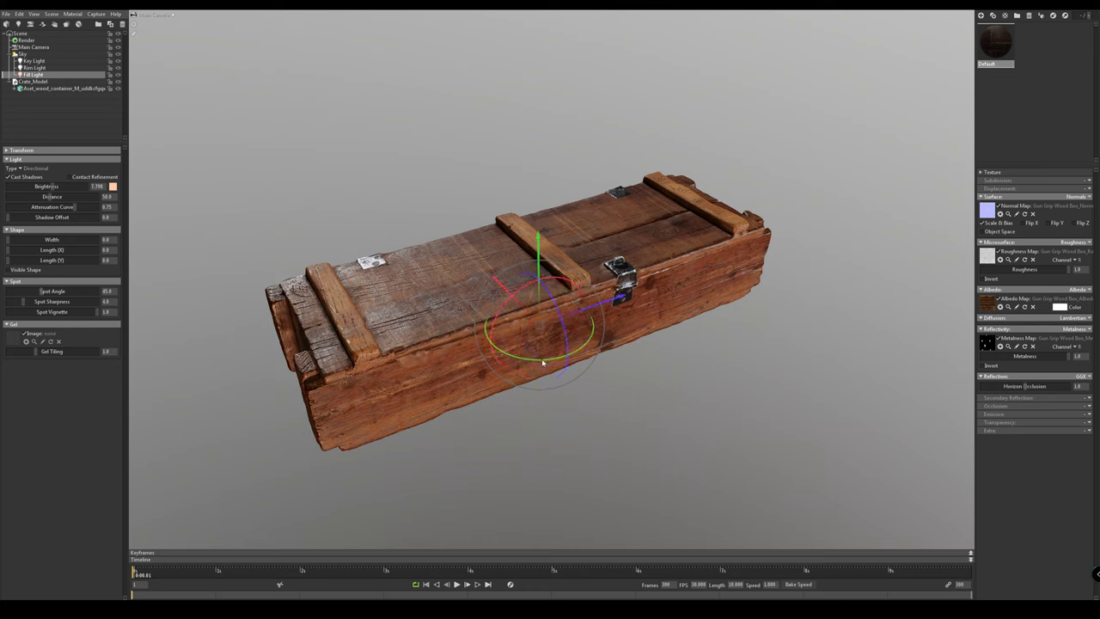
{"action": "mouse_move", "coordinate": [509, 300]}
{"action": "left_mouse_down"}
{"action": "mouse_move", "coordinate": [528, 284]}
{"action": "mouse_move", "coordinate": [564, 278]}
{"action": "mouse_move", "coordinate": [637, 197]}
{"action": "left_mouse_up"}
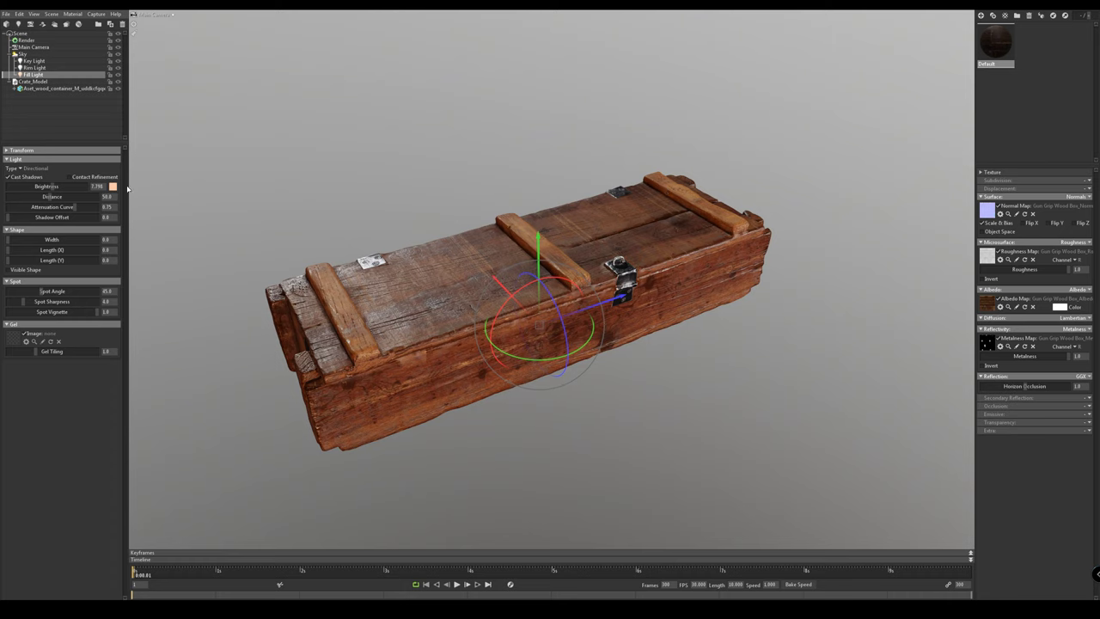
Change the Fill Light's color to a paler peach and reduce its brightness to about 1.5
{"action": "left_click", "coordinate": [112, 187]}
{"action": "left_click_drag", "start_coordinate": [265, 569], "coordinate": [266, 571]}
{"action": "left_click", "coordinate": [327, 489]}
{"action": "left_click_drag", "start_coordinate": [52, 186], "coordinate": [28, 178]}
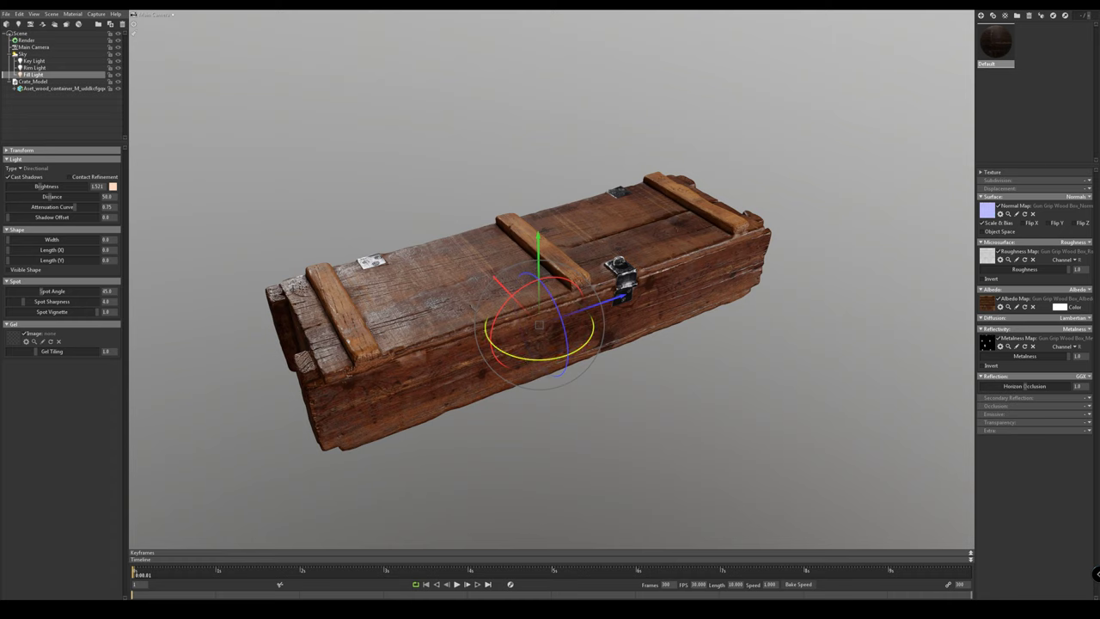
Rotate the Fill Light slightly to fine-tune how it falls on the crate's front side
{"action": "mouse_move", "coordinate": [492, 342]}
{"action": "left_mouse_down"}
{"action": "mouse_move", "coordinate": [472, 333]}
{"action": "mouse_move", "coordinate": [491, 342]}
{"action": "left_mouse_up"}
{"action": "left_click_drag", "start_coordinate": [510, 294], "coordinate": [526, 284]}
{"action": "left_click", "coordinate": [525, 131]}
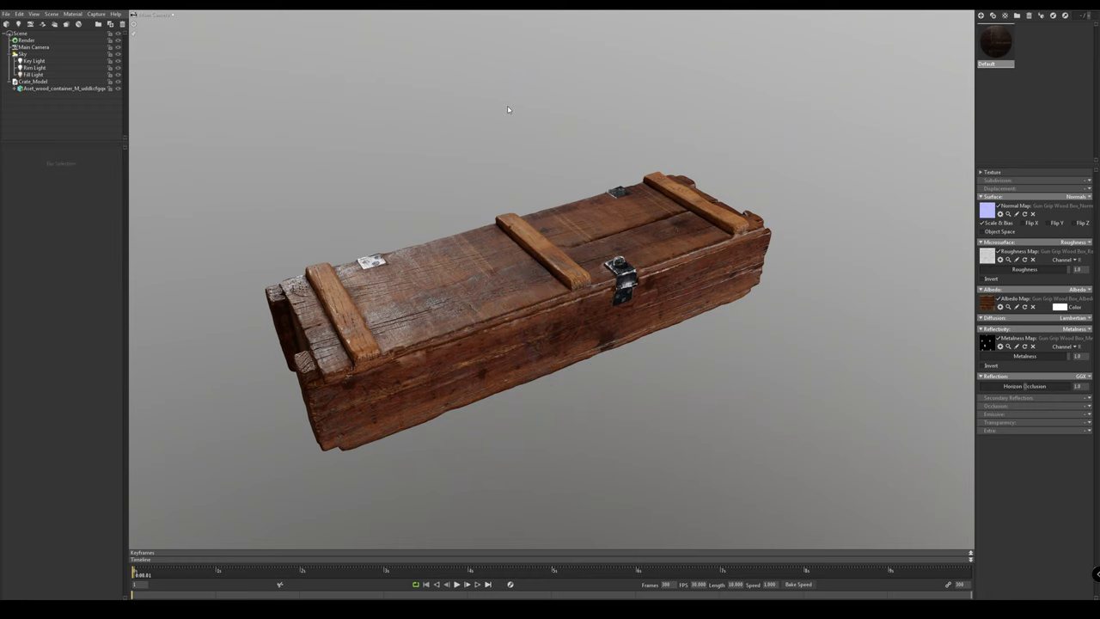
{"action": "left_click_drag", "start_coordinate": [507, 105], "coordinate": [410, 162]}
Turn on local reflections in the render settings and set the shadow resolution to Ludicrous
{"action": "left_click", "coordinate": [35, 42]}
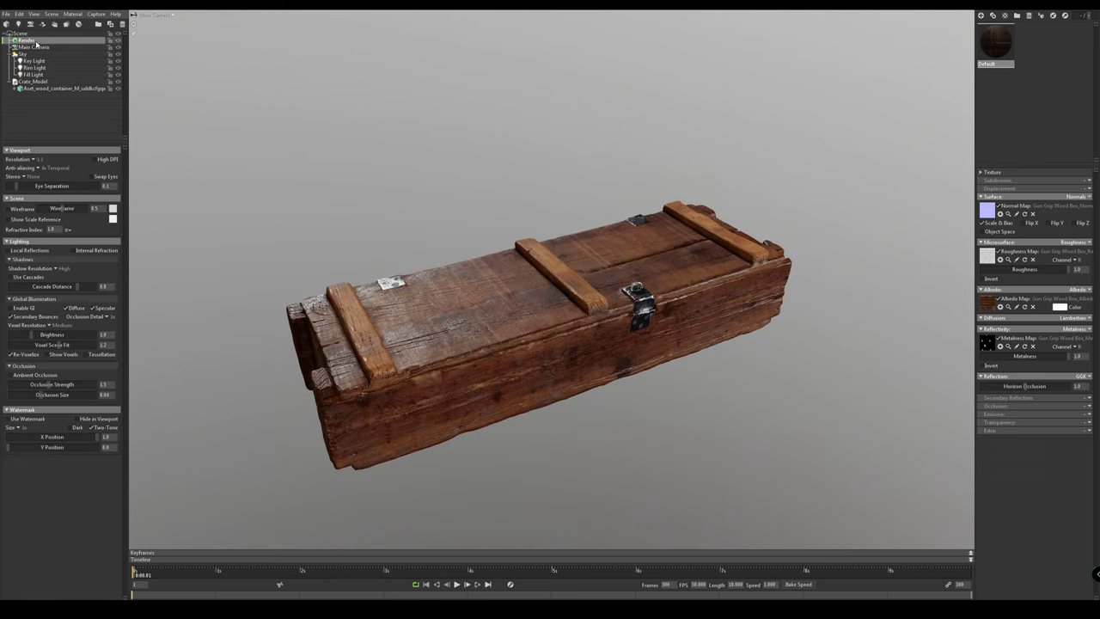
{"action": "left_click_drag", "start_coordinate": [433, 183], "coordinate": [461, 185]}
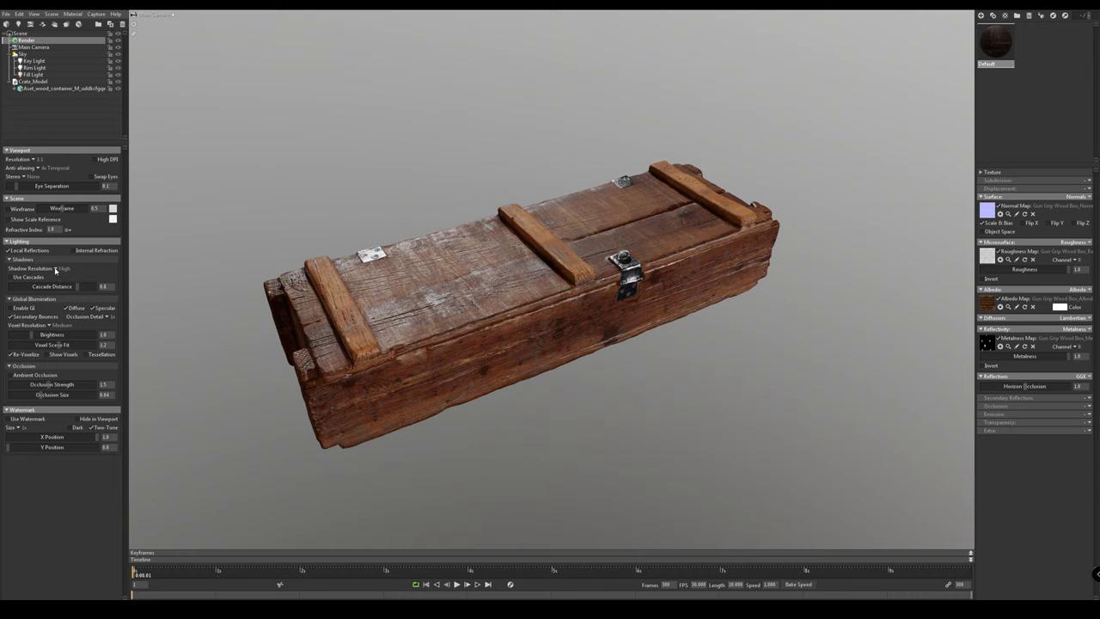
{"action": "left_click", "coordinate": [55, 268]}
{"action": "left_click", "coordinate": [68, 287]}
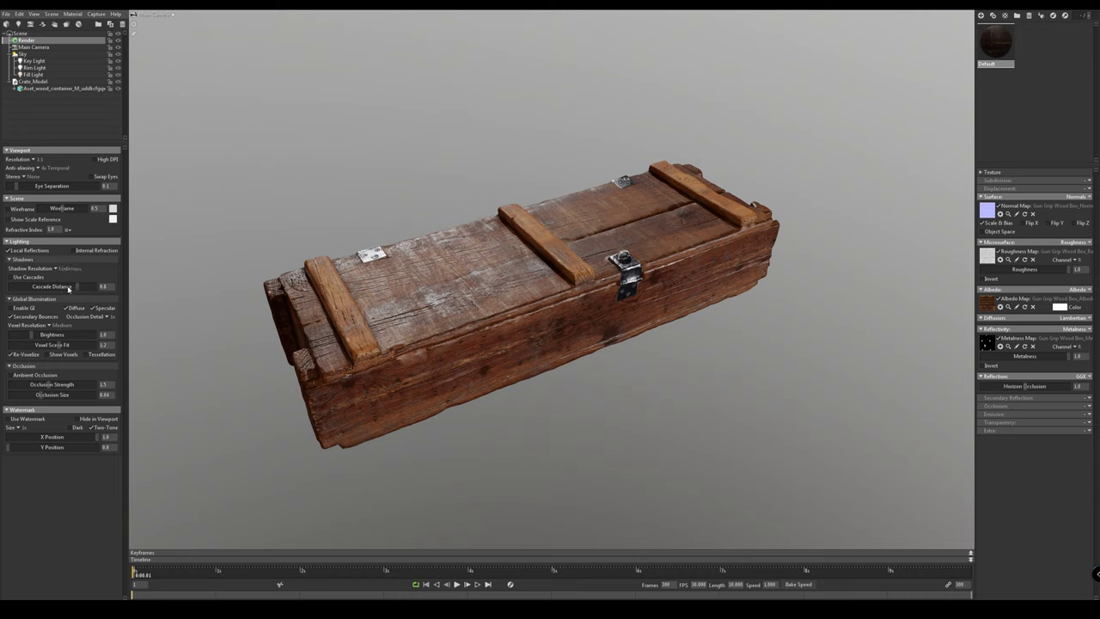
{"action": "left_click", "coordinate": [416, 155]}
Enable global illumination for the scene's render
{"action": "left_click", "coordinate": [27, 41]}
{"action": "left_click", "coordinate": [9, 307]}
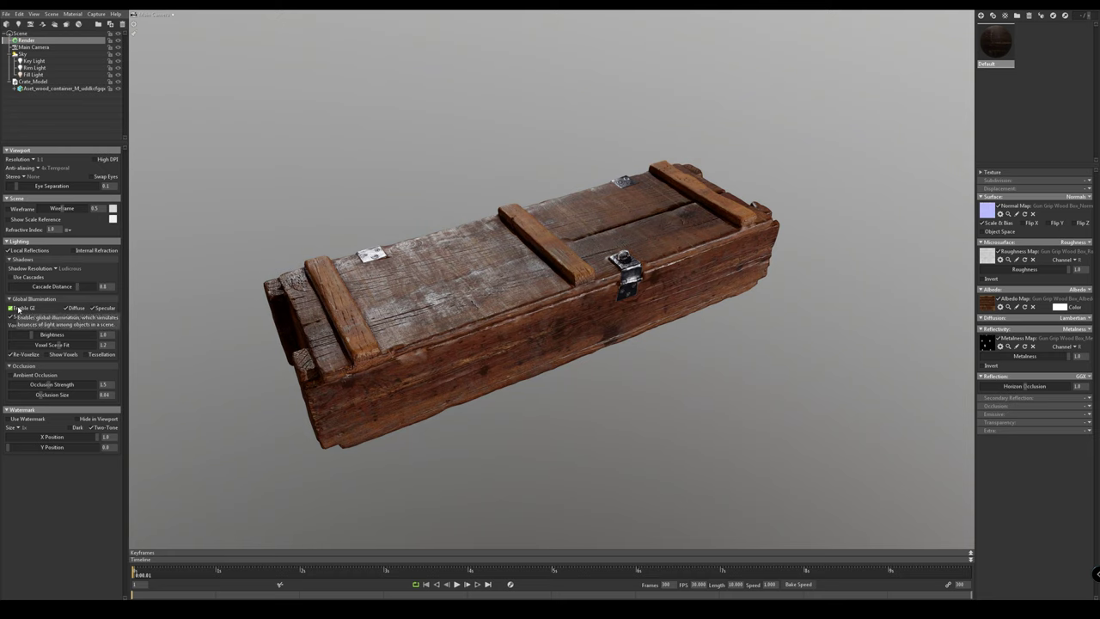
{"action": "left_click", "coordinate": [515, 121]}
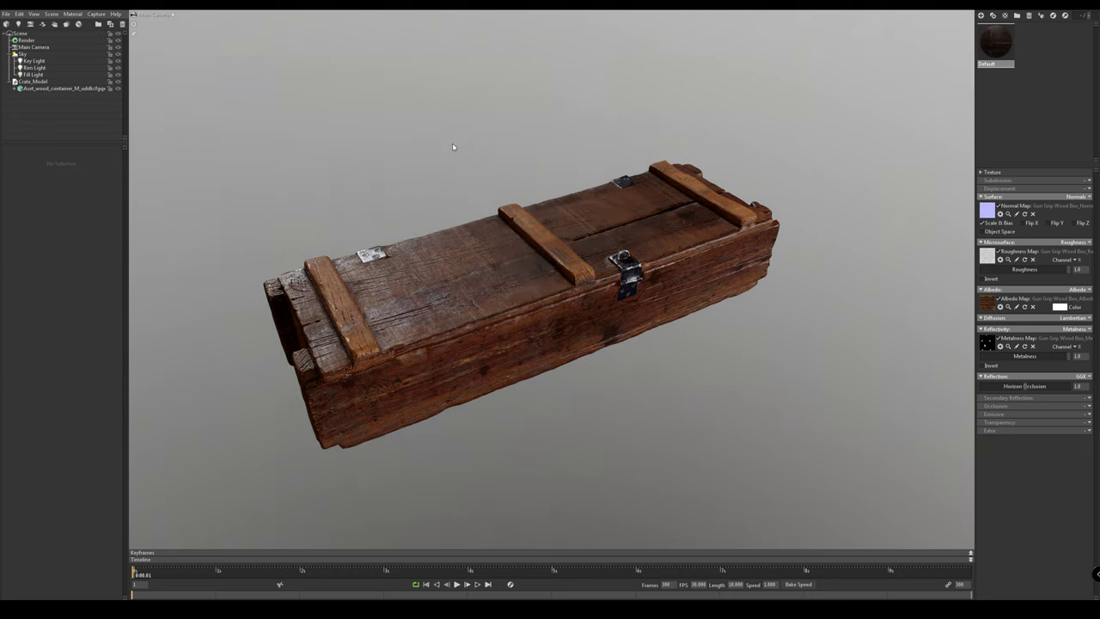
Display the global illumination voxels, raise the voxel resolution to High, and hide the voxels again
{"action": "left_click", "coordinate": [26, 40]}
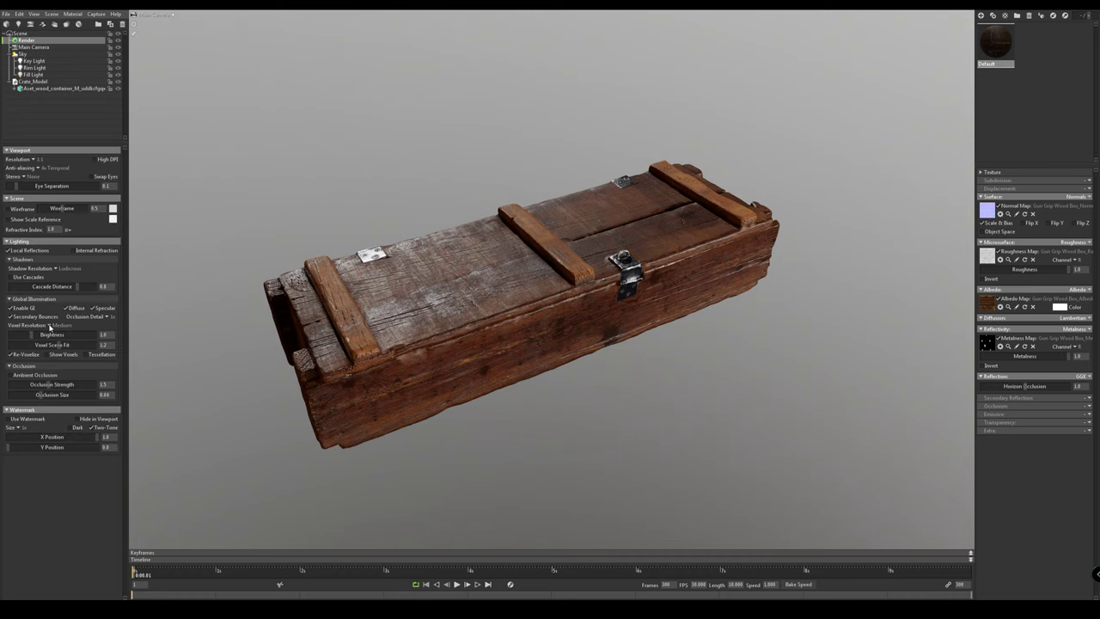
{"action": "left_click", "coordinate": [47, 355]}
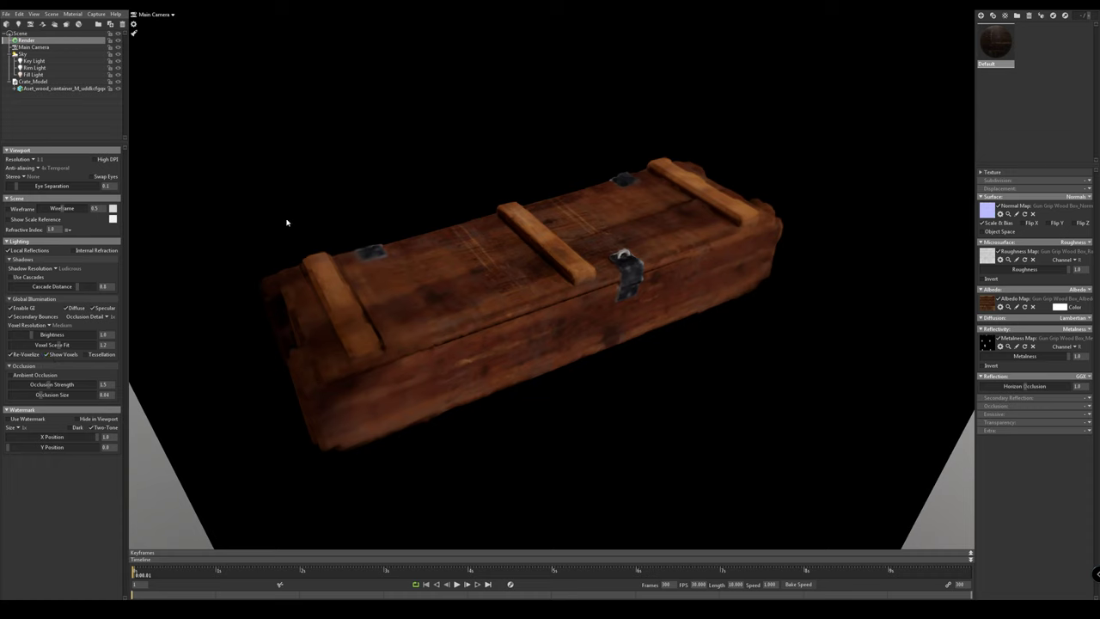
{"action": "left_click", "coordinate": [68, 324]}
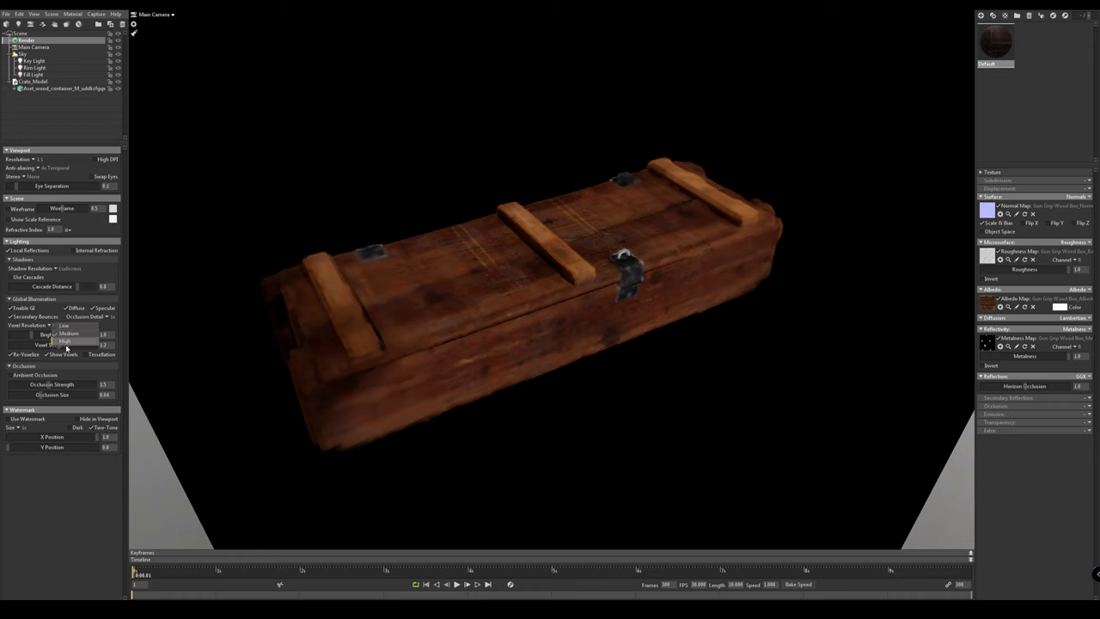
{"action": "left_click", "coordinate": [66, 343]}
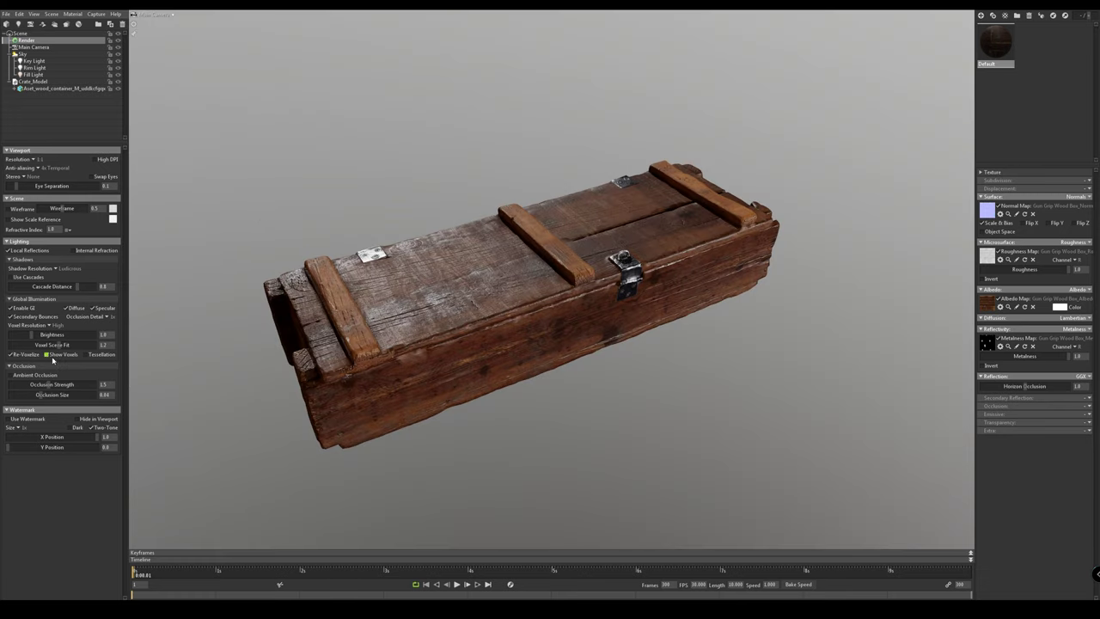
{"action": "left_click", "coordinate": [283, 180]}
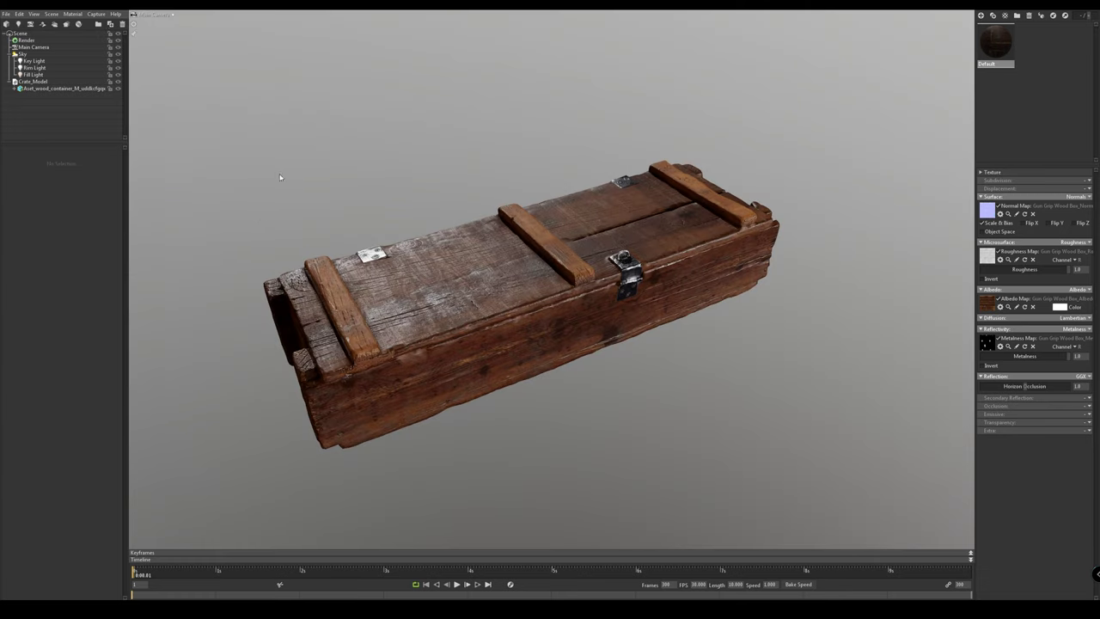
Toggle global illumination off and on to compare its effect on the crate
{"action": "left_click", "coordinate": [26, 41]}
{"action": "left_click", "coordinate": [32, 307]}
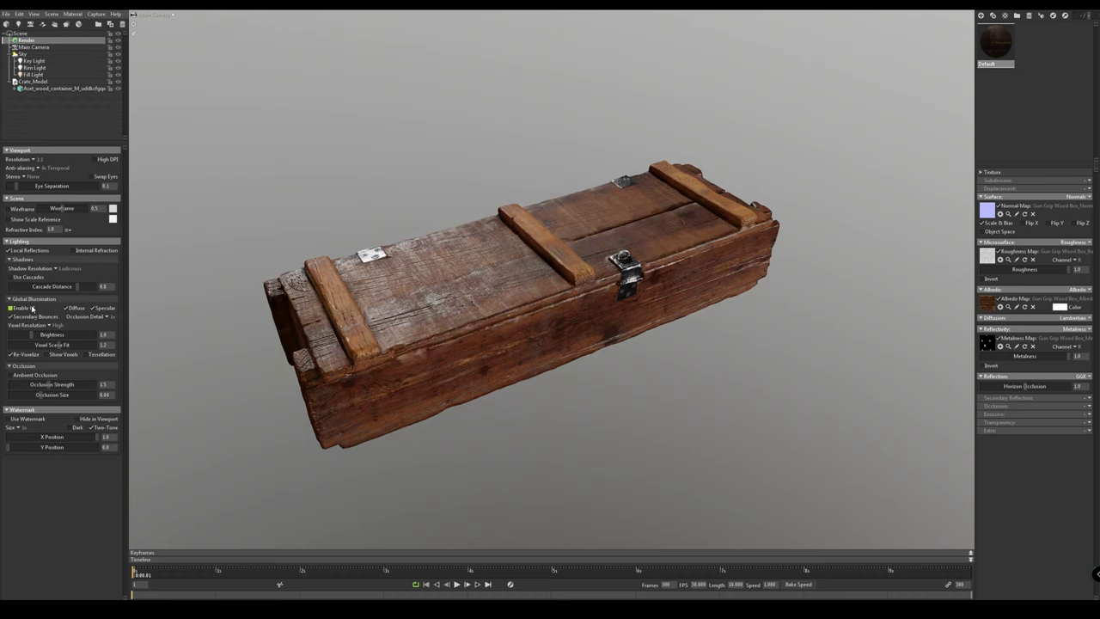
{"action": "left_click", "coordinate": [203, 222]}
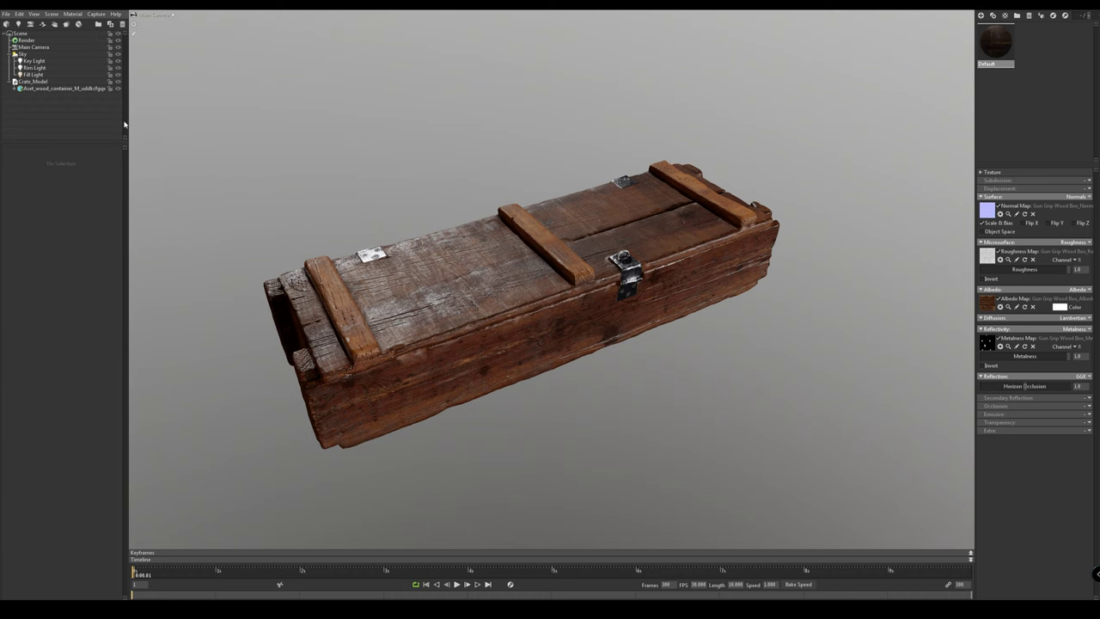
Enable ambient occlusion in the render settings and adjust its occlusion strength
{"action": "left_click", "coordinate": [26, 40]}
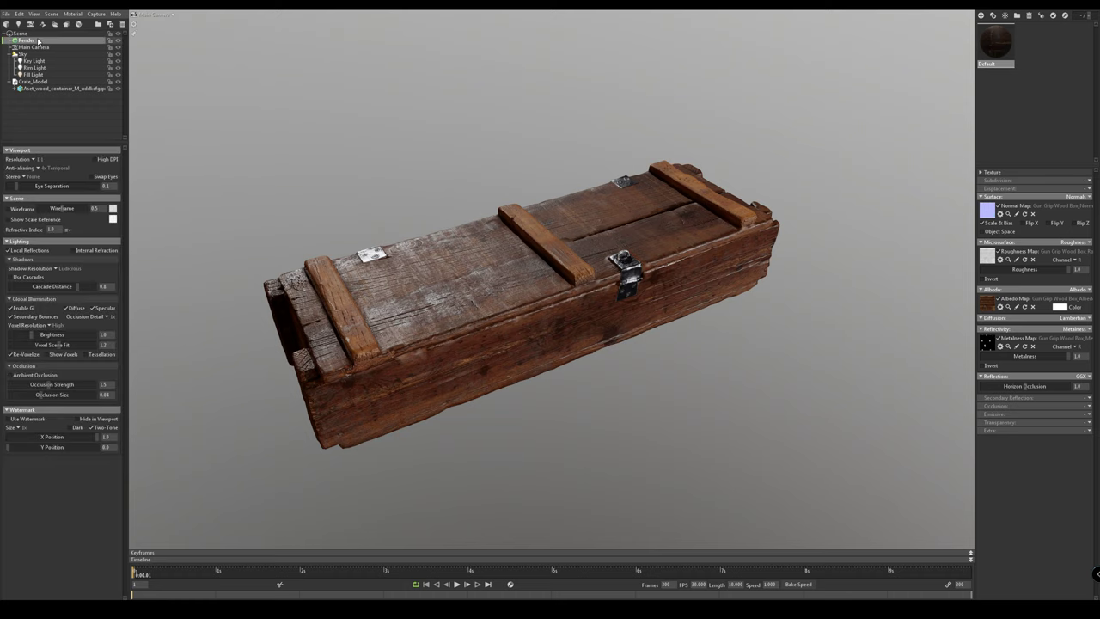
{"action": "left_click", "coordinate": [31, 375]}
{"action": "left_click_drag", "start_coordinate": [49, 384], "coordinate": [11, 384]}
{"action": "left_click", "coordinate": [464, 161]}
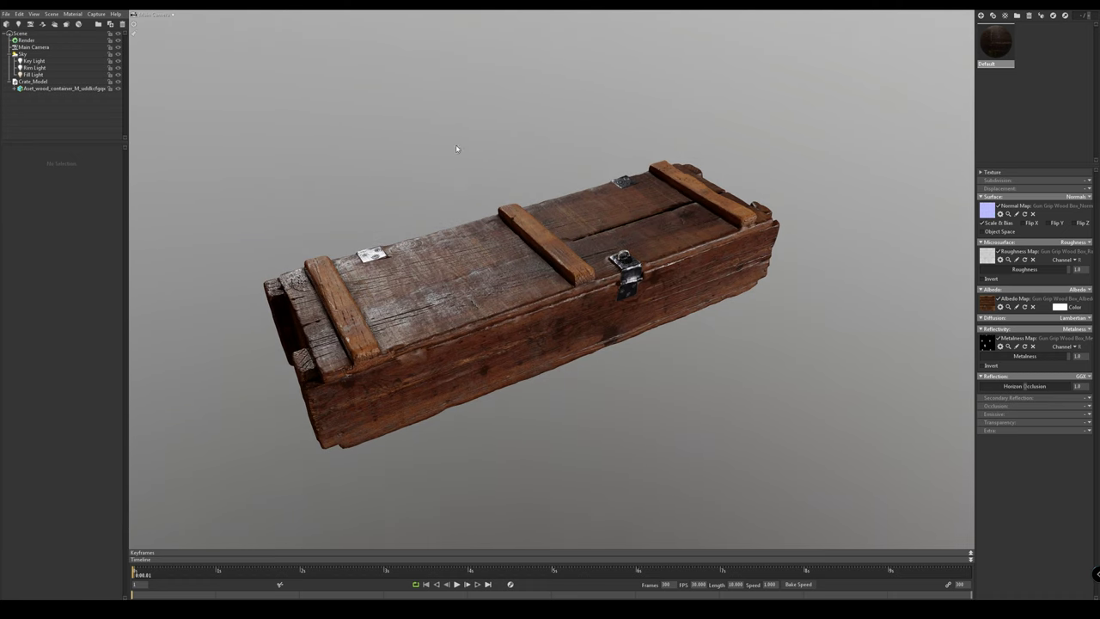
Raise the ambient occlusion strength to its maximum and slightly reduce the occlusion size
{"action": "left_click", "coordinate": [27, 40]}
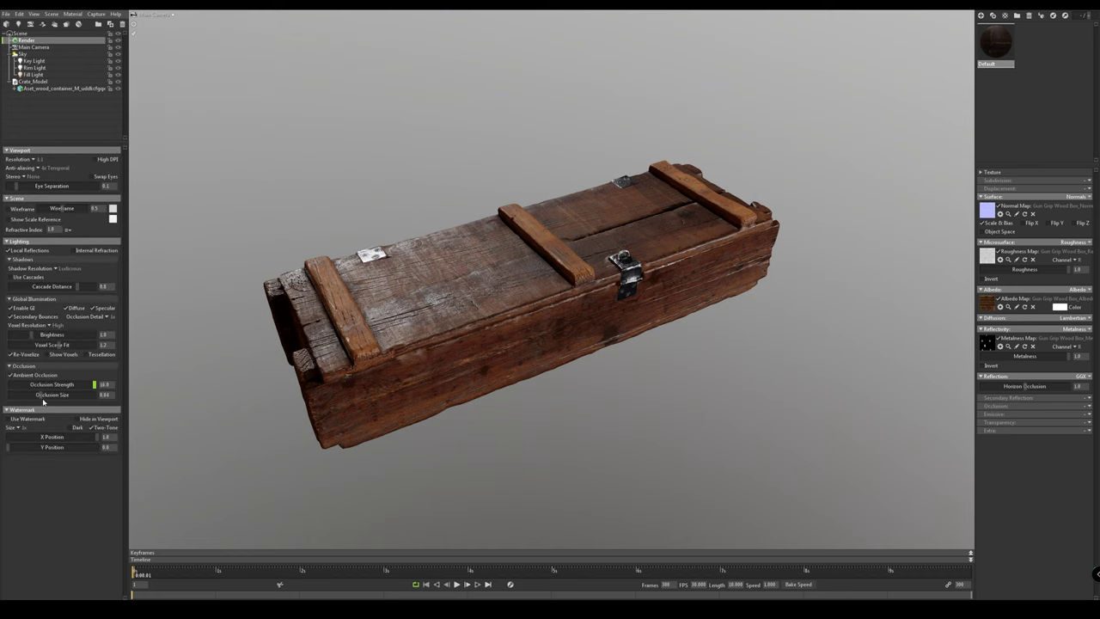
{"action": "mouse_move", "coordinate": [41, 395]}
{"action": "left_mouse_down"}
{"action": "mouse_move", "coordinate": [22, 393]}
{"action": "mouse_move", "coordinate": [70, 392]}
{"action": "mouse_move", "coordinate": [22, 393]}
{"action": "mouse_move", "coordinate": [35, 391]}
{"action": "left_mouse_up"}
{"action": "left_click", "coordinate": [368, 128]}
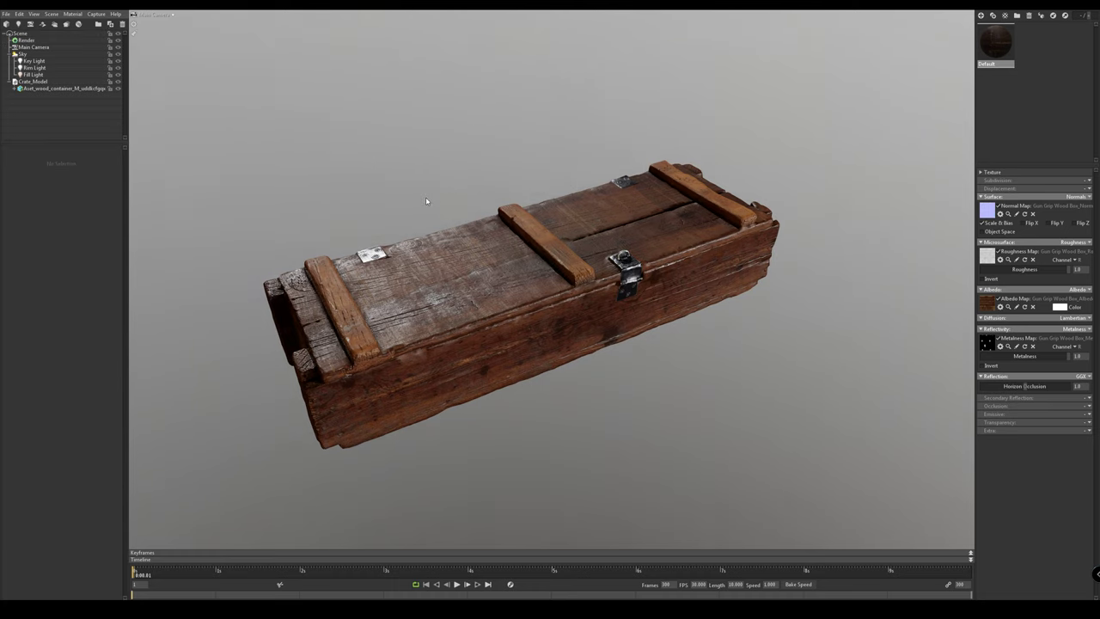
Turn off mipmaps for the crate material's metalness map
{"action": "left_click_drag", "start_coordinate": [415, 189], "coordinate": [422, 181], "text": "alt"}
{"action": "middle_click_drag", "start_coordinate": [422, 182], "coordinate": [410, 193], "text": "alt"}
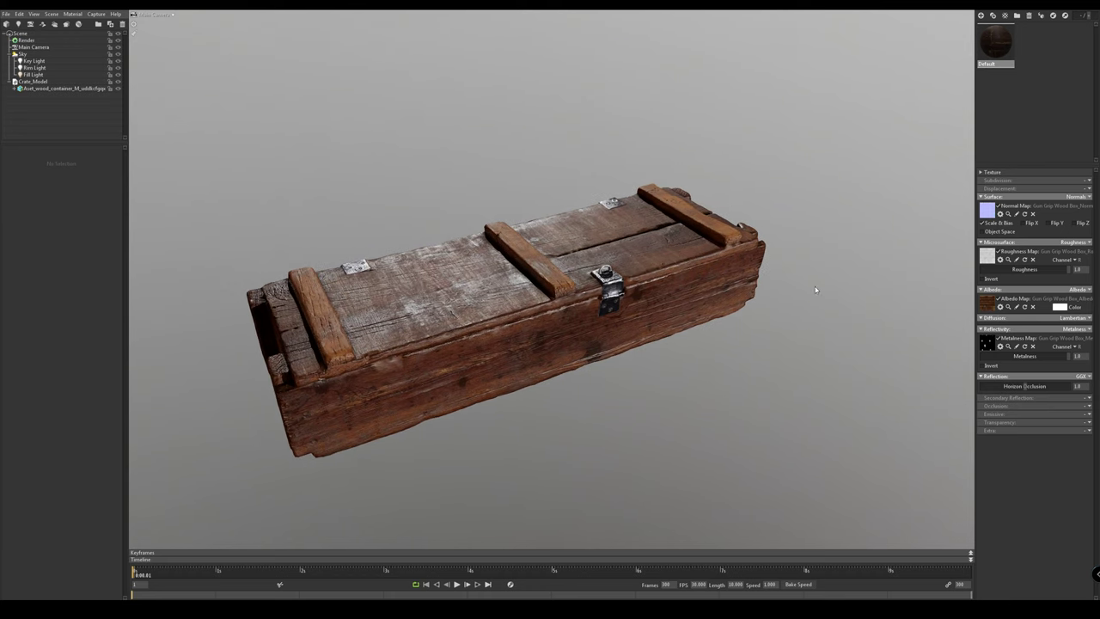
{"action": "mouse_move", "coordinate": [555, 222]}
{"action": "left_mouse_down"}
{"action": "mouse_move", "coordinate": [524, 347]}
{"action": "mouse_move", "coordinate": [545, 214]}
{"action": "left_mouse_up"}
{"action": "left_click_drag", "start_coordinate": [471, 177], "coordinate": [440, 194]}
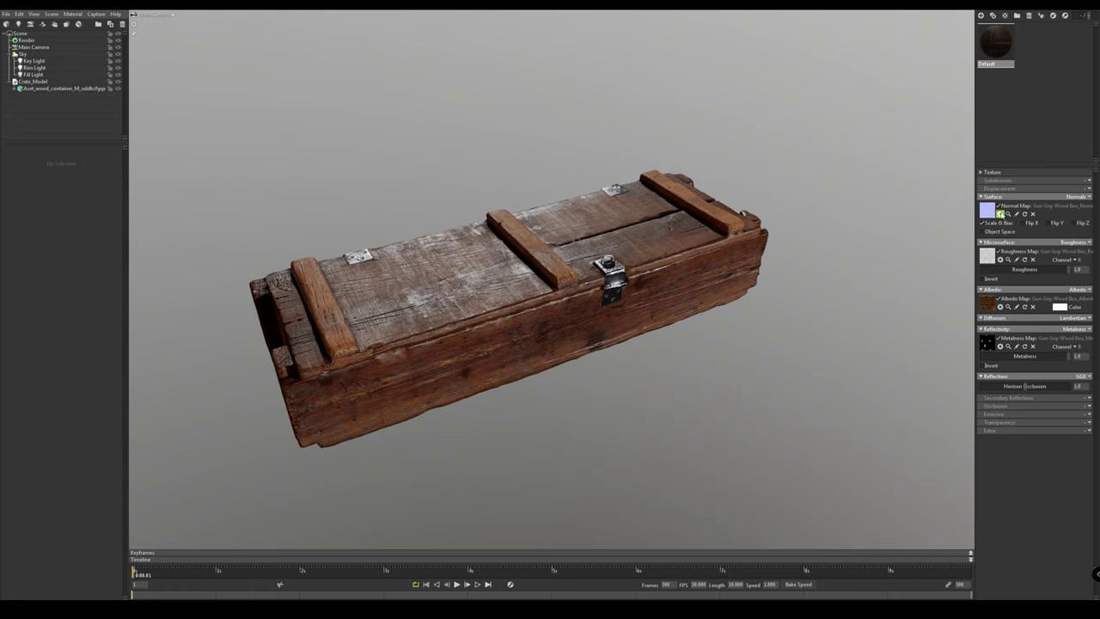
{"action": "left_click", "coordinate": [999, 347]}
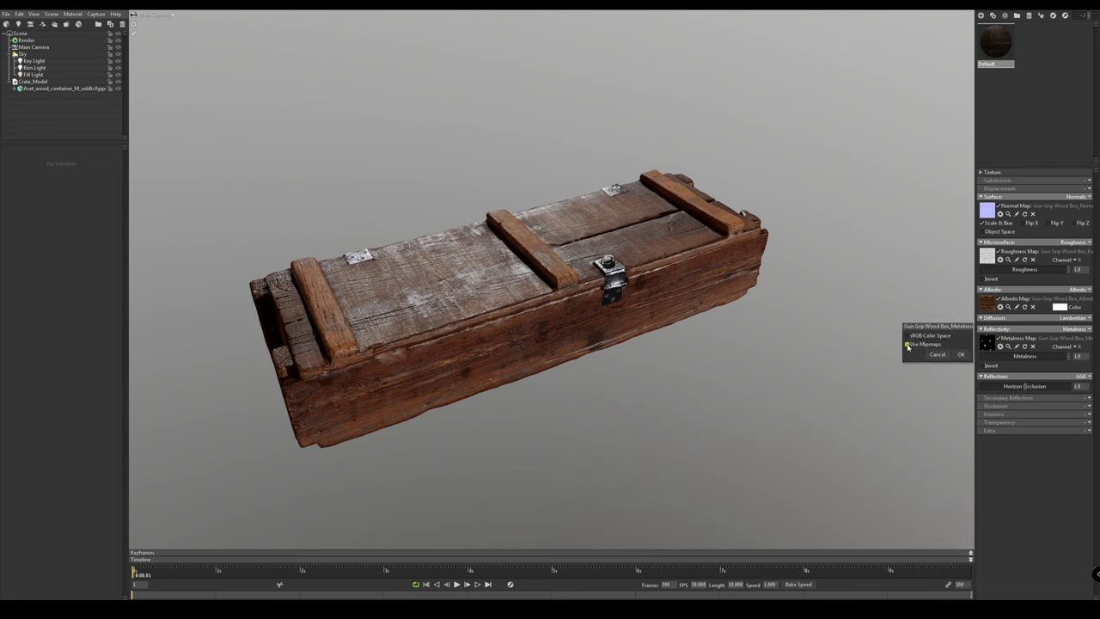
{"action": "left_click", "coordinate": [932, 347]}
{"action": "left_click", "coordinate": [961, 357]}
Turn off mipmaps for the crate material's albedo and roughness maps
{"action": "left_click", "coordinate": [1000, 307]}
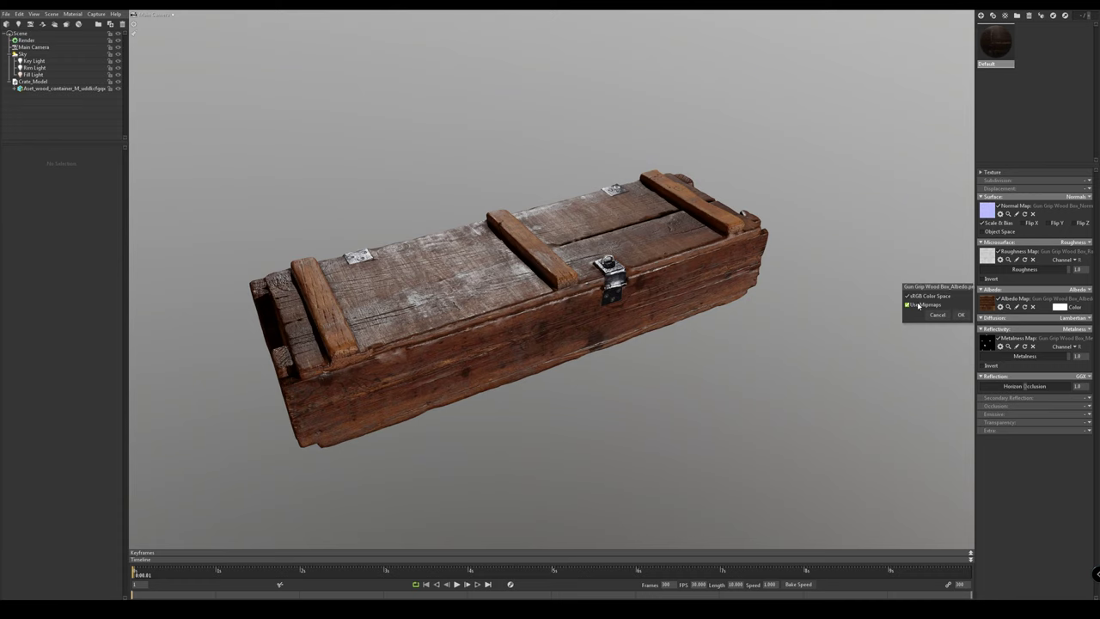
{"action": "left_click_drag", "start_coordinate": [545, 312], "coordinate": [558, 293]}
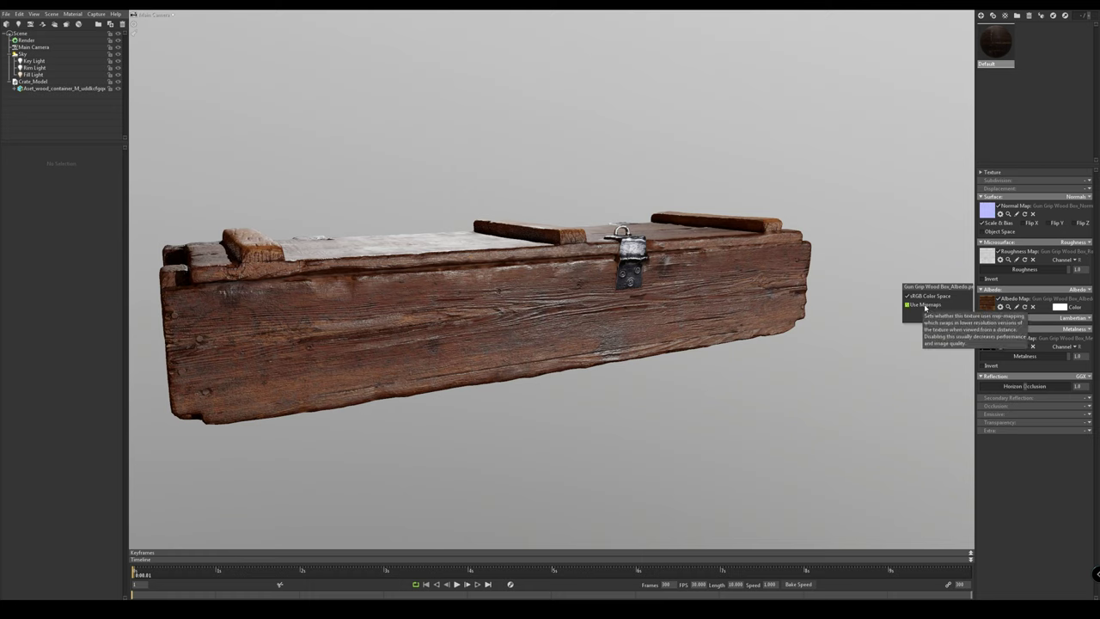
{"action": "left_click", "coordinate": [961, 314]}
{"action": "left_click", "coordinate": [1000, 260]}
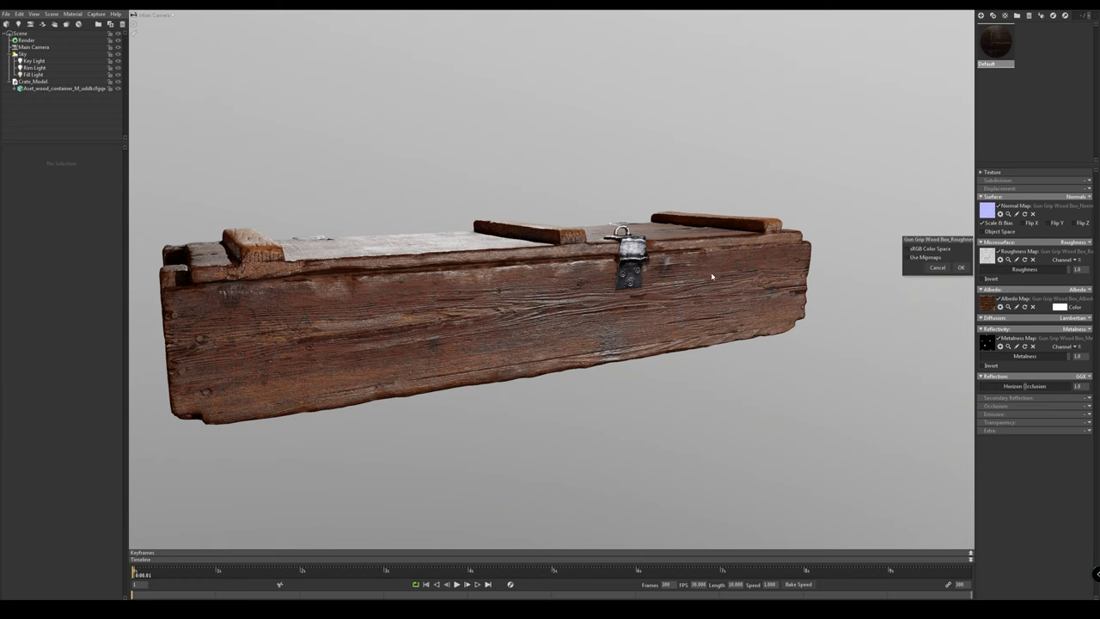
{"action": "scroll", "coordinate": [712, 278], "scroll_direction": "down", "scroll_amount": 1}
{"action": "left_click", "coordinate": [961, 267]}
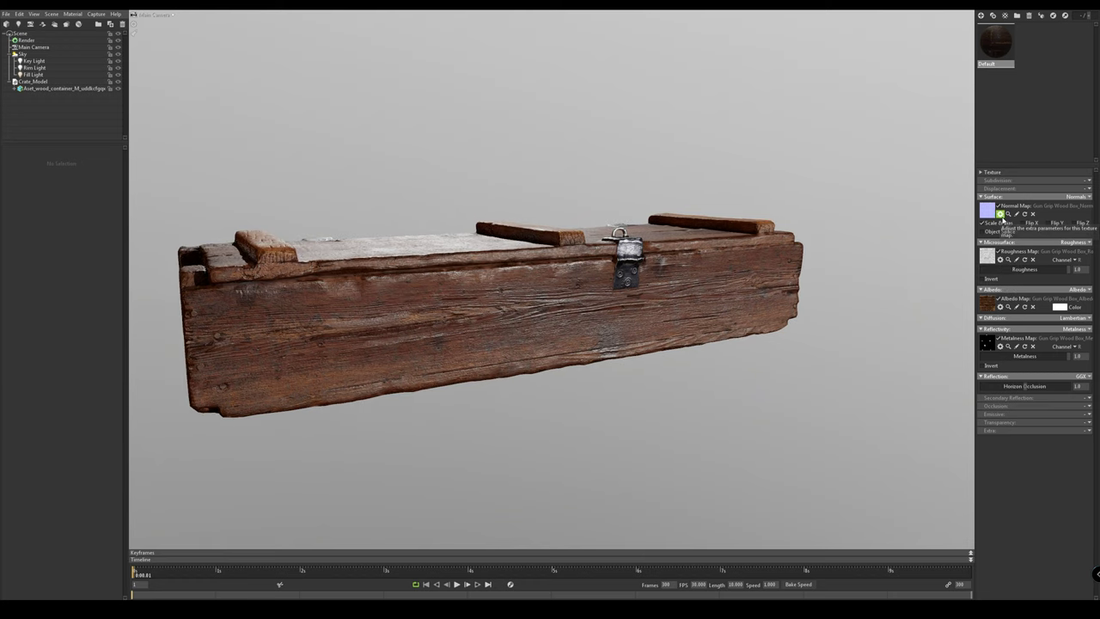
Turn off mipmaps for the crate's normal map, toggling the option to compare surface sharpness before confirming
{"action": "left_click", "coordinate": [1000, 214]}
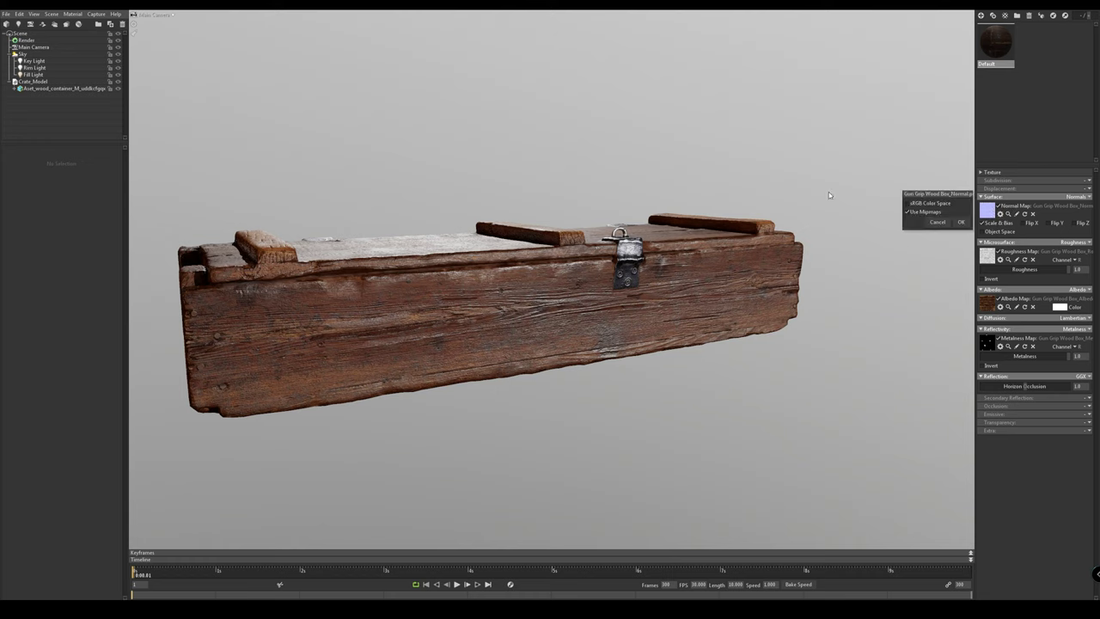
{"action": "left_click", "coordinate": [926, 215]}
{"action": "scroll", "coordinate": [639, 232], "scroll_direction": "down", "scroll_amount": 2}
{"action": "left_click_drag", "start_coordinate": [639, 215], "coordinate": [637, 272]}
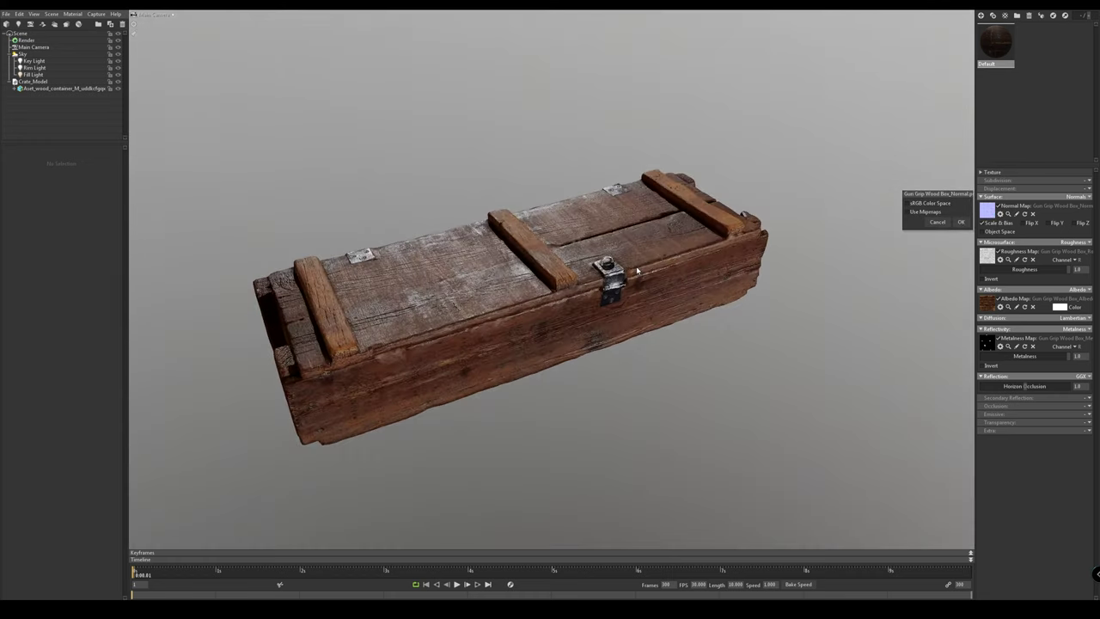
{"action": "left_click", "coordinate": [918, 213]}
{"action": "left_click", "coordinate": [918, 213]}
{"action": "middle_click_drag", "start_coordinate": [627, 299], "coordinate": [630, 302]}
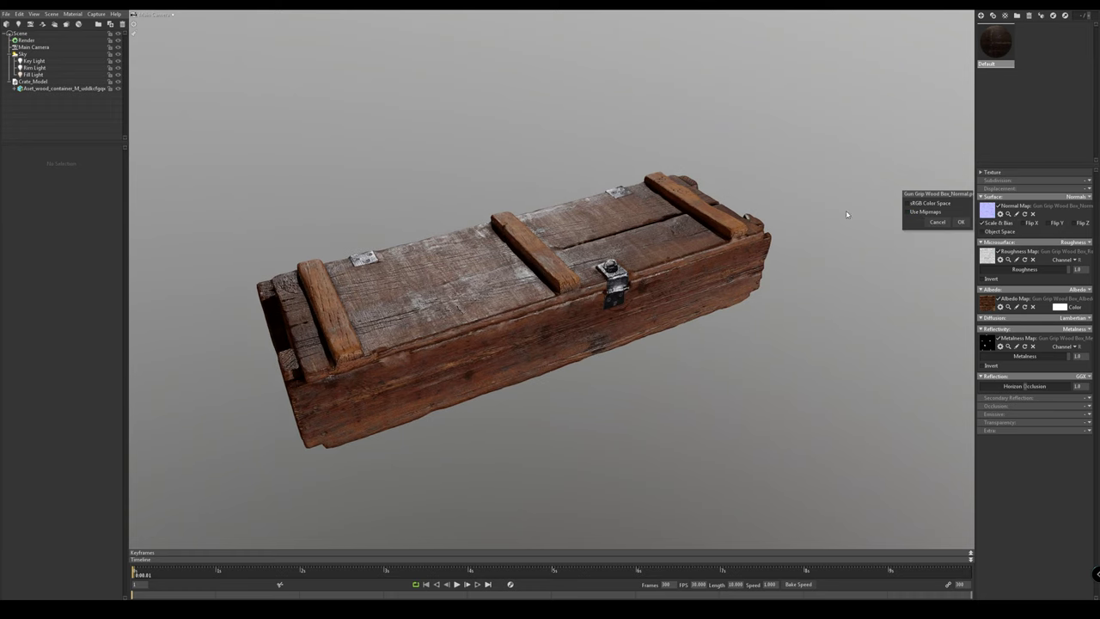
{"action": "left_click", "coordinate": [961, 222]}
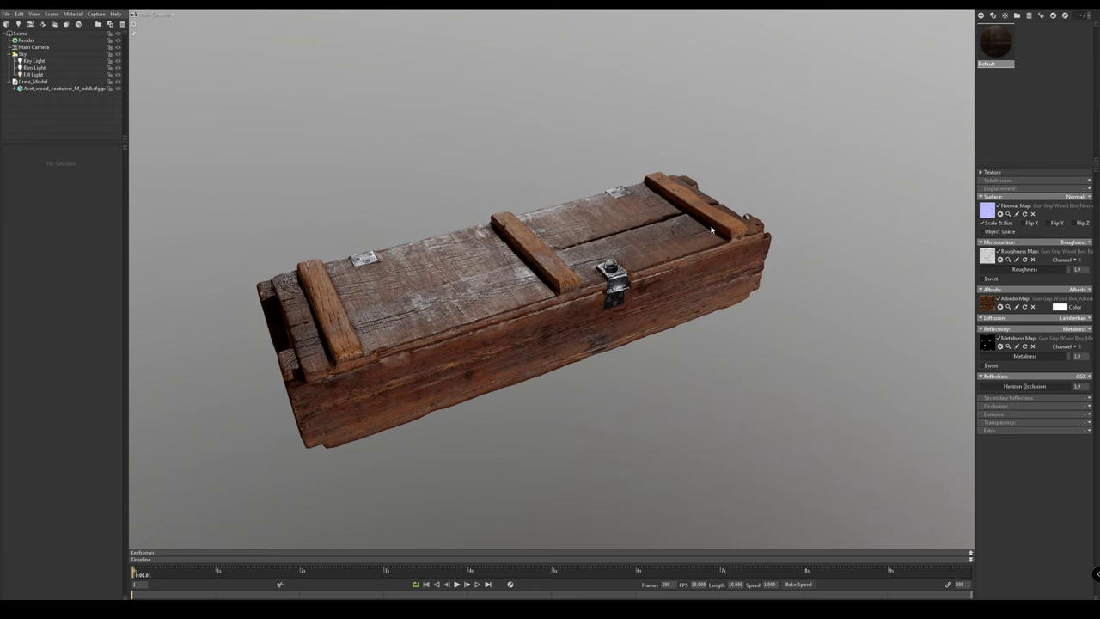
Set the anisotropic filtering of the crate material's textures to 16x and check the wood detail up close
{"action": "left_click", "coordinate": [993, 172]}
{"action": "middle_click_drag", "start_coordinate": [579, 263], "coordinate": [583, 250]}
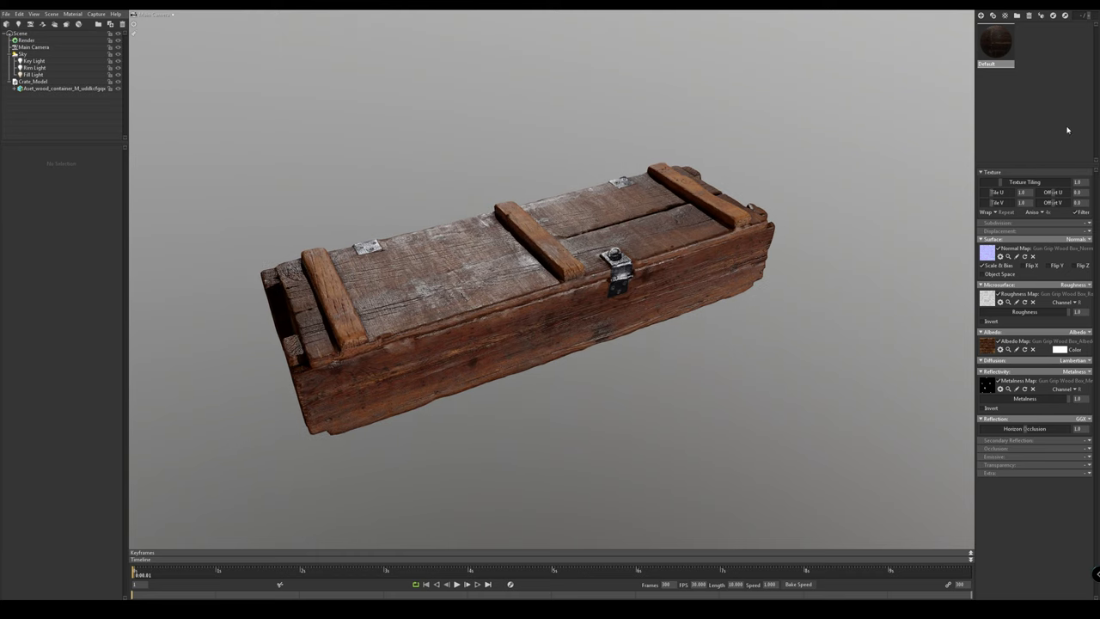
{"action": "left_click", "coordinate": [1041, 211]}
{"action": "left_click", "coordinate": [1046, 242]}
{"action": "scroll", "coordinate": [633, 196], "scroll_direction": "up", "scroll_amount": 2}
{"action": "scroll", "coordinate": [635, 208], "scroll_direction": "down", "scroll_amount": 2}
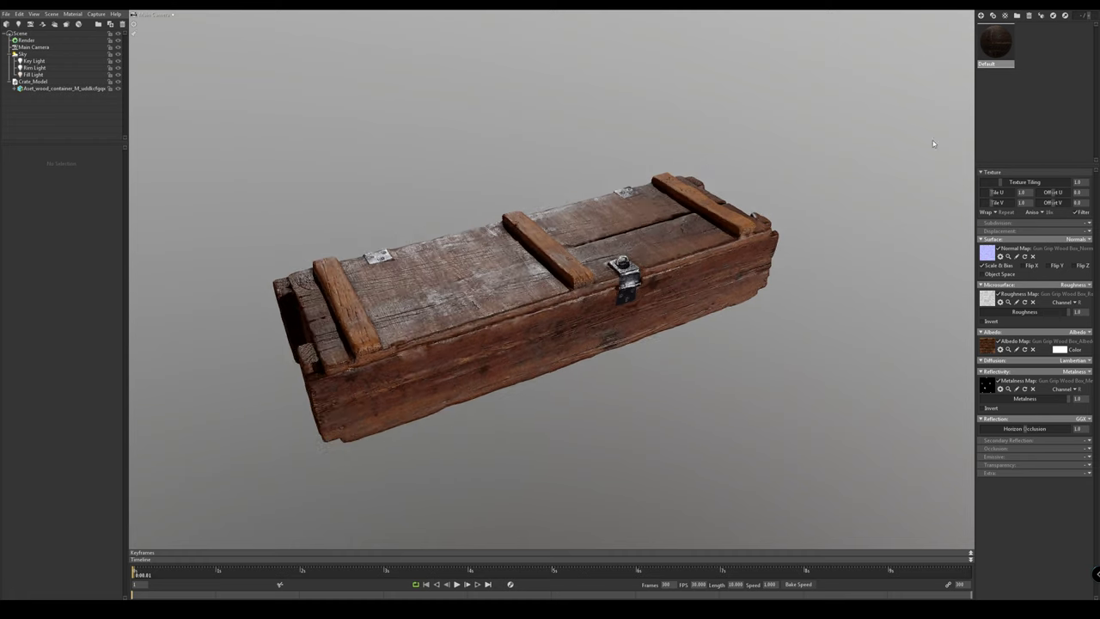
Disable texture filtering on the crate material and reframe the crate to inspect the sharper wood grain
{"action": "left_click", "coordinate": [1080, 213]}
{"action": "mouse_move", "coordinate": [653, 236]}
{"action": "left_mouse_down"}
{"action": "mouse_move", "coordinate": [652, 285]}
{"action": "mouse_move", "coordinate": [570, 264]}
{"action": "mouse_move", "coordinate": [589, 203]}
{"action": "mouse_move", "coordinate": [664, 177]}
{"action": "mouse_move", "coordinate": [664, 246]}
{"action": "left_mouse_up"}
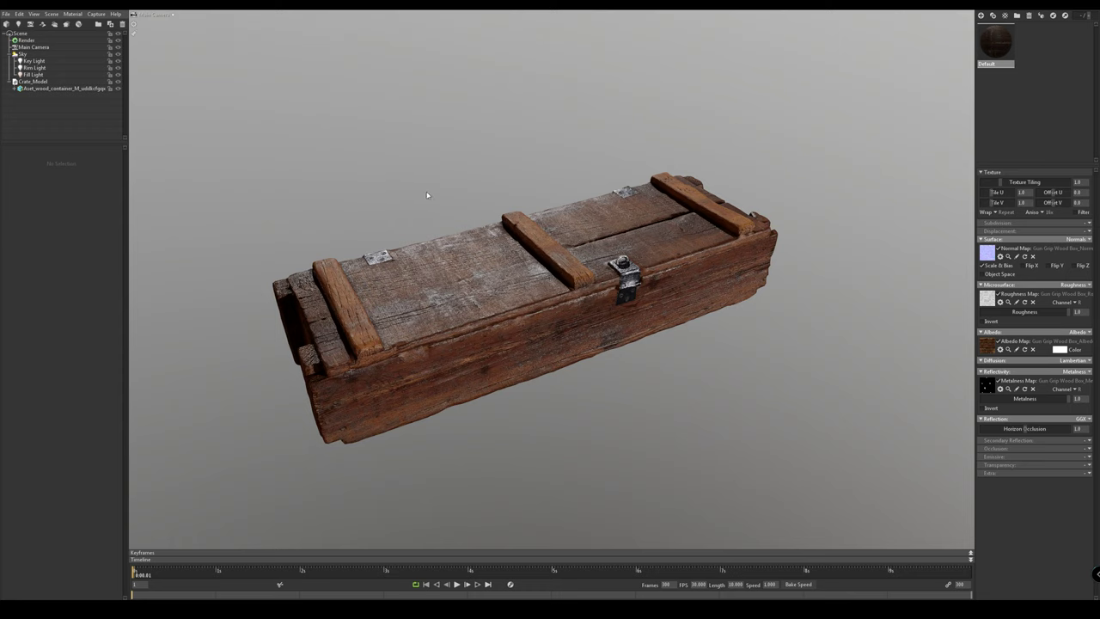
{"action": "left_click_drag", "start_coordinate": [336, 160], "coordinate": [341, 160]}
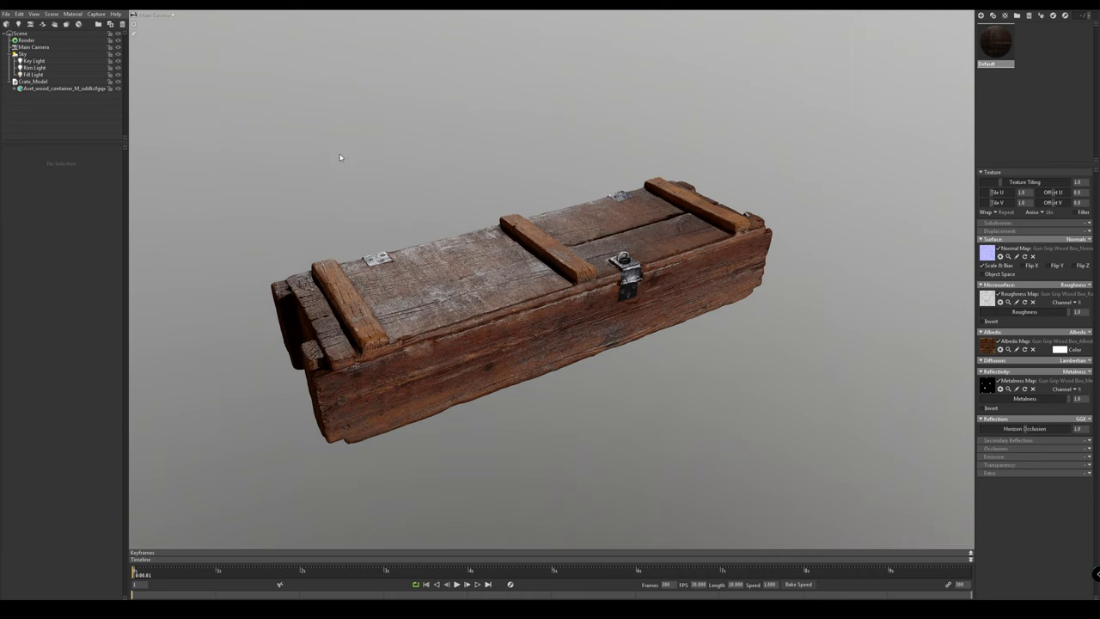
{"action": "middle_click_drag", "start_coordinate": [341, 159], "coordinate": [342, 179]}
{"action": "middle_click_drag", "start_coordinate": [379, 228], "coordinate": [376, 218]}
{"action": "left_click_drag", "start_coordinate": [459, 189], "coordinate": [459, 193]}
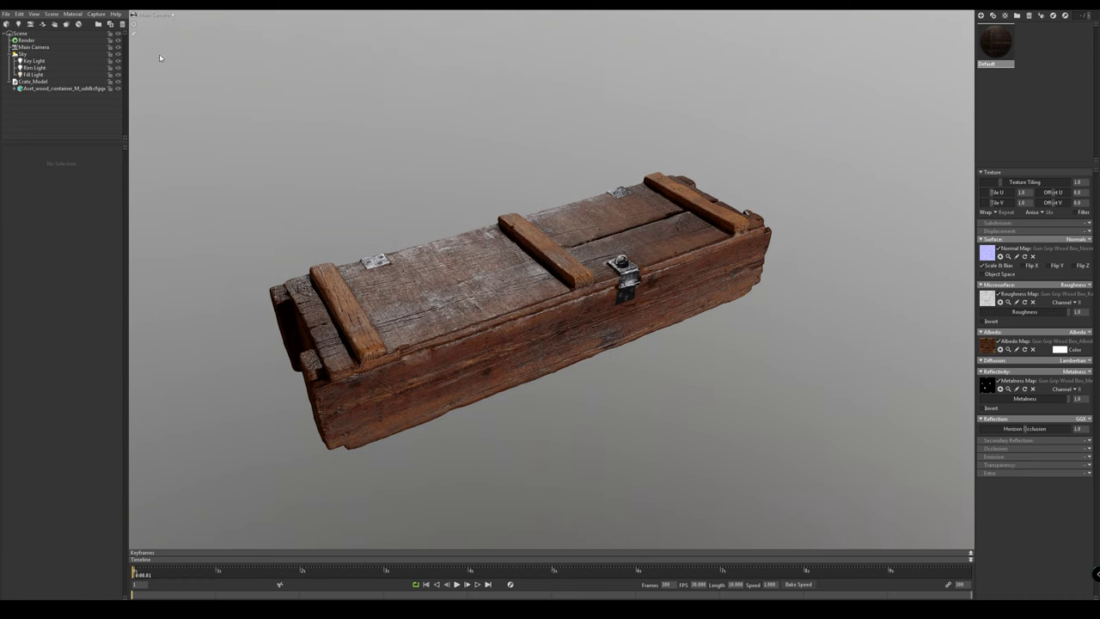
Set the sky's backdrop mode to Blurred Sky and raise the backdrop blur to about 0.032
{"action": "left_click", "coordinate": [29, 54]}
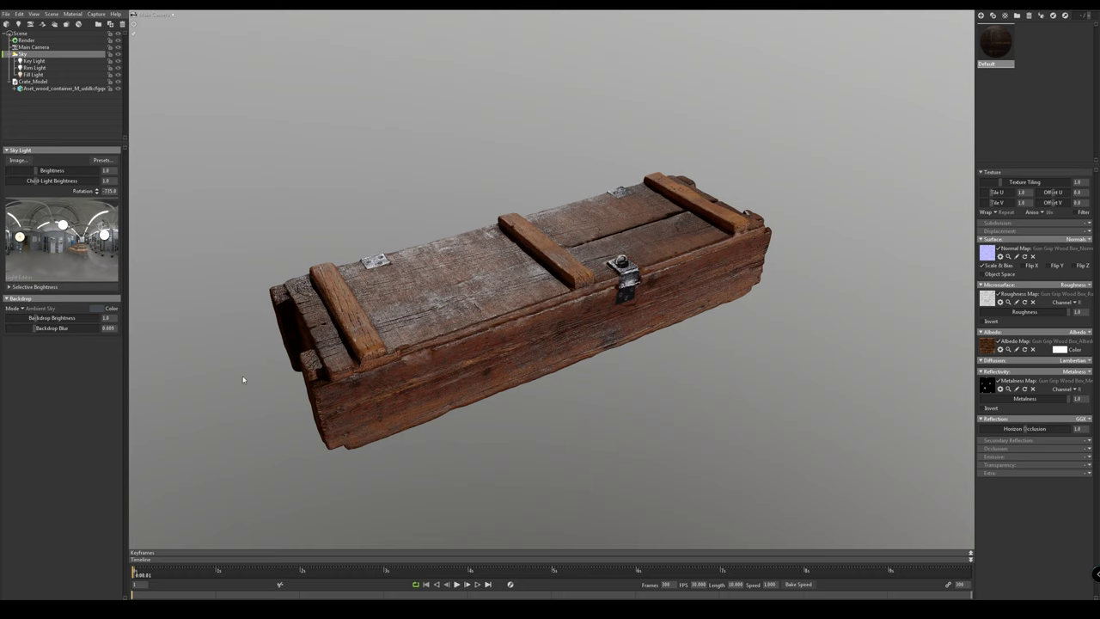
{"action": "left_click", "coordinate": [20, 308]}
{"action": "left_click", "coordinate": [22, 310]}
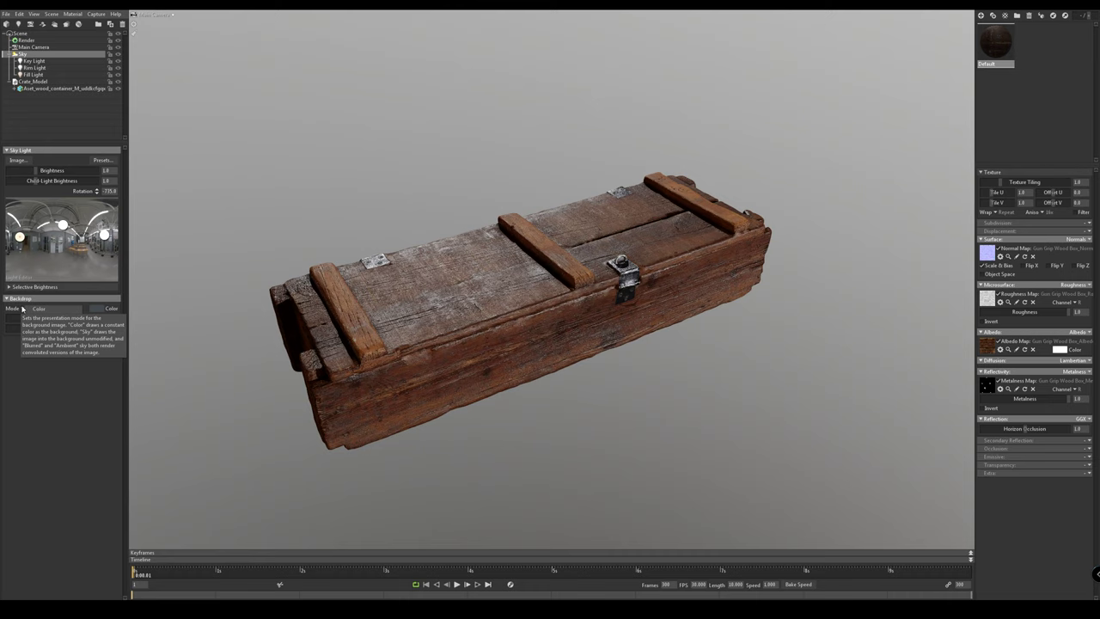
{"action": "left_click", "coordinate": [23, 308]}
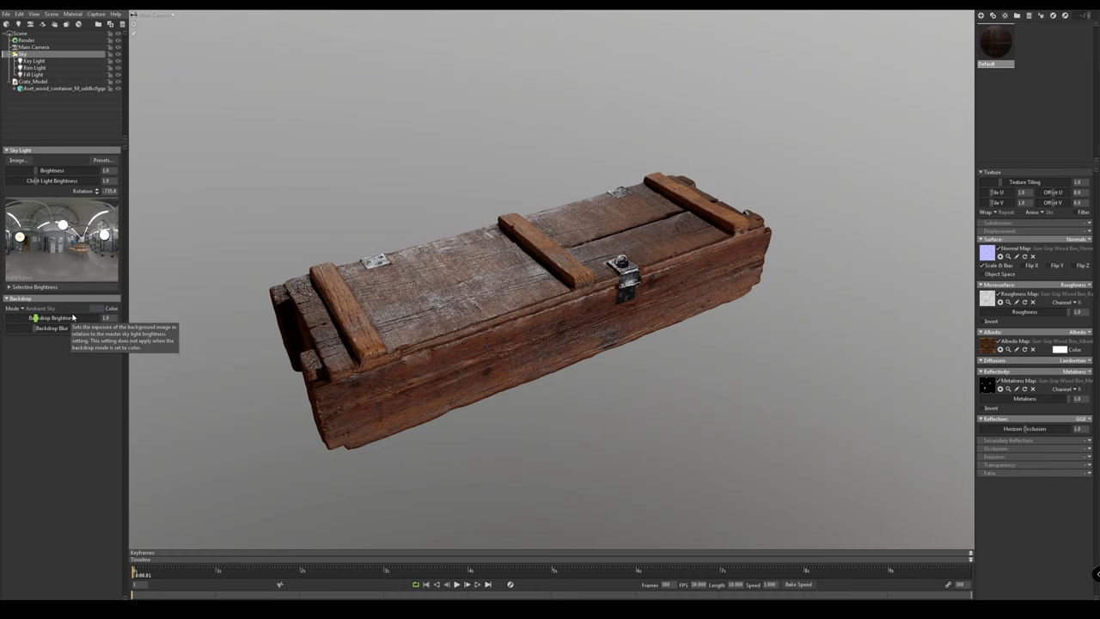
{"action": "left_click_drag", "start_coordinate": [446, 250], "coordinate": [189, 329]}
{"action": "left_click_drag", "start_coordinate": [238, 362], "coordinate": [386, 284]}
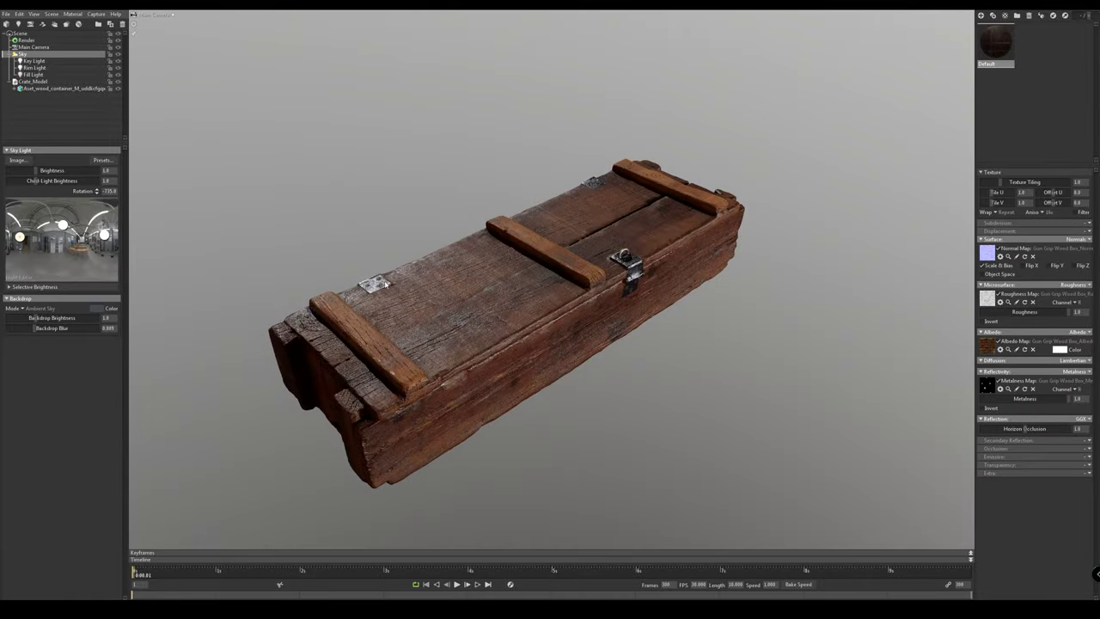
{"action": "left_click", "coordinate": [19, 309]}
{"action": "left_click", "coordinate": [60, 314]}
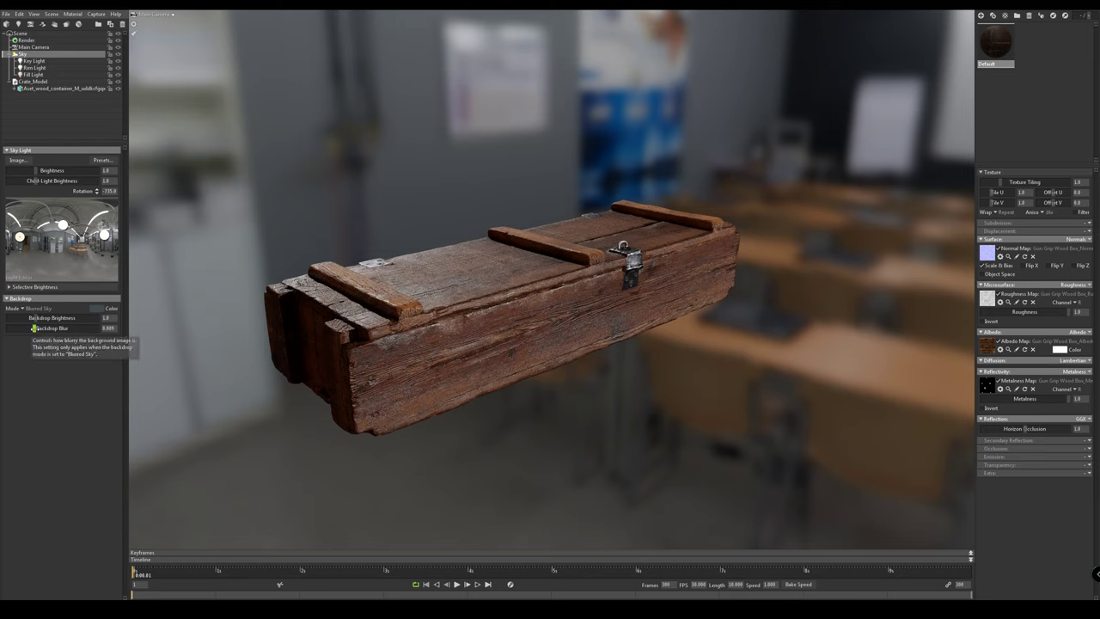
{"action": "mouse_move", "coordinate": [34, 327]}
{"action": "left_mouse_down"}
{"action": "mouse_move", "coordinate": [77, 328]}
{"action": "mouse_move", "coordinate": [35, 328]}
{"action": "mouse_move", "coordinate": [56, 327]}
{"action": "left_mouse_up"}
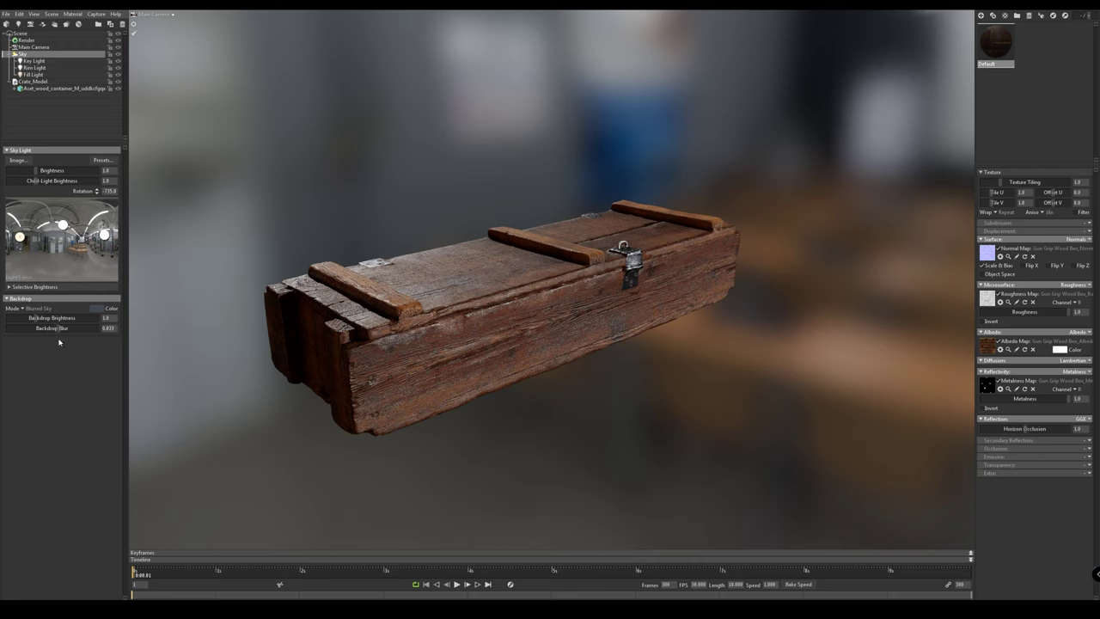
Preview the unblurred Sky backdrop behind the crate, and set the backdrop mode to Color
{"action": "left_click", "coordinate": [36, 308]}
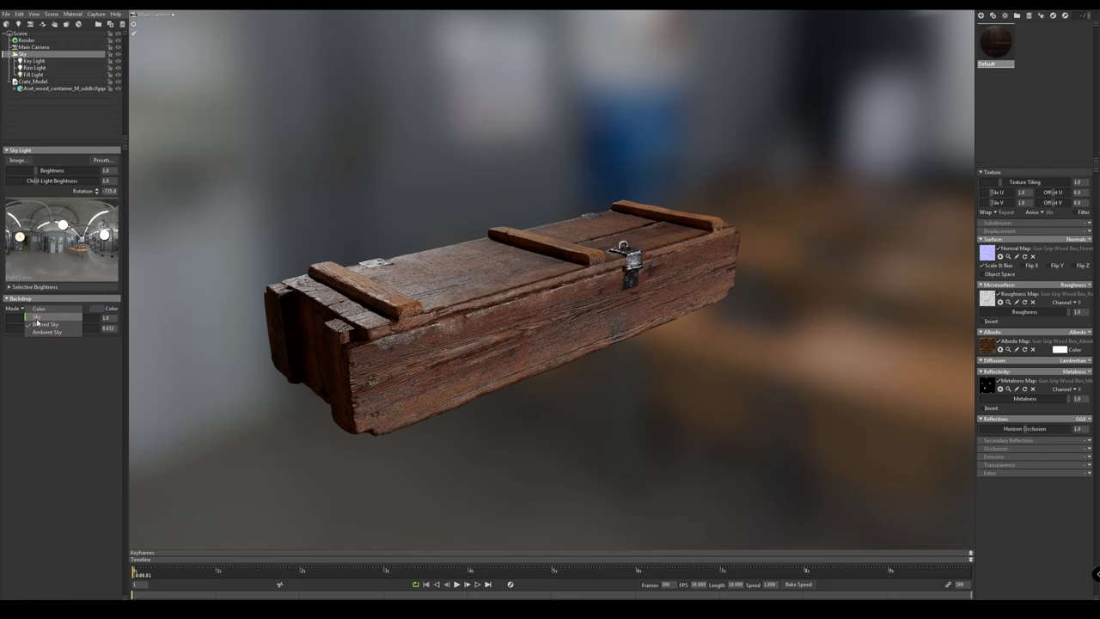
{"action": "left_click", "coordinate": [36, 316]}
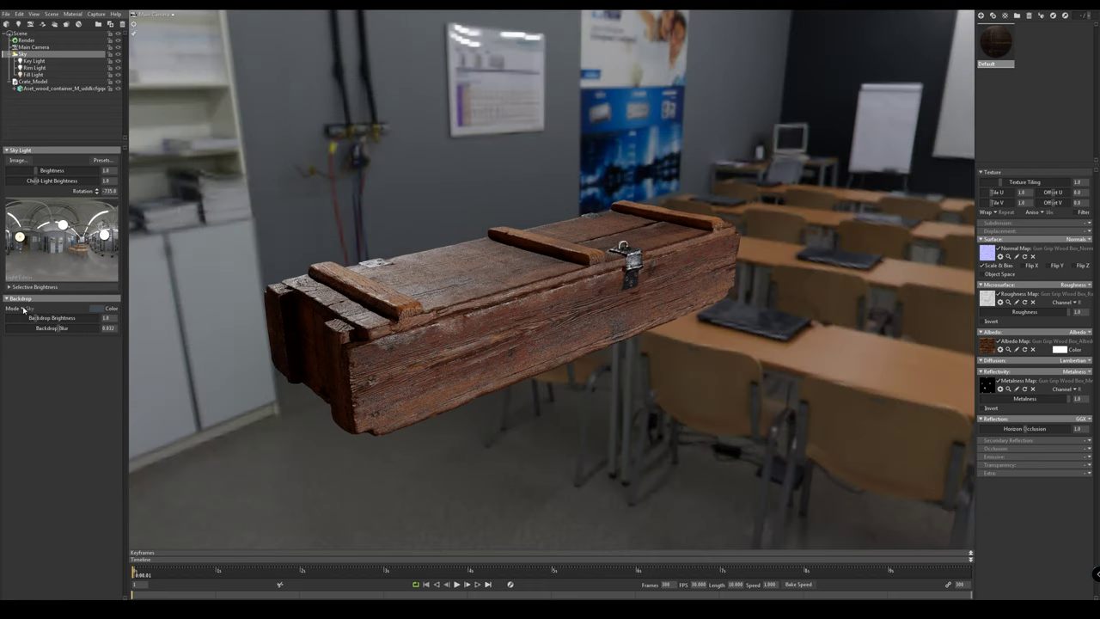
{"action": "left_click", "coordinate": [26, 309]}
{"action": "left_click", "coordinate": [35, 308]}
{"action": "left_click_drag", "start_coordinate": [312, 229], "coordinate": [237, 241]}
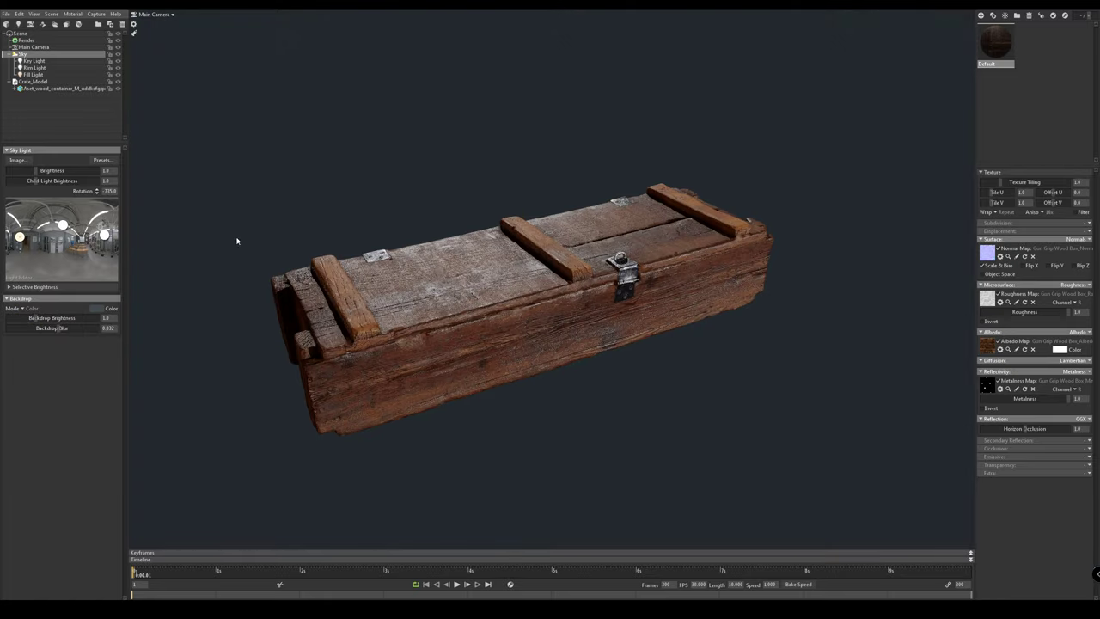
Try blue and yellow backdrop colors, and settle on the neutral grey 858585
{"action": "left_click", "coordinate": [98, 307]}
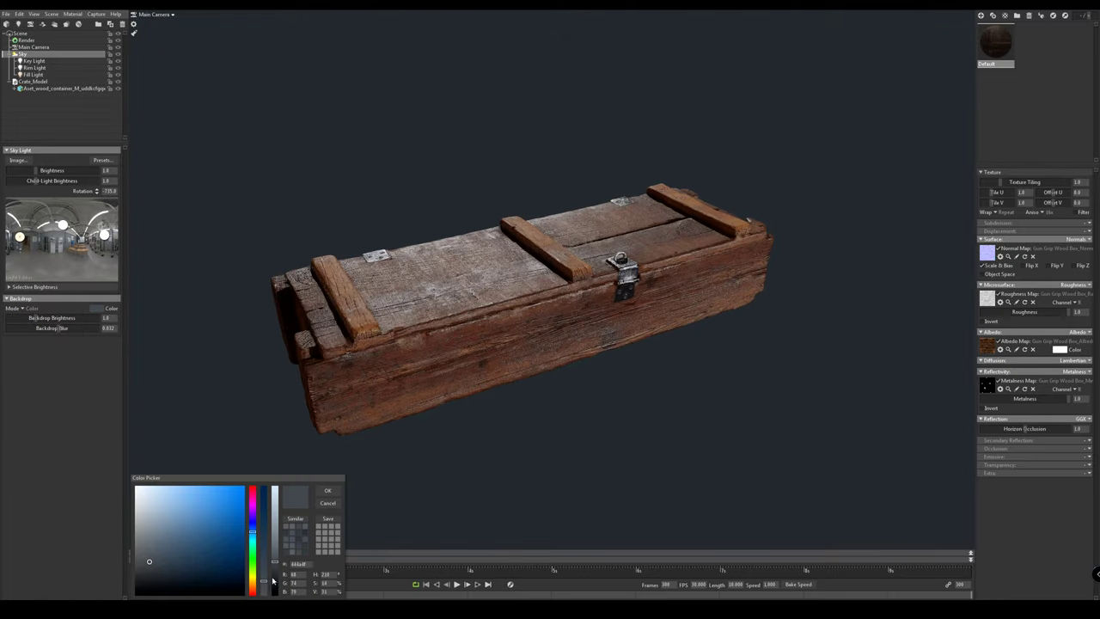
{"action": "left_click_drag", "start_coordinate": [265, 581], "coordinate": [265, 594]}
{"action": "left_click", "coordinate": [260, 532]}
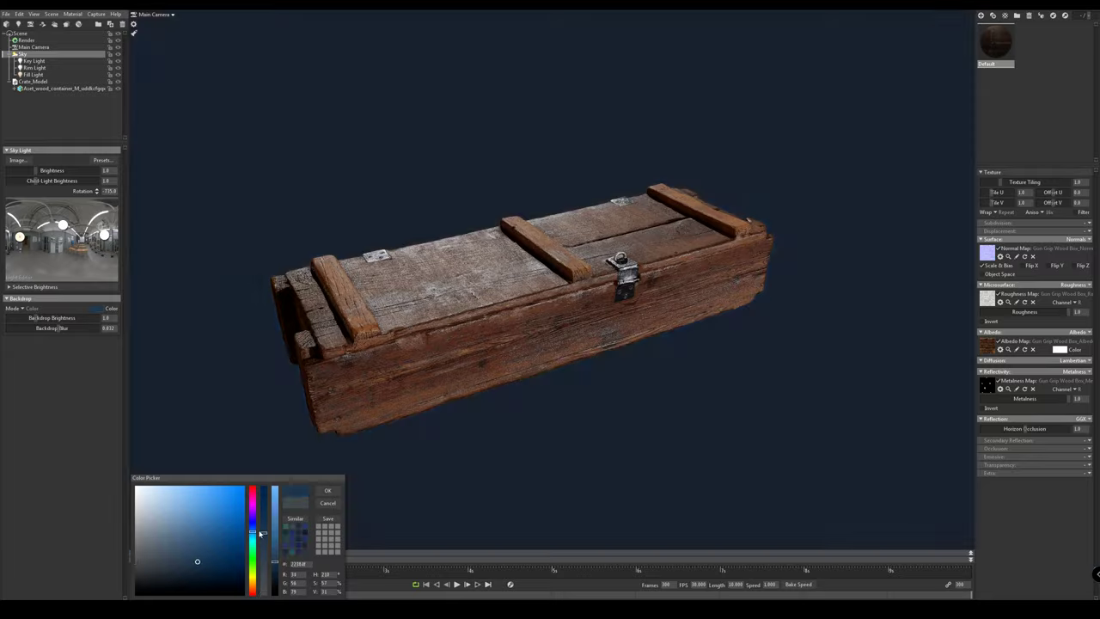
{"action": "mouse_move", "coordinate": [214, 538]}
{"action": "left_mouse_down"}
{"action": "mouse_move", "coordinate": [226, 503]}
{"action": "mouse_move", "coordinate": [202, 511]}
{"action": "left_mouse_up"}
{"action": "left_click", "coordinate": [253, 580]}
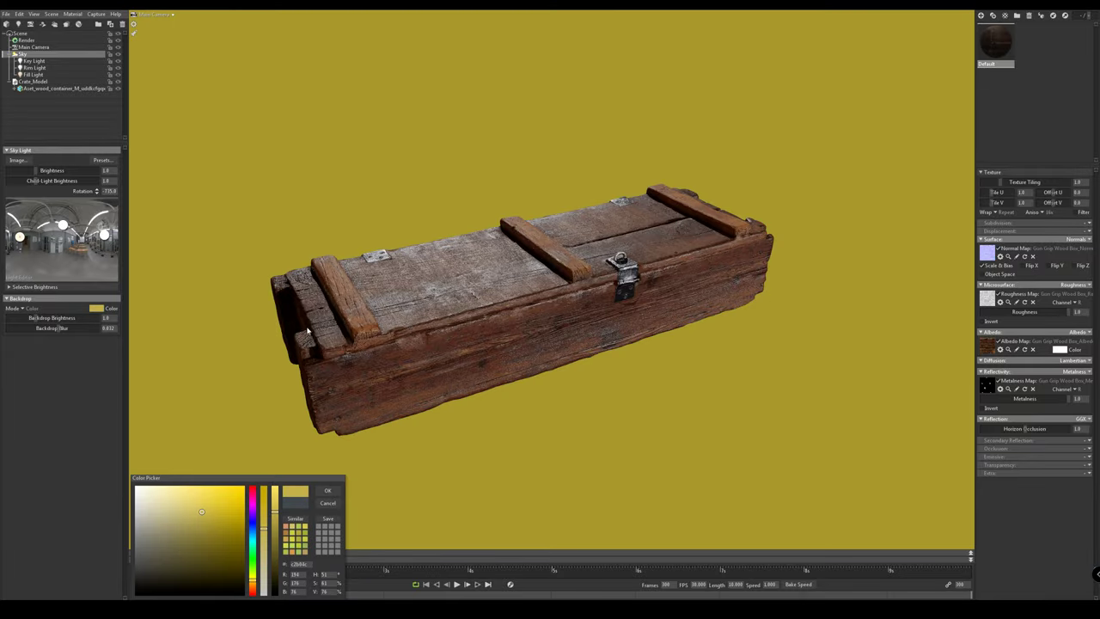
{"action": "left_click_drag", "start_coordinate": [307, 330], "coordinate": [310, 345]}
{"action": "mouse_move", "coordinate": [177, 548]}
{"action": "left_mouse_down"}
{"action": "mouse_move", "coordinate": [136, 534]}
{"action": "mouse_move", "coordinate": [134, 550]}
{"action": "mouse_move", "coordinate": [114, 553]}
{"action": "mouse_move", "coordinate": [109, 531]}
{"action": "mouse_move", "coordinate": [109, 543]}
{"action": "left_mouse_up"}
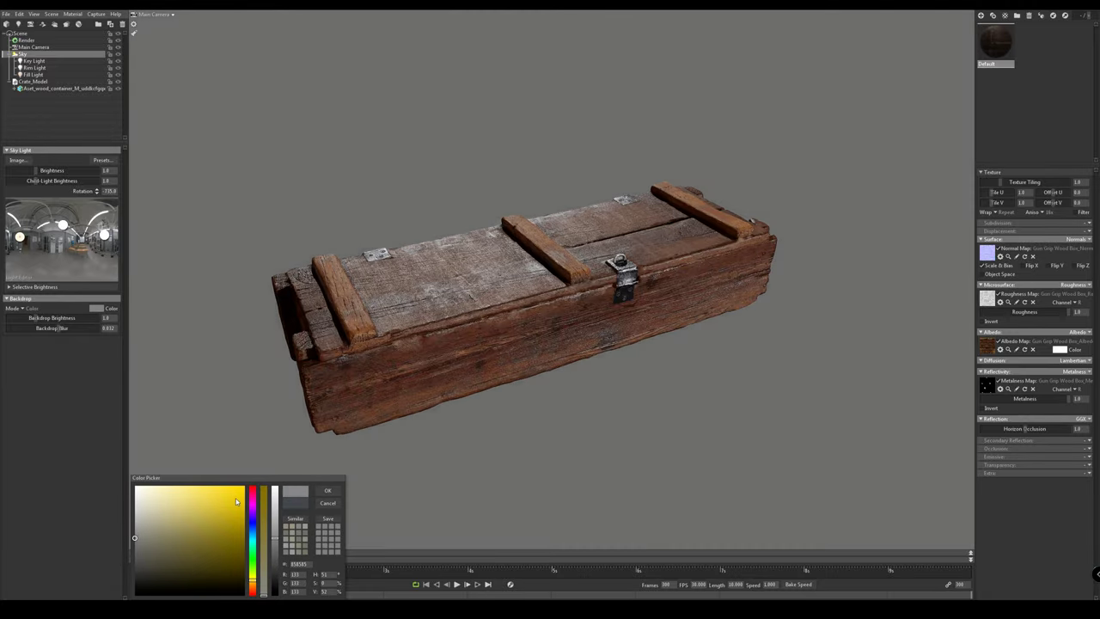
{"action": "left_click", "coordinate": [329, 491]}
Select the Key Light and rotate the sky lighting around the crate so the lid planks are lit
{"action": "left_click_drag", "start_coordinate": [395, 330], "coordinate": [323, 299]}
{"action": "left_click", "coordinate": [64, 62]}
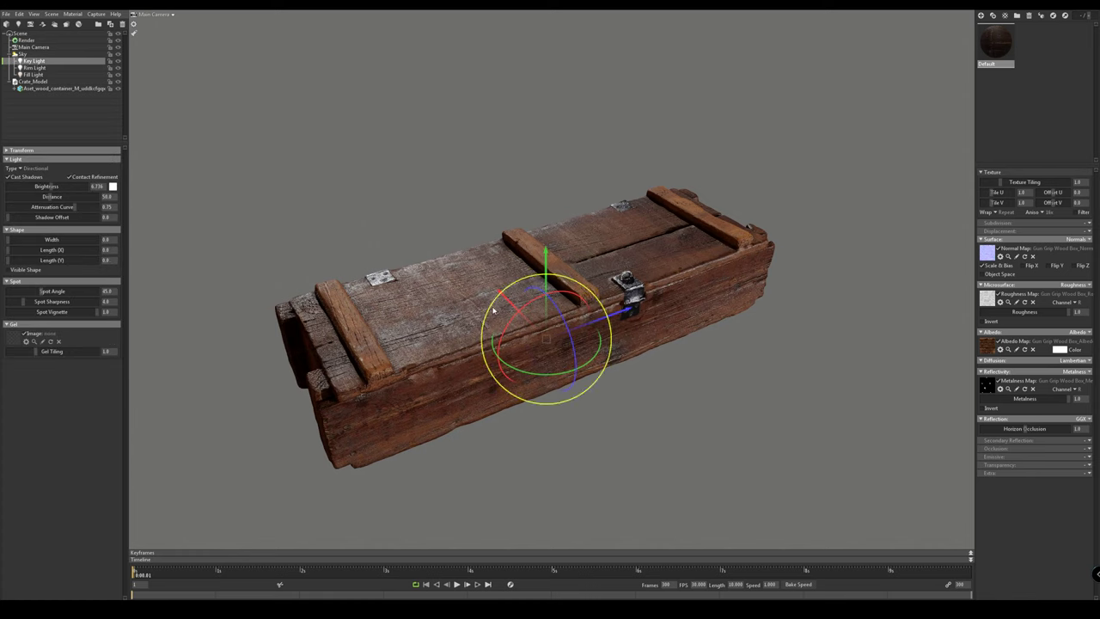
{"action": "mouse_move", "coordinate": [574, 365]}
{"action": "left_mouse_down"}
{"action": "mouse_move", "coordinate": [583, 346]}
{"action": "mouse_move", "coordinate": [559, 379]}
{"action": "mouse_move", "coordinate": [570, 376]}
{"action": "left_mouse_up"}
{"action": "left_click_drag", "start_coordinate": [541, 340], "coordinate": [536, 374]}
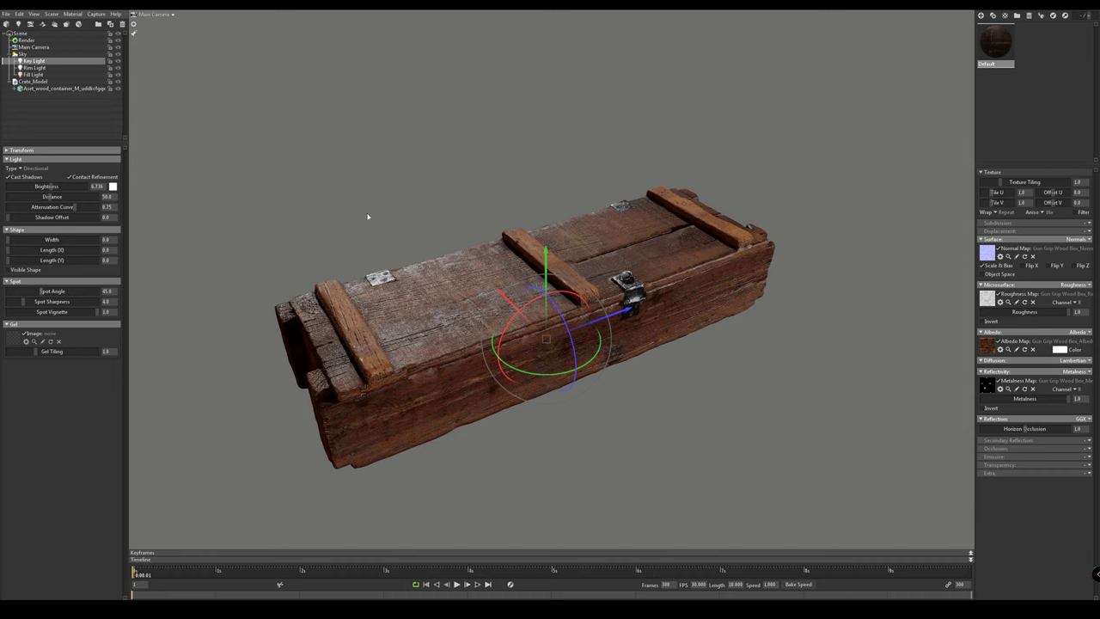
{"action": "mouse_move", "coordinate": [323, 261]}
{"action": "left_mouse_down", "text": "shift"}
{"action": "mouse_move", "coordinate": [356, 257]}
{"action": "mouse_move", "coordinate": [303, 257]}
{"action": "mouse_move", "coordinate": [317, 256]}
{"action": "left_mouse_up", "text": "shift"}
{"action": "mouse_move", "coordinate": [317, 259]}
{"action": "right_mouse_down", "text": "shift"}
{"action": "mouse_move", "coordinate": [300, 261]}
{"action": "mouse_move", "coordinate": [311, 256]}
{"action": "right_mouse_up", "text": "shift"}
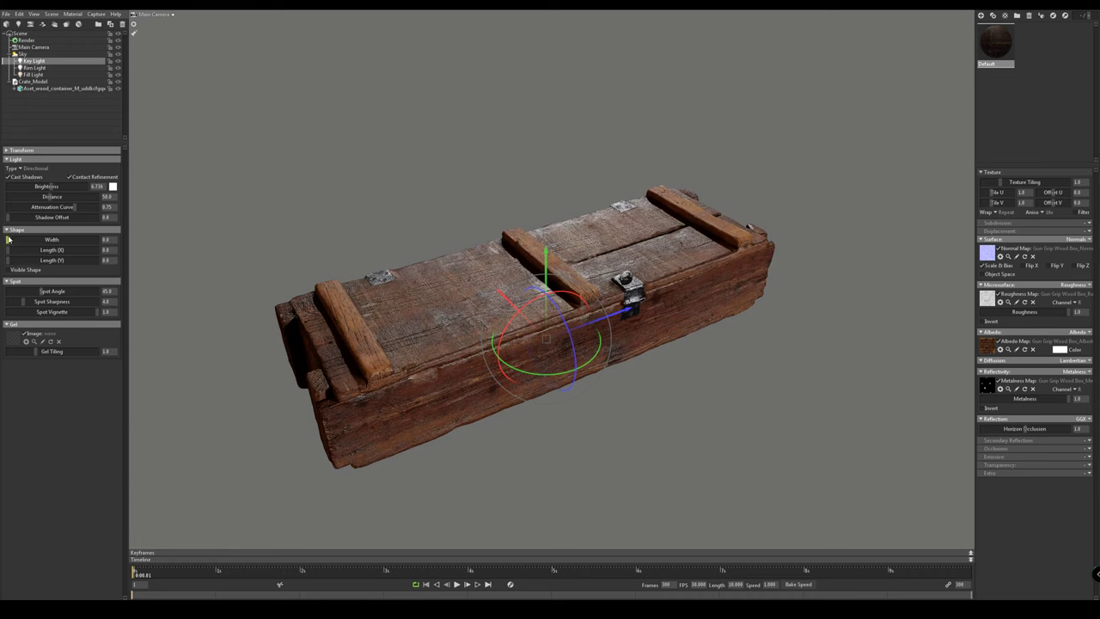
Widen the Key Light to about 60 and rotate the sky lighting to compare how soft the crate's shadows look
{"action": "left_click_drag", "start_coordinate": [17, 240], "coordinate": [45, 234]}
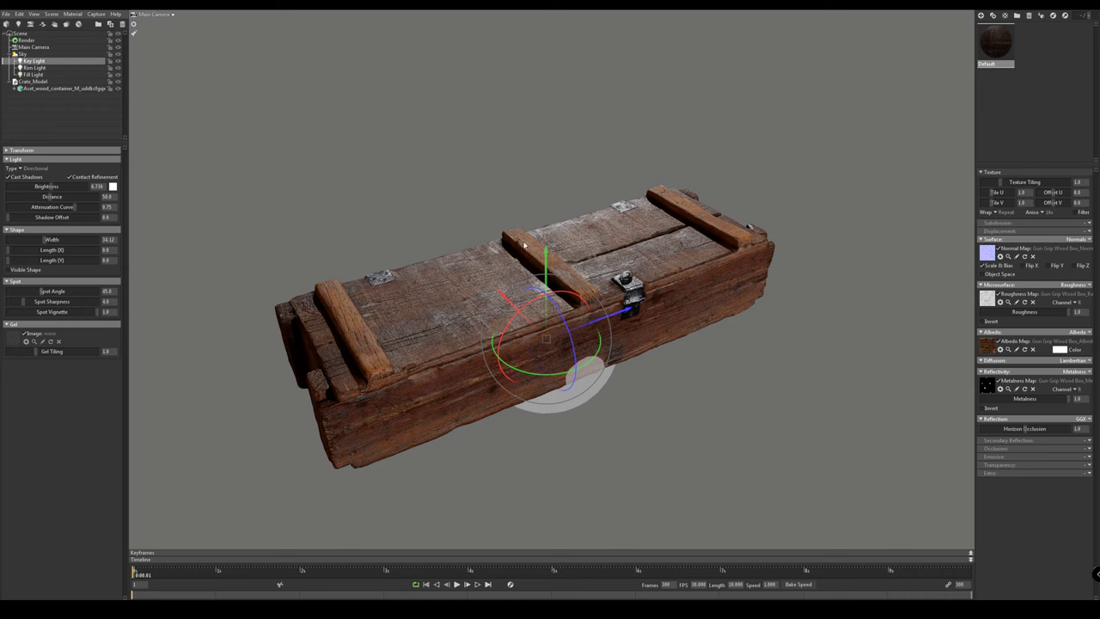
{"action": "mouse_move", "coordinate": [47, 240]}
{"action": "left_mouse_down"}
{"action": "mouse_move", "coordinate": [64, 240]}
{"action": "mouse_move", "coordinate": [52, 240]}
{"action": "left_mouse_up"}
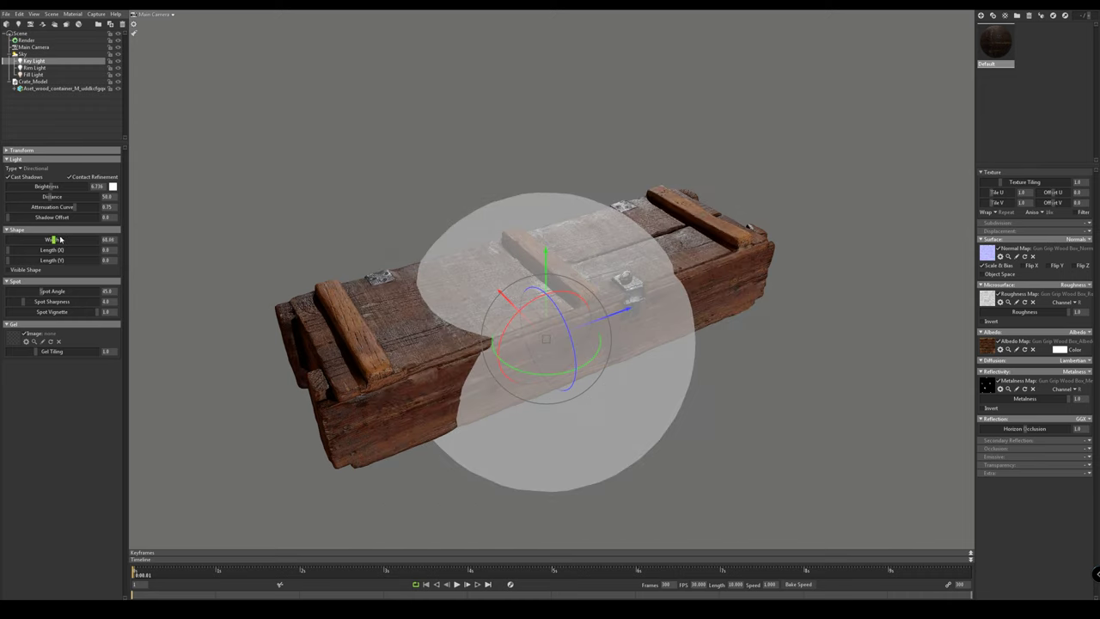
{"action": "right_click_drag", "start_coordinate": [443, 190], "coordinate": [536, 193], "text": "shift"}
{"action": "left_click_drag", "start_coordinate": [535, 193], "coordinate": [437, 232], "text": "shift"}
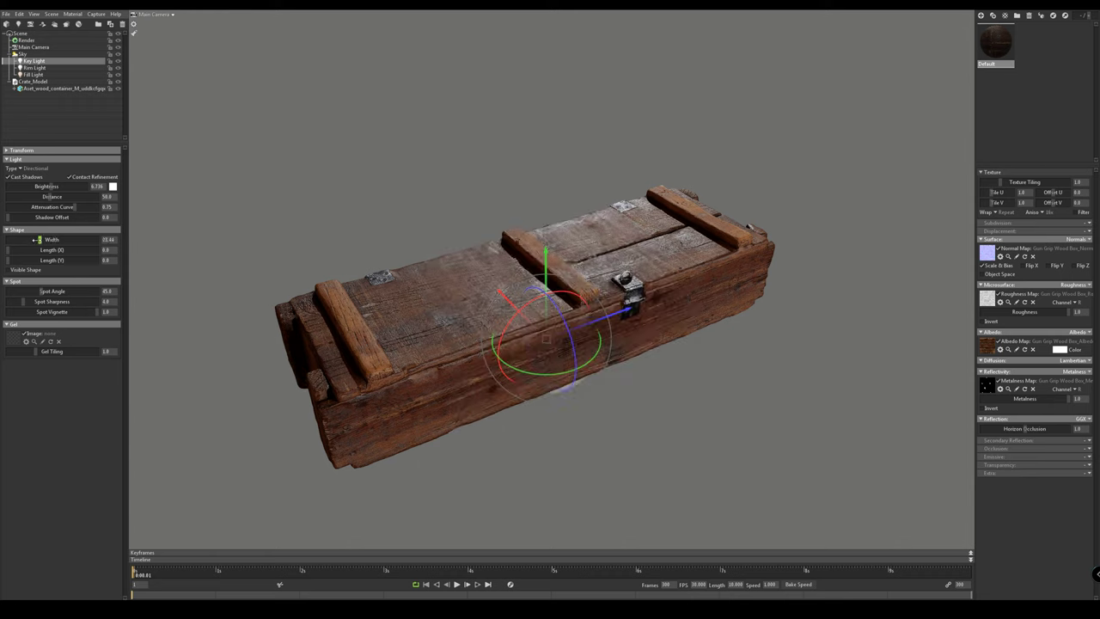
Soften the light sources by setting the Rim Light's width to about 6 and the Key Light's width to 19.88
{"action": "left_click", "coordinate": [36, 68]}
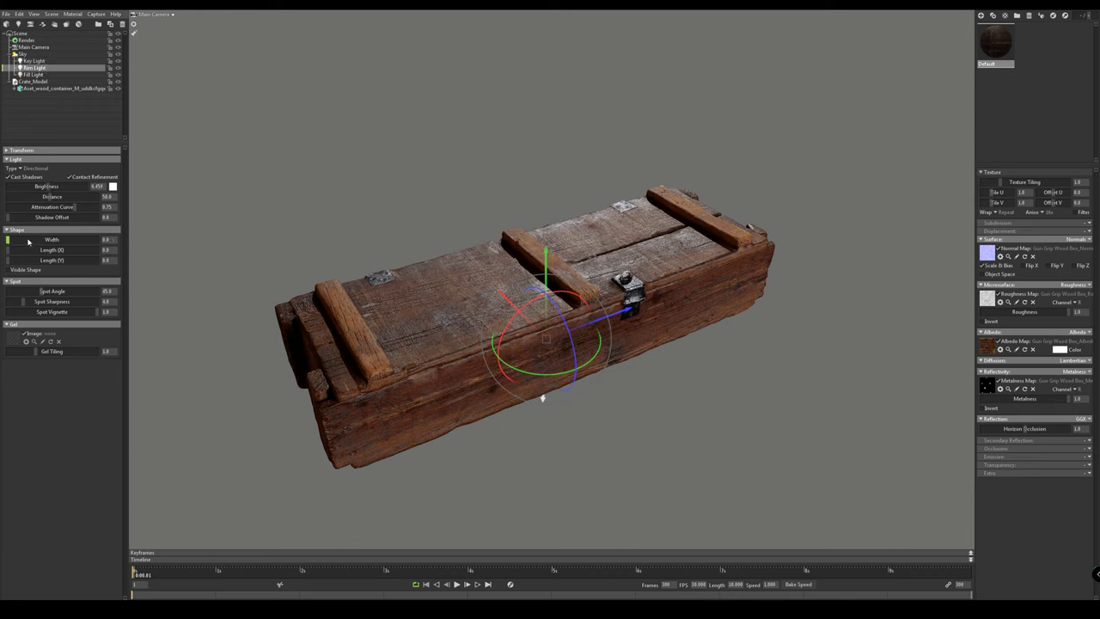
{"action": "mouse_move", "coordinate": [20, 243]}
{"action": "left_mouse_down"}
{"action": "mouse_move", "coordinate": [38, 240]}
{"action": "mouse_move", "coordinate": [29, 240]}
{"action": "left_mouse_up"}
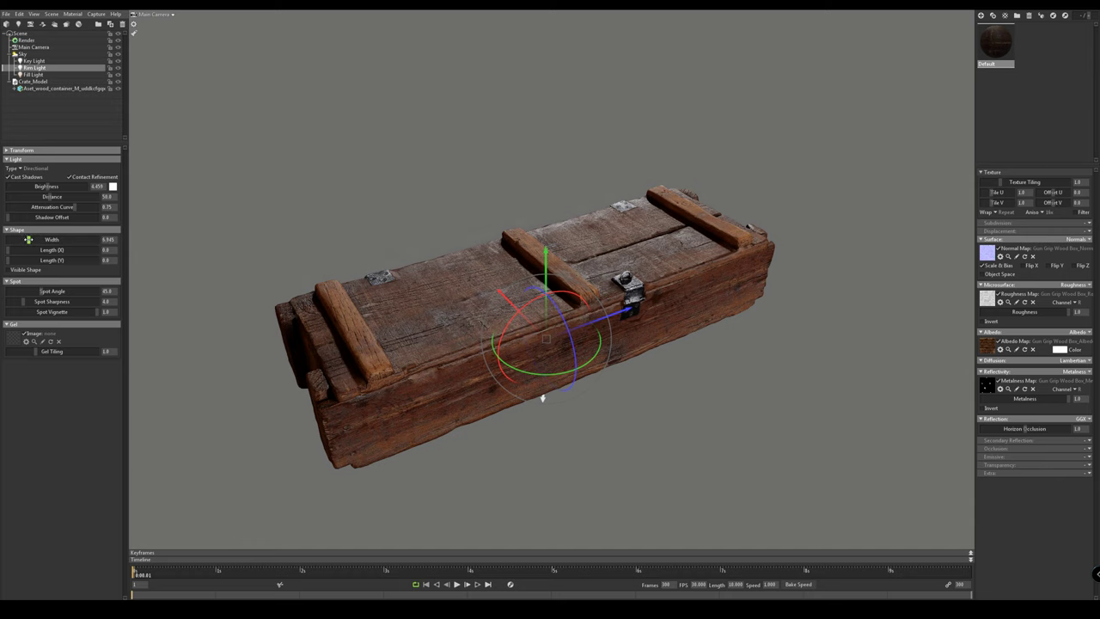
{"action": "left_click", "coordinate": [35, 61]}
{"action": "left_click_drag", "start_coordinate": [41, 240], "coordinate": [38, 240]}
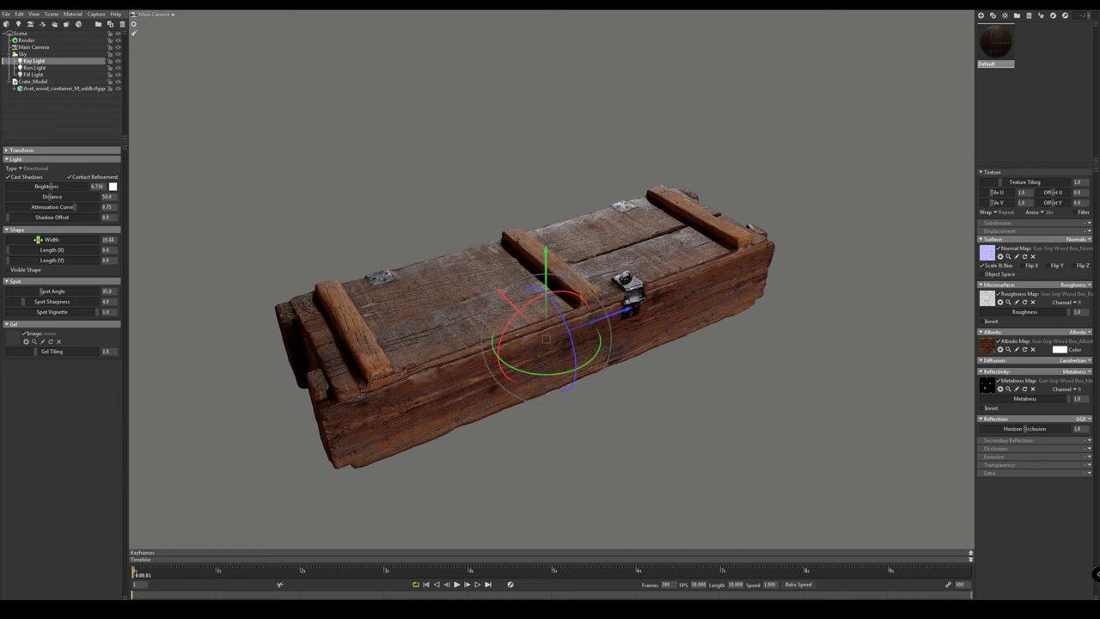
{"action": "left_click", "coordinate": [34, 67]}
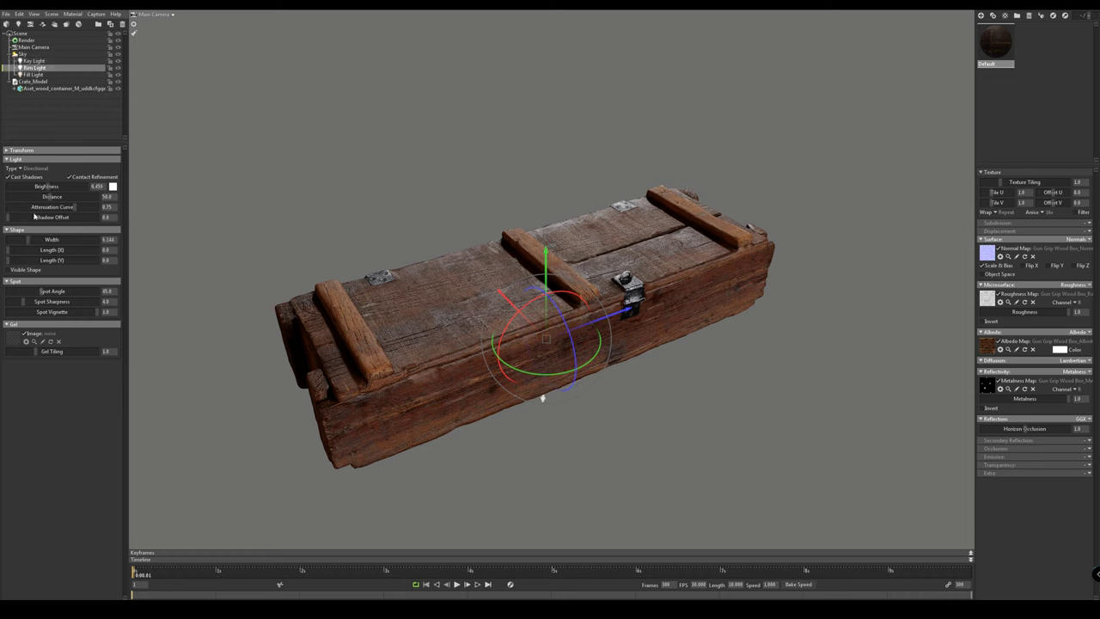
Deselect the lights and rotate the sky lighting around the crate to choose a lighting direction
{"action": "left_click", "coordinate": [300, 258]}
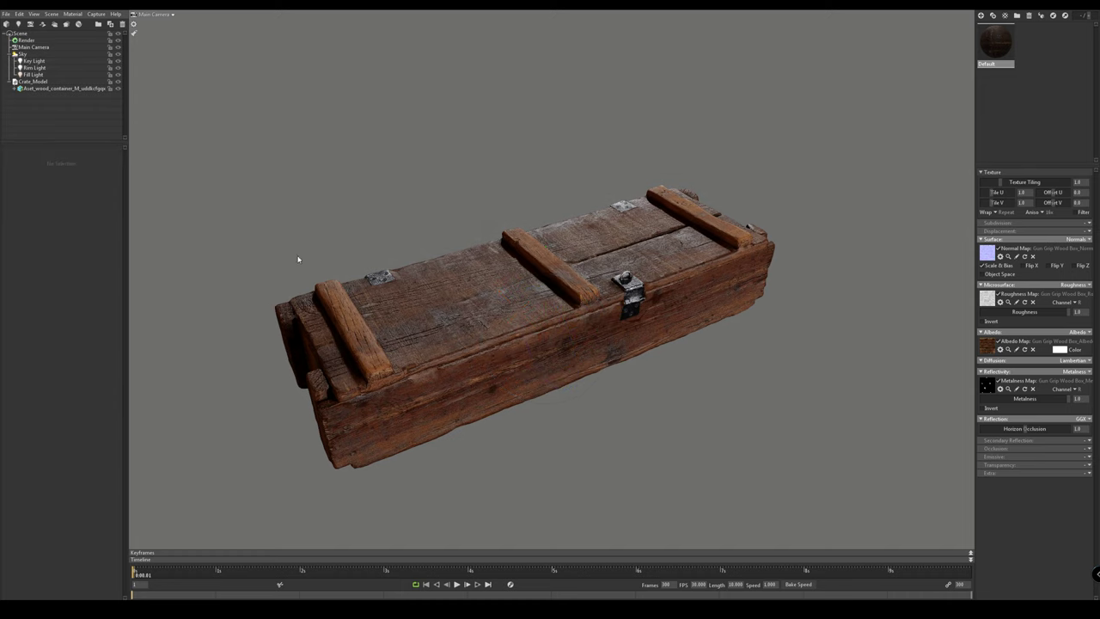
{"action": "right_click_drag", "start_coordinate": [359, 262], "coordinate": [188, 302], "text": "shift"}
{"action": "left_click_drag", "start_coordinate": [188, 302], "coordinate": [387, 291], "text": "shift"}
{"action": "left_click", "coordinate": [389, 291]}
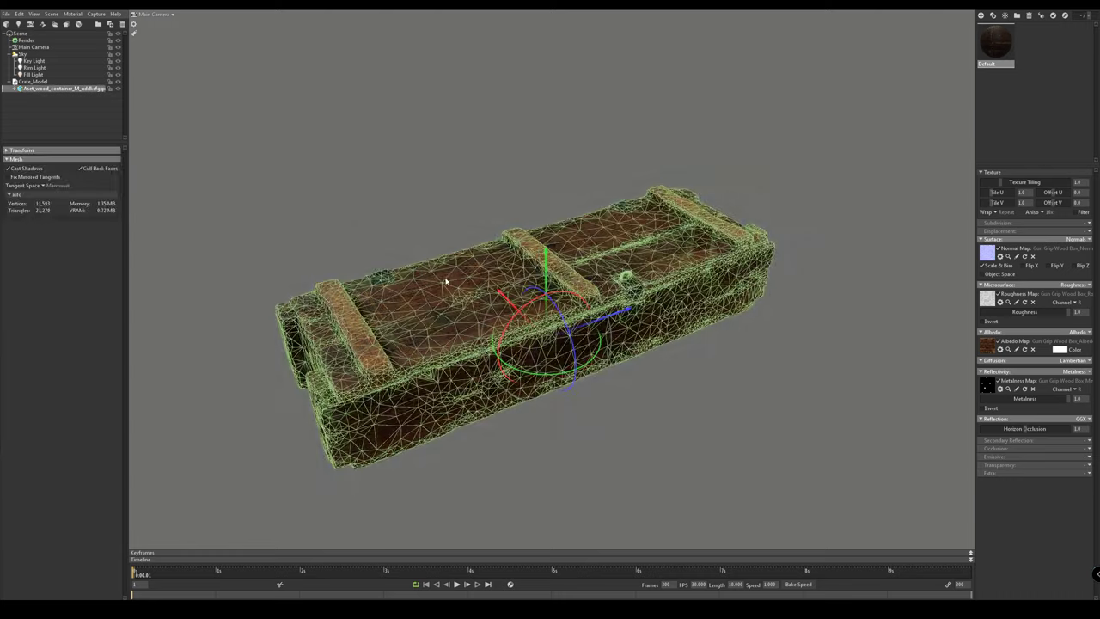
{"action": "left_click", "coordinate": [375, 197]}
{"action": "left_click_drag", "start_coordinate": [375, 184], "coordinate": [301, 209], "text": "shift"}
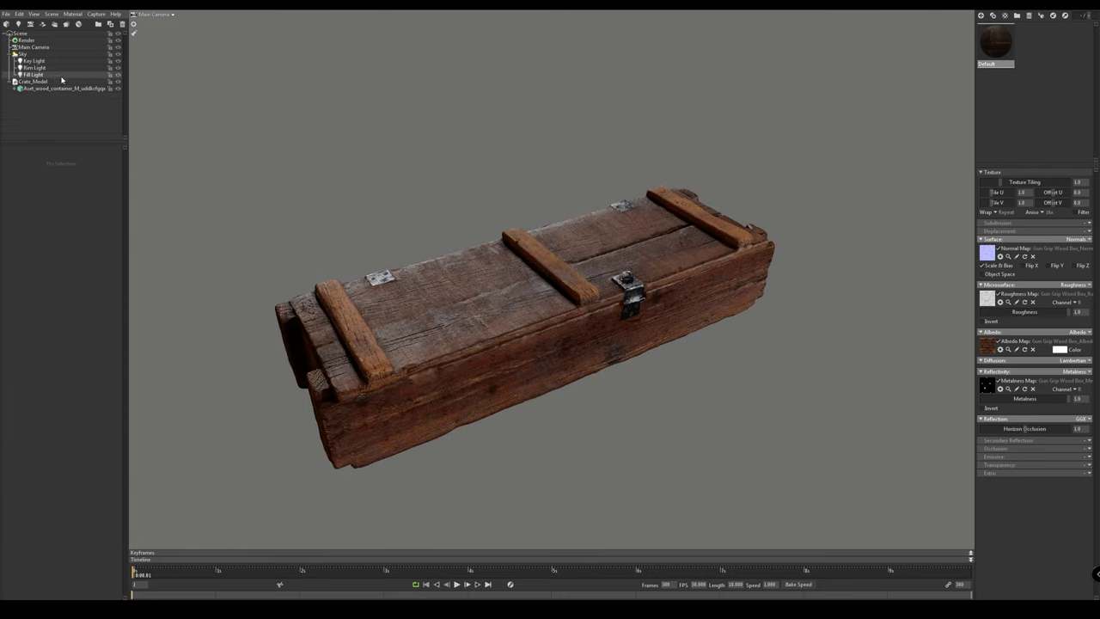
Re-aim the Rim Light with its width at 12, and rotate the Key Light toward the crate's front and latch
{"action": "left_click", "coordinate": [35, 68]}
{"action": "left_click_drag", "start_coordinate": [560, 318], "coordinate": [567, 372]}
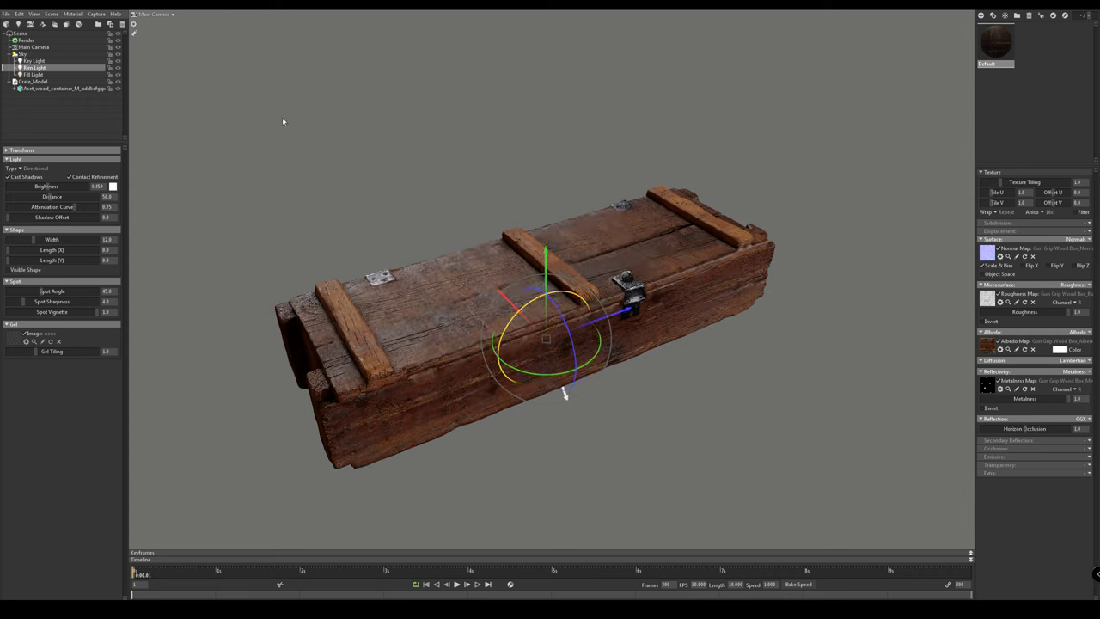
{"action": "left_click", "coordinate": [34, 61]}
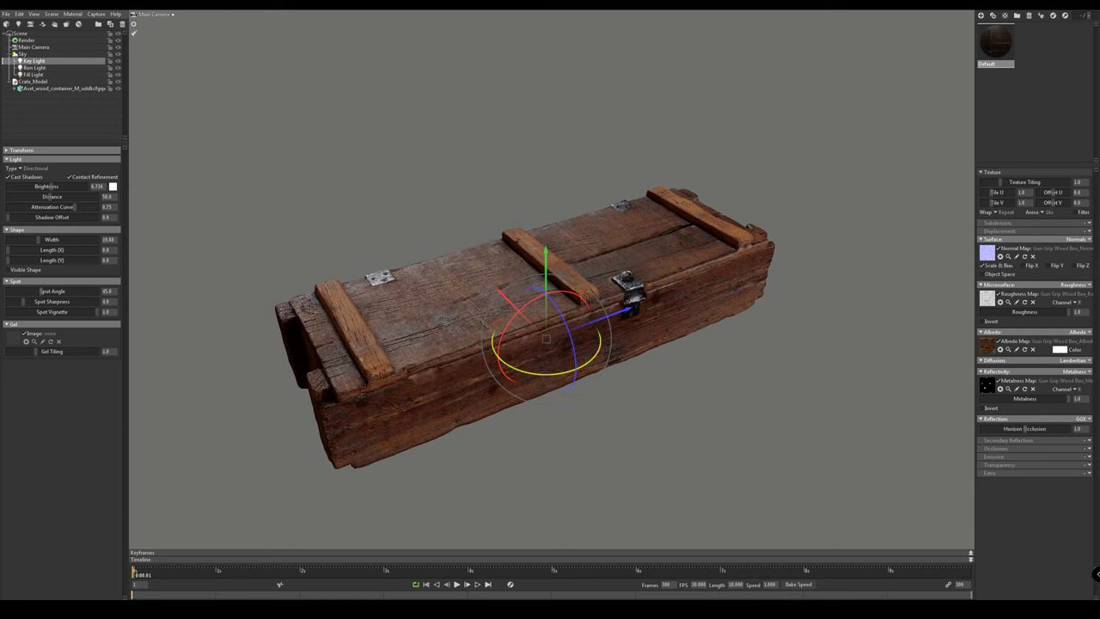
{"action": "mouse_move", "coordinate": [563, 373]}
{"action": "left_mouse_down"}
{"action": "mouse_move", "coordinate": [526, 372]}
{"action": "mouse_move", "coordinate": [564, 371]}
{"action": "left_mouse_up"}
{"action": "left_click_drag", "start_coordinate": [570, 332], "coordinate": [566, 321]}
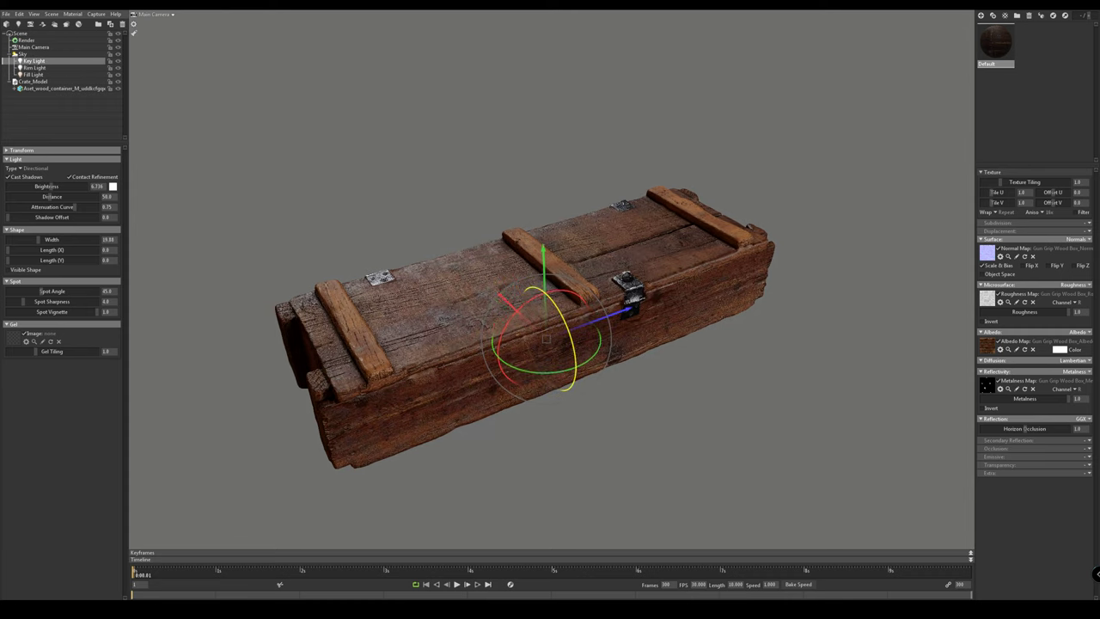
{"action": "left_click_drag", "start_coordinate": [567, 389], "coordinate": [567, 320]}
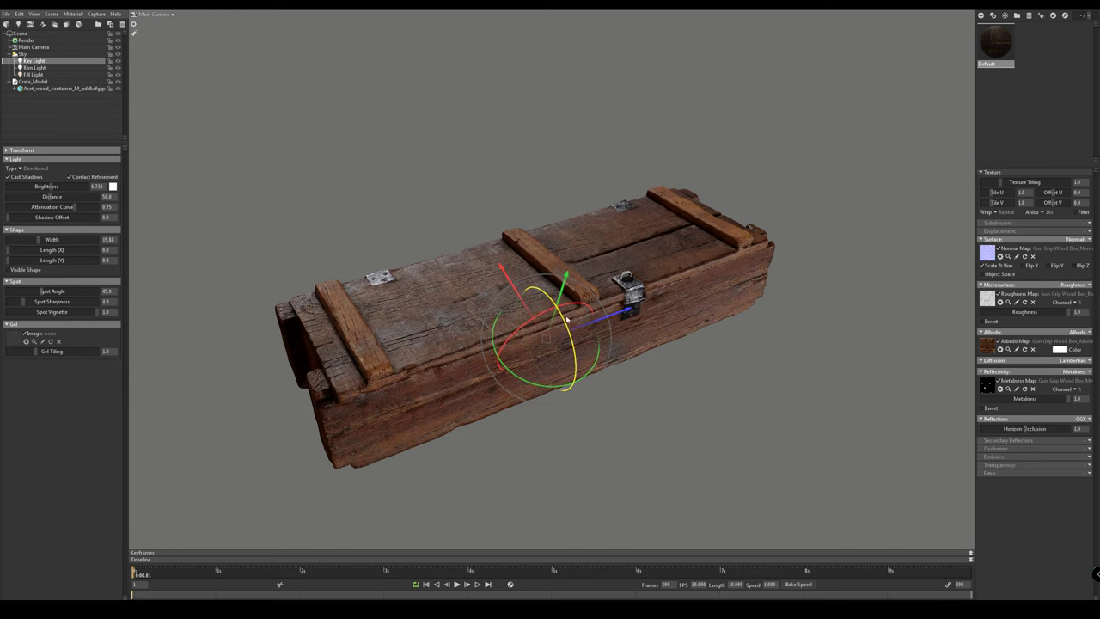
{"action": "left_click", "coordinate": [307, 119]}
Rotate the Fill Light and increase its brightness to lift the crate's darker areas
{"action": "left_click", "coordinate": [32, 75]}
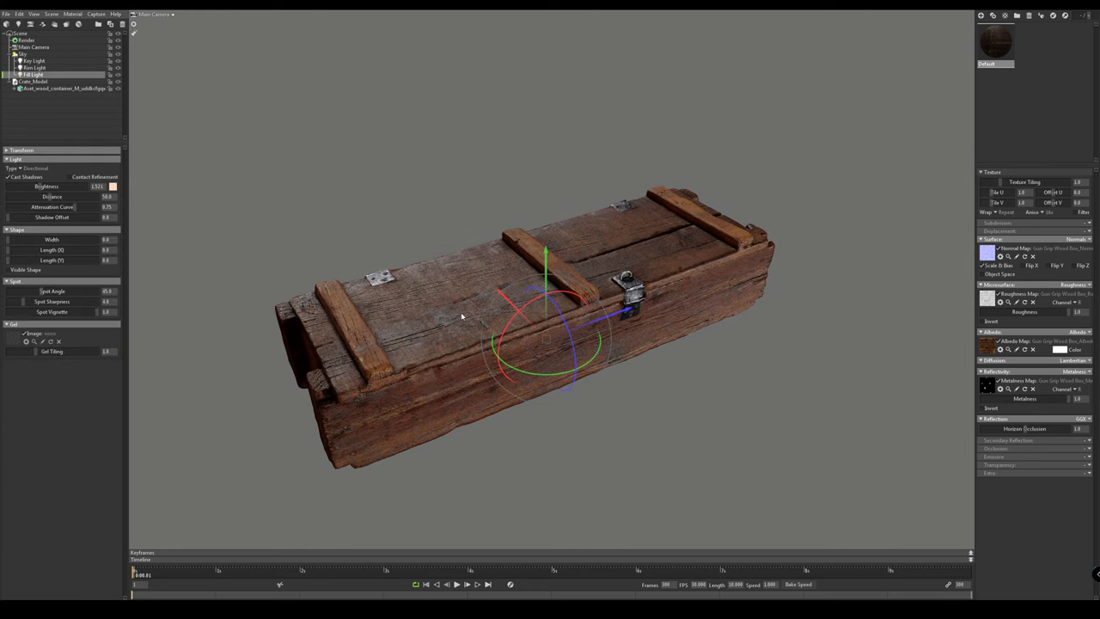
{"action": "left_click_drag", "start_coordinate": [502, 353], "coordinate": [512, 326]}
{"action": "left_click_drag", "start_coordinate": [41, 187], "coordinate": [48, 186]}
{"action": "left_click", "coordinate": [372, 200]}
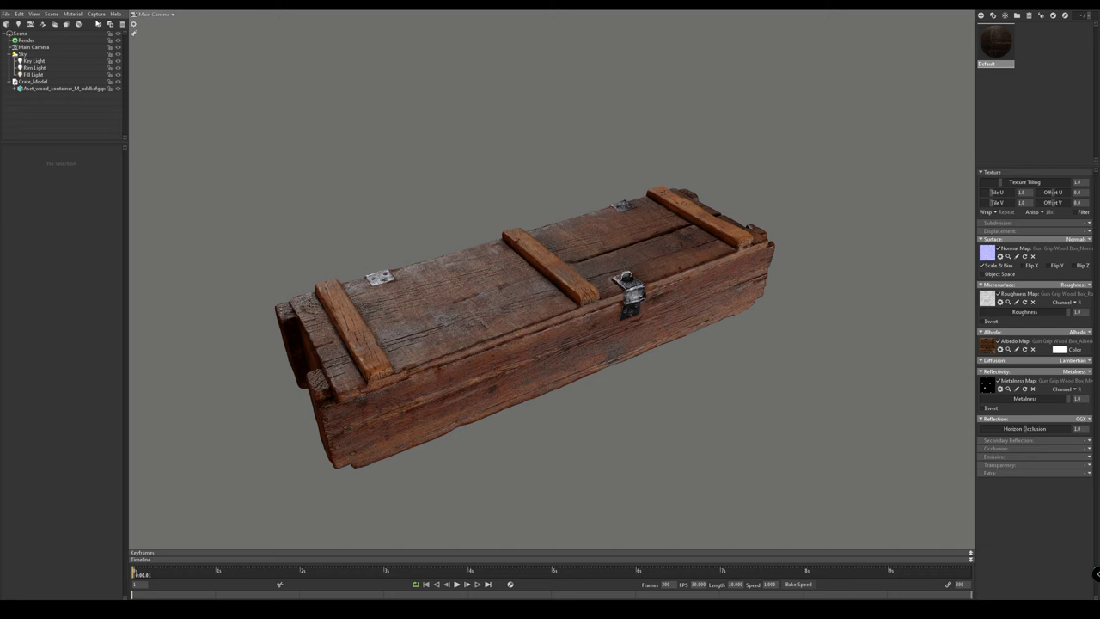
Configure the image capture settings to 5000 × 5000 pixels, 16x sampling and PNG format with transparency enabled
{"action": "left_click", "coordinate": [95, 14]}
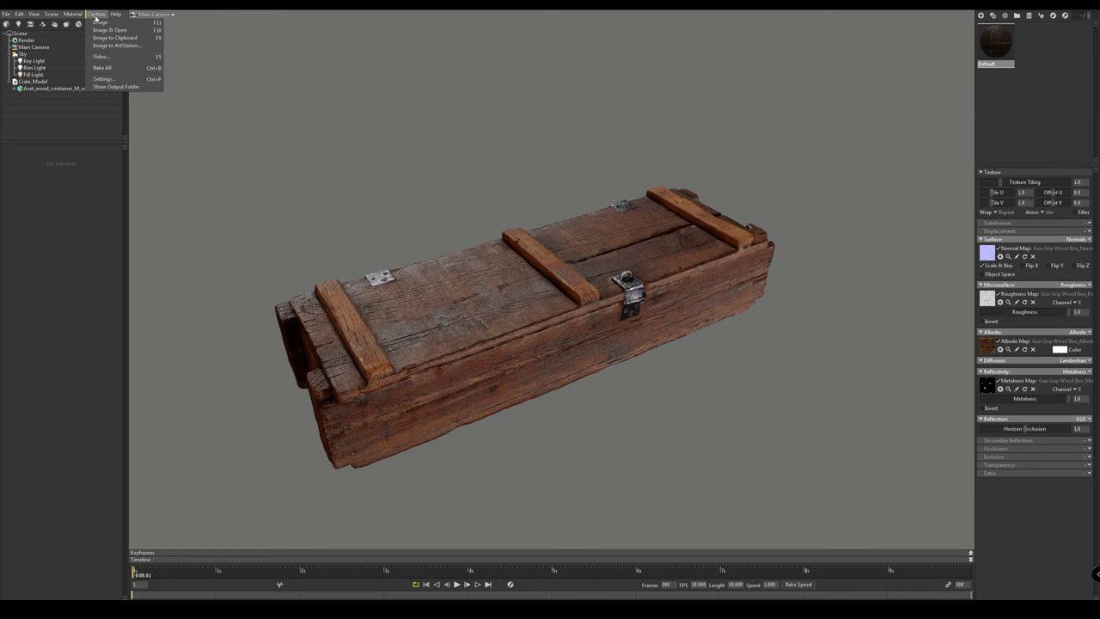
{"action": "left_click", "coordinate": [107, 78]}
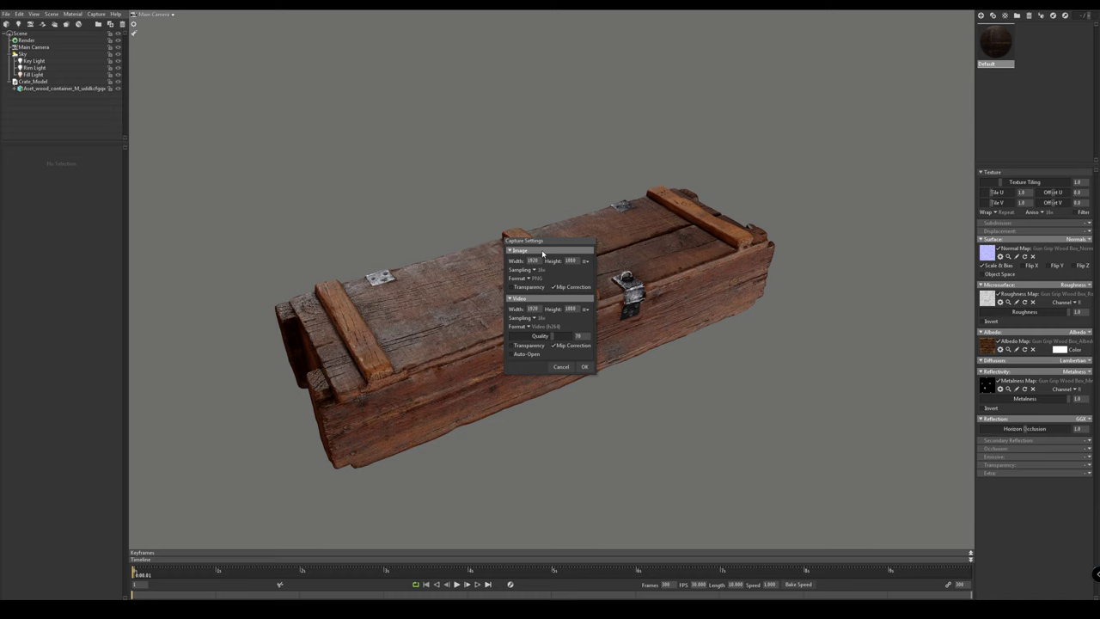
{"action": "left_click_drag", "start_coordinate": [541, 261], "coordinate": [504, 268]}
{"action": "type", "text": "5000"}
{"action": "key", "text": "Tab"}
{"action": "type", "text": "5000"}
{"action": "key", "text": "shift+Tab"}
{"action": "left_click", "coordinate": [528, 287]}
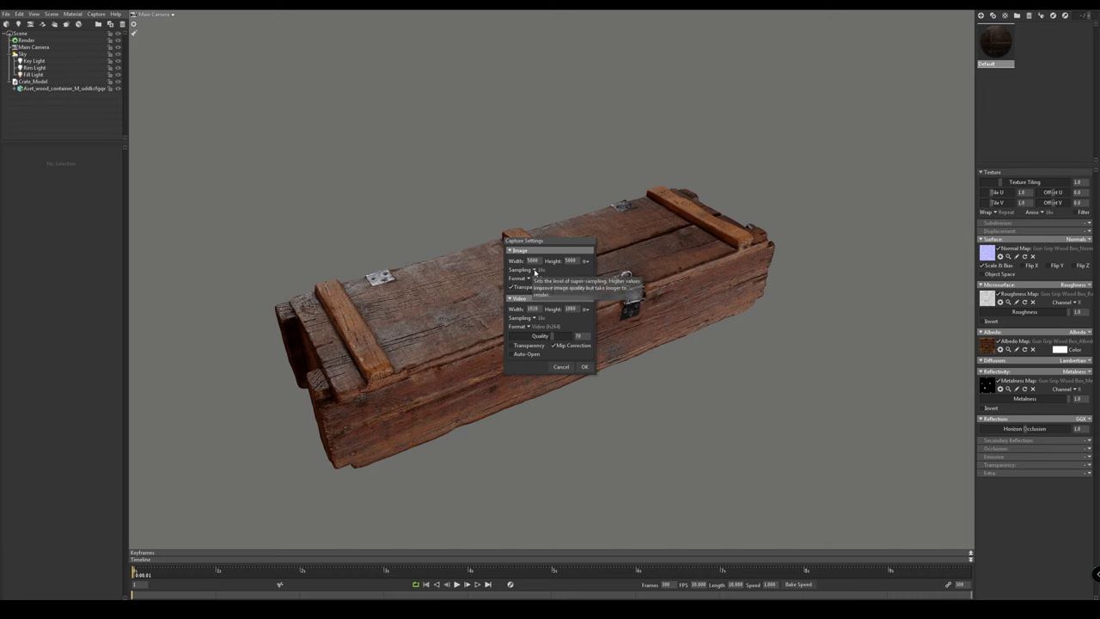
{"action": "left_click", "coordinate": [540, 270]}
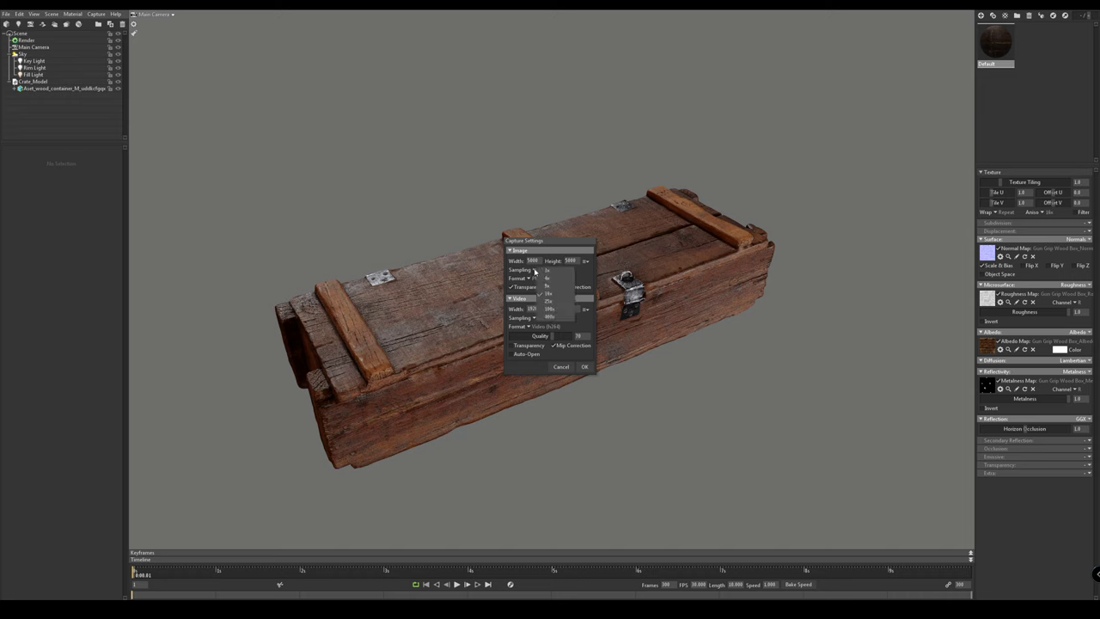
{"action": "left_click", "coordinate": [550, 293]}
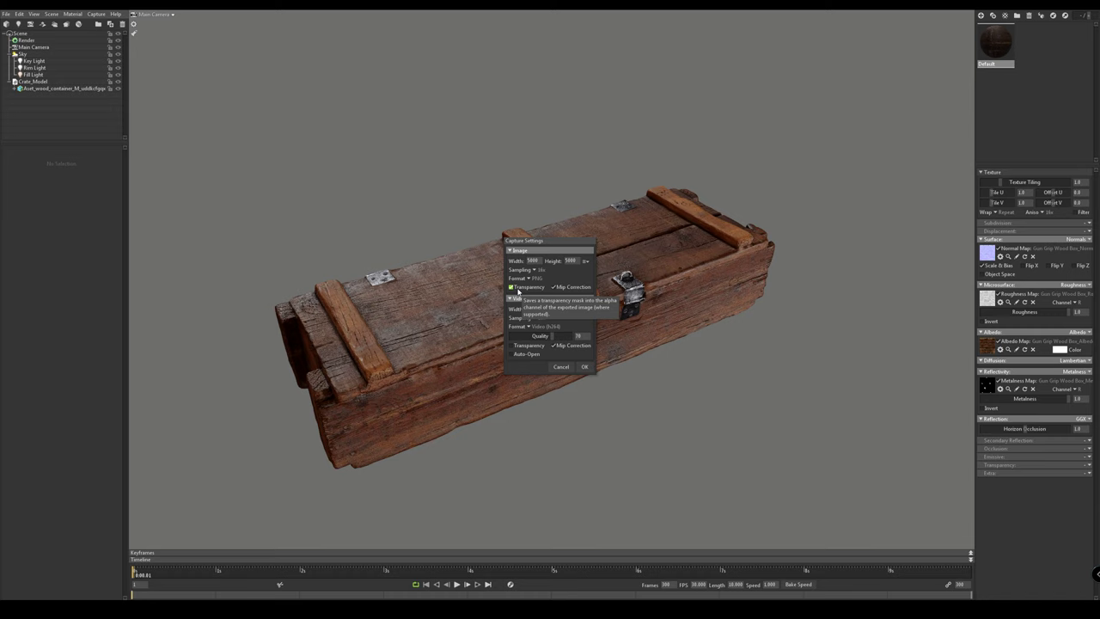
{"action": "left_click", "coordinate": [585, 366]}
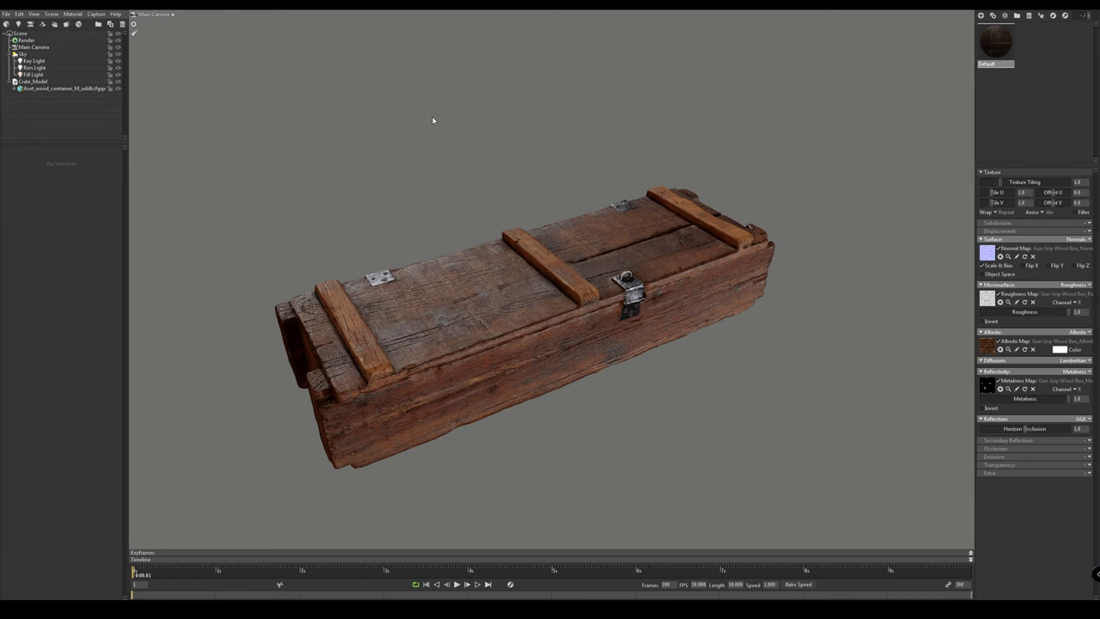
Turn on the Main Camera's safe frame and check the image capture settings against it
{"action": "left_click_drag", "start_coordinate": [435, 201], "coordinate": [458, 265]}
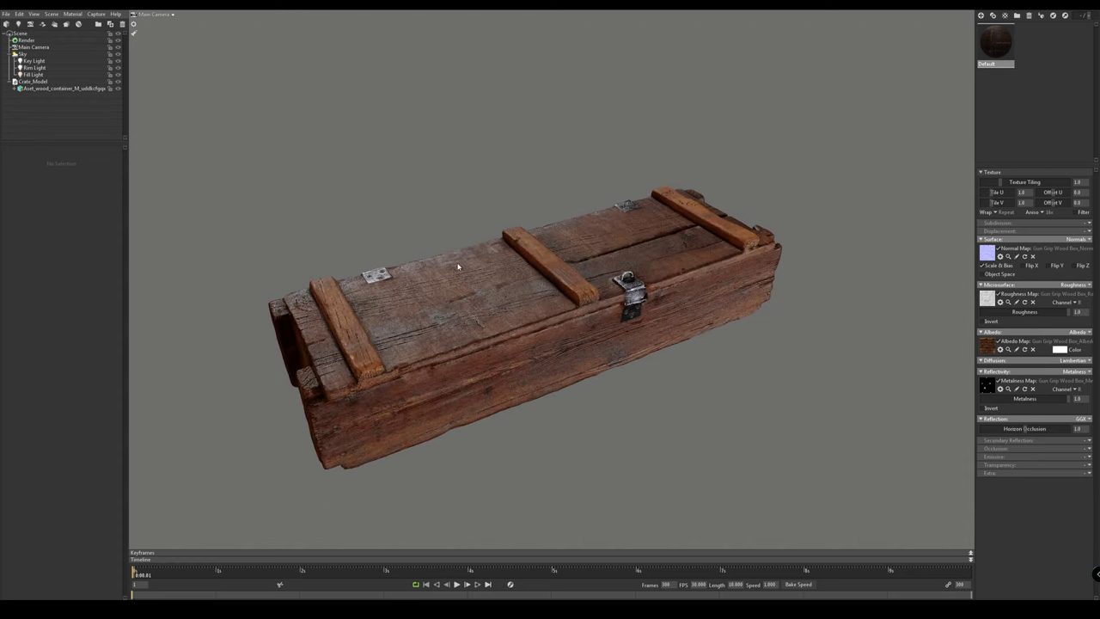
{"action": "left_click", "coordinate": [36, 47]}
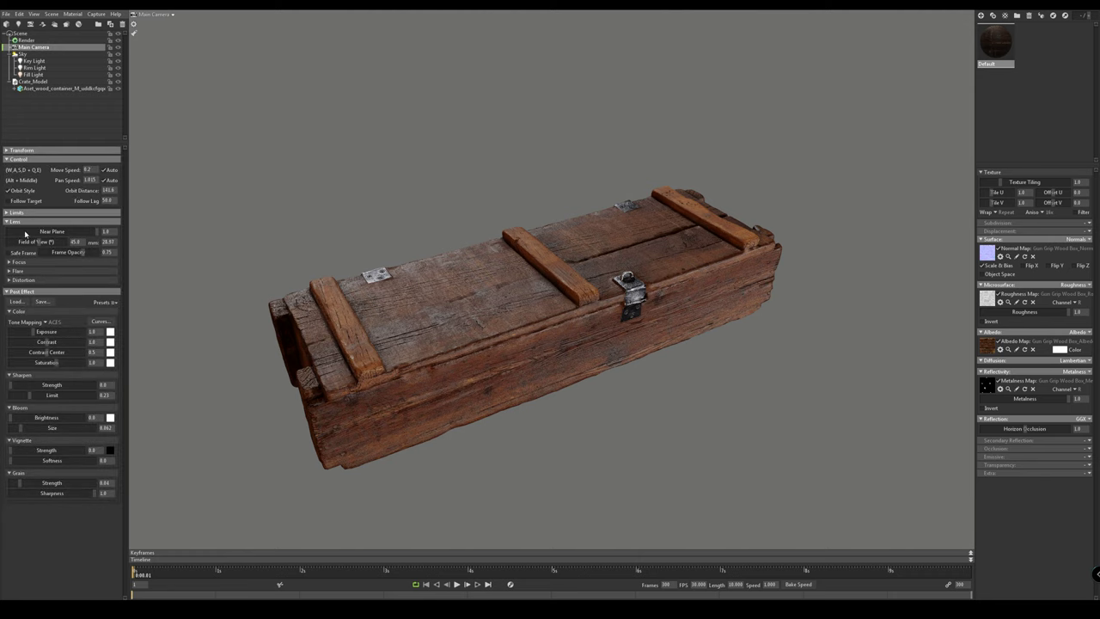
{"action": "left_click", "coordinate": [6, 253]}
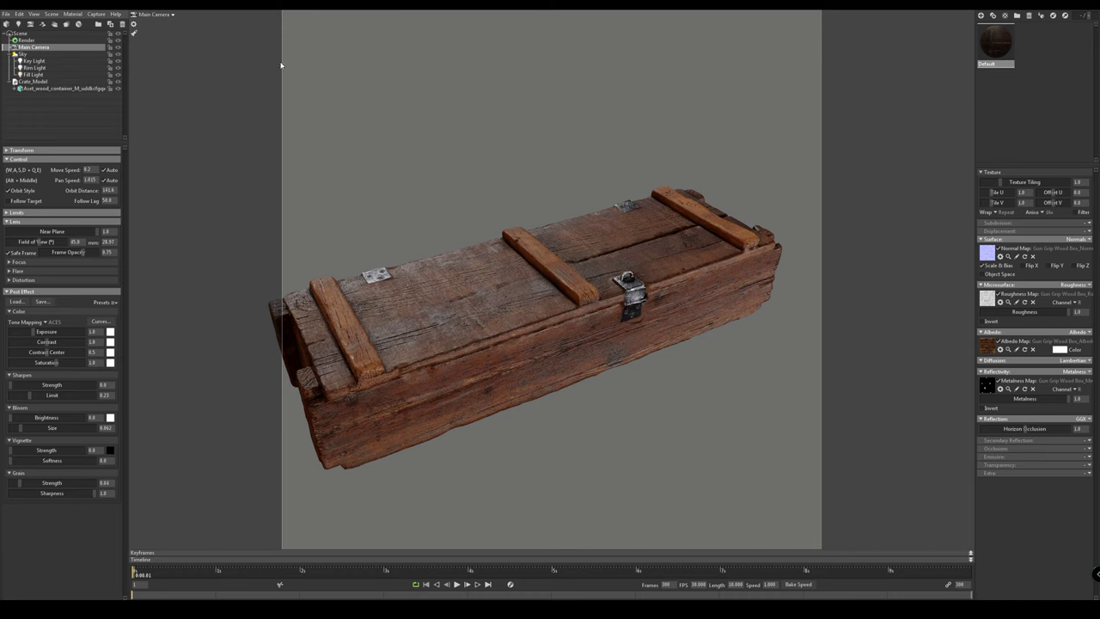
{"action": "left_click", "coordinate": [97, 15]}
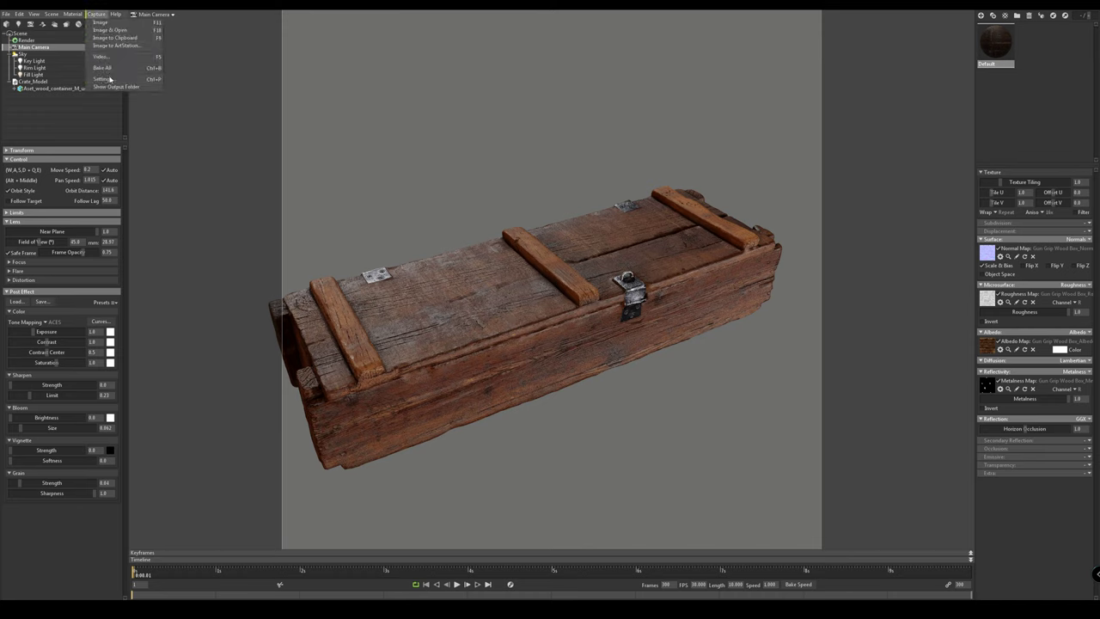
{"action": "left_click", "coordinate": [102, 79]}
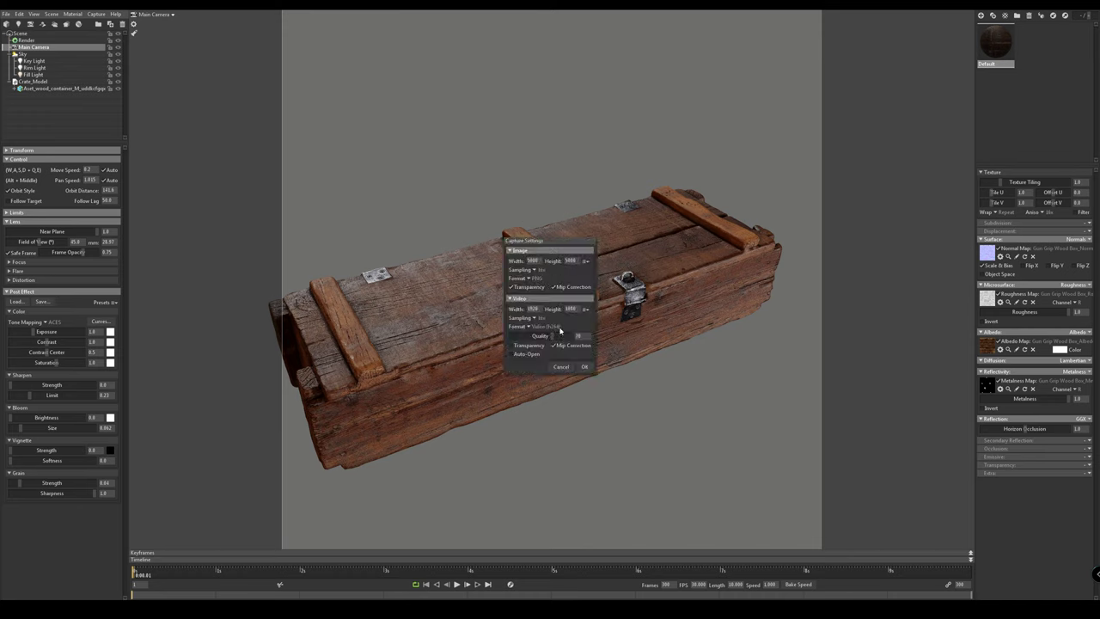
{"action": "left_click", "coordinate": [561, 366]}
Reframe the crate so it sits diagonally and fully inside the square safe frame, seen from a higher angle
{"action": "left_click_drag", "start_coordinate": [561, 384], "coordinate": [539, 367]}
{"action": "left_click_drag", "start_coordinate": [530, 326], "coordinate": [527, 308]}
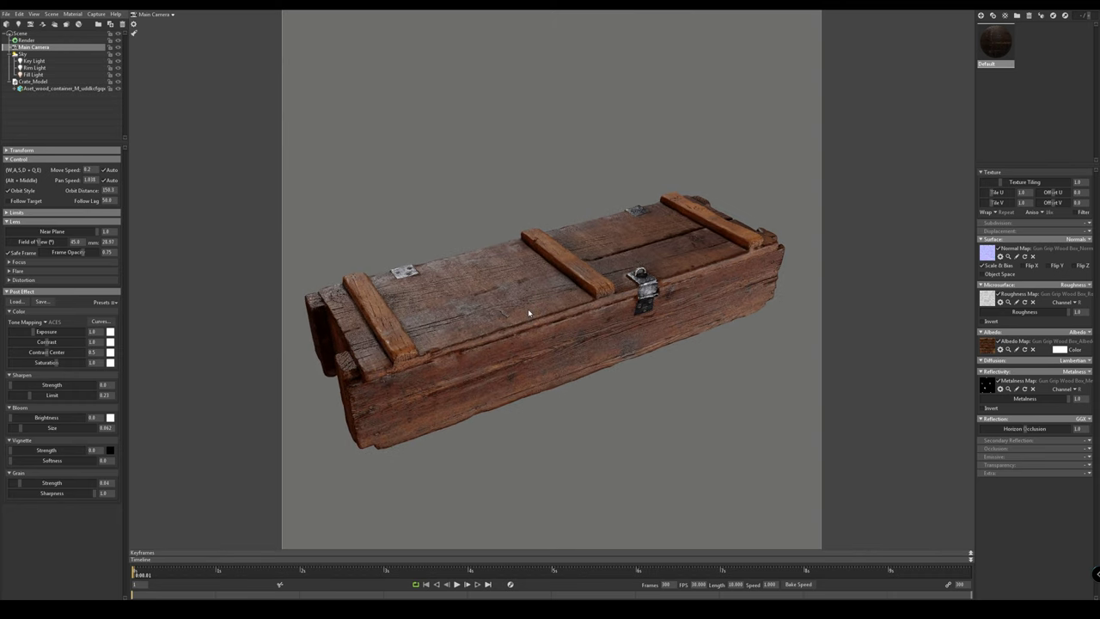
{"action": "left_click", "coordinate": [528, 309]}
{"action": "mouse_move", "coordinate": [601, 301]}
{"action": "left_mouse_down"}
{"action": "mouse_move", "coordinate": [552, 347]}
{"action": "mouse_move", "coordinate": [582, 366]}
{"action": "mouse_move", "coordinate": [576, 297]}
{"action": "mouse_move", "coordinate": [589, 337]}
{"action": "mouse_move", "coordinate": [581, 307]}
{"action": "left_mouse_up"}
{"action": "left_click", "coordinate": [423, 249]}
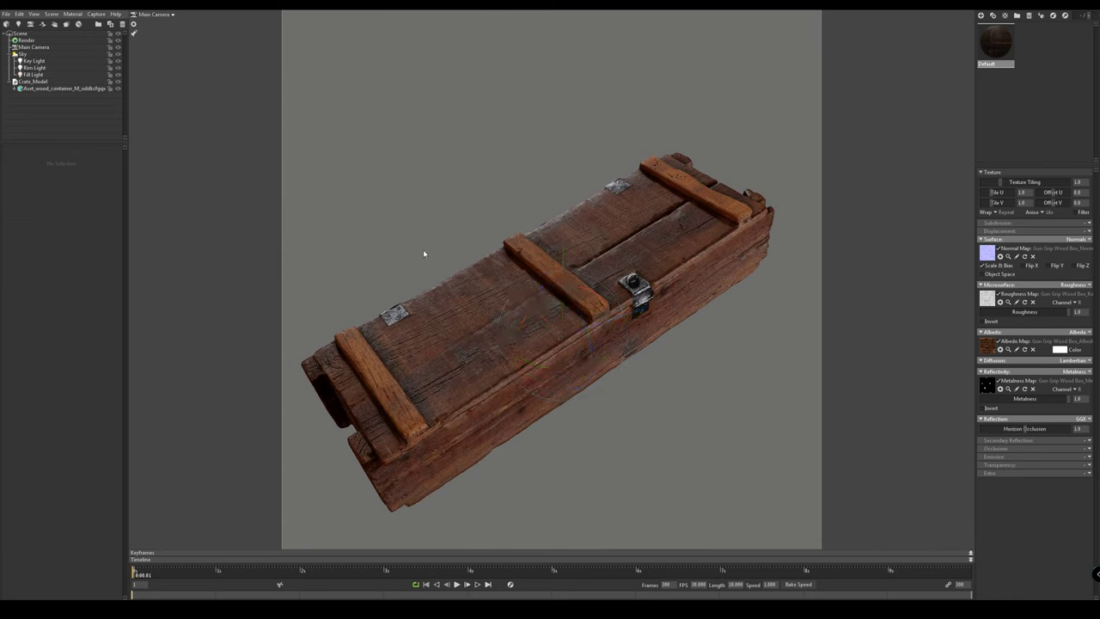
Rotate the Rim Light and the Key Light to suit the crate's new camera angle
{"action": "left_click", "coordinate": [34, 67]}
{"action": "left_click_drag", "start_coordinate": [590, 388], "coordinate": [670, 454]}
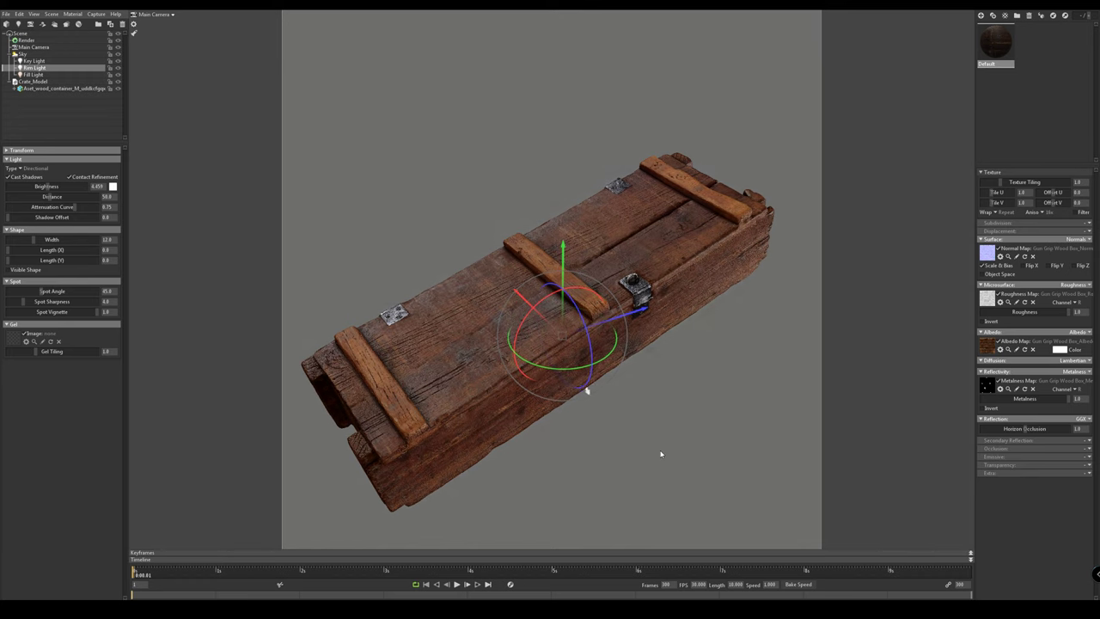
{"action": "left_click", "coordinate": [34, 60]}
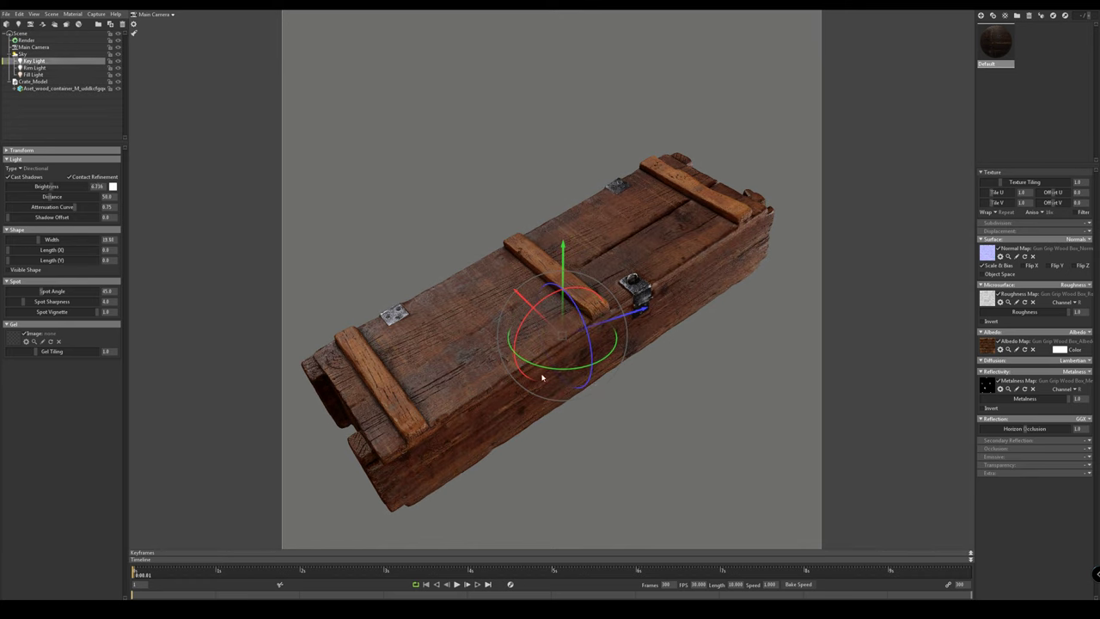
{"action": "left_click_drag", "start_coordinate": [593, 359], "coordinate": [585, 319]}
{"action": "left_click", "coordinate": [440, 238]}
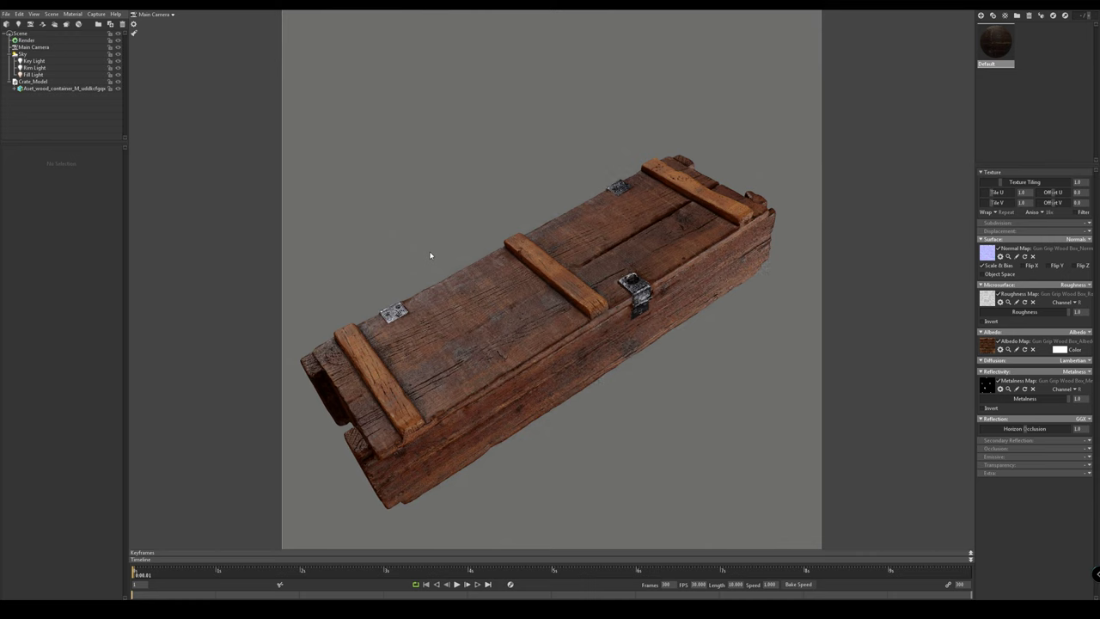
Adjust the crate's framing slightly and capture a still image of it
{"action": "left_click_drag", "start_coordinate": [426, 248], "coordinate": [458, 225]}
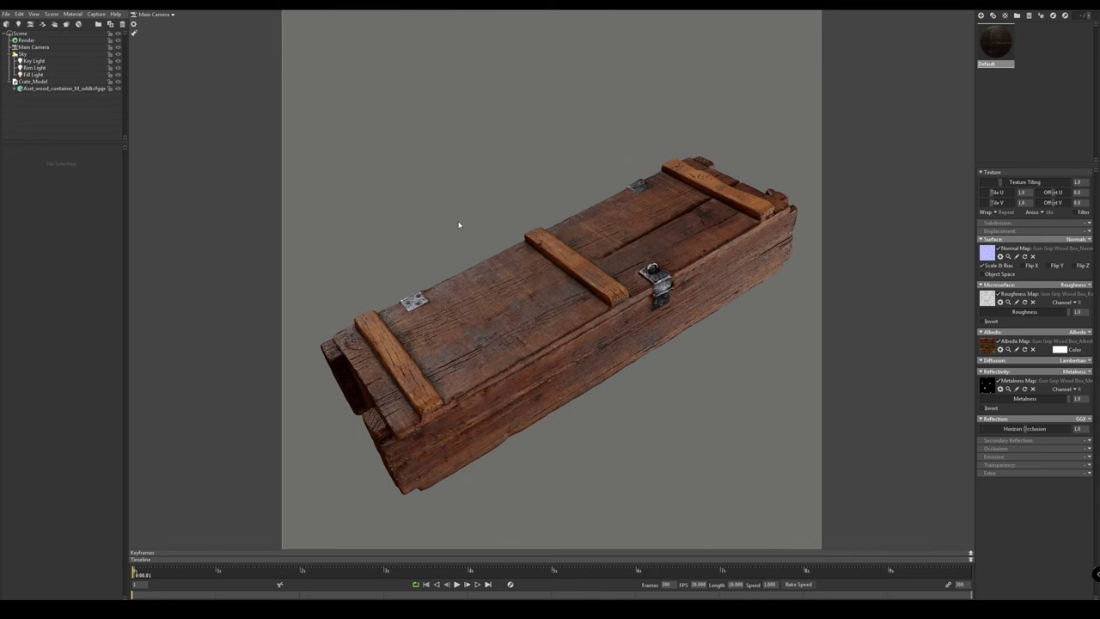
{"action": "left_click", "coordinate": [96, 14]}
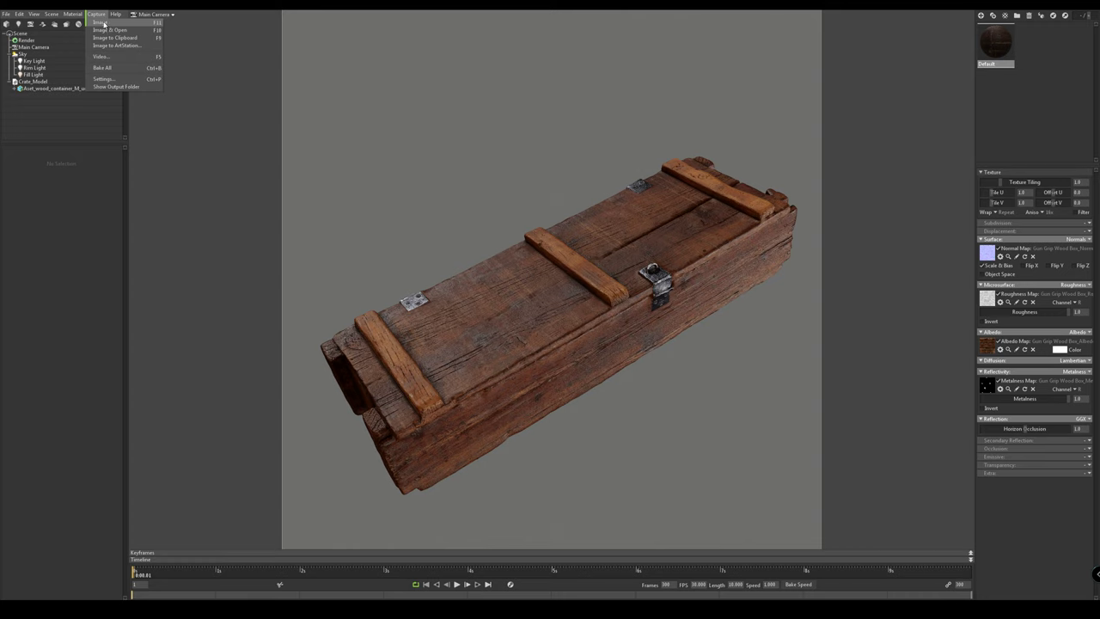
{"action": "left_click", "coordinate": [103, 23]}
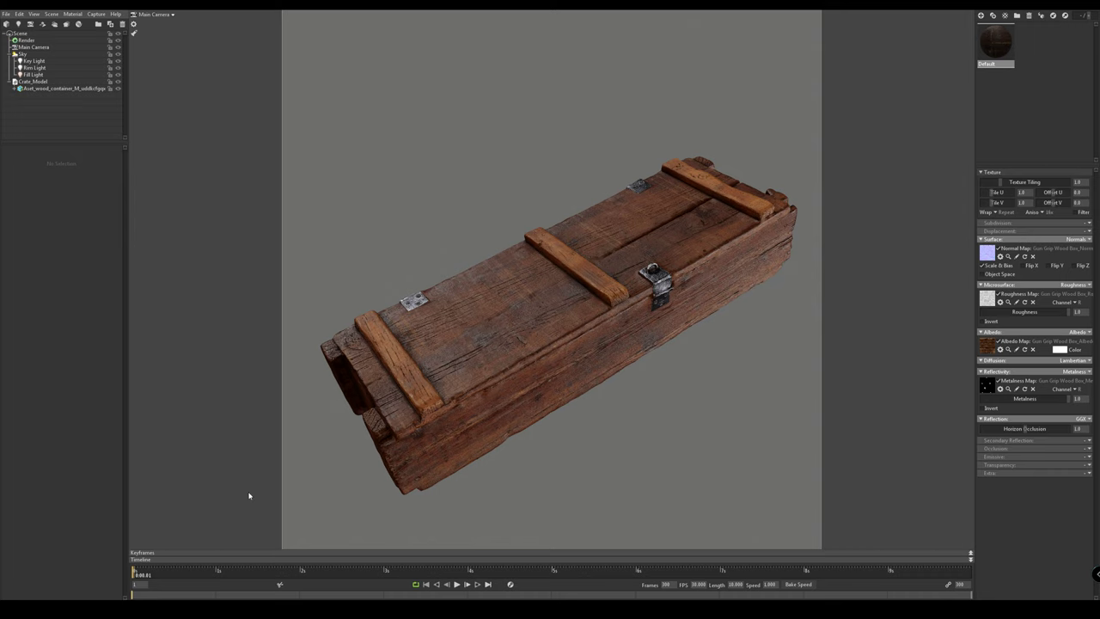
{"action": "mouse_move", "coordinate": [204, 599]}
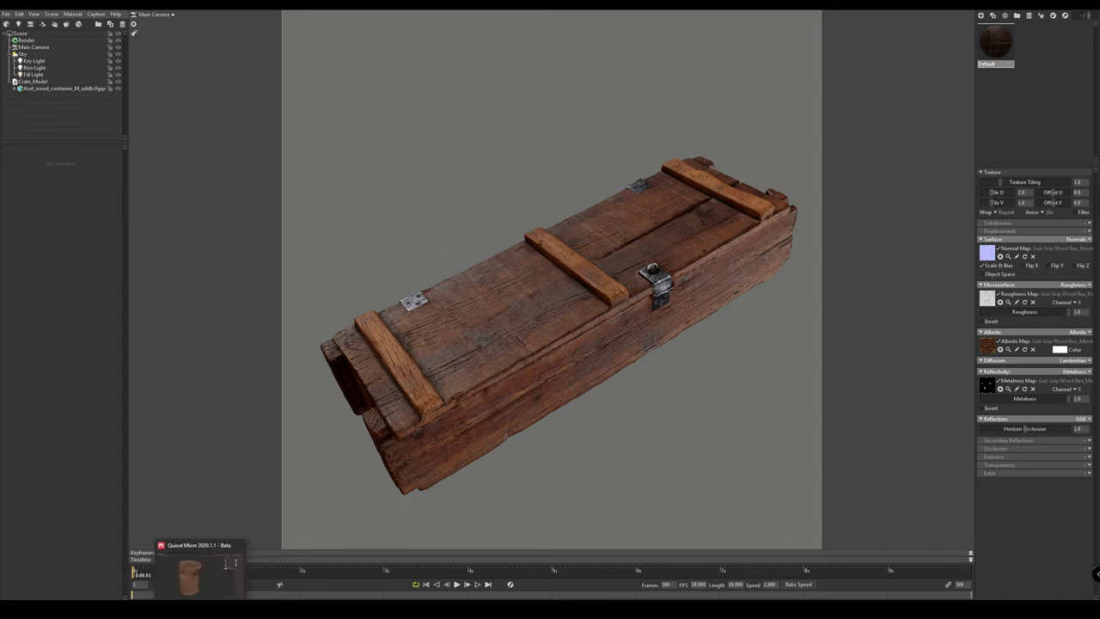
{"action": "left_click", "coordinate": [198, 572]}
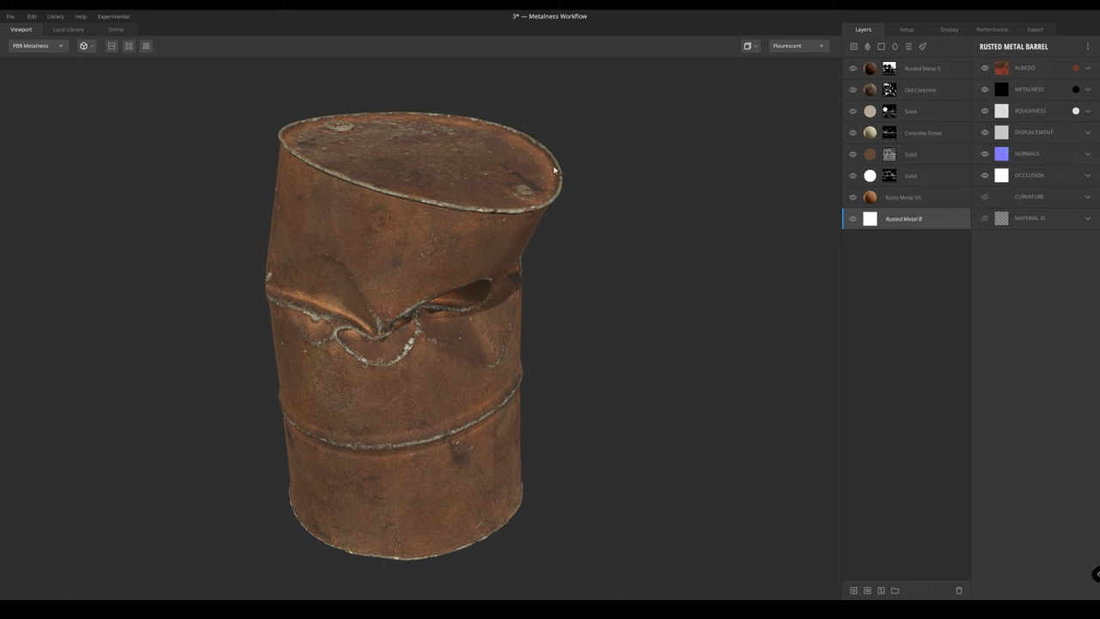
{"action": "key", "text": "alt+Tab"}
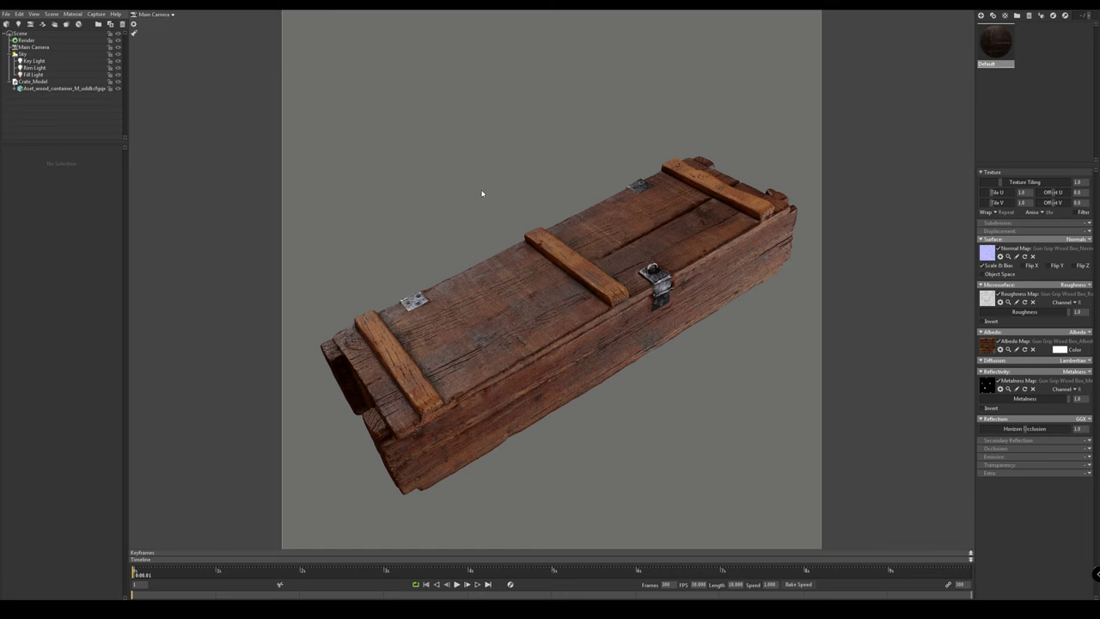
Darken the Sky's backdrop color to a dark gray, 414141
{"action": "left_click", "coordinate": [28, 48]}
{"action": "left_click", "coordinate": [25, 55]}
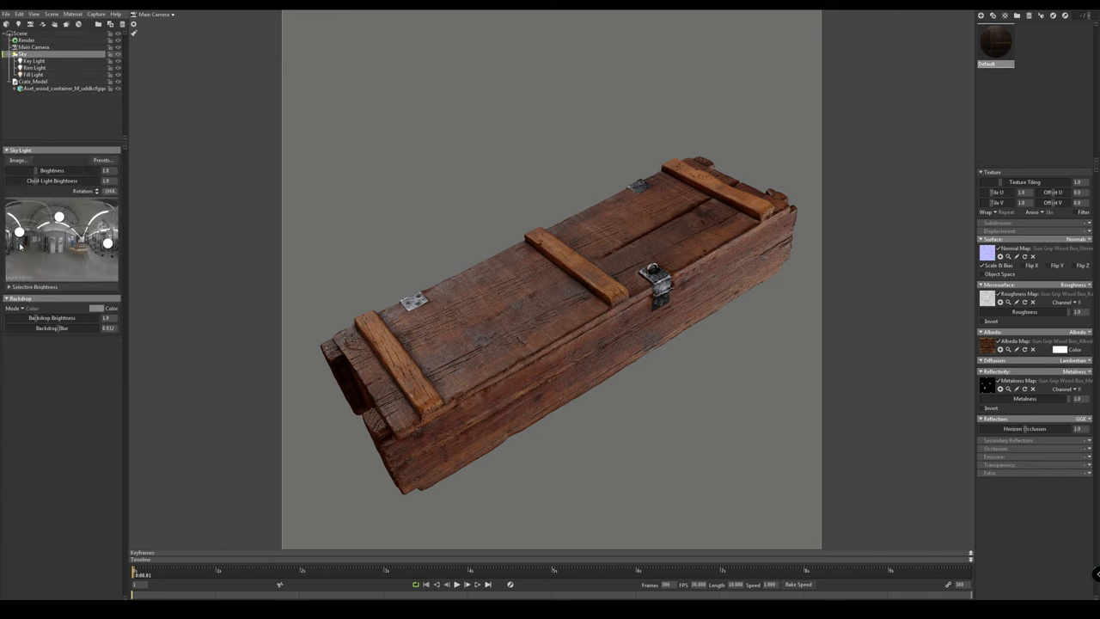
{"action": "left_click", "coordinate": [97, 307]}
{"action": "left_click_drag", "start_coordinate": [275, 541], "coordinate": [278, 571]}
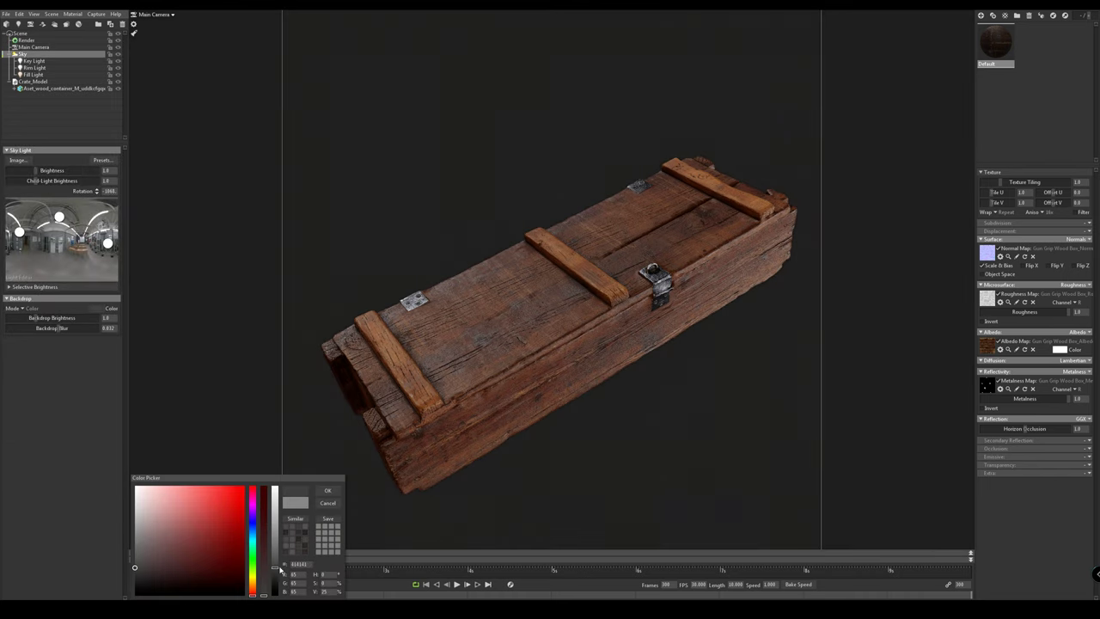
{"action": "left_click", "coordinate": [328, 501]}
{"action": "left_click", "coordinate": [331, 482]}
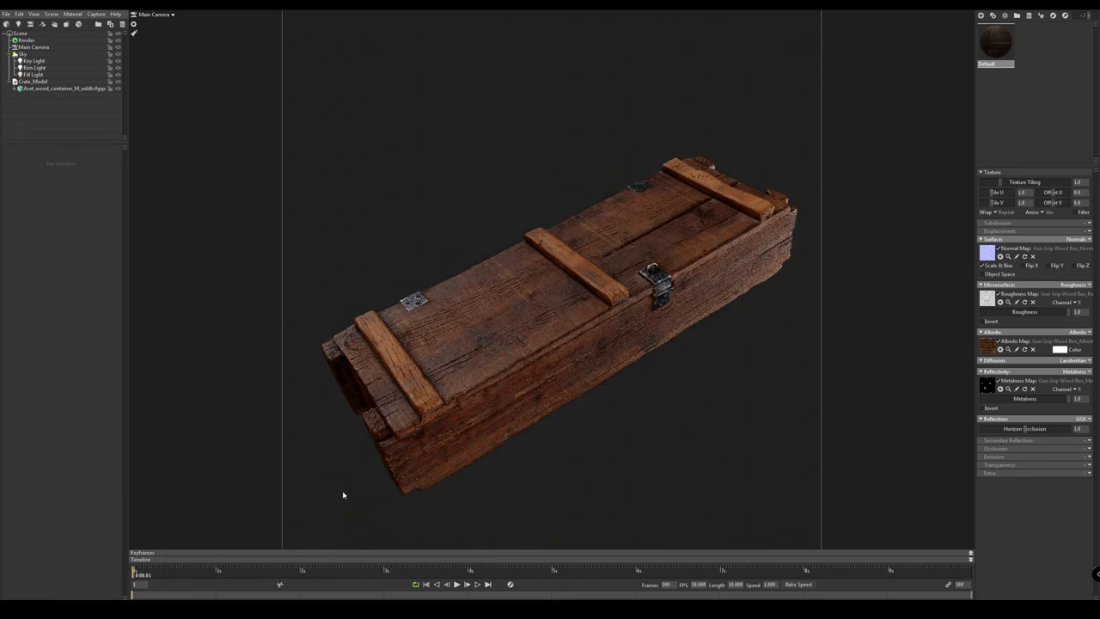
Tilt the crate mesh so its lid faces the camera more, and reframe it inside the safe frame
{"action": "left_click", "coordinate": [484, 312]}
{"action": "left_click_drag", "start_coordinate": [542, 324], "coordinate": [534, 341]}
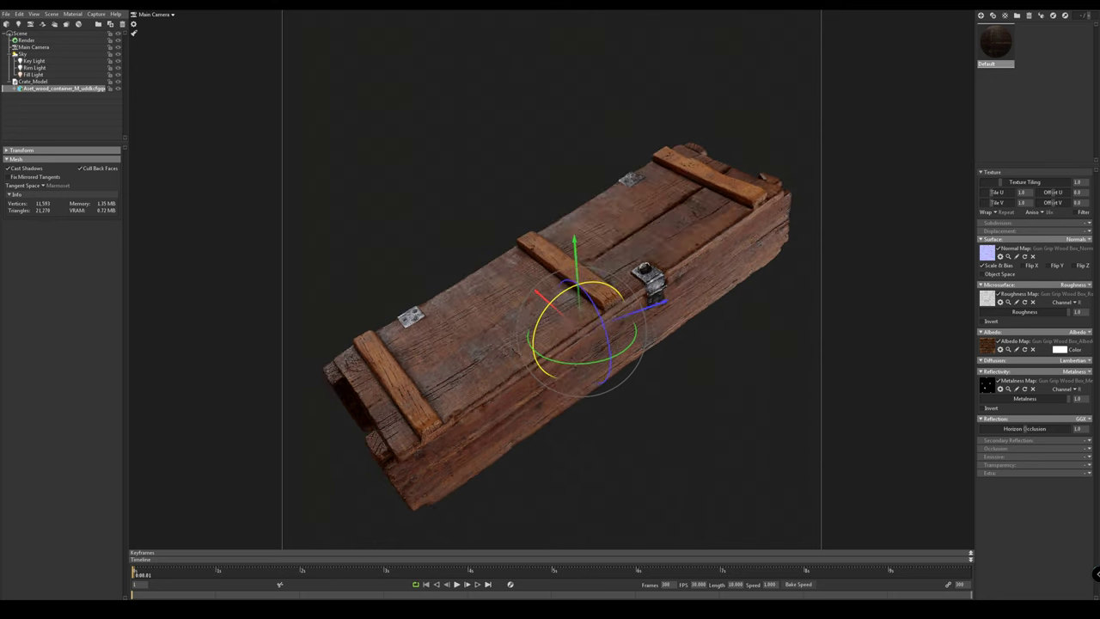
{"action": "left_click", "coordinate": [481, 182]}
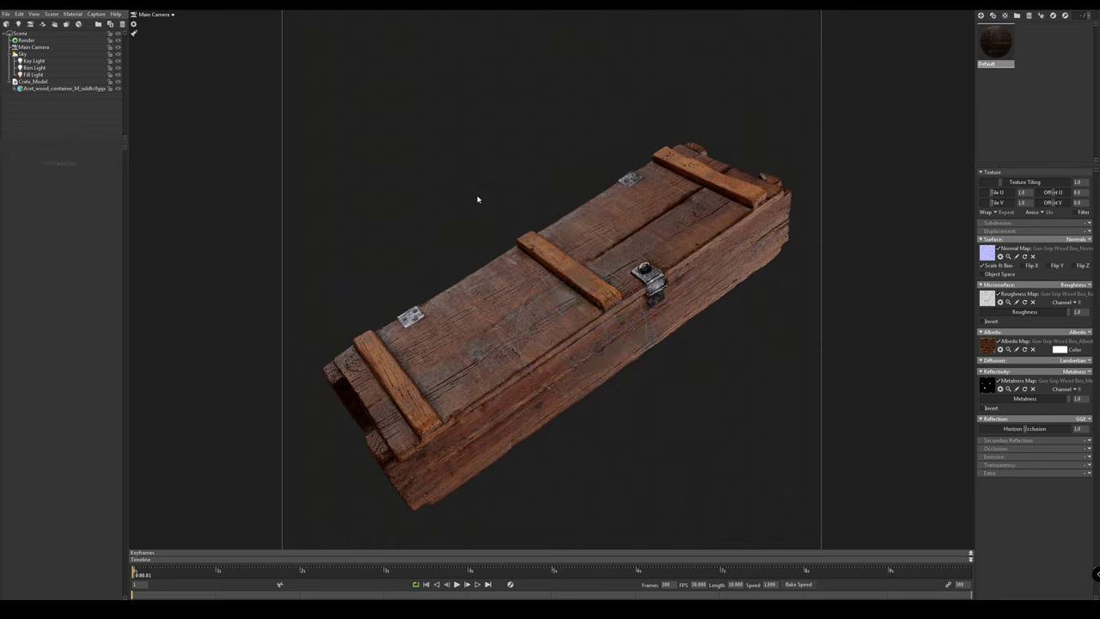
{"action": "mouse_move", "coordinate": [511, 289]}
{"action": "left_mouse_down"}
{"action": "mouse_move", "coordinate": [510, 275]}
{"action": "mouse_move", "coordinate": [523, 273]}
{"action": "mouse_move", "coordinate": [518, 292]}
{"action": "mouse_move", "coordinate": [525, 285]}
{"action": "mouse_move", "coordinate": [489, 298]}
{"action": "mouse_move", "coordinate": [533, 292]}
{"action": "mouse_move", "coordinate": [504, 285]}
{"action": "mouse_move", "coordinate": [523, 238]}
{"action": "mouse_move", "coordinate": [489, 273]}
{"action": "mouse_move", "coordinate": [518, 292]}
{"action": "mouse_move", "coordinate": [510, 287]}
{"action": "left_mouse_up"}
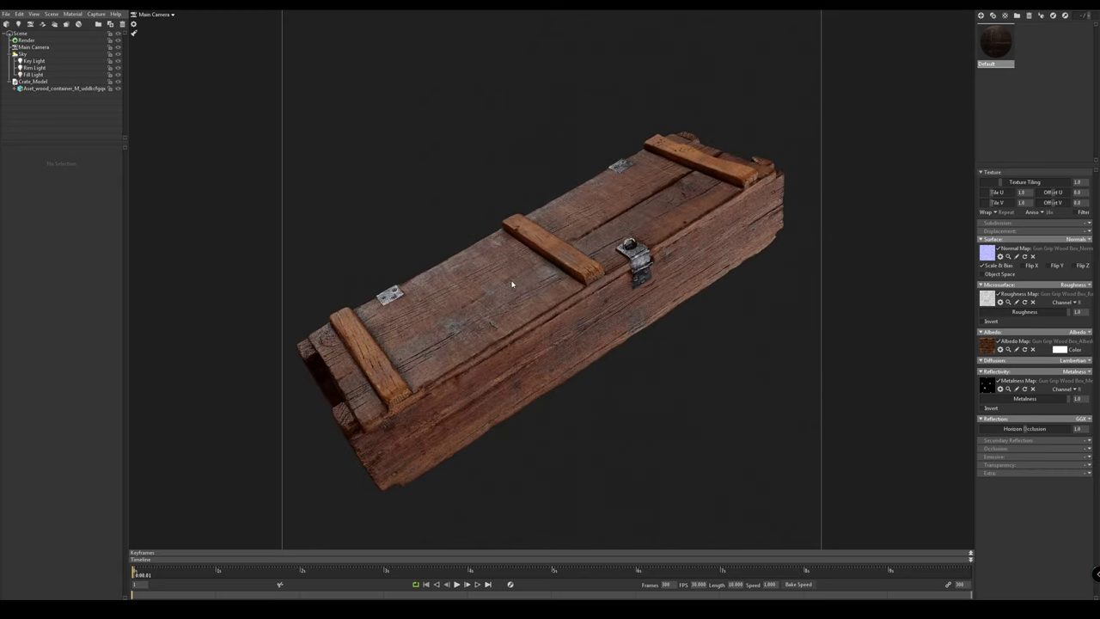
{"action": "left_click_drag", "start_coordinate": [463, 245], "coordinate": [447, 248]}
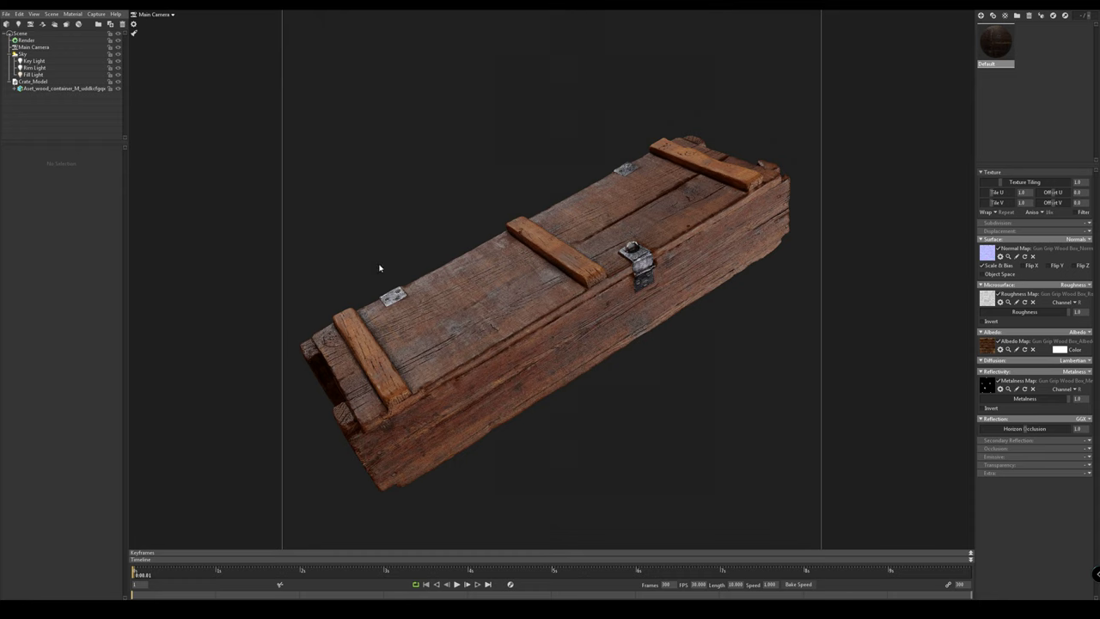
{"action": "key", "text": "XF86AudioLowerVolume"}
{"action": "mouse_move", "coordinate": [468, 211]}
{"action": "left_mouse_down"}
{"action": "mouse_move", "coordinate": [478, 211]}
{"action": "mouse_move", "coordinate": [469, 214]}
{"action": "left_mouse_up"}
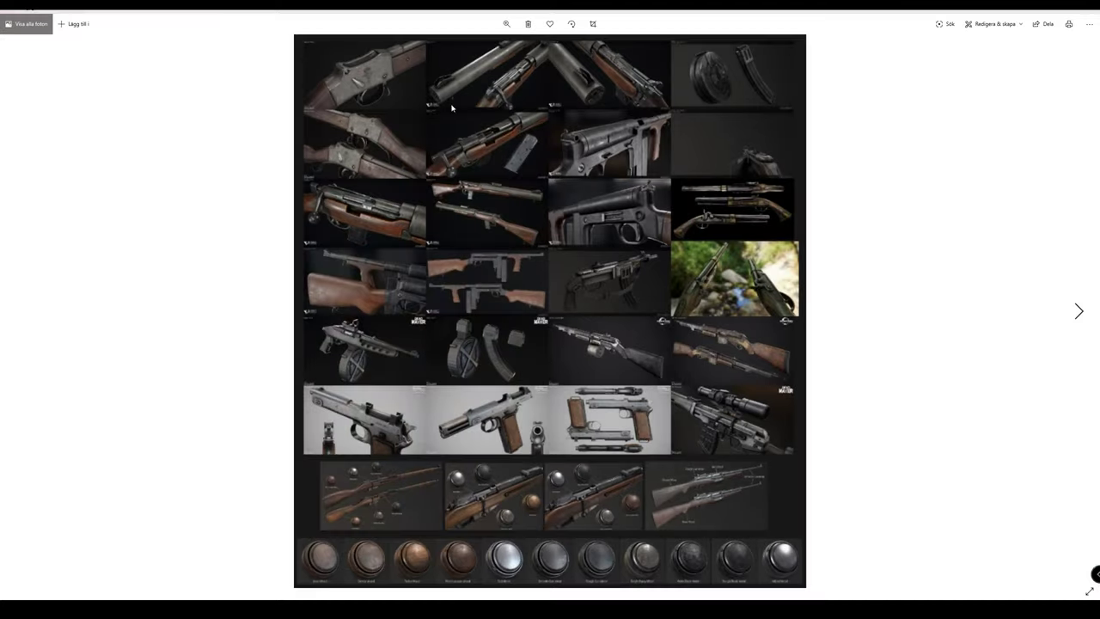
Browse the reference boards in the photo viewer, covering weapons, leather goods, annotated wood wear and plastic containers
{"action": "key", "text": "Right"}
{"action": "key", "text": "Right"}
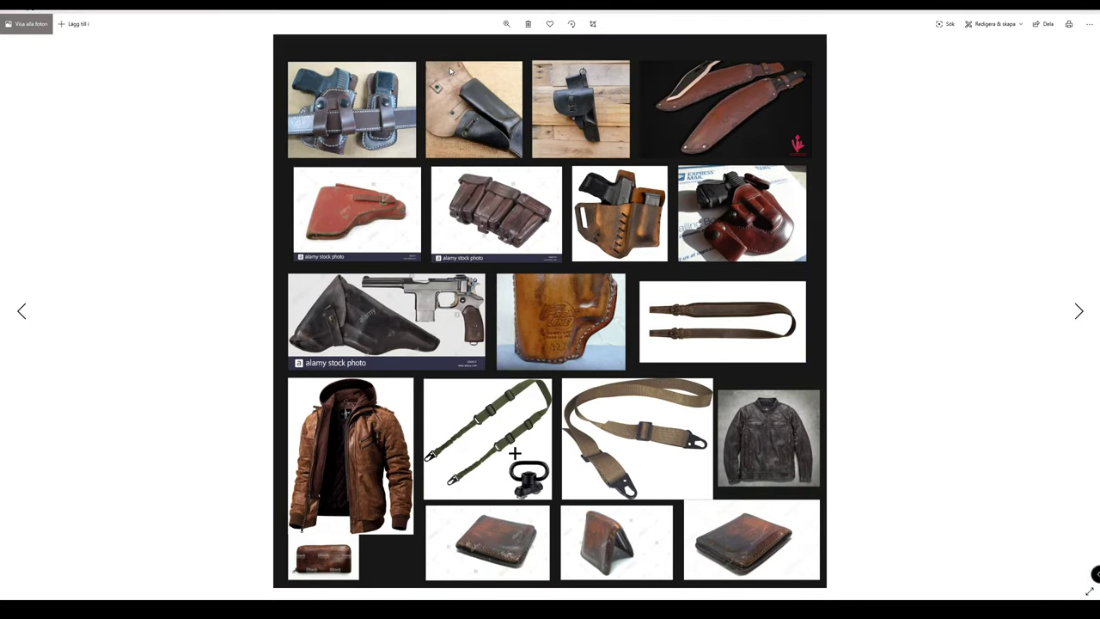
{"action": "key", "text": "Right"}
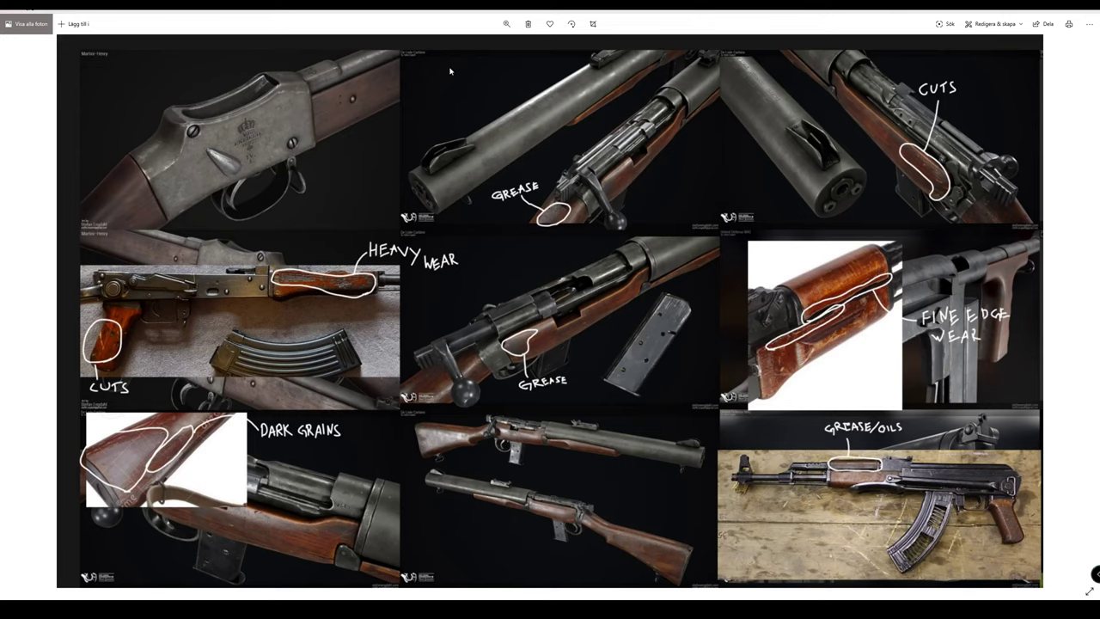
{"action": "key", "text": "Right"}
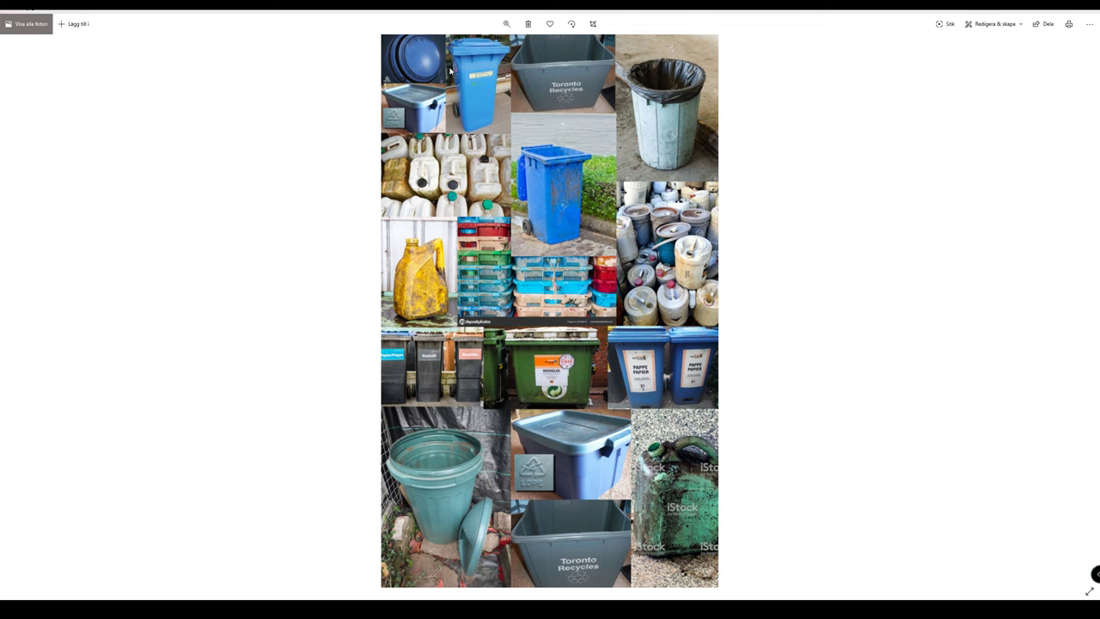
{"action": "key", "text": "Right"}
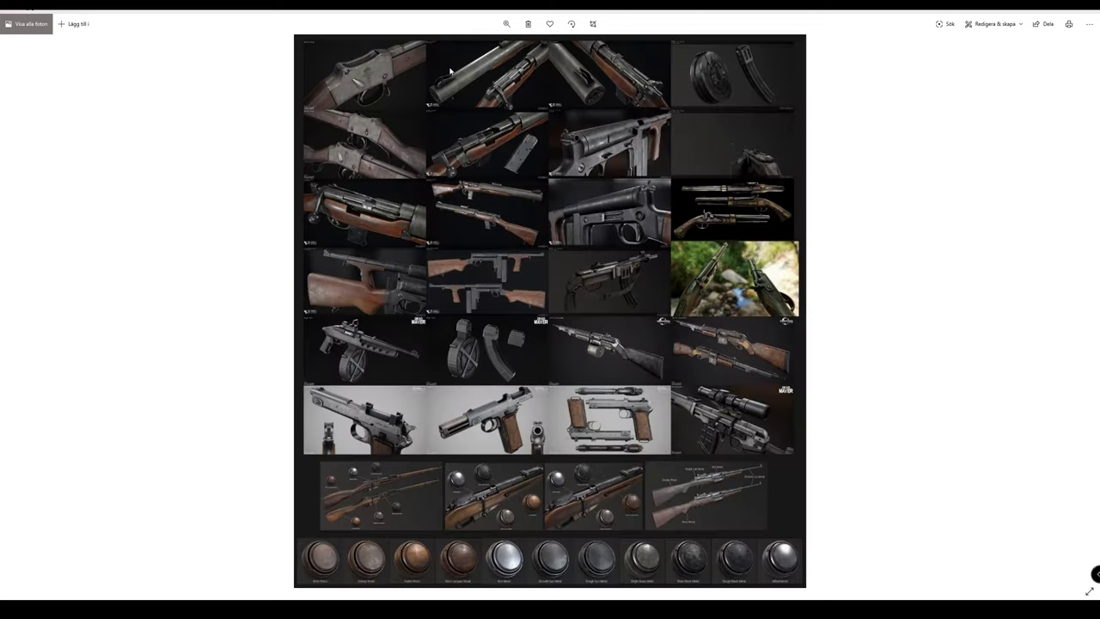
{"action": "key", "text": "Left"}
{"action": "key", "text": "Left"}
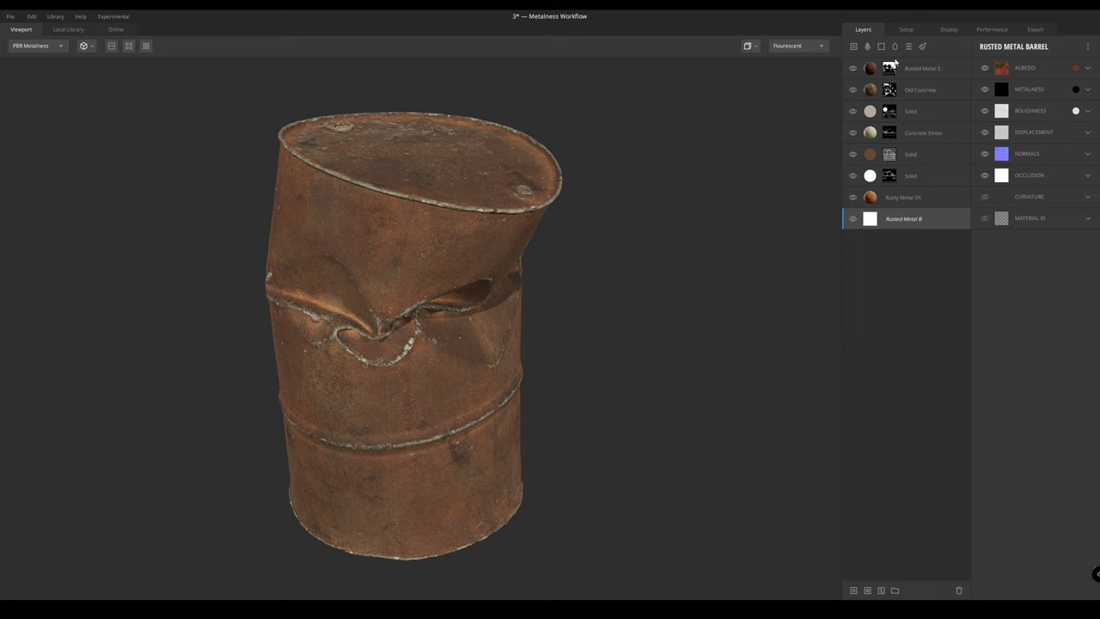
Set the Normal component's range to 0.849–1 in the concrete smooth layer's mask so concrete covers the barrel's lid
{"action": "left_click", "coordinate": [912, 137]}
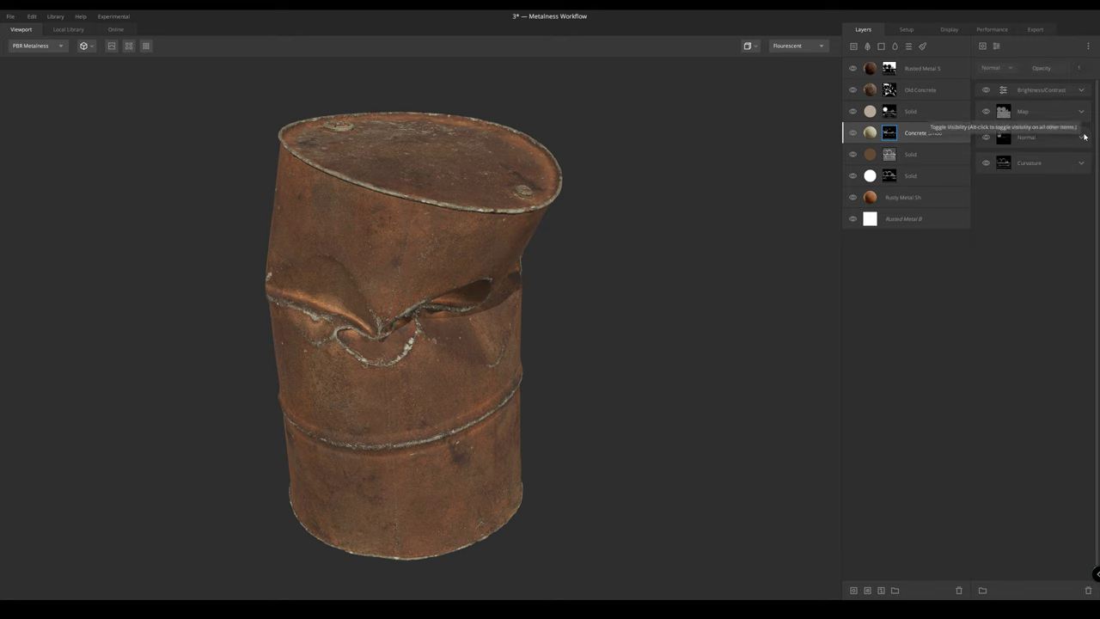
{"action": "left_click", "coordinate": [1082, 138]}
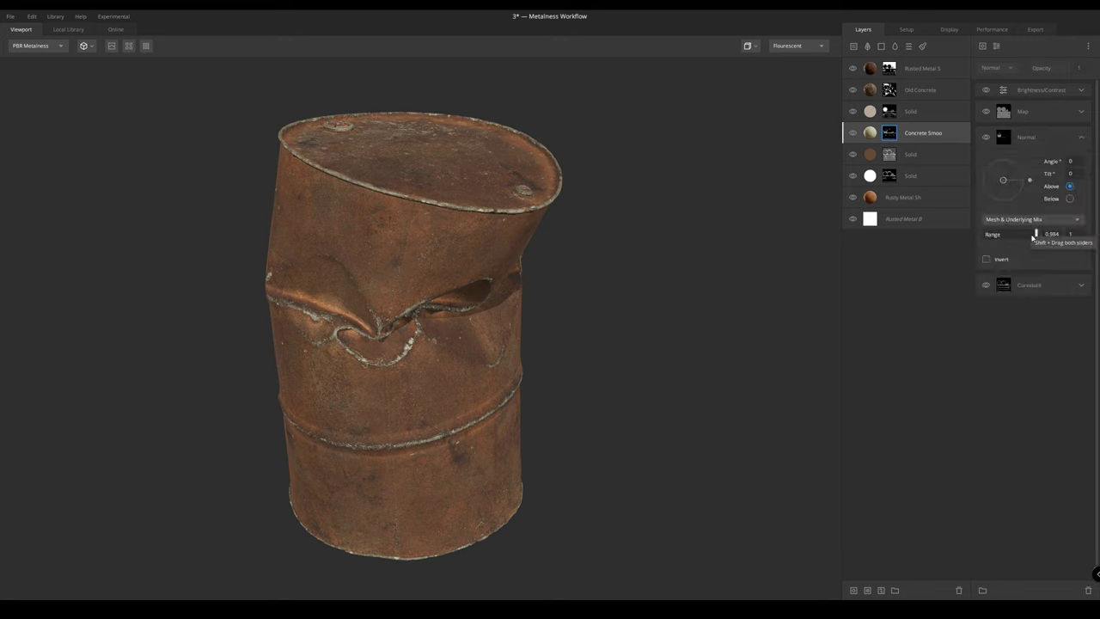
{"action": "mouse_move", "coordinate": [1033, 236]}
{"action": "left_mouse_down"}
{"action": "mouse_move", "coordinate": [1022, 236]}
{"action": "mouse_move", "coordinate": [1036, 236]}
{"action": "left_mouse_up"}
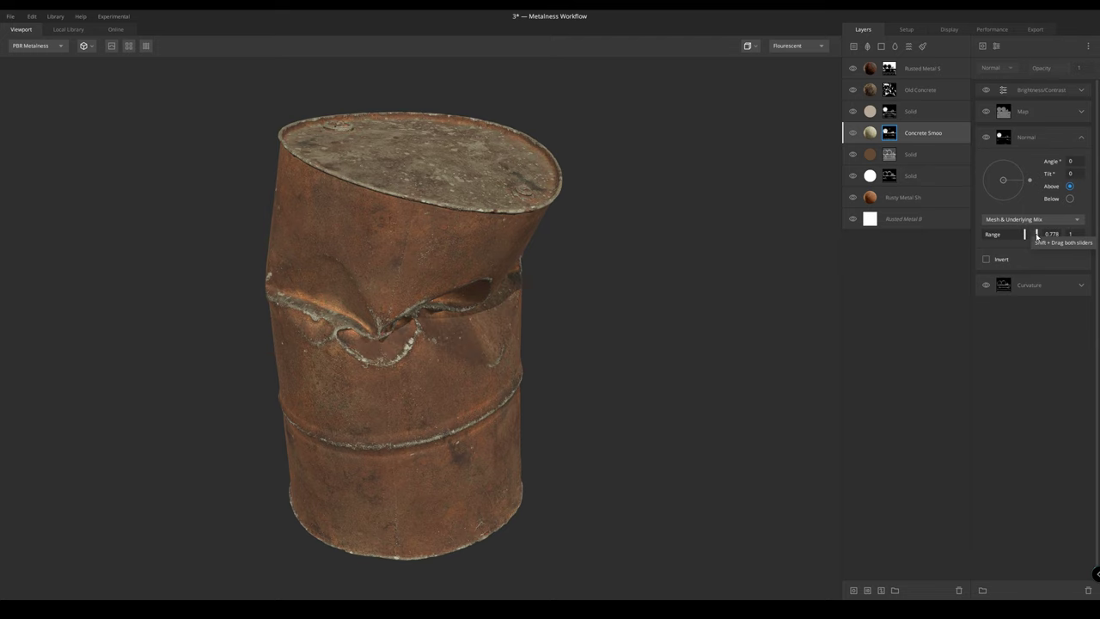
{"action": "left_click_drag", "start_coordinate": [742, 186], "coordinate": [746, 215]}
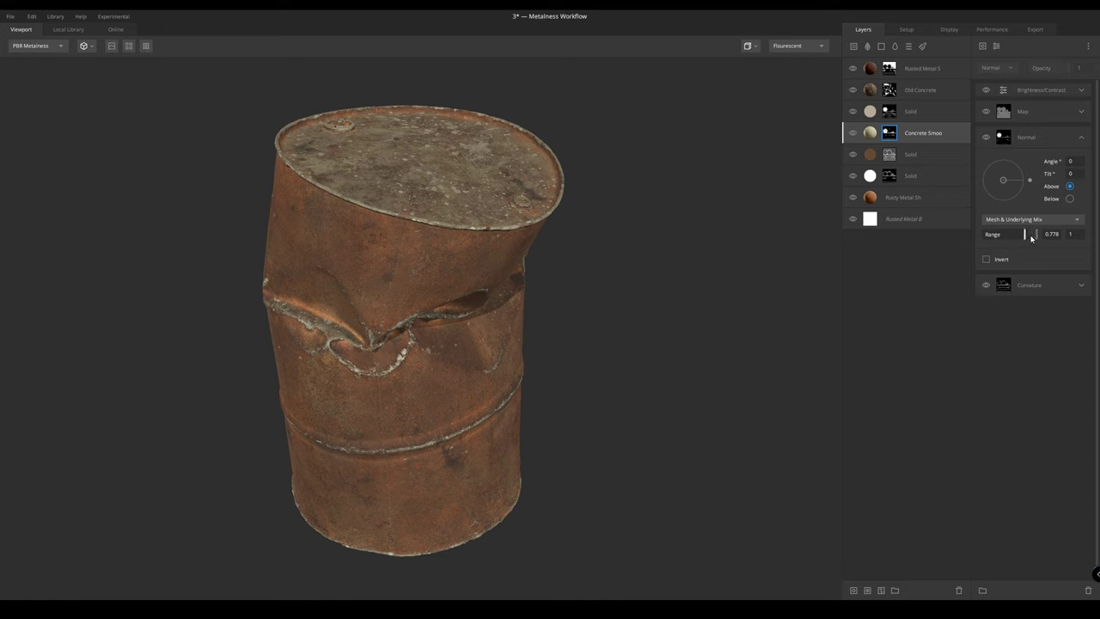
{"action": "left_click_drag", "start_coordinate": [1026, 234], "coordinate": [1030, 233]}
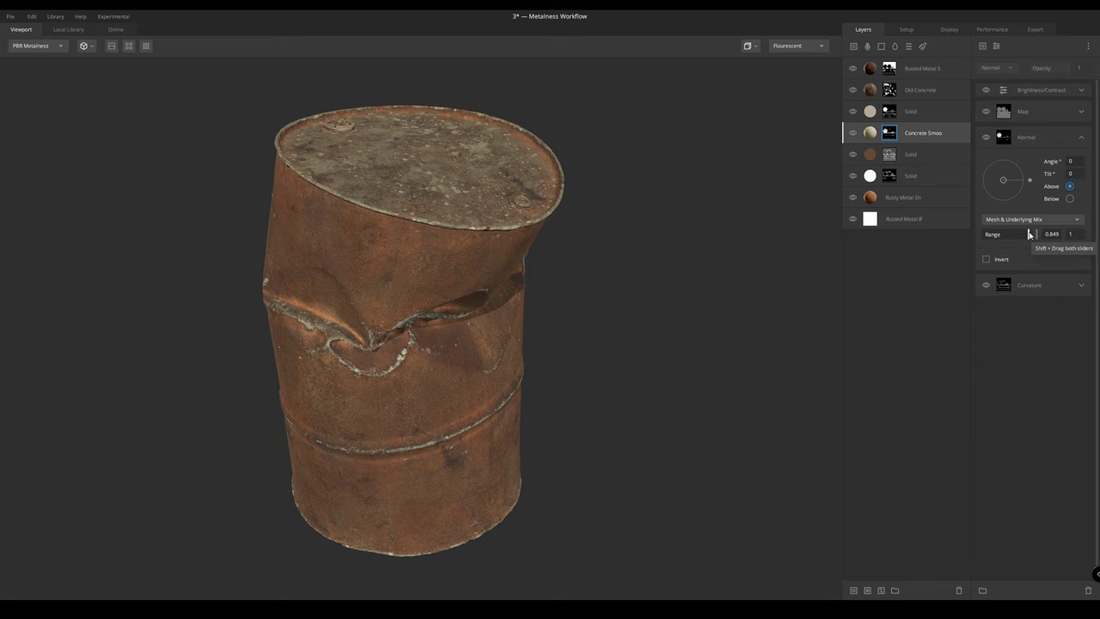
{"action": "mouse_move", "coordinate": [671, 444]}
{"action": "left_mouse_down"}
{"action": "mouse_move", "coordinate": [651, 436]}
{"action": "mouse_move", "coordinate": [650, 424]}
{"action": "mouse_move", "coordinate": [661, 440]}
{"action": "left_mouse_up"}
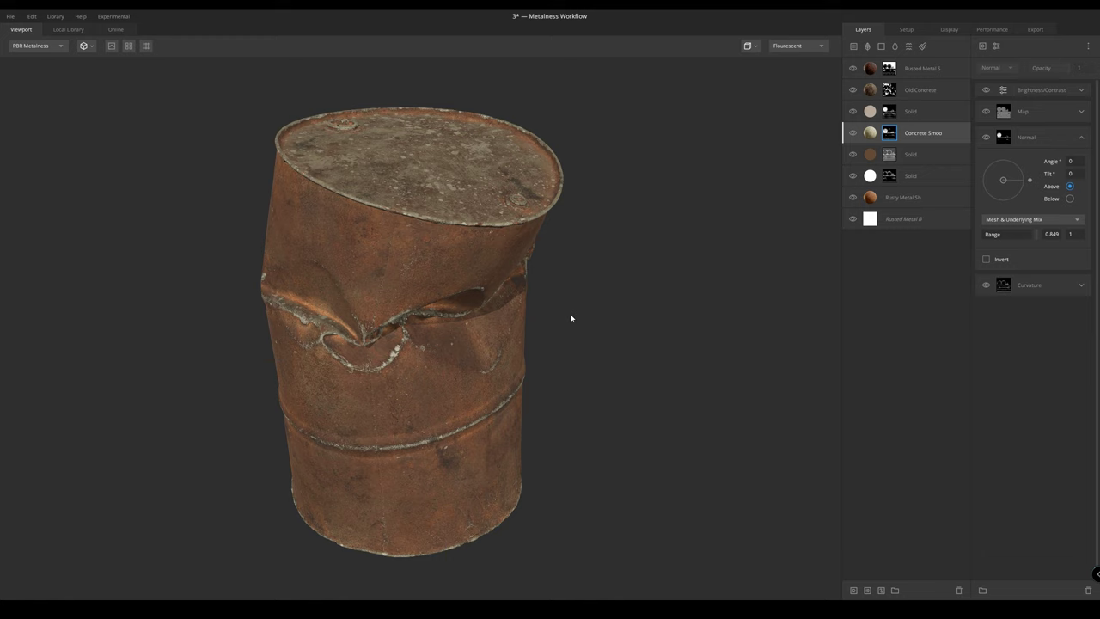
Open the 2 Holster Leather mix from the Livestream April project, discarding the current mix's changes
{"action": "left_click", "coordinate": [11, 16]}
{"action": "left_click", "coordinate": [21, 45]}
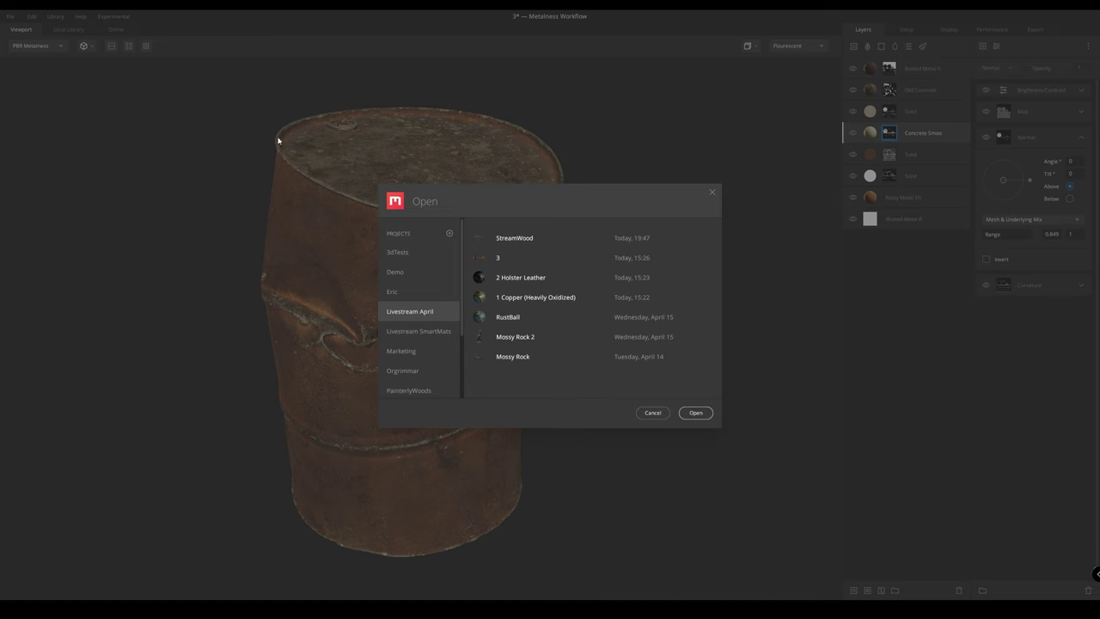
{"action": "left_click", "coordinate": [550, 277]}
{"action": "left_click", "coordinate": [695, 413]}
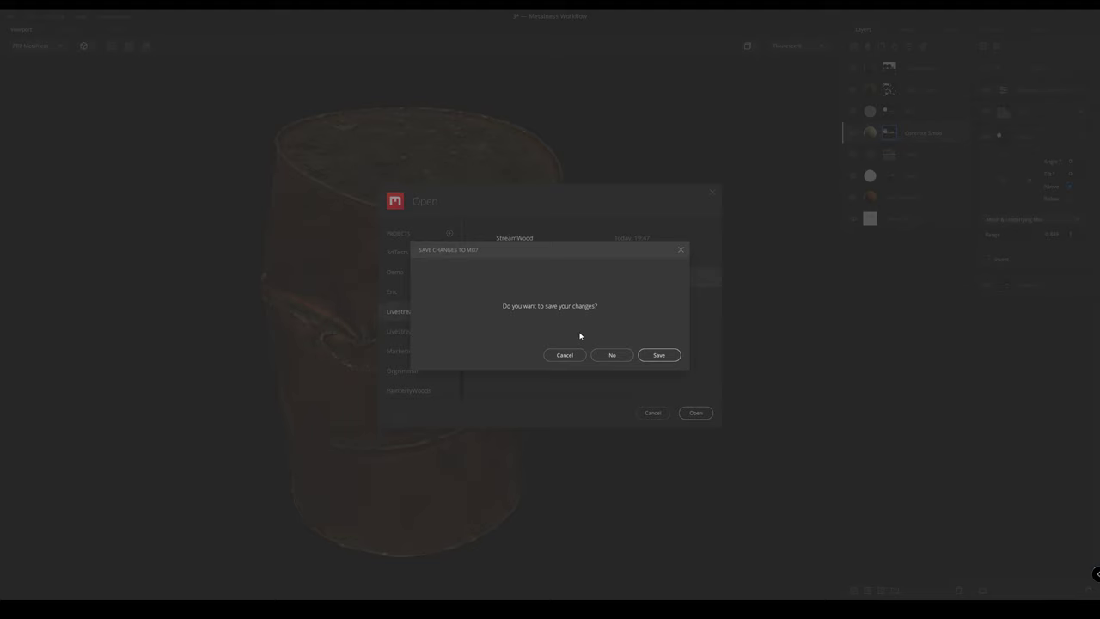
{"action": "left_click", "coordinate": [612, 357]}
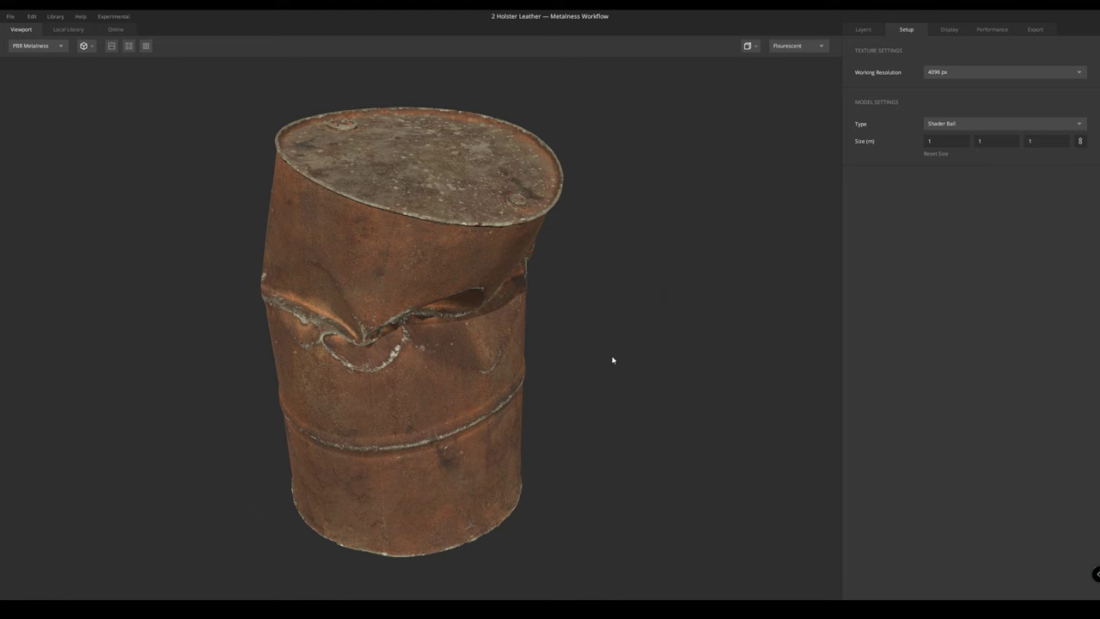
{"action": "left_click_drag", "start_coordinate": [776, 256], "coordinate": [492, 312]}
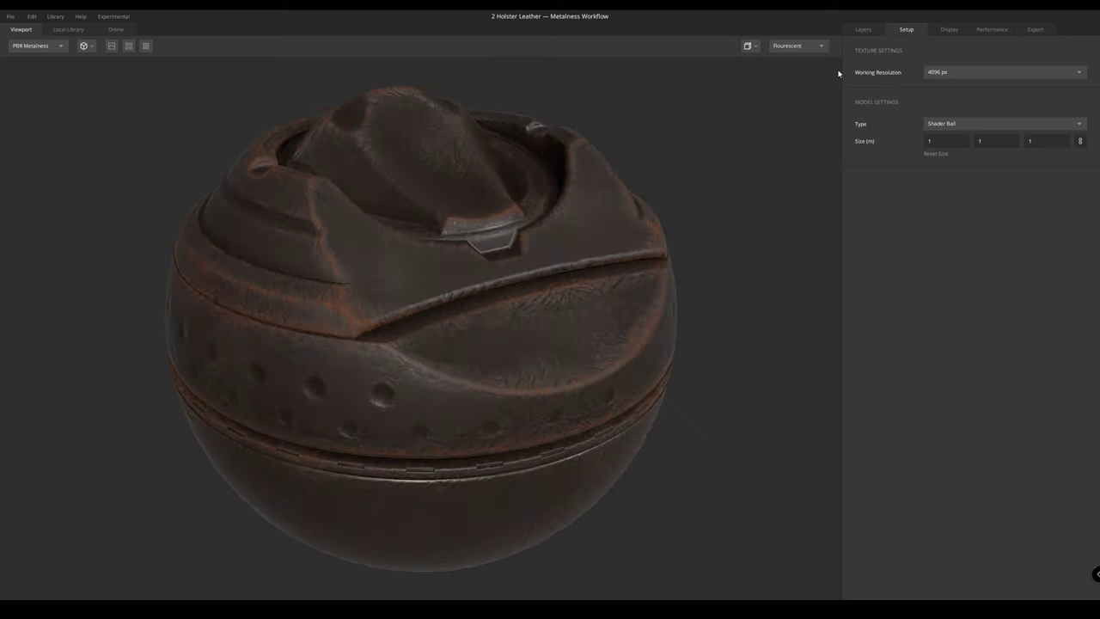
Set the mask Curvature levels to 0.675 and 0.881 for Edge Wear, and 0.214 and 0.46 for Fabric Leather
{"action": "left_click", "coordinate": [870, 31]}
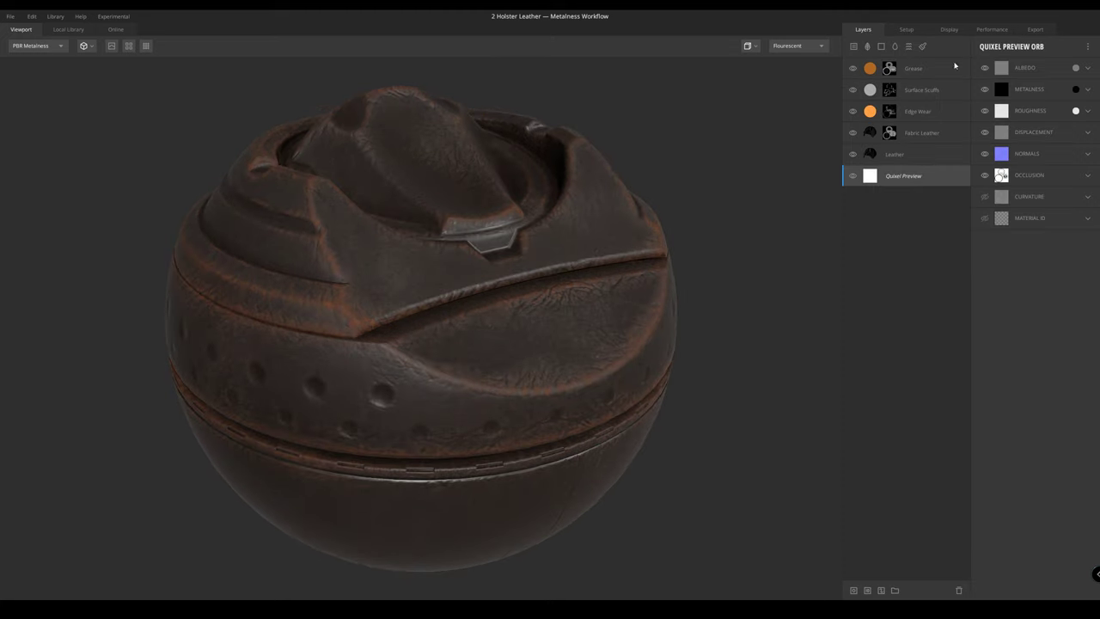
{"action": "left_click", "coordinate": [854, 112]}
{"action": "left_click", "coordinate": [853, 112]}
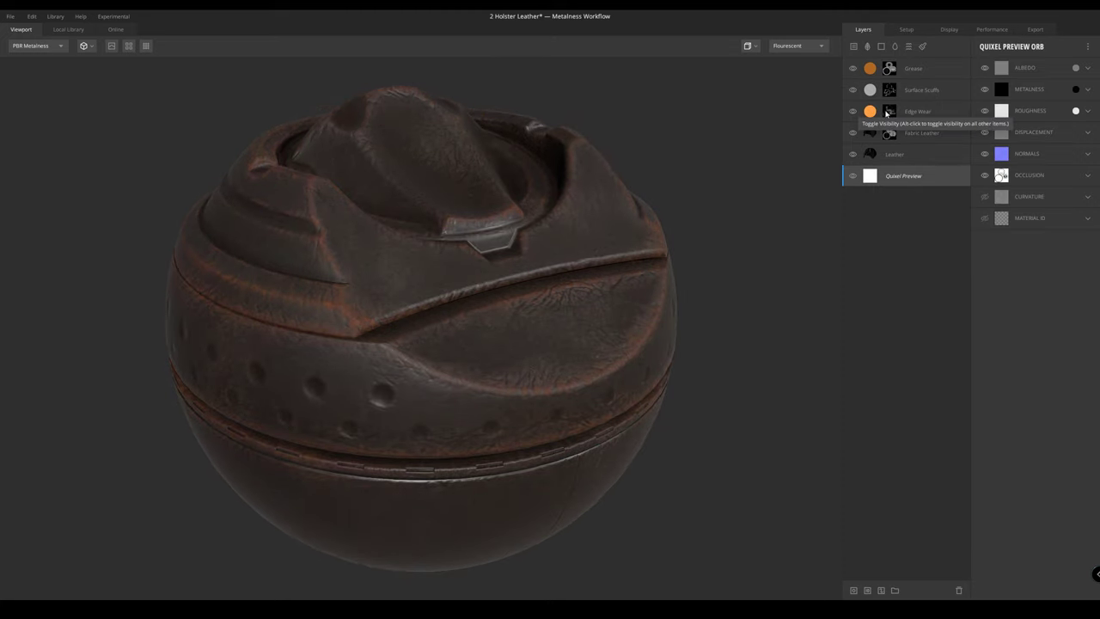
{"action": "left_click", "coordinate": [886, 114]}
{"action": "left_click", "coordinate": [1081, 146]}
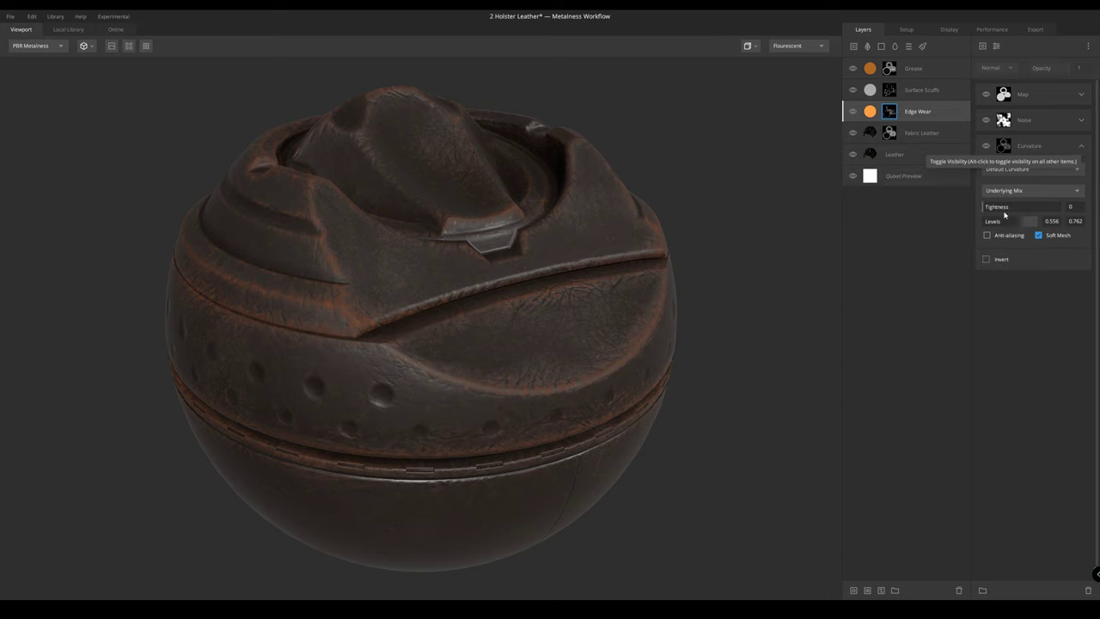
{"action": "left_click_drag", "start_coordinate": [1021, 224], "coordinate": [1028, 225], "text": "shift"}
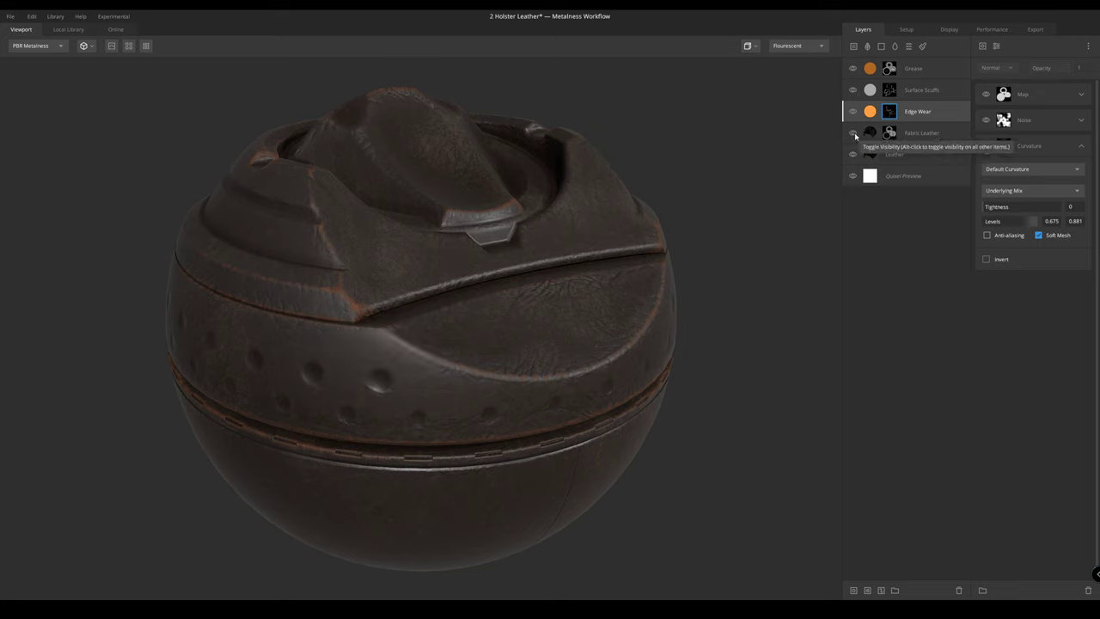
{"action": "left_click", "coordinate": [888, 134]}
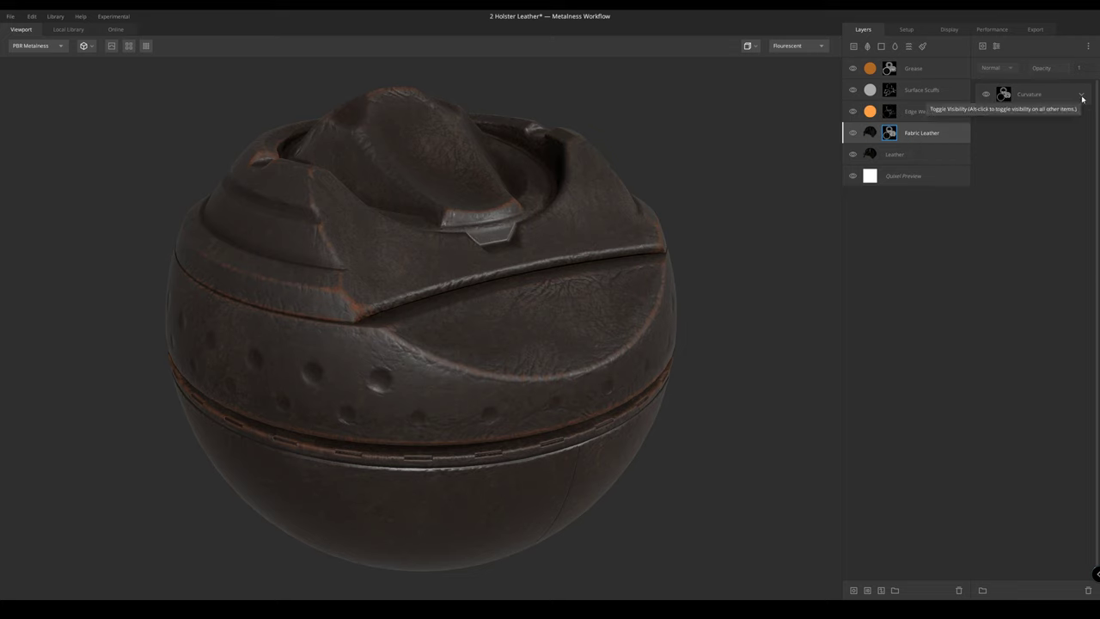
{"action": "left_click_drag", "start_coordinate": [994, 169], "coordinate": [1009, 170]}
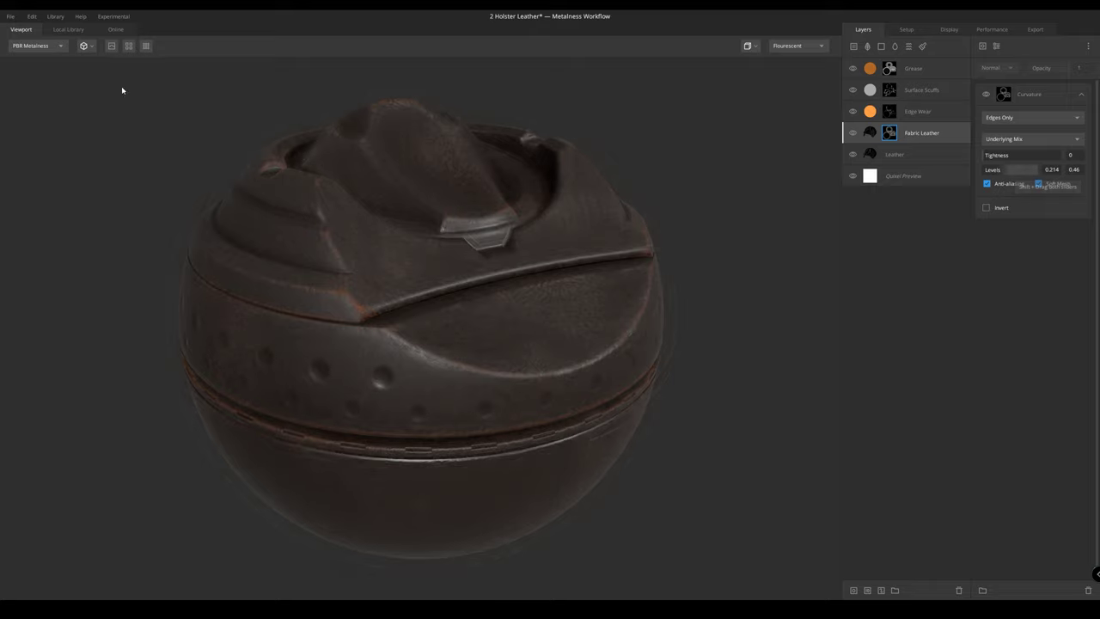
Open the mix named 3 from the Livestream April project without saving the leather mix's changes
{"action": "left_click", "coordinate": [14, 15]}
{"action": "left_click", "coordinate": [26, 46]}
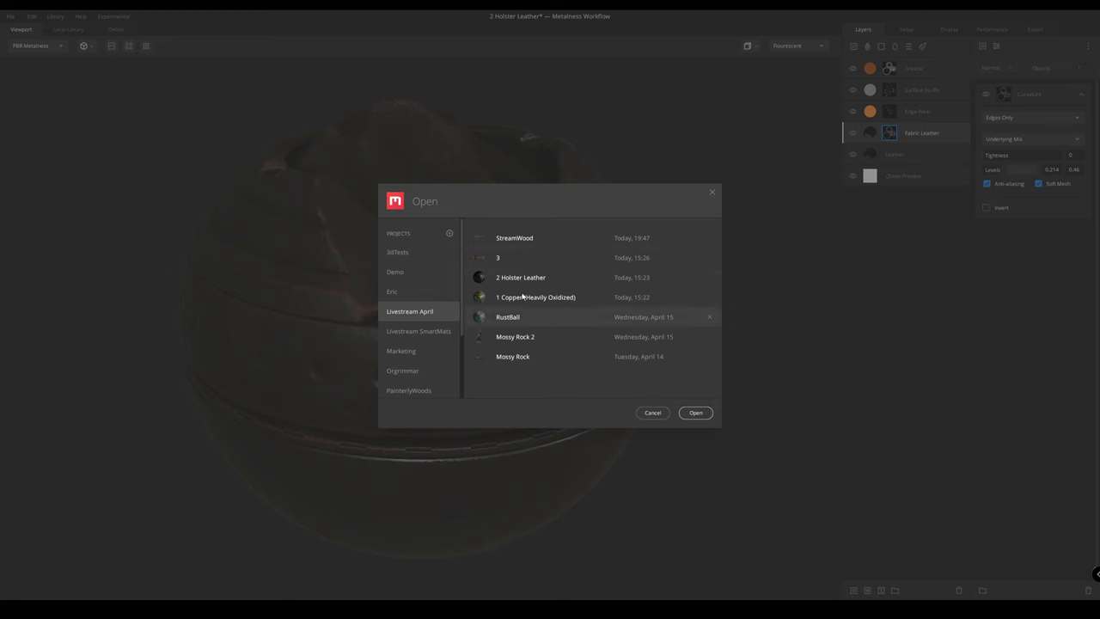
{"action": "left_click", "coordinate": [517, 252]}
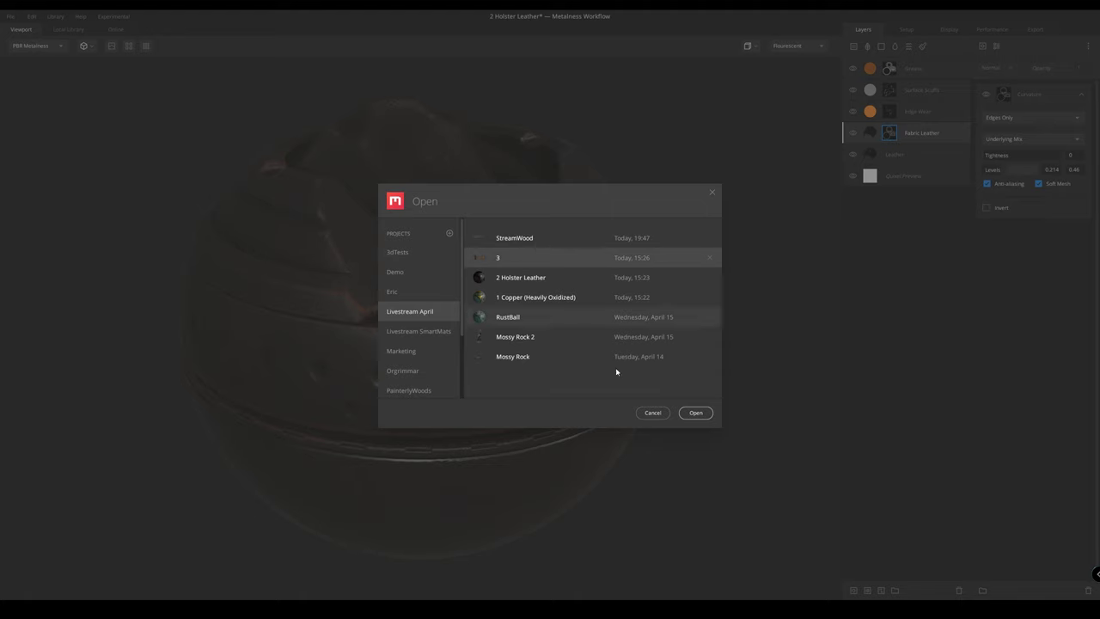
{"action": "left_click", "coordinate": [696, 413]}
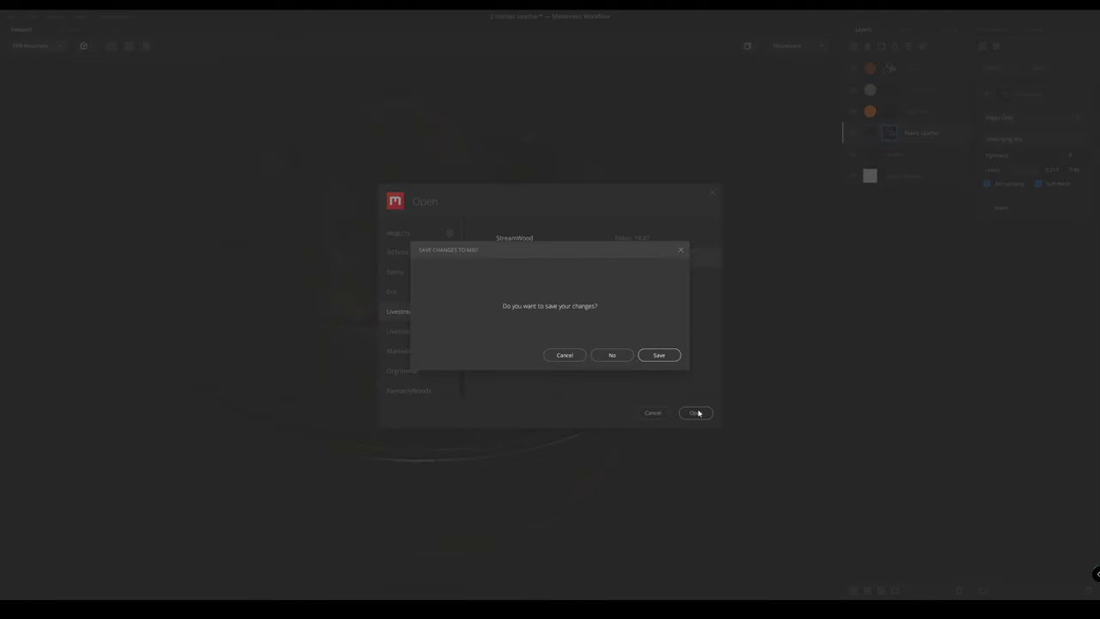
{"action": "left_click", "coordinate": [601, 358]}
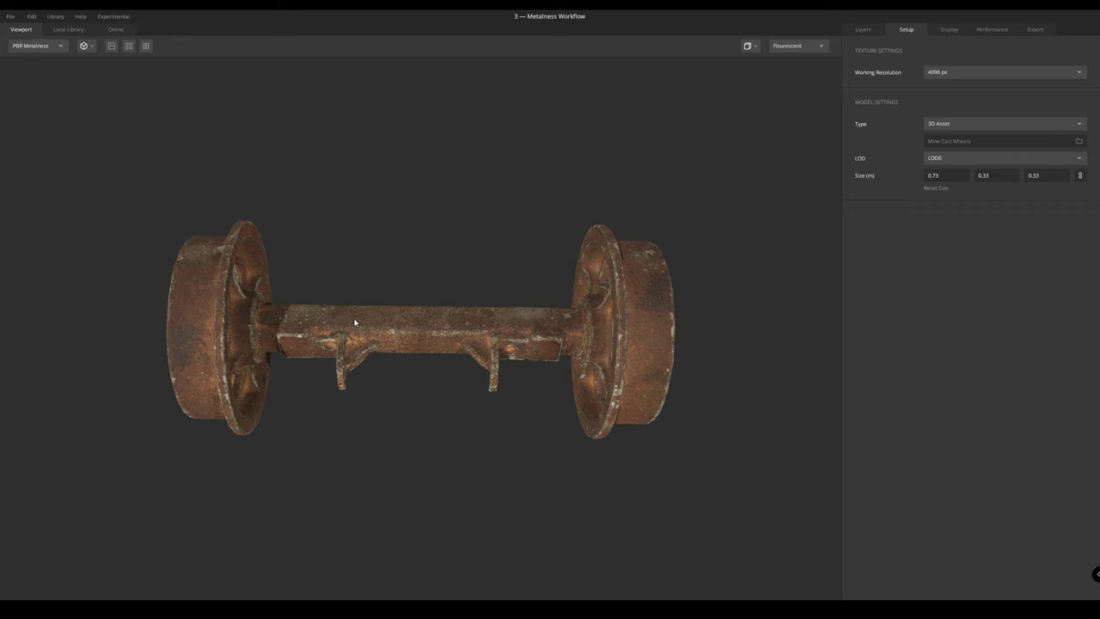
{"action": "left_click_drag", "start_coordinate": [393, 214], "coordinate": [746, 219]}
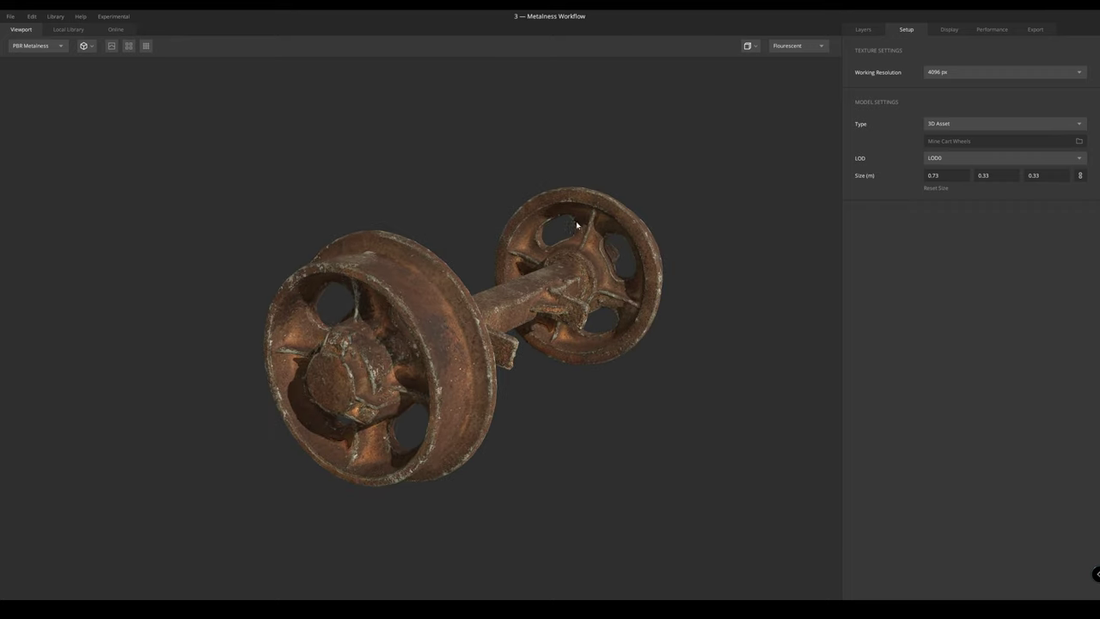
Search the local 3D assets for "stat" and replace the Mine Cart Wheels model with the veiled Roman Statue head
{"action": "left_click", "coordinate": [934, 141]}
{"action": "double_click", "coordinate": [47, 60]}
{"action": "key", "text": "BackSpace"}
{"action": "type", "text": "stat"}
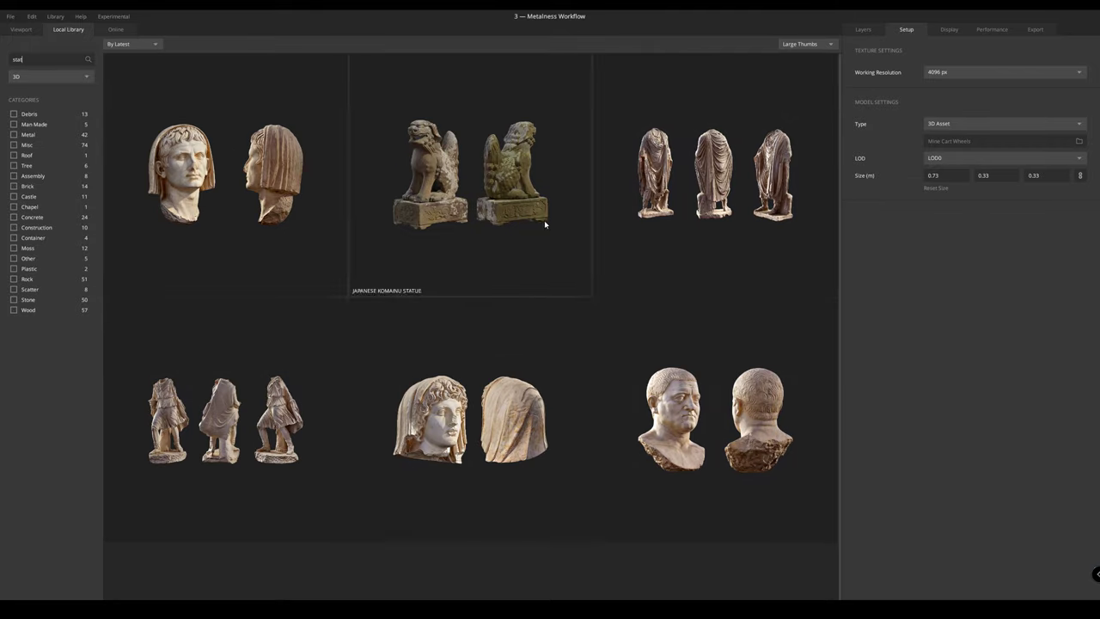
{"action": "left_click", "coordinate": [205, 192]}
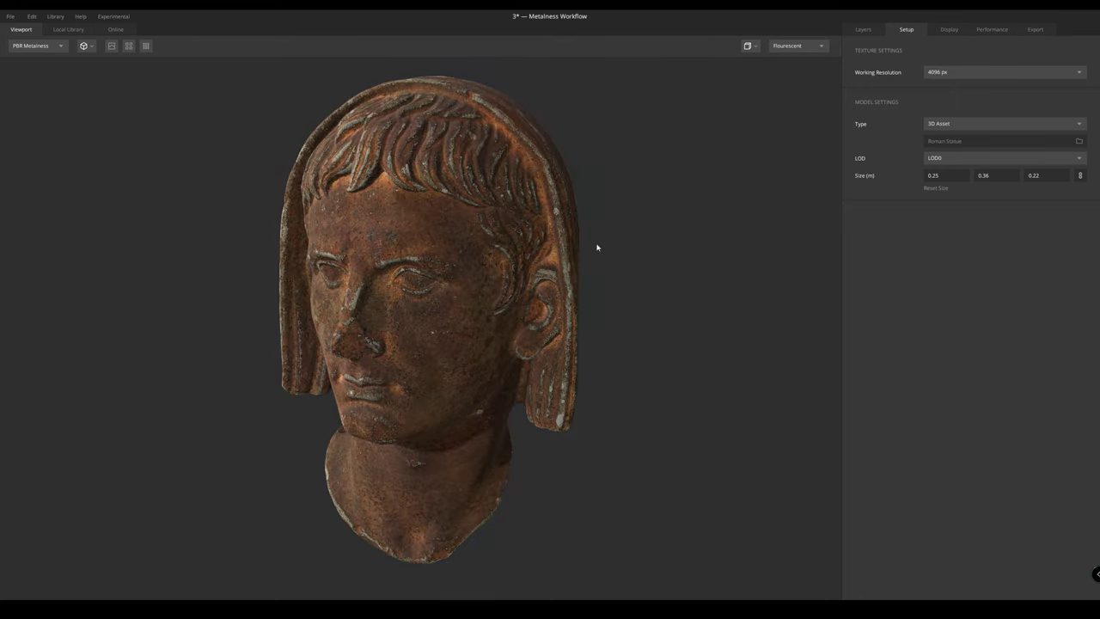
{"action": "left_click_drag", "start_coordinate": [597, 248], "coordinate": [450, 293]}
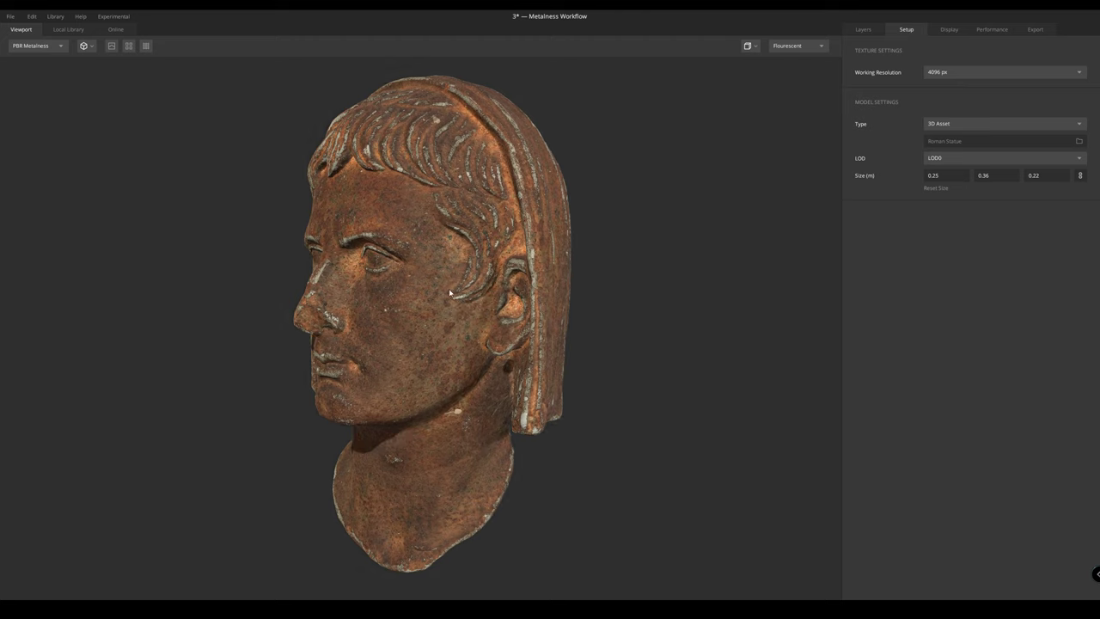
Replace the Roman Statue model with the Jerrycan 3D asset from the local library
{"action": "left_click", "coordinate": [945, 142]}
{"action": "scroll", "coordinate": [524, 487], "scroll_direction": "down", "scroll_amount": 3}
{"action": "scroll", "coordinate": [496, 475], "scroll_direction": "down", "scroll_amount": 10}
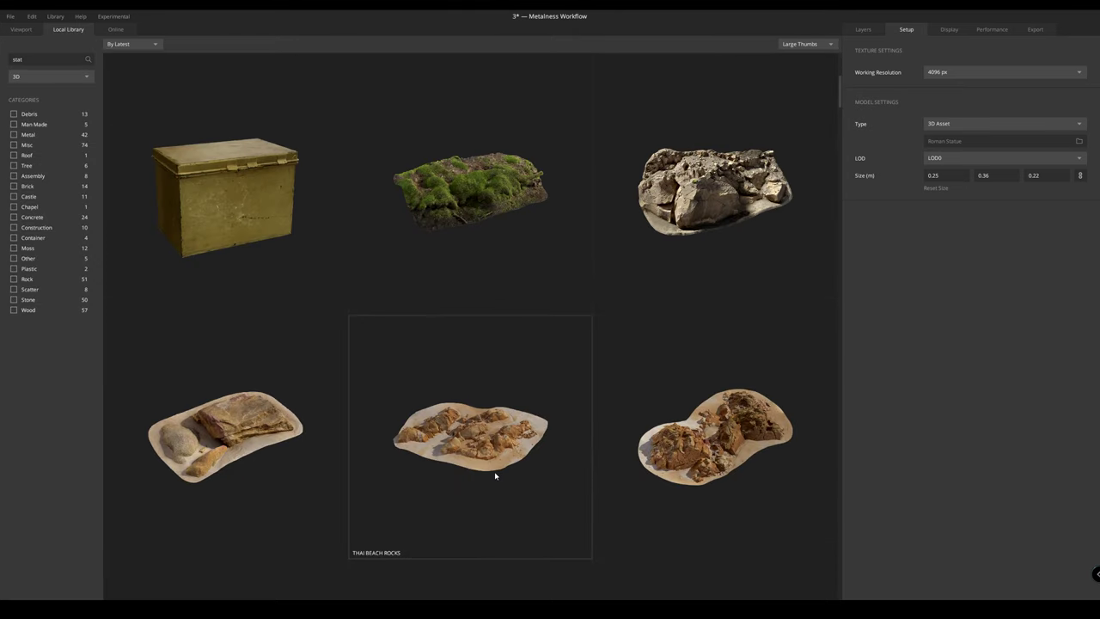
{"action": "scroll", "coordinate": [487, 471], "scroll_direction": "down", "scroll_amount": 4}
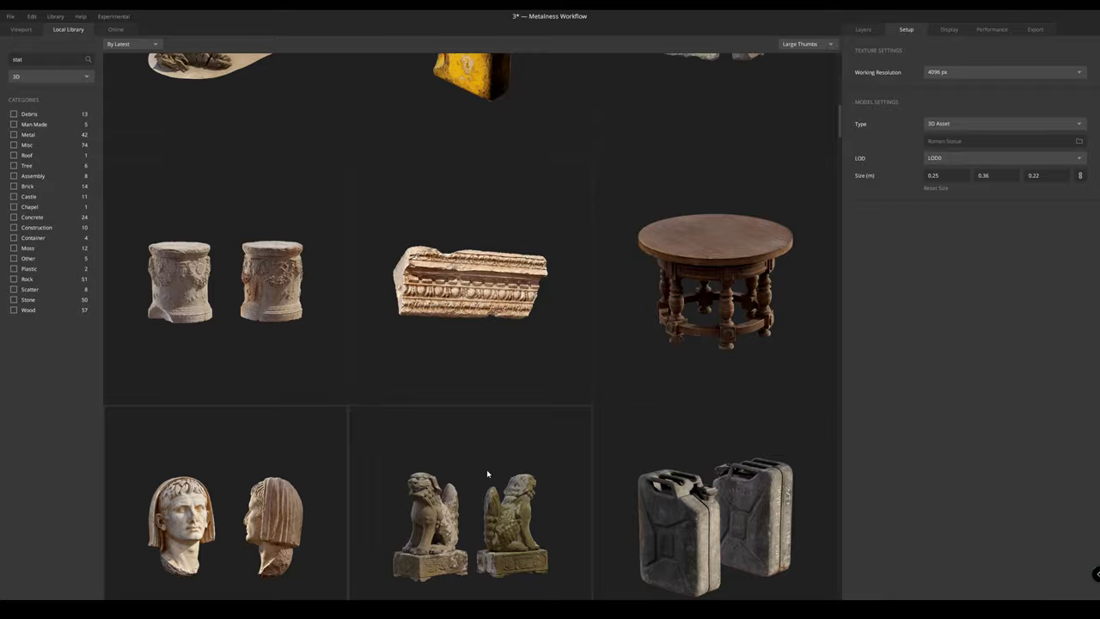
{"action": "left_click", "coordinate": [685, 382]}
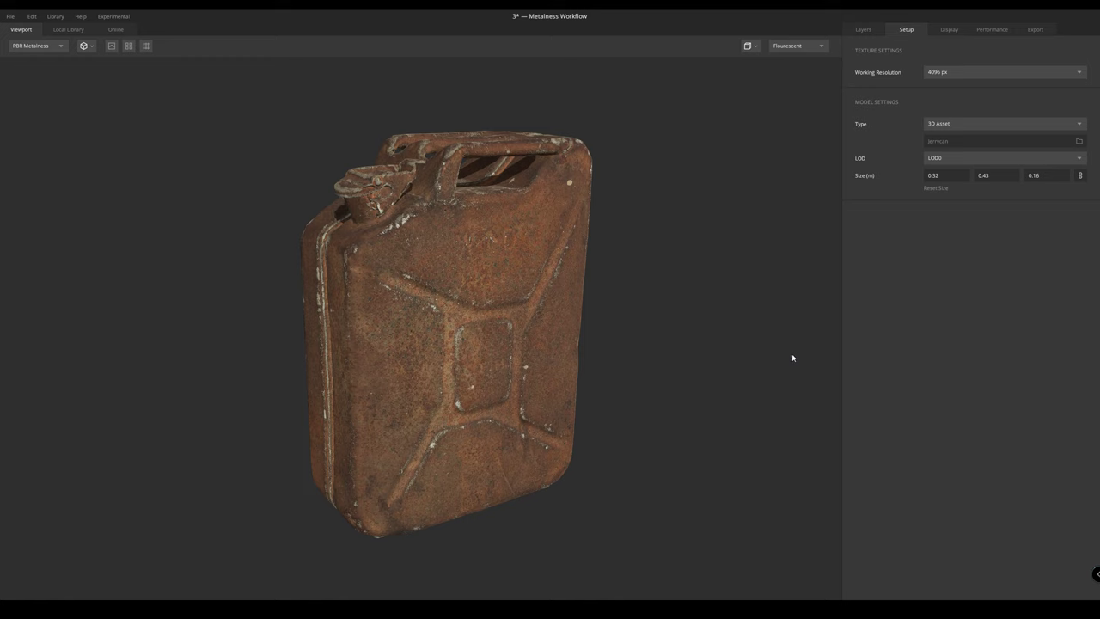
Examine the rusted jerrycan from another angle and rotate the lighting around it to check the material
{"action": "mouse_move", "coordinate": [594, 329]}
{"action": "left_mouse_down"}
{"action": "mouse_move", "coordinate": [469, 314]}
{"action": "mouse_move", "coordinate": [614, 314]}
{"action": "mouse_move", "coordinate": [343, 238]}
{"action": "mouse_move", "coordinate": [213, 218]}
{"action": "mouse_move", "coordinate": [177, 177]}
{"action": "mouse_move", "coordinate": [216, 239]}
{"action": "mouse_move", "coordinate": [434, 312]}
{"action": "mouse_move", "coordinate": [408, 301]}
{"action": "left_mouse_up"}
{"action": "key", "text": "c"}
{"action": "key", "text": "1"}
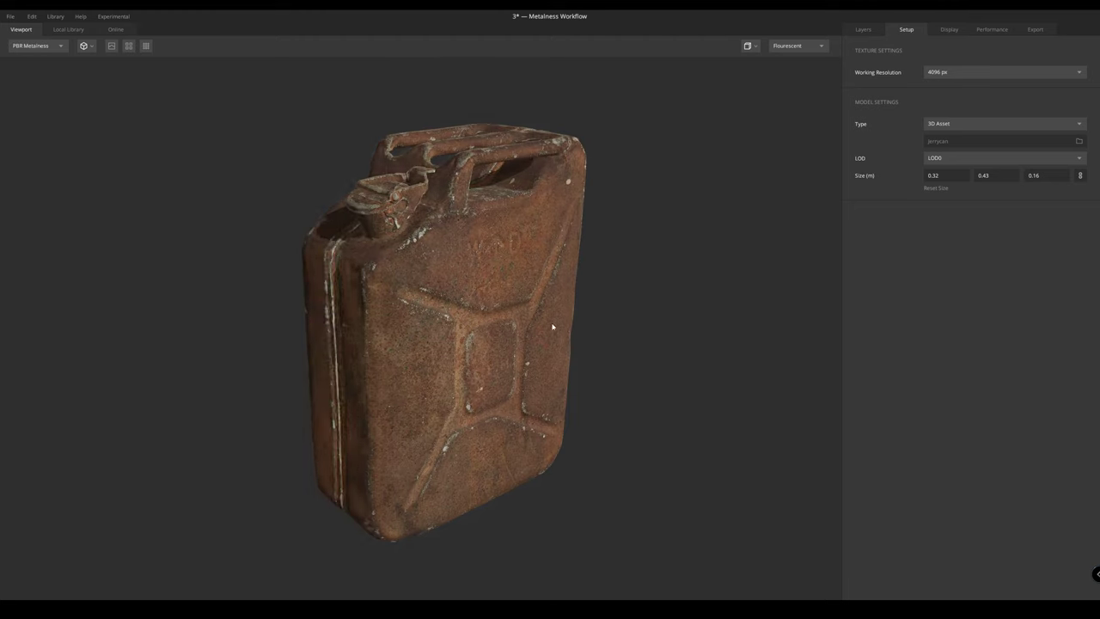
{"action": "right_click_drag", "start_coordinate": [553, 327], "coordinate": [491, 362], "text": "shift"}
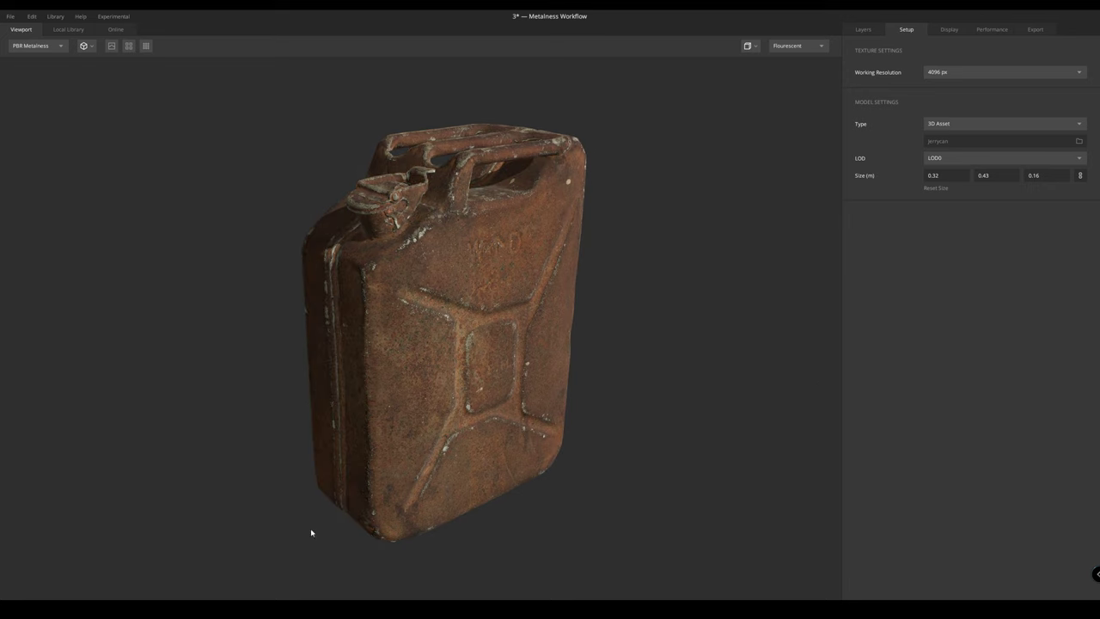